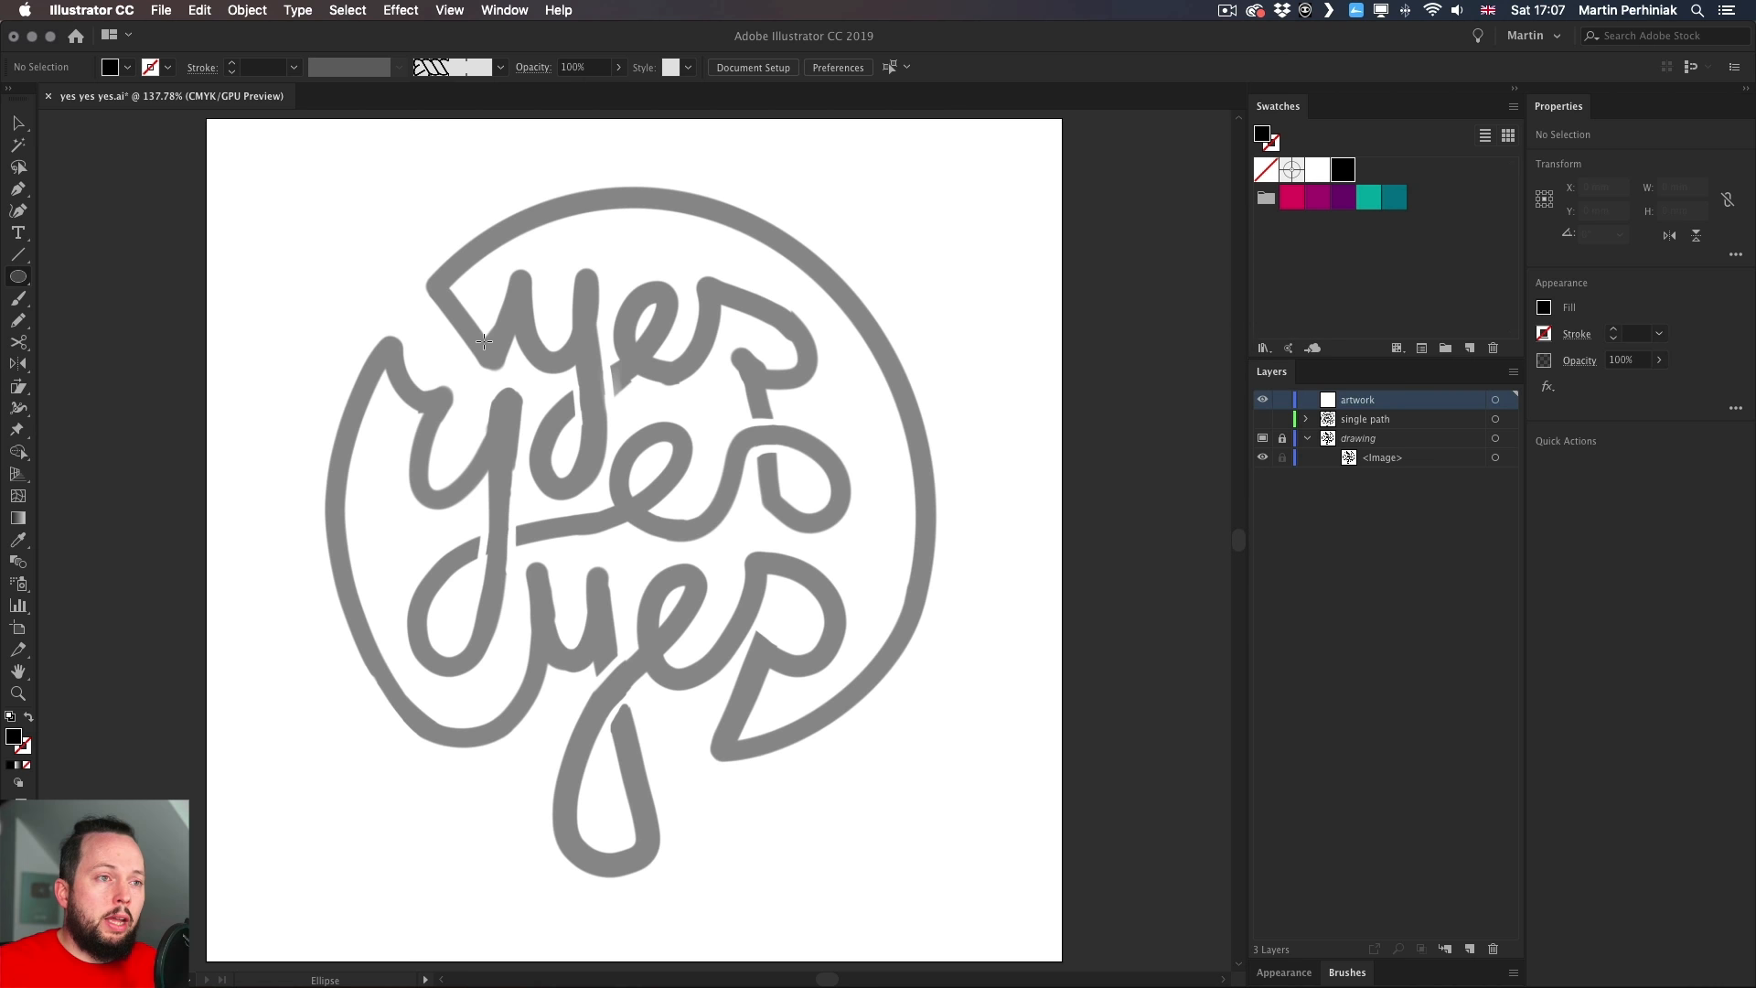
- Draw a circle about 5.9 mm wide at the start of the first "yes" lettering and fill it with the pink swatch
left_click_drag(483, 341, 502, 368)
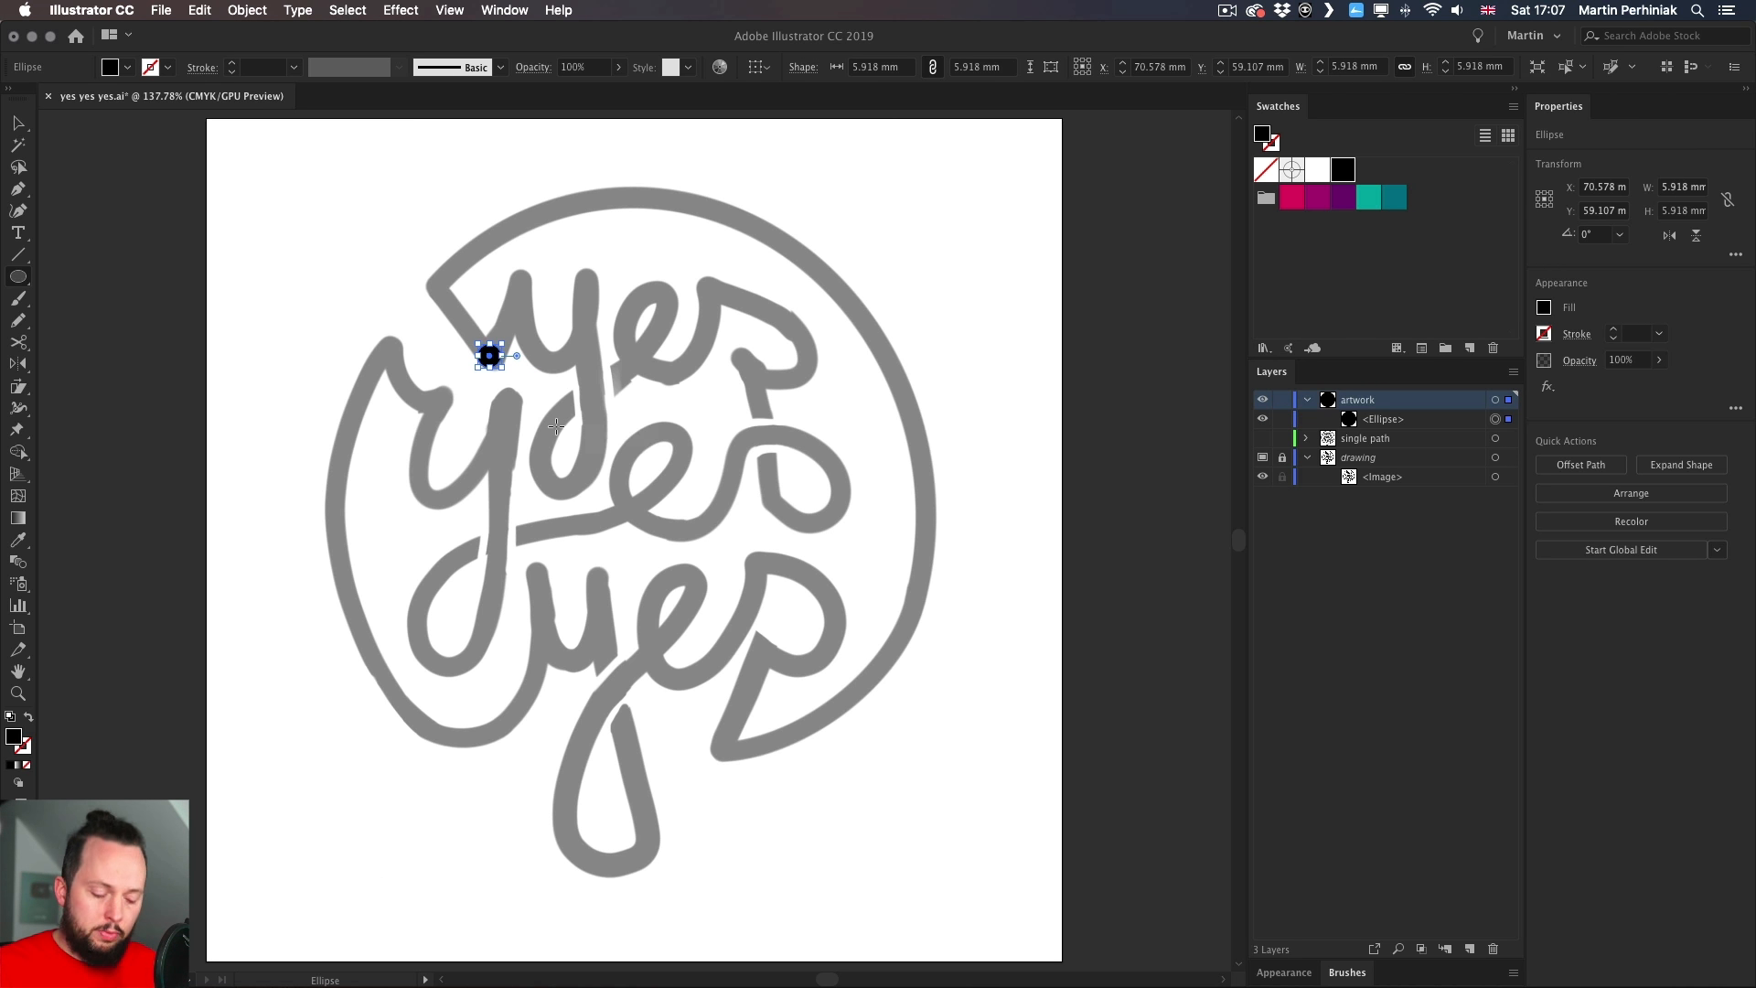
key("v")
left_click(533, 382)
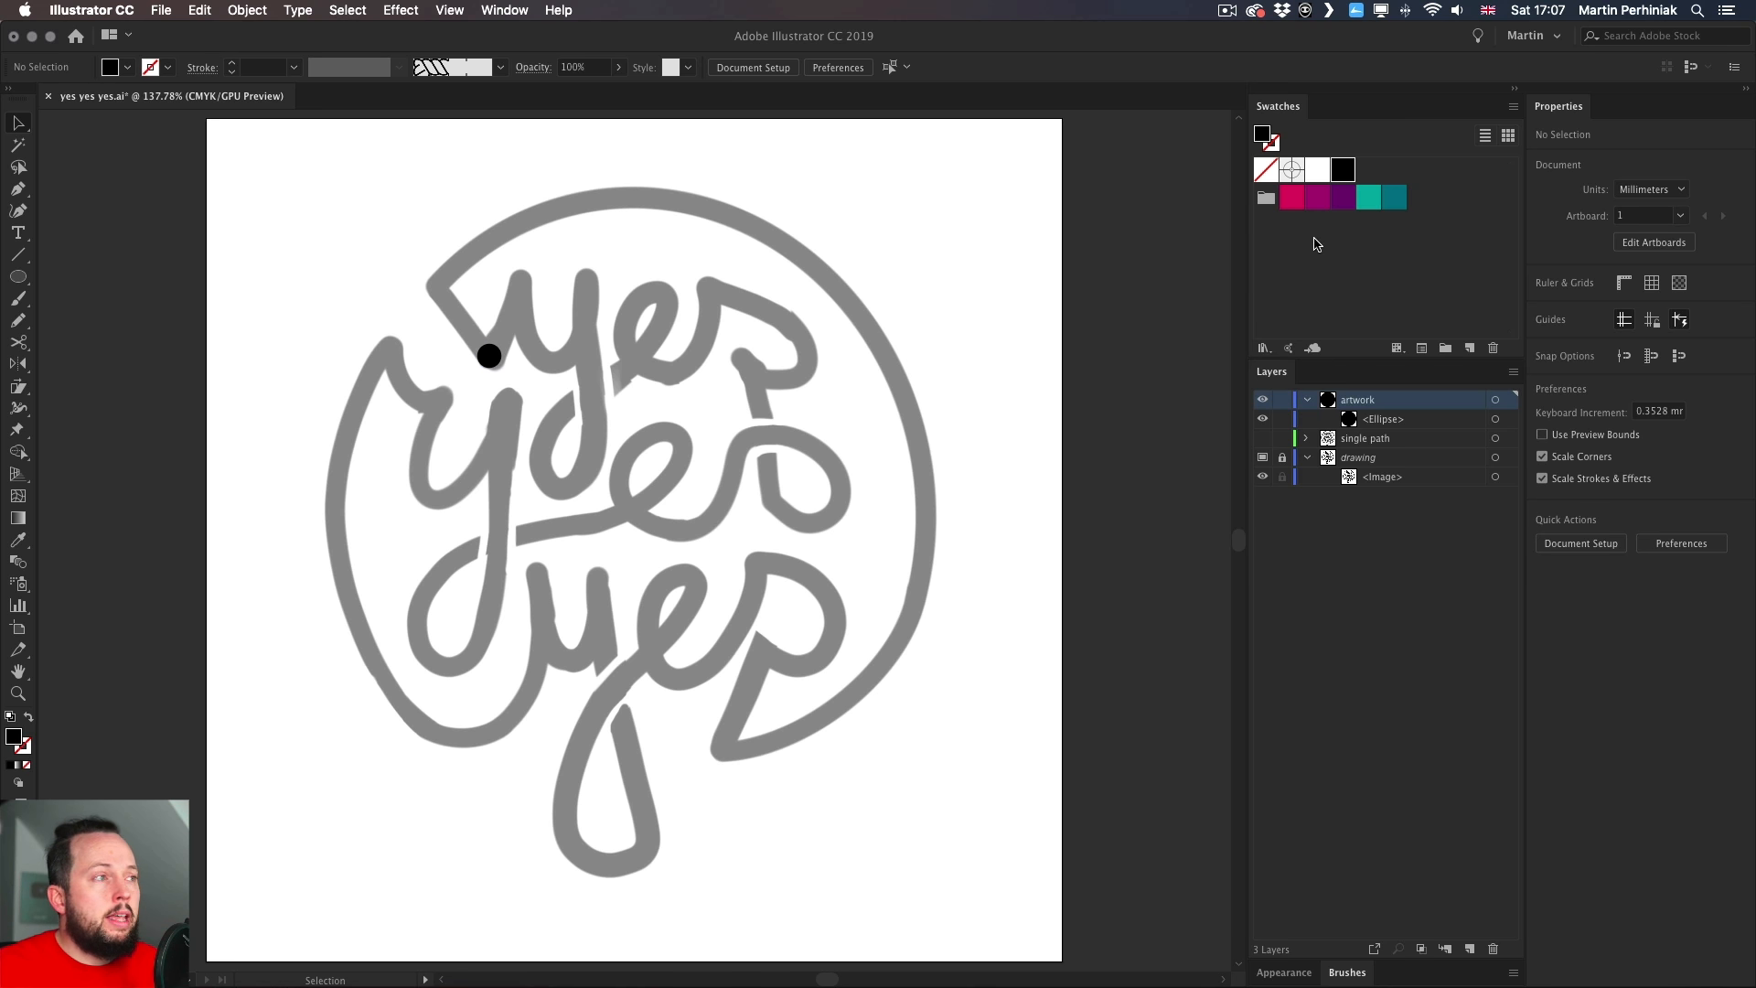
left_click(494, 354)
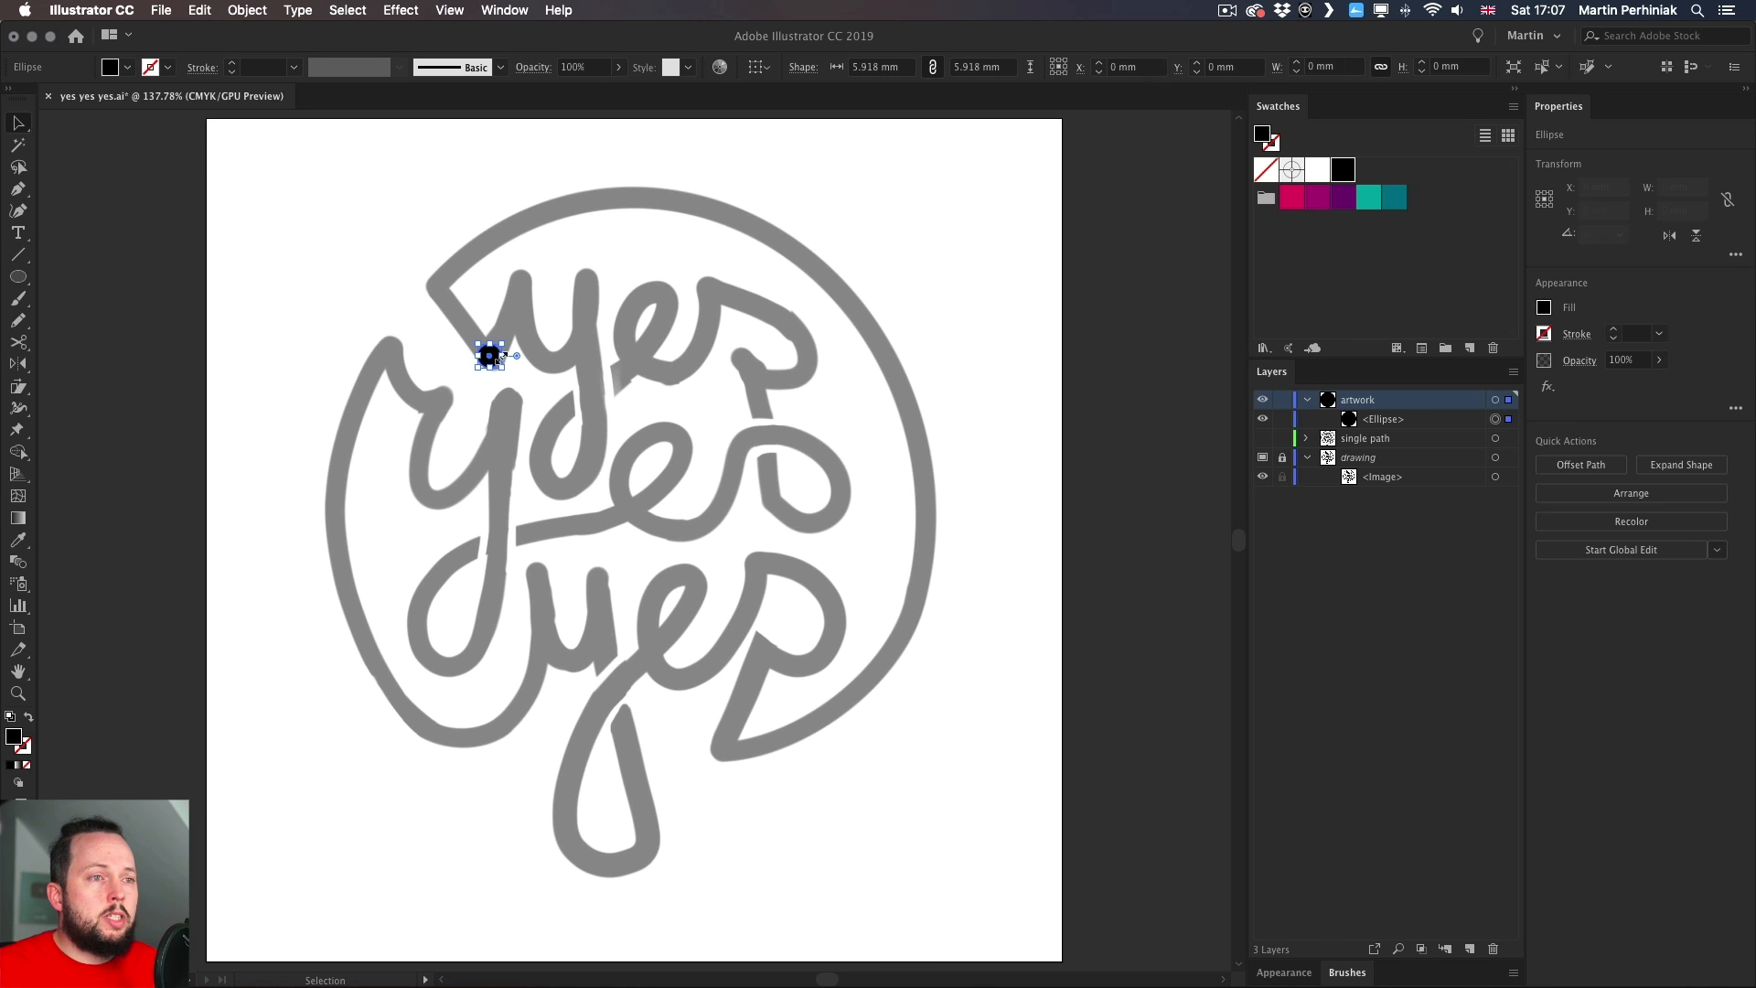
left_click(1292, 203)
left_click(893, 287)
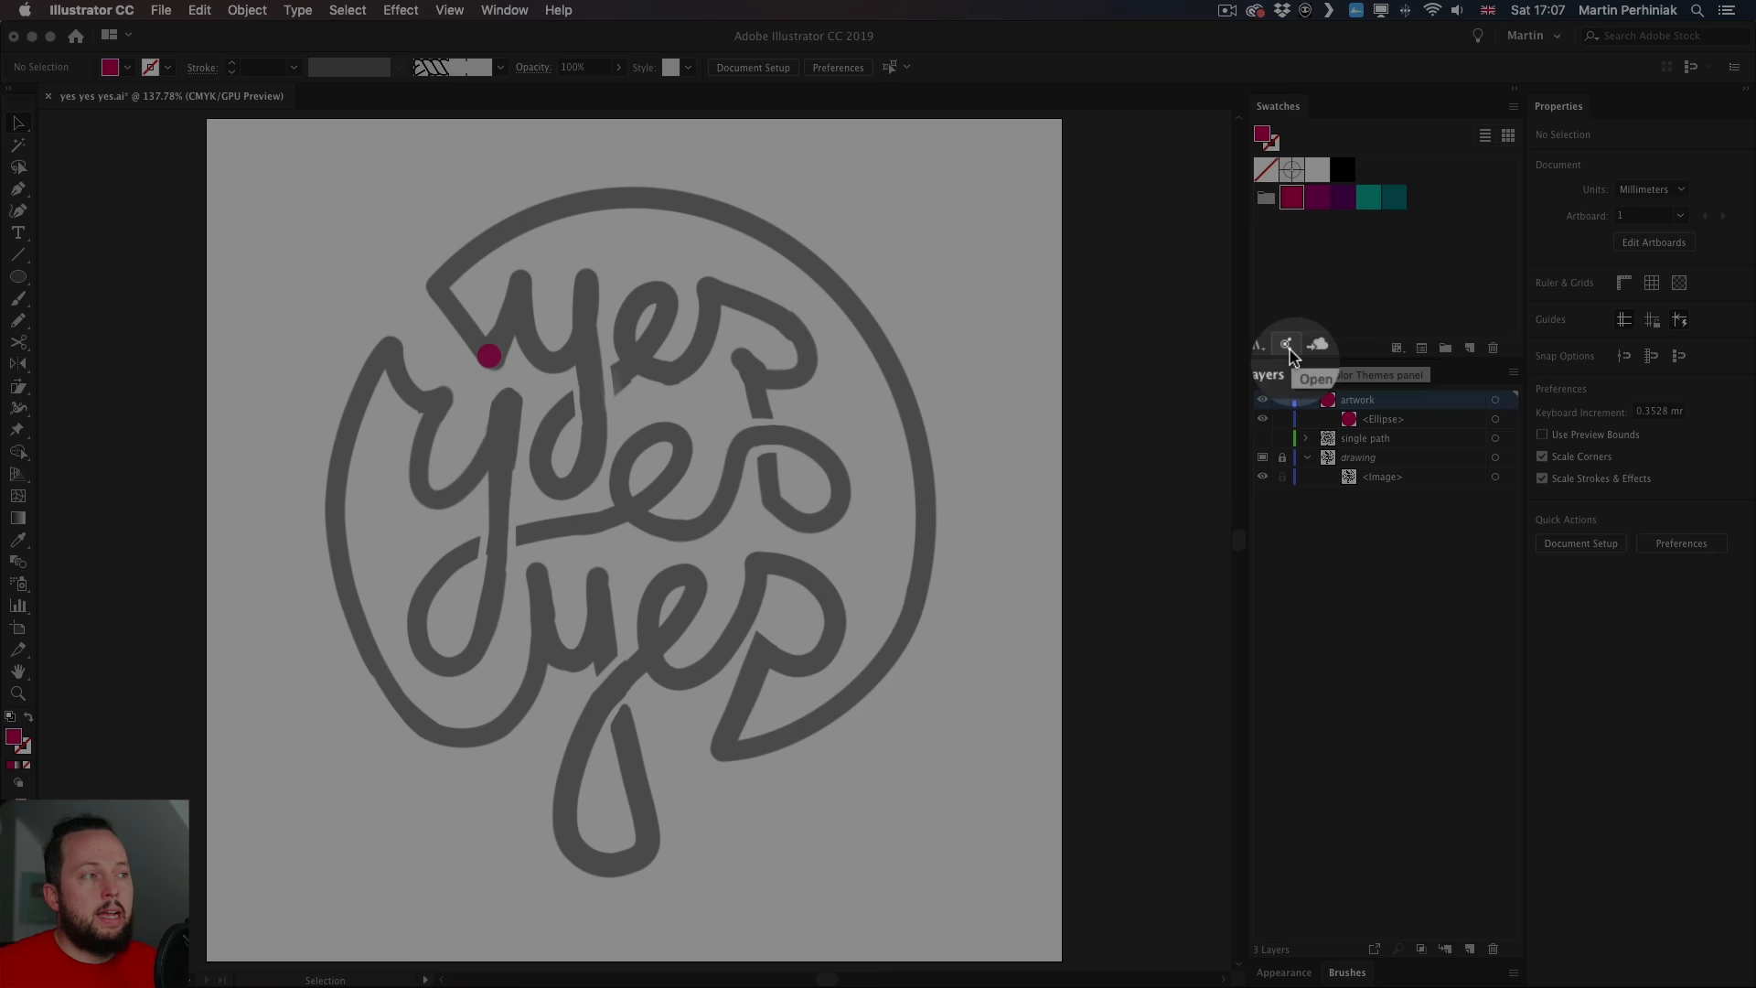
- Browse the most popular Adobe Color themes and add the "Kopie von Copy of Copywriting" theme to the swatches
left_click(1287, 348)
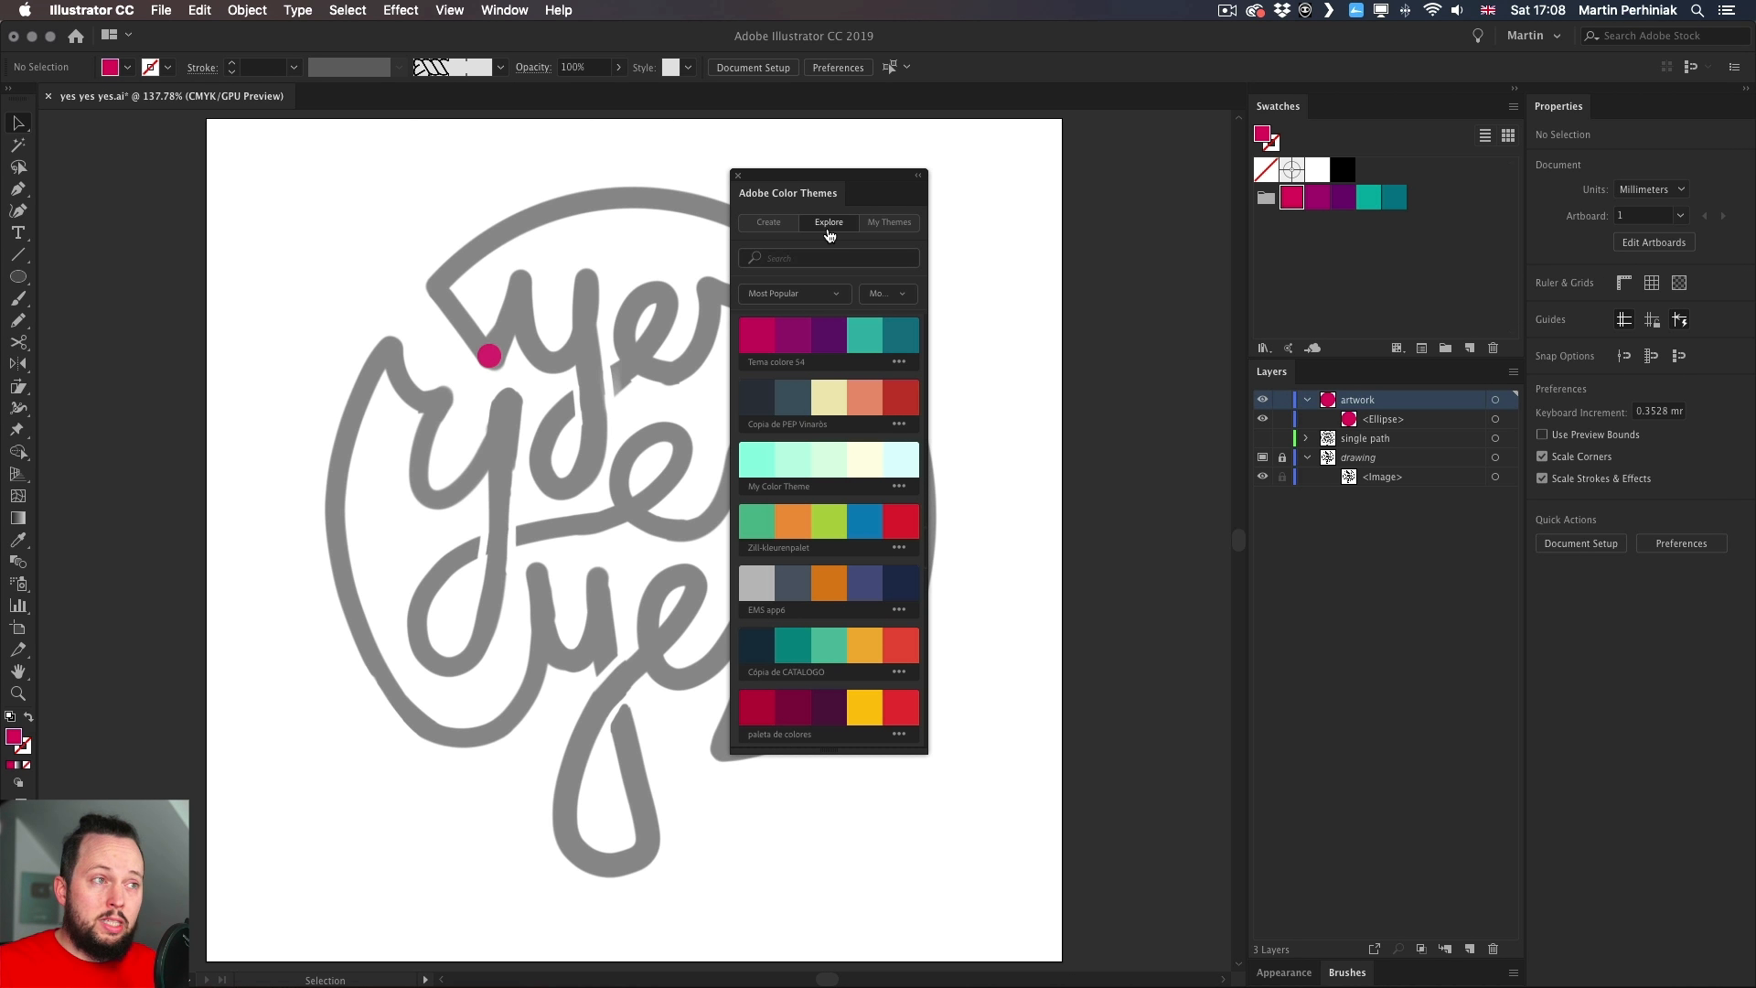
scroll(842, 411, "down", 10)
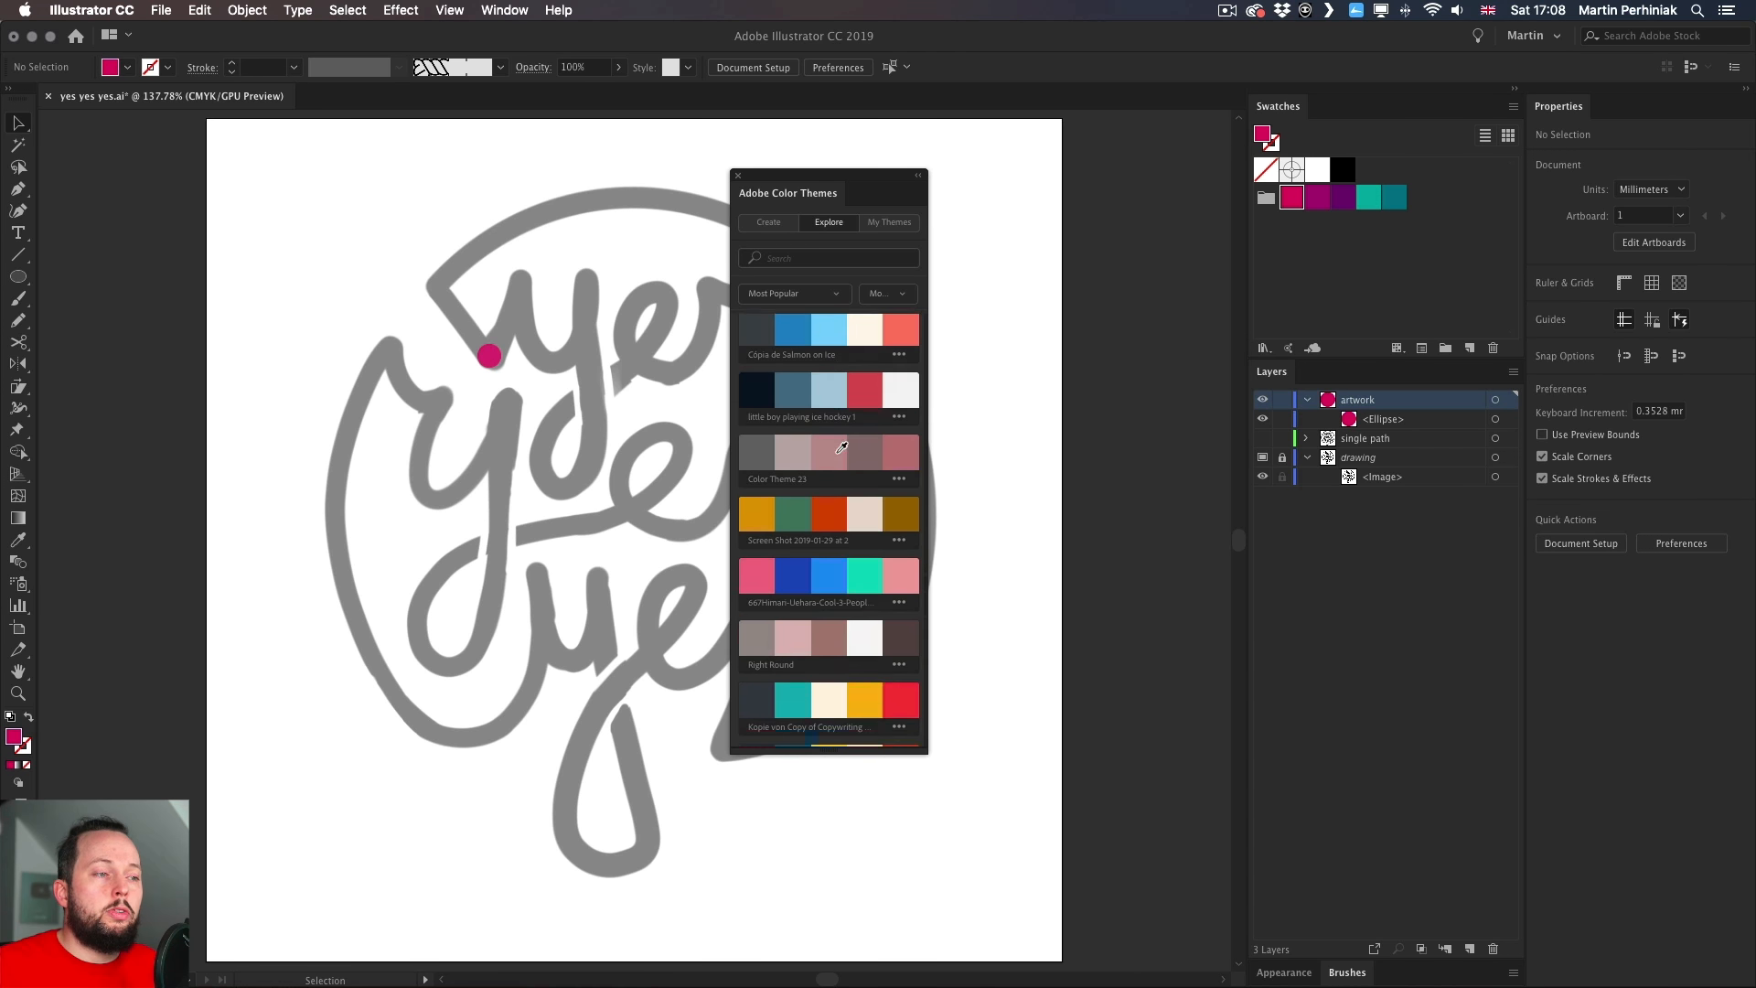
scroll(842, 446, "down", 1)
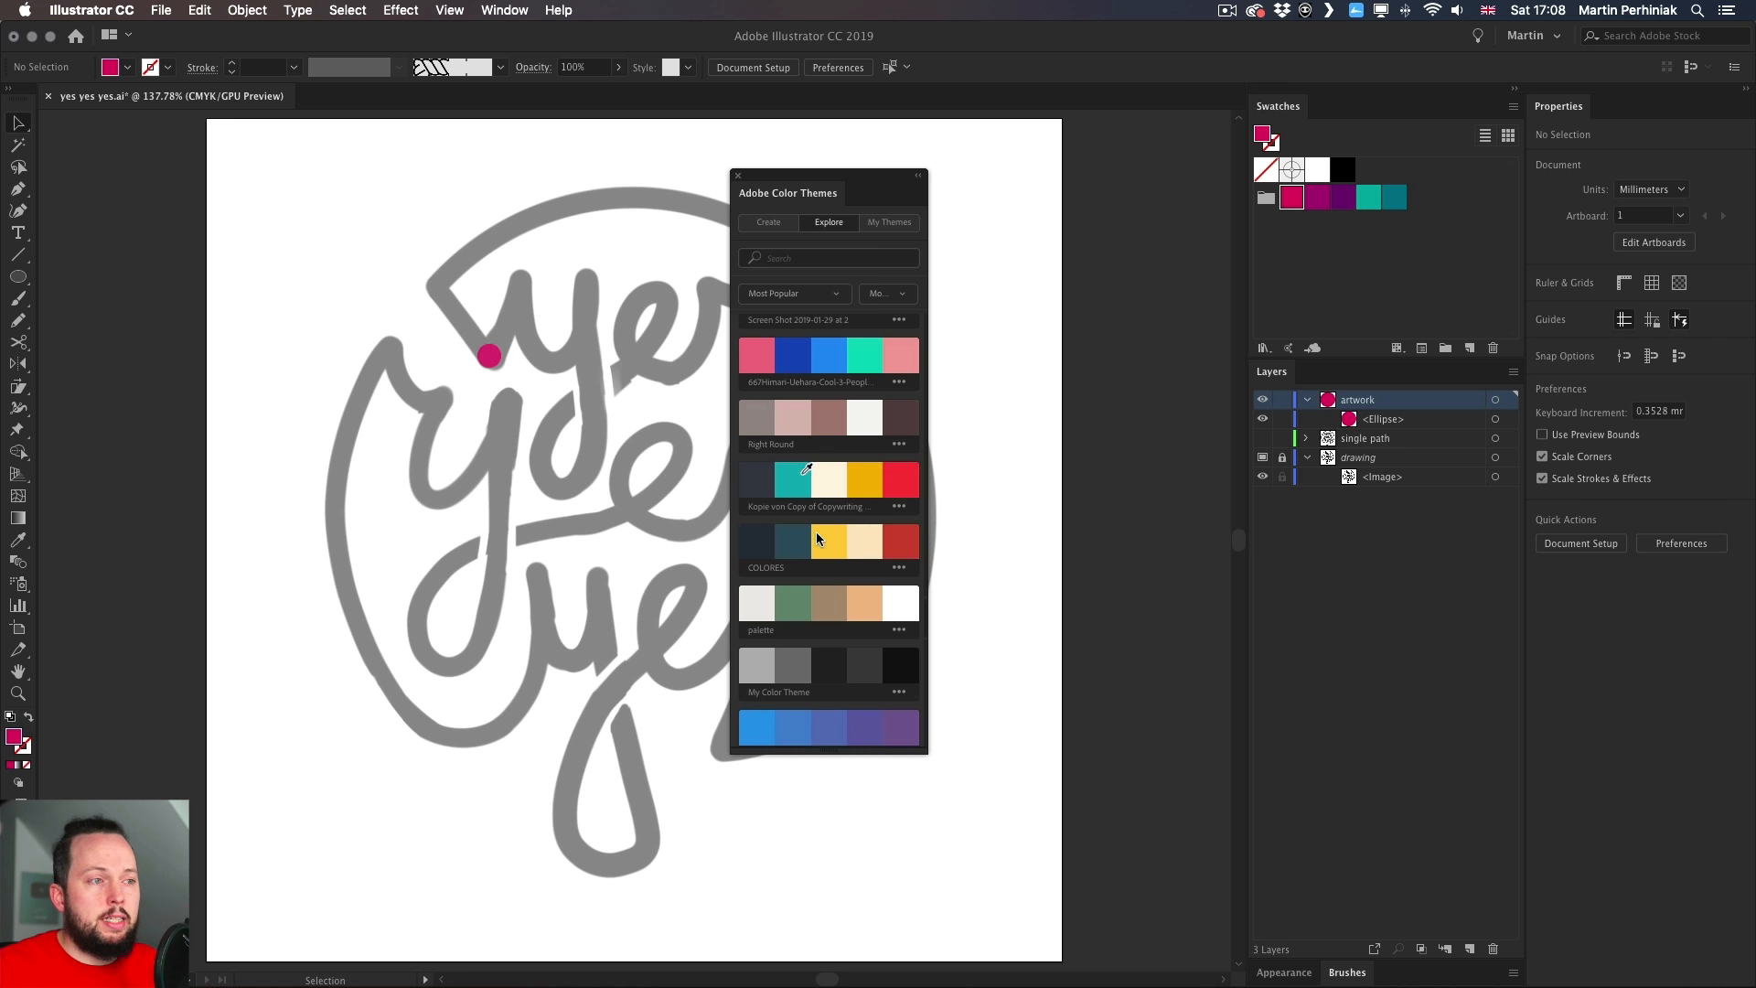
left_click(899, 508)
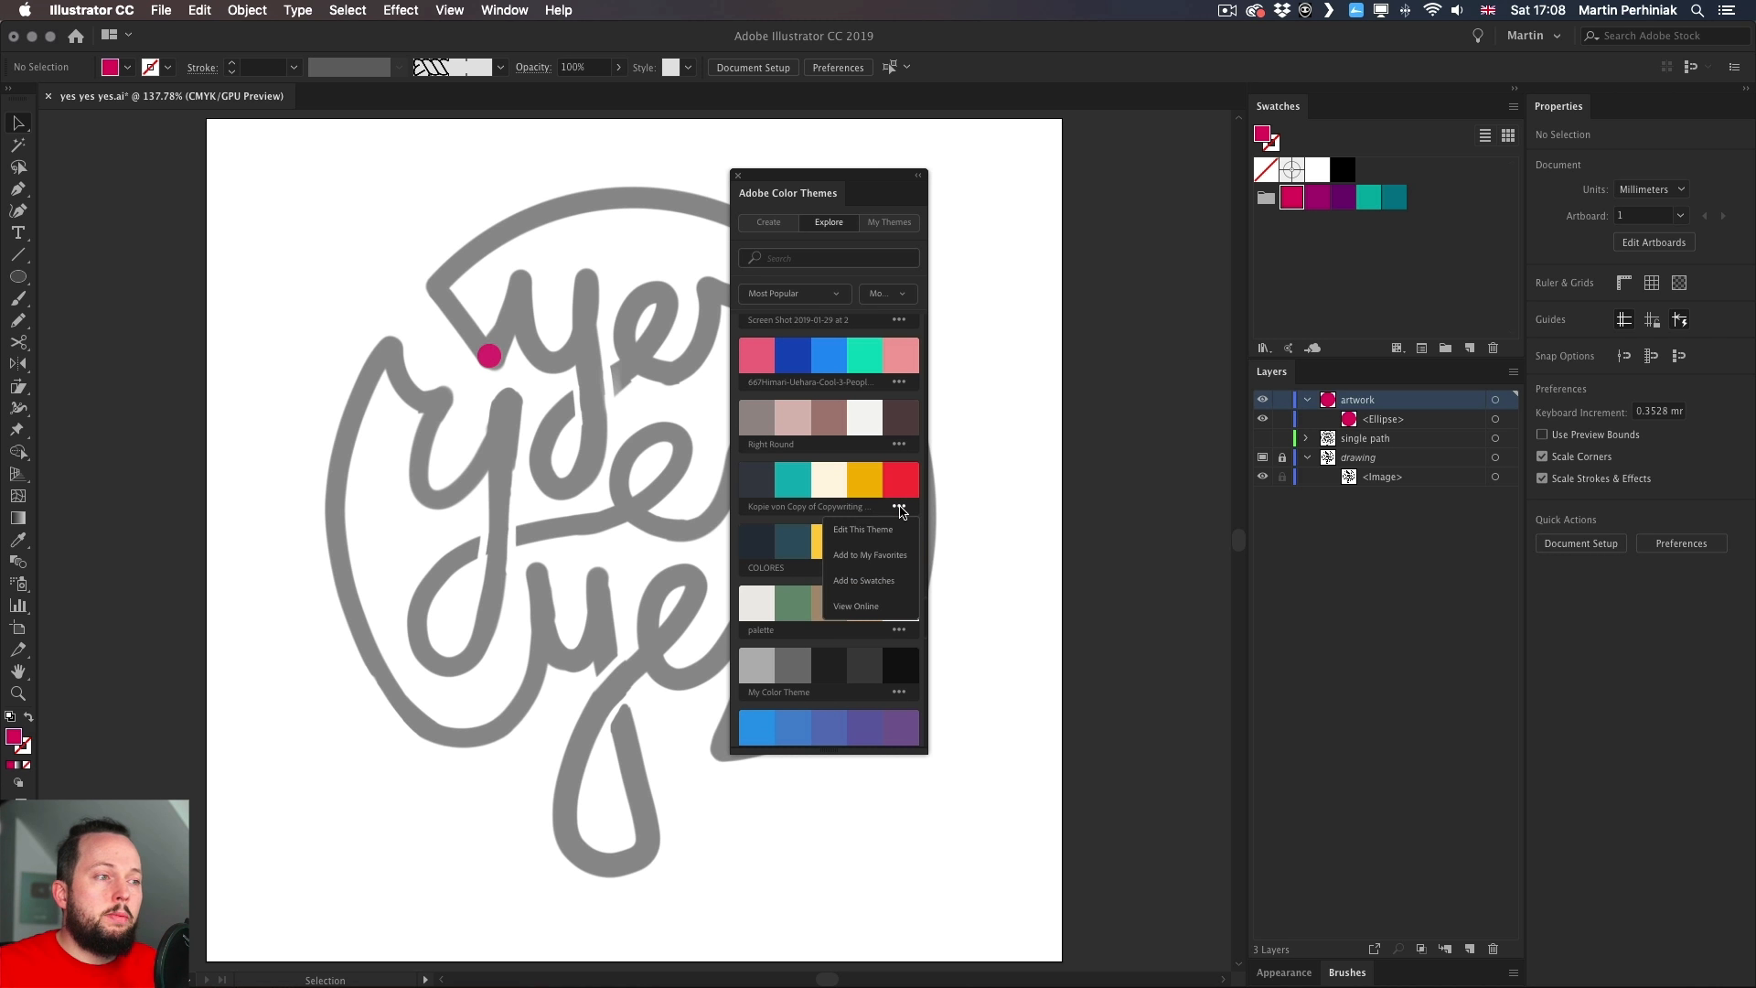
left_click(873, 585)
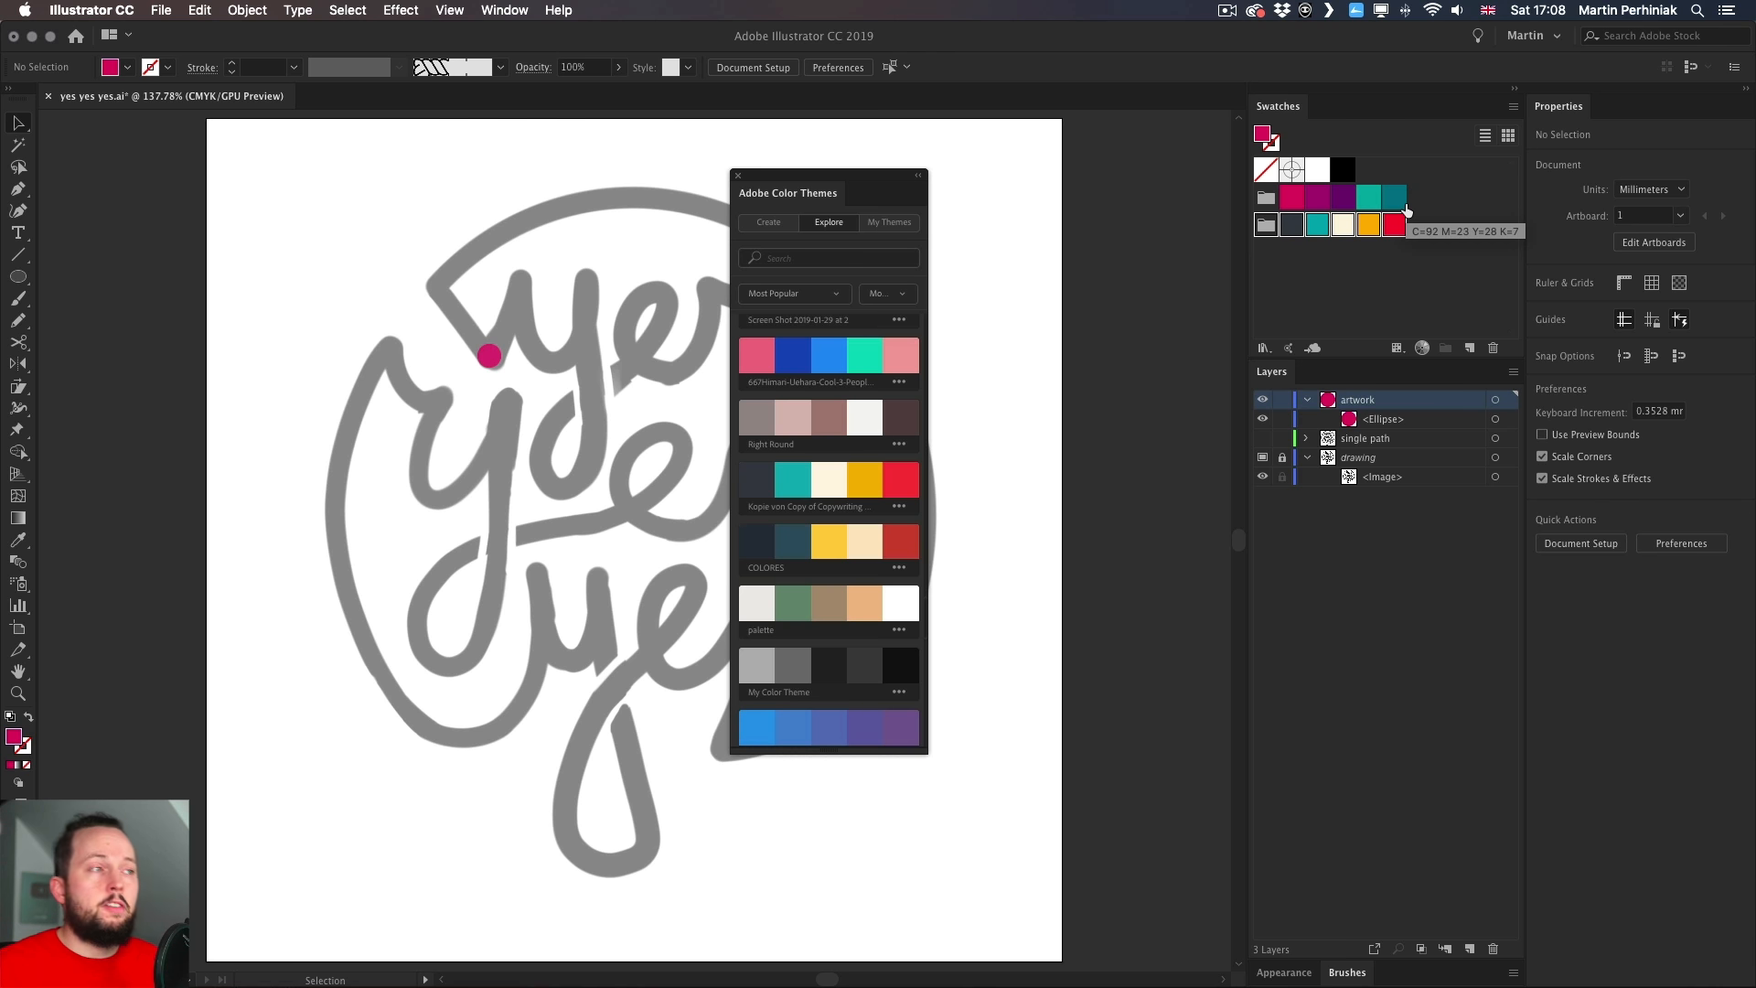
left_click(738, 176)
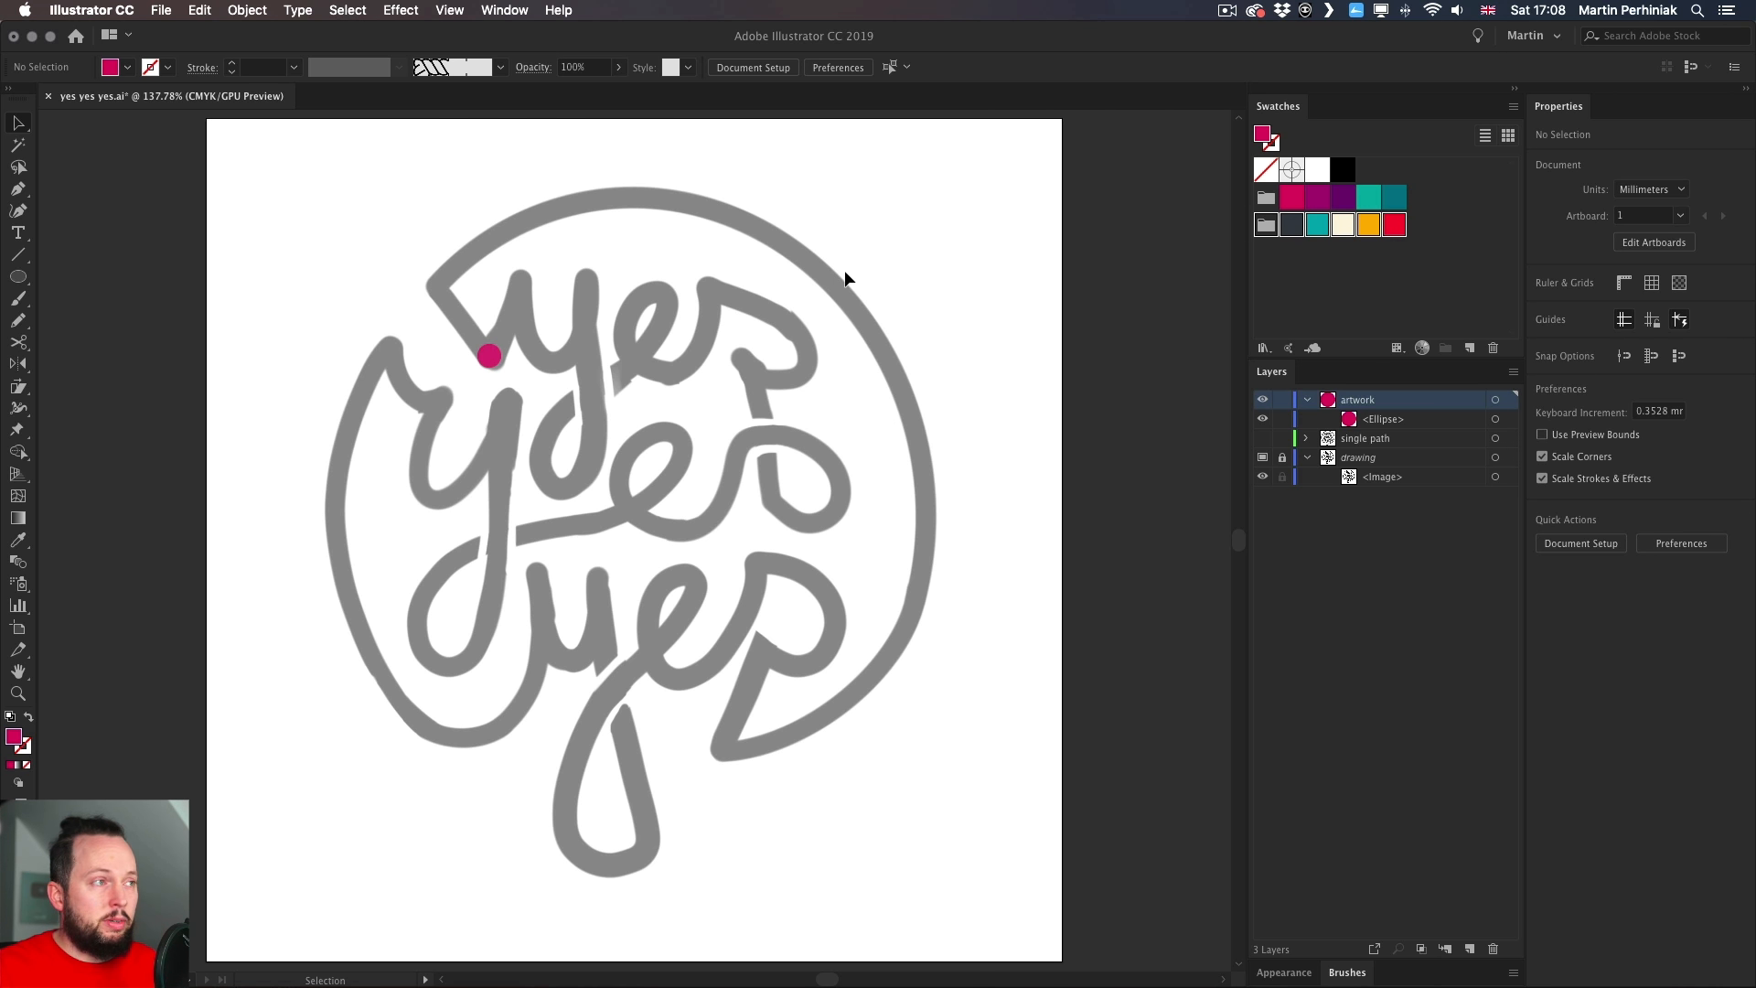
left_click(934, 249)
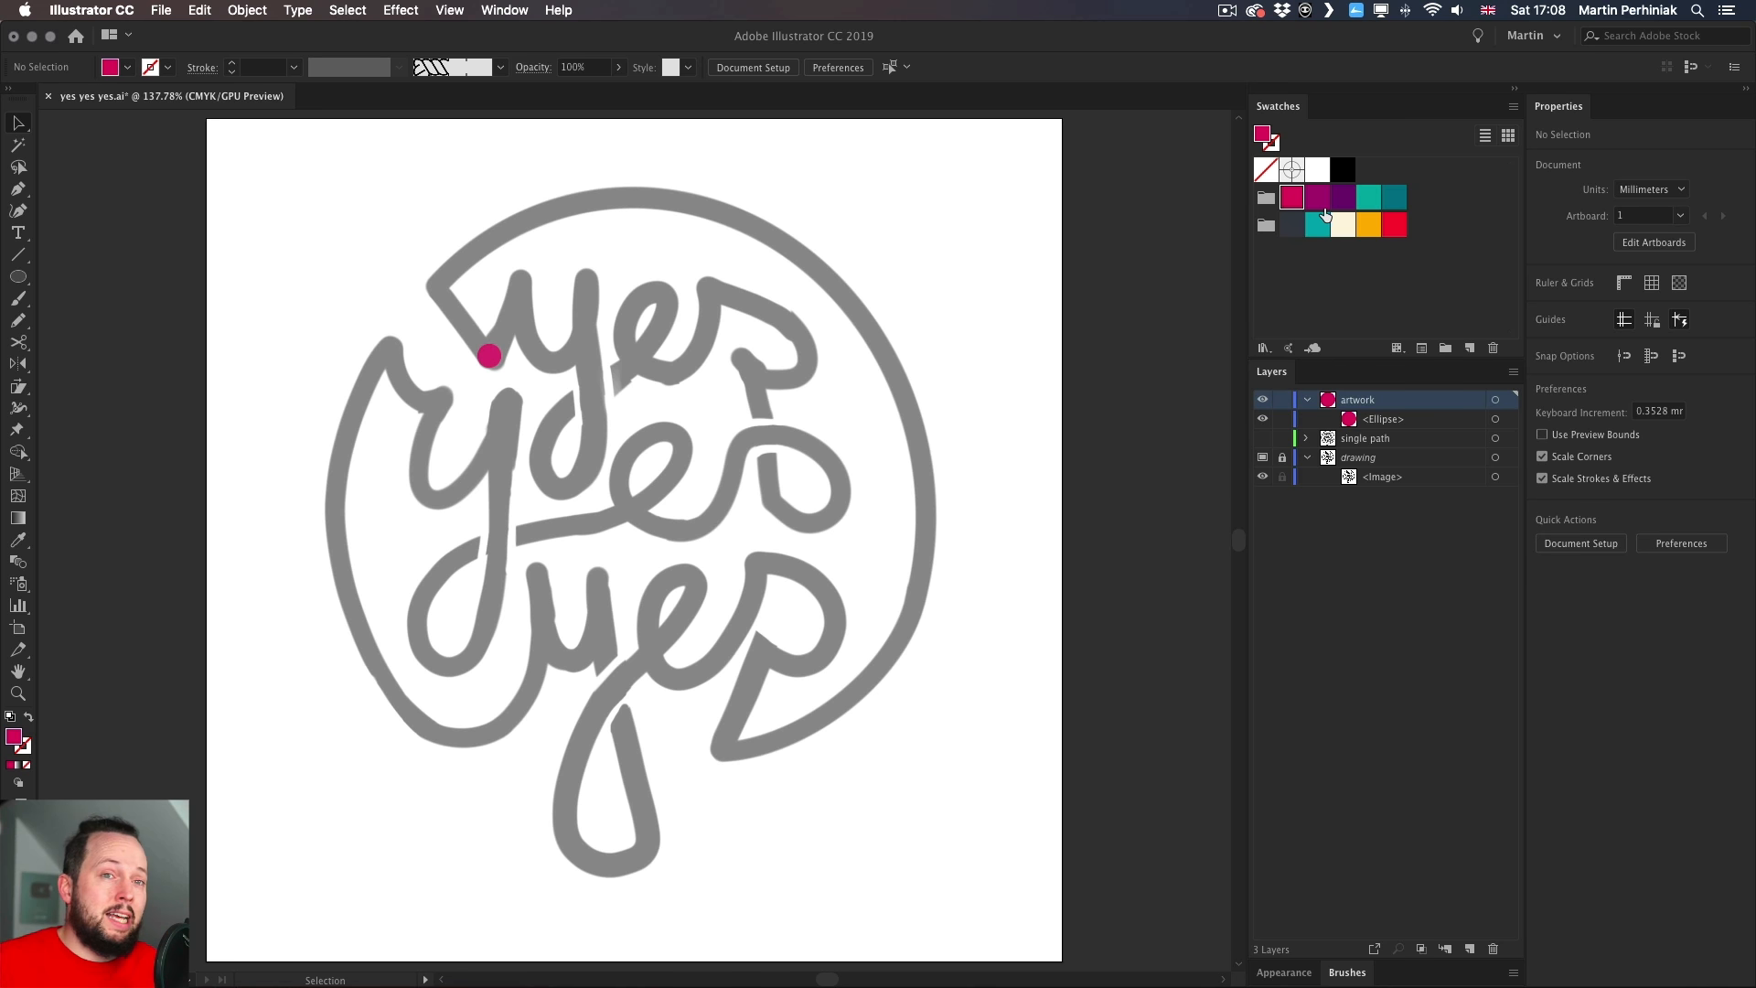
- Duplicate the pink circle onto the top of the first y's initial stem and fill the copy with the light teal swatch
left_click(490, 359)
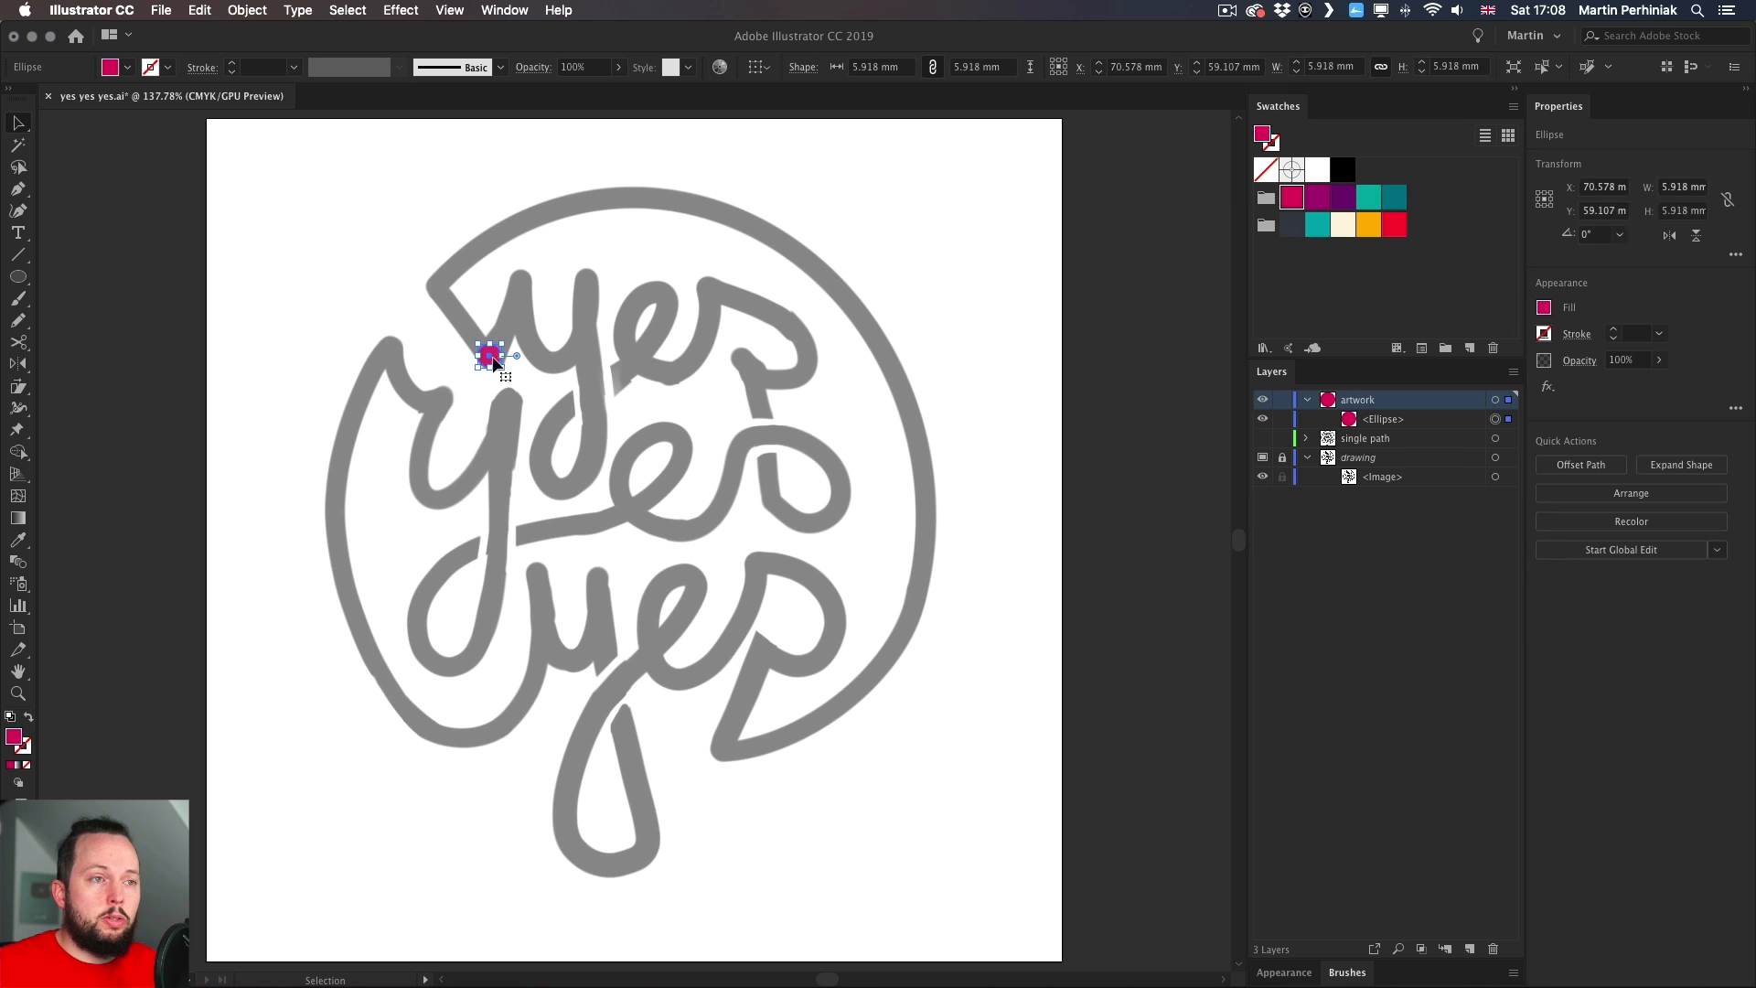
left_click_drag(491, 362, 520, 283)
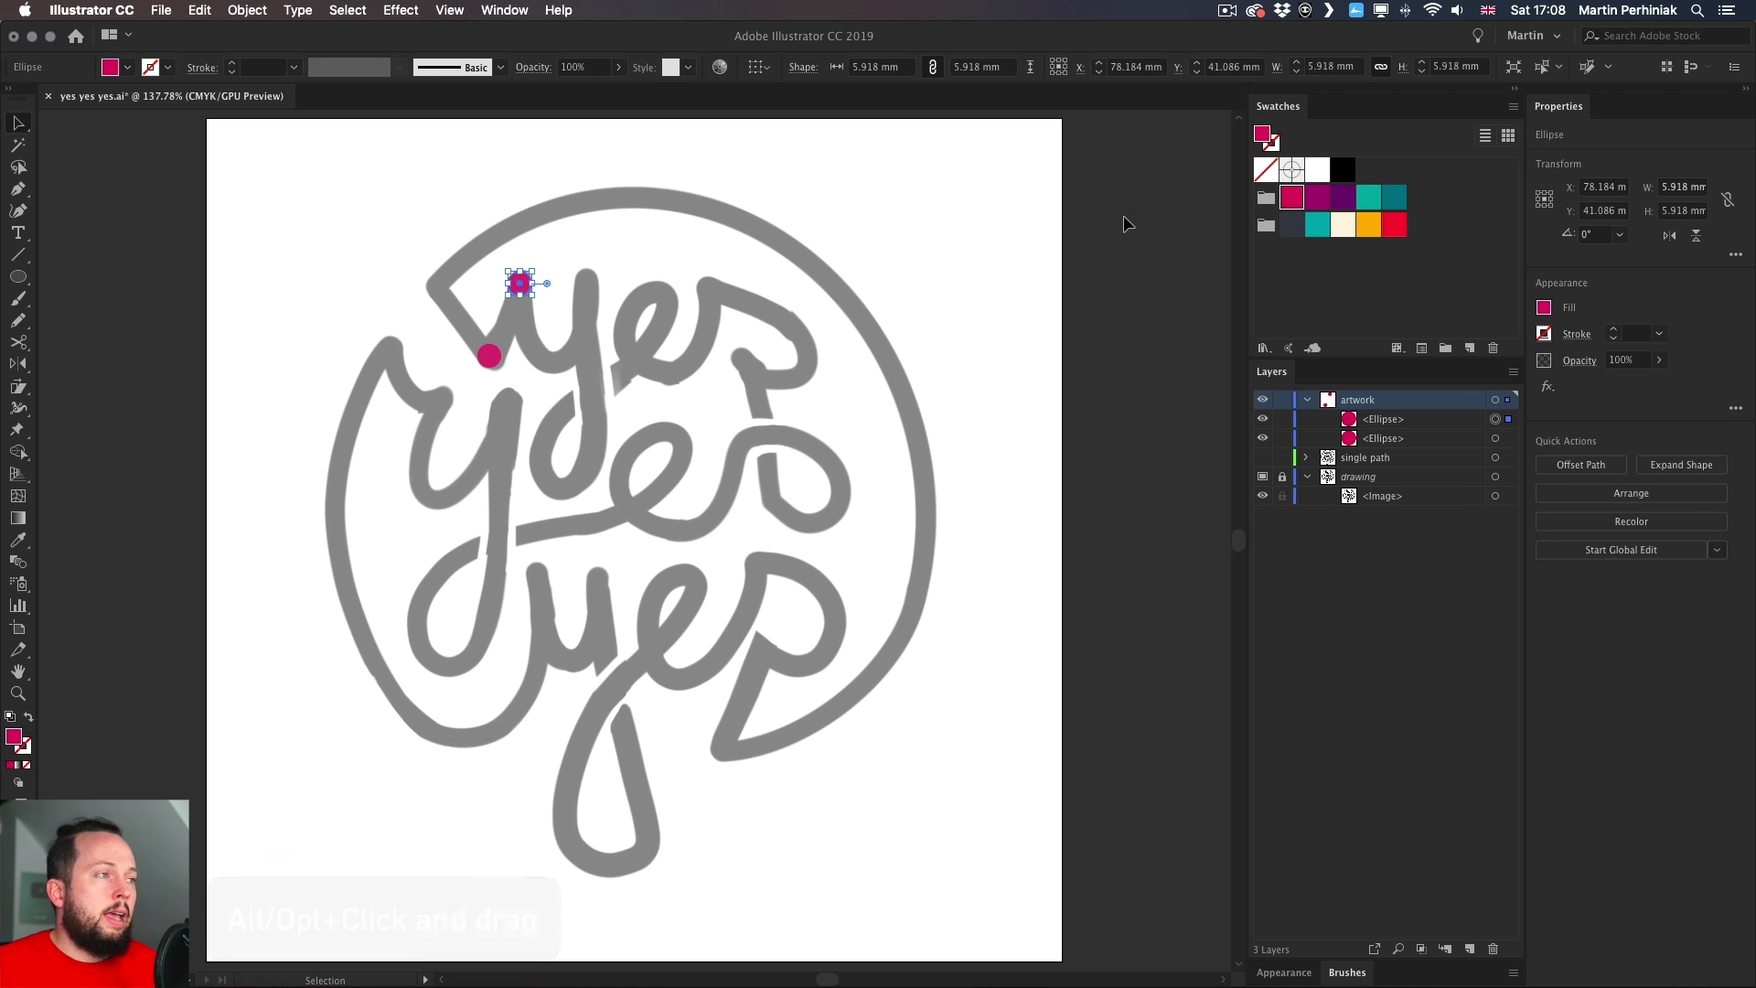
left_click(1368, 196)
left_click(503, 272)
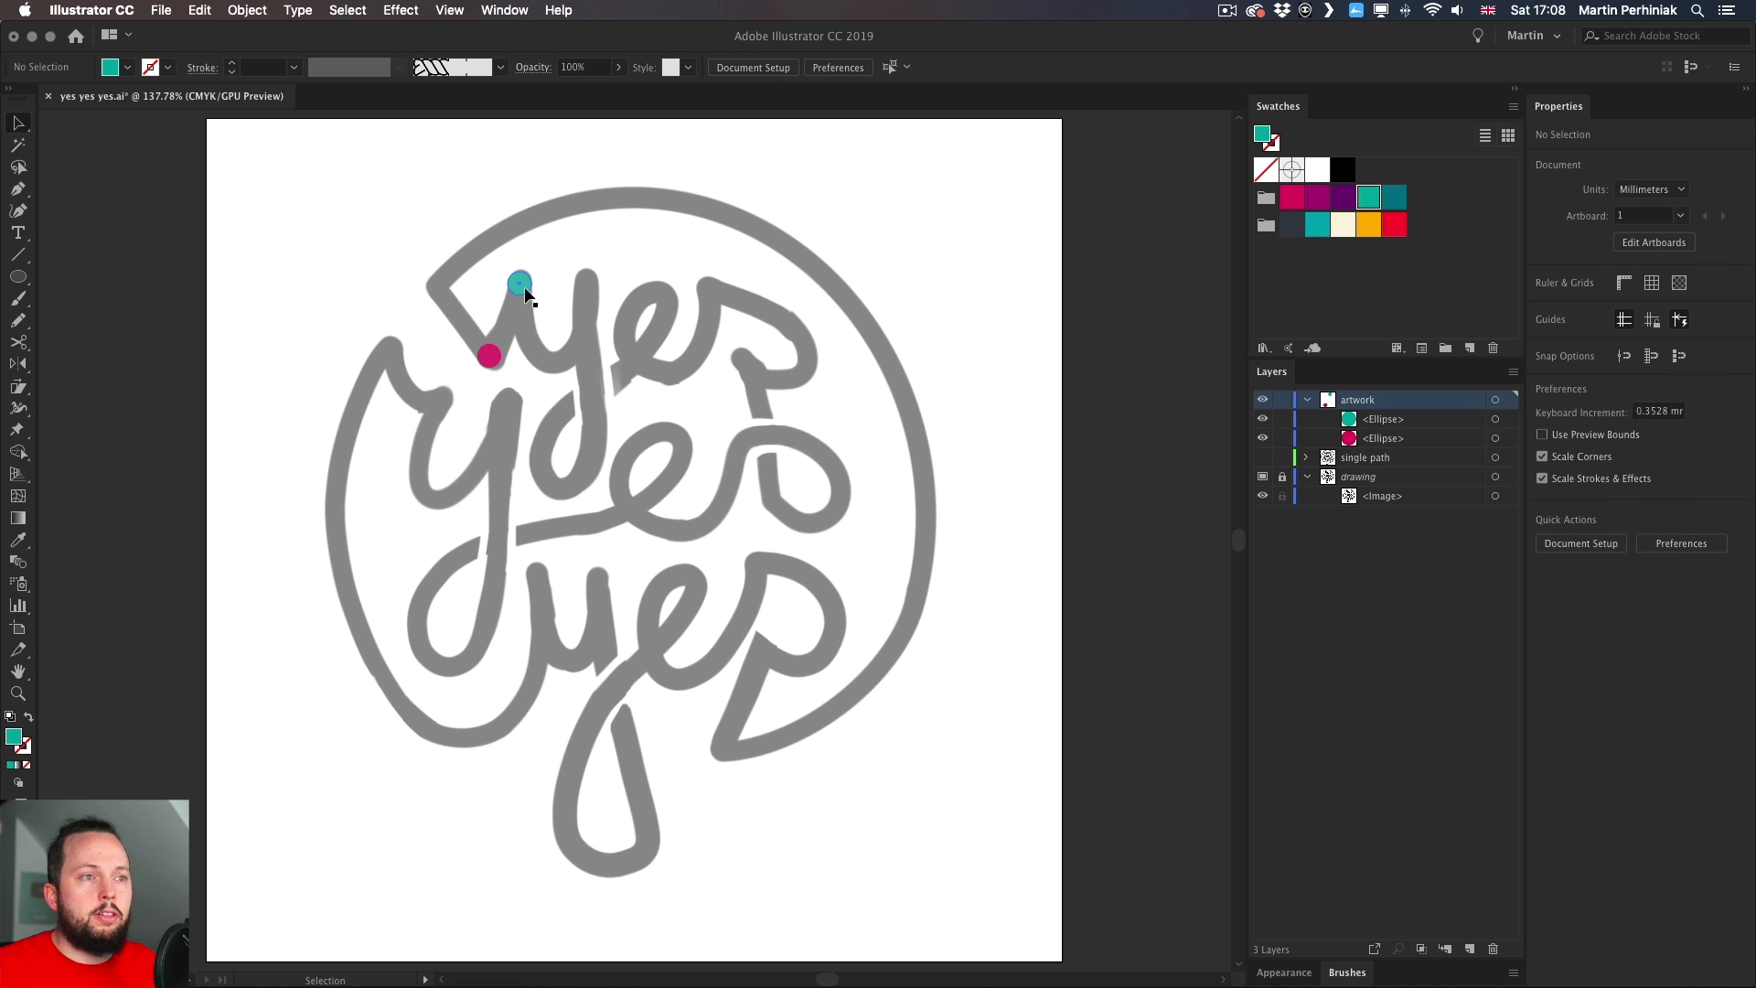
- Duplicate the teal circle onto the top of the first y's second stem and fill the copy with the dark purple swatch
left_click_drag(519, 289, 587, 285)
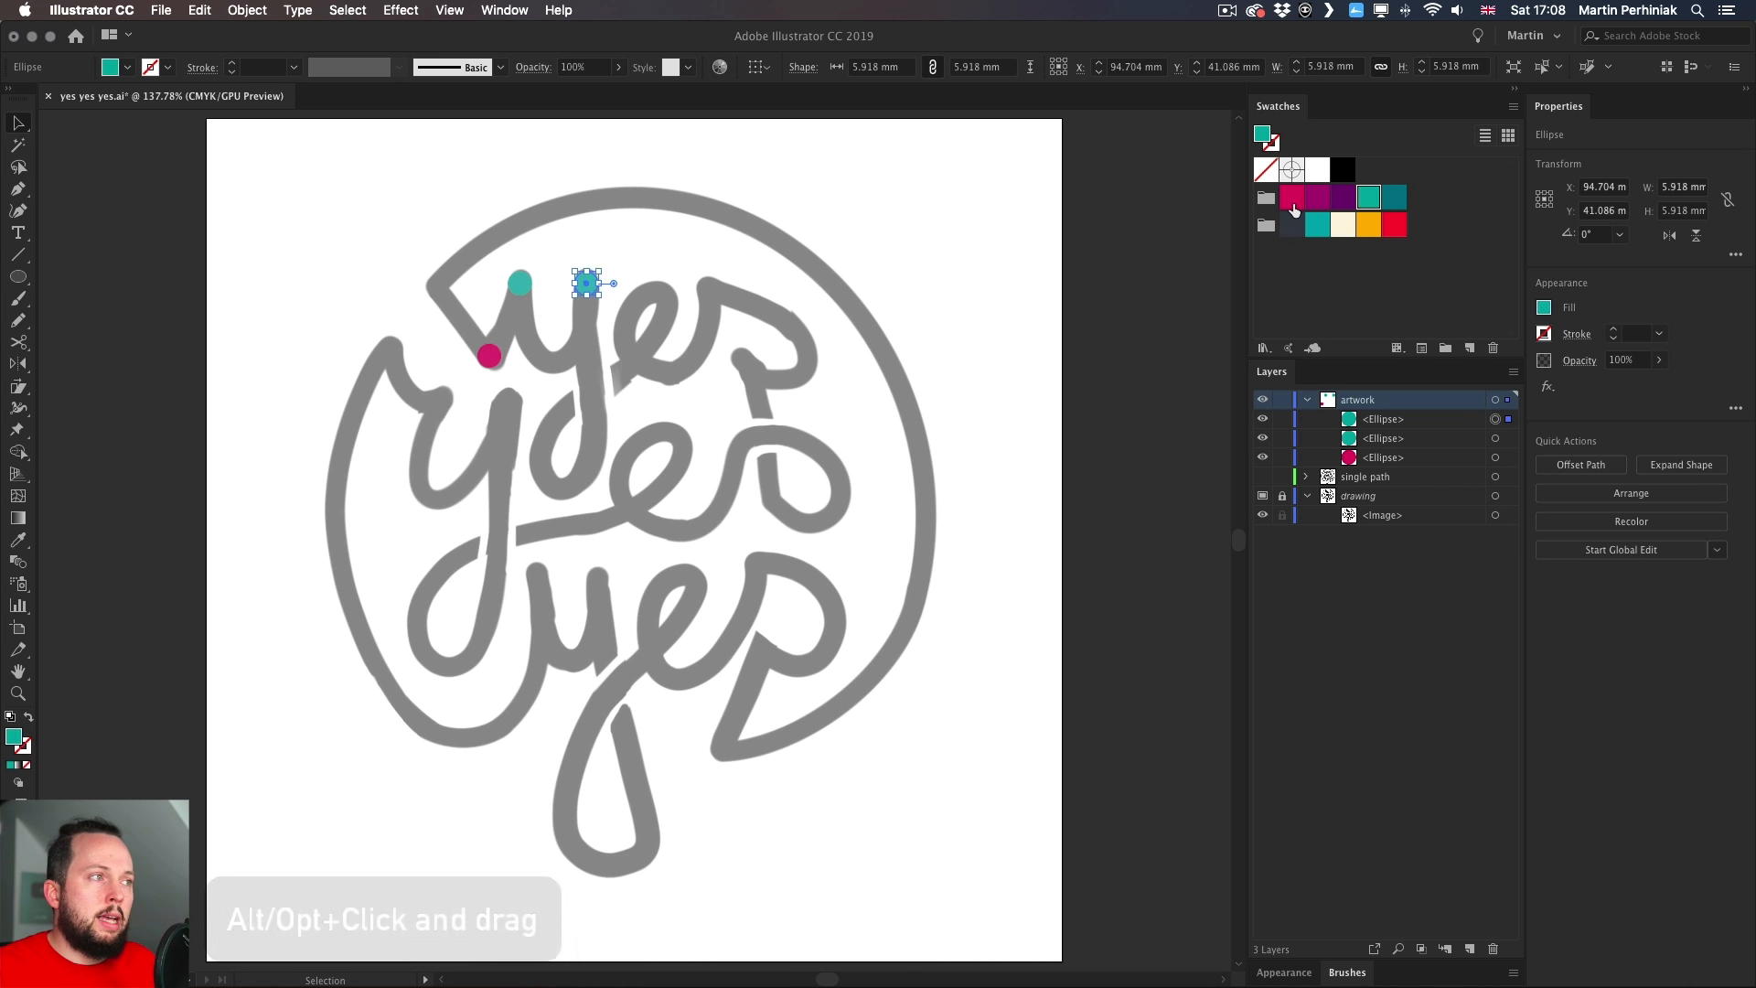
left_click(1318, 197)
left_click(701, 313)
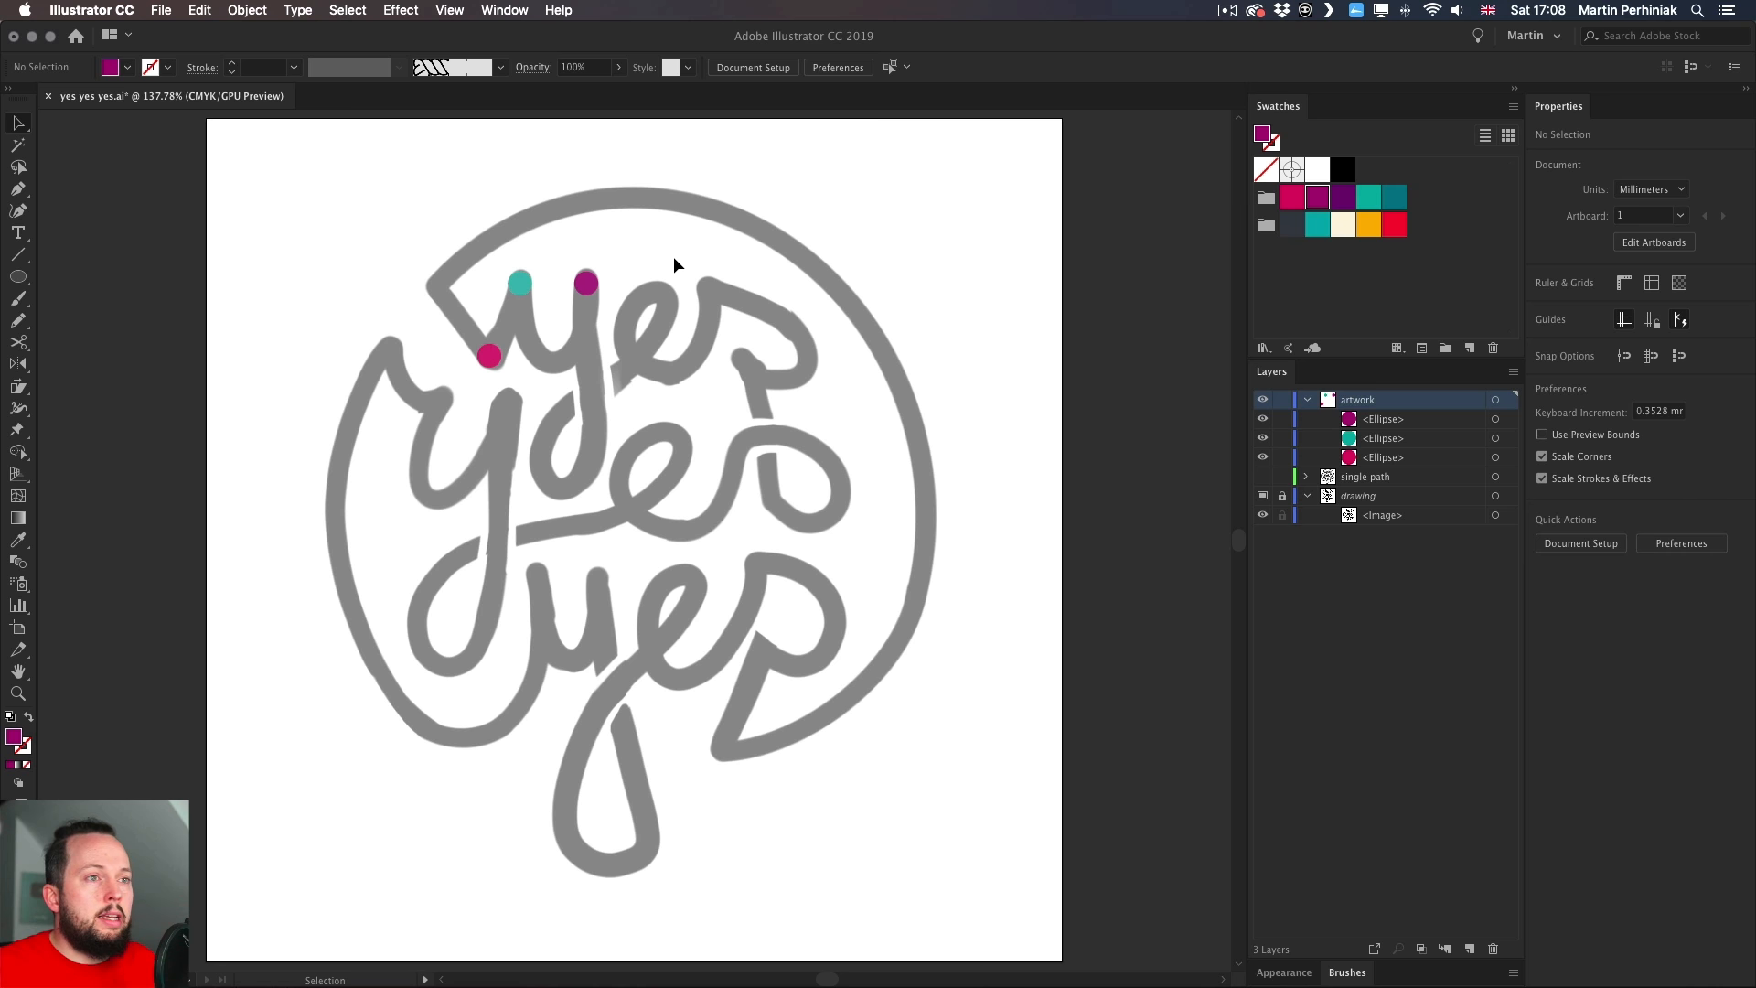
left_click(587, 283)
left_click(1343, 196)
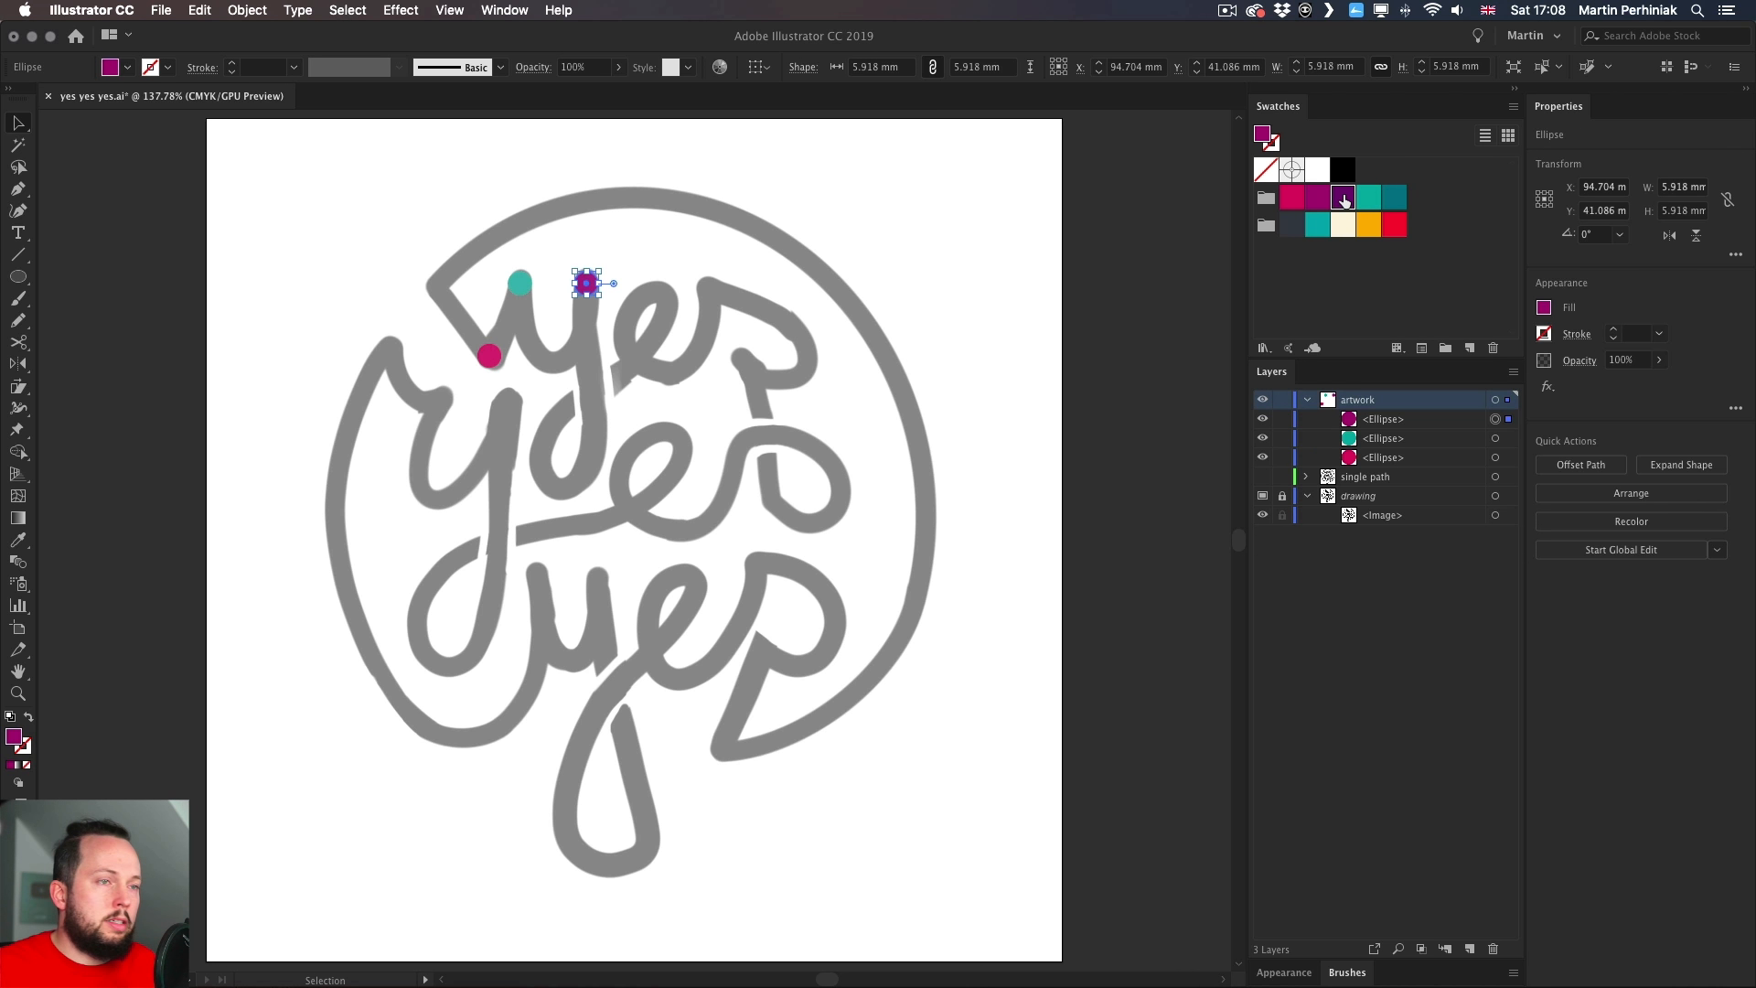
left_click(633, 332)
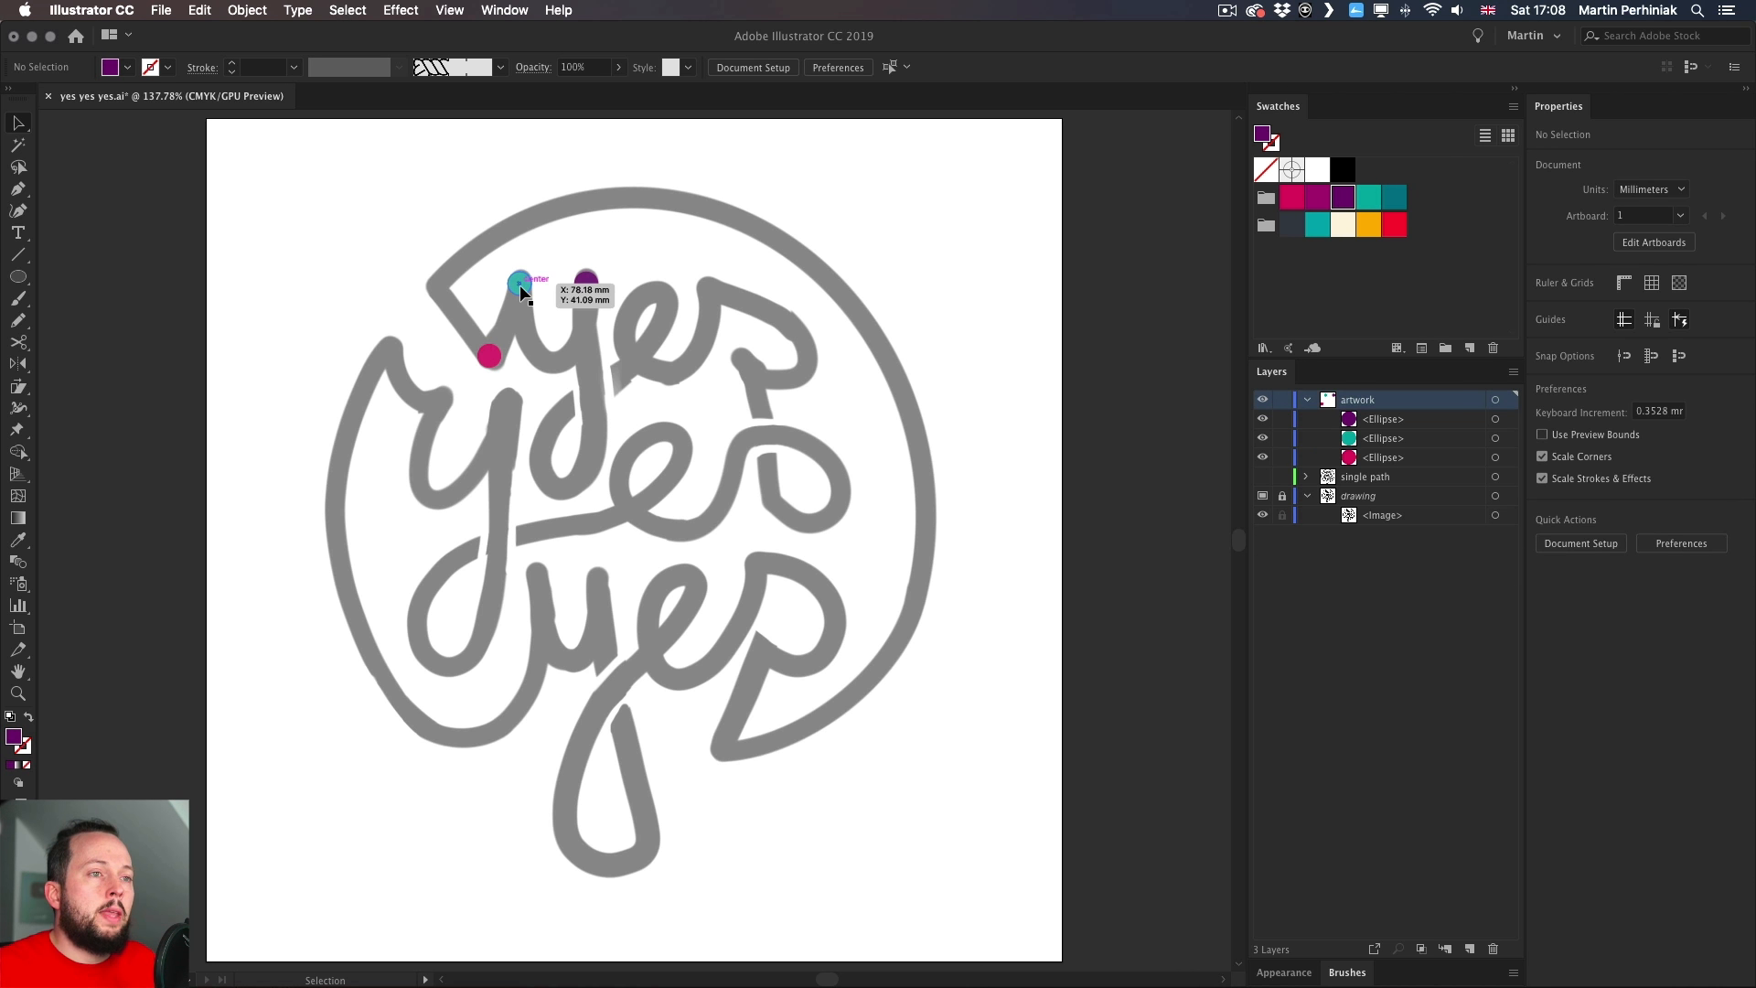
- Place alternating pink, teal and purple circle copies along the y's descender, its exit stroke, the e and the s of the first "yes"
left_click_drag(495, 362, 571, 494)
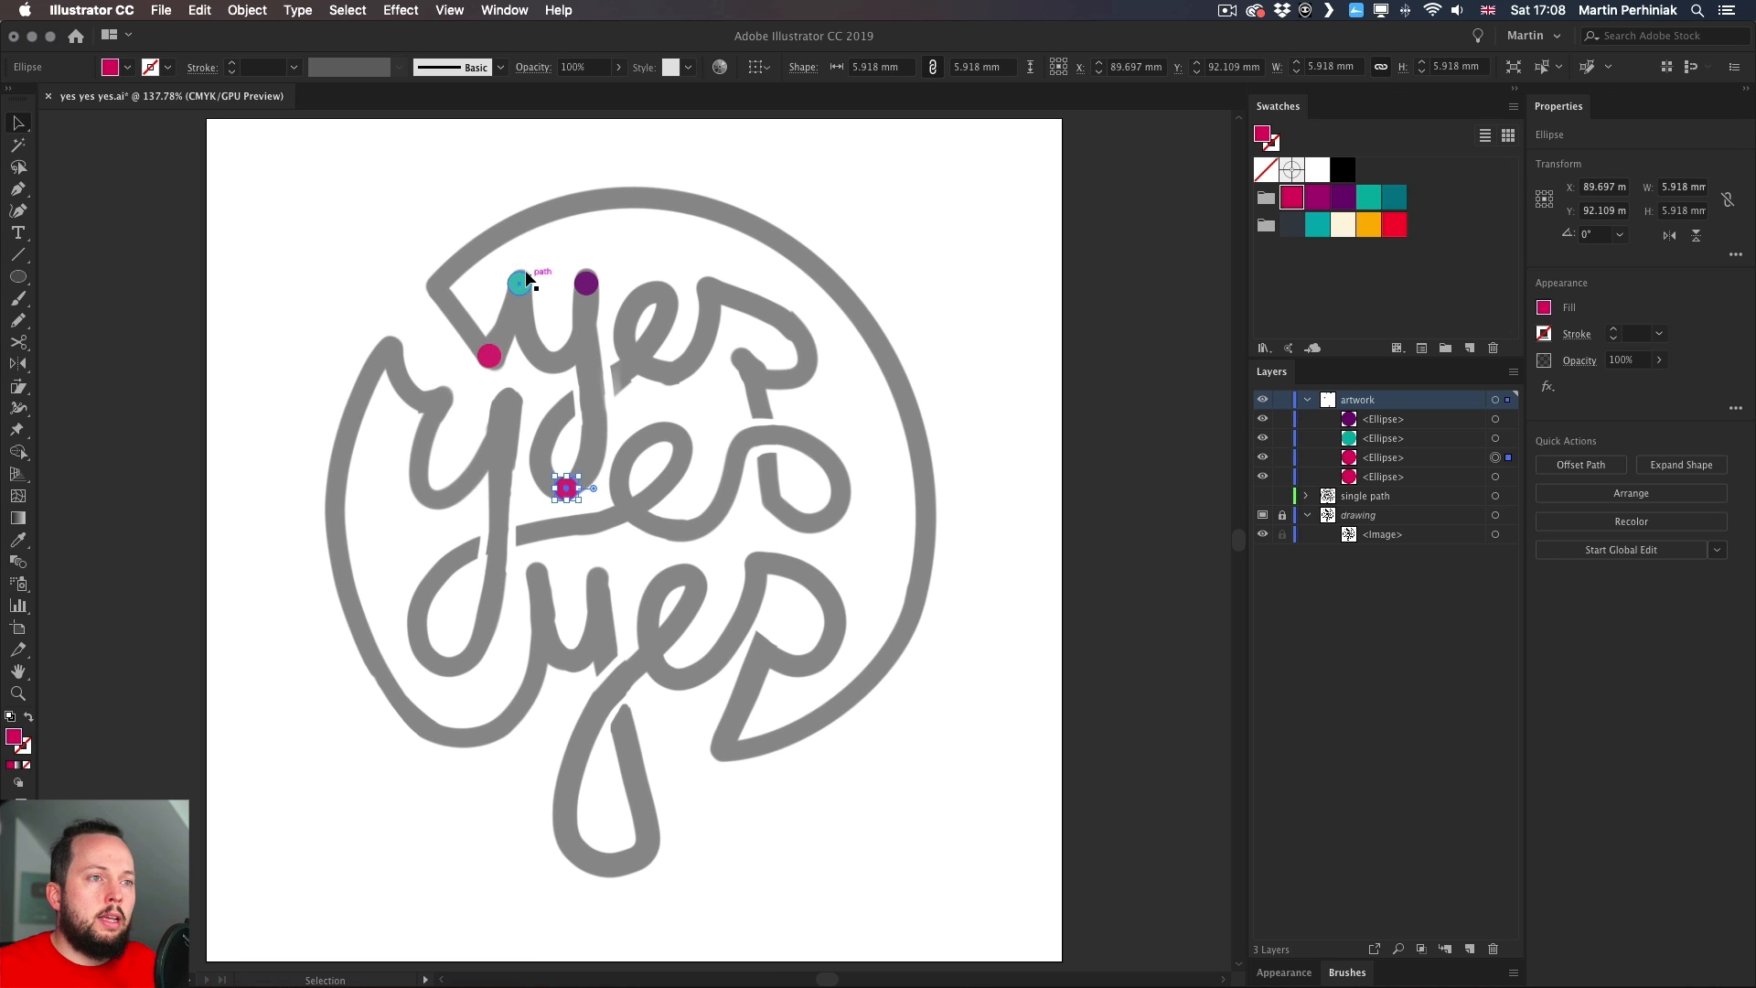
left_click_drag(519, 283, 617, 377)
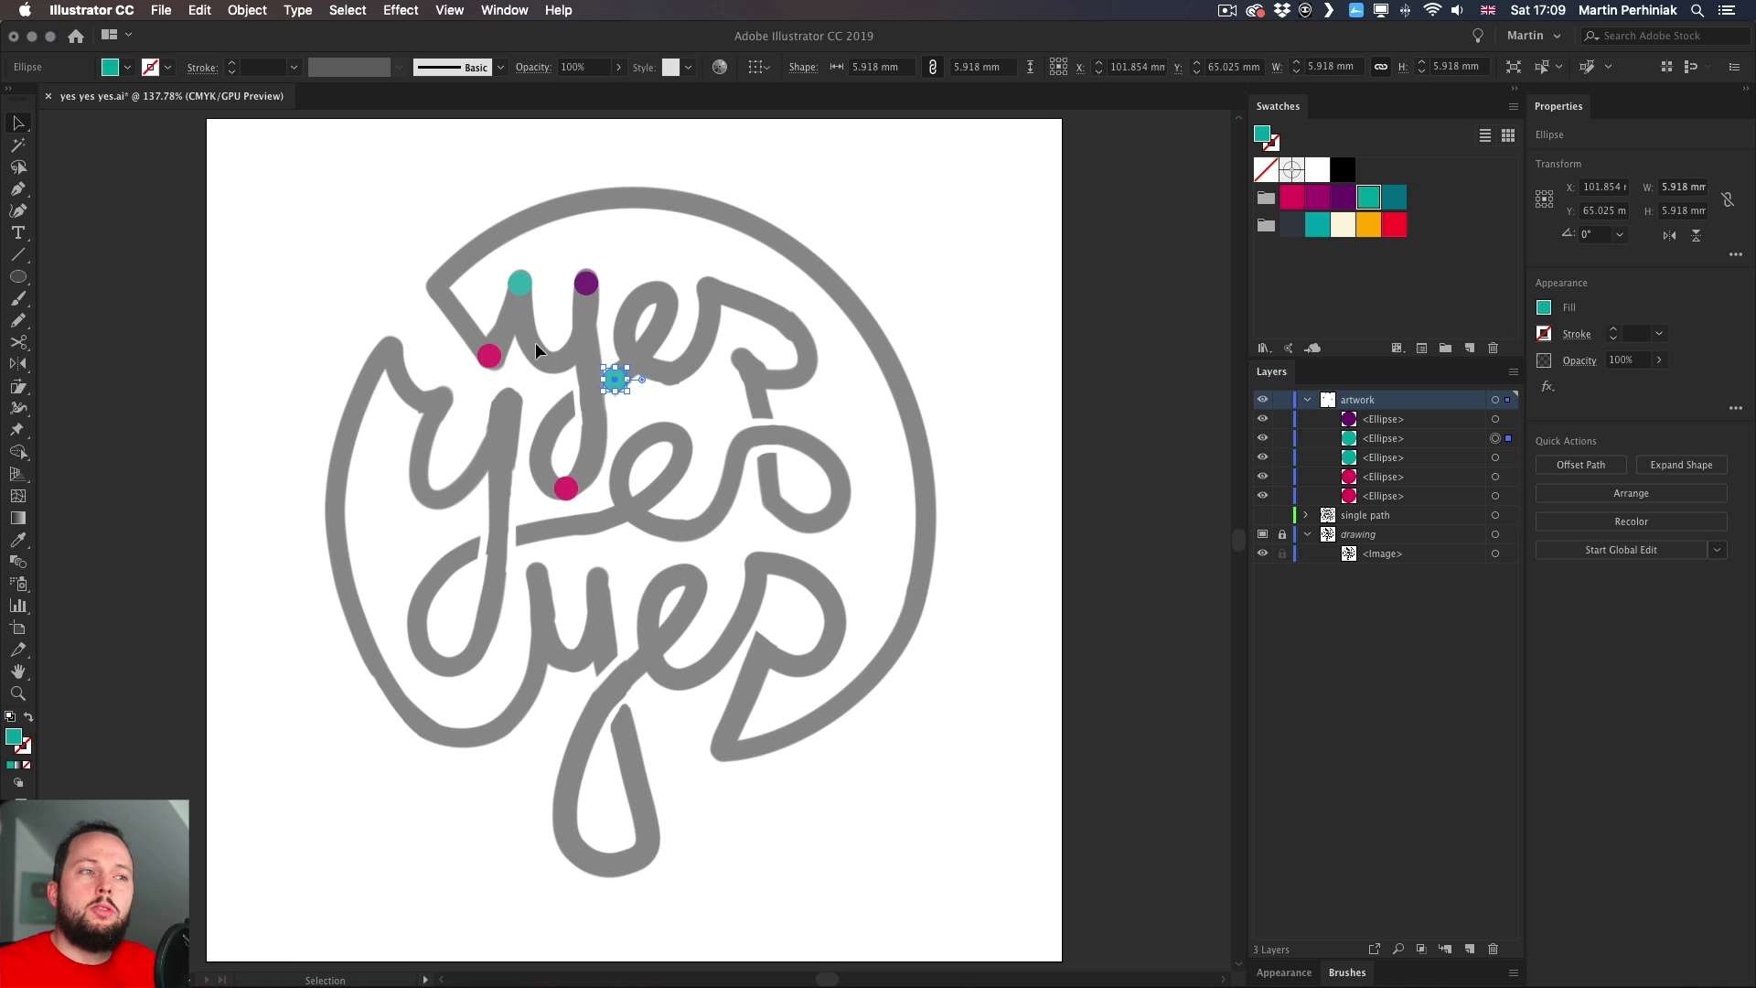
left_click_drag(586, 284, 661, 288)
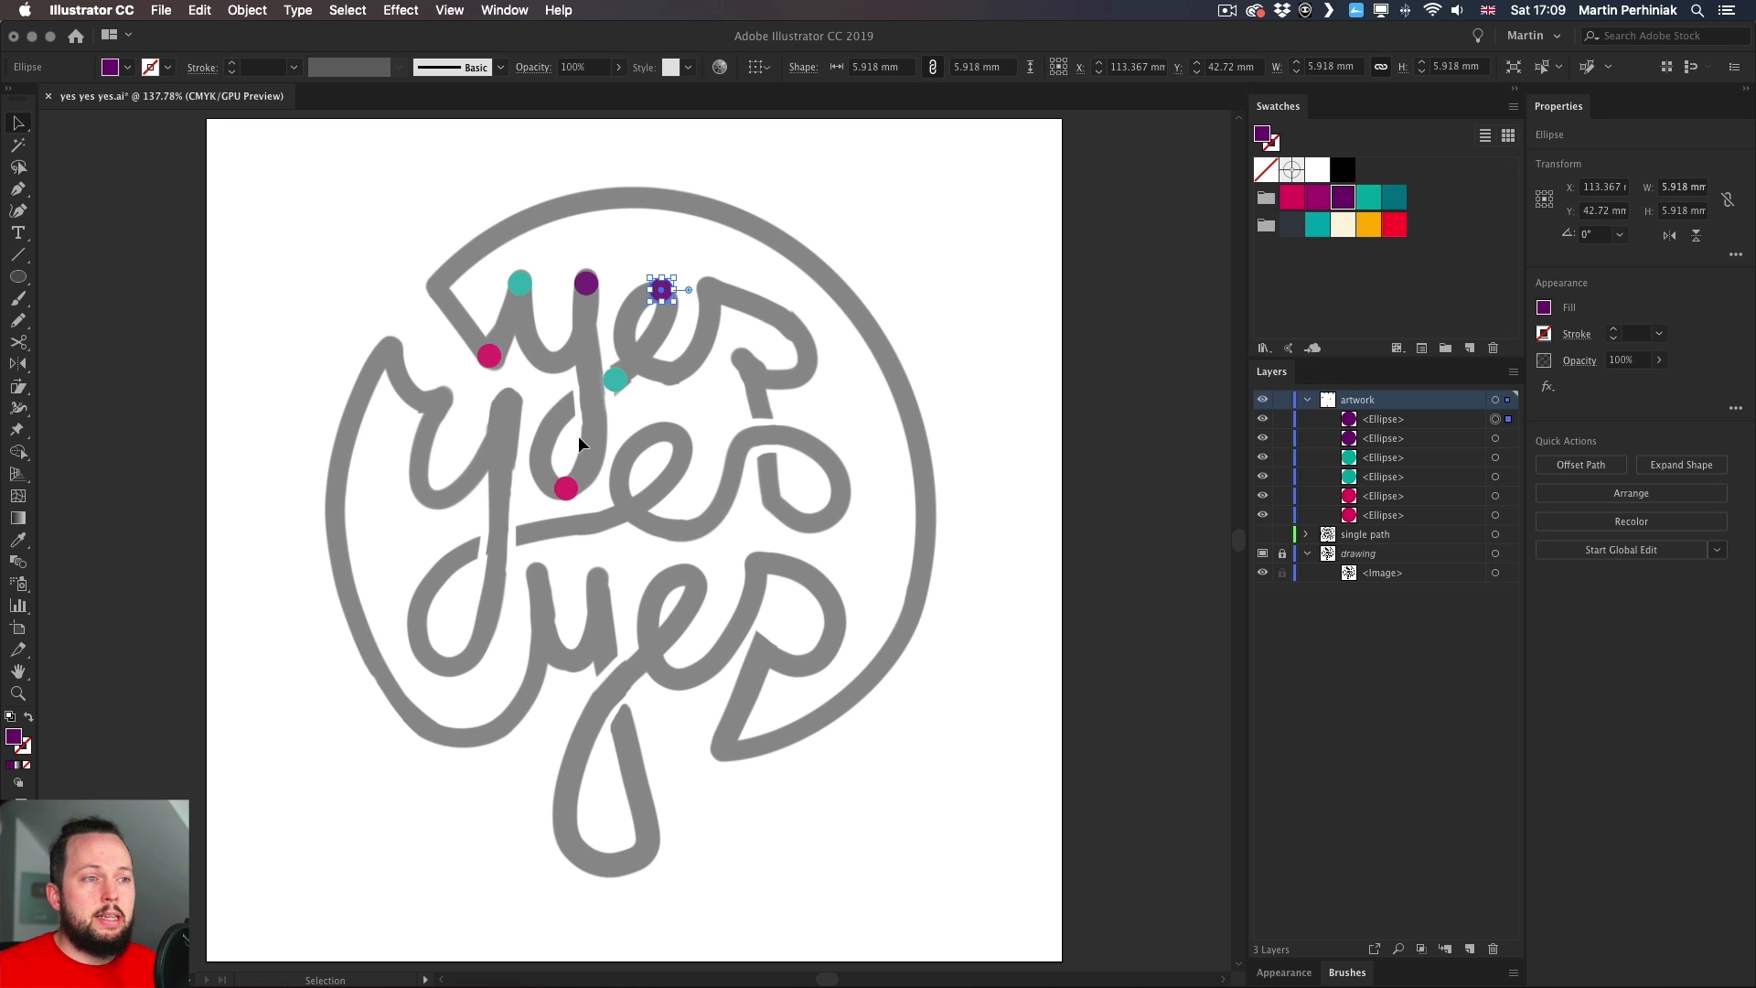
left_click_drag(489, 355, 685, 367)
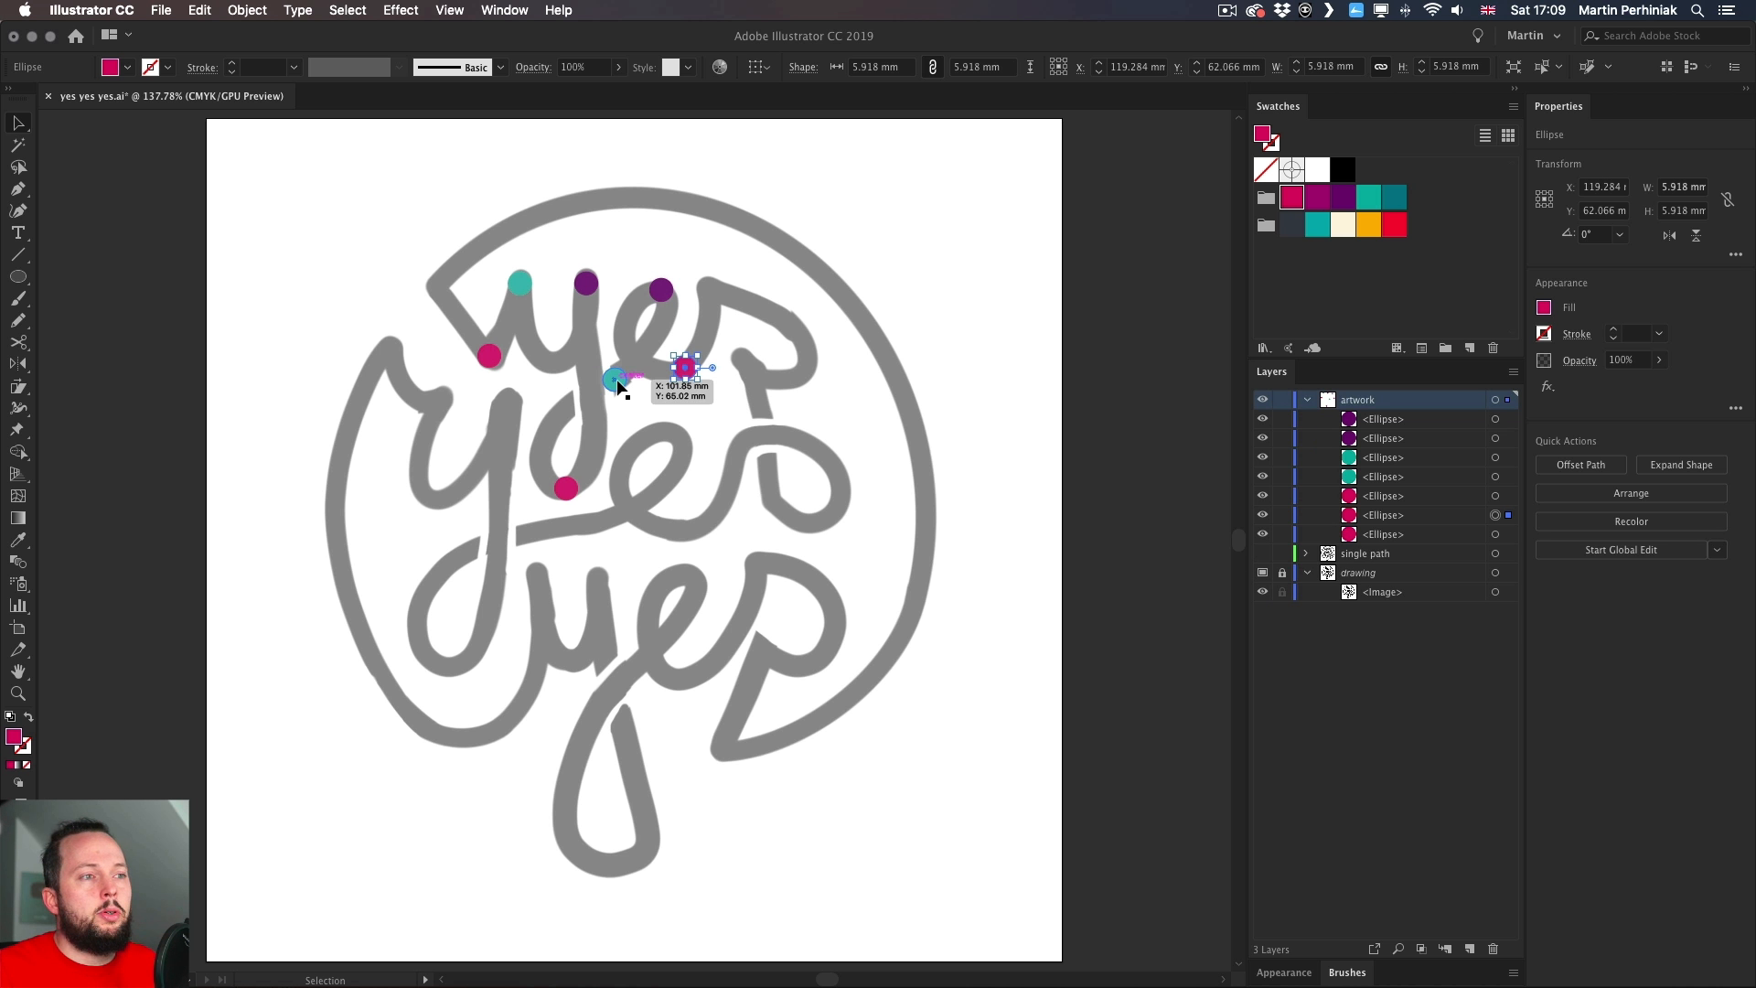
left_click_drag(617, 384, 747, 366)
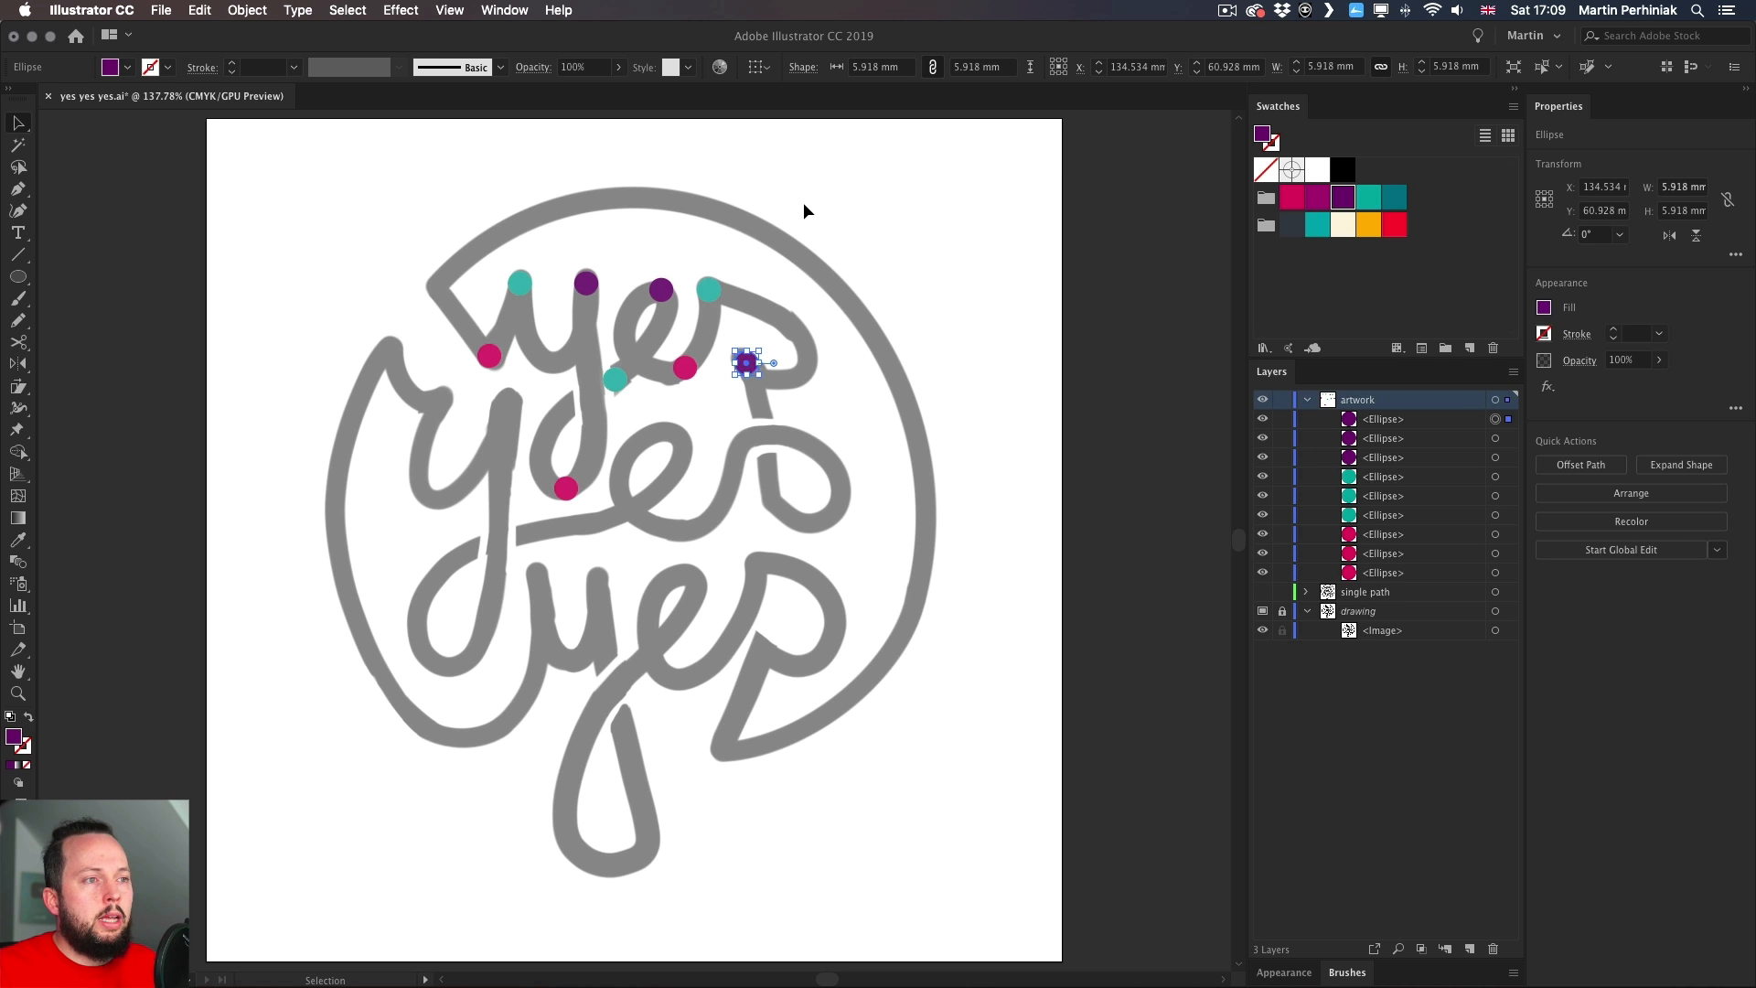
left_click(803, 204)
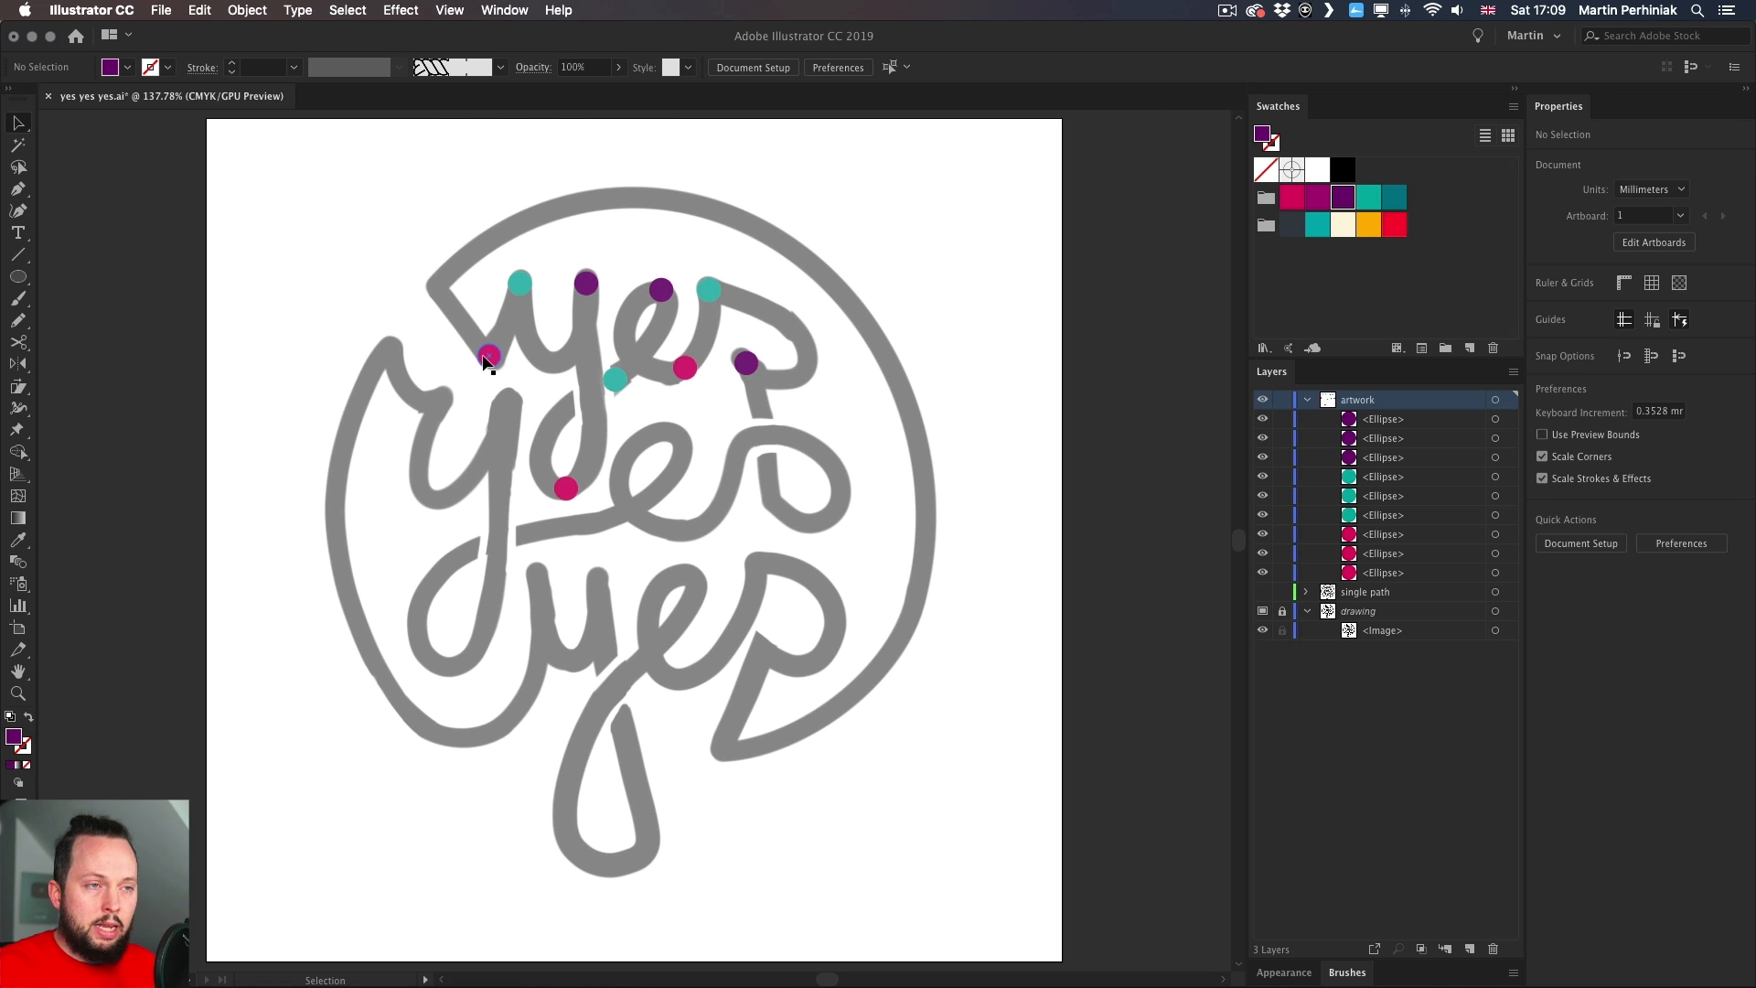
- Blend all nine circles into one continuous gradient chain, following the writing order of the first "yes"
key("w")
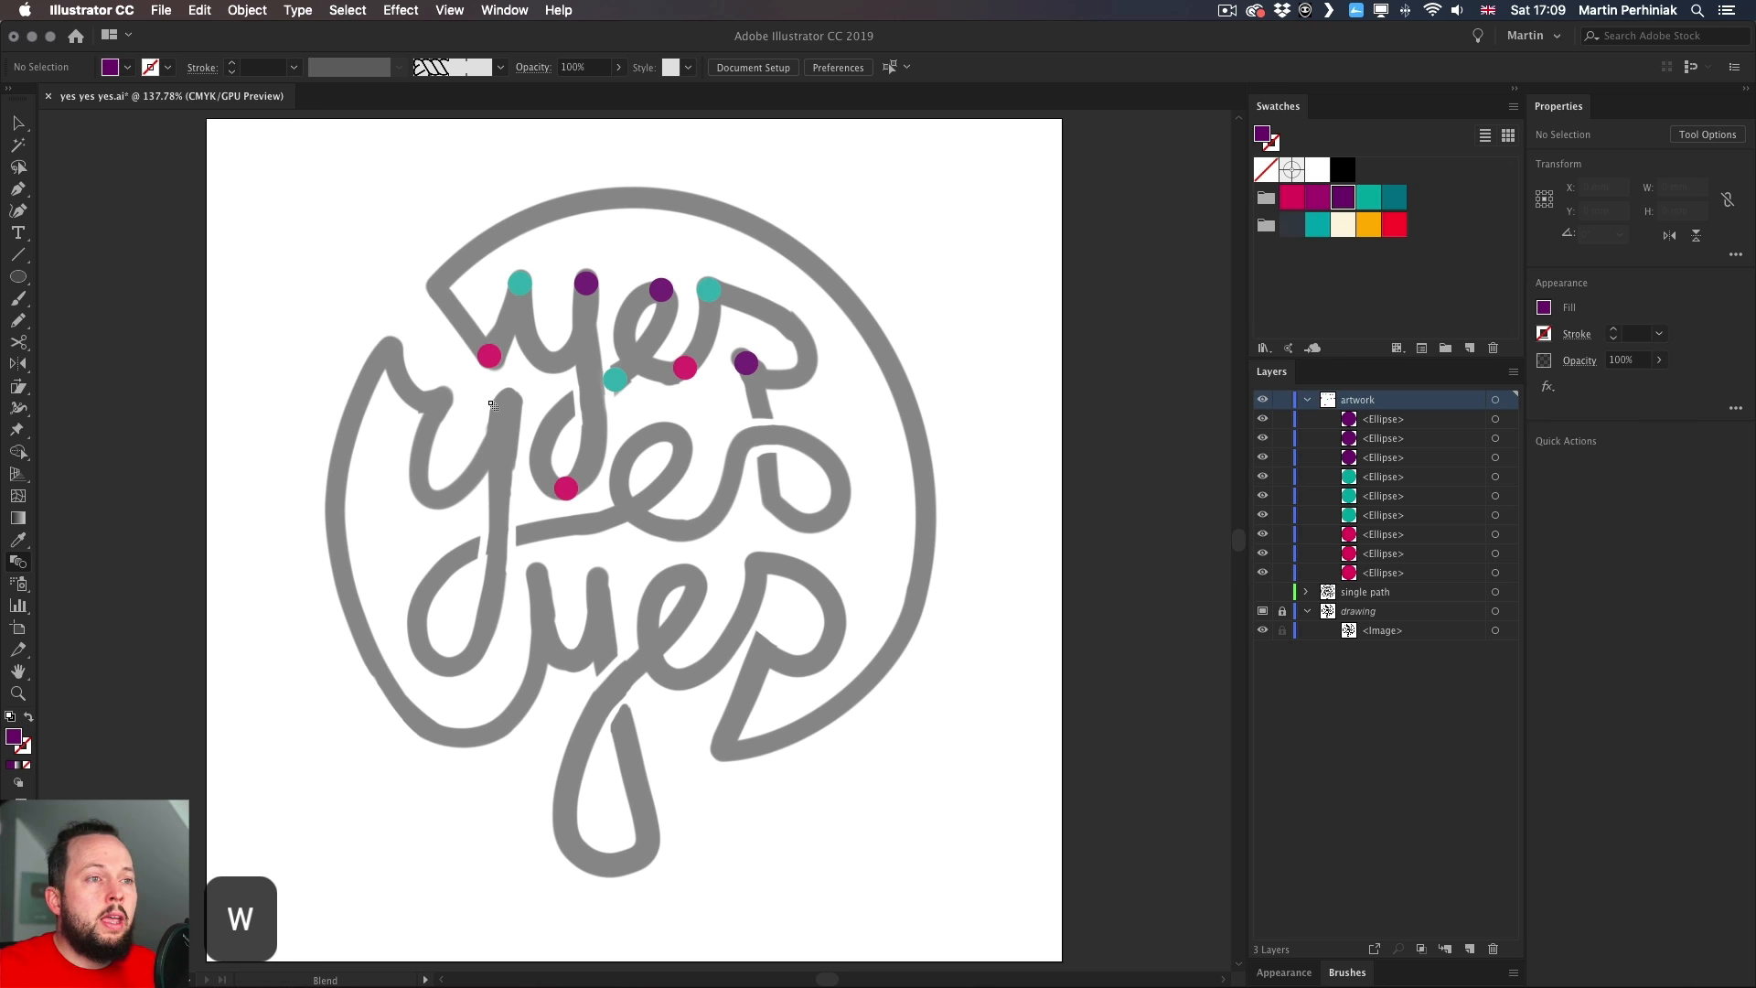
left_click(491, 356)
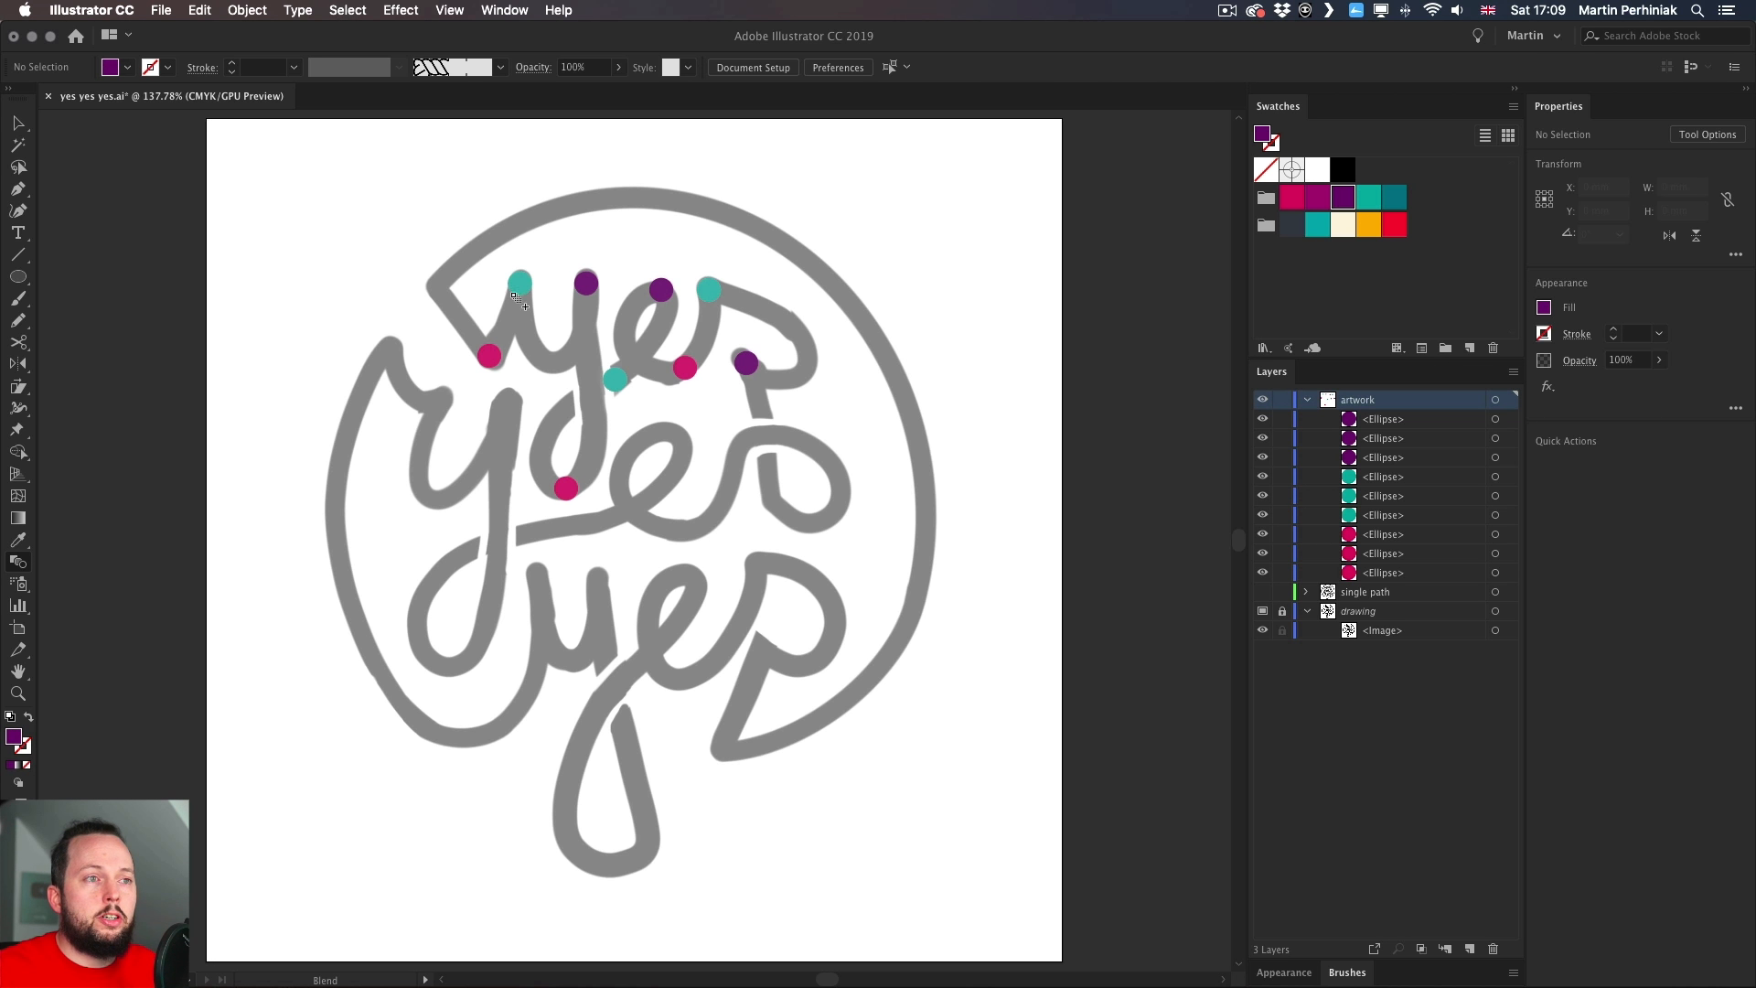
left_click(519, 286)
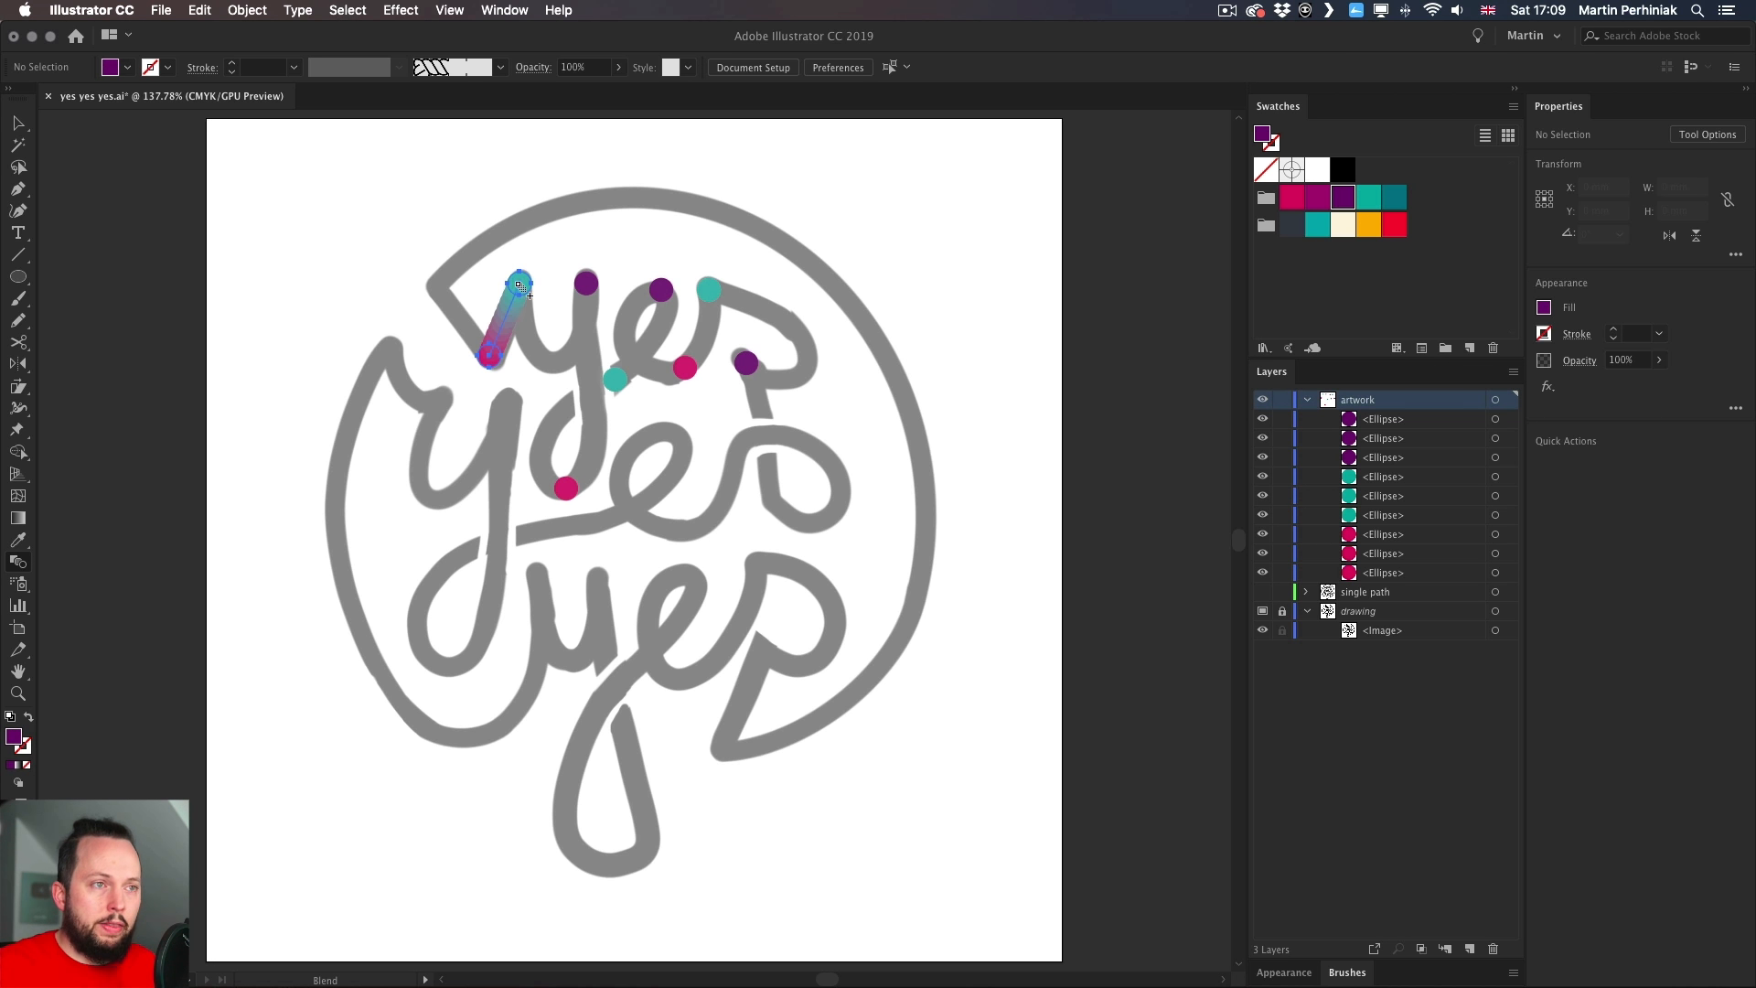
left_click(587, 283)
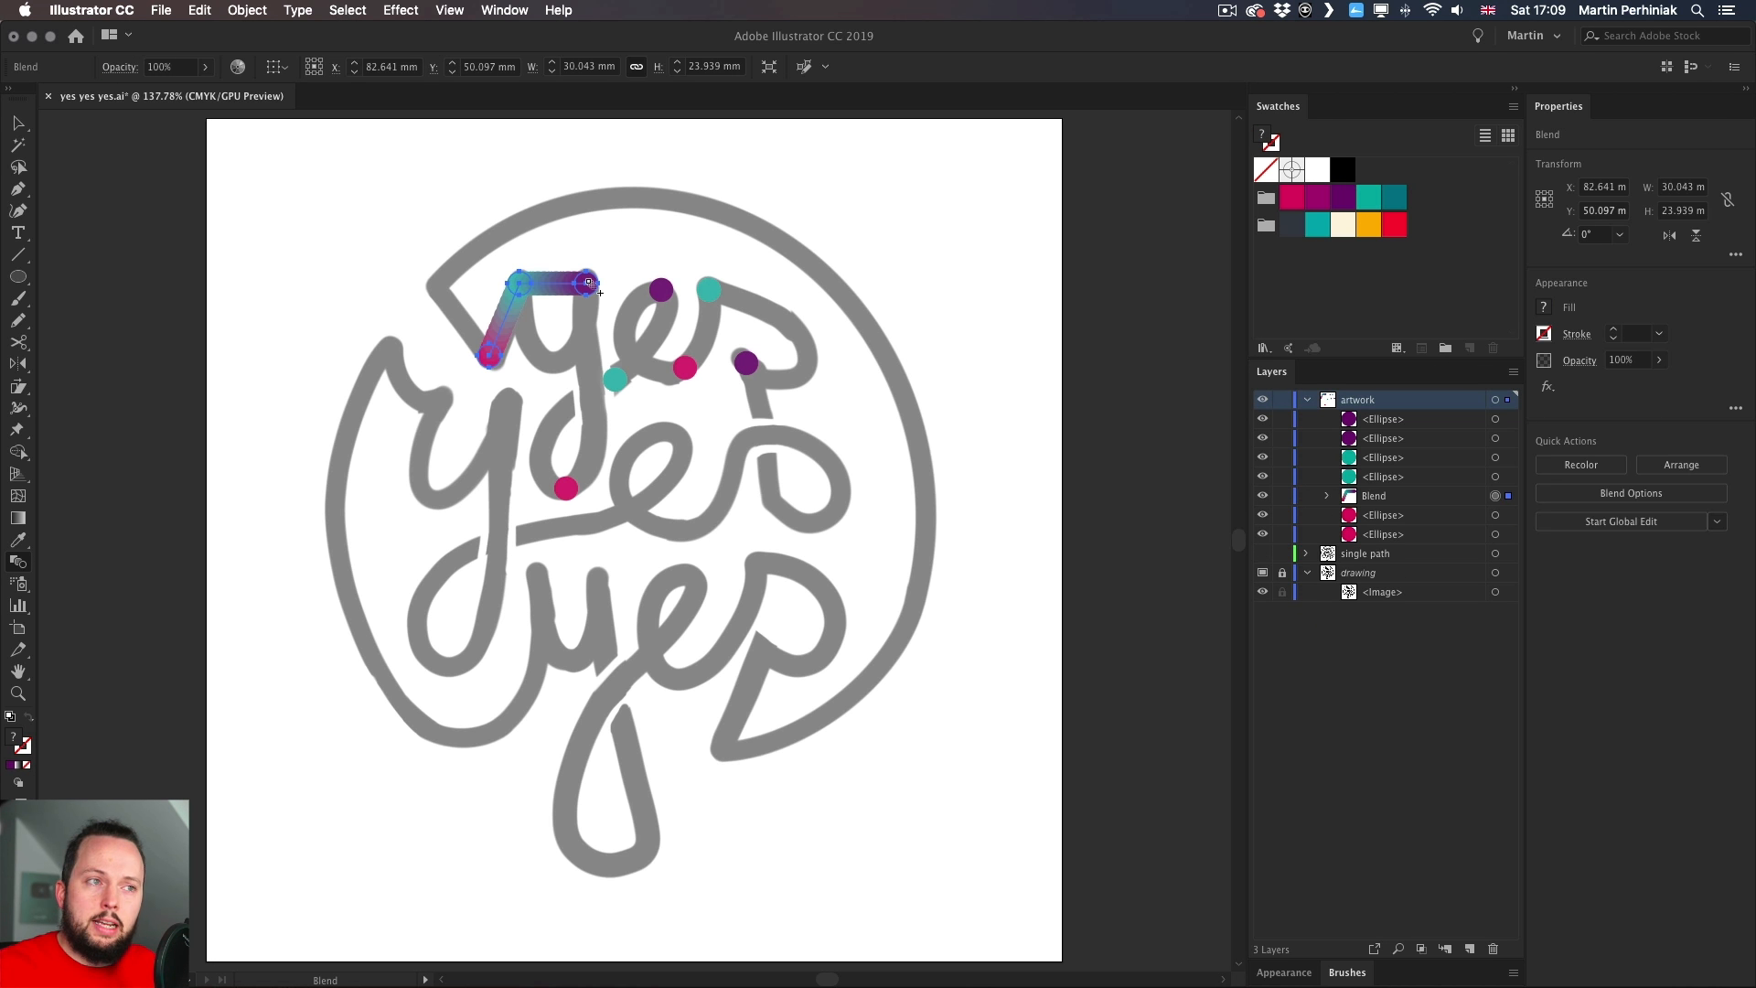
left_click(566, 488)
left_click(615, 379)
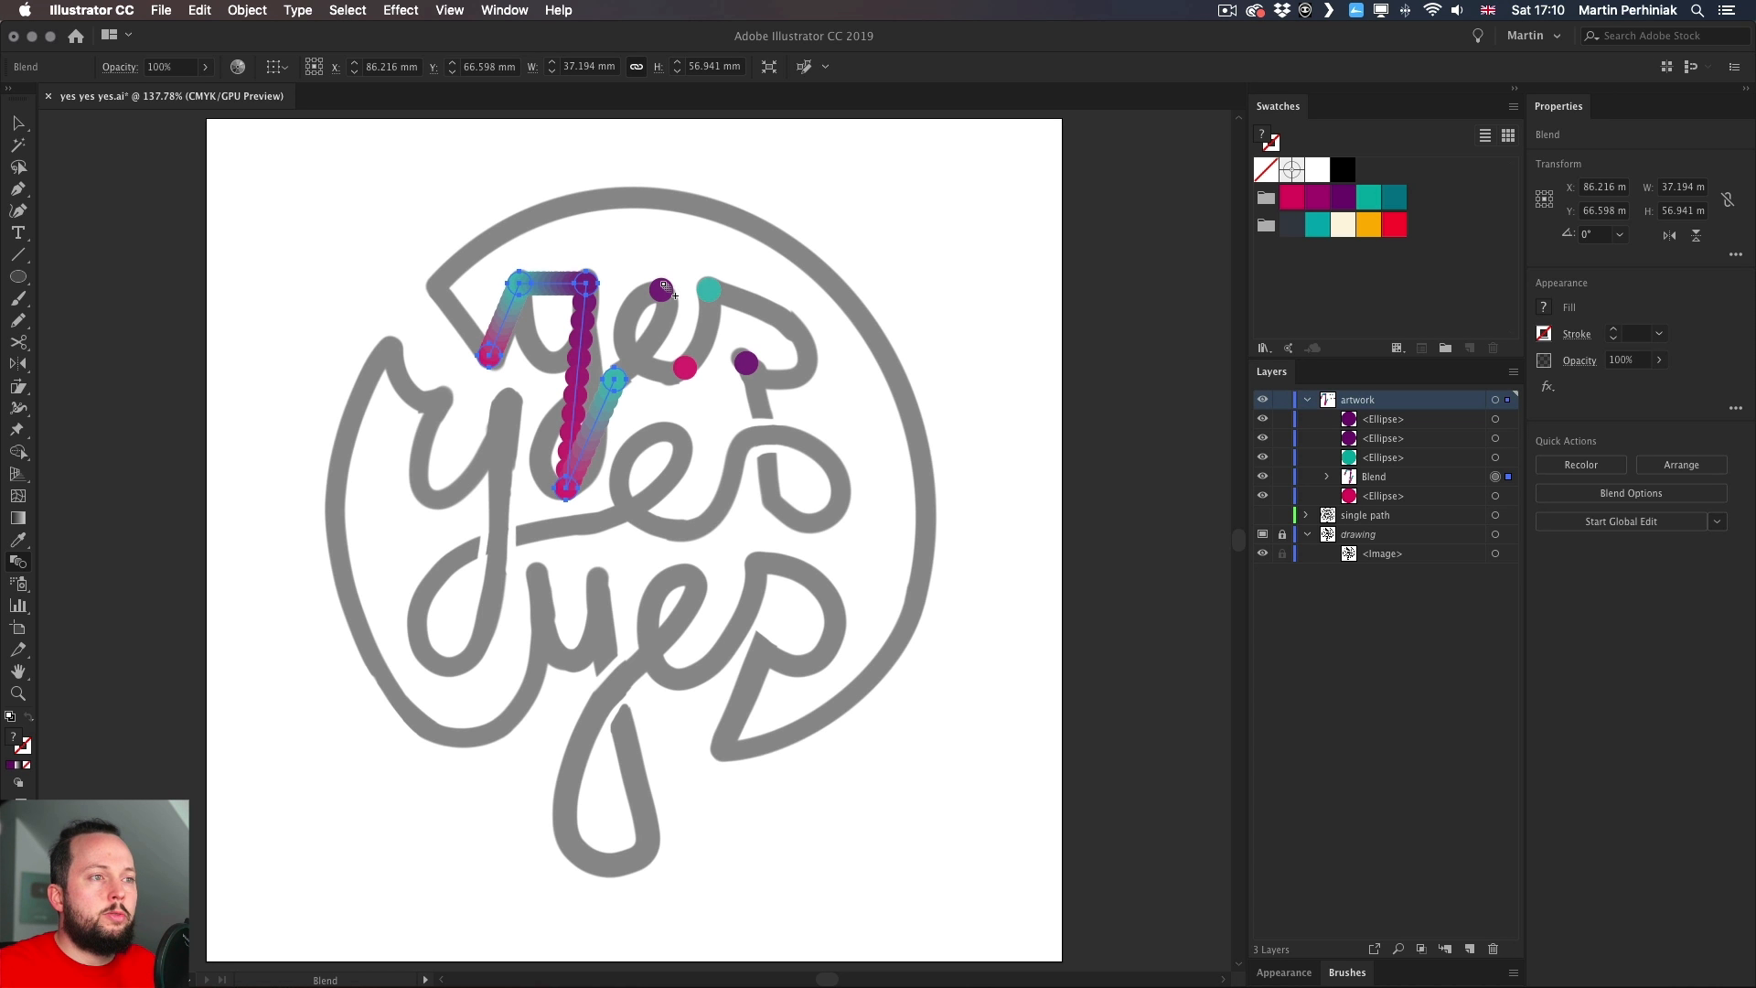
left_click(661, 290)
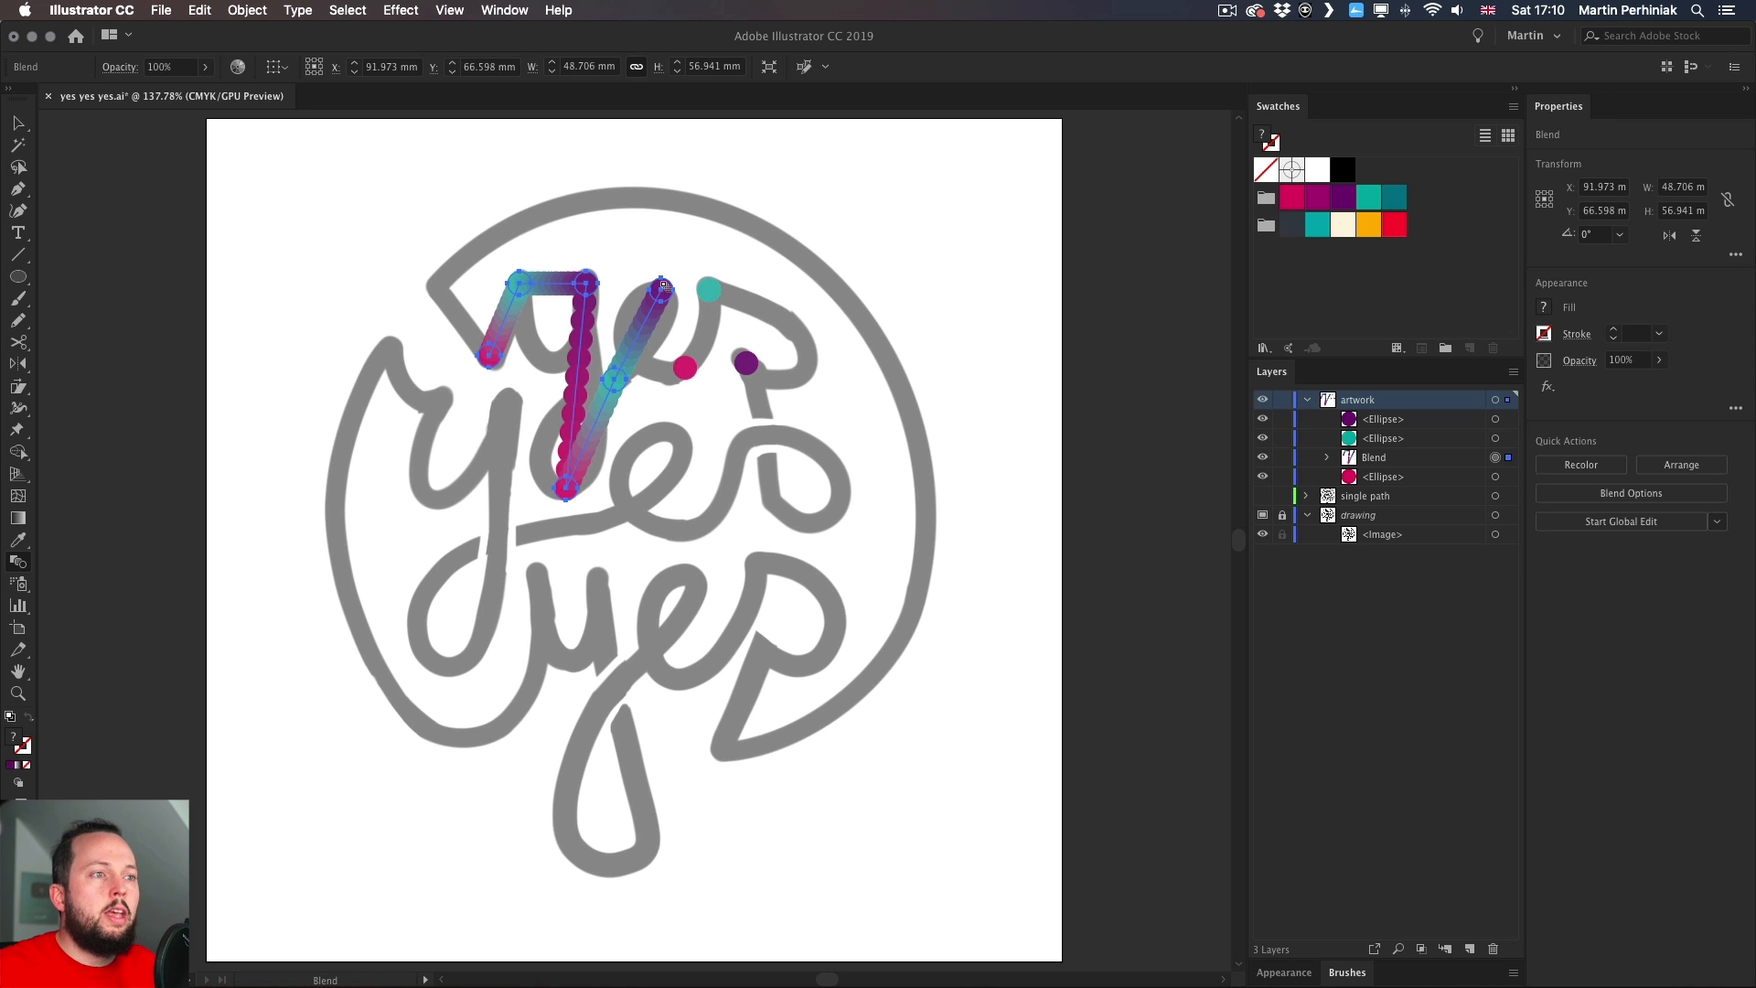
left_click(686, 370)
left_click(709, 291)
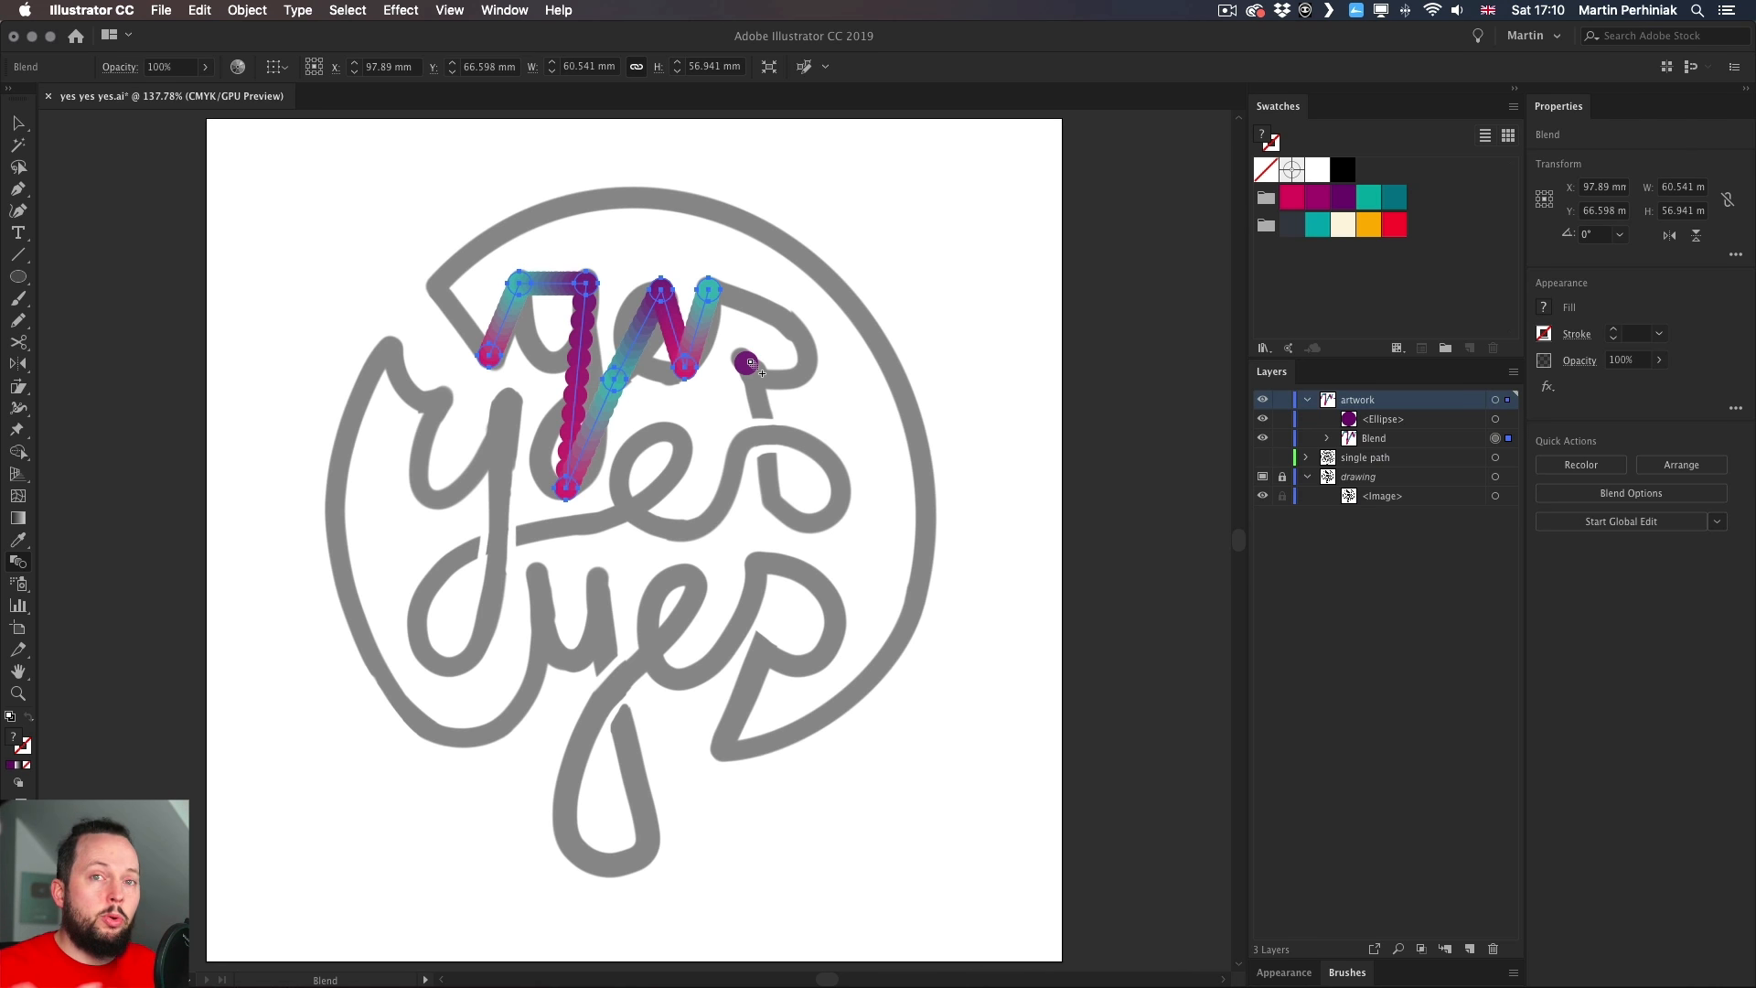
left_click(749, 360)
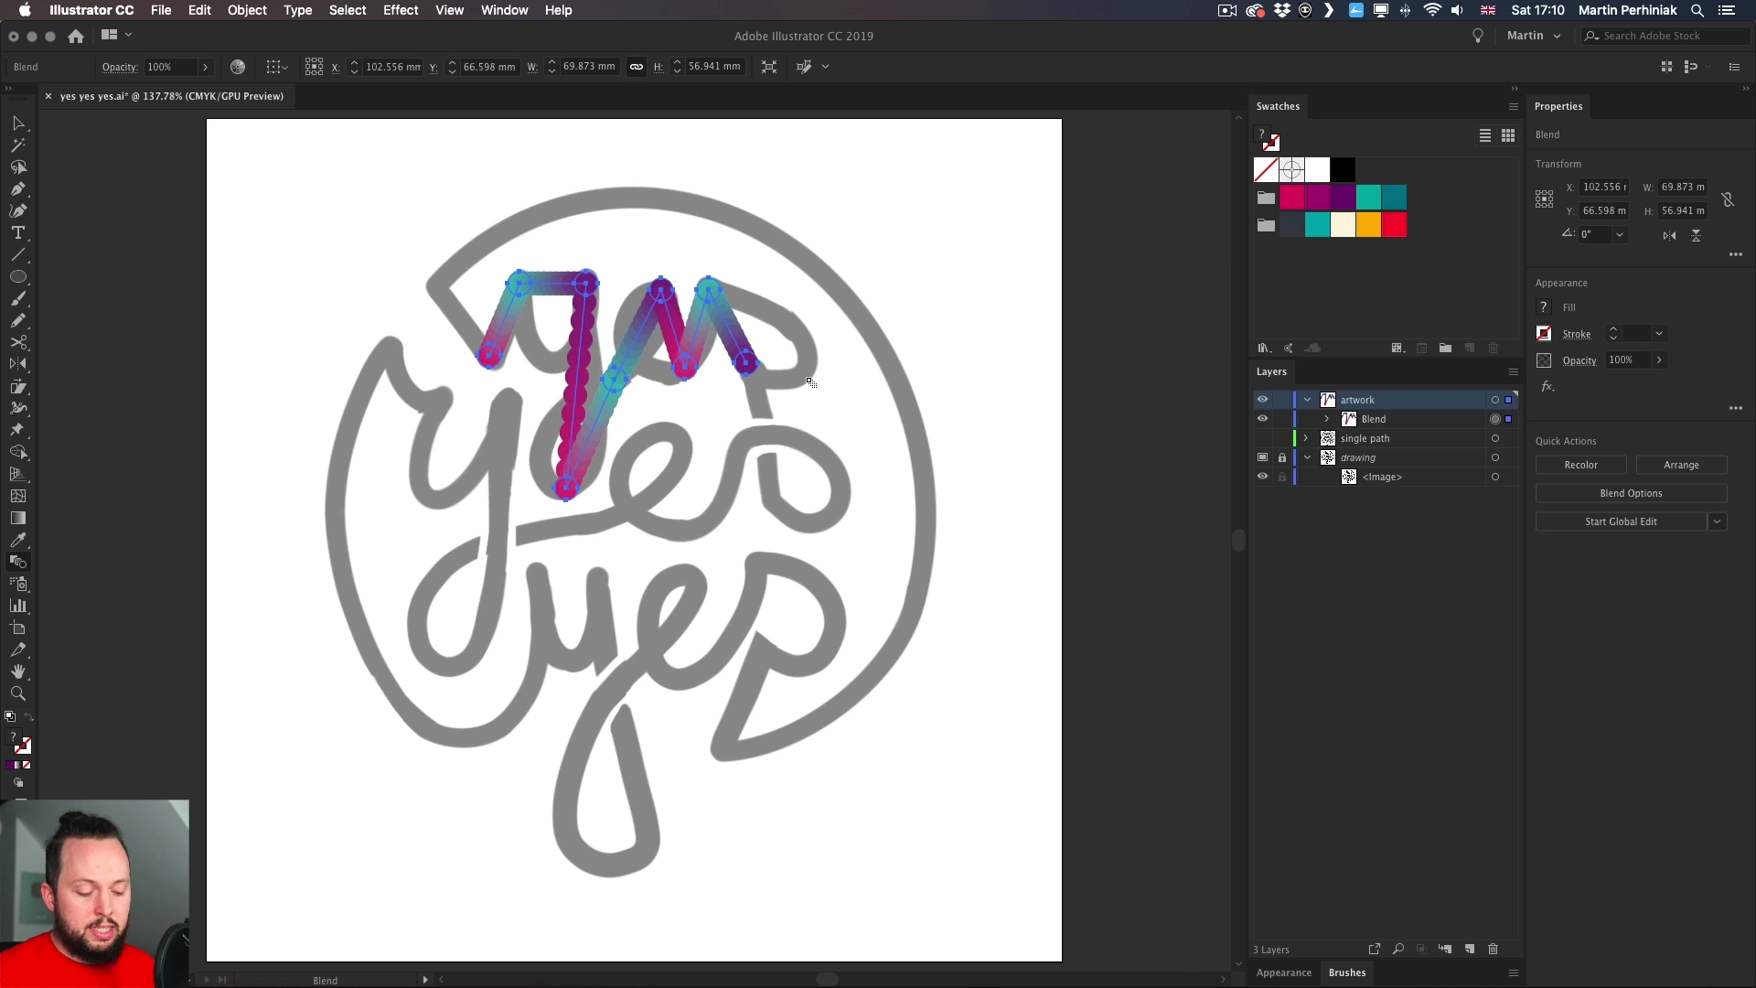
- Show the artwork as outlines and bend the spine between the first y's two stems down along its cup
key("v")
key("super+y")
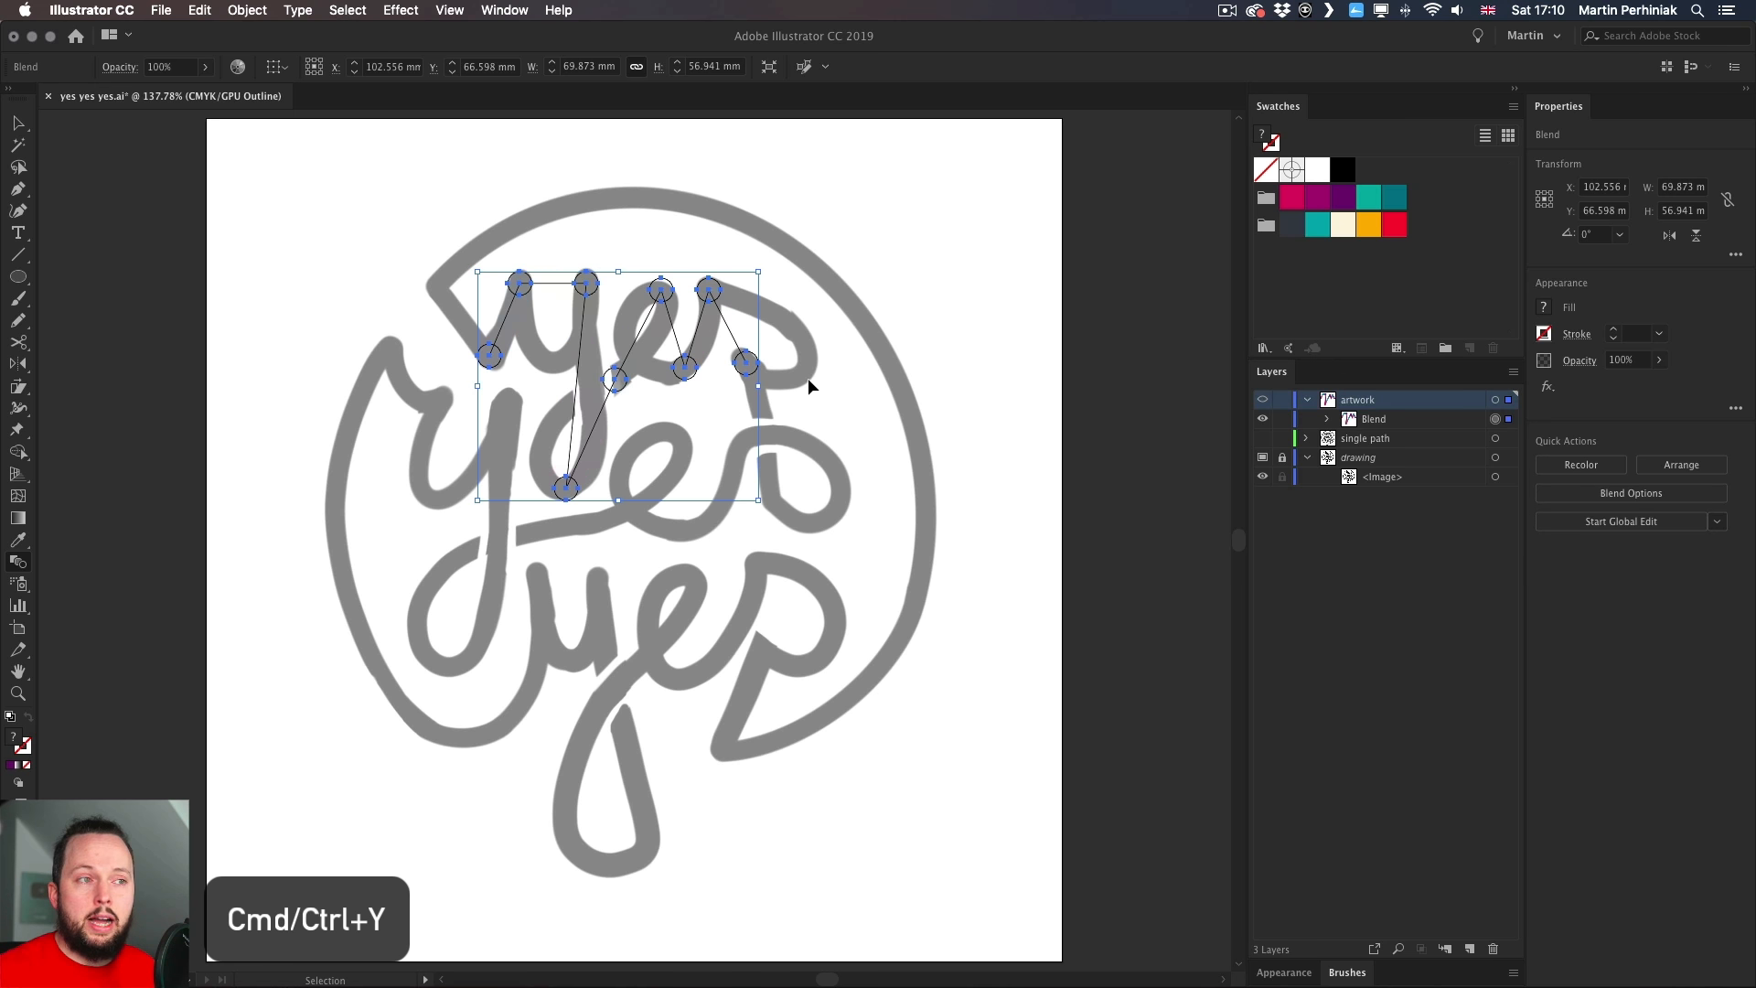
key("w")
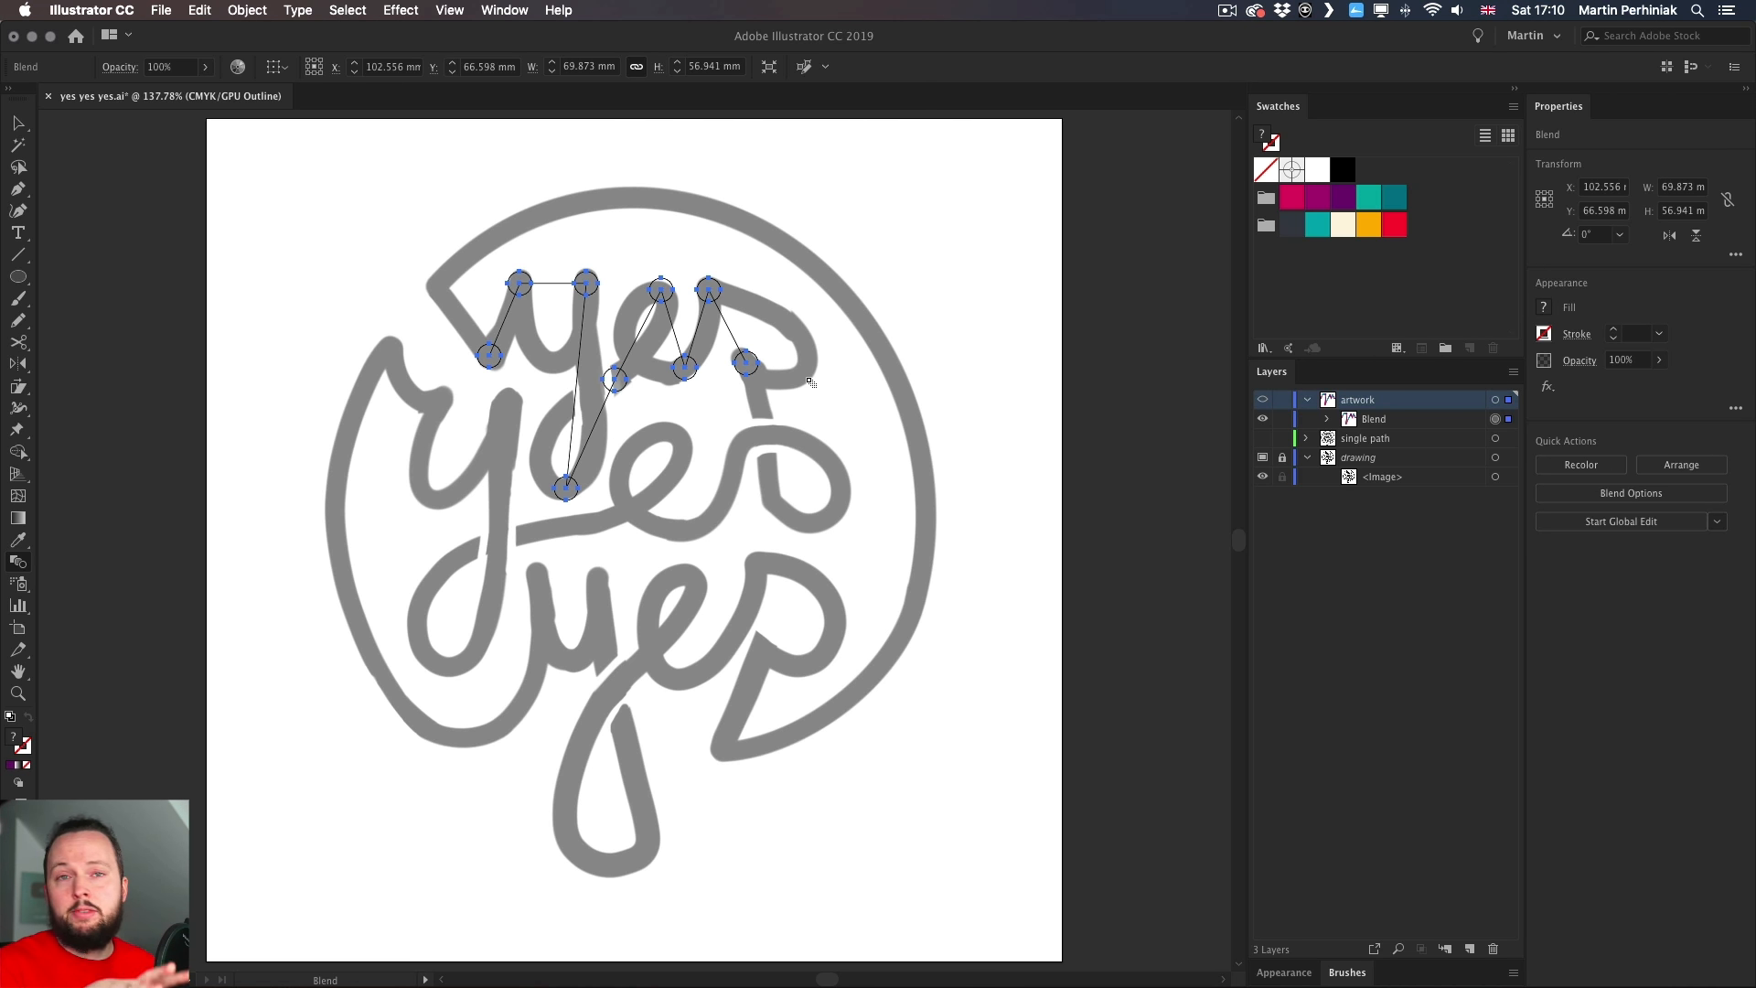
key("p")
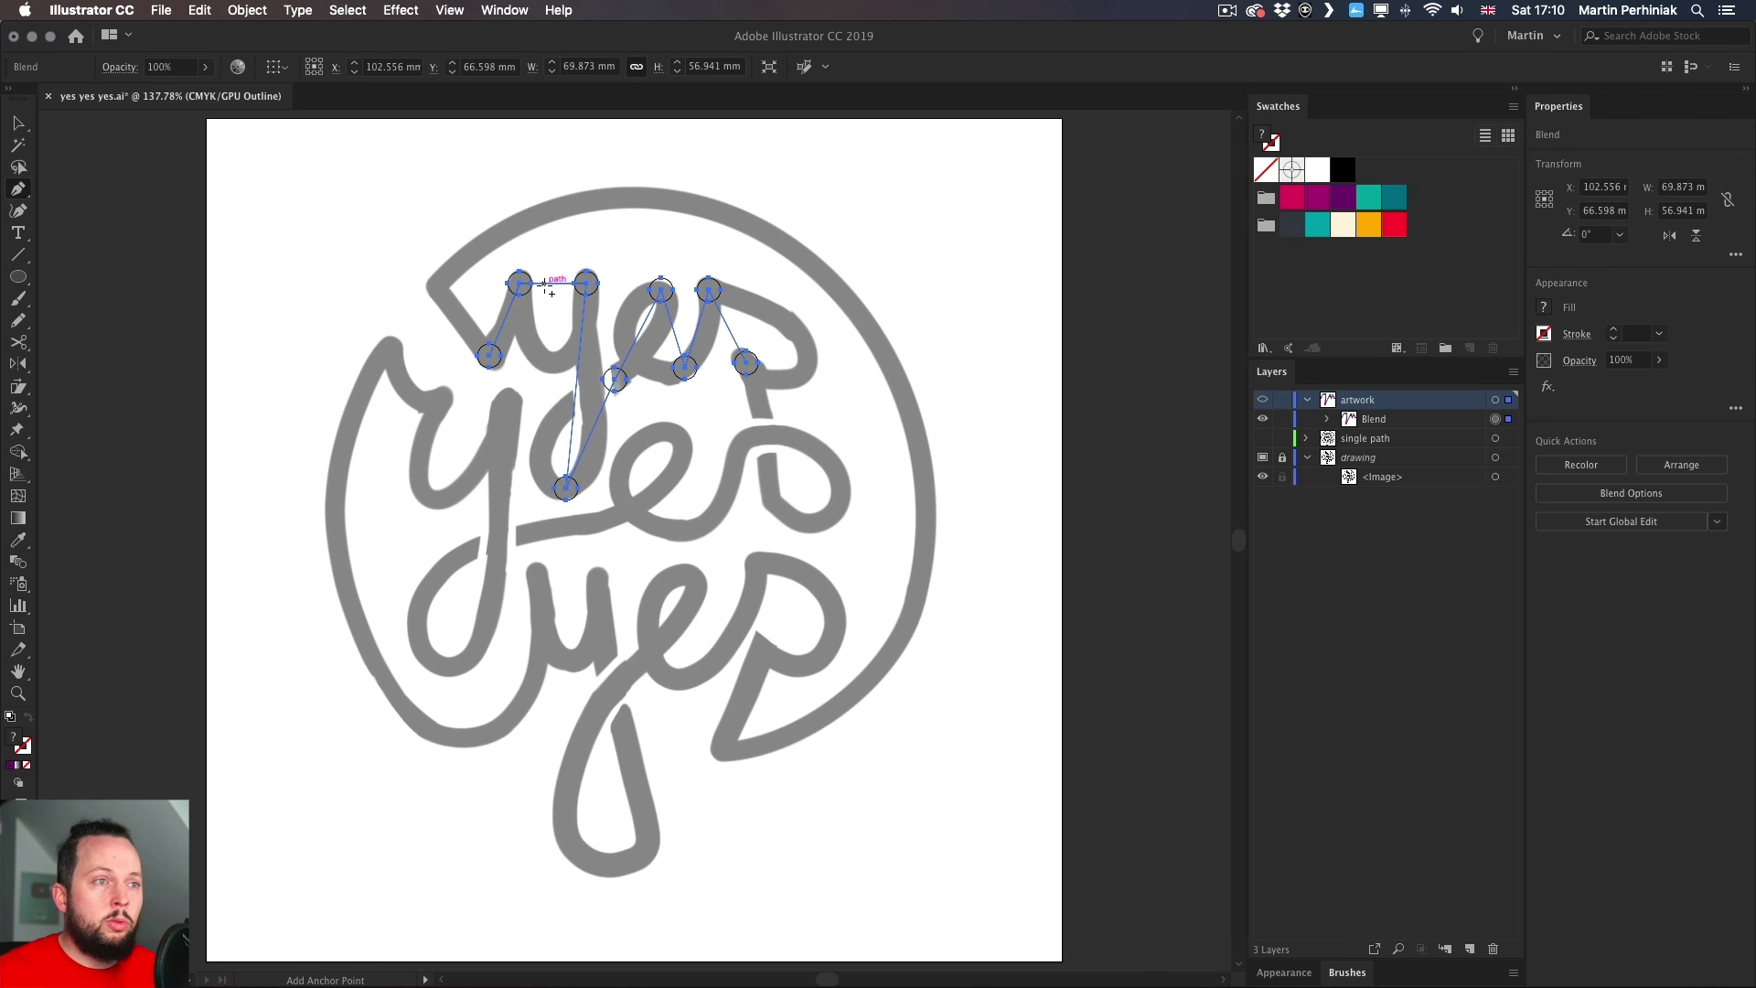
left_click_drag(504, 320, 508, 324)
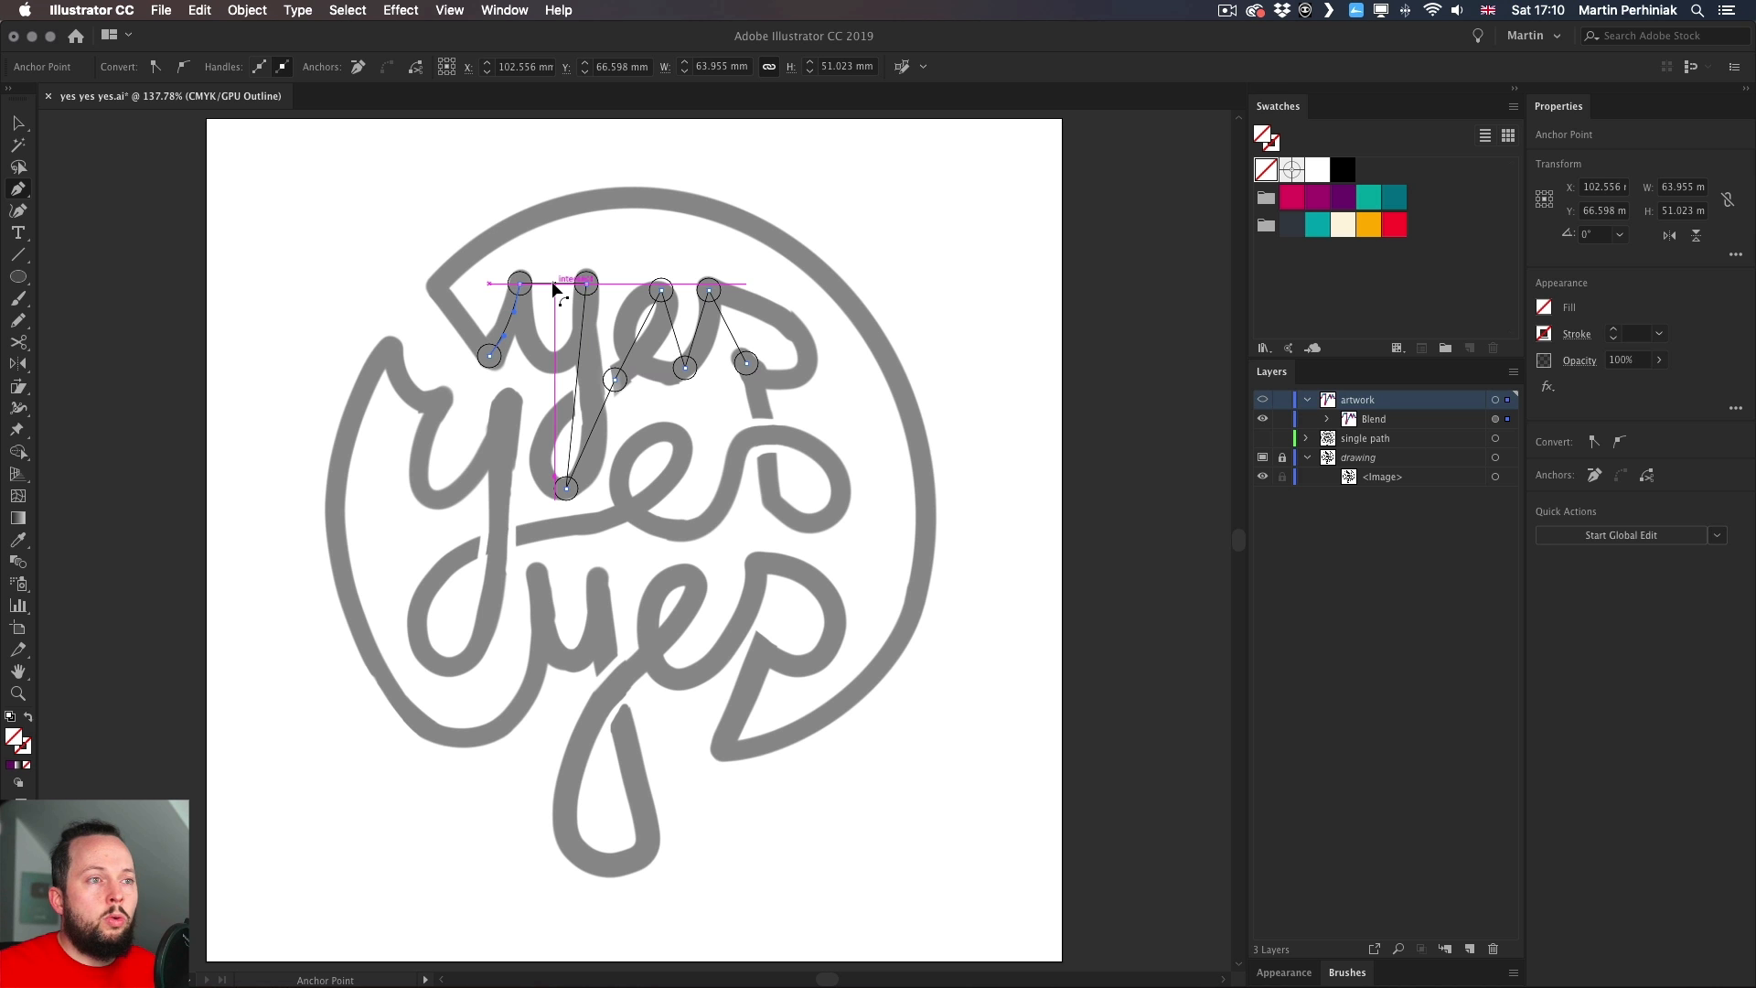
left_click_drag(560, 286, 565, 416)
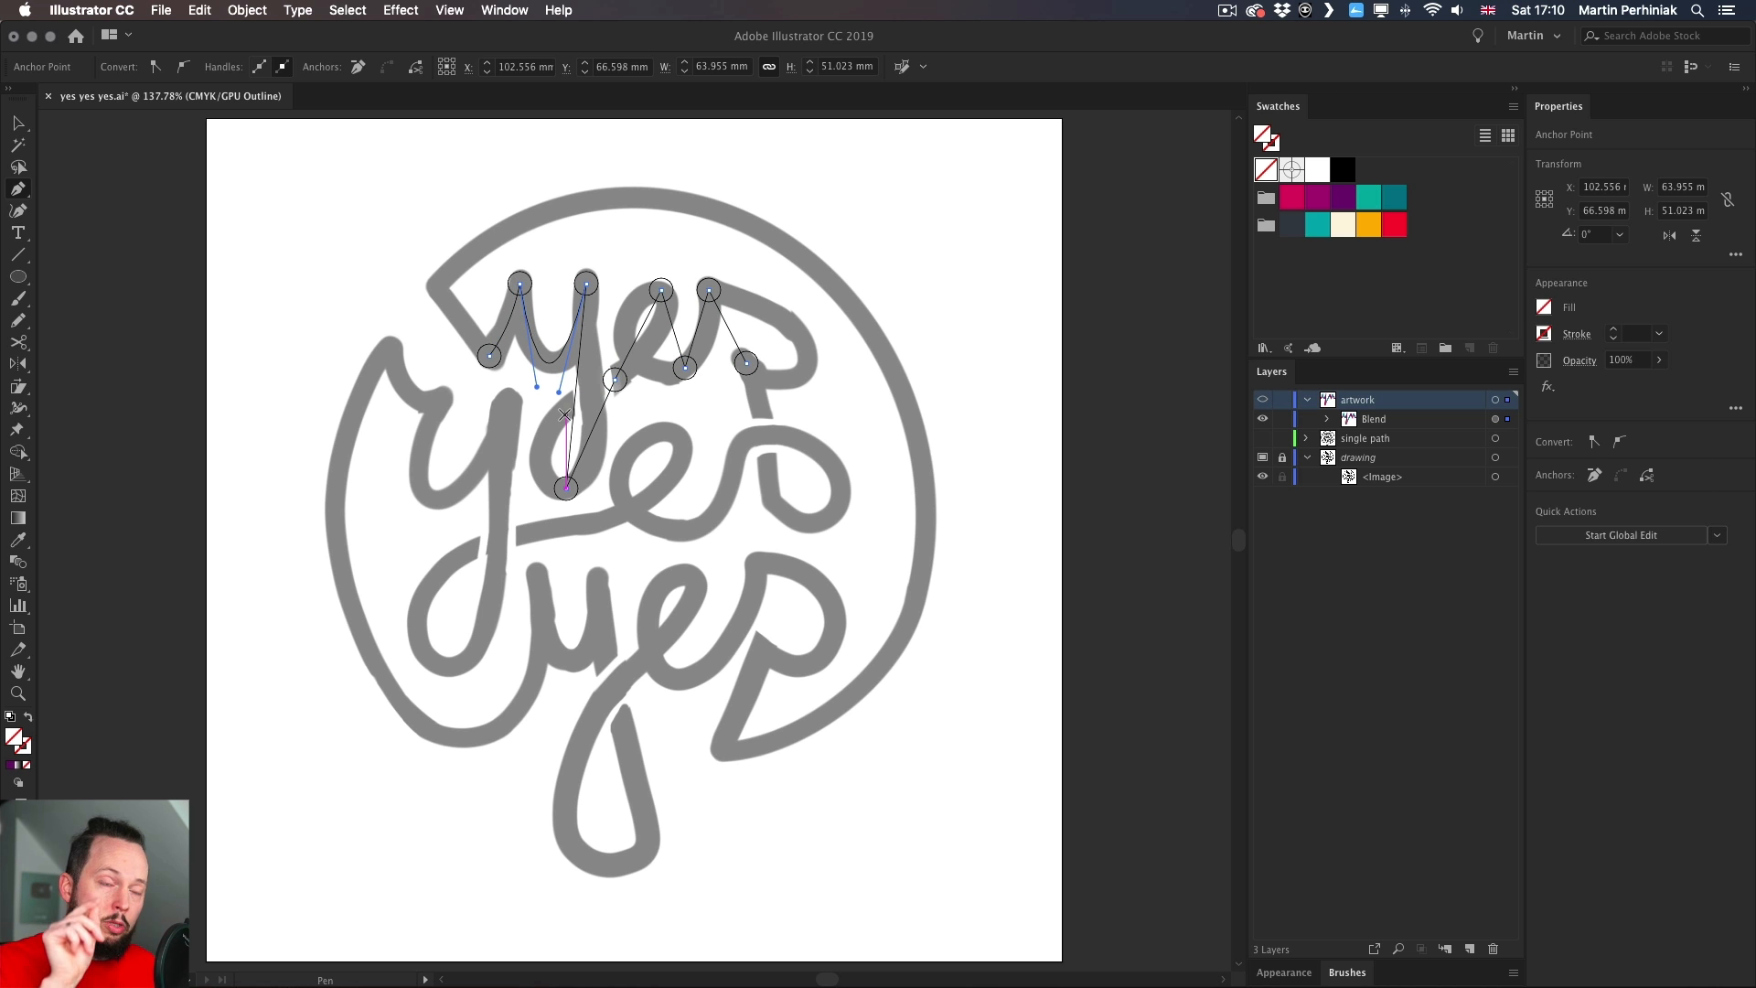
mouse_move(565, 417)
left_mouse_down()
mouse_move(585, 389)
mouse_move(578, 407)
left_mouse_up()
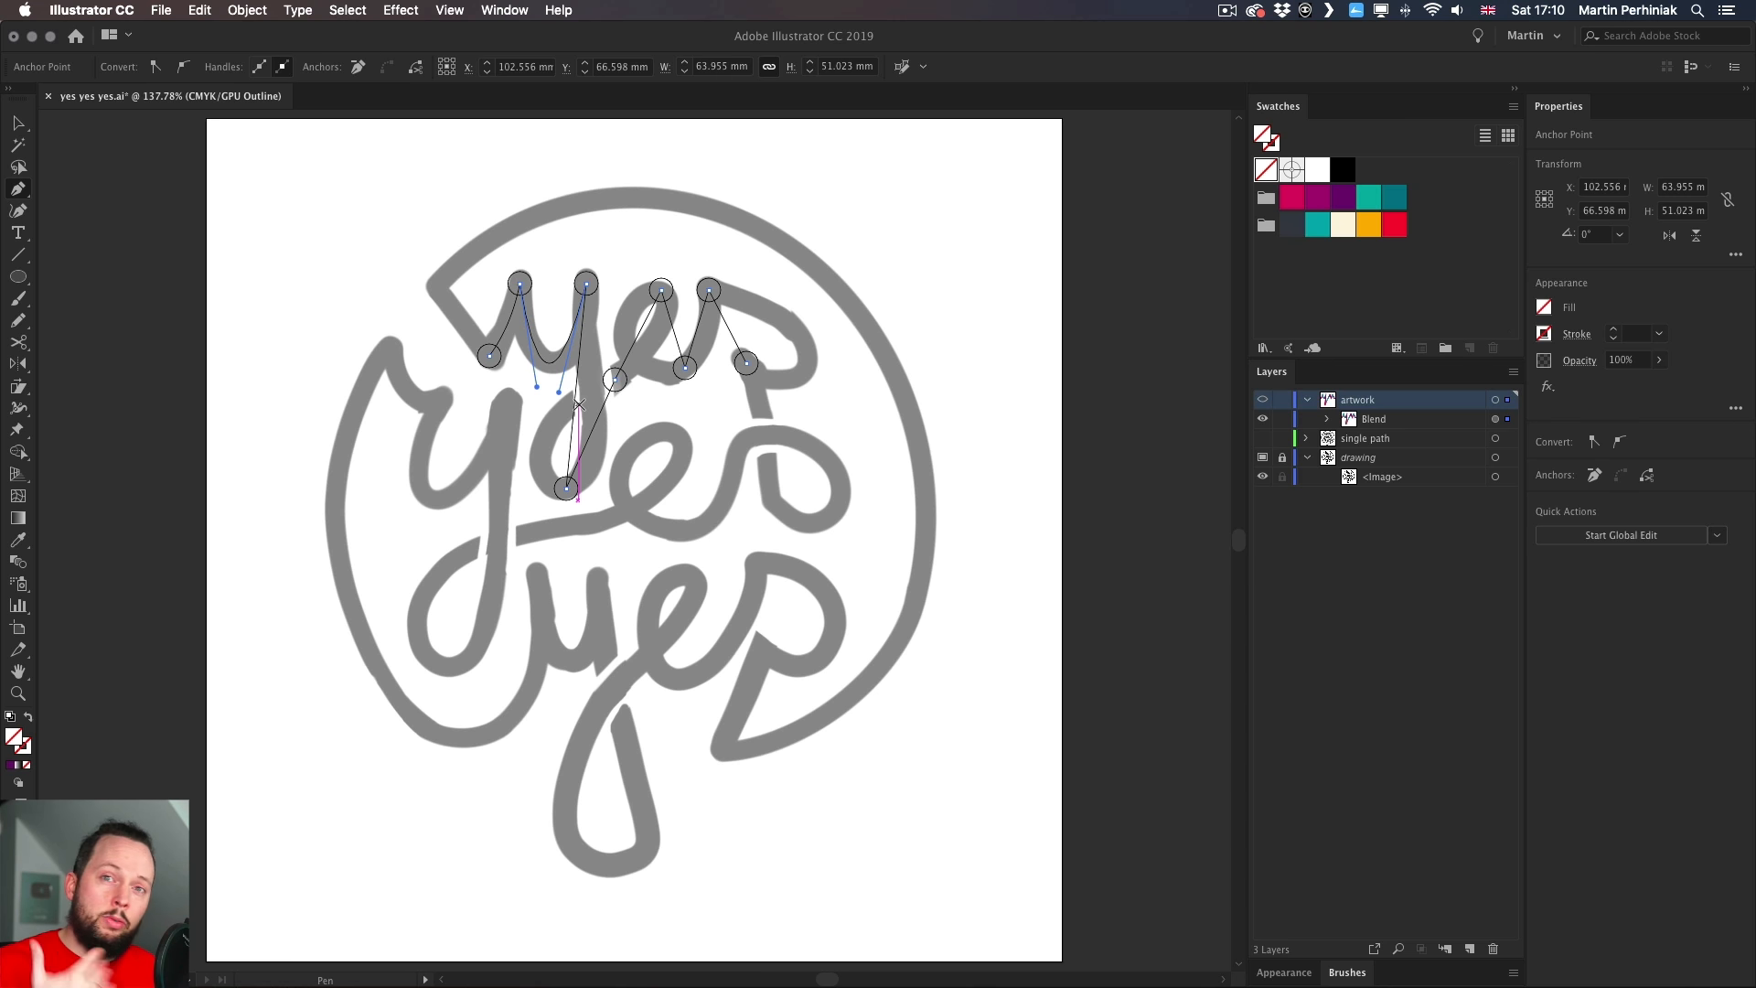
- Curve the spine segments on both sides of the first y's descender bottom to follow the sketched loop
key("alt")
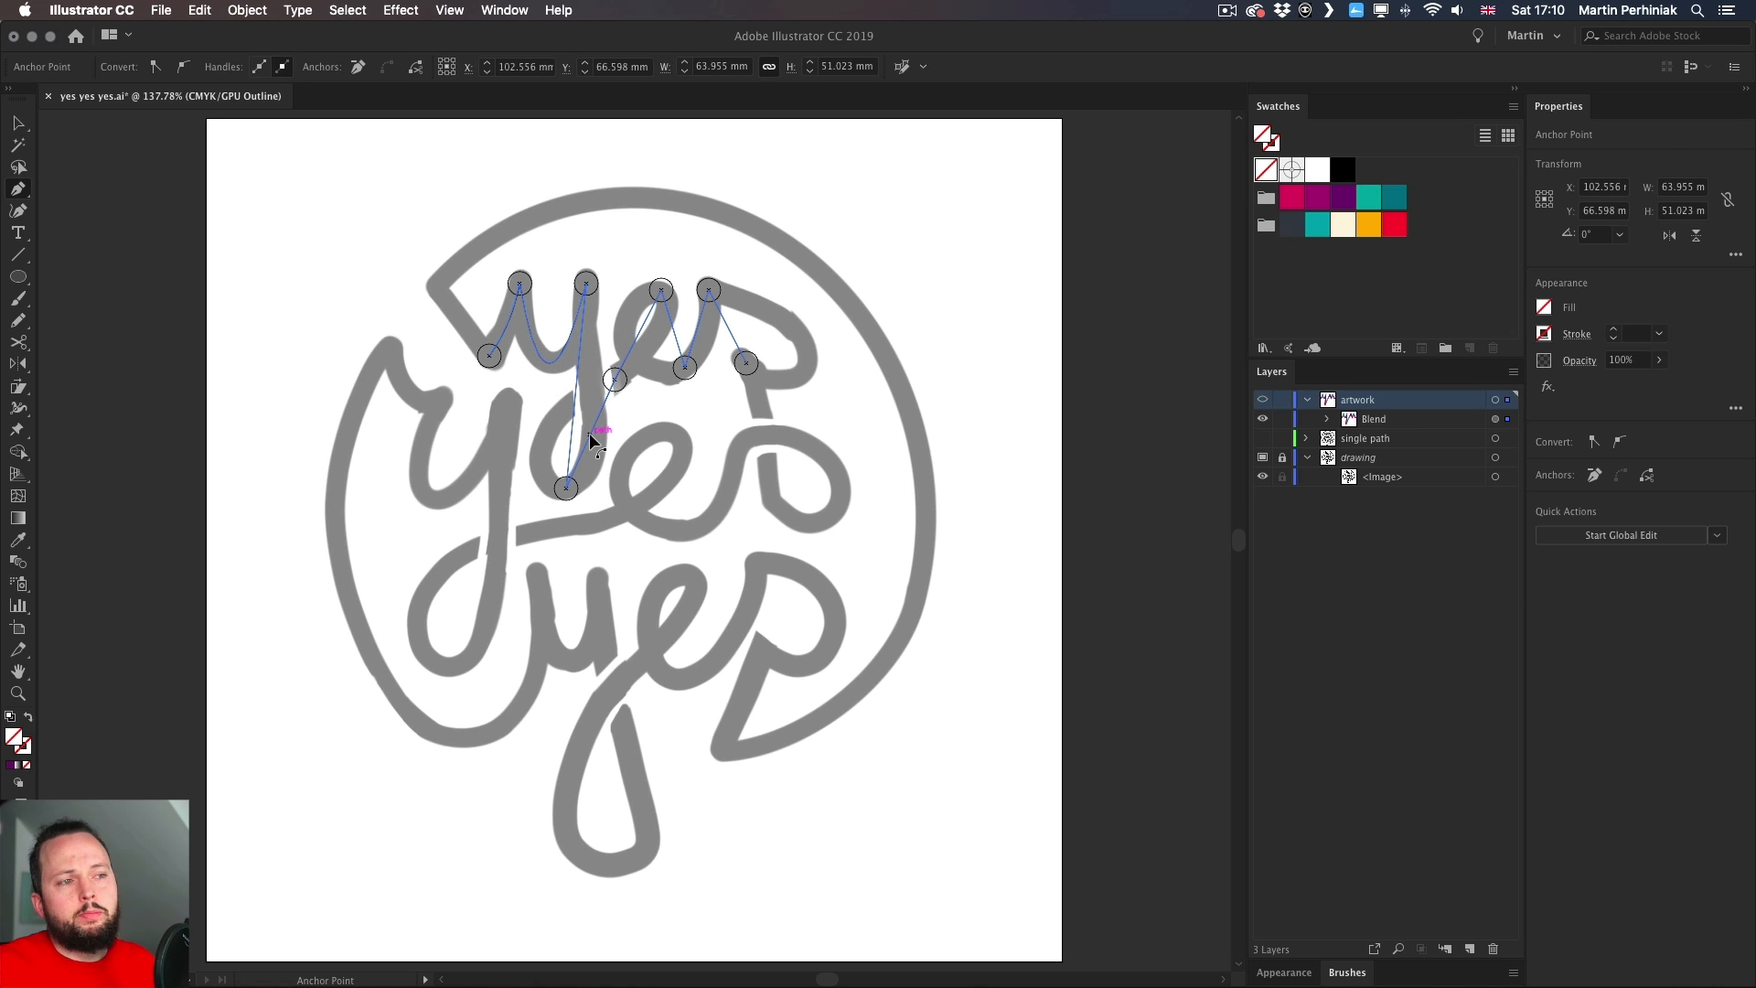
left_click_drag(589, 431, 553, 438)
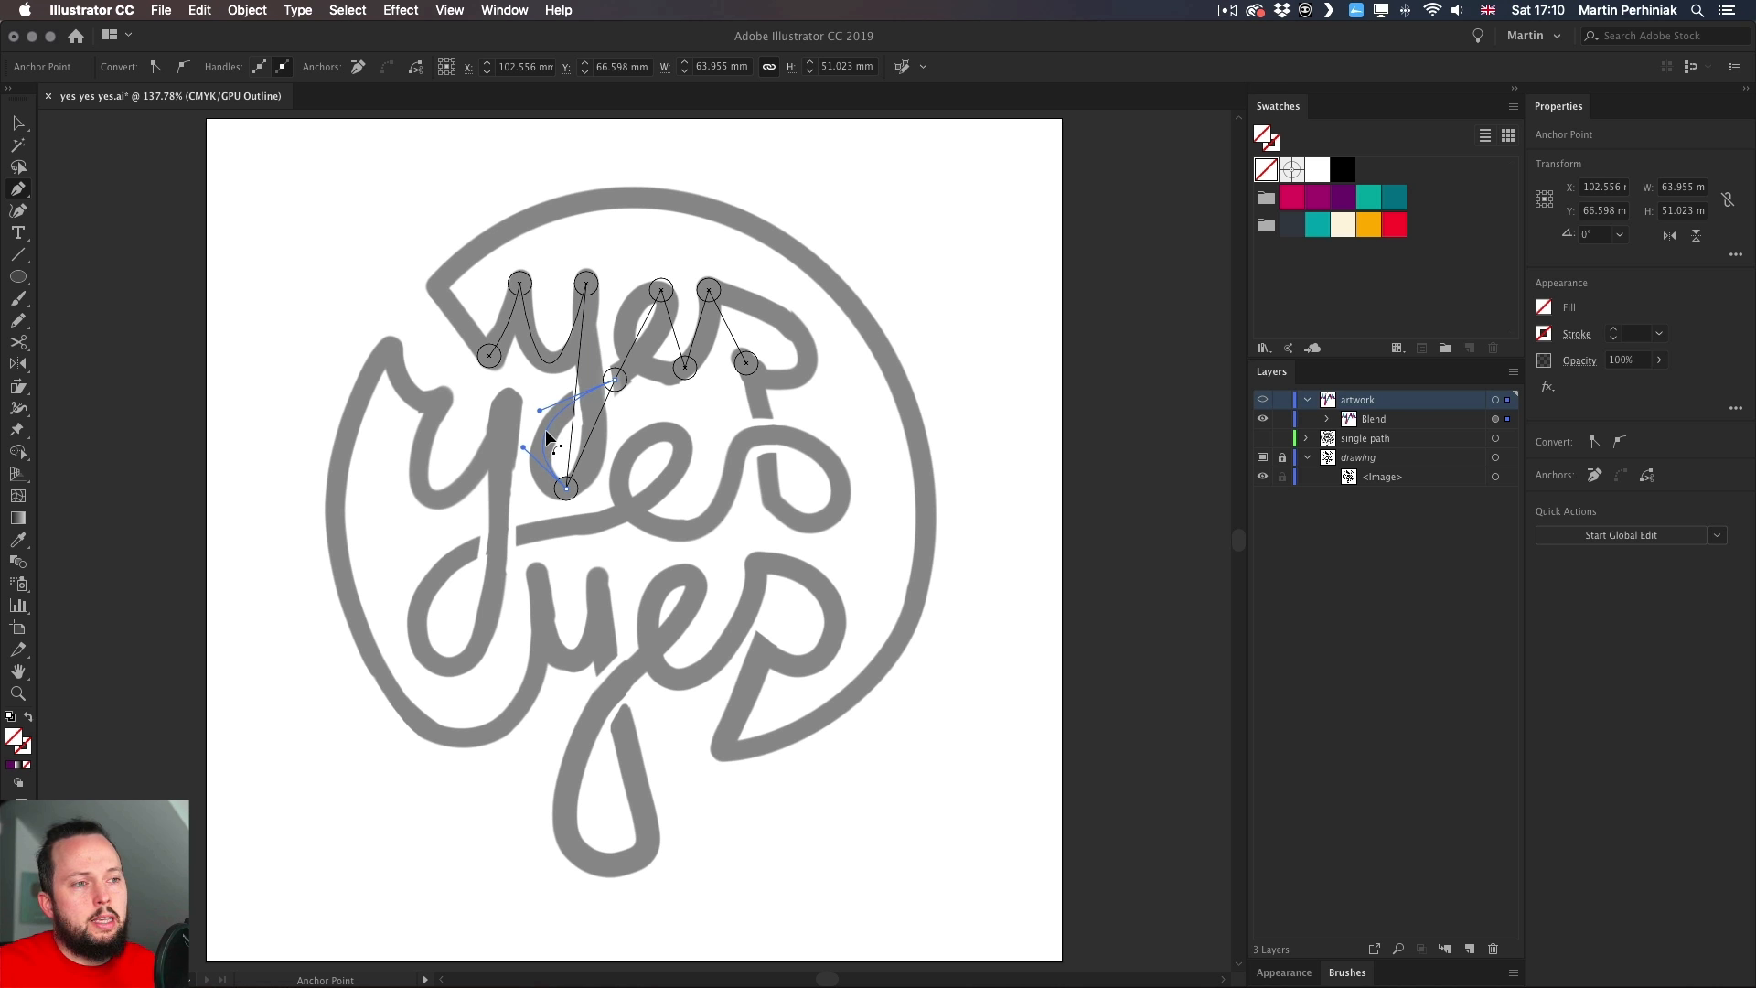
left_click_drag(575, 418, 594, 437)
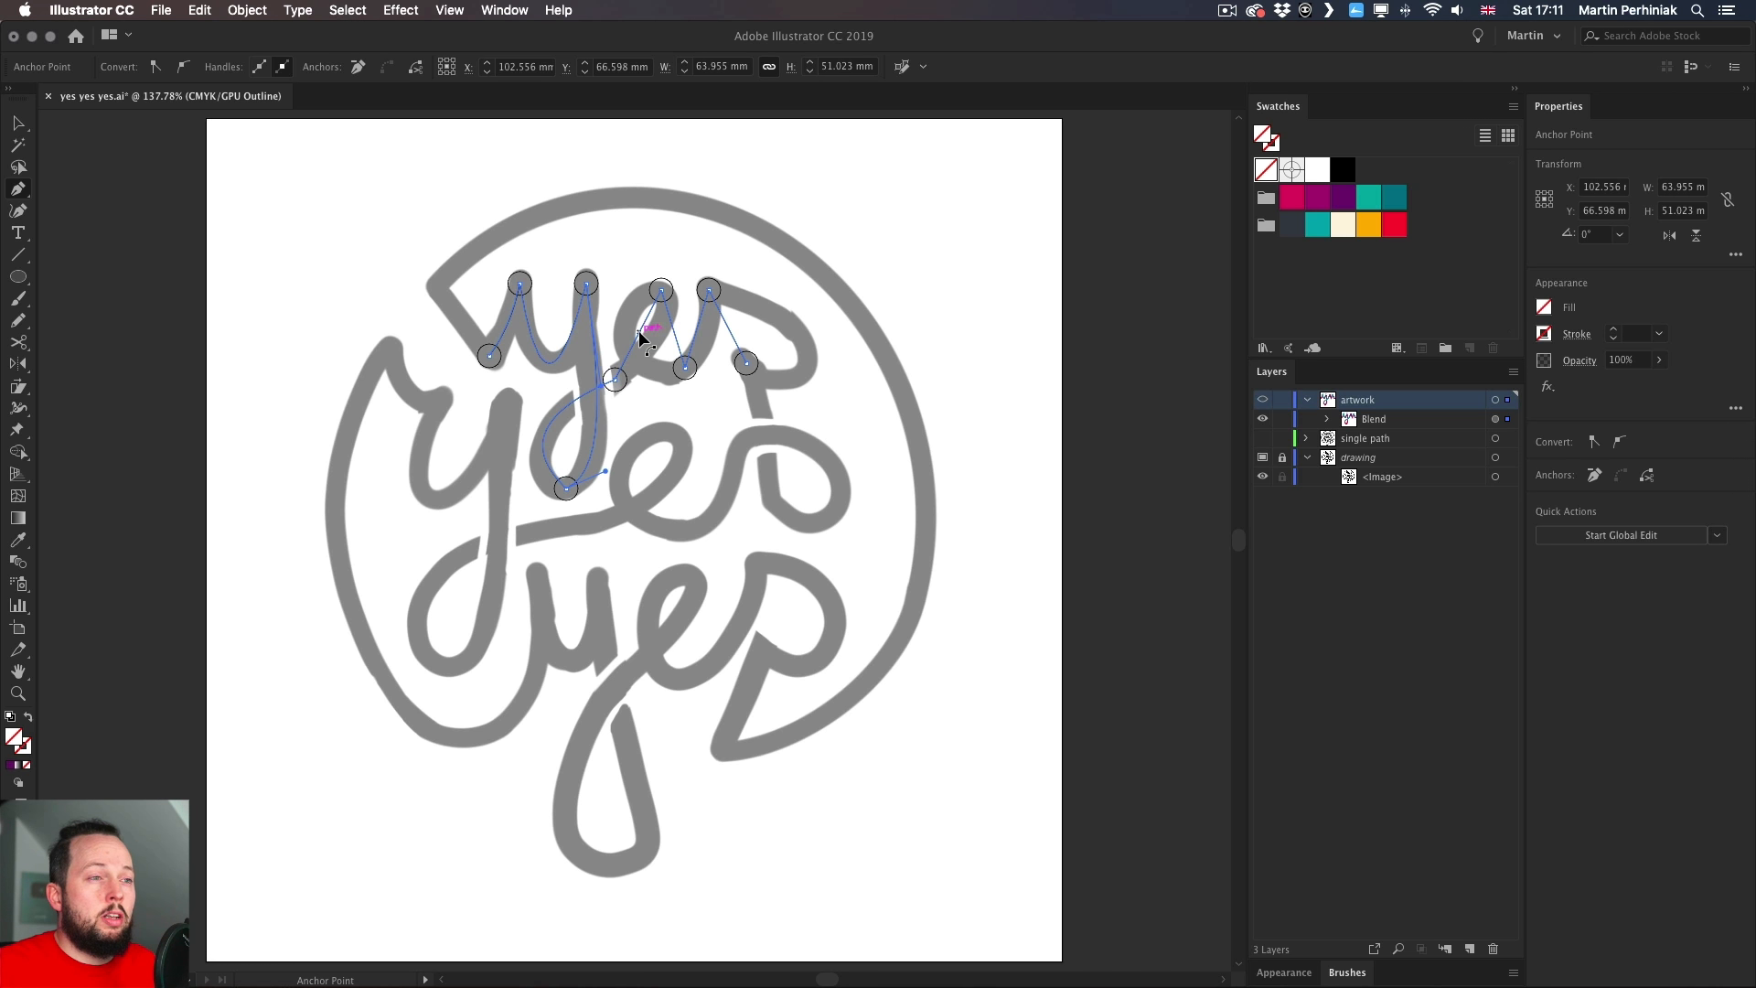
- Bend the spine segments of the e and s into curves along the sketched strokes of the first "yes"
left_click_drag(641, 335, 611, 388)
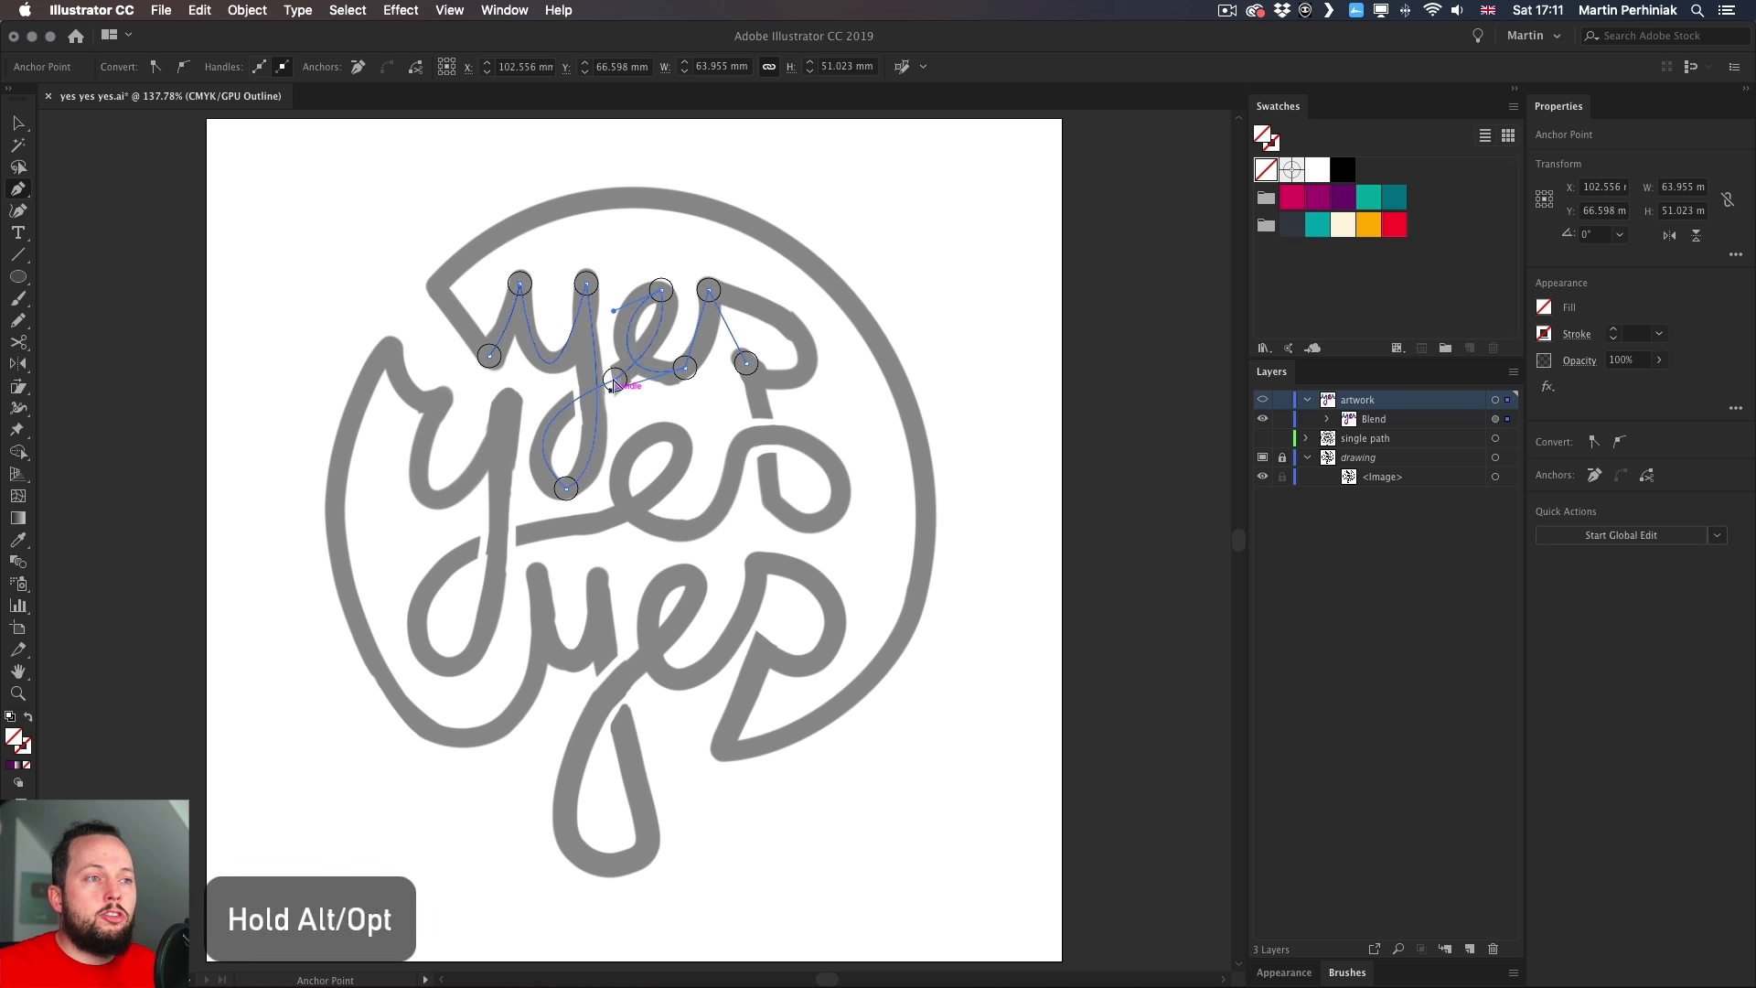
left_click_drag(613, 311, 602, 278)
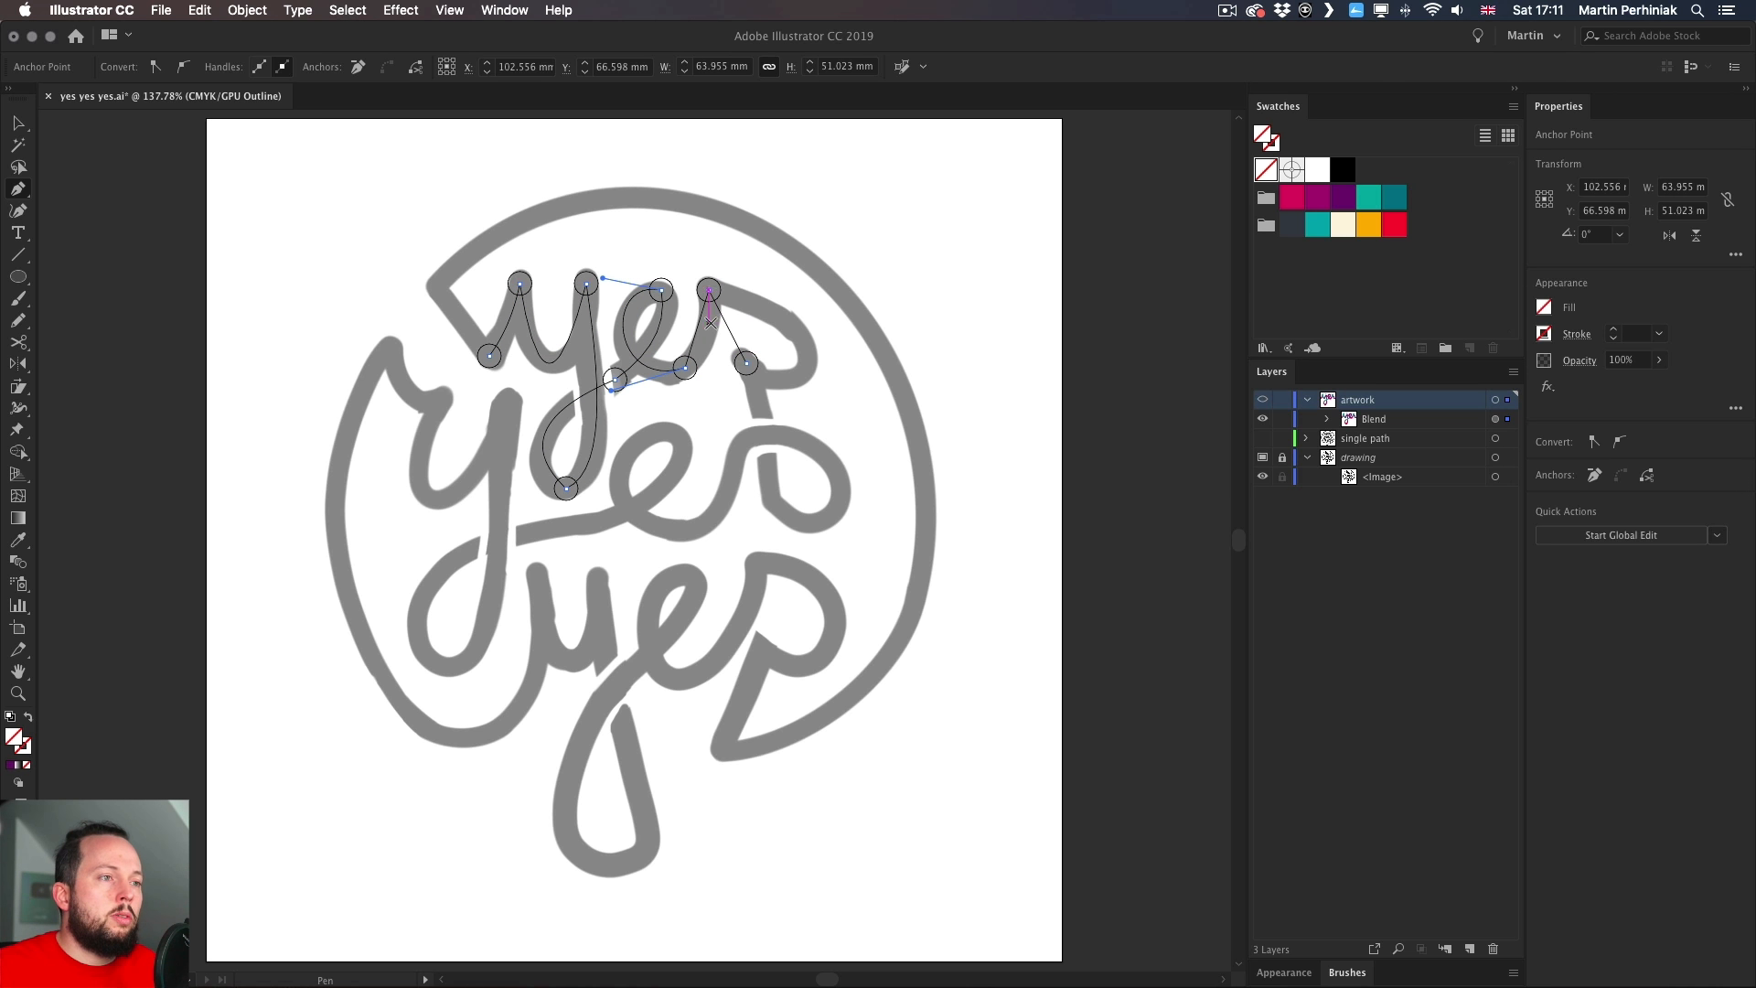
left_click_drag(698, 333, 844, 414)
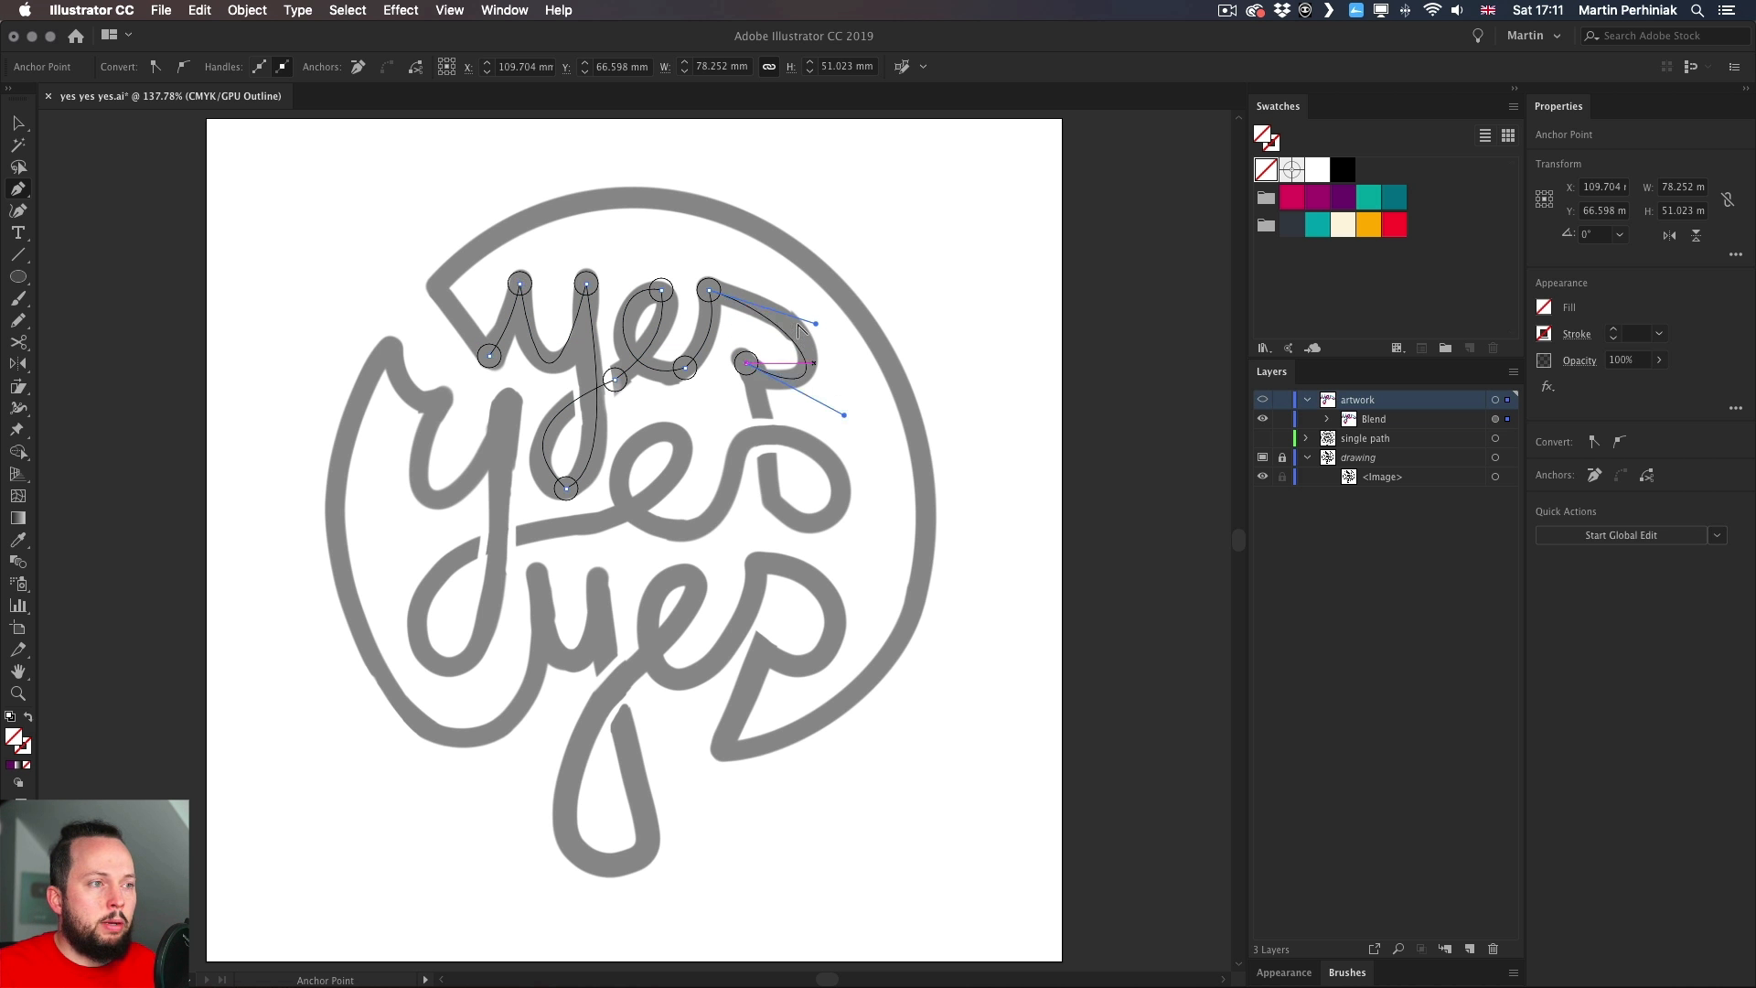
left_click_drag(816, 323, 829, 301)
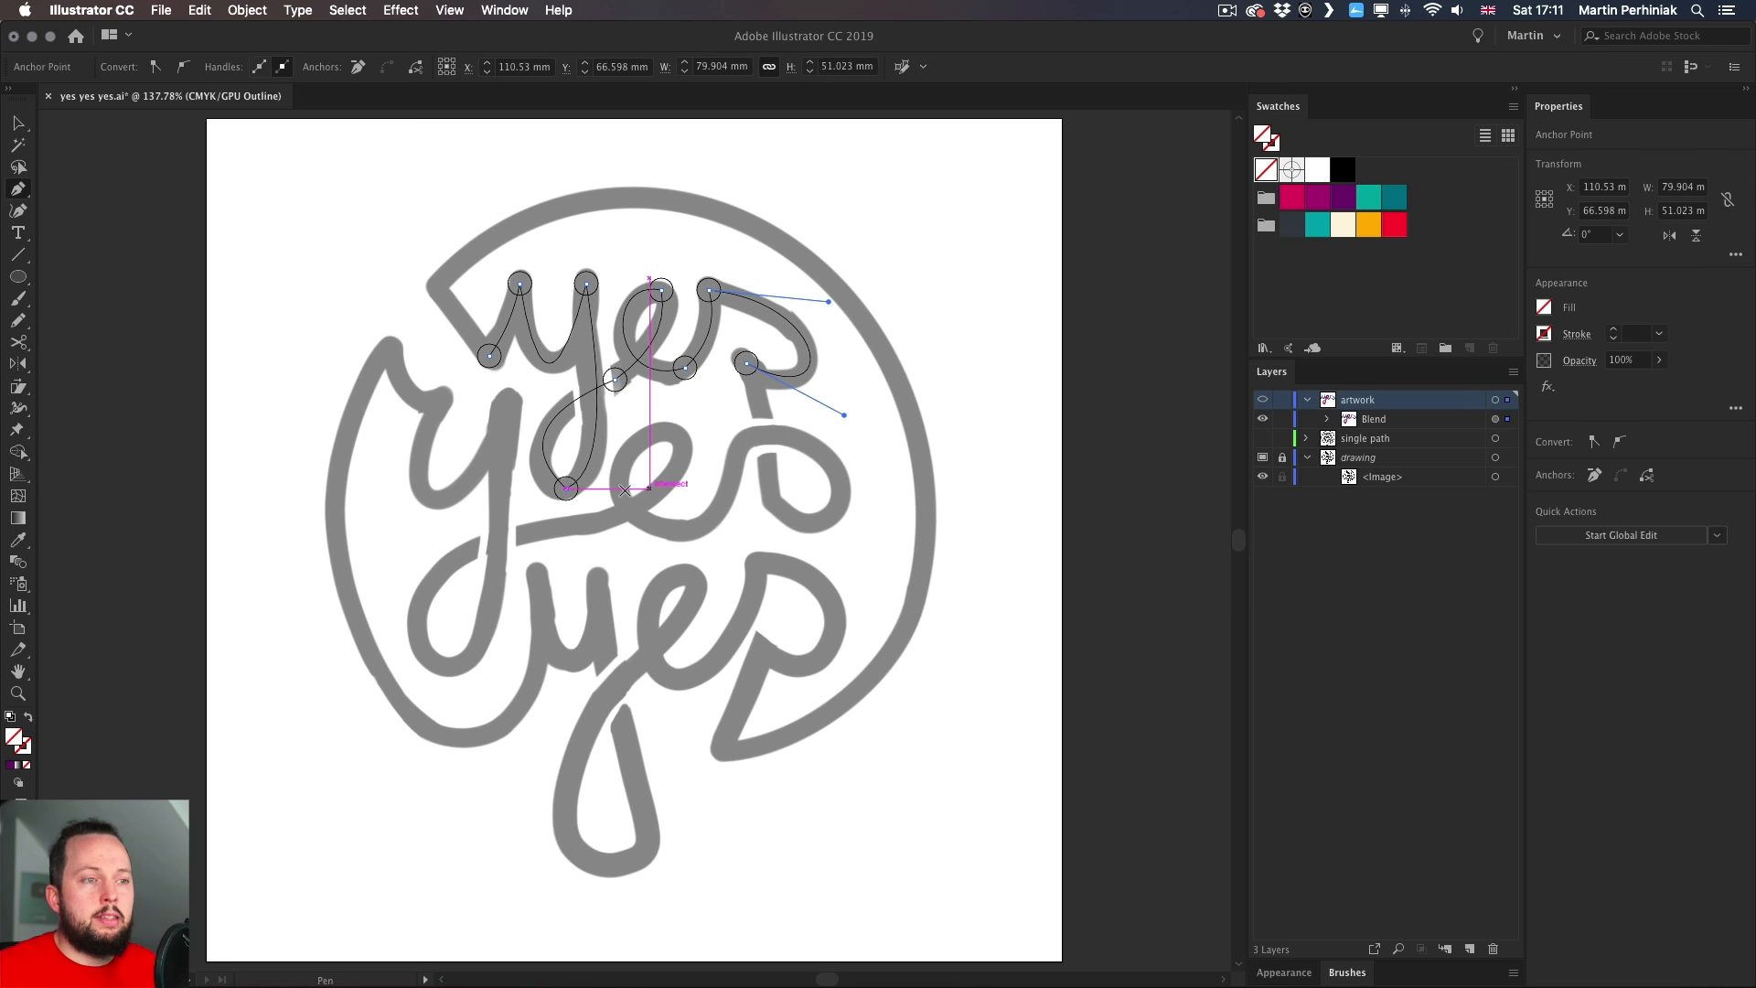
- Refine the spine's curve handles at the bottom of the y's descender and at the top of its second stem
left_click(544, 454, "alt")
left_click_drag(558, 496, 514, 489)
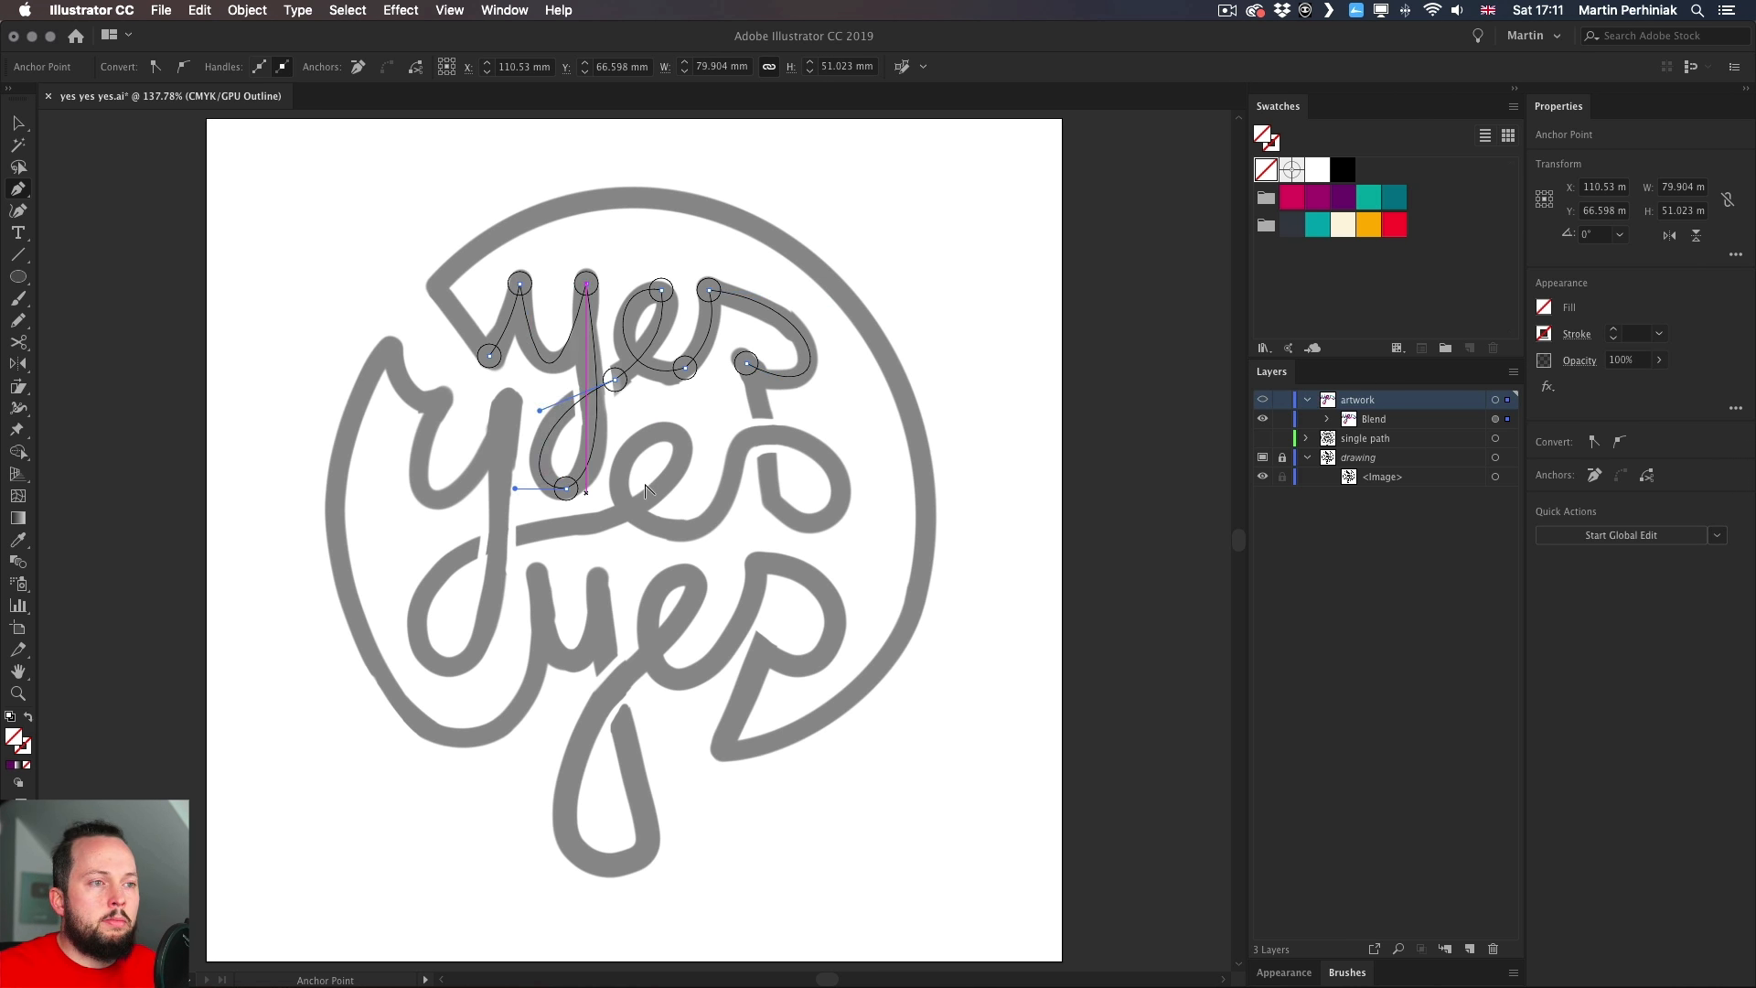
left_click(551, 363, "alt")
mouse_move(588, 394)
left_mouse_down()
mouse_move(512, 395)
mouse_move(587, 386)
left_mouse_up()
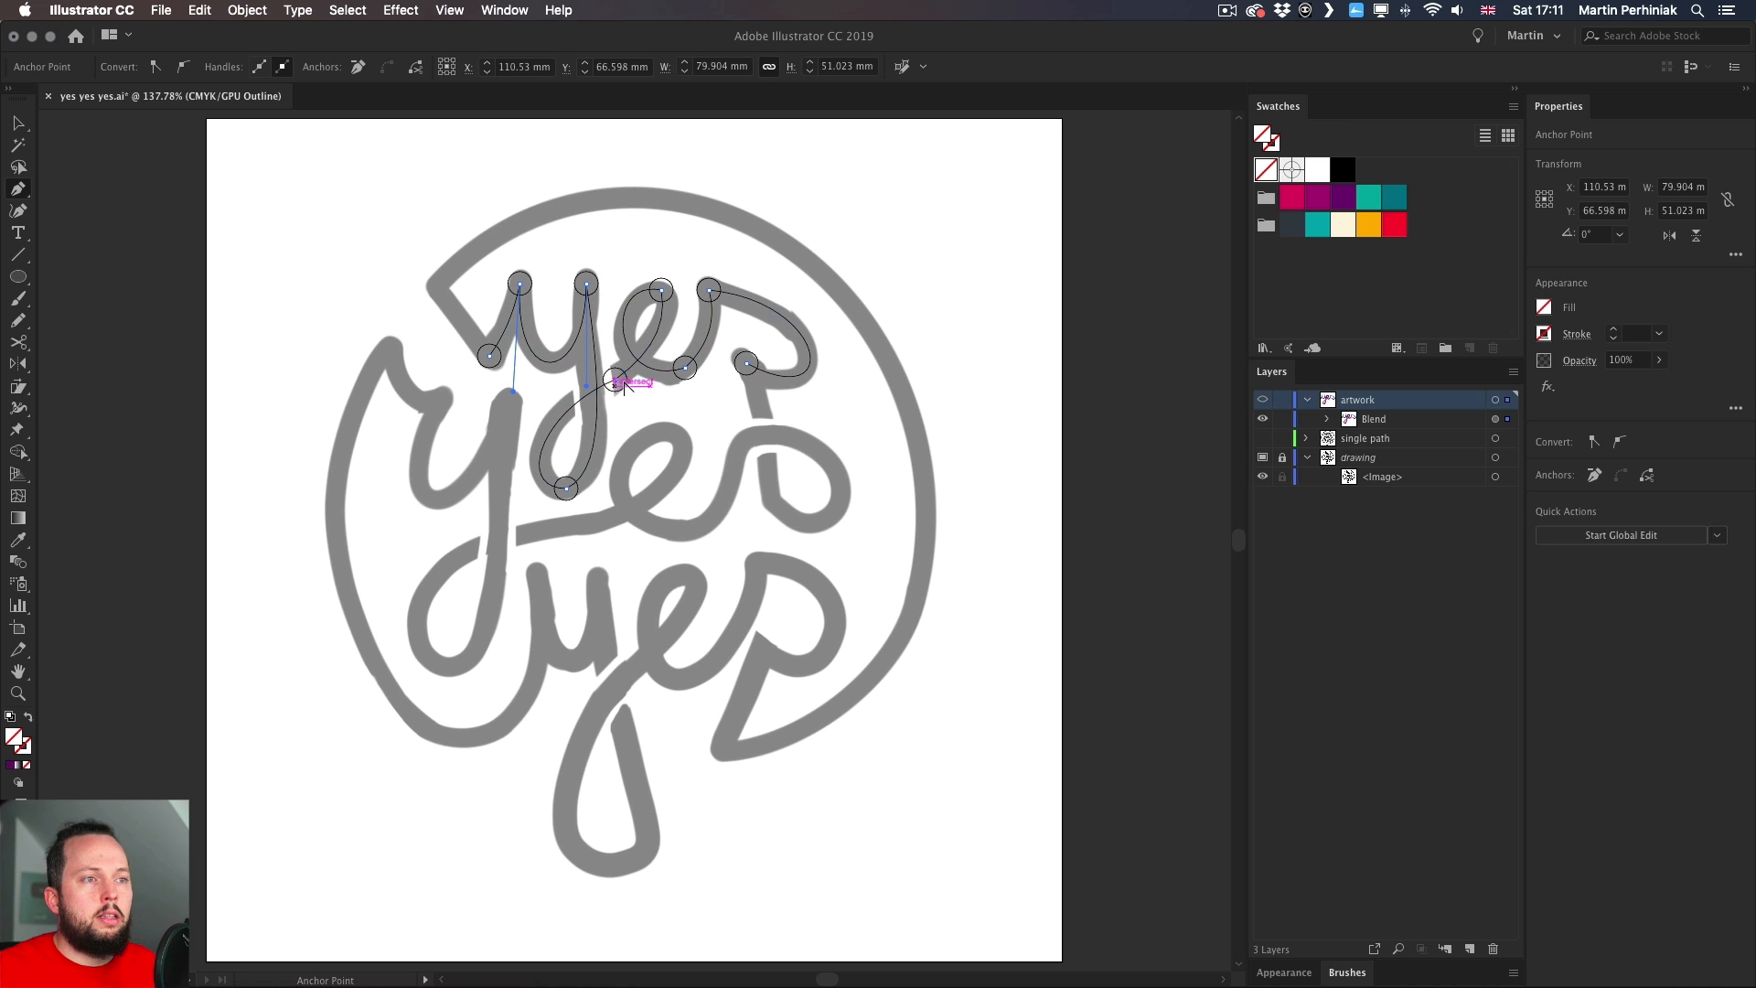
- Undo the anchor conversion at the top of the e and reshape its loop by adjusting the anchor's handles
left_click(660, 290, "alt")
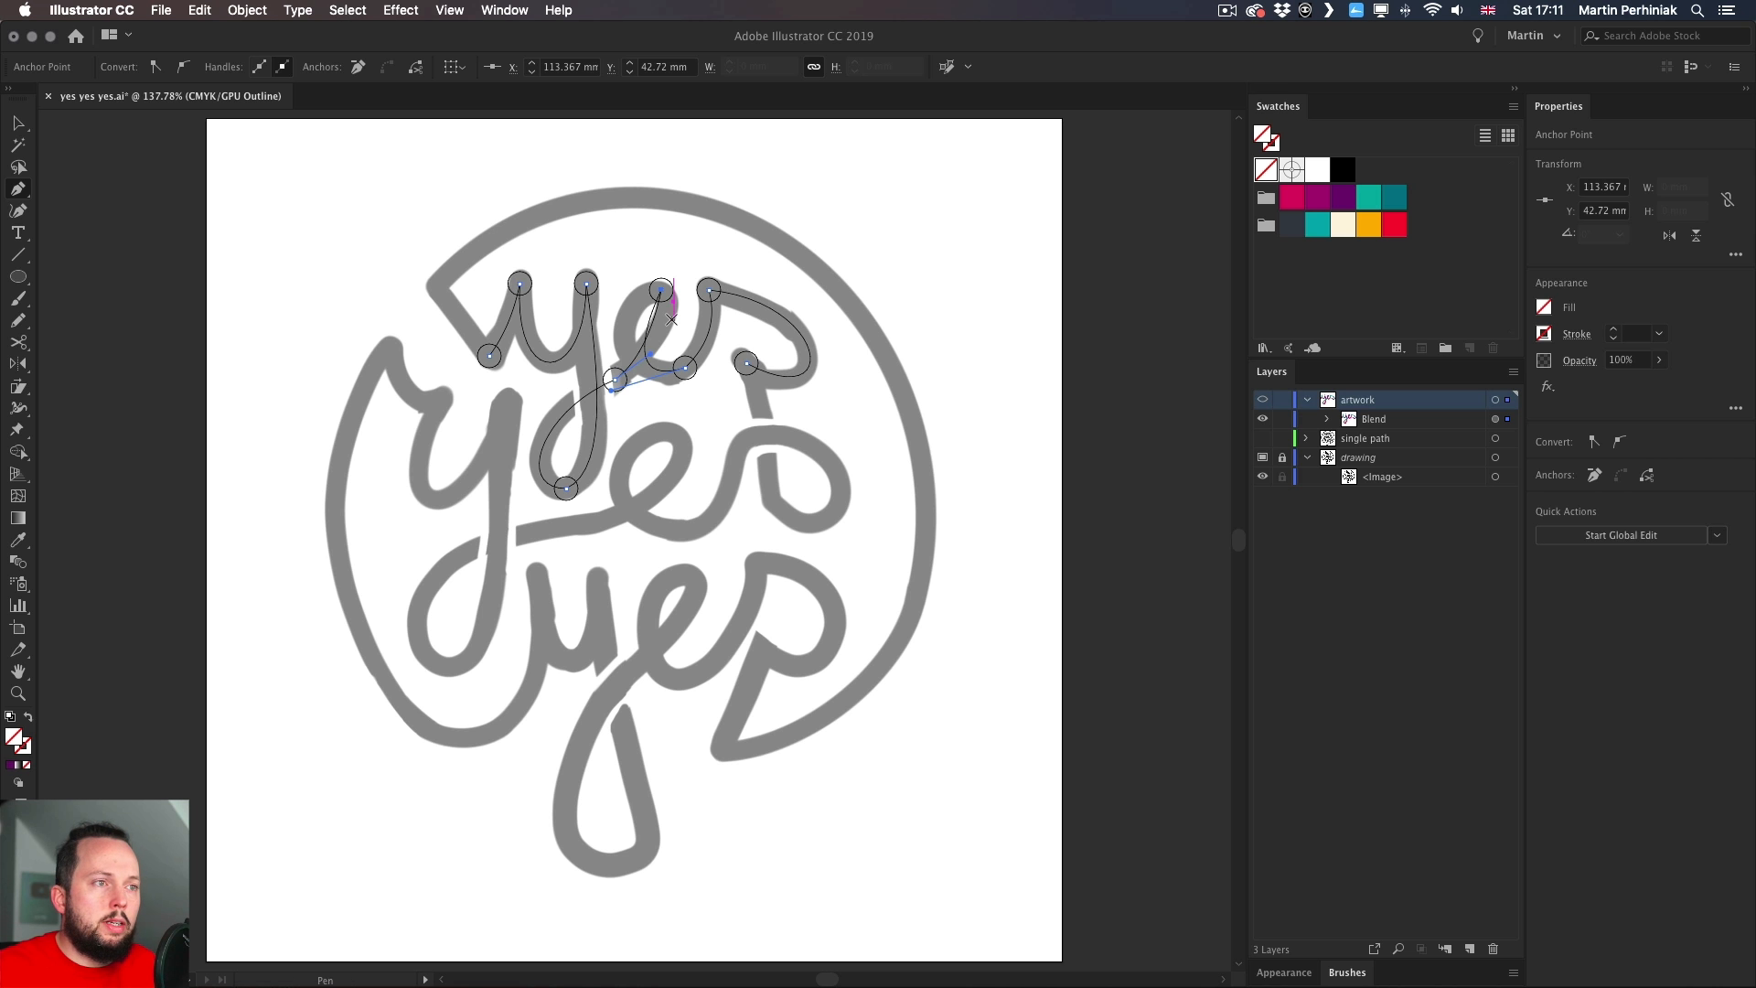
key("super+z")
left_click_drag(668, 325, 691, 302)
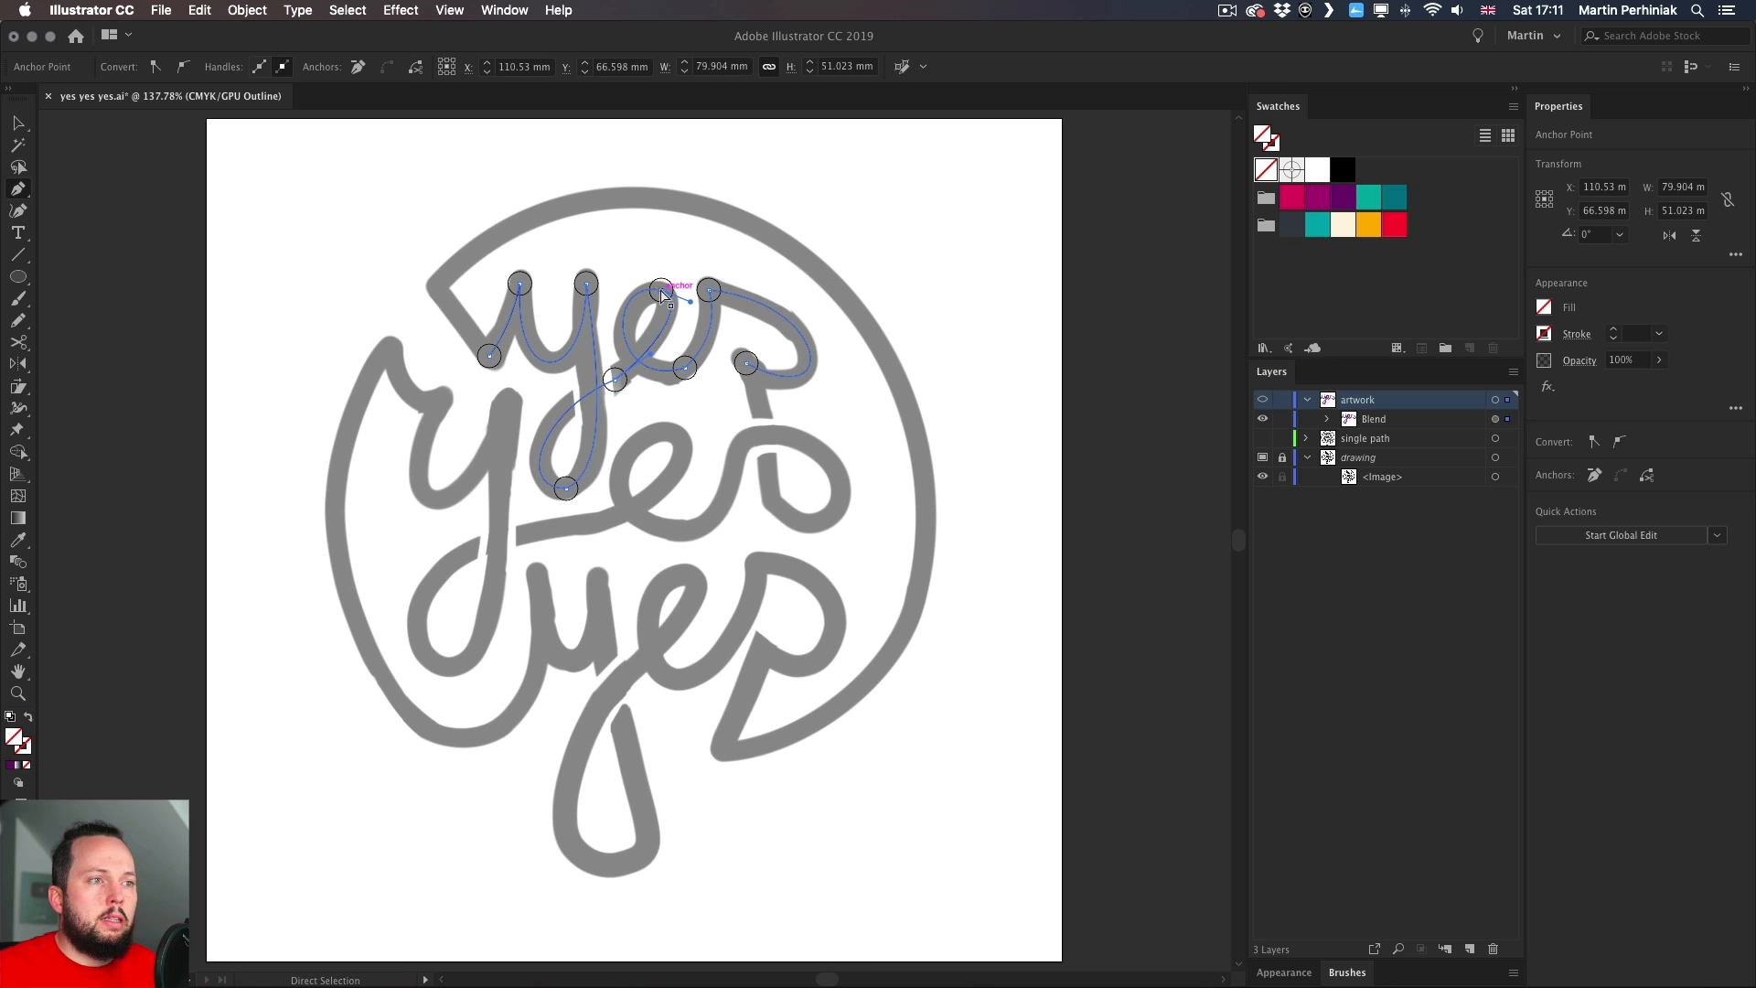
left_click_drag(661, 289, 603, 274)
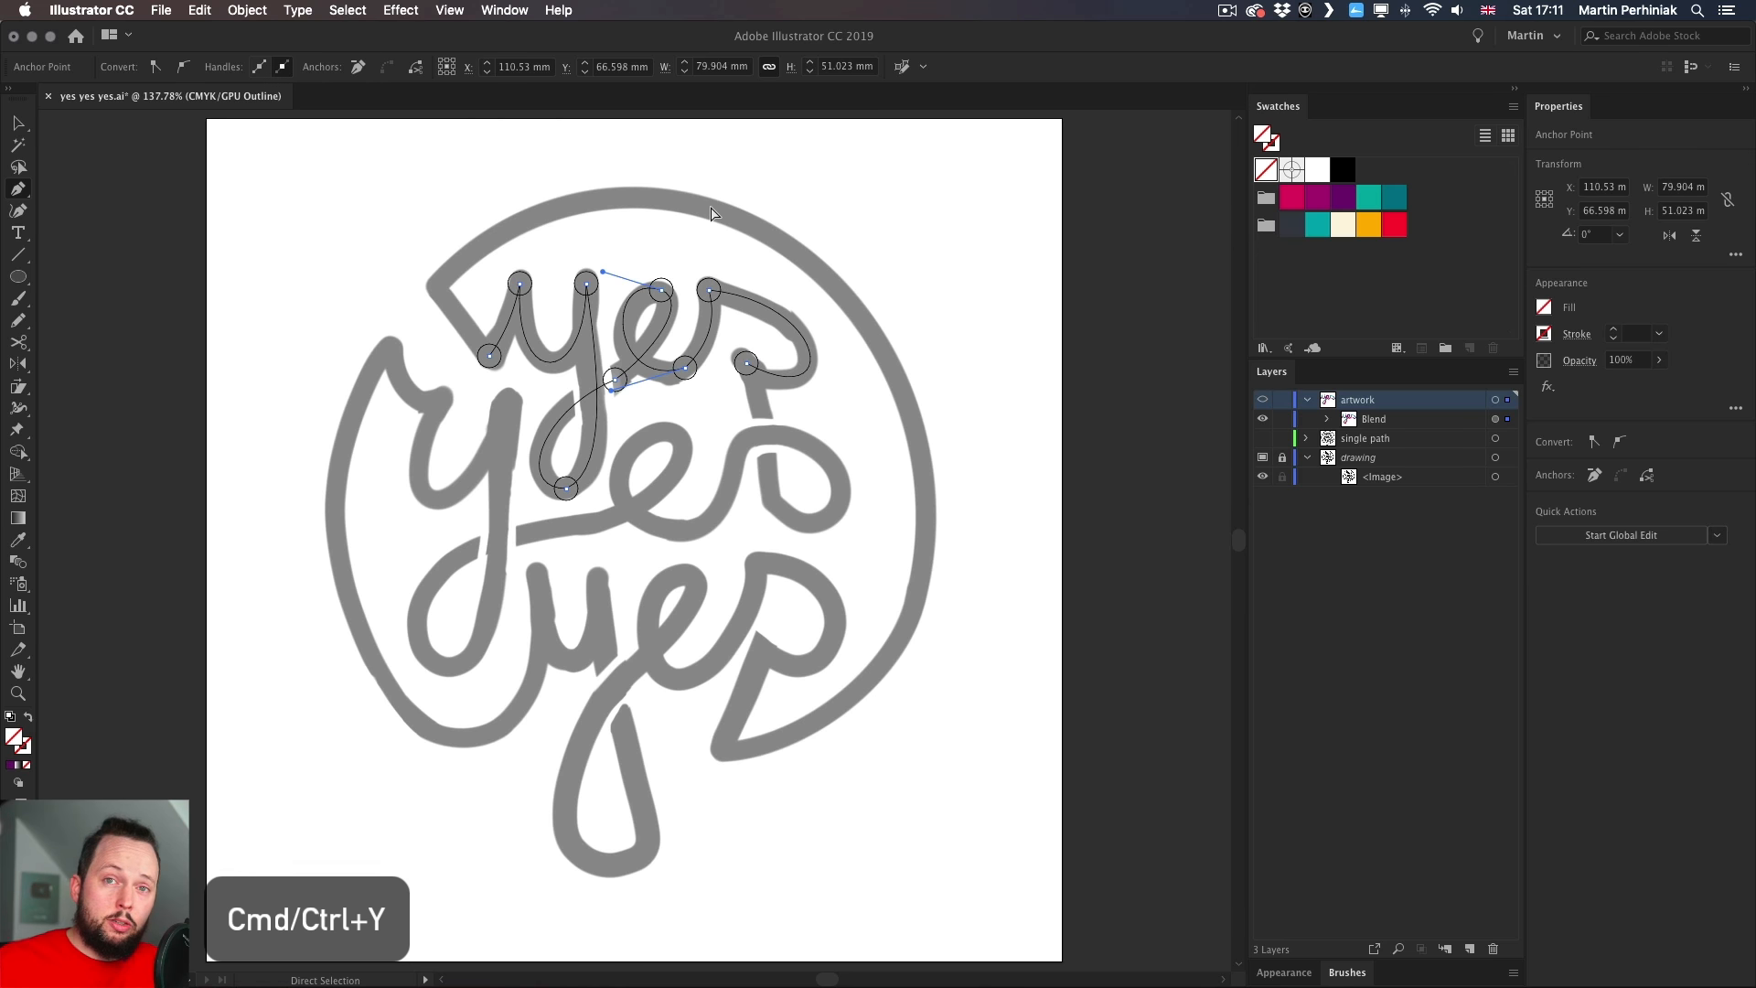
- Return to the full-colour preview and hide the drawing layer to show the blended word alone
key("super+y")
key("v")
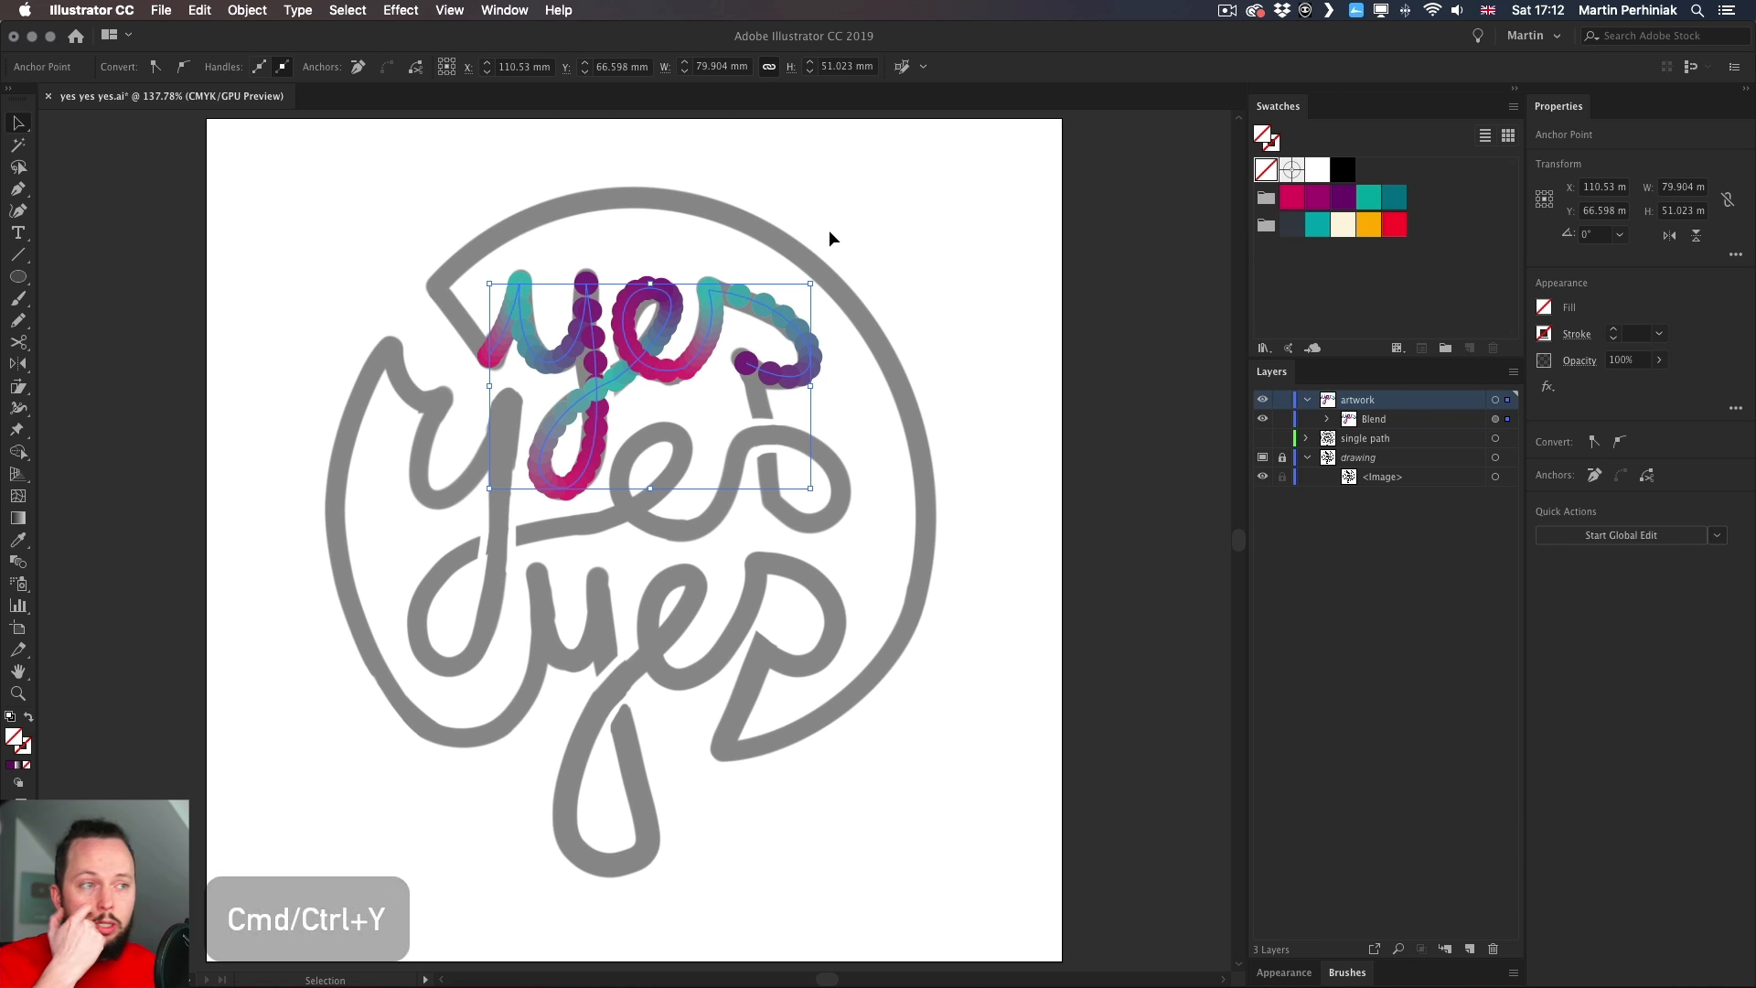
left_click(915, 240)
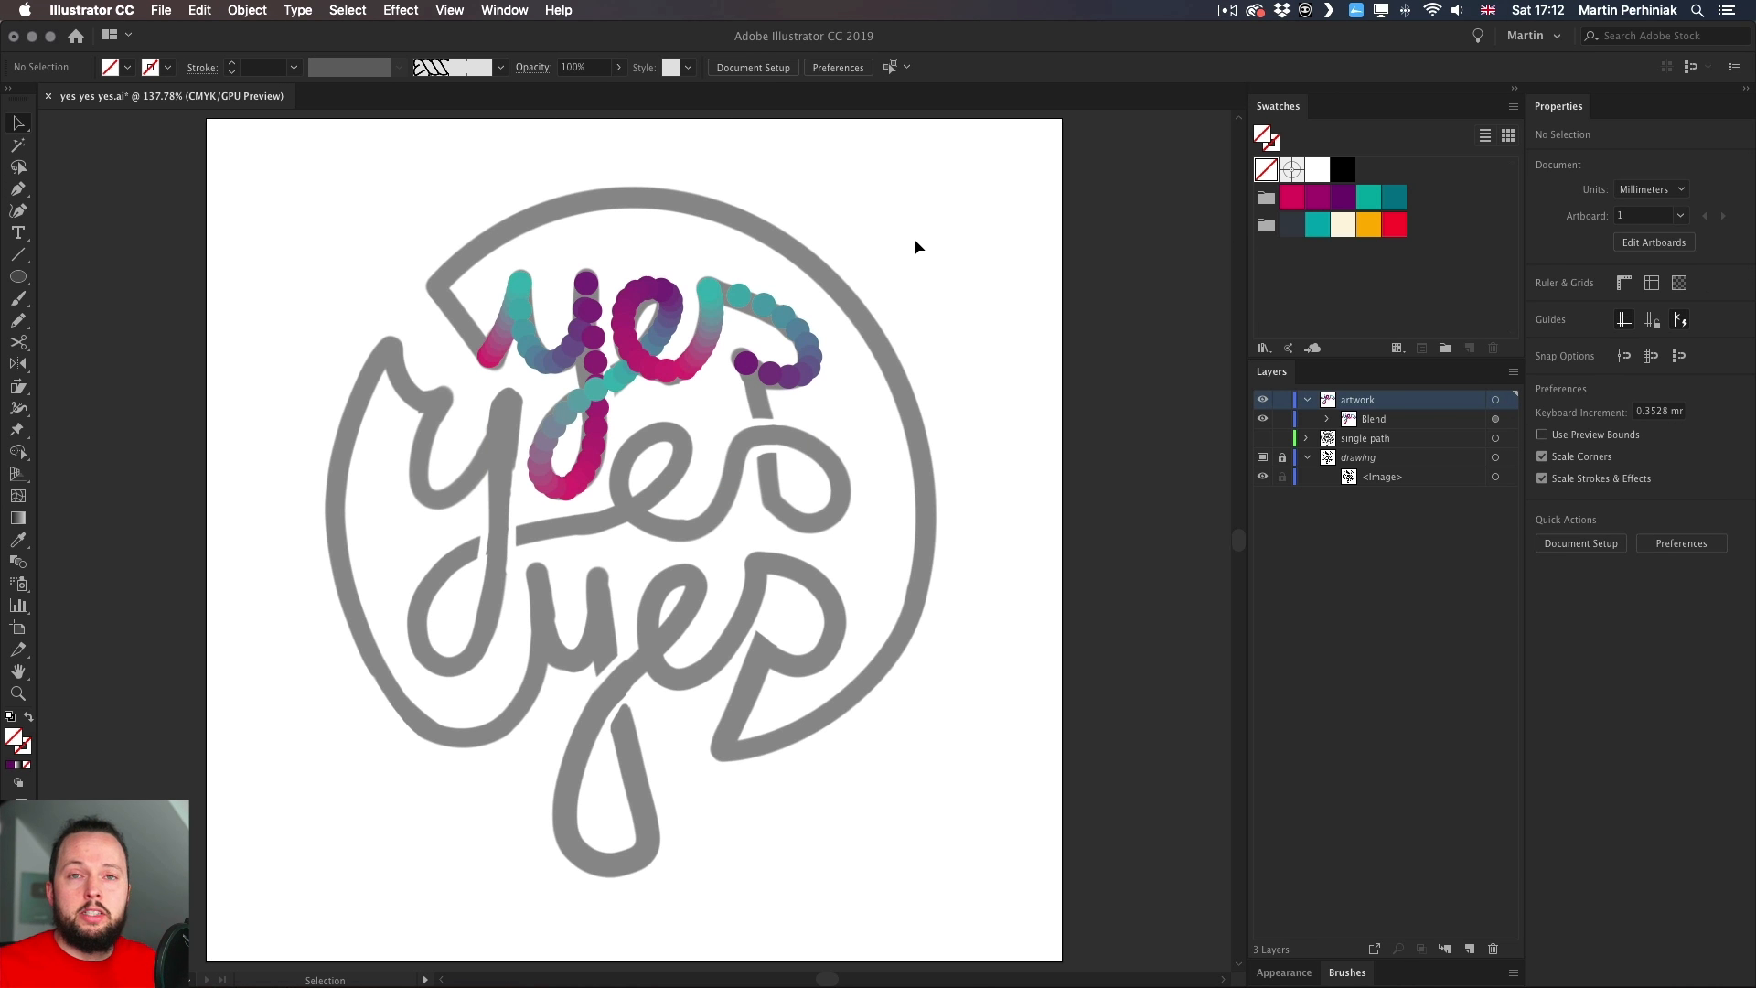
left_click(1263, 458)
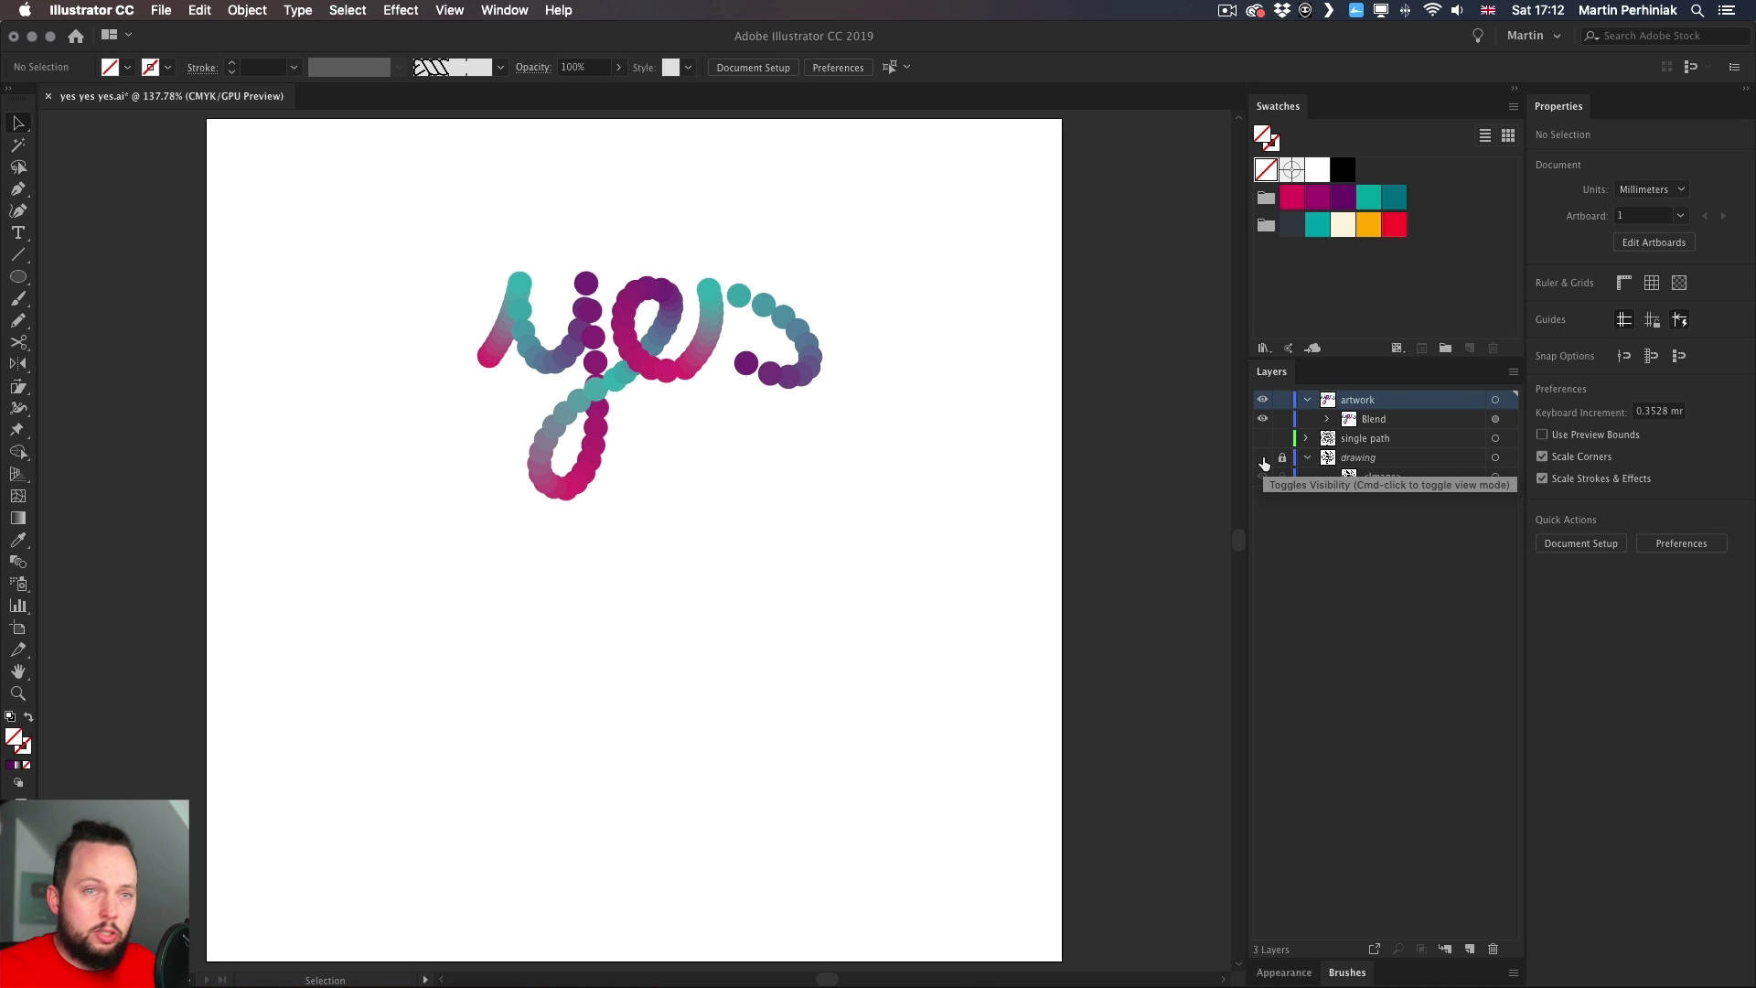
left_click(707, 345)
left_click(897, 260)
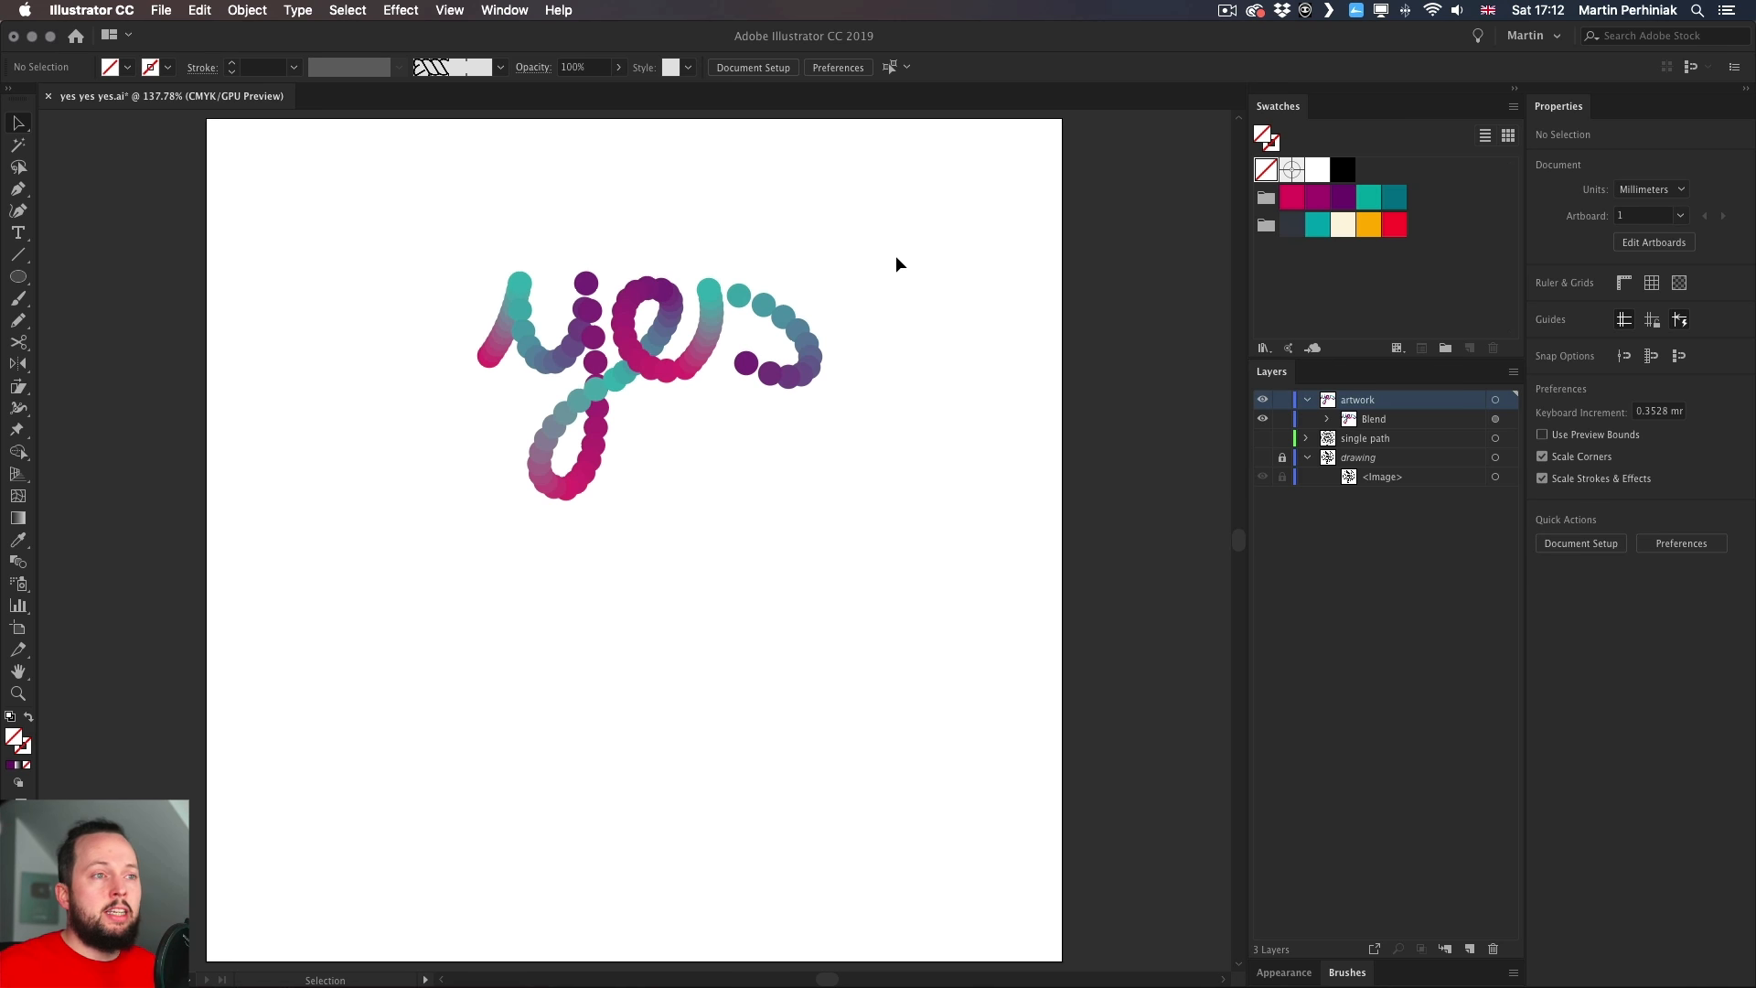
- Set the "yes" blend's spacing to Smooth Color with the preview enabled
left_click(720, 338)
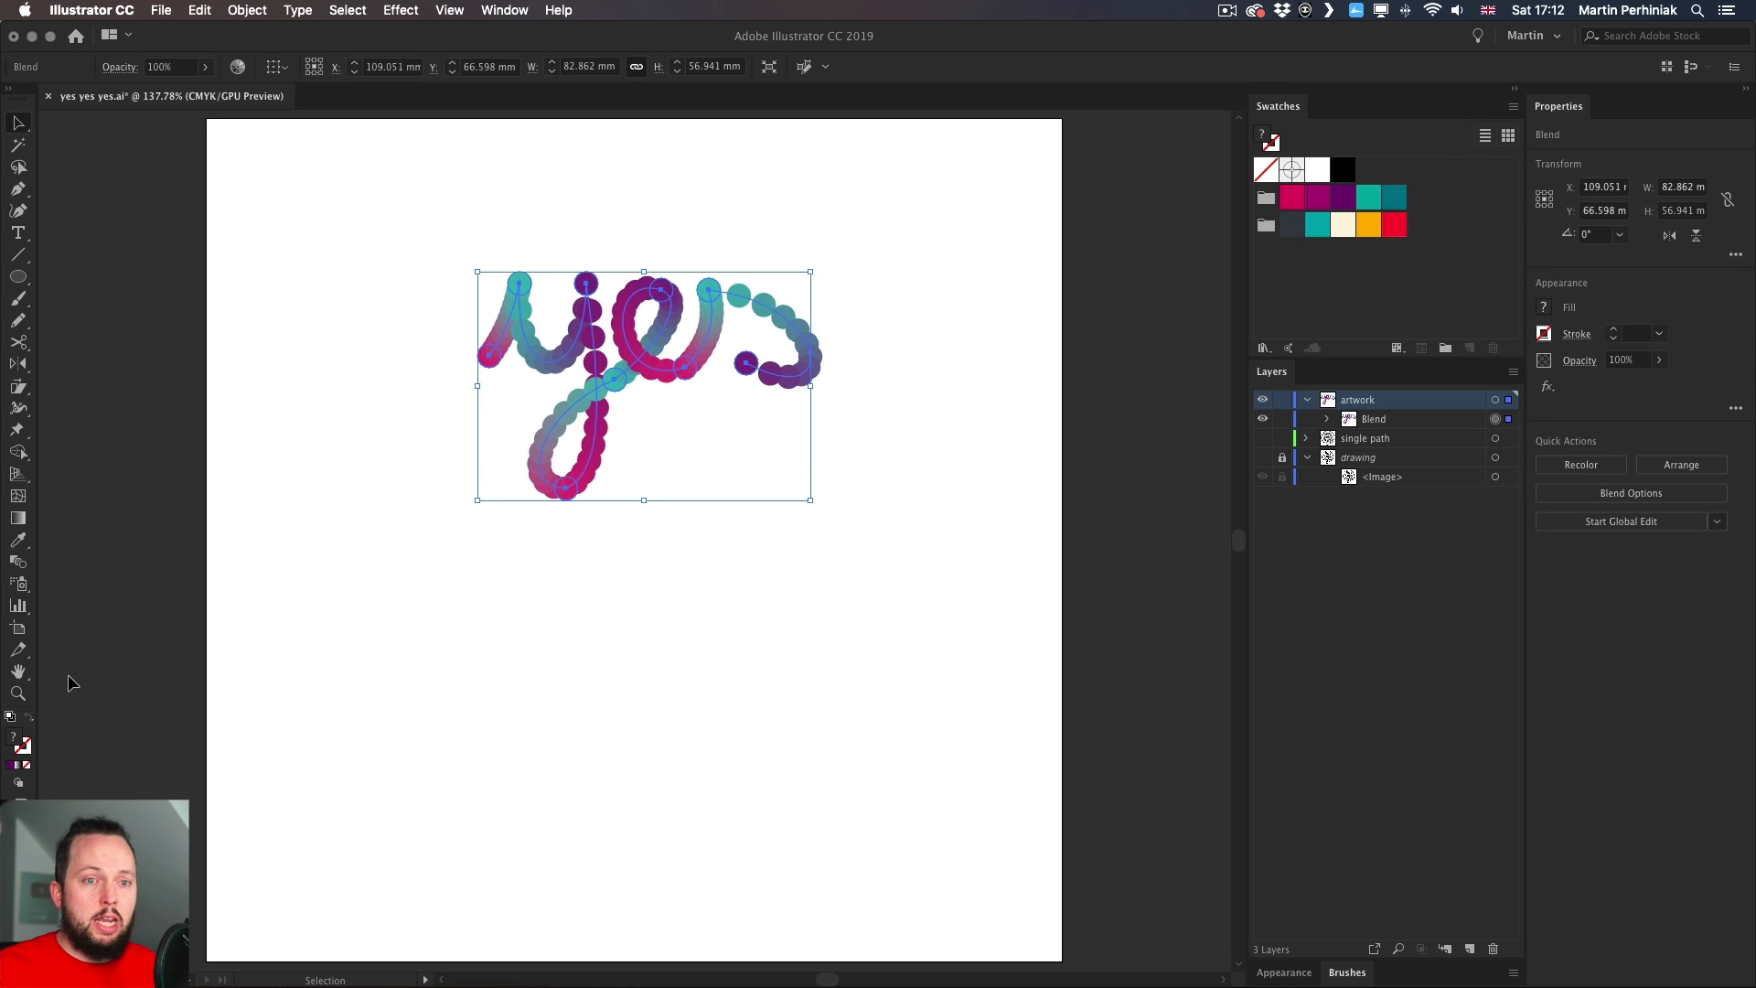
double_click(18, 562)
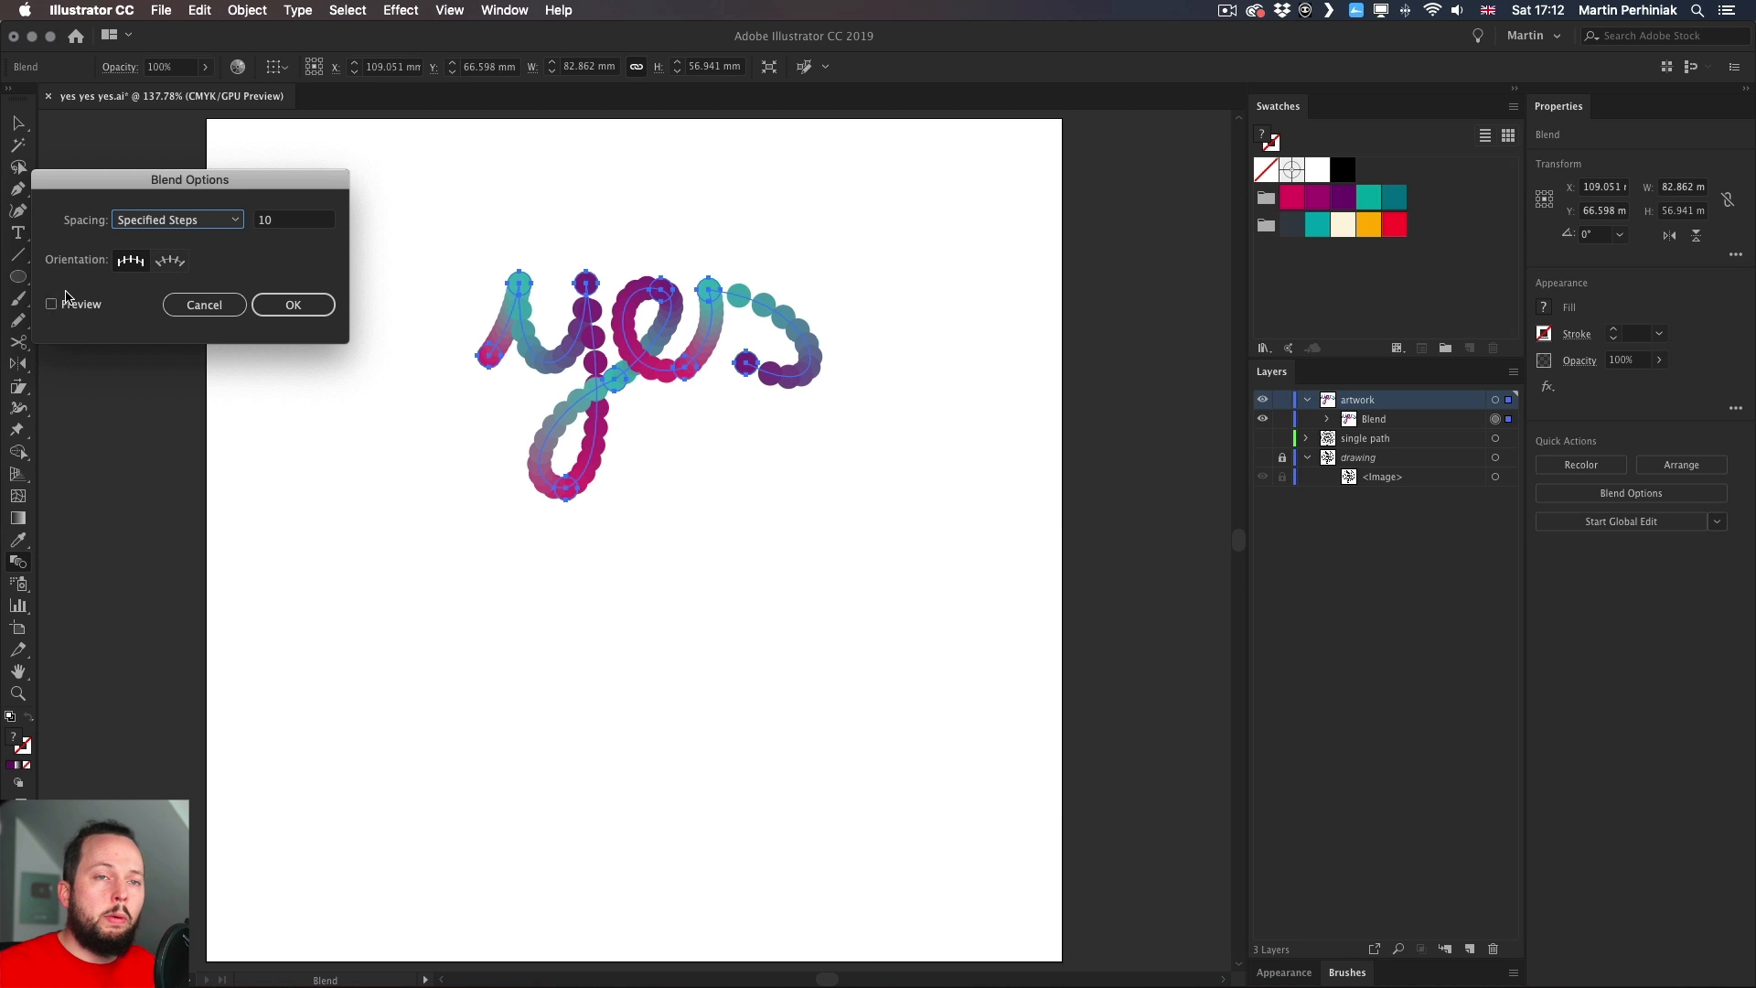
left_click(79, 307)
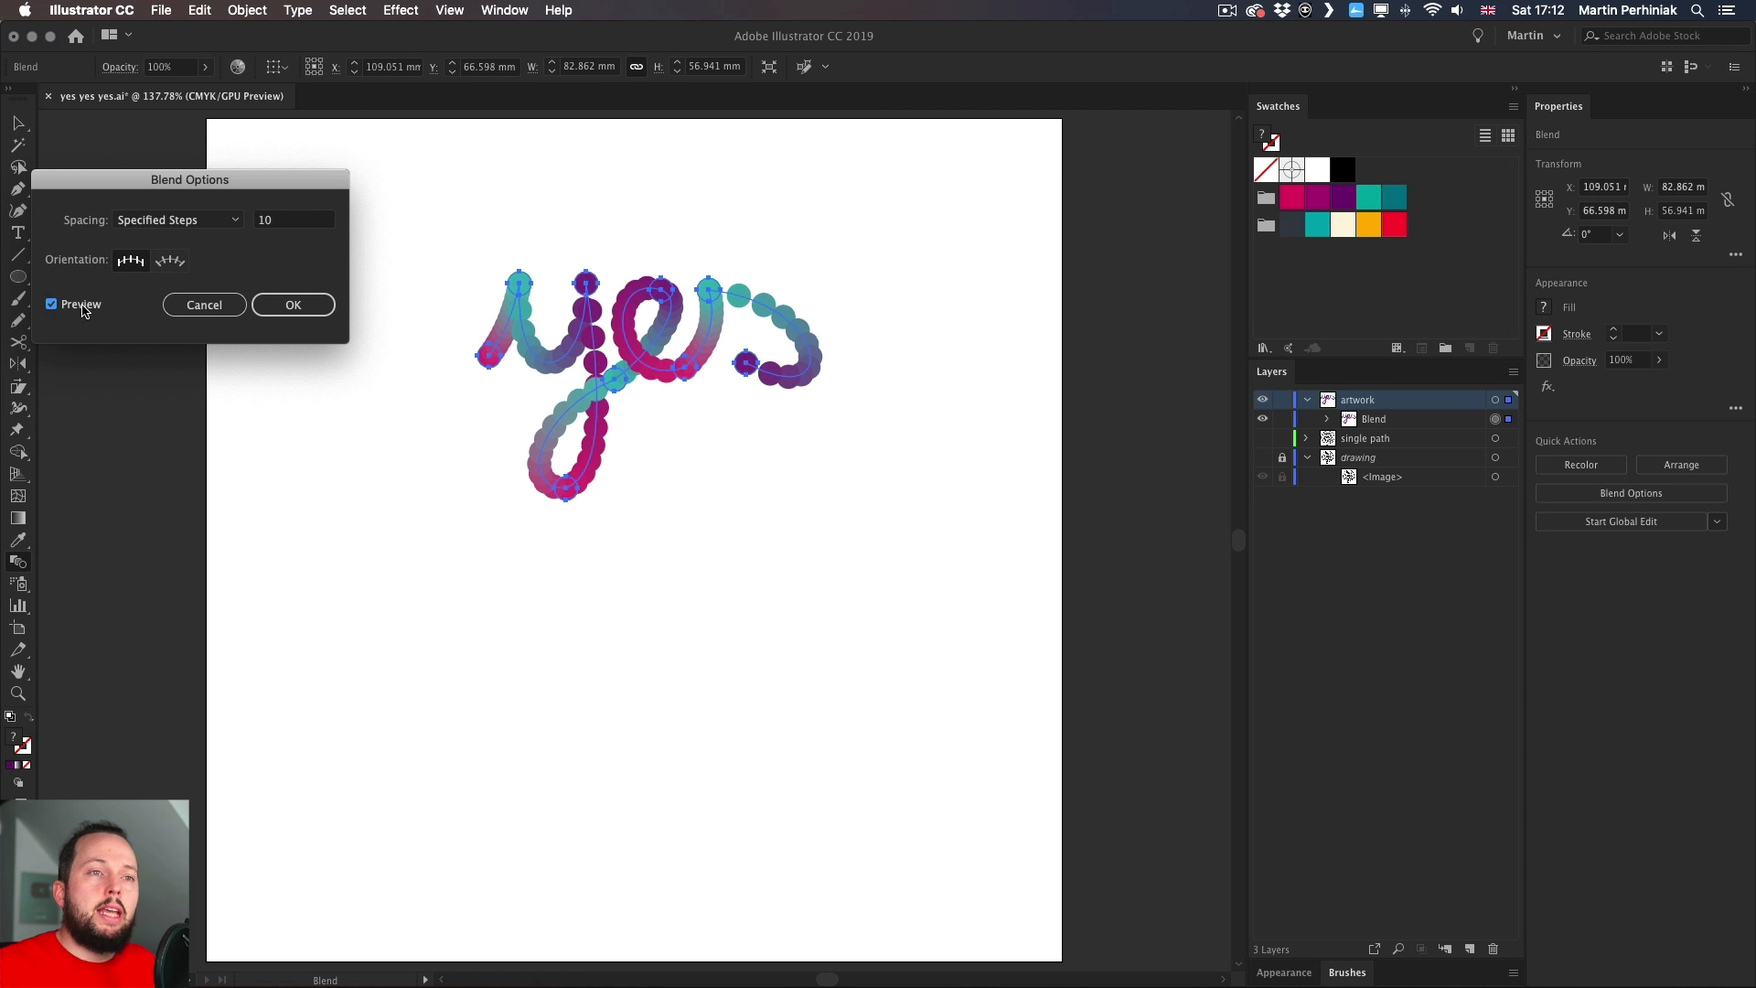
left_click_drag(104, 184, 185, 211)
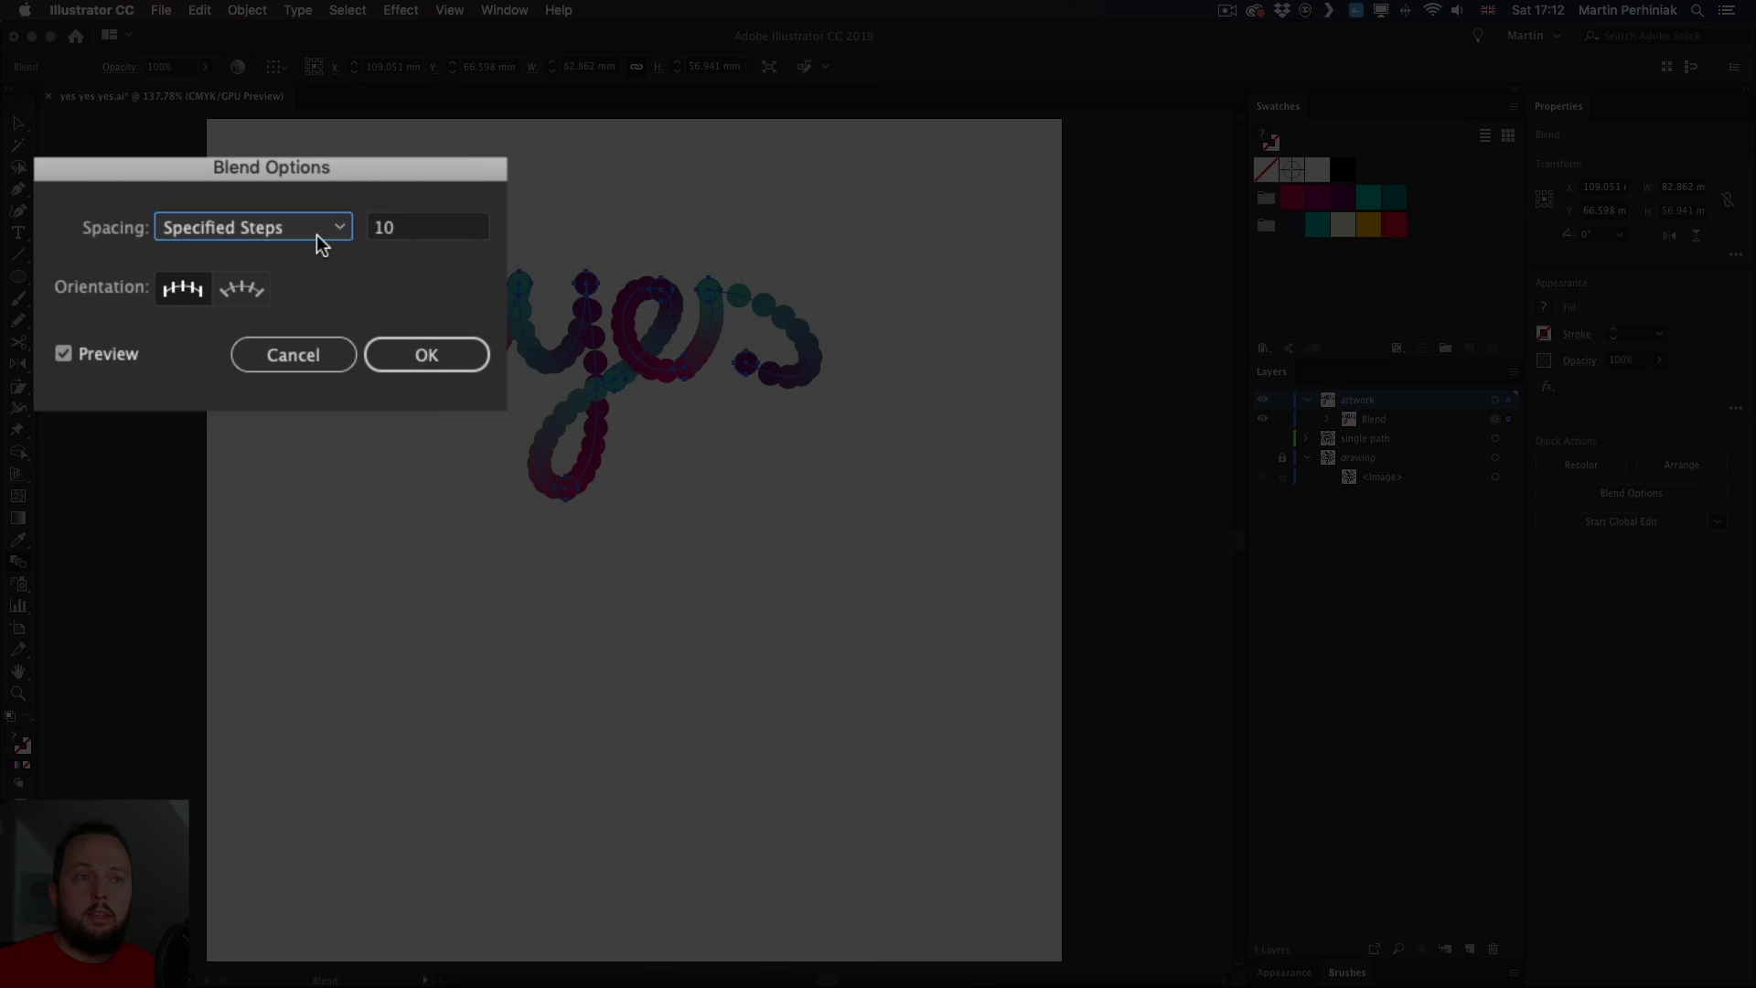
left_click(279, 246)
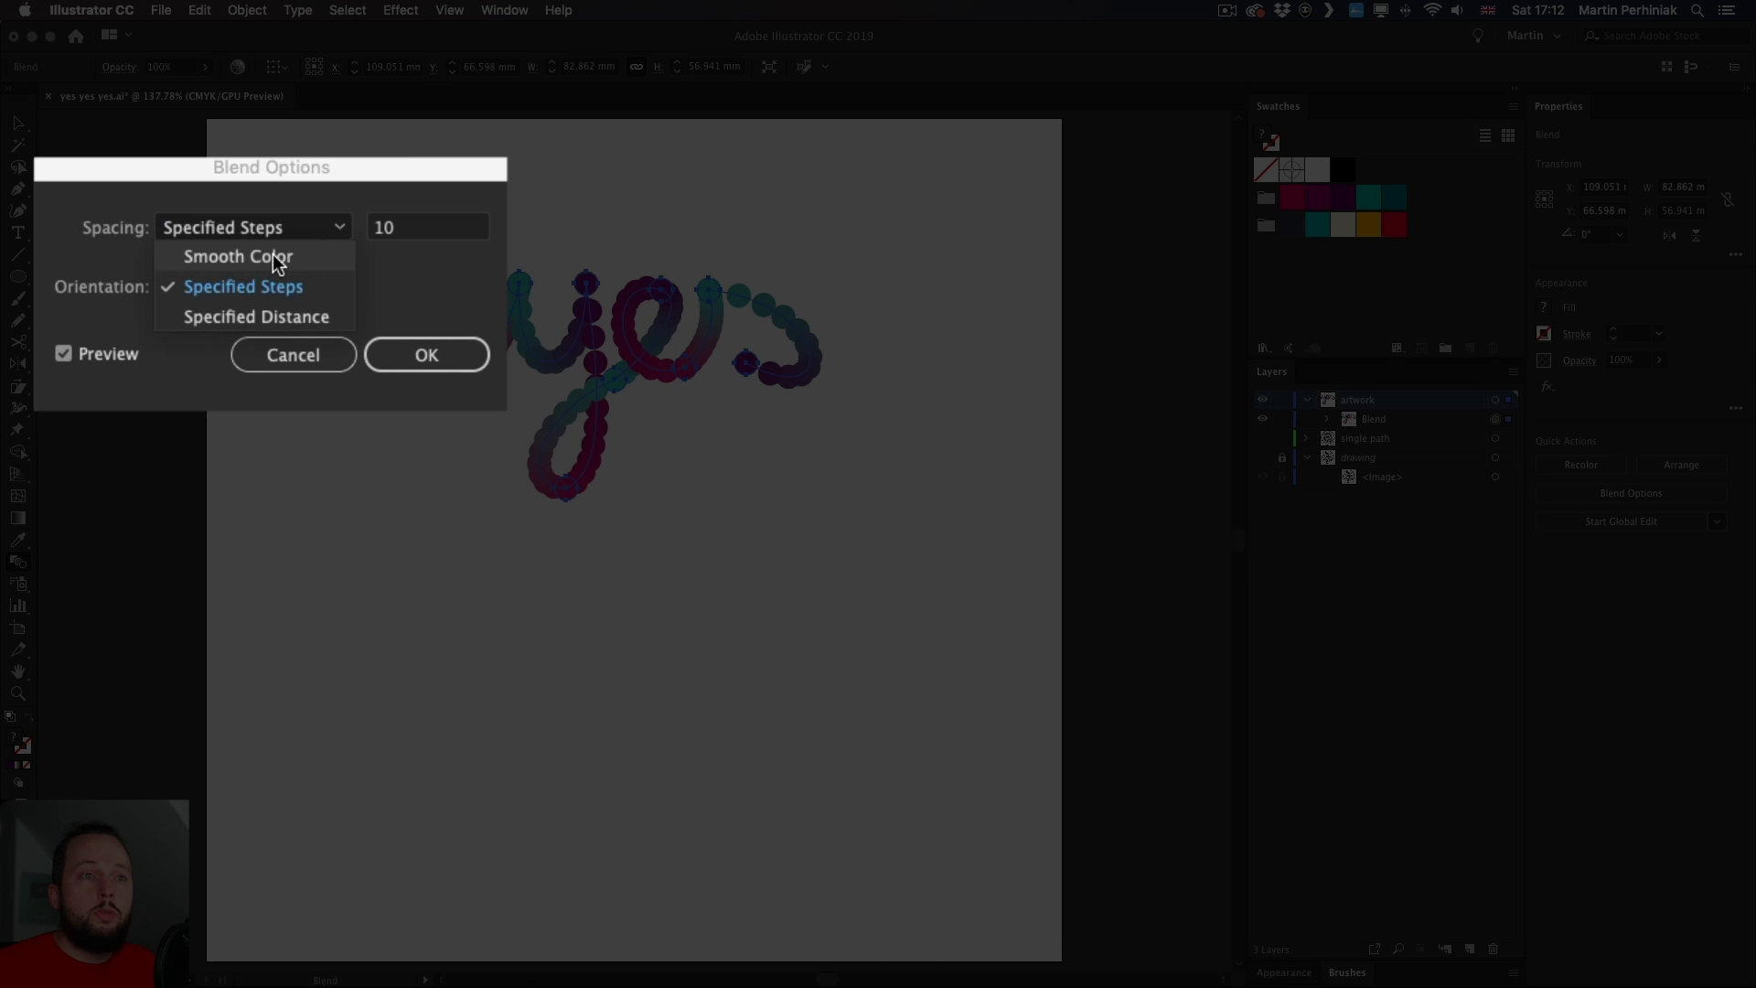
left_click(274, 256)
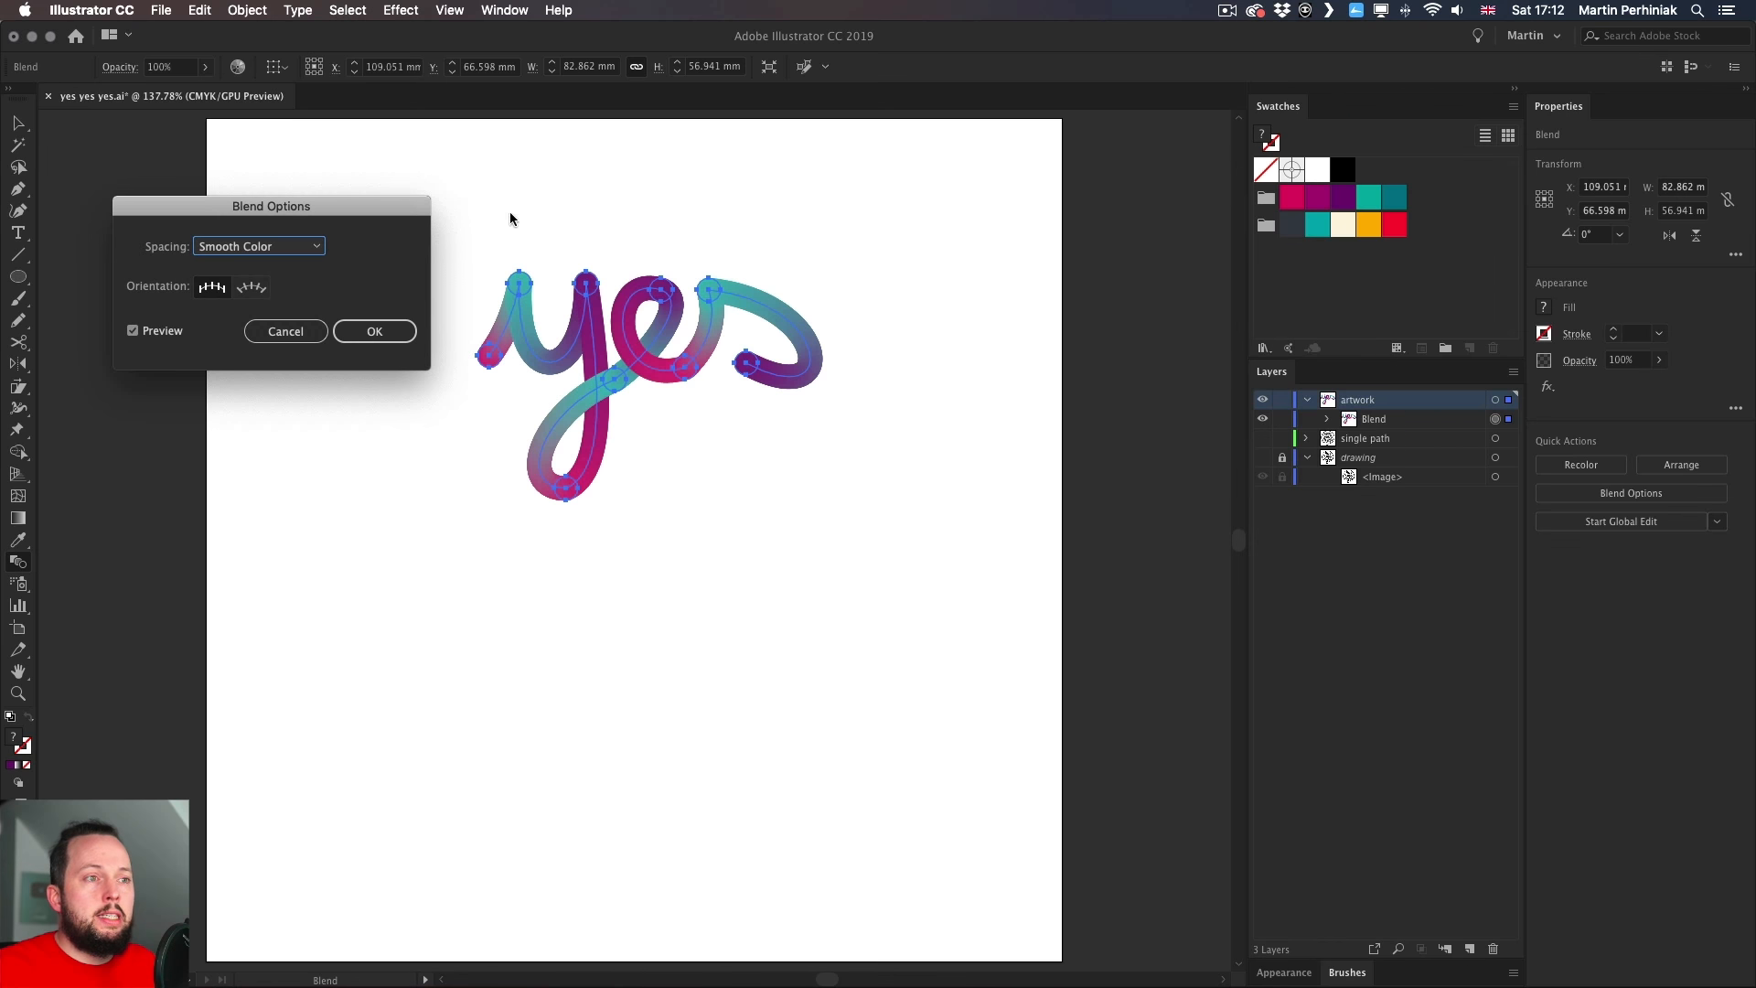
left_click(392, 331)
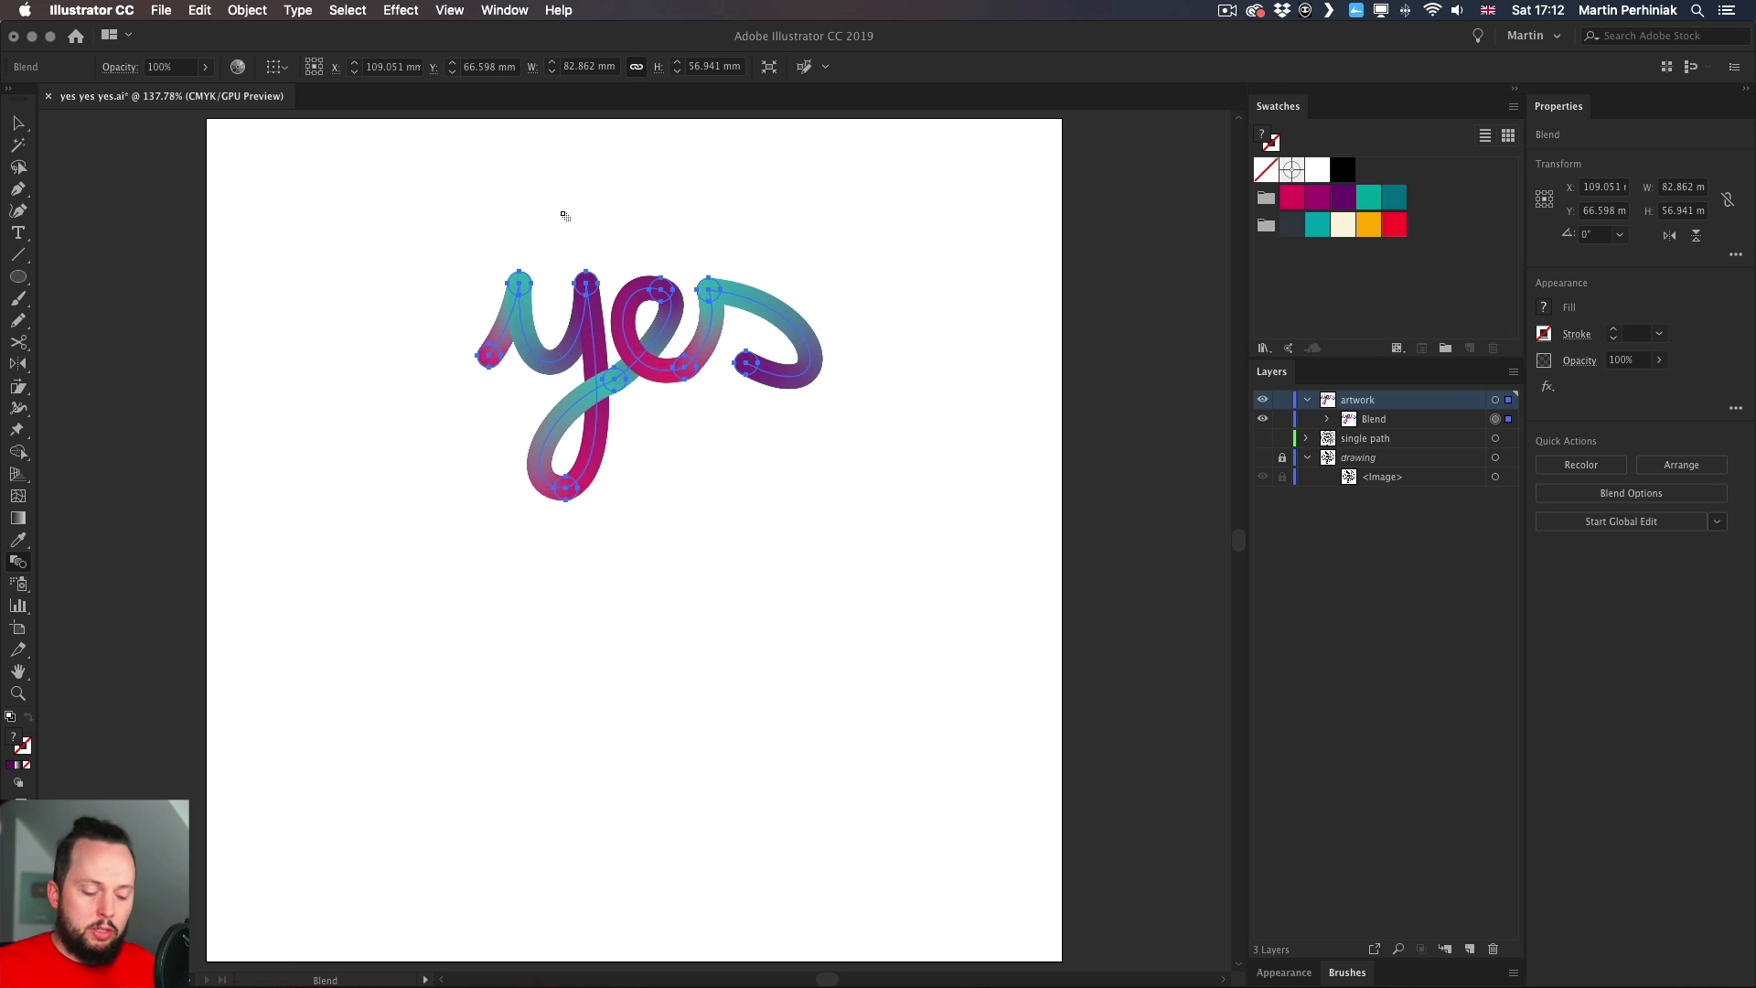
key("v")
left_click(384, 198)
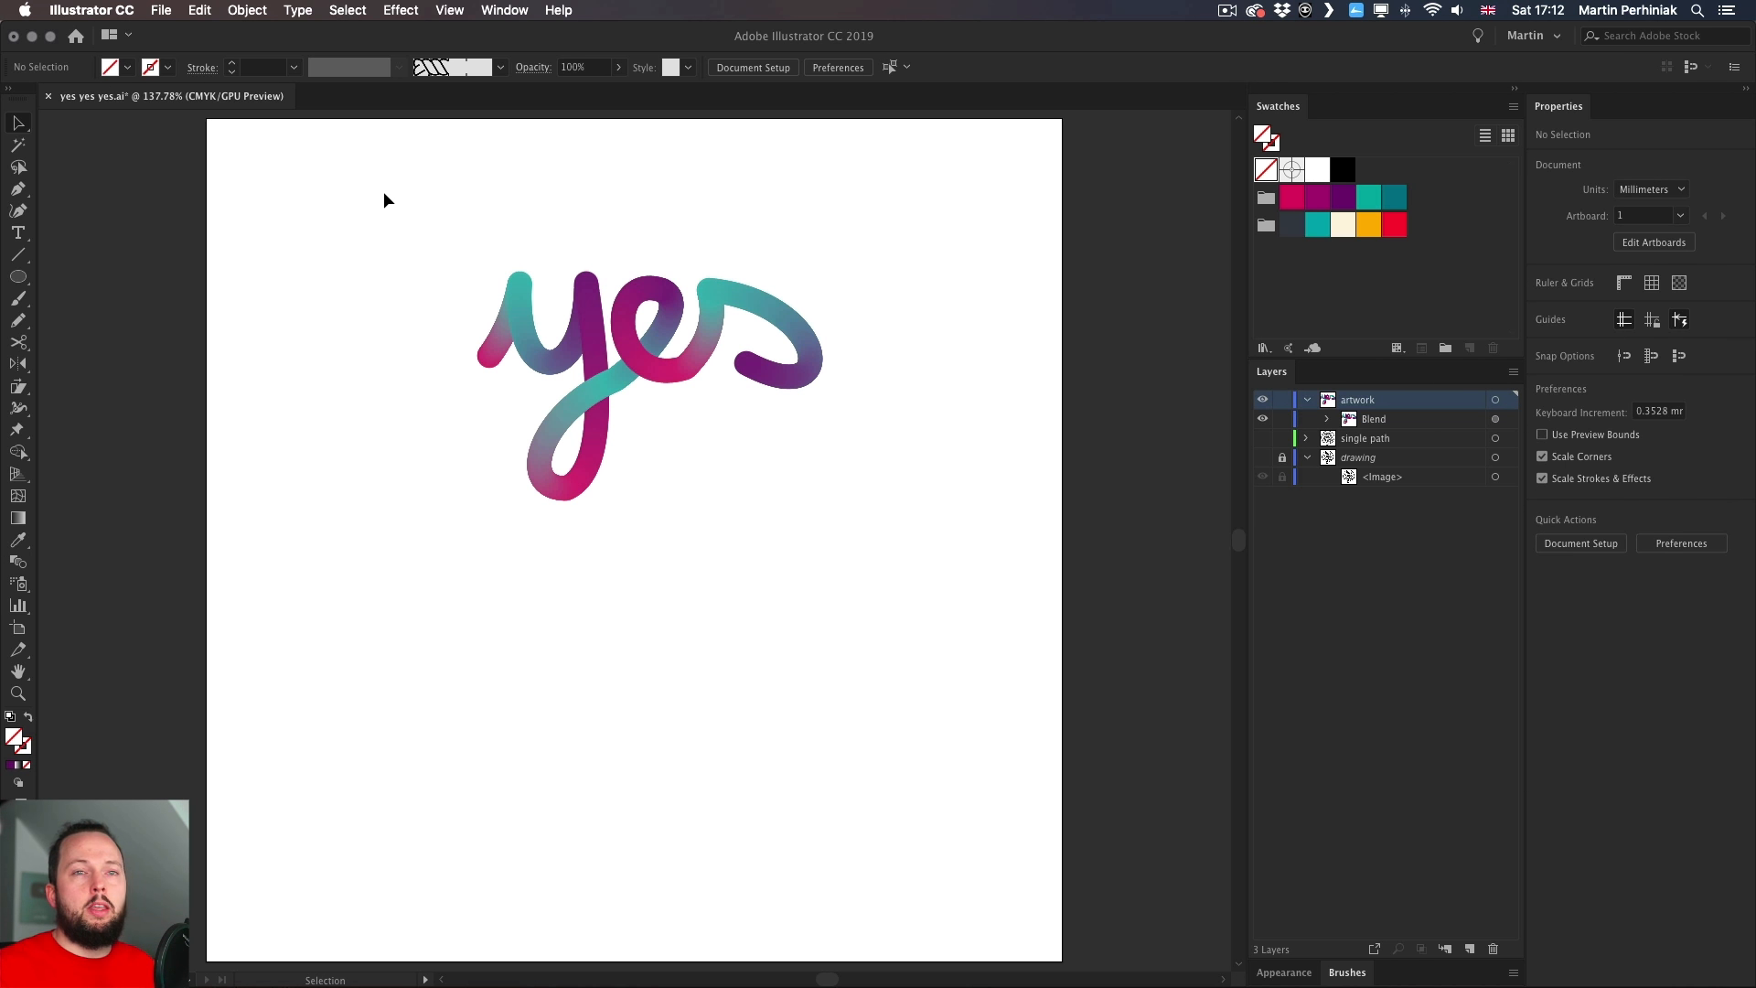
- Fine-tune the curve handles of the y's exit stroke and of the anchor at the bottom of the e
key("a")
left_click(616, 380)
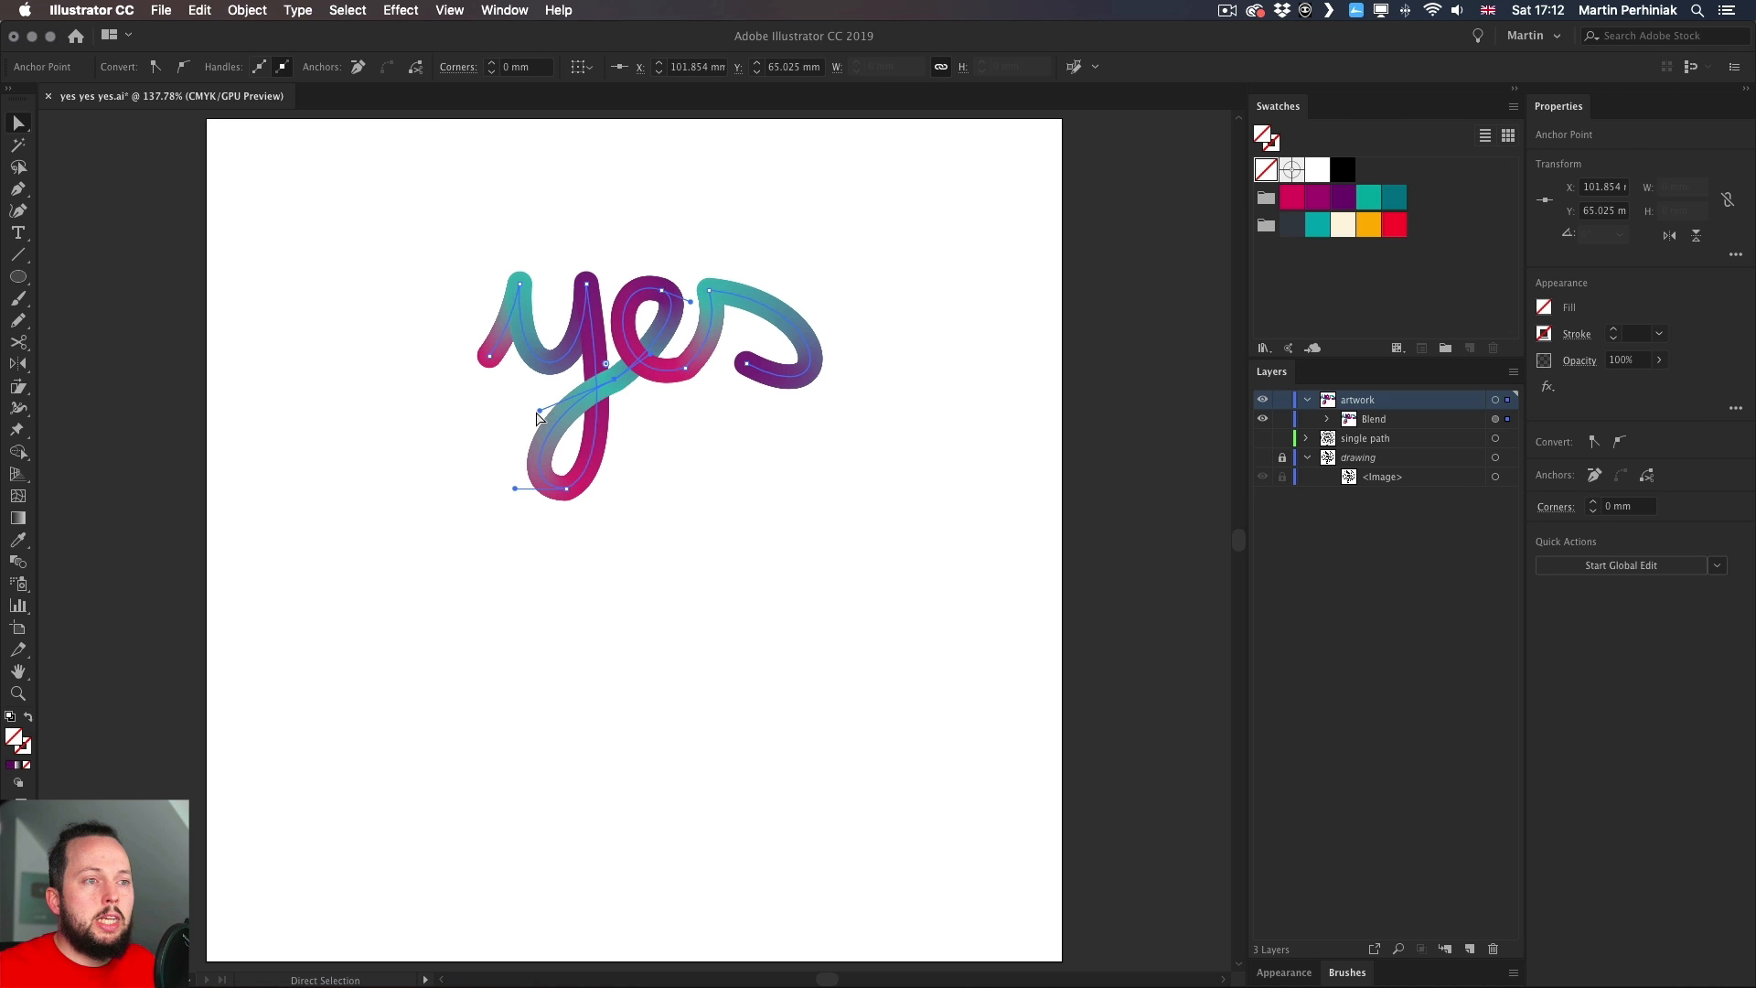
left_click_drag(526, 426, 525, 426)
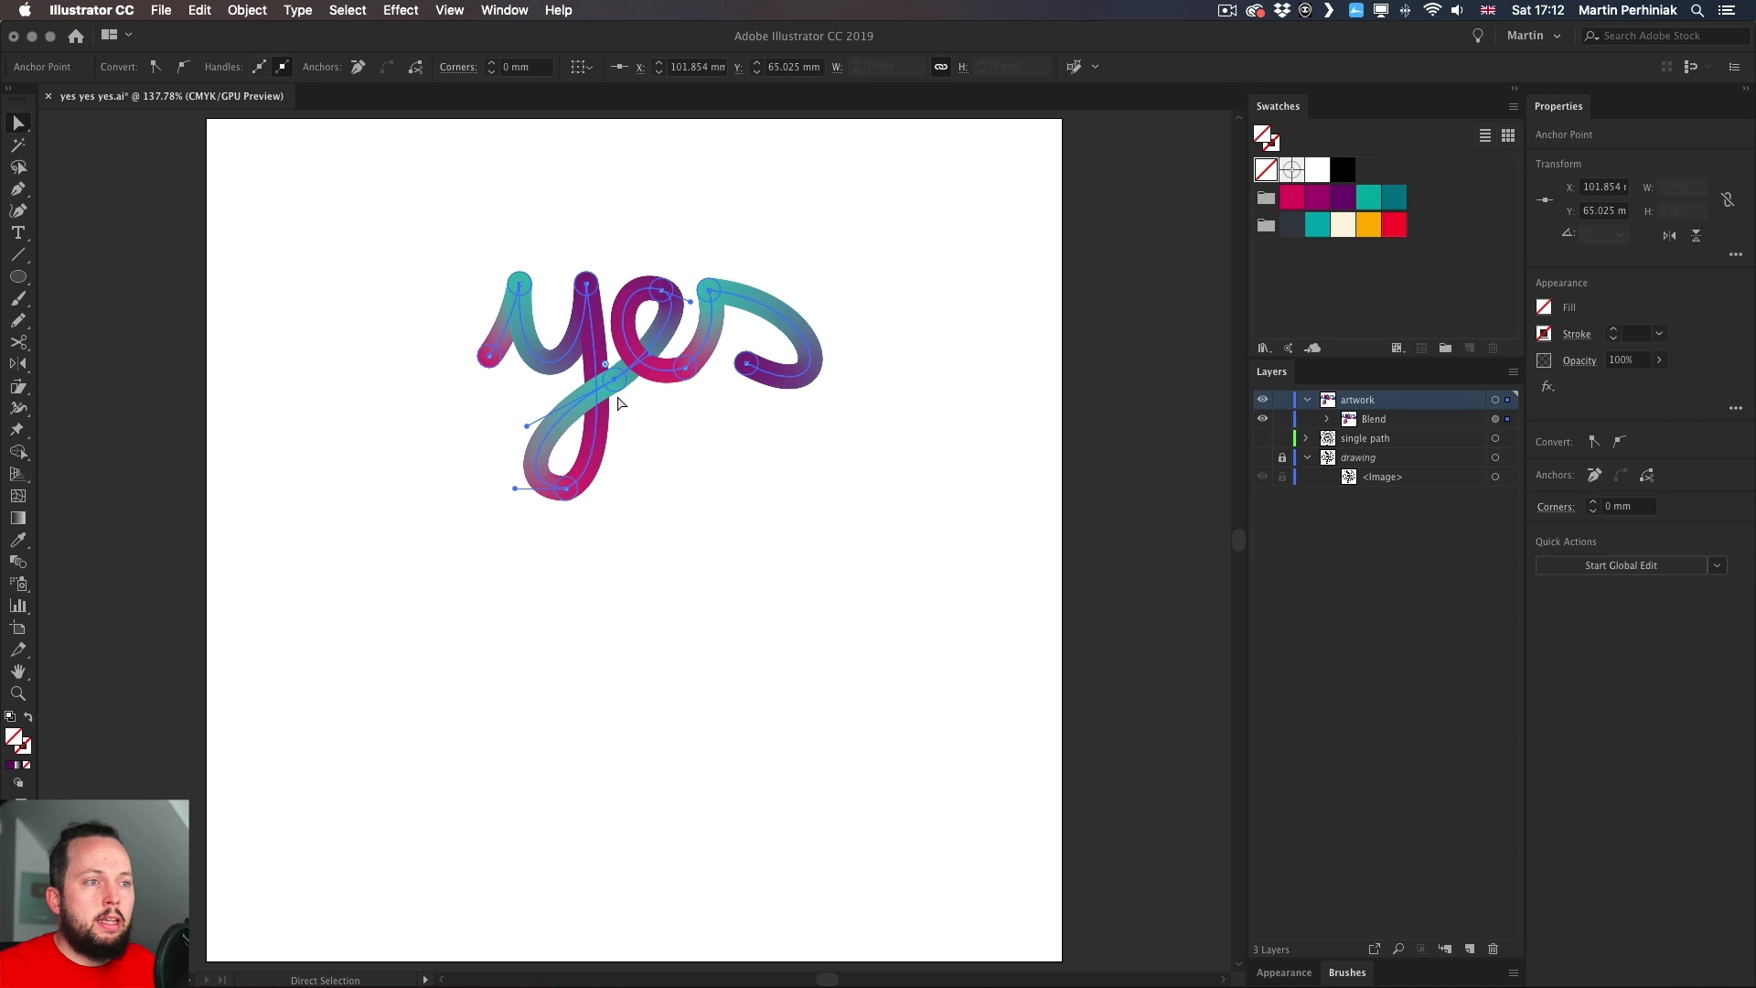
left_click(684, 368)
left_click_drag(706, 359, 725, 354)
left_click(721, 476)
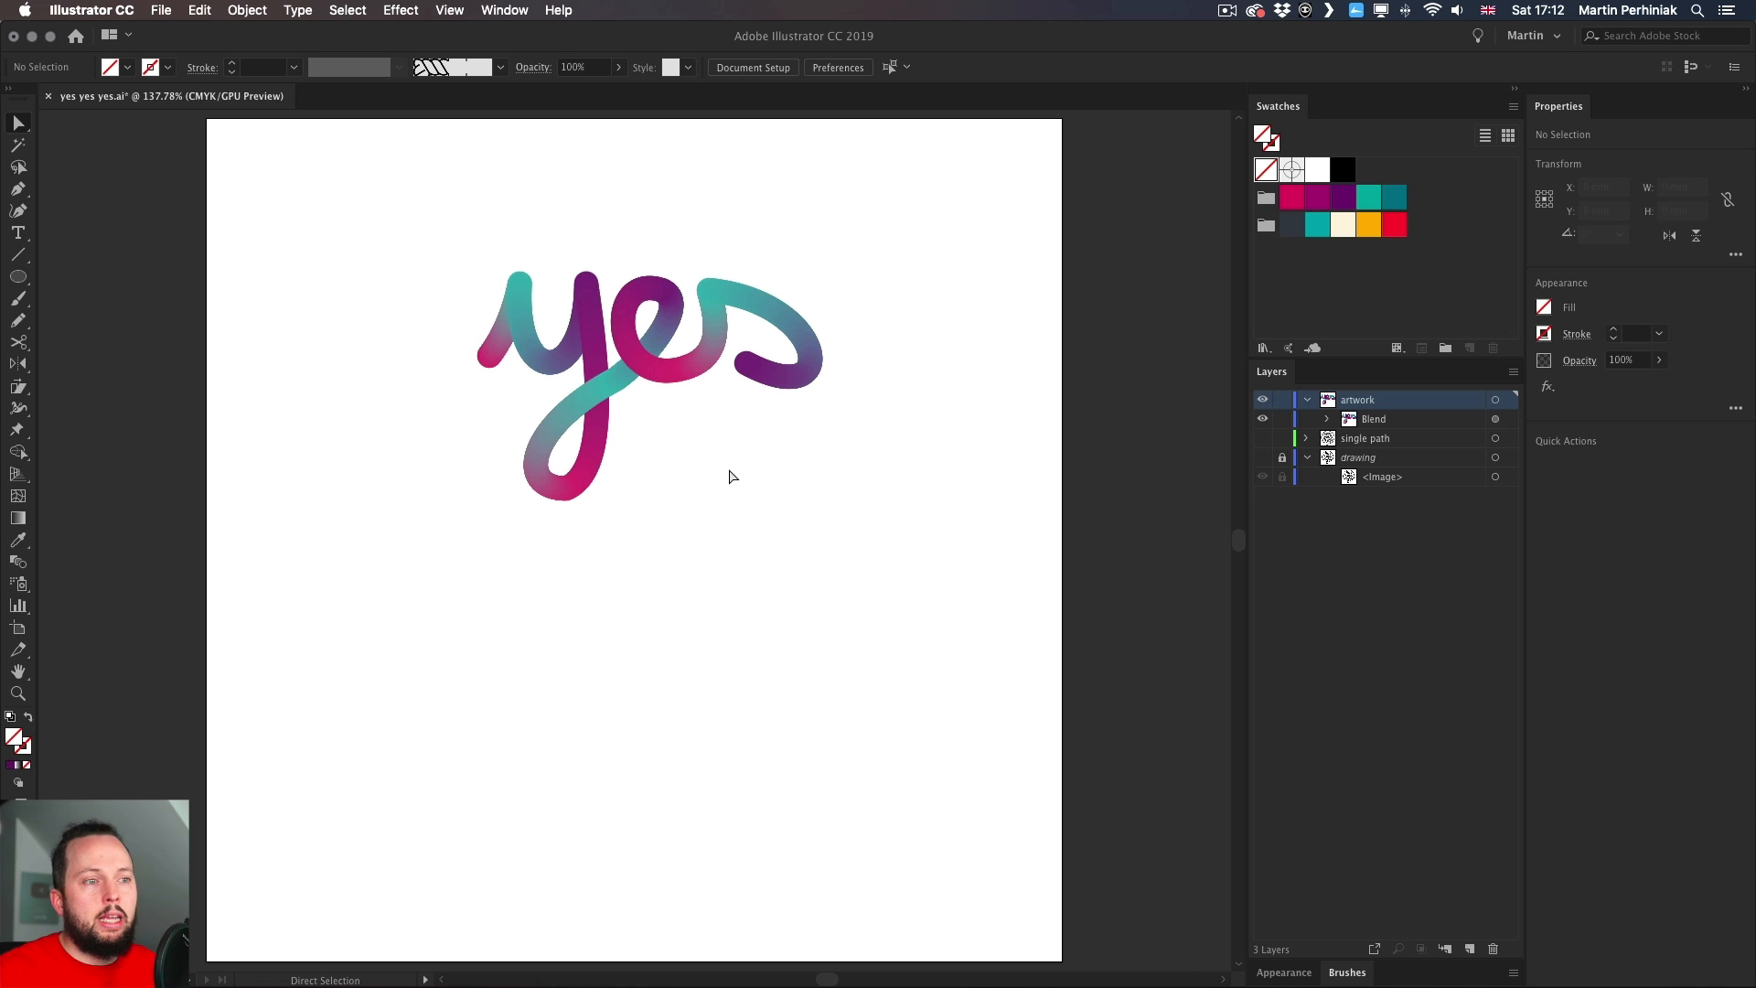
- Widen the curve at the bottom of the y's descender and check the word in outline view
left_click(567, 490)
left_click_drag(610, 475, 617, 474)
left_click(706, 448)
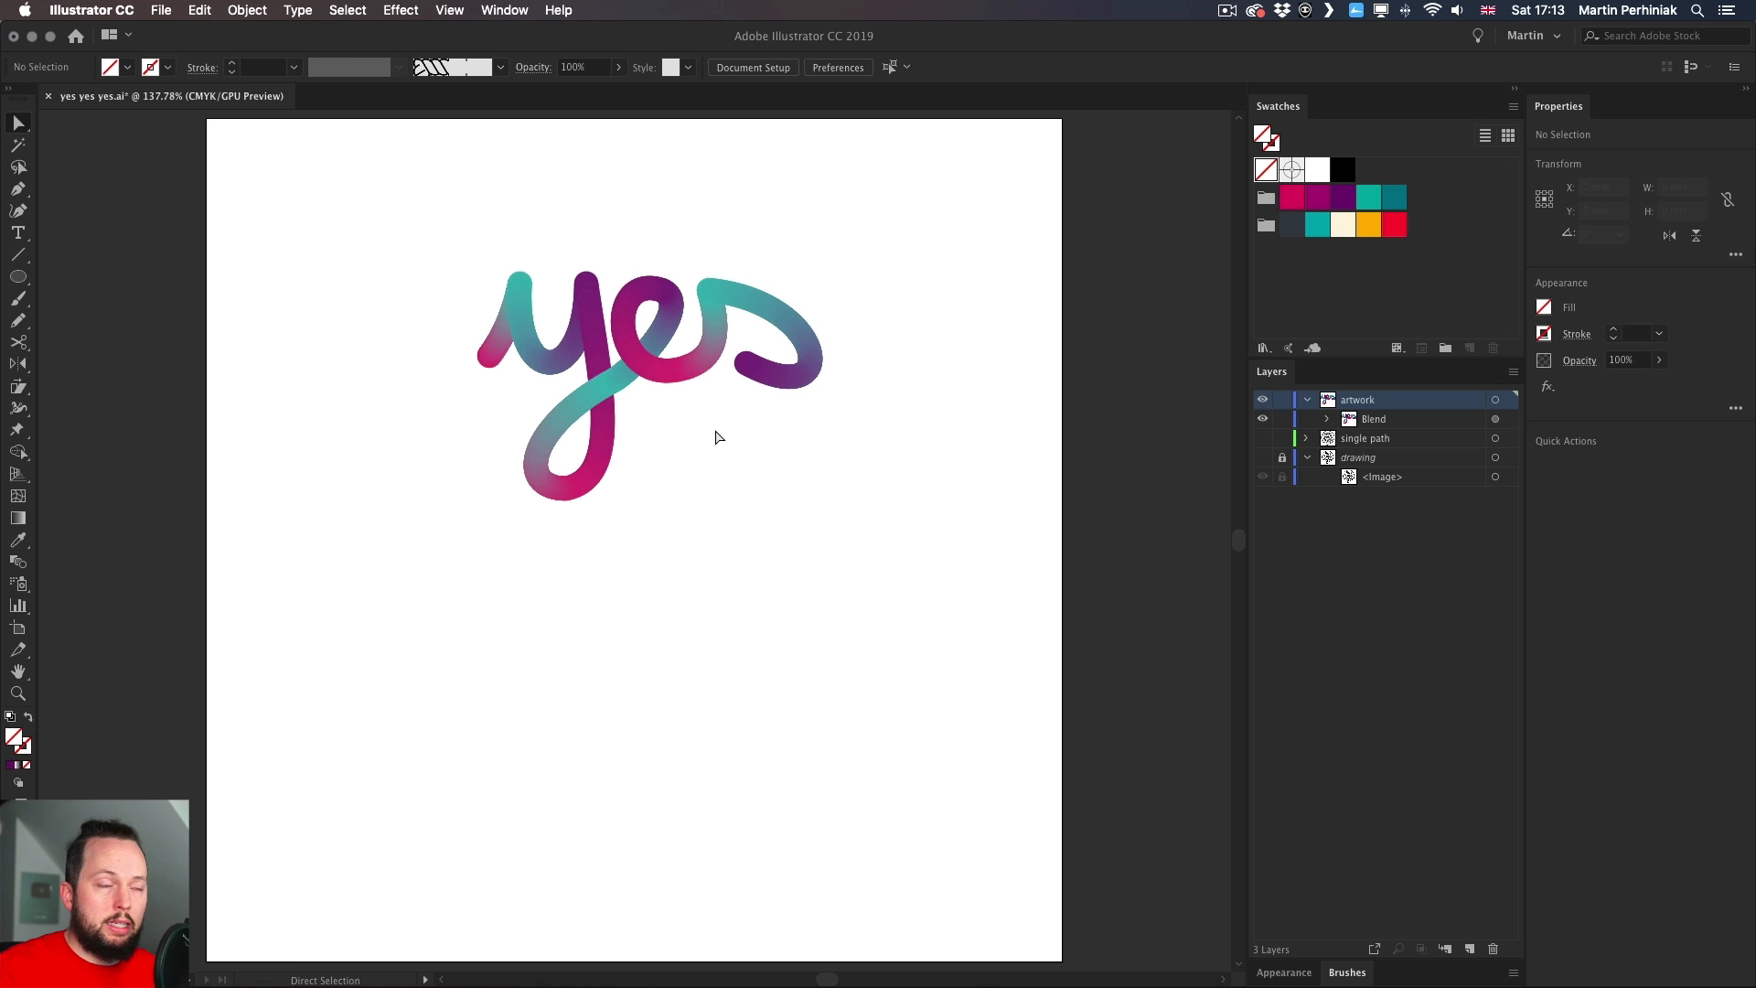
key("super+y")
key("super+y")
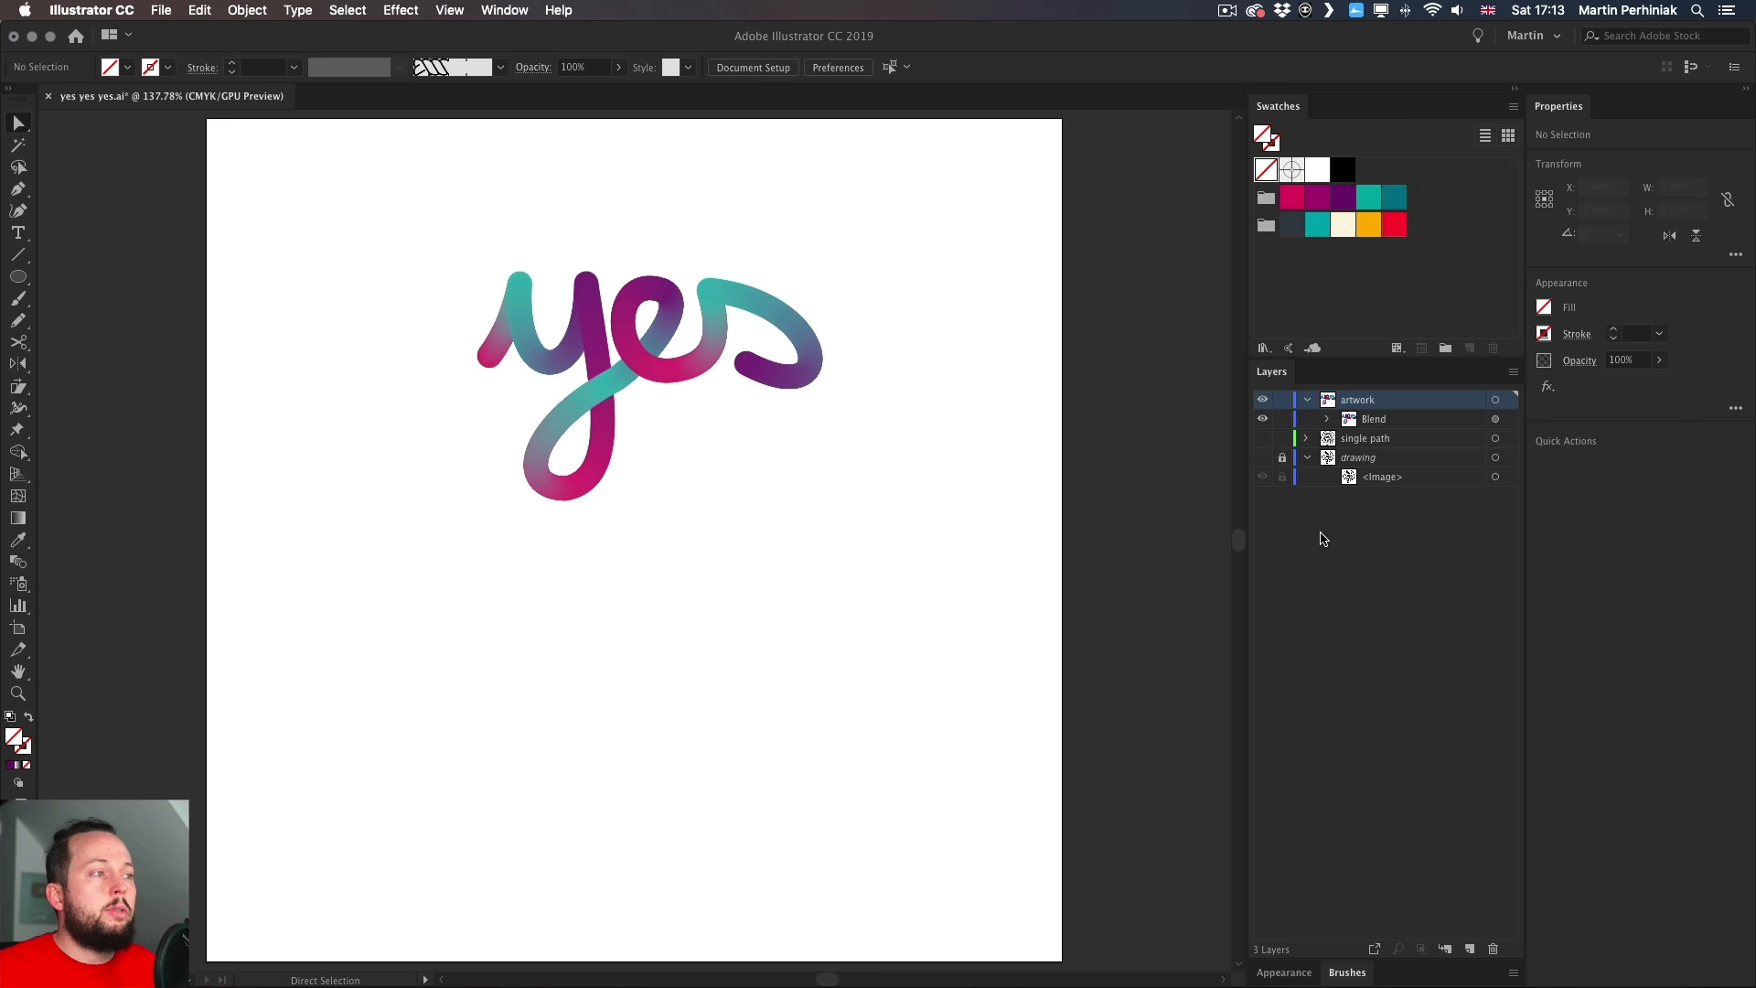
- Show the drawing layer, then duplicate a magenta circle from the blend and move the copy out into the artwork layer
left_click(1263, 457)
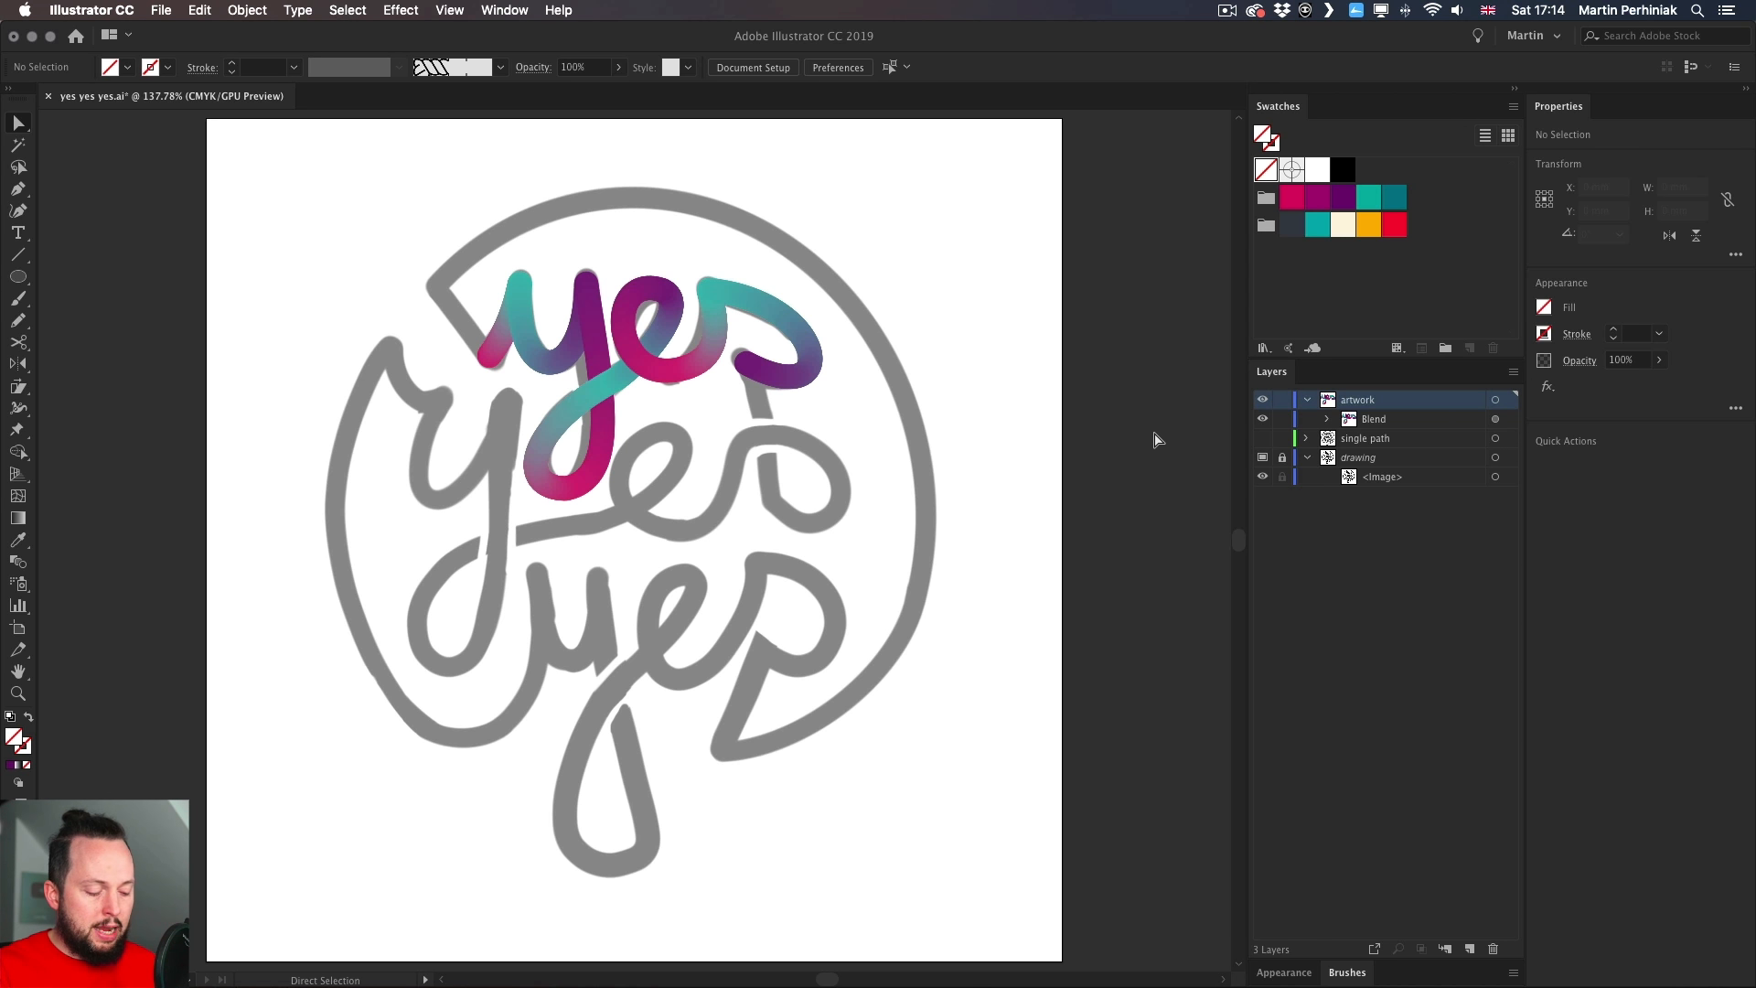
left_click(1328, 420)
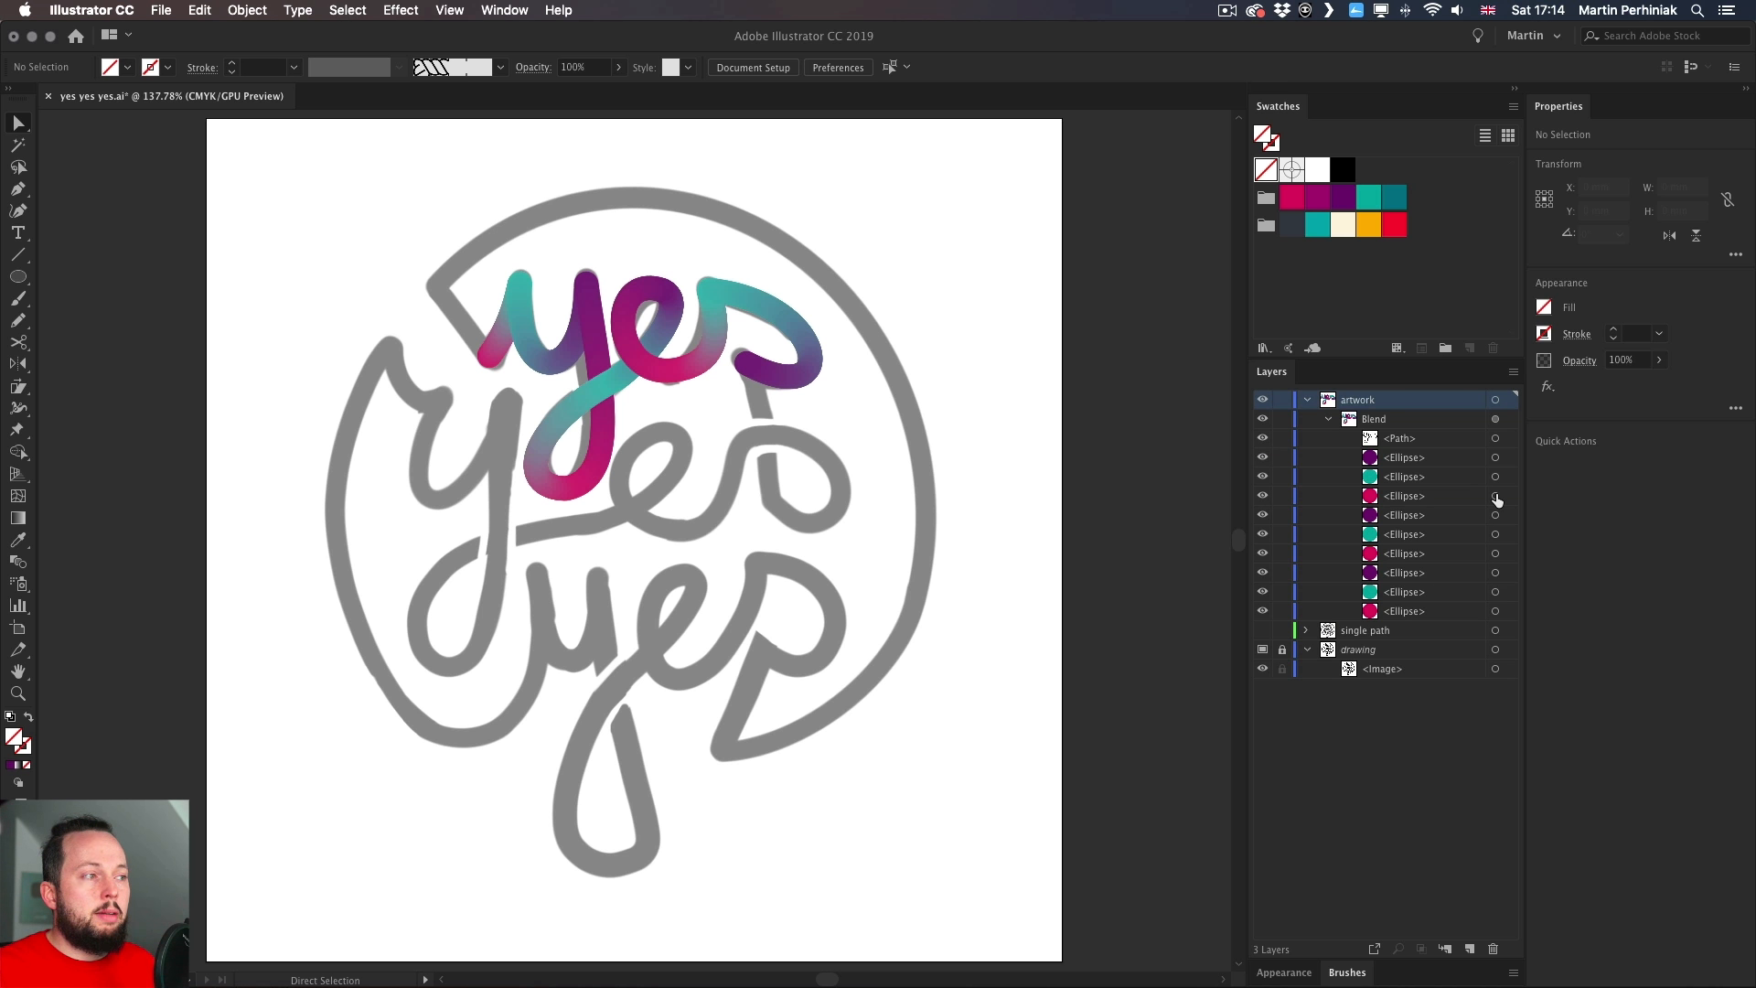
left_click(1496, 496)
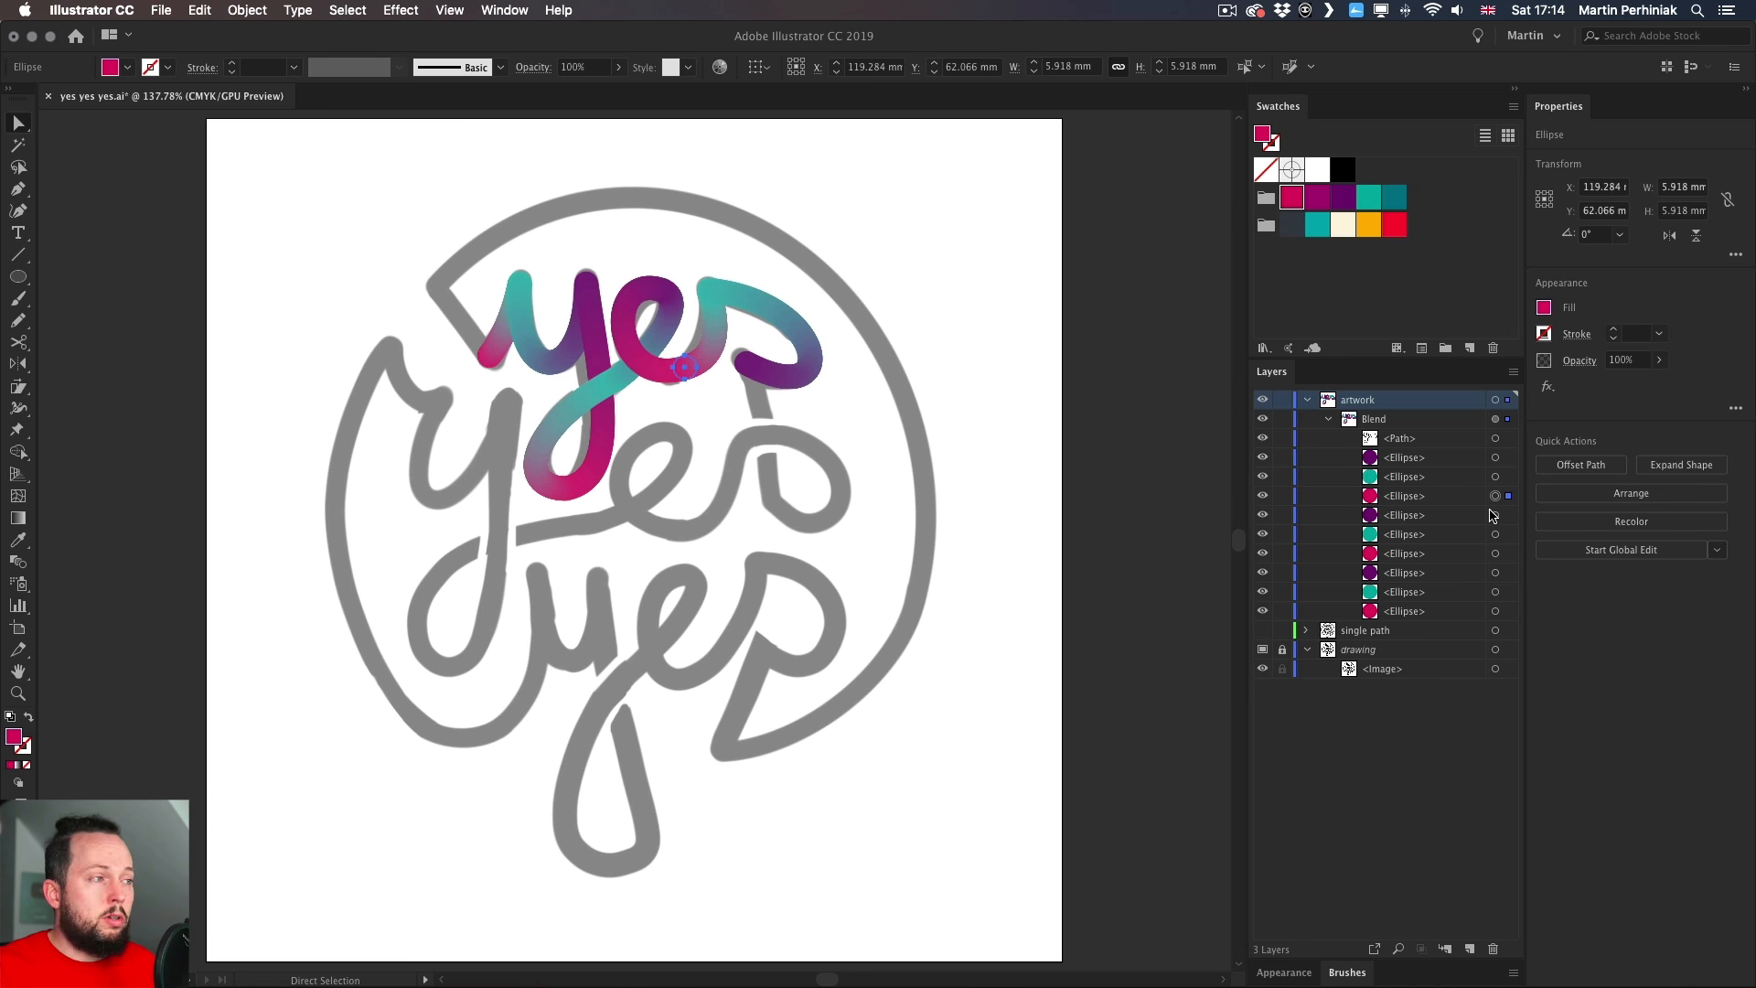
key("super+c")
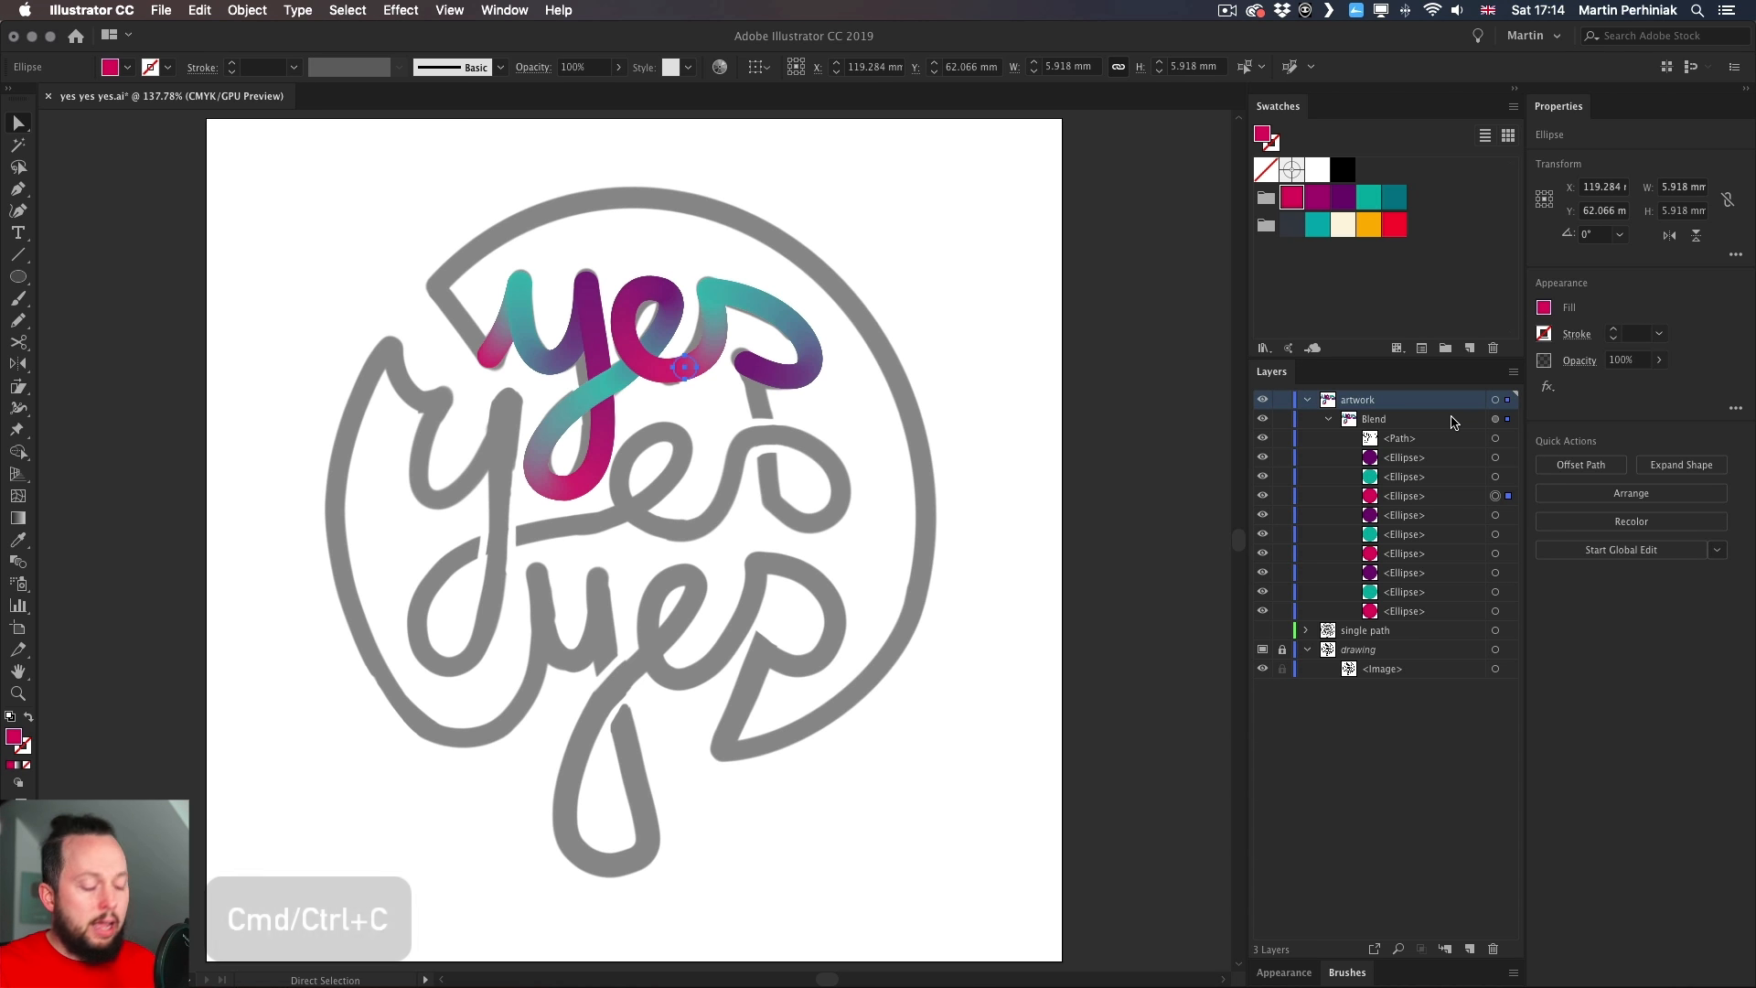
key("super+f")
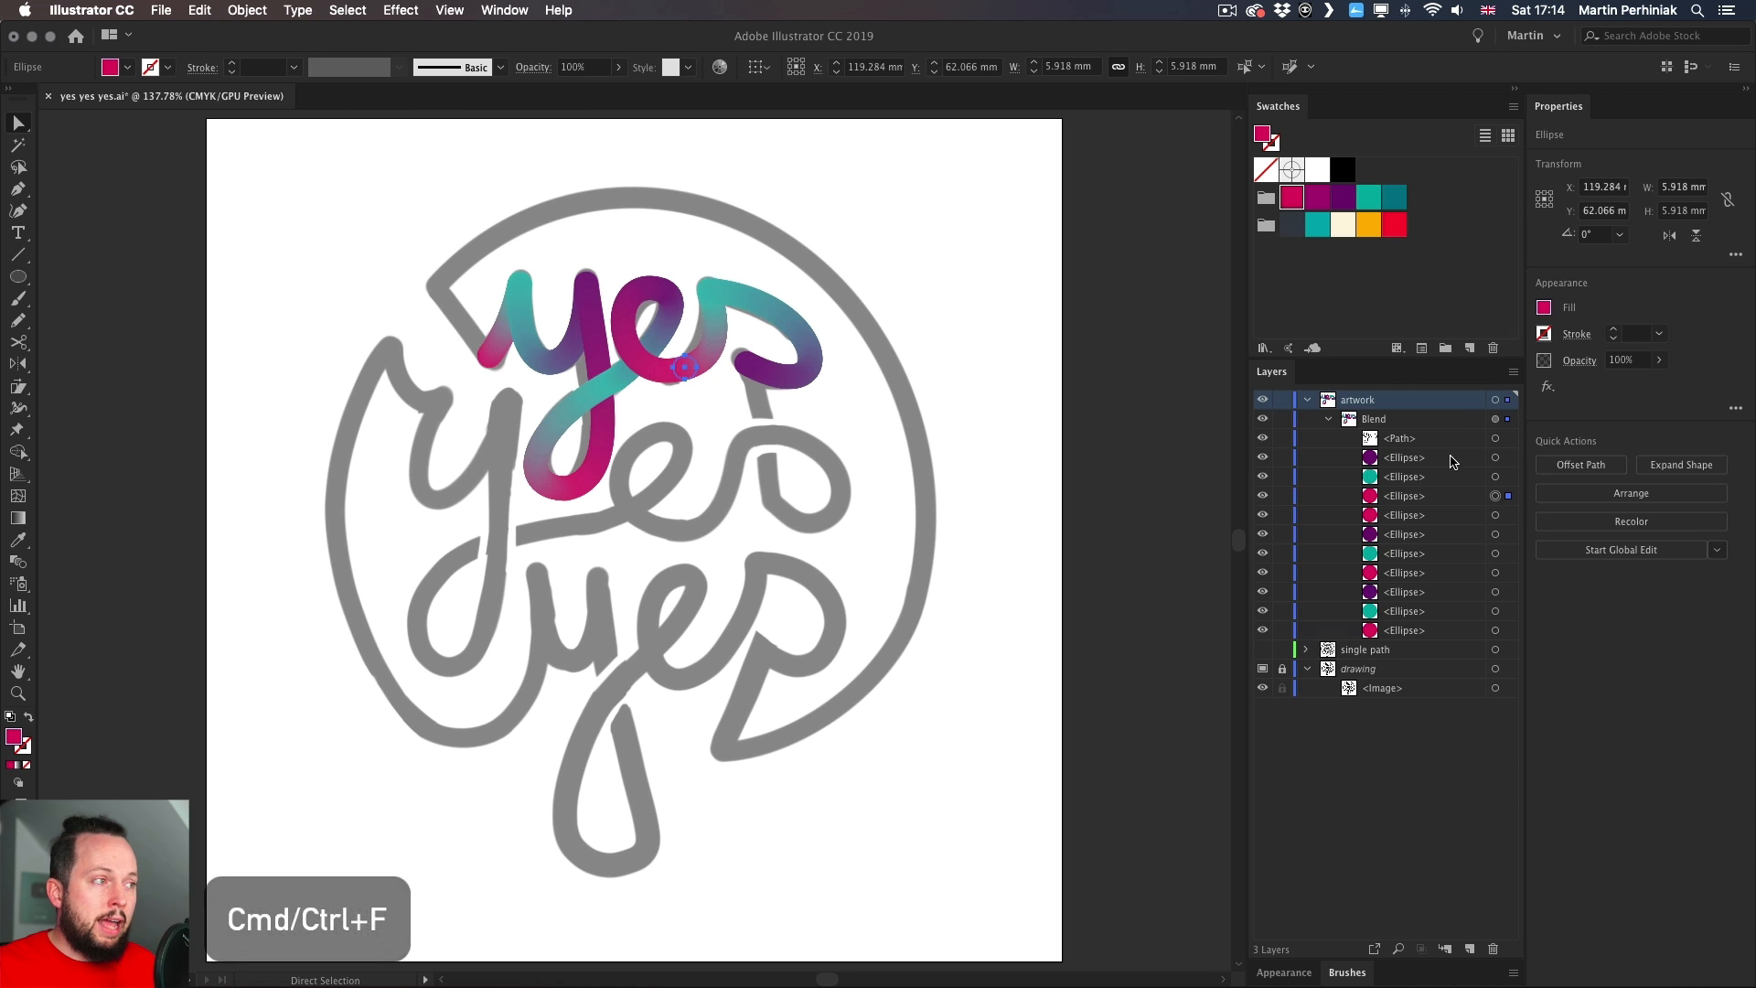
left_click_drag(1424, 501, 1419, 410)
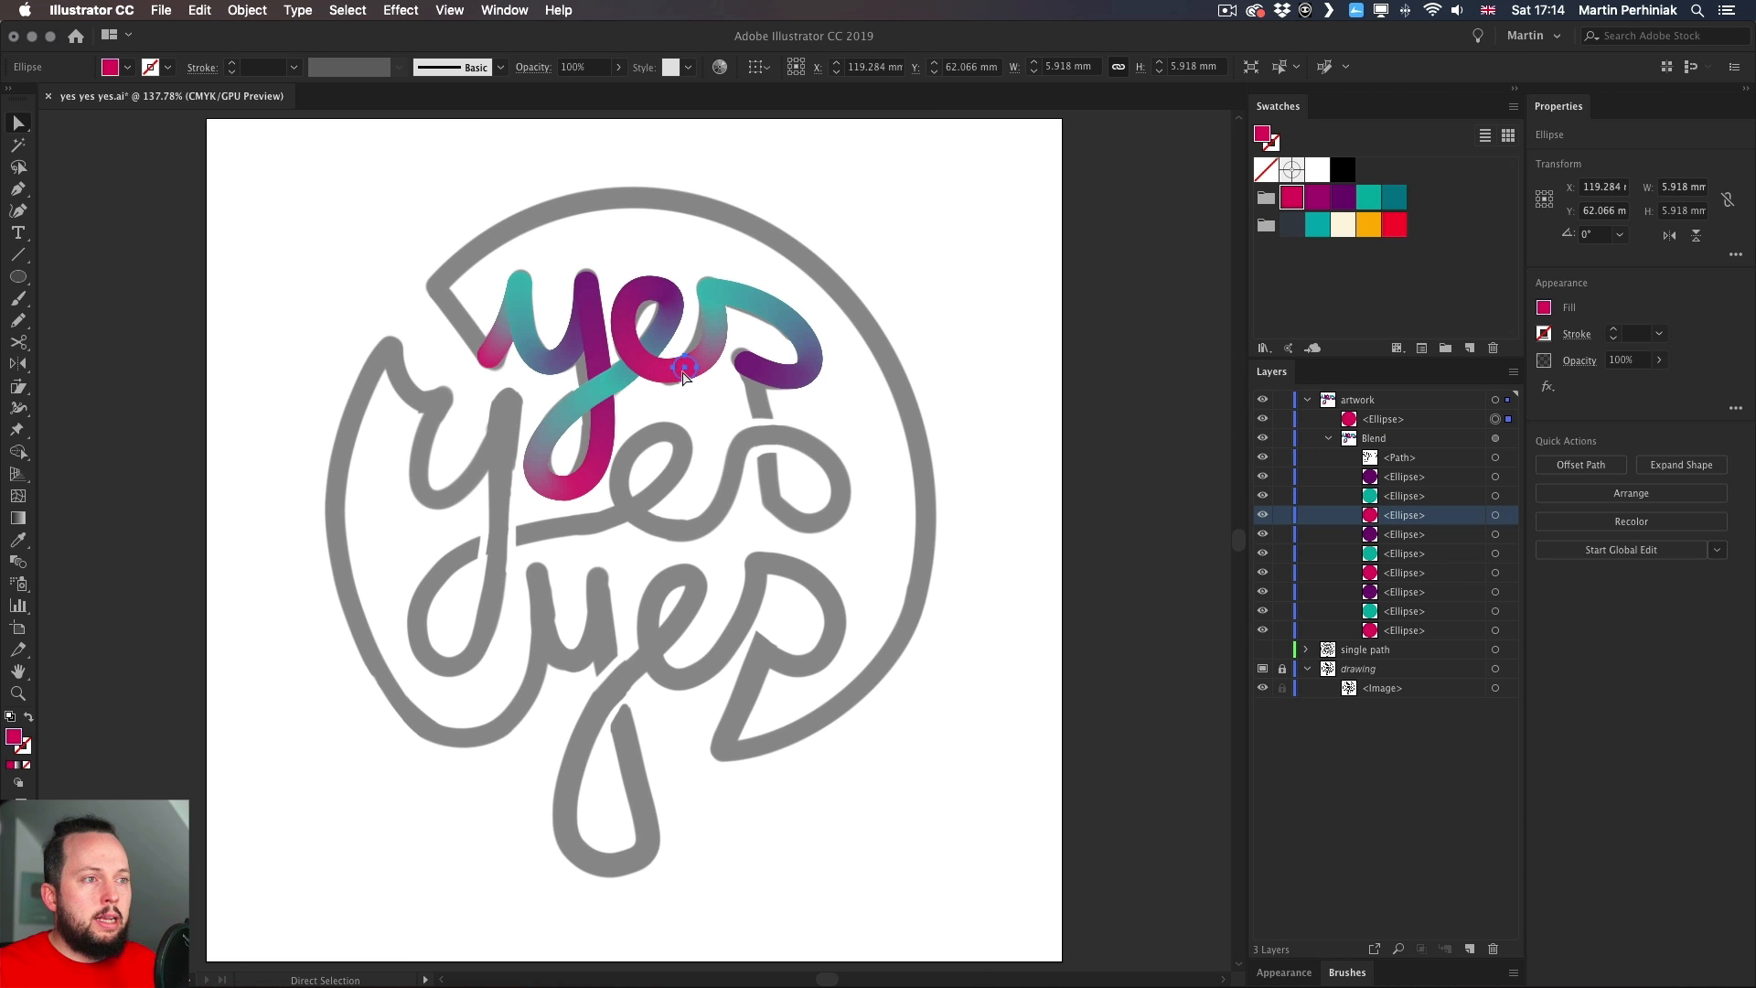
- Move the magenta circle to the end of the second word's s and copy it to eight more turning points along the word
left_click_drag(682, 379, 767, 510)
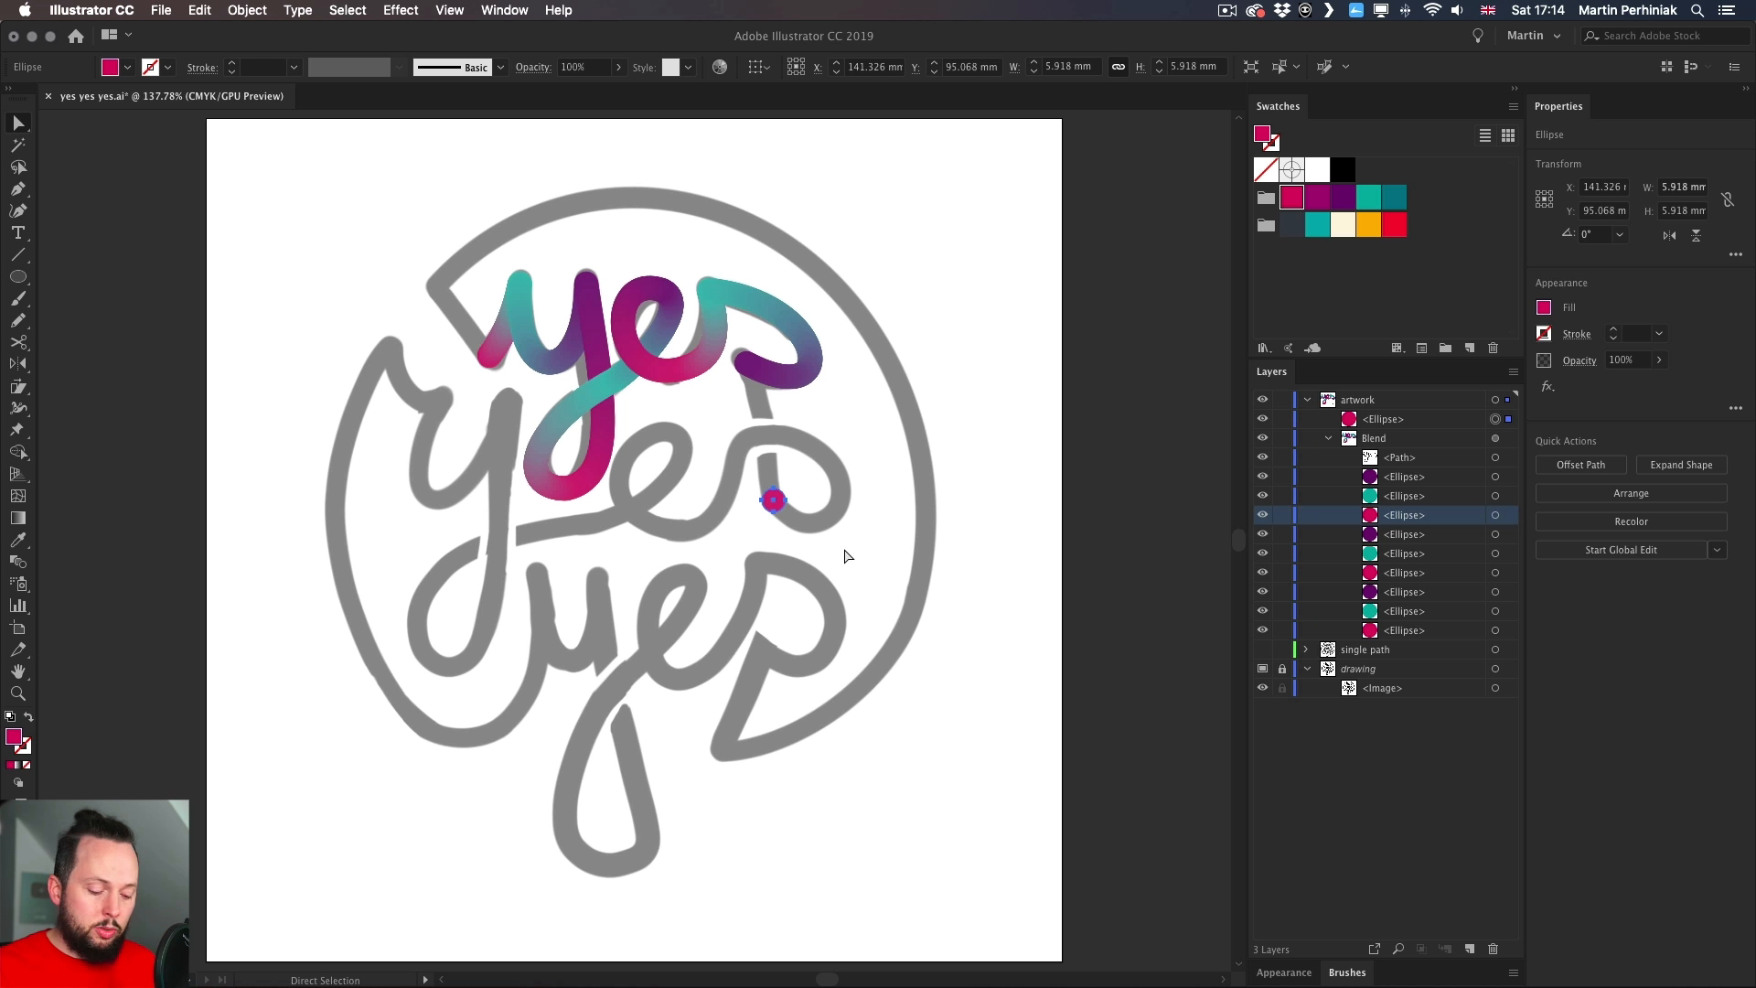
key("v")
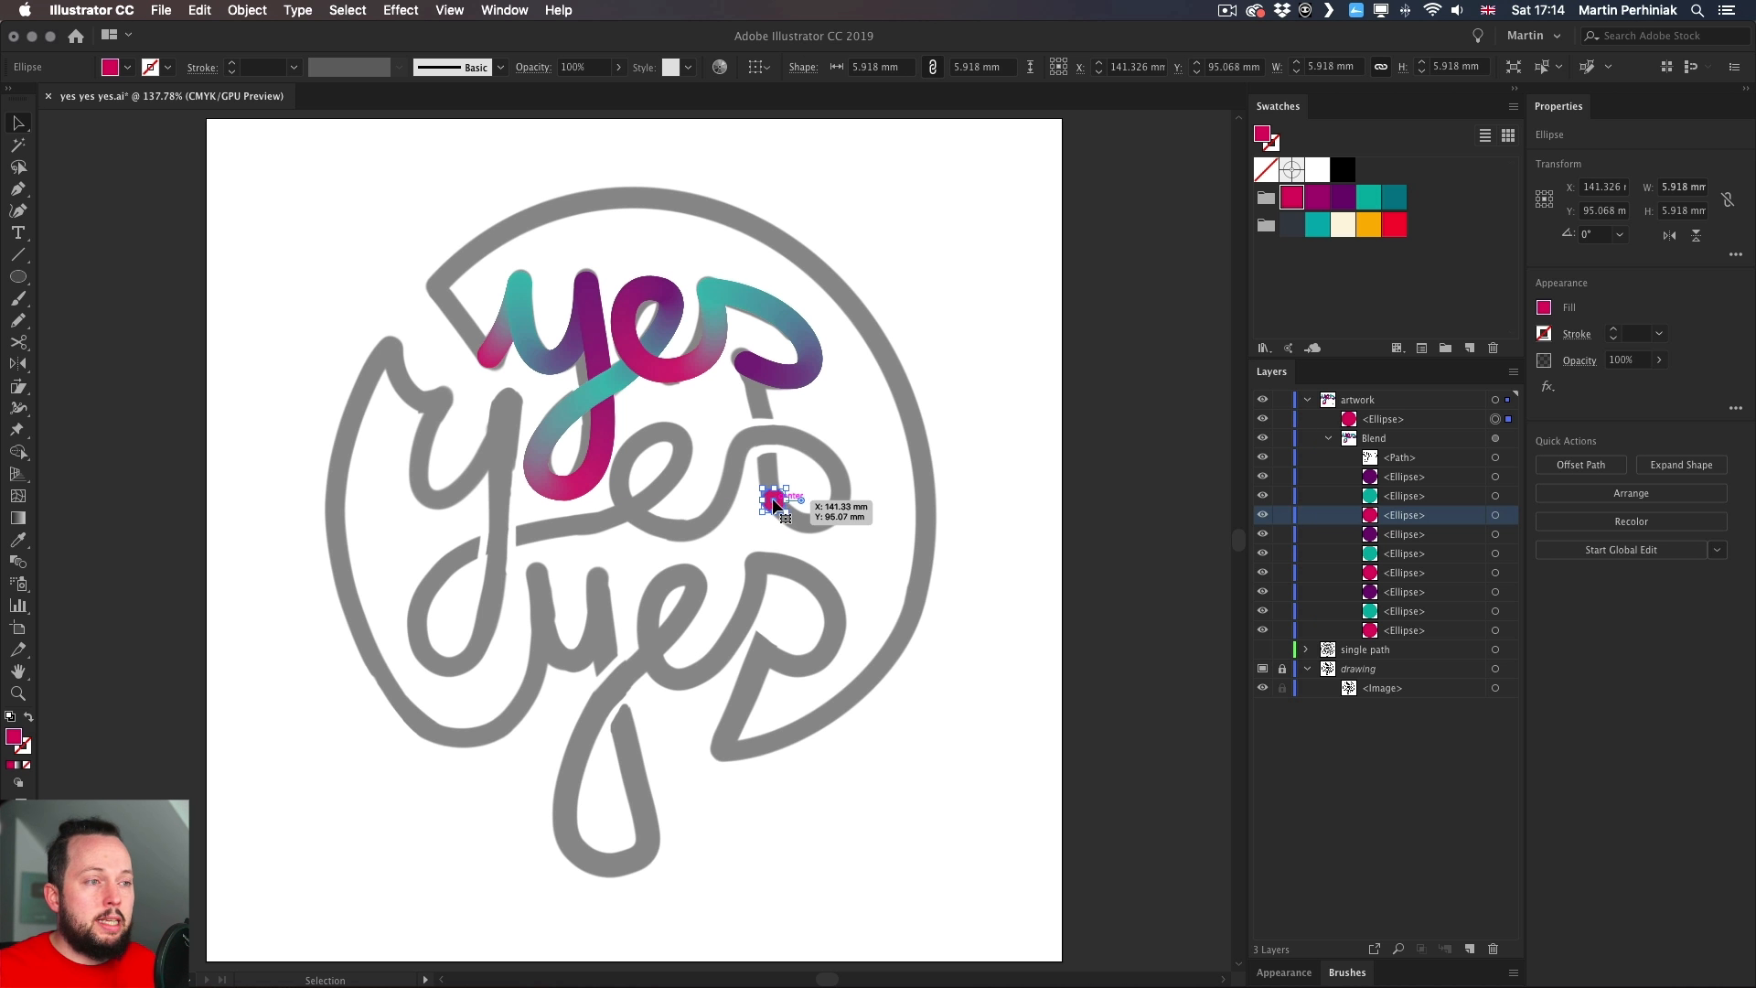
left_click_drag(773, 503, 671, 538)
left_click_drag(672, 535, 386, 345)
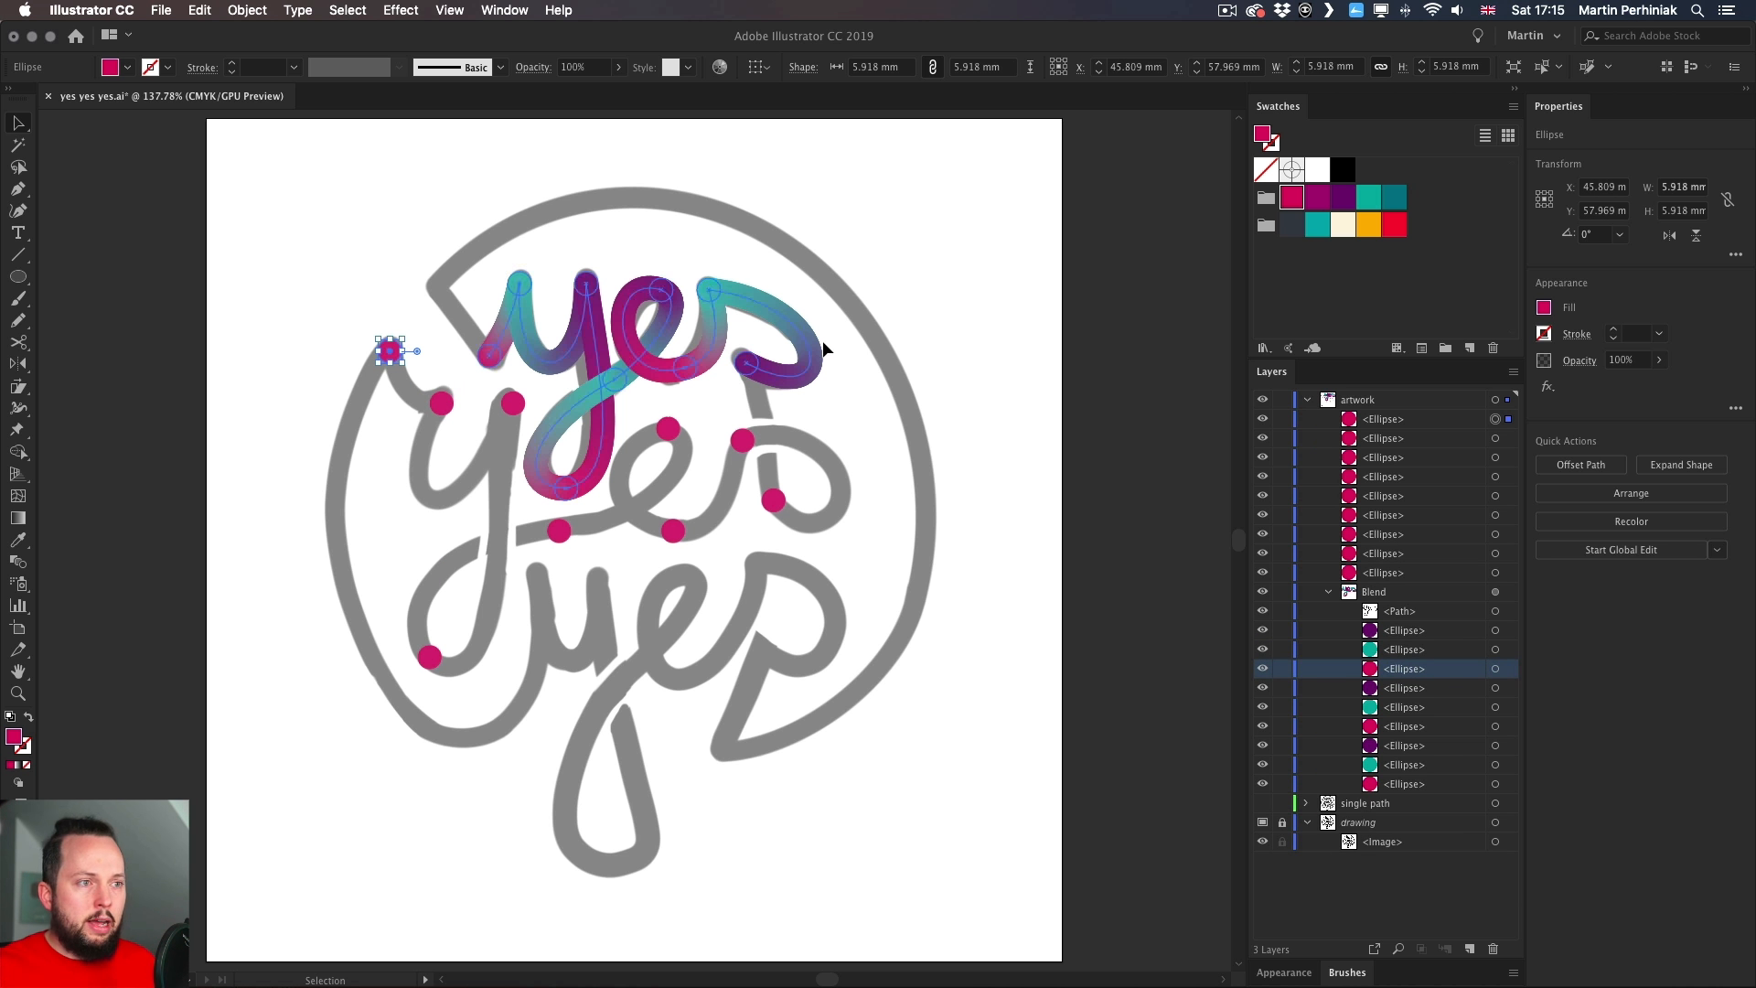
- Fill the circle at the top of the second word's s with teal and the one at the base of its e with purple
left_click(741, 436)
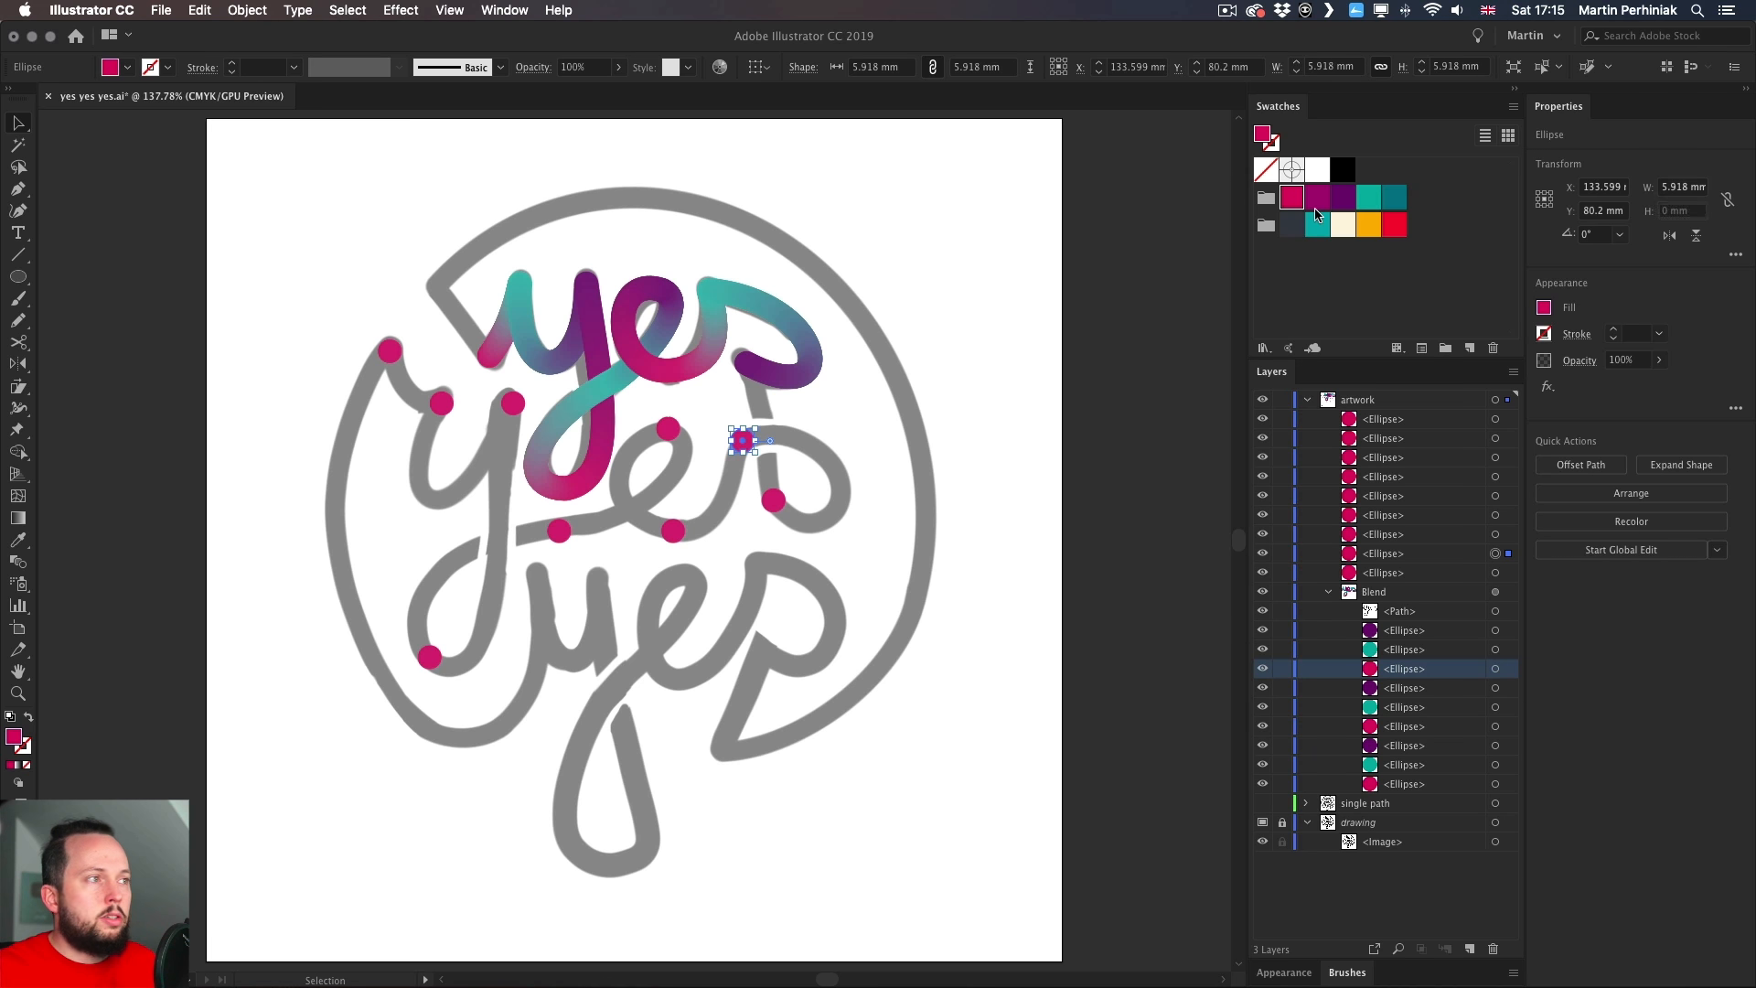
left_click(1376, 203)
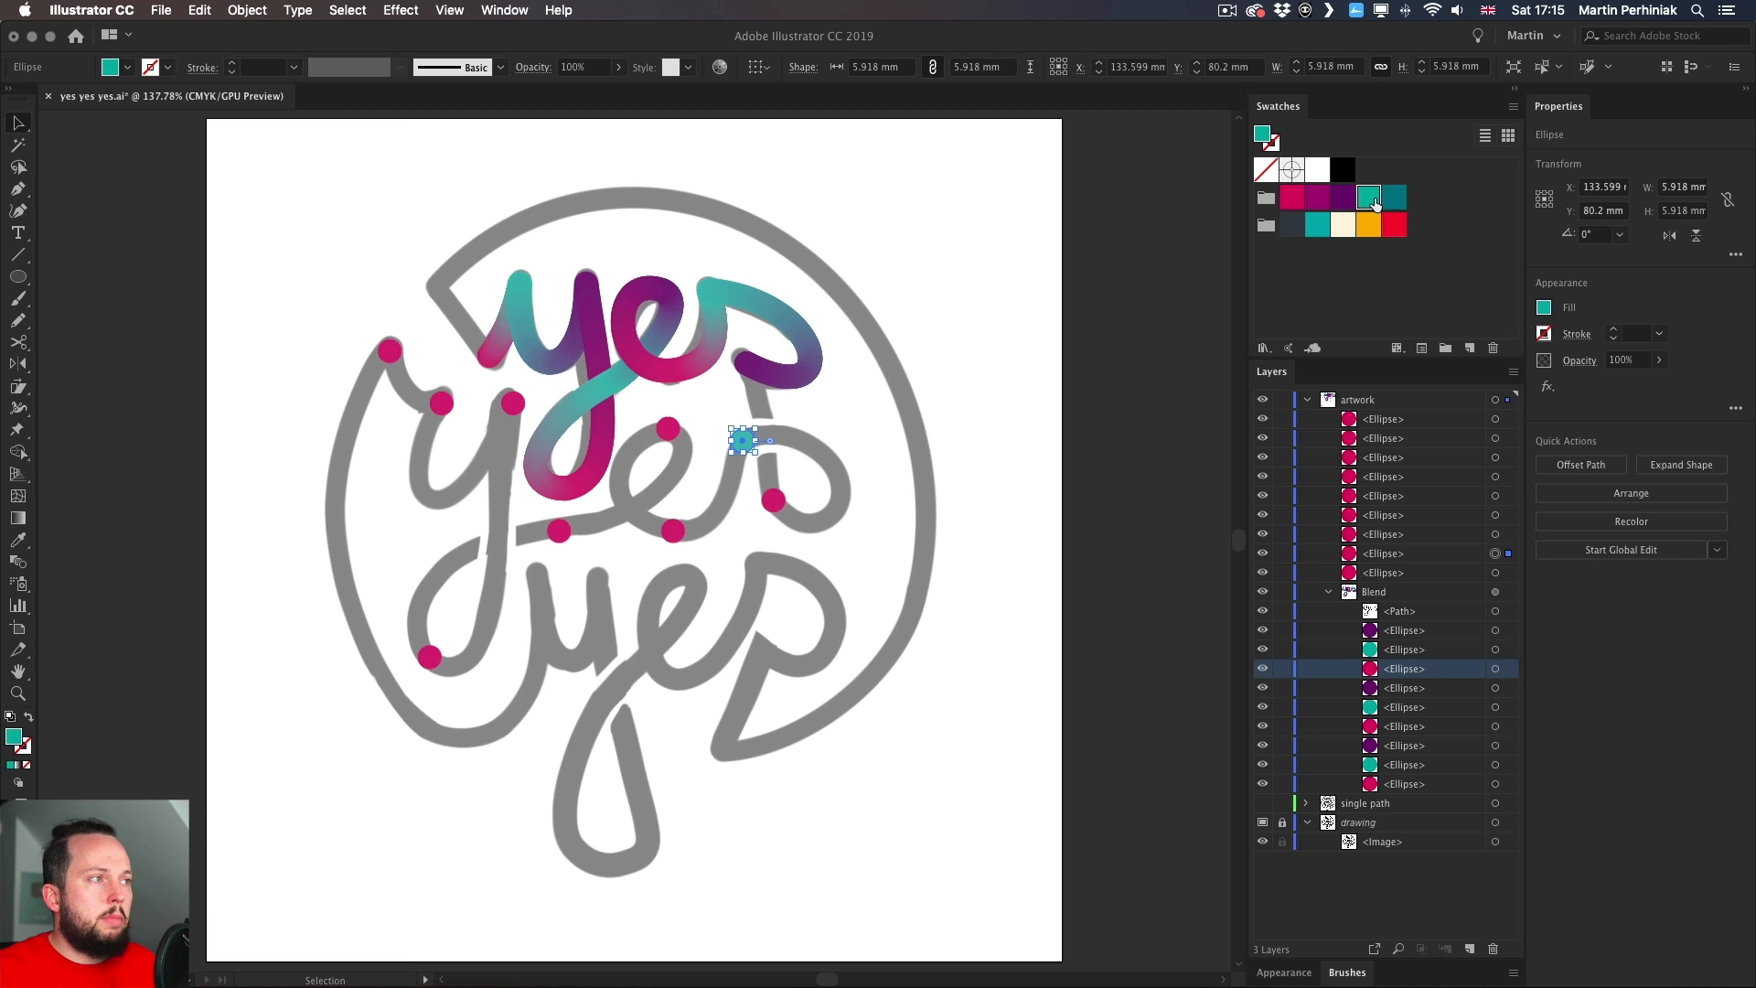
left_click(673, 530)
left_click(1342, 197)
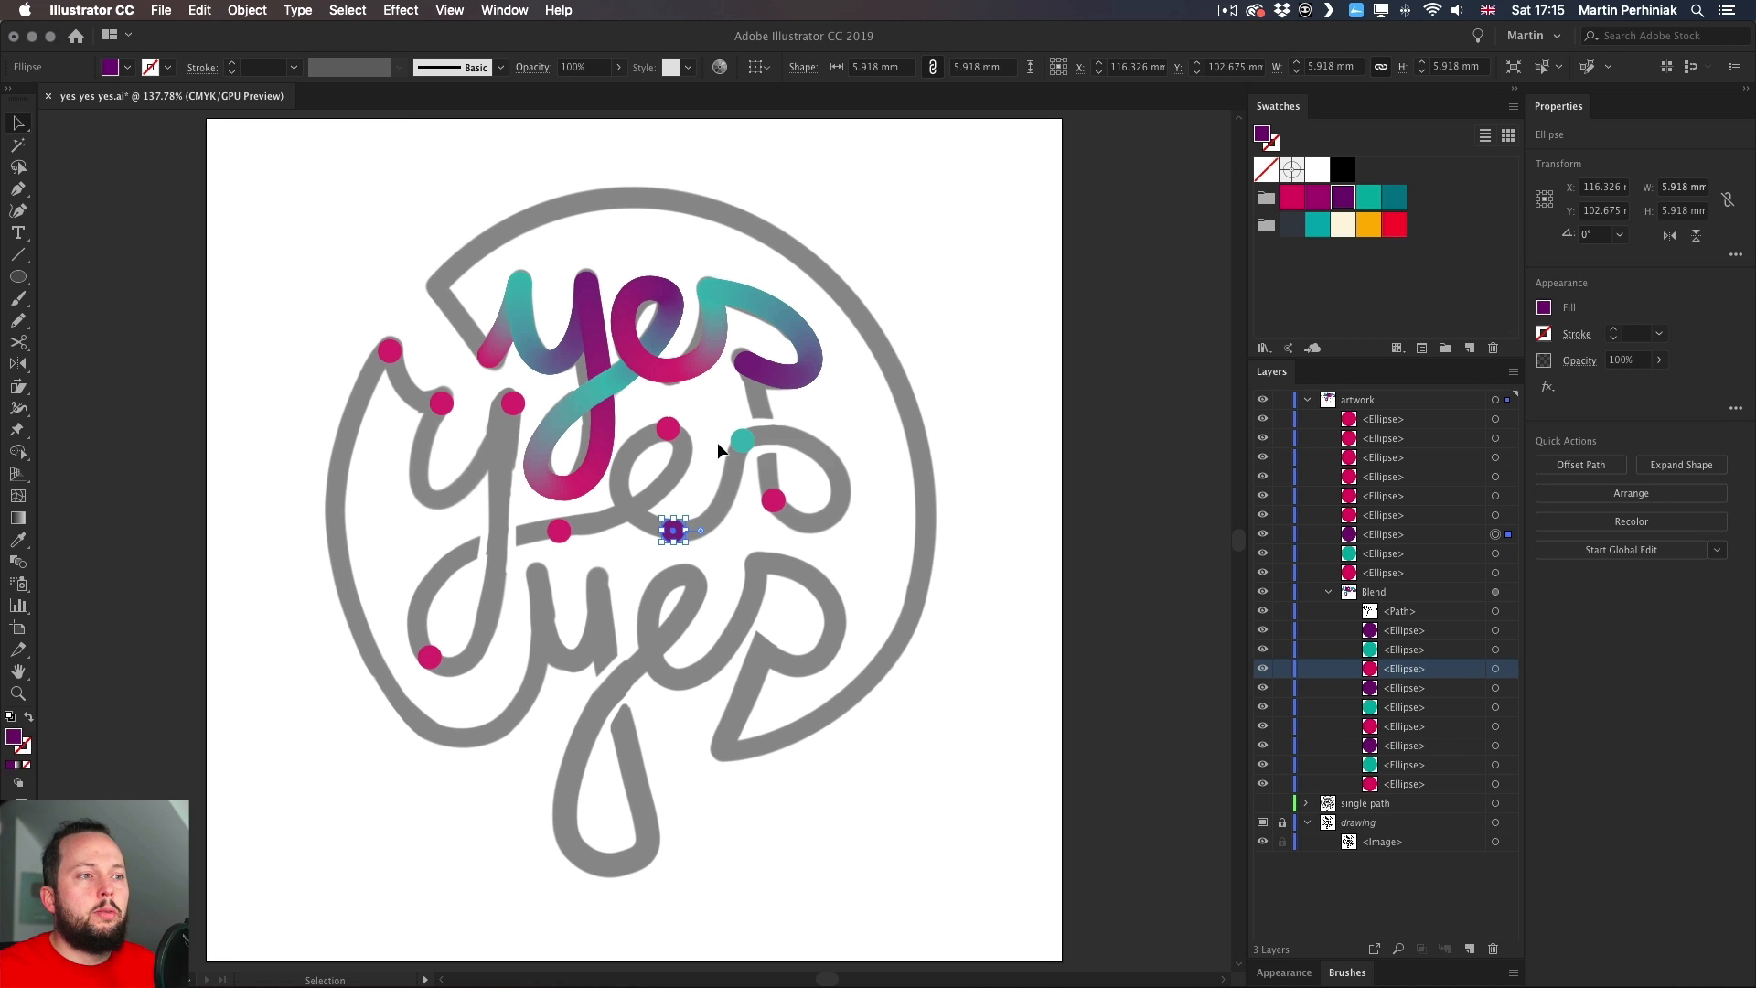
- Fill the circles on the second e's entry stroke and at the y's first peak with teal
left_click(559, 530)
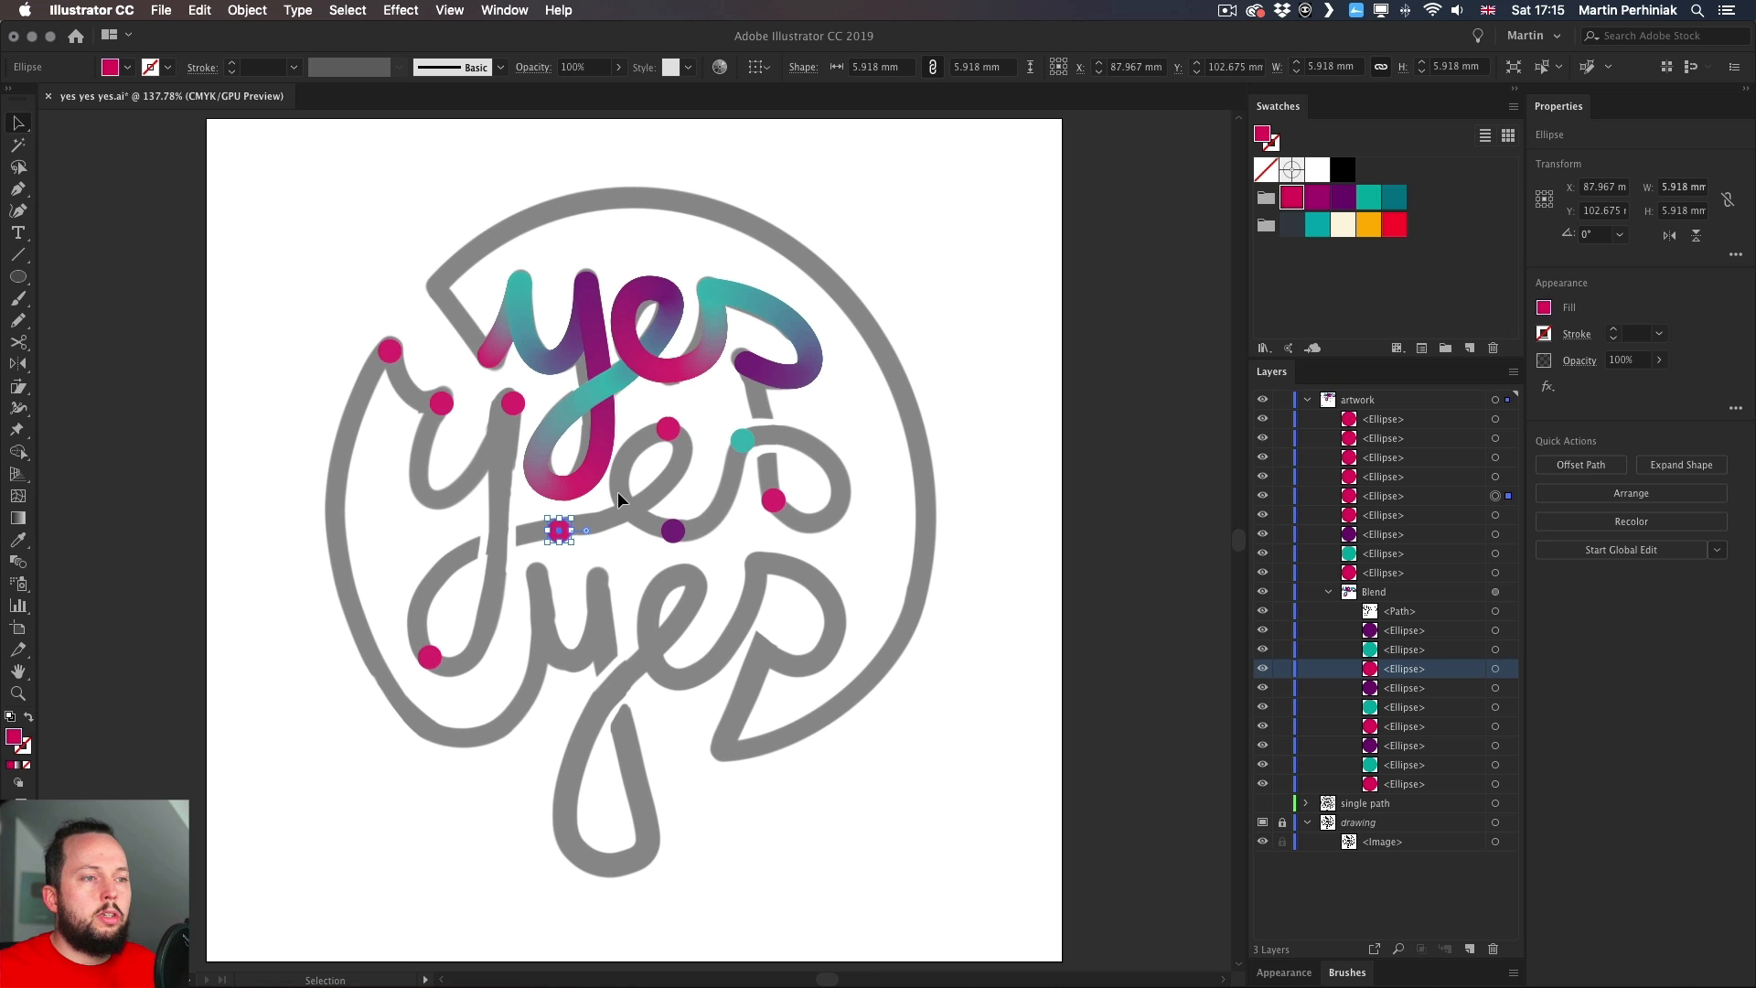
left_click(442, 402, "shift")
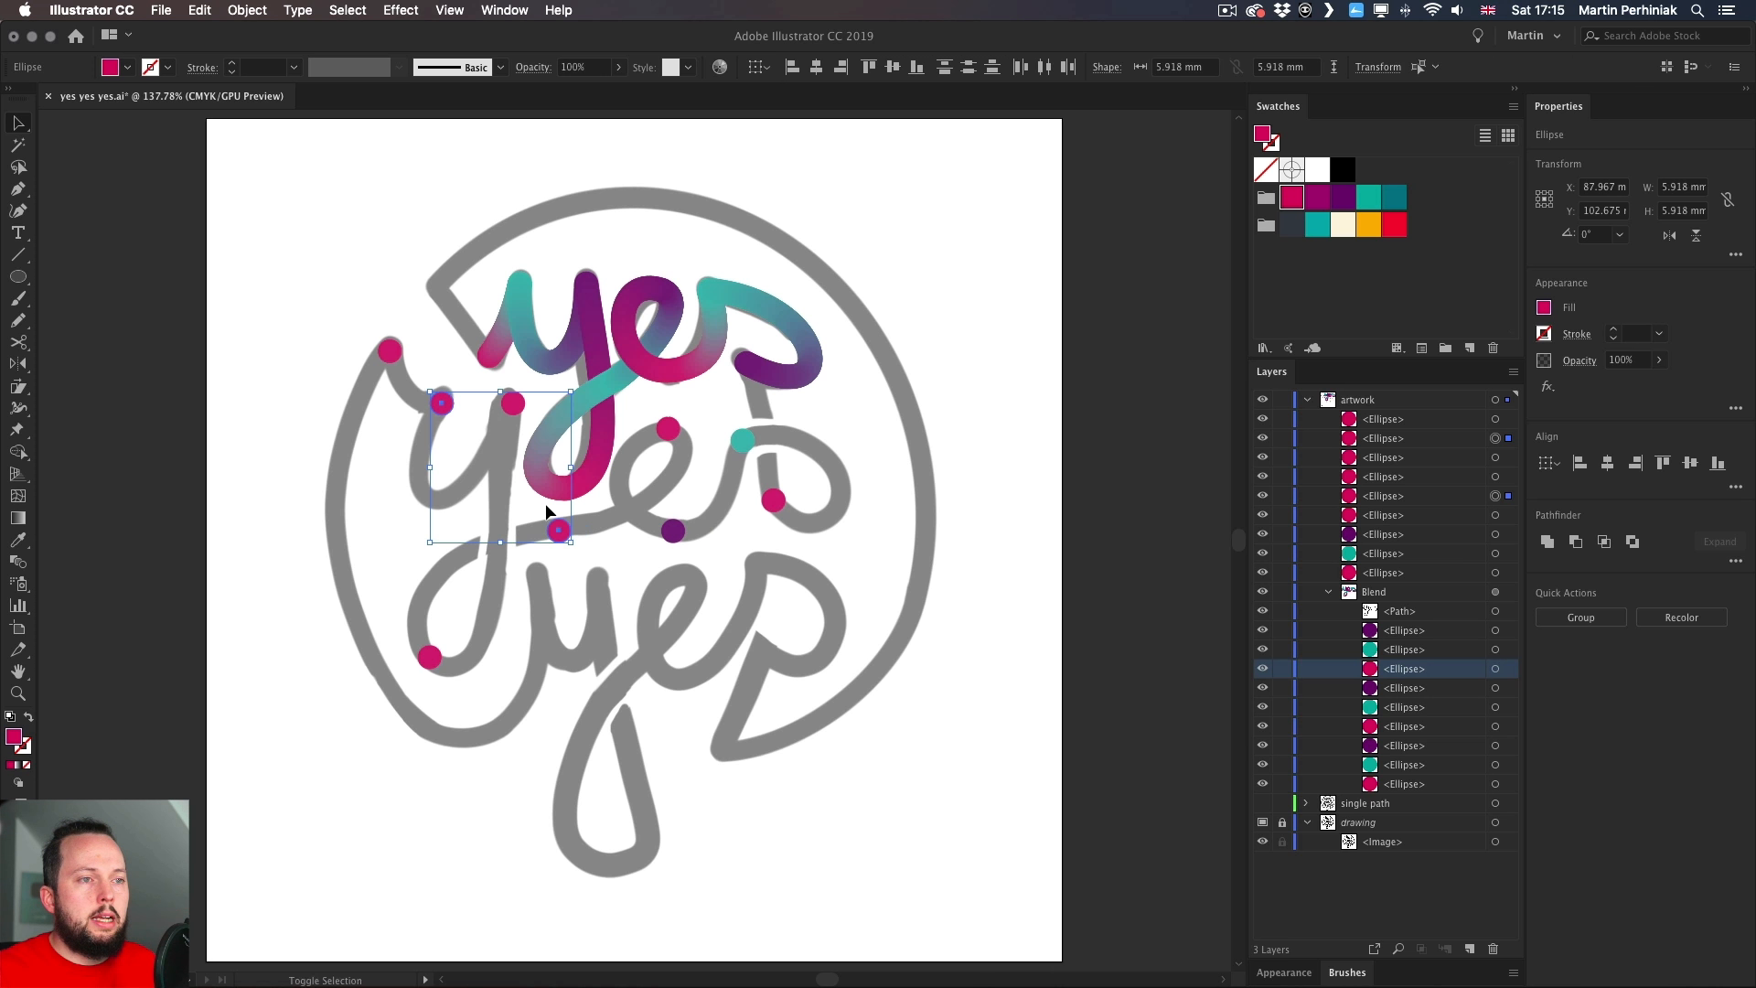
left_click(1369, 200)
left_click(556, 578)
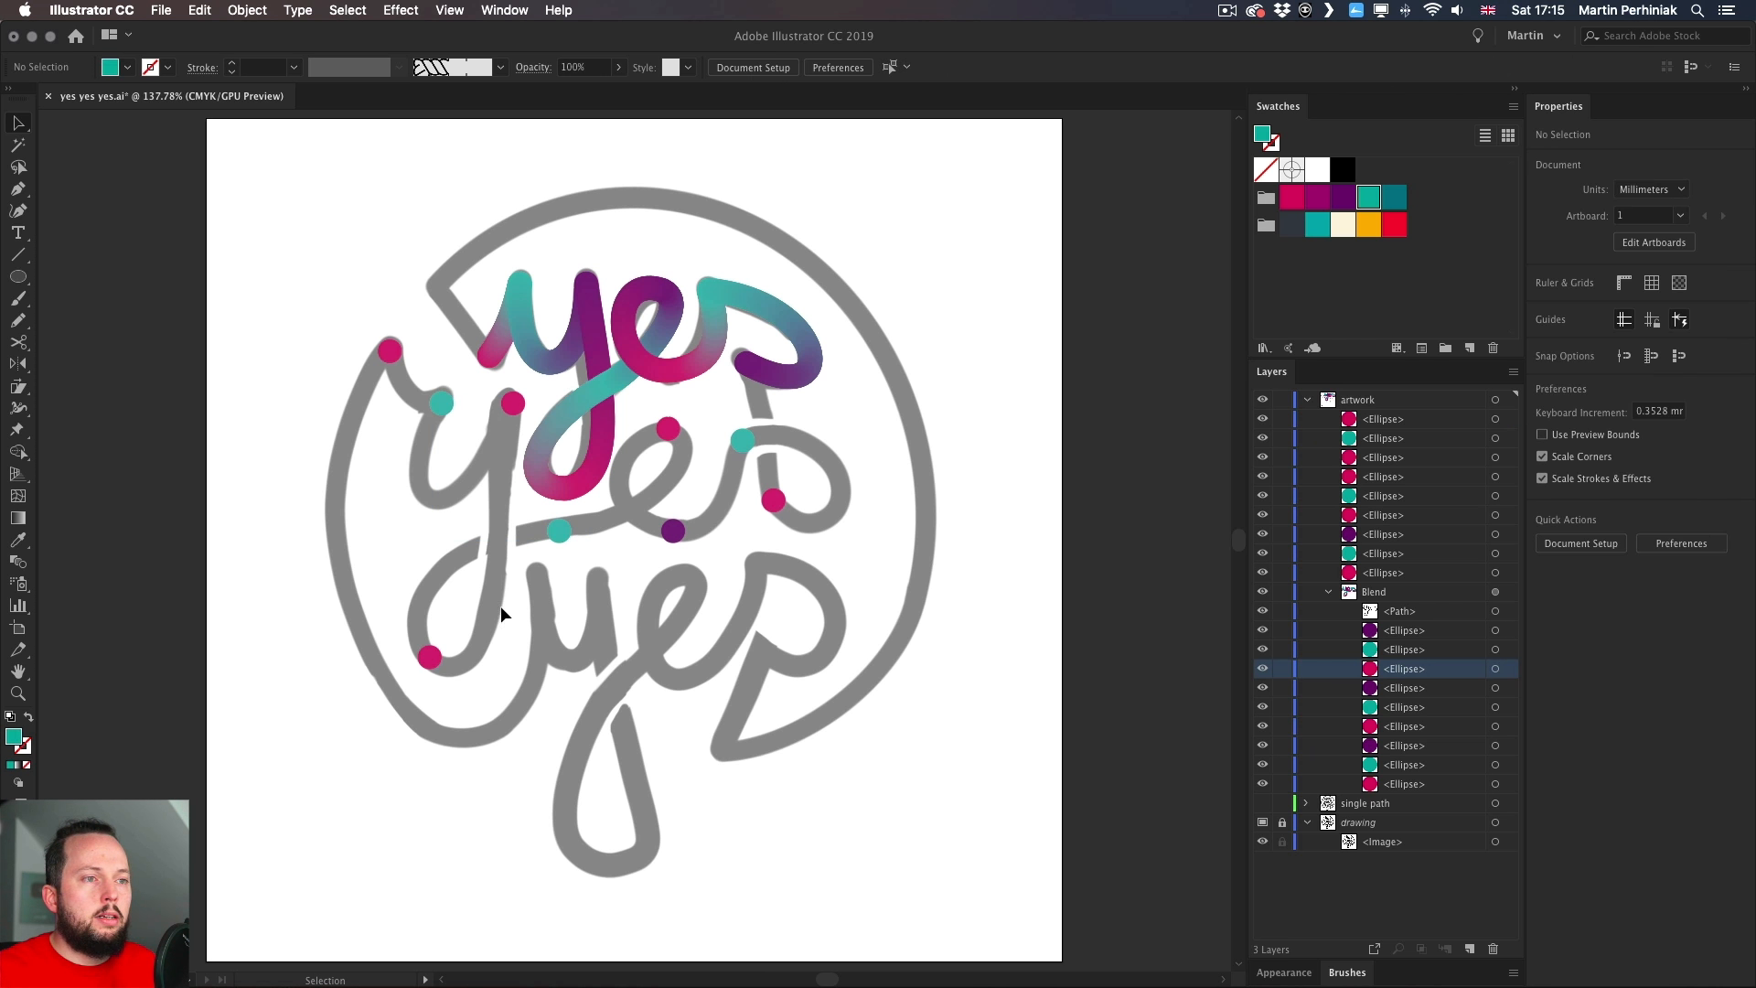
- Fill the circles at the bottom of the second y's descender and at the tip of its lead-in stroke with purple
left_click(434, 663)
left_click(1343, 198)
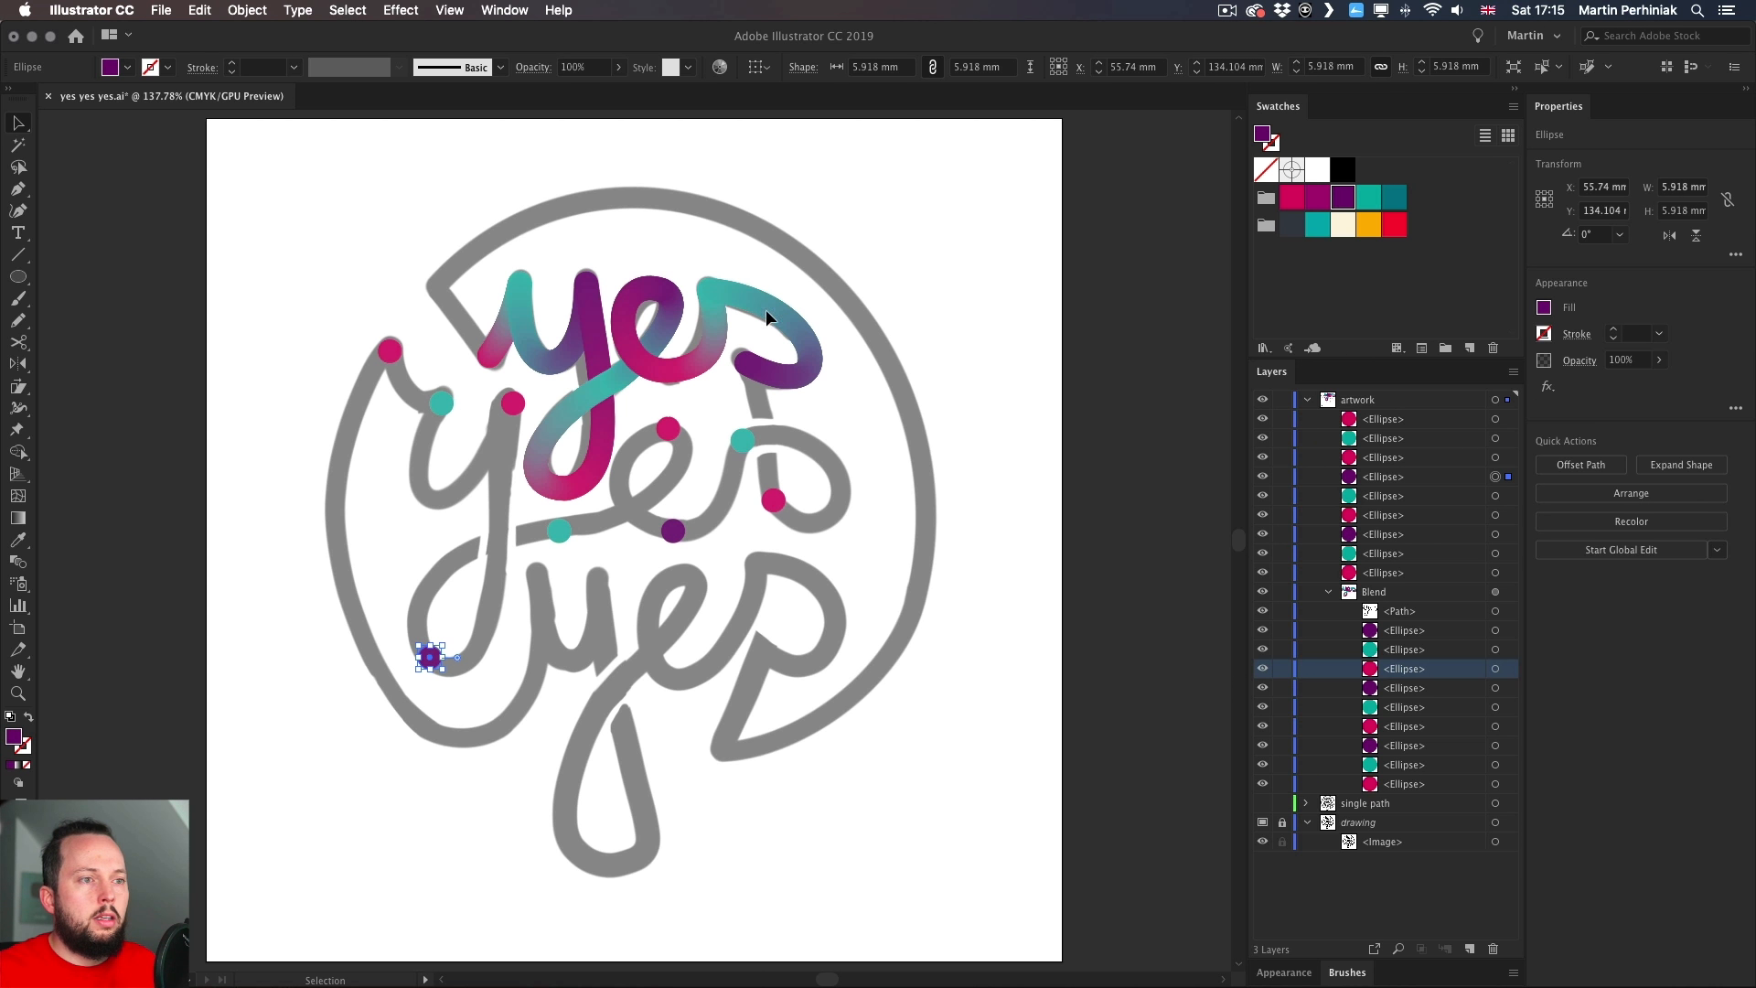
left_click(391, 349)
left_click(1342, 197)
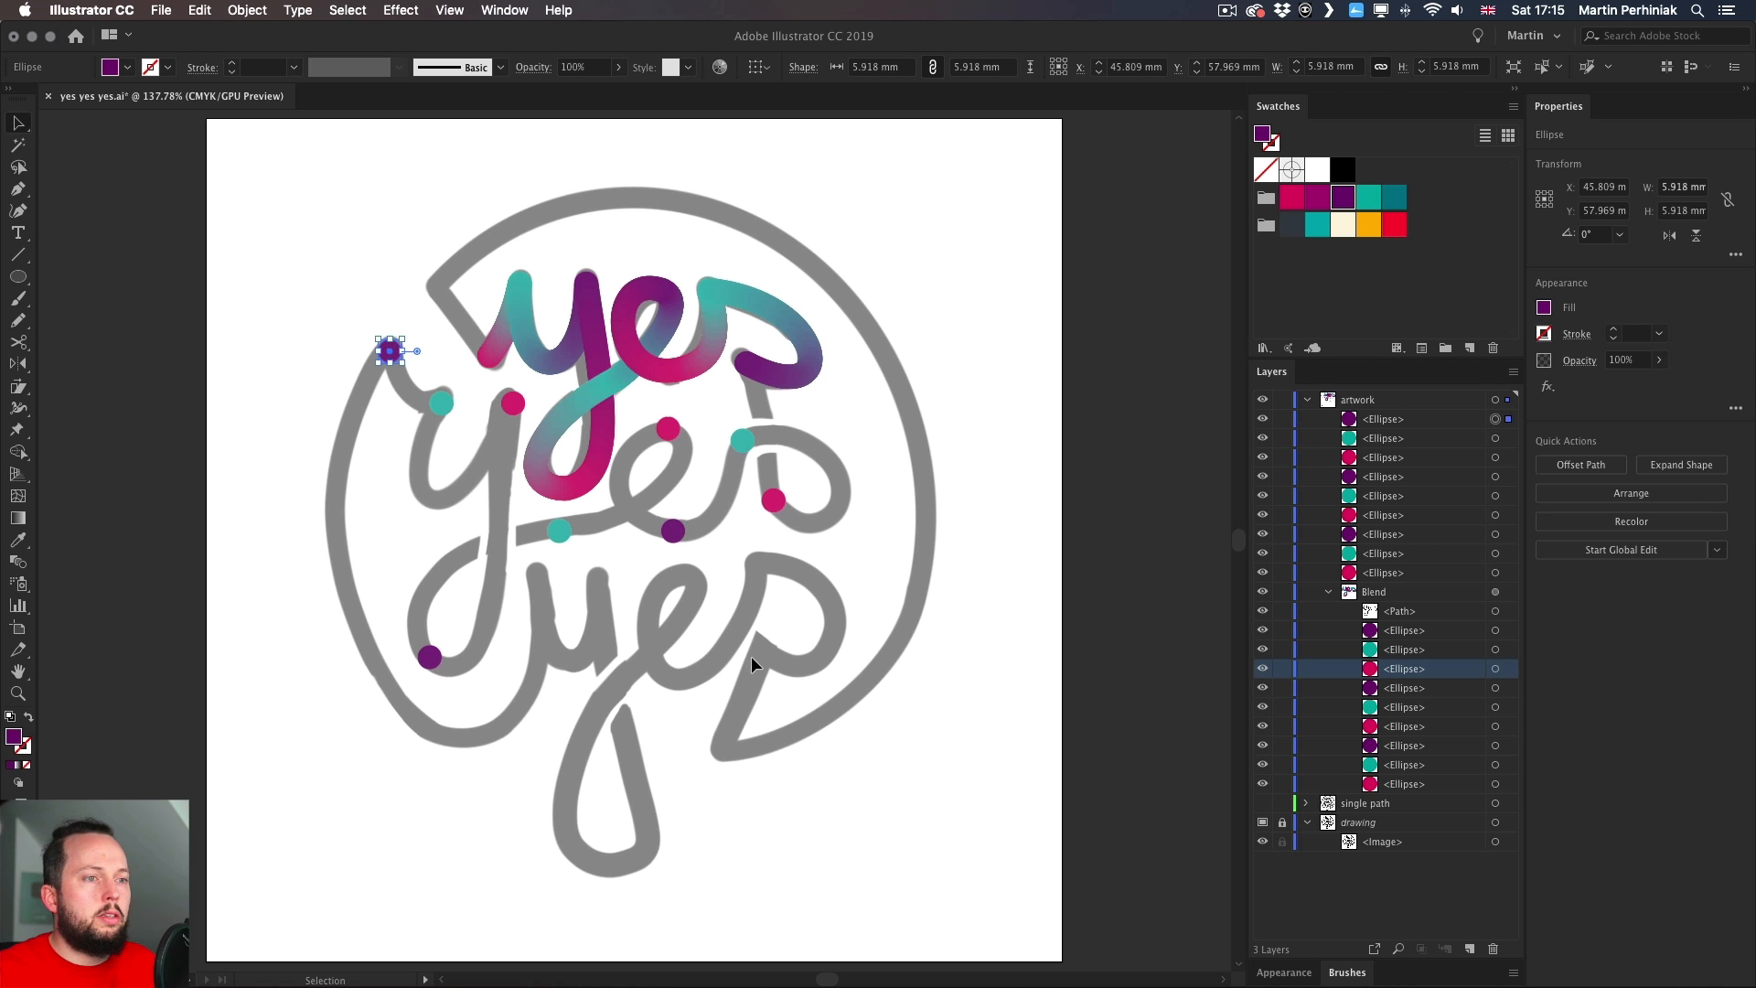
left_click(787, 622)
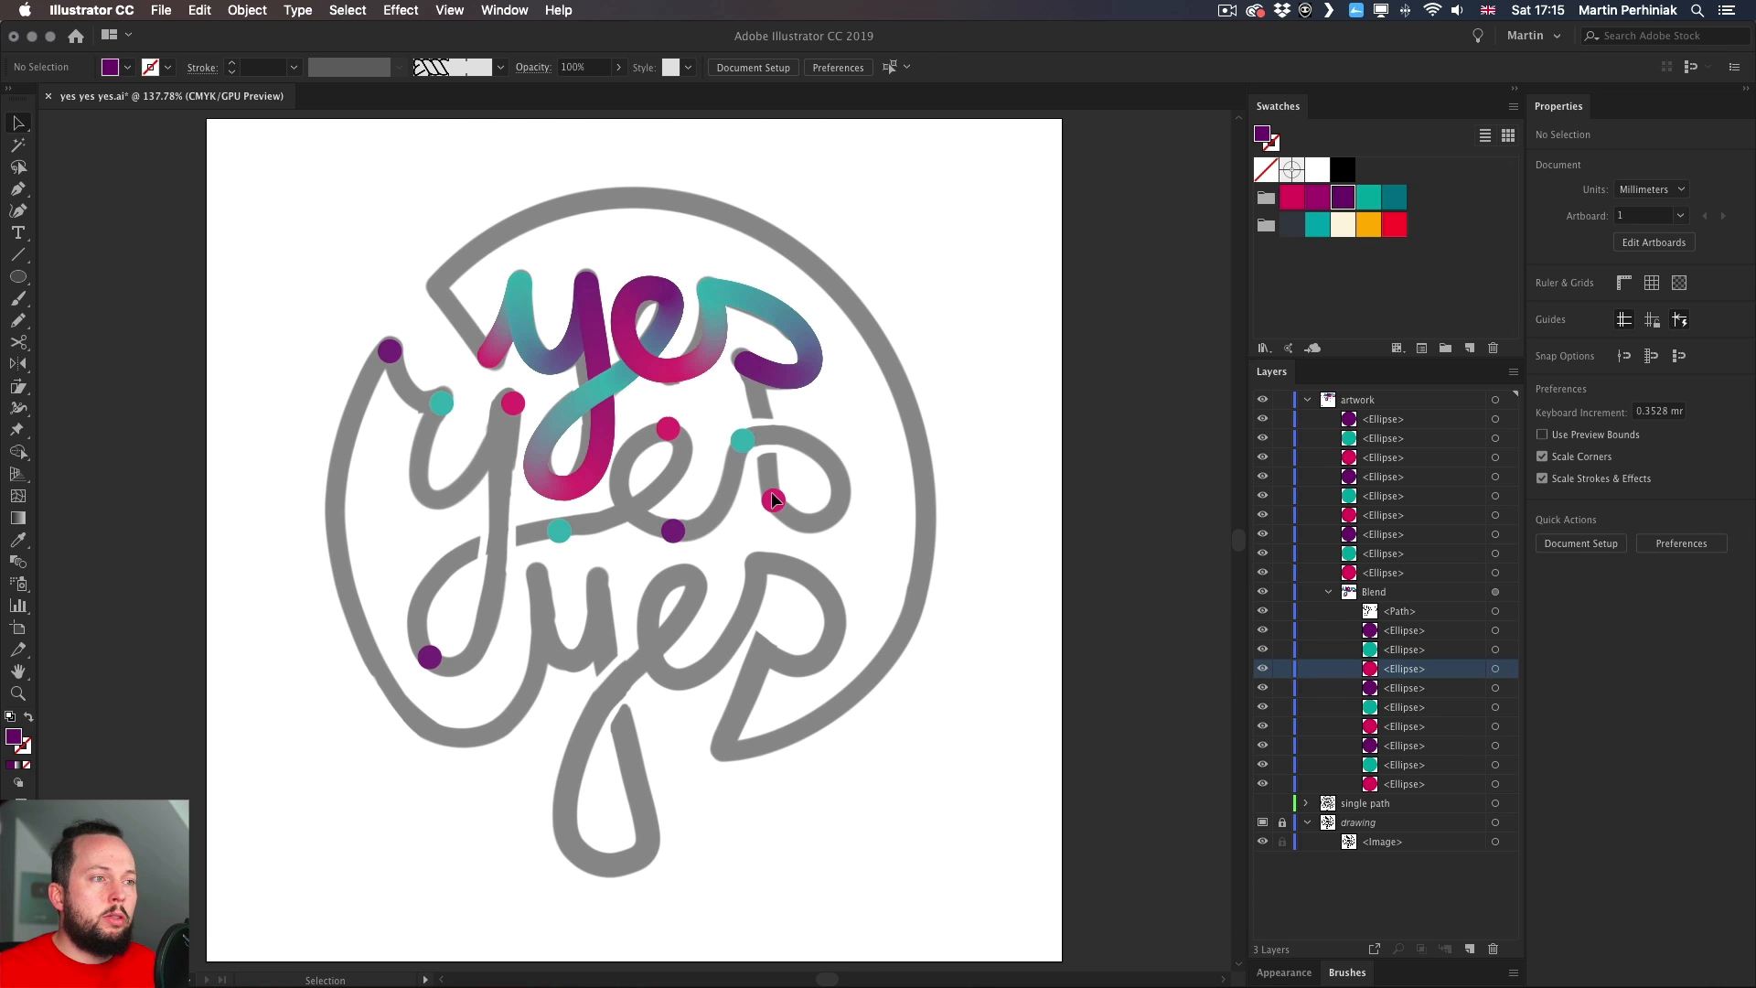
- Copy the magenta circle onto the end of the first word's s, fill the copy with purple and lock the first word's blend
left_click_drag(772, 502, 754, 368)
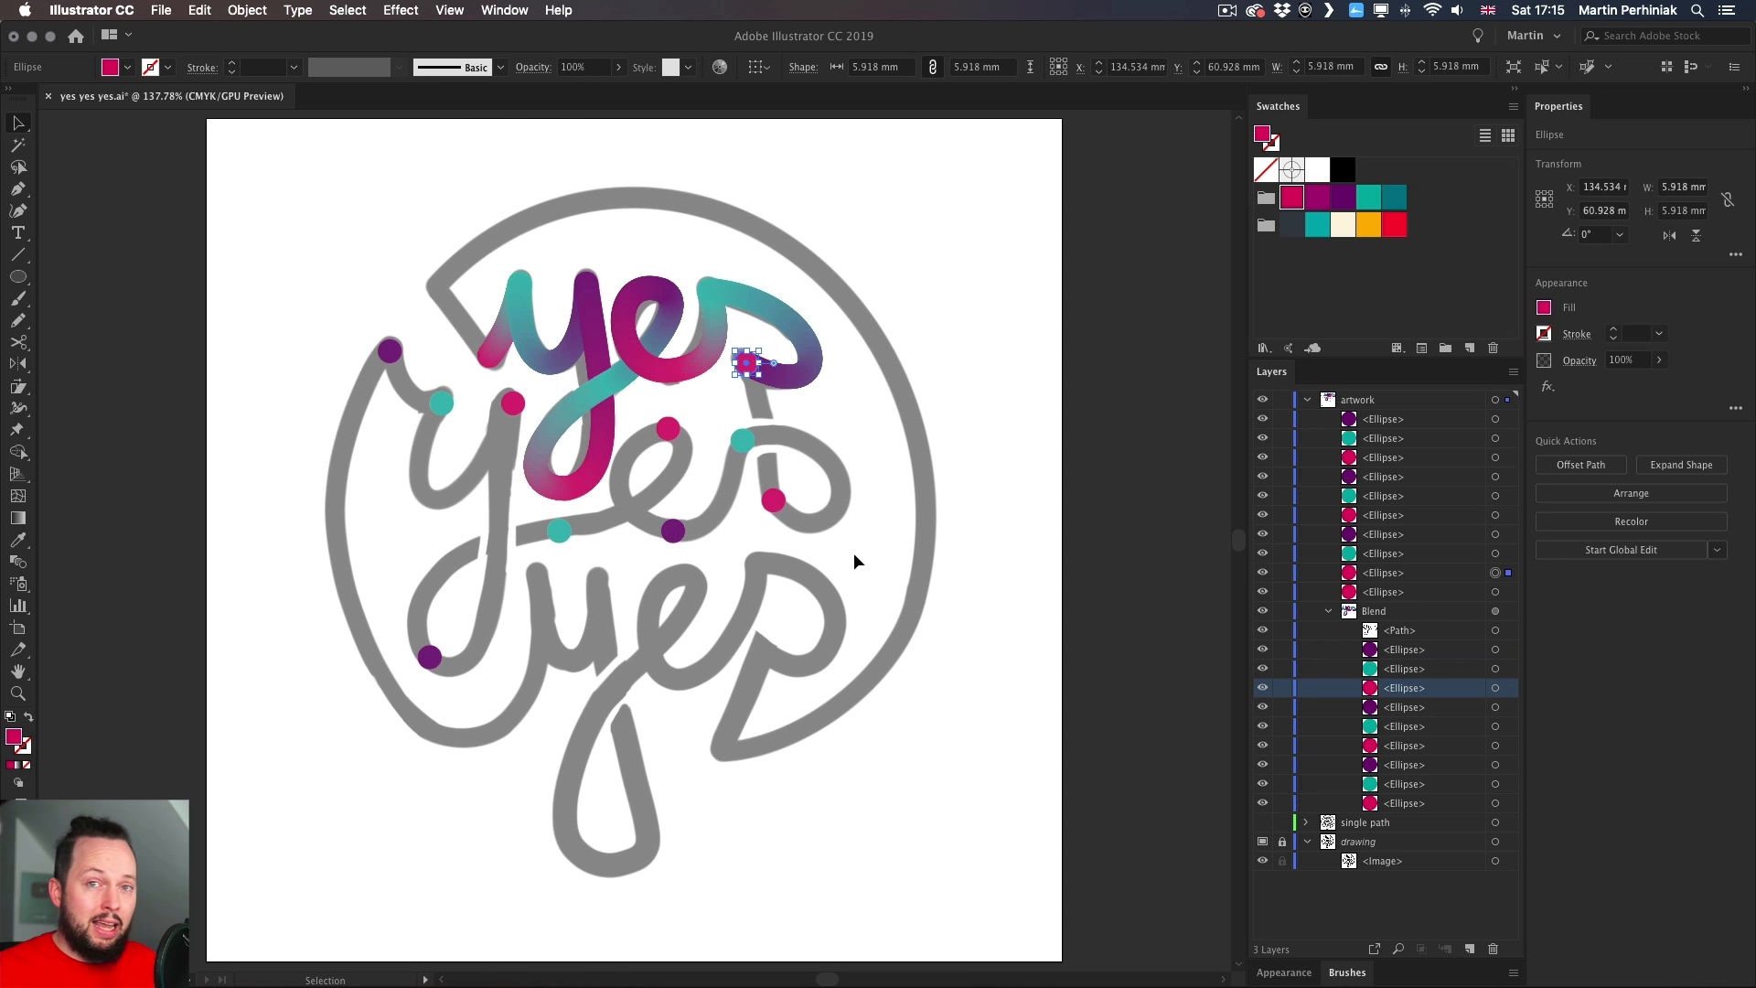
left_click(1343, 197)
left_click(926, 423)
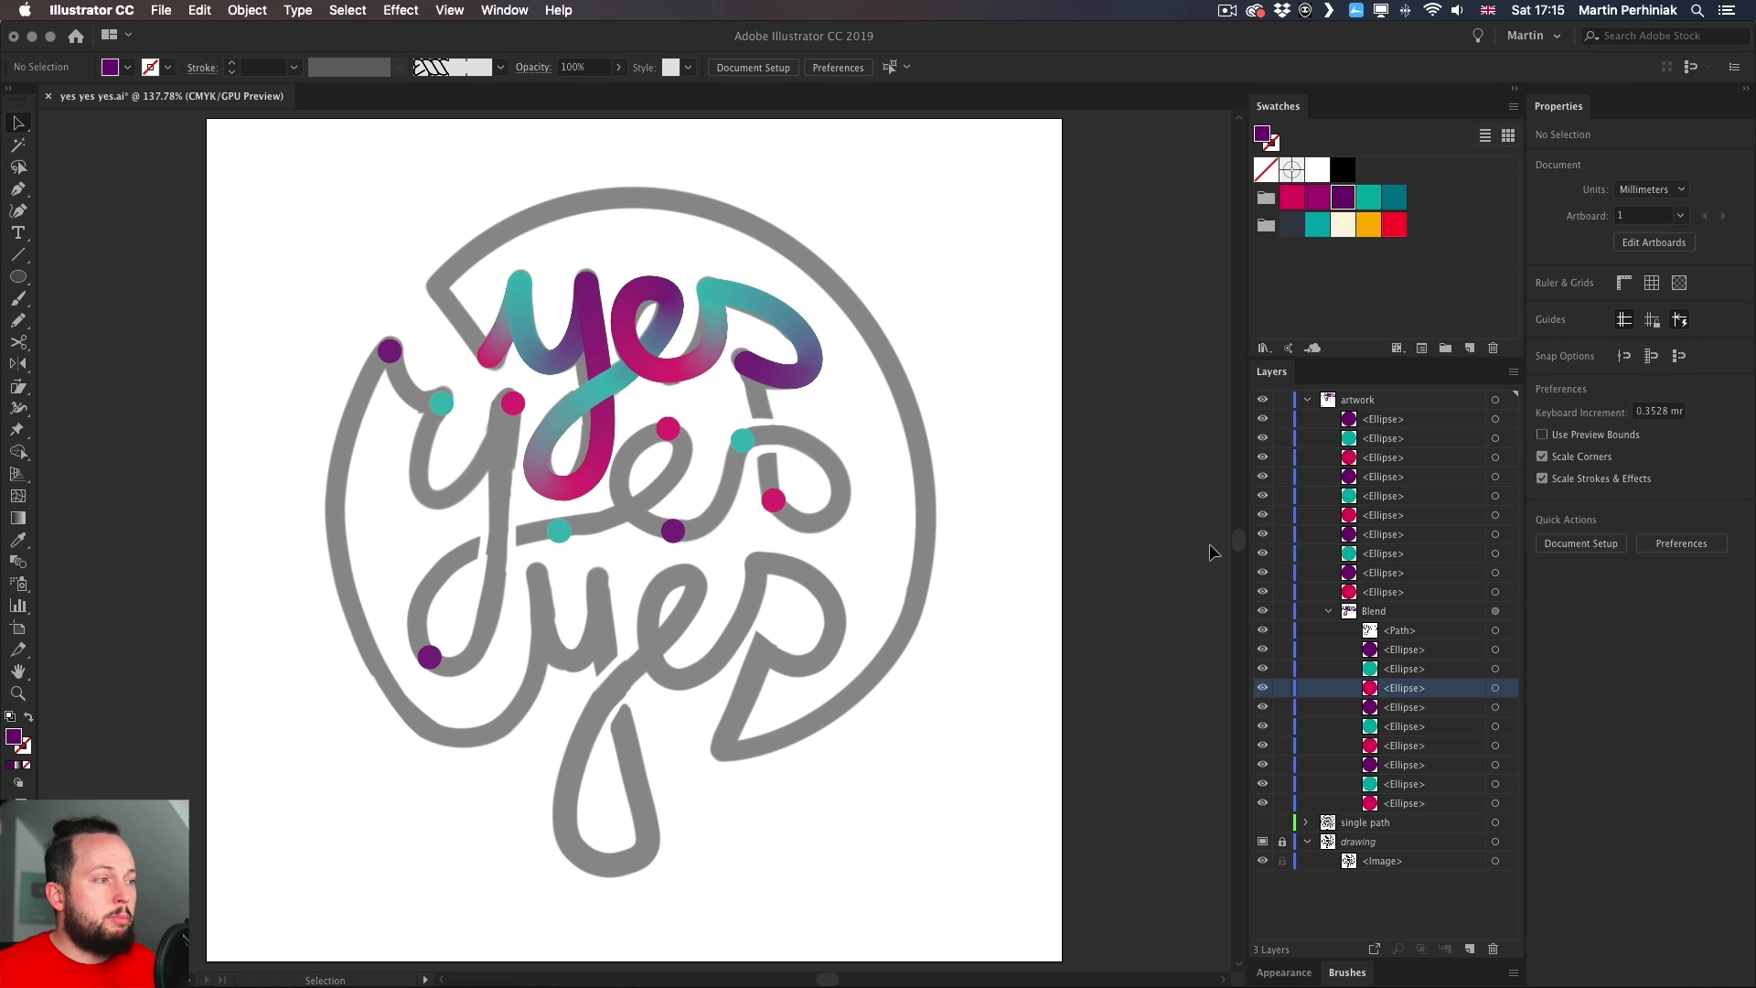
left_click(1282, 611)
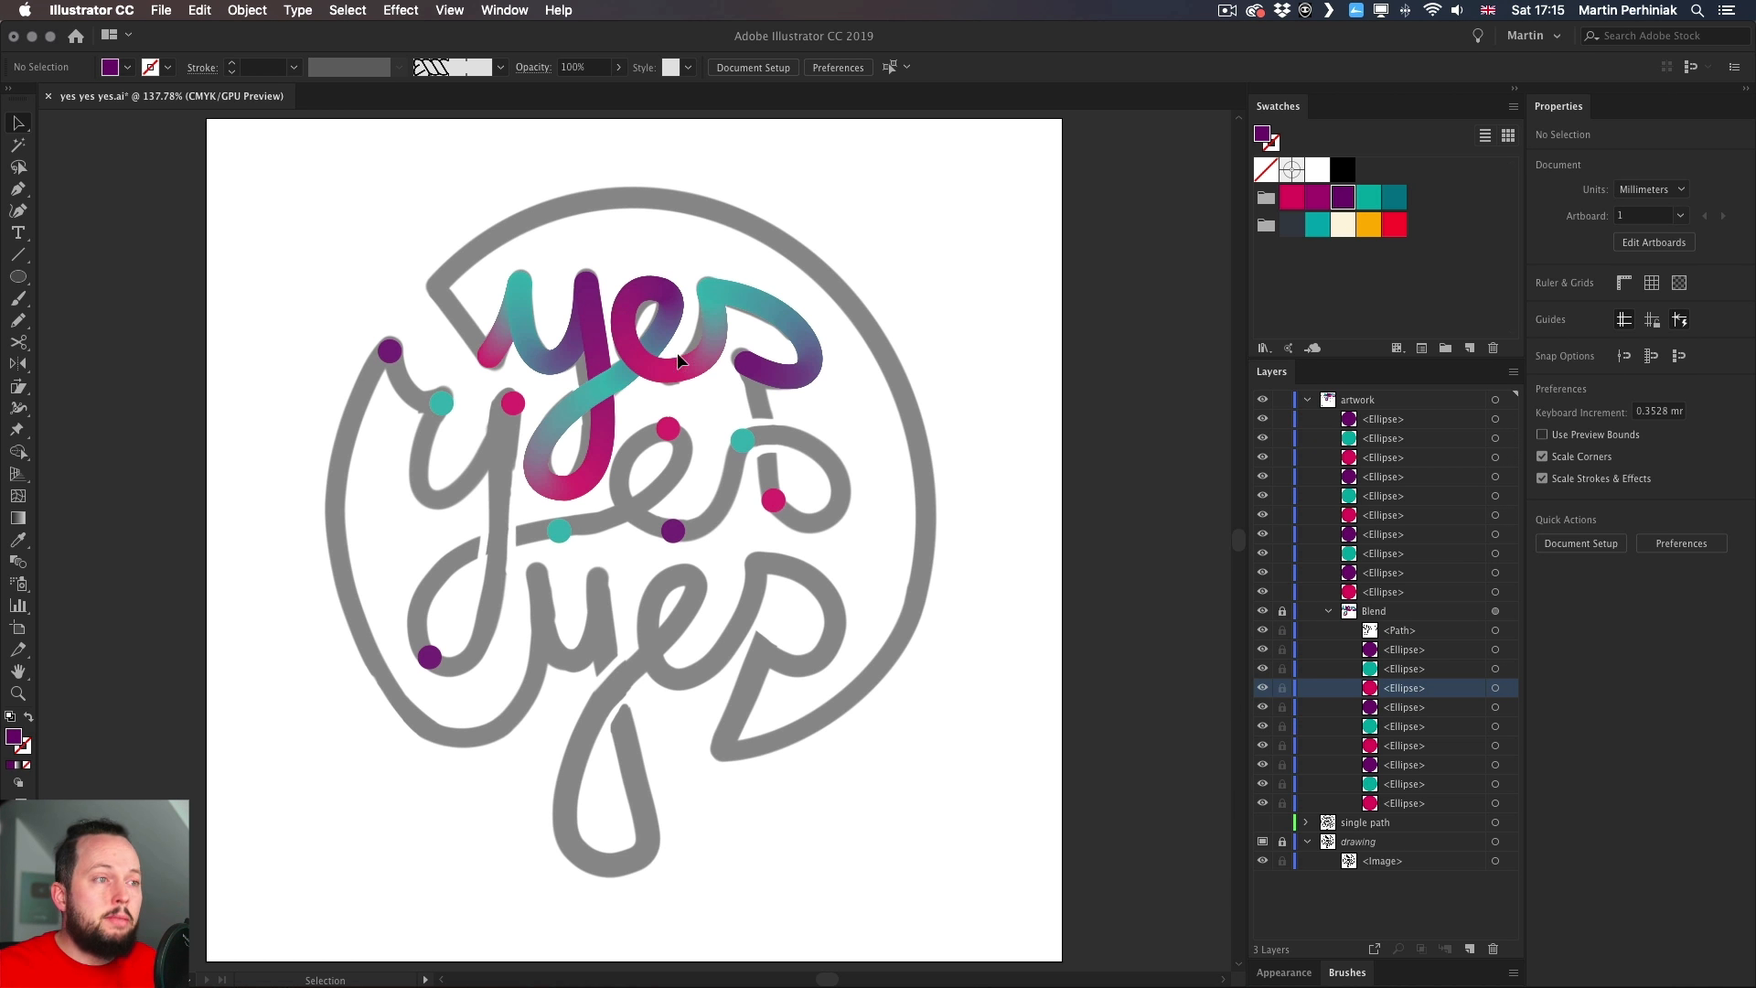
- Blend the ten loose circles in order, from the end of the first word's s through the second word to the y's lead-in tip
key("w")
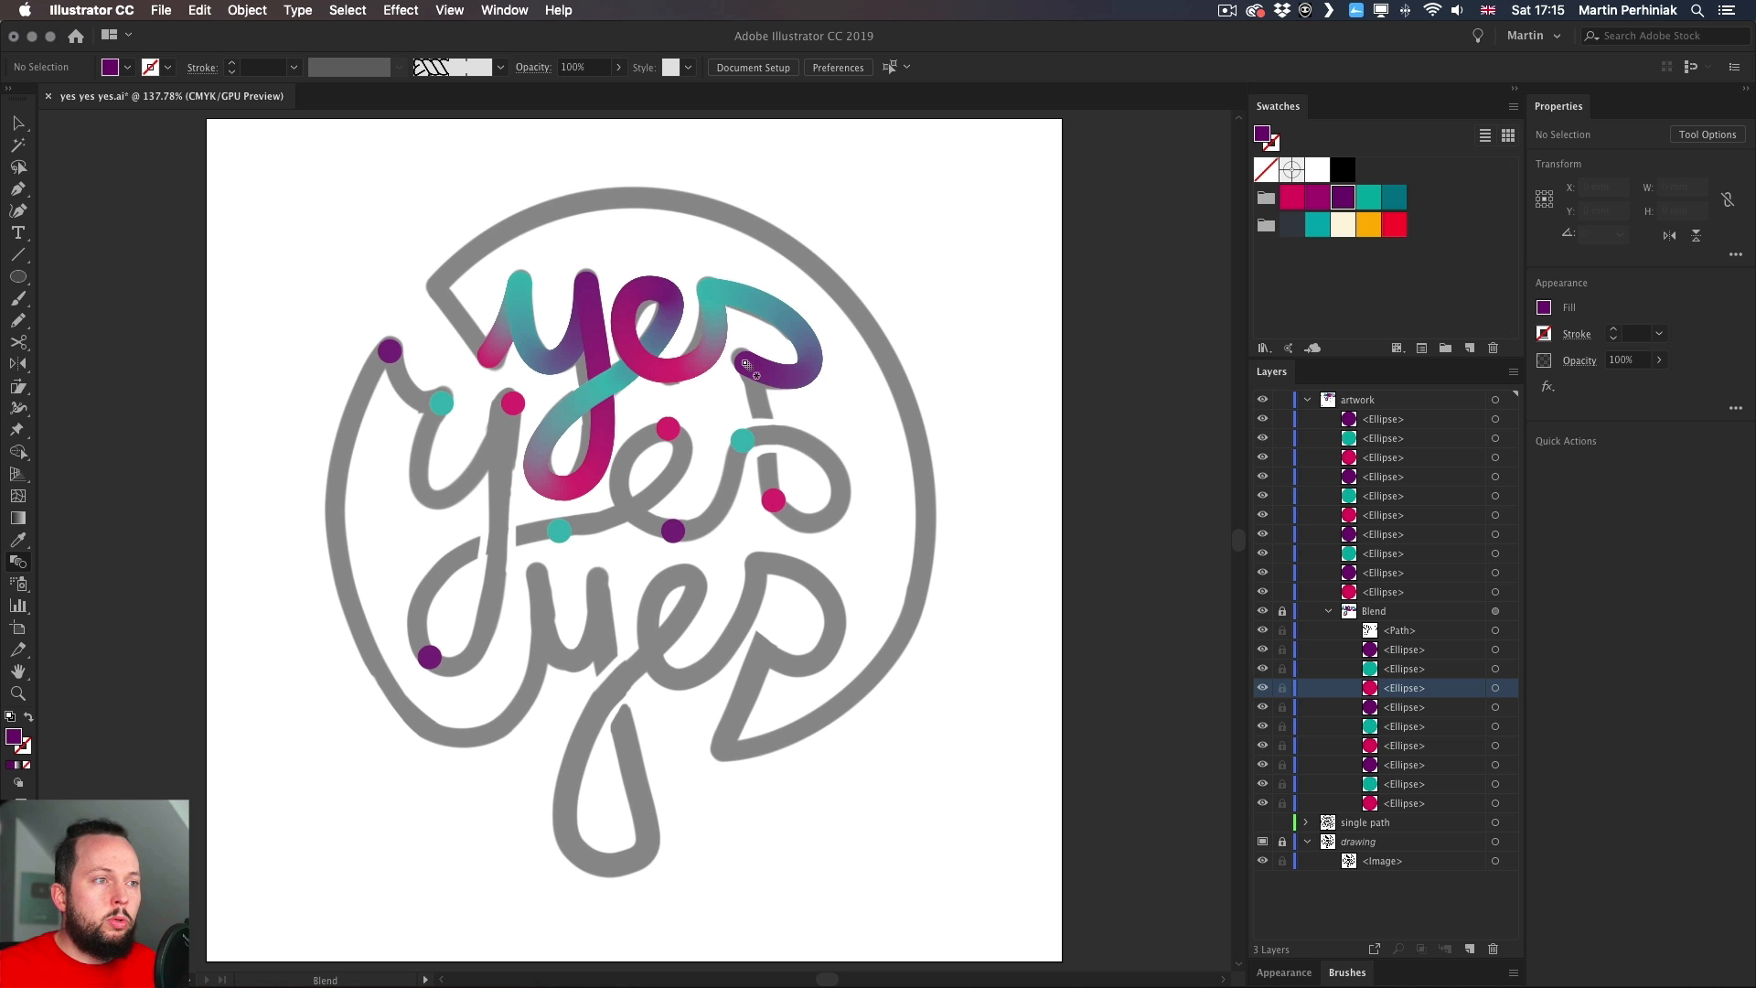
left_click(776, 503)
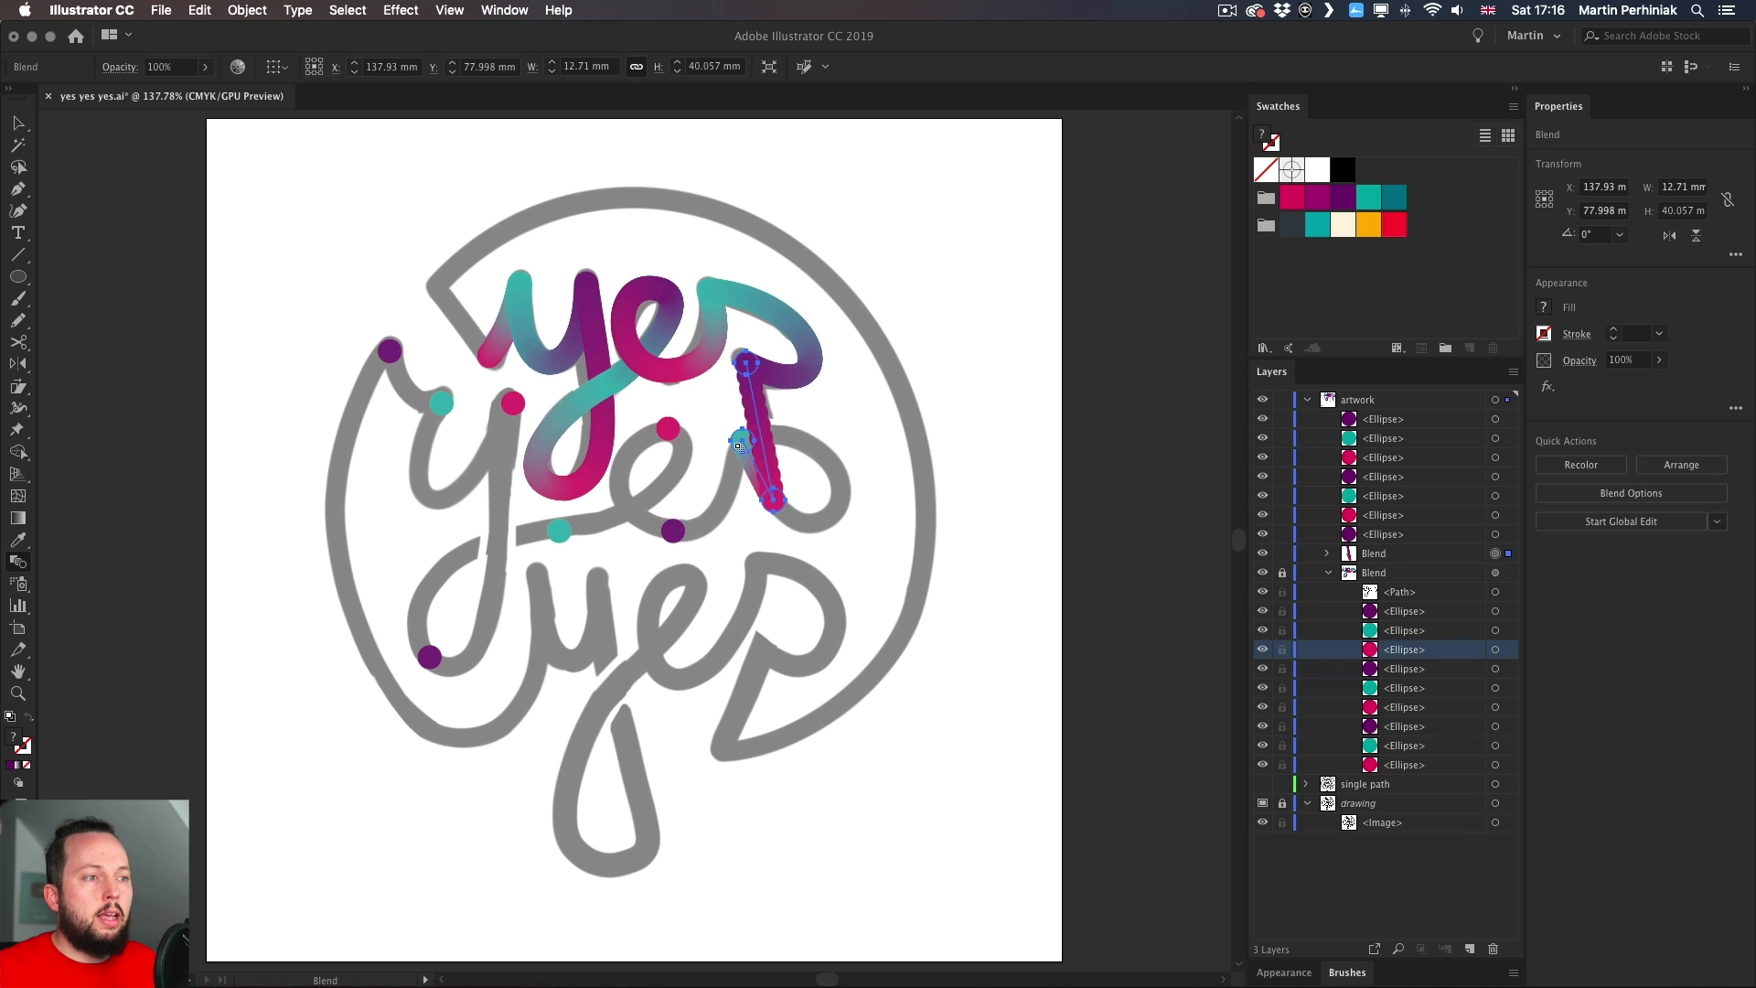
left_click(679, 532)
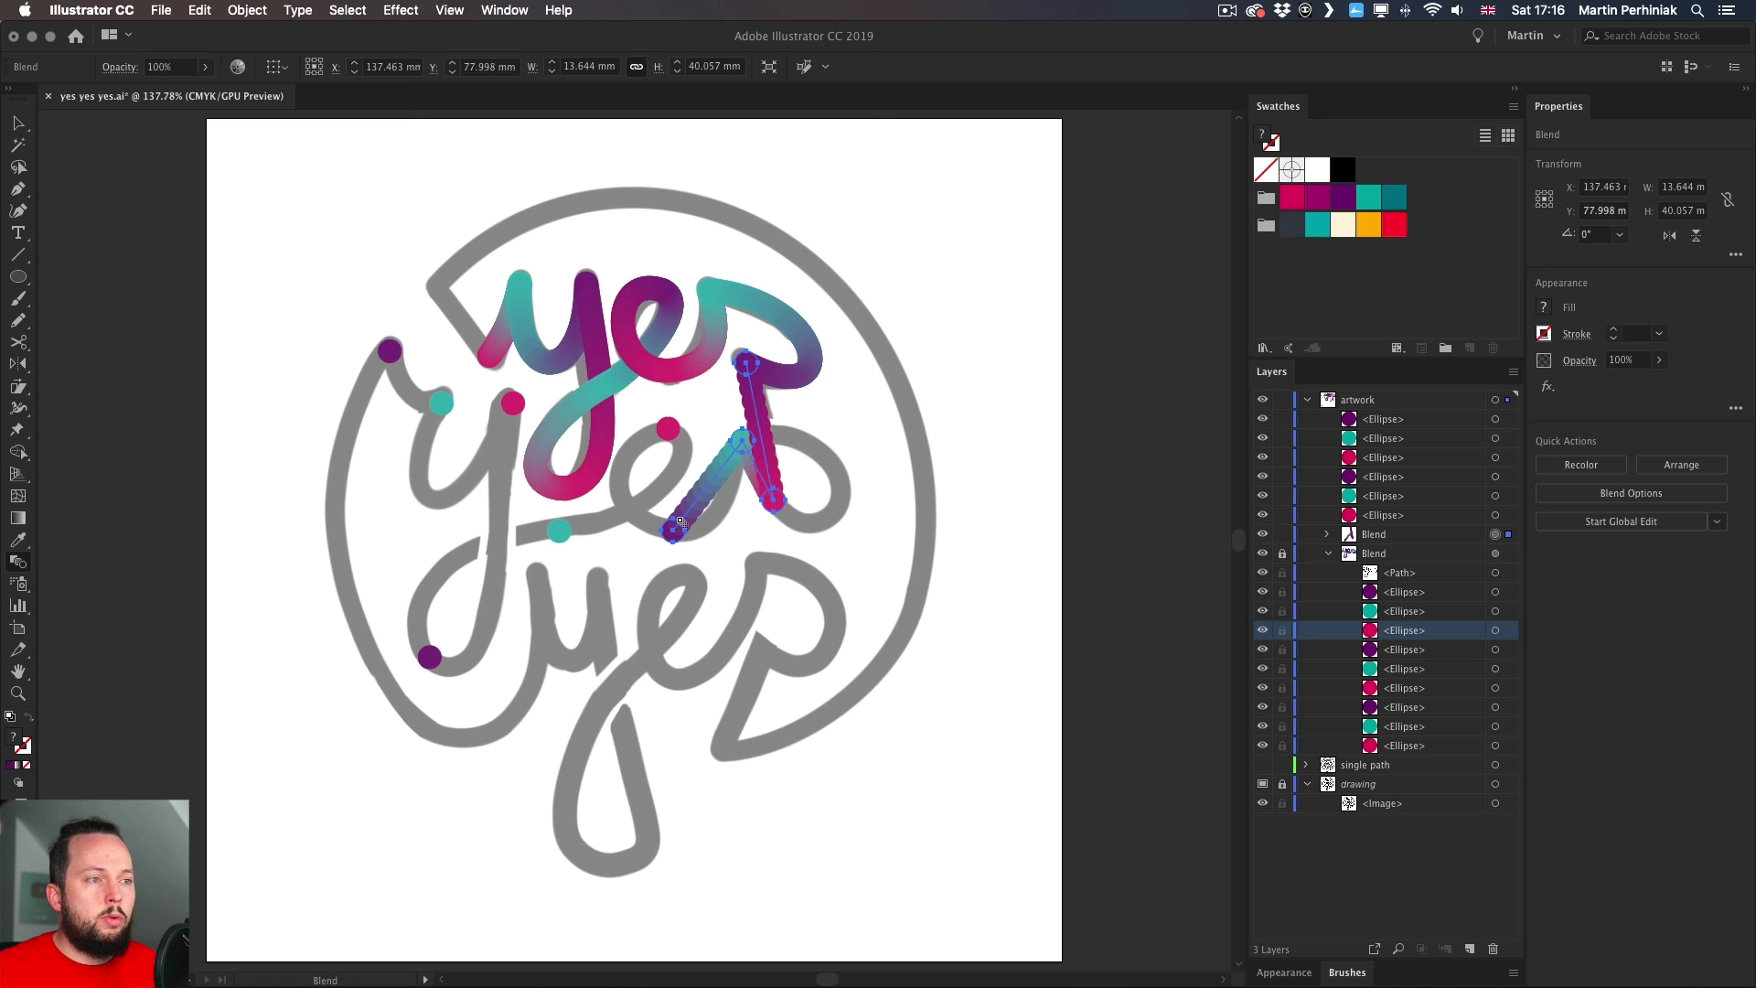
left_click(669, 428)
left_click(560, 531)
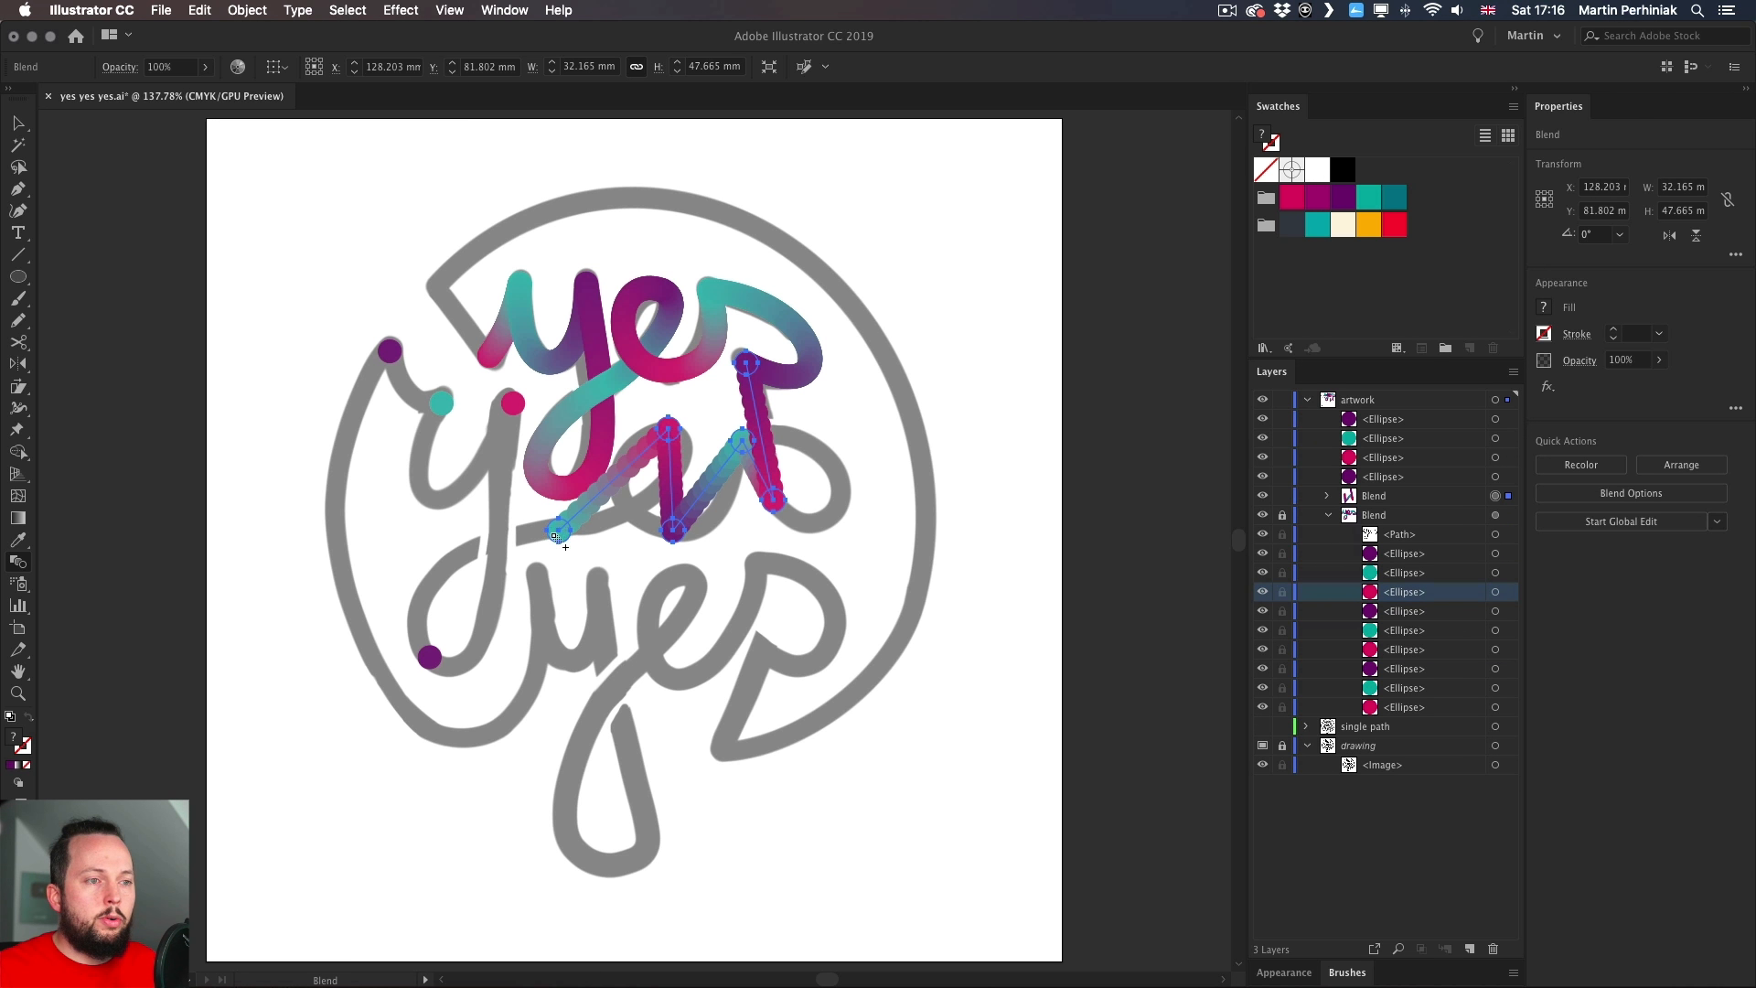
left_click(429, 657)
left_click(516, 404)
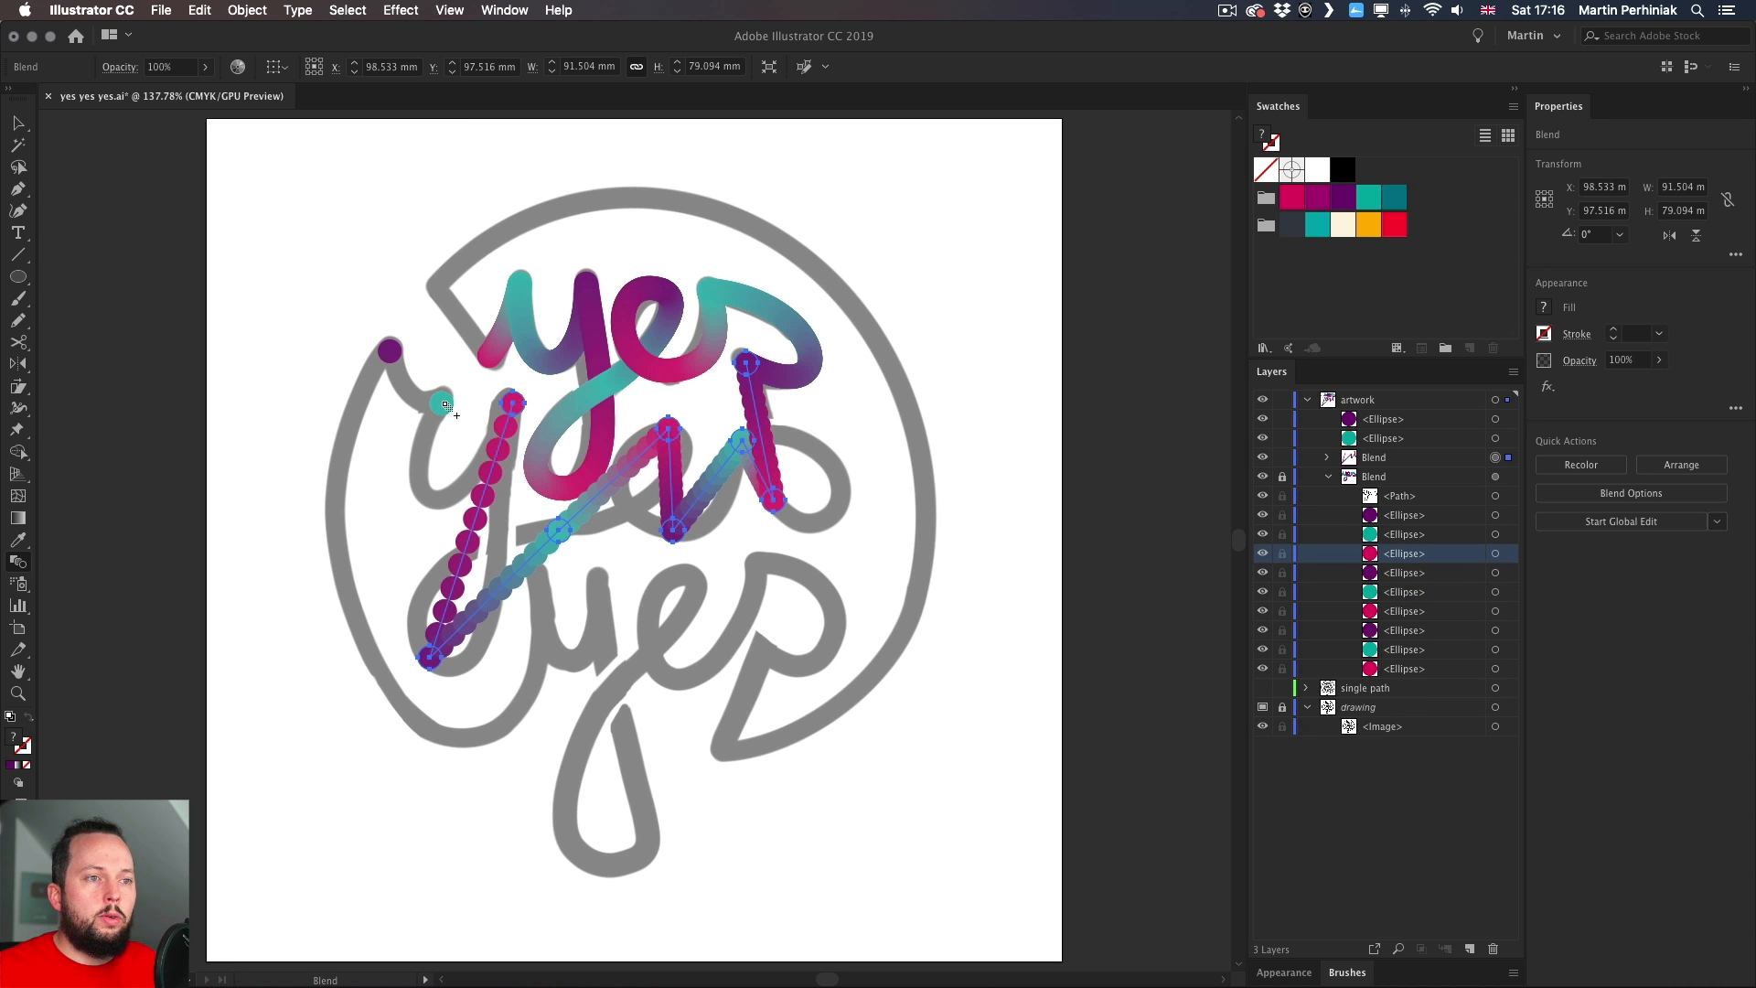
left_click(444, 404)
left_click(393, 353)
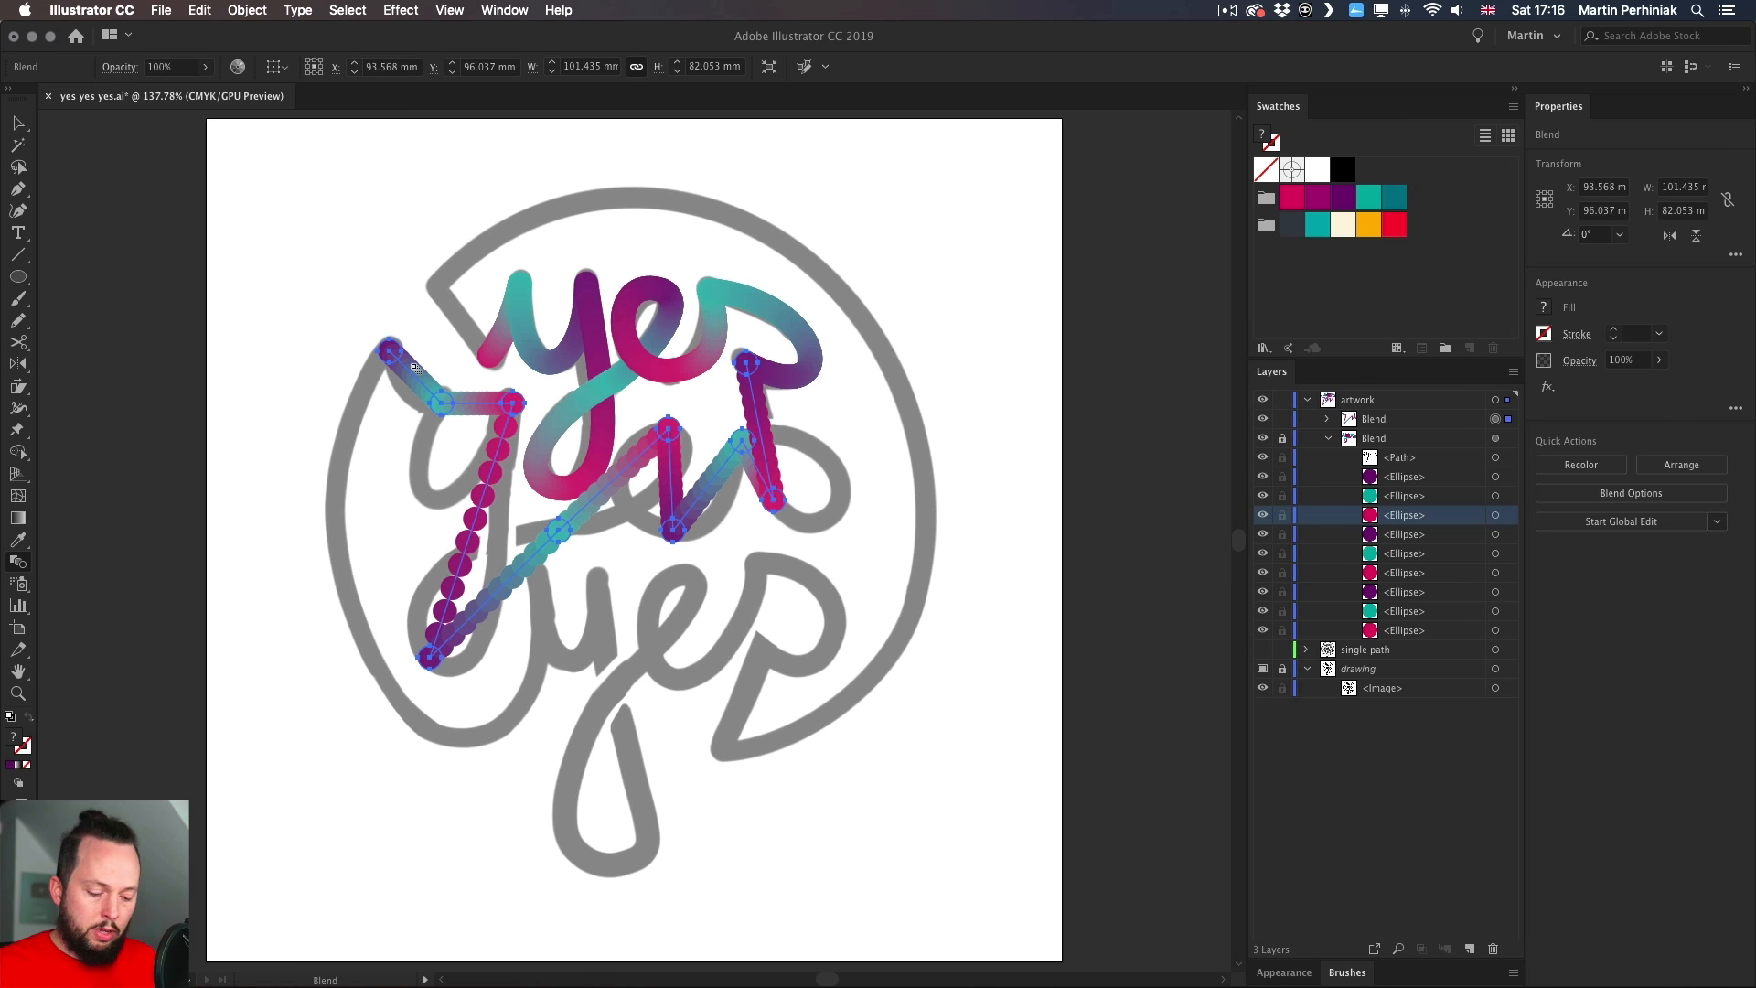
- Deselect the new blend and save the document
key("v")
left_click(905, 298)
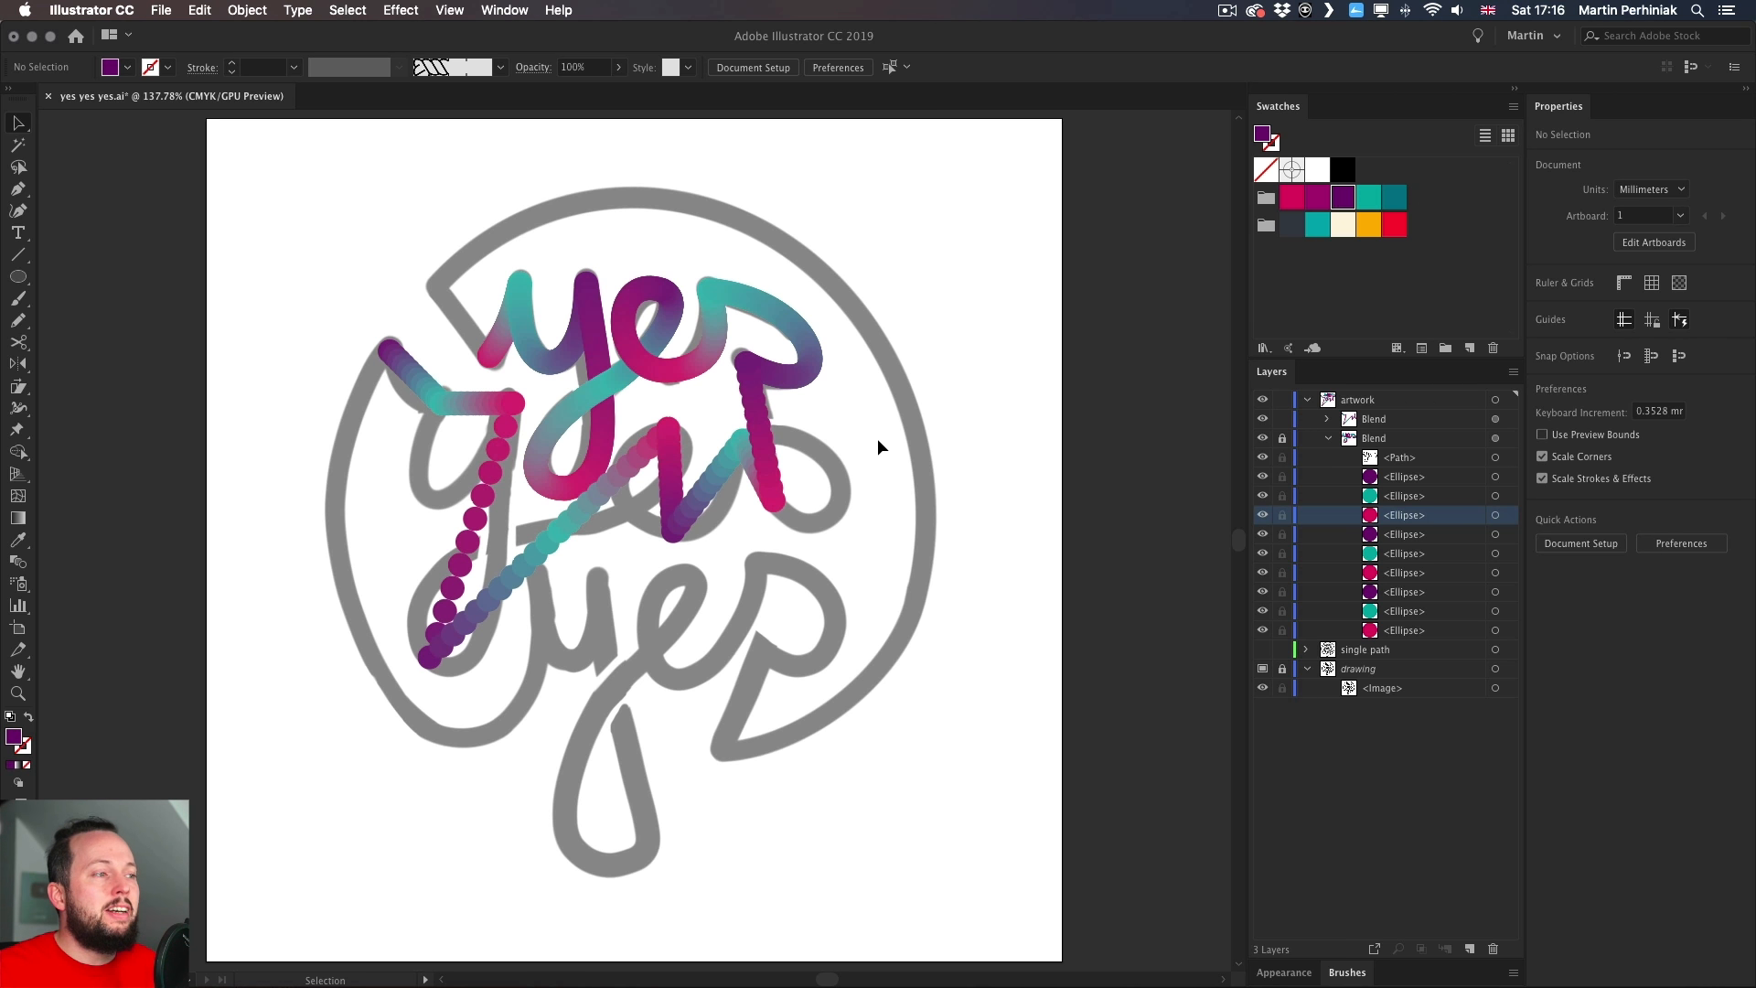
key("a")
key("super+s")
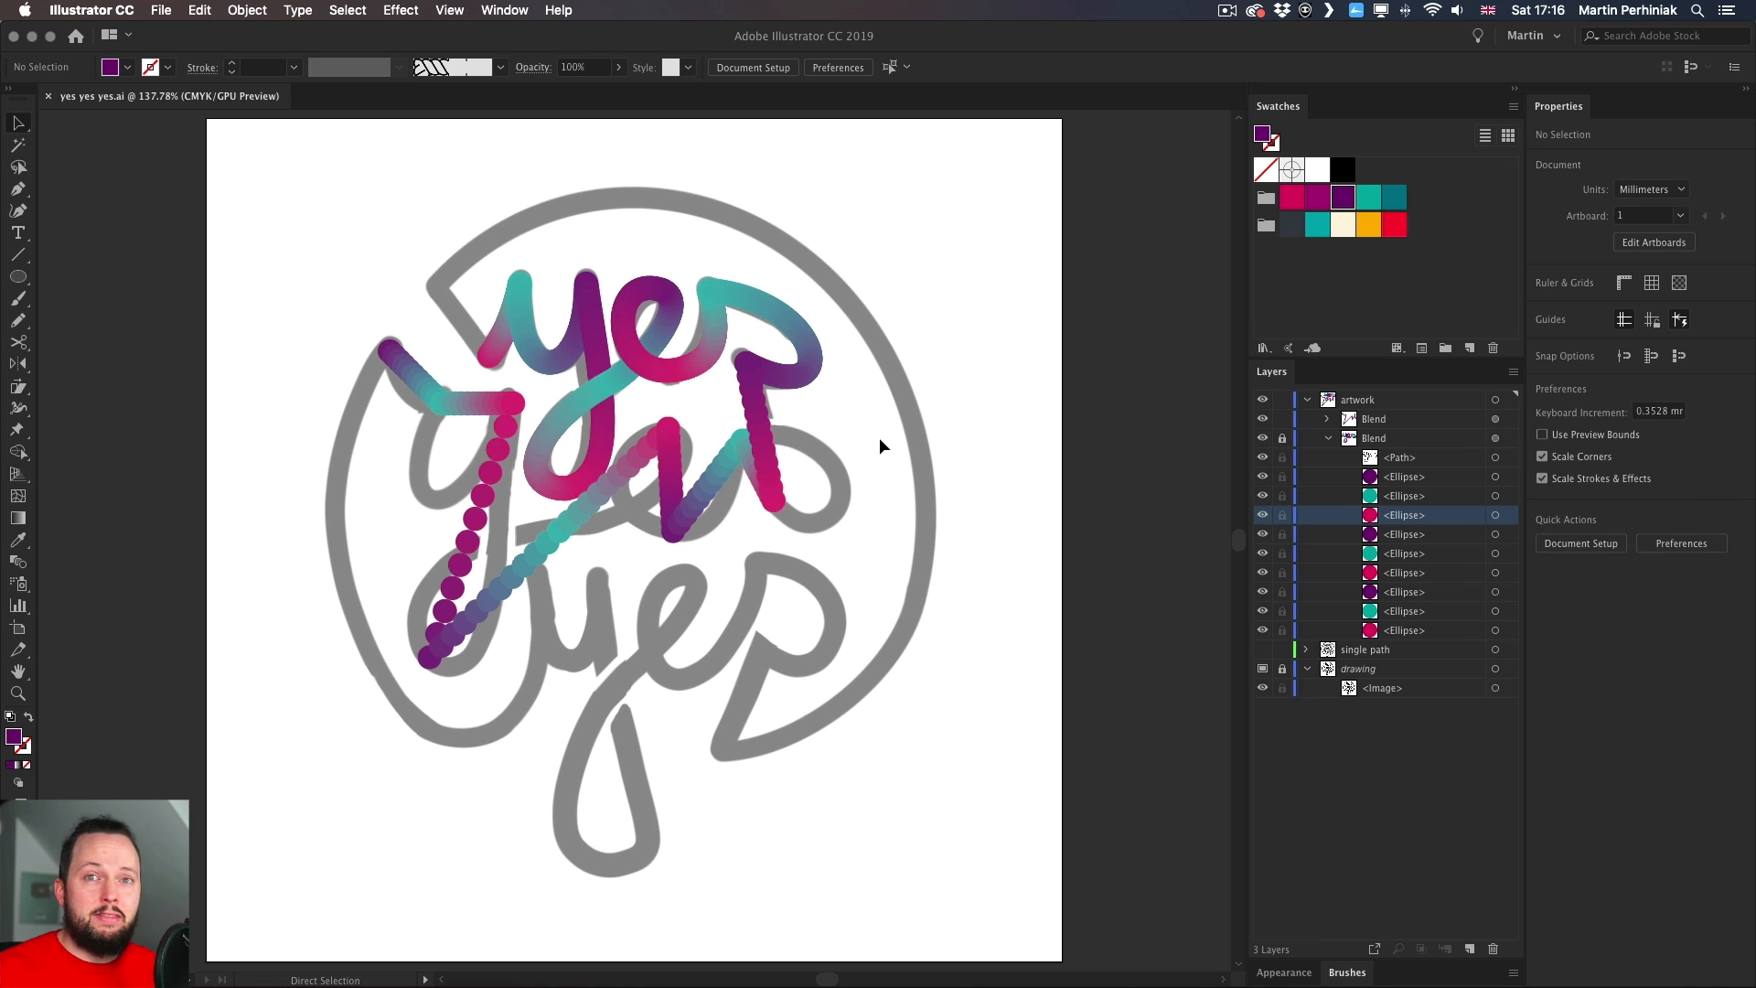
- Switch to outline view and hide the first word's blend so only the new spine overlays the sketch
key("v")
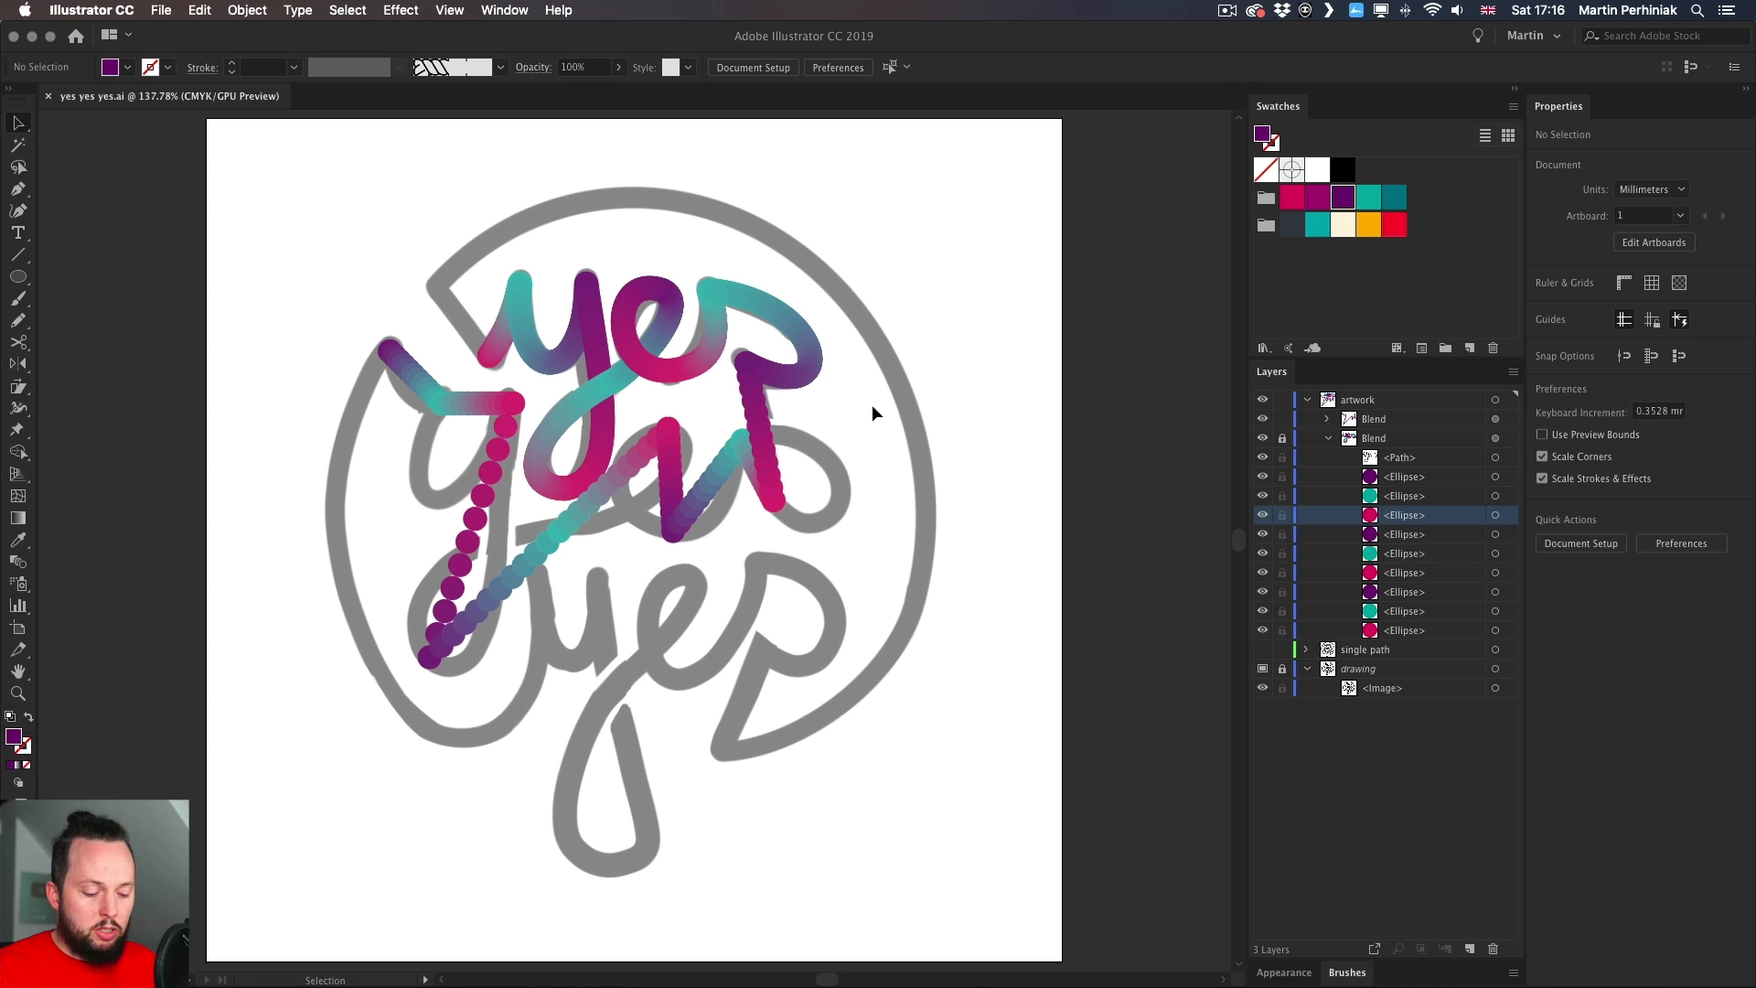
key("a")
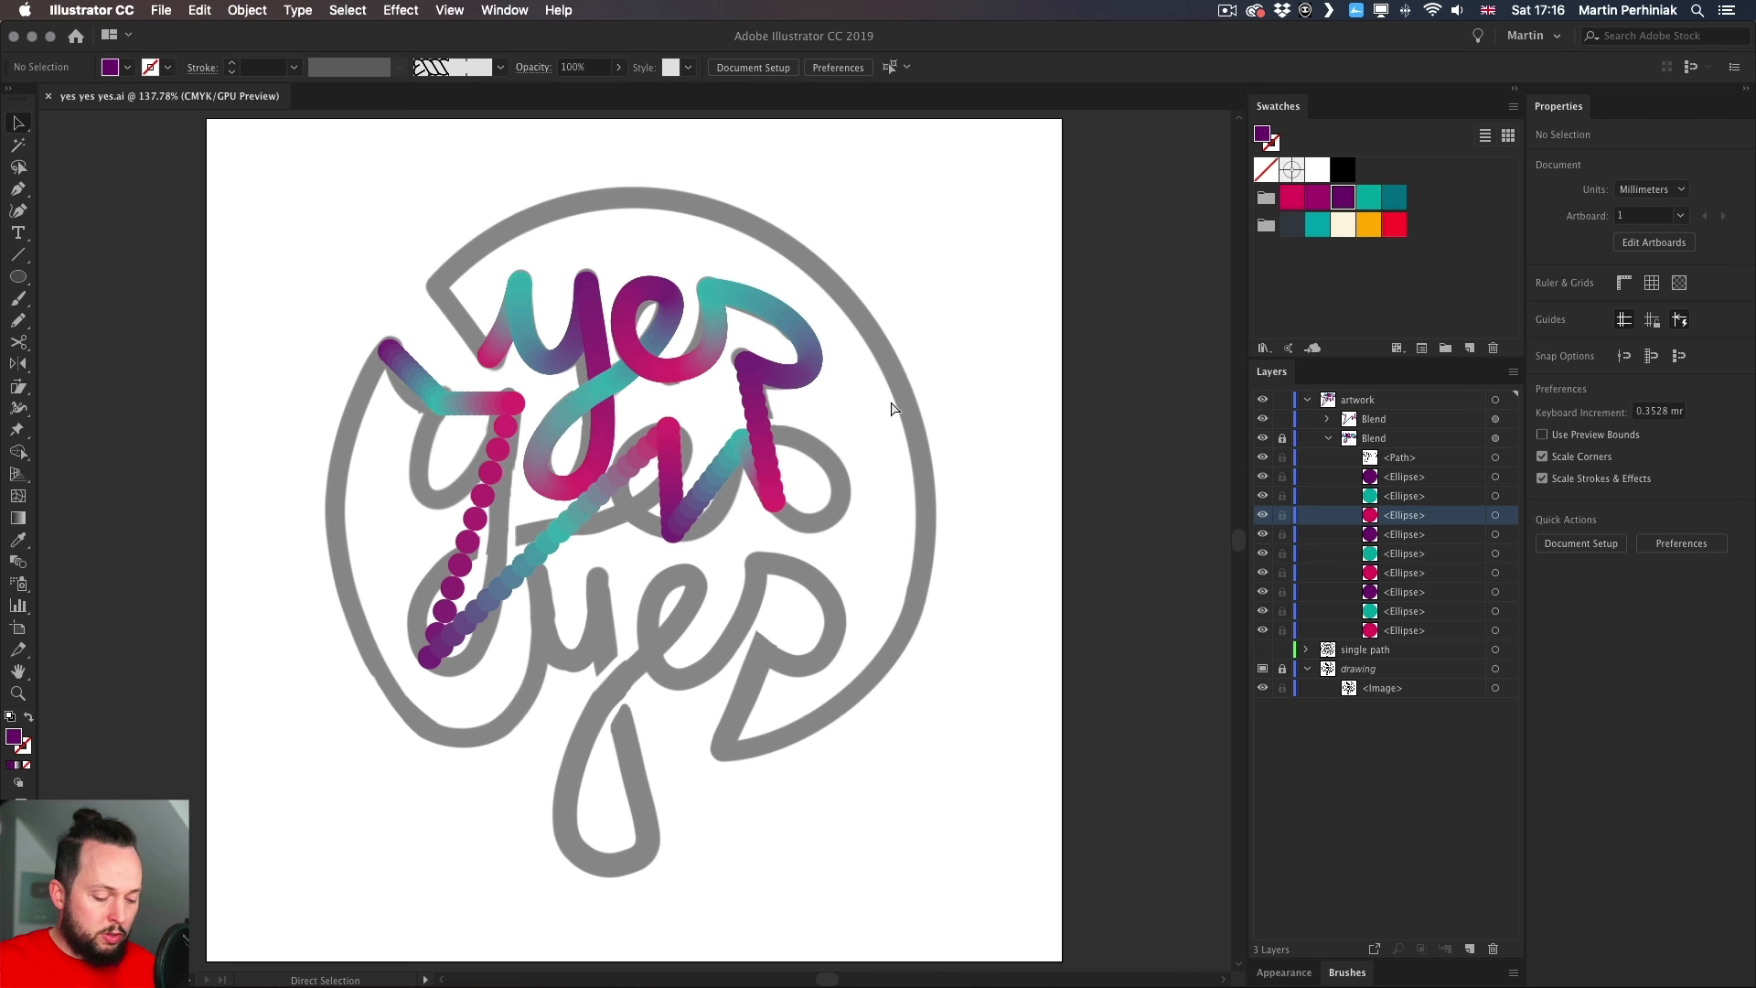
key("super+y")
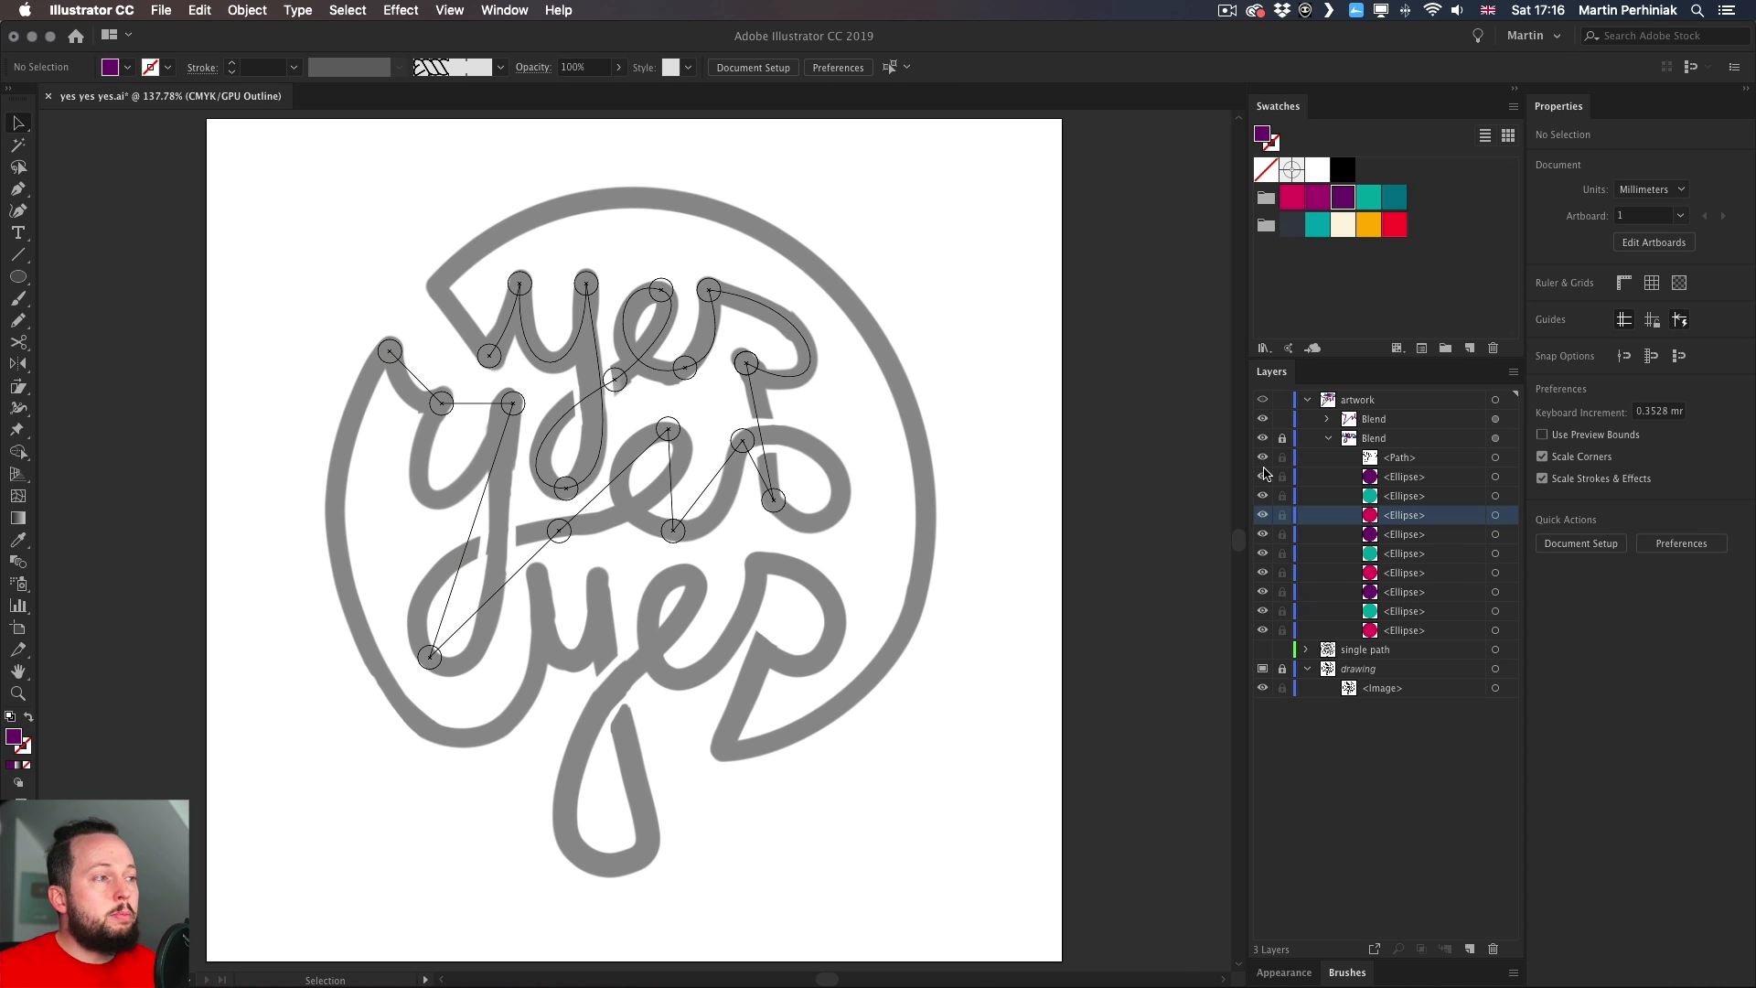
left_click(1262, 438)
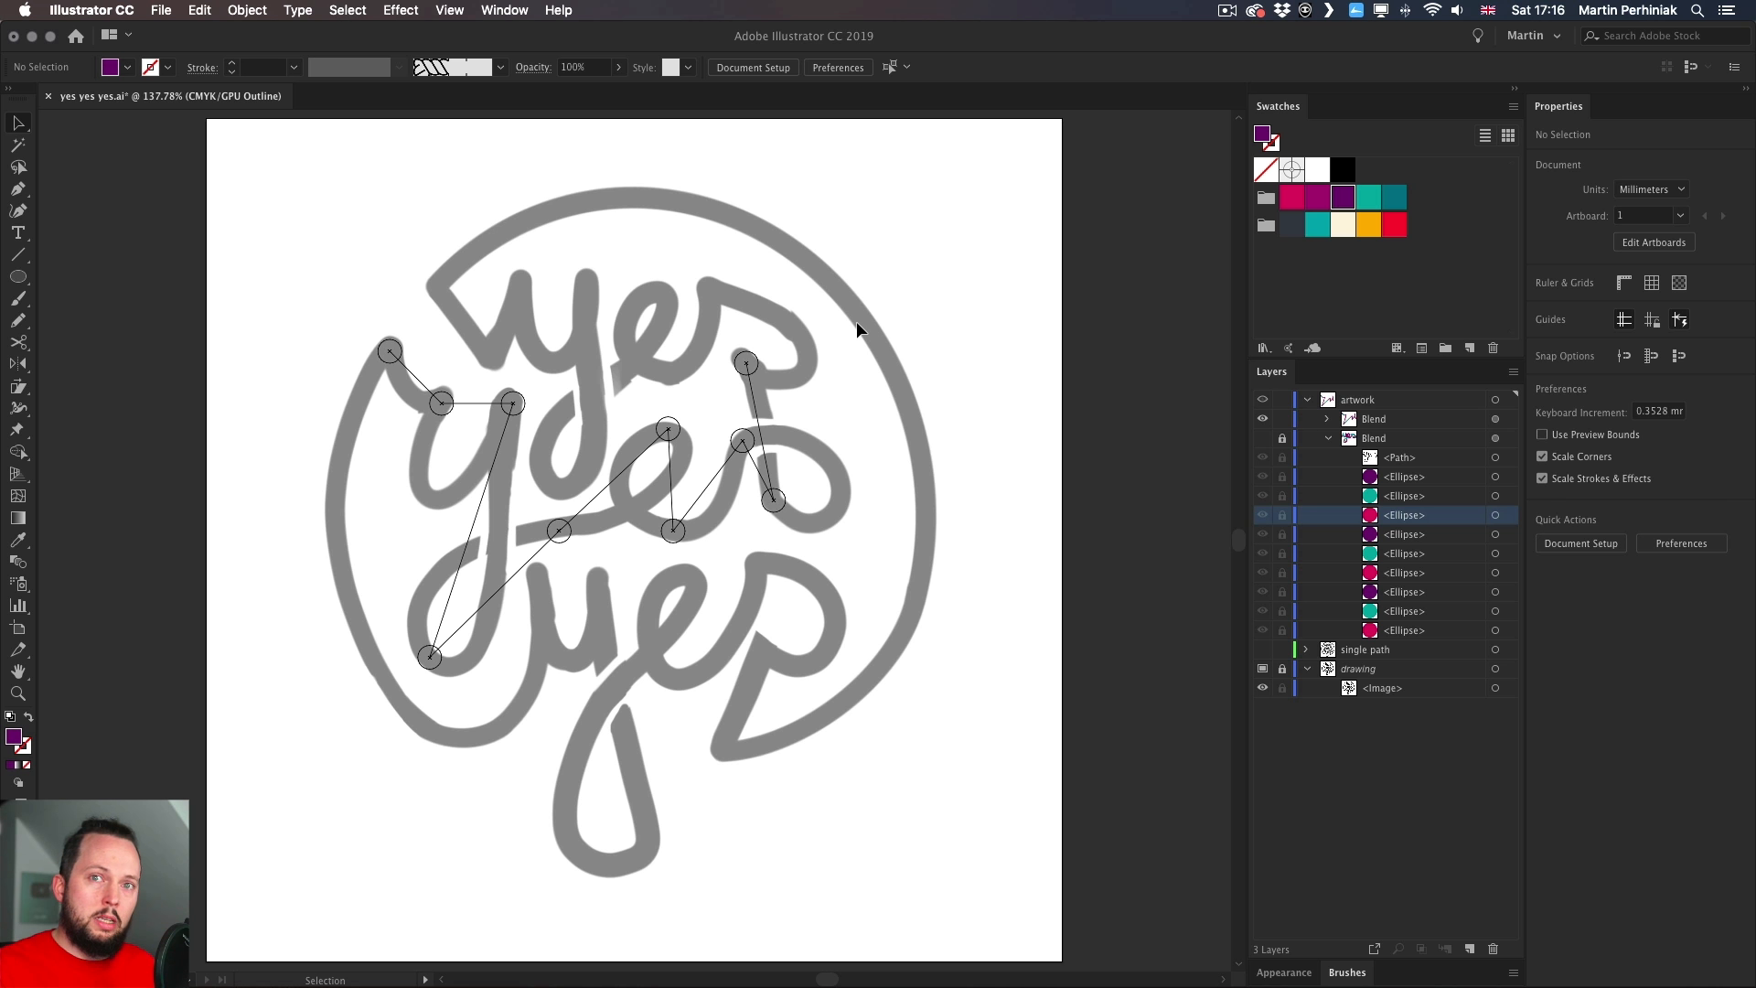
- Curve the new blend's spine along the second word's s, bending the entry stroke and rounding the bowl to match the sketch
key("p")
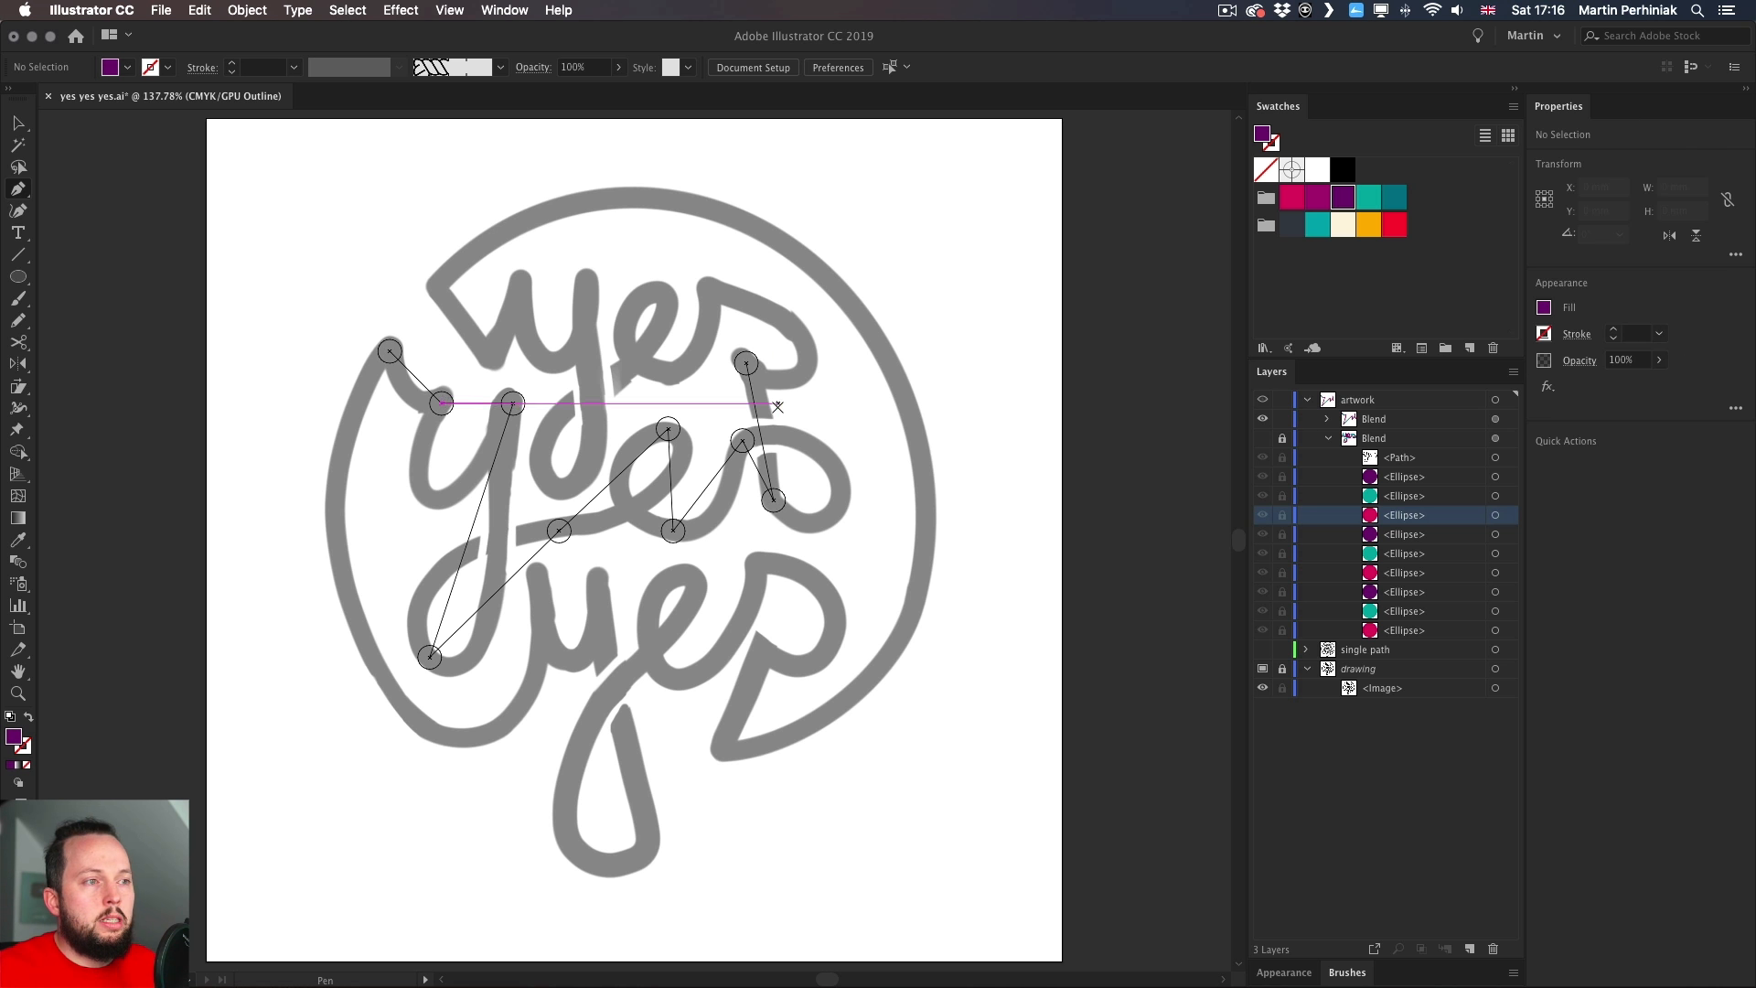
left_click_drag(756, 411, 865, 569)
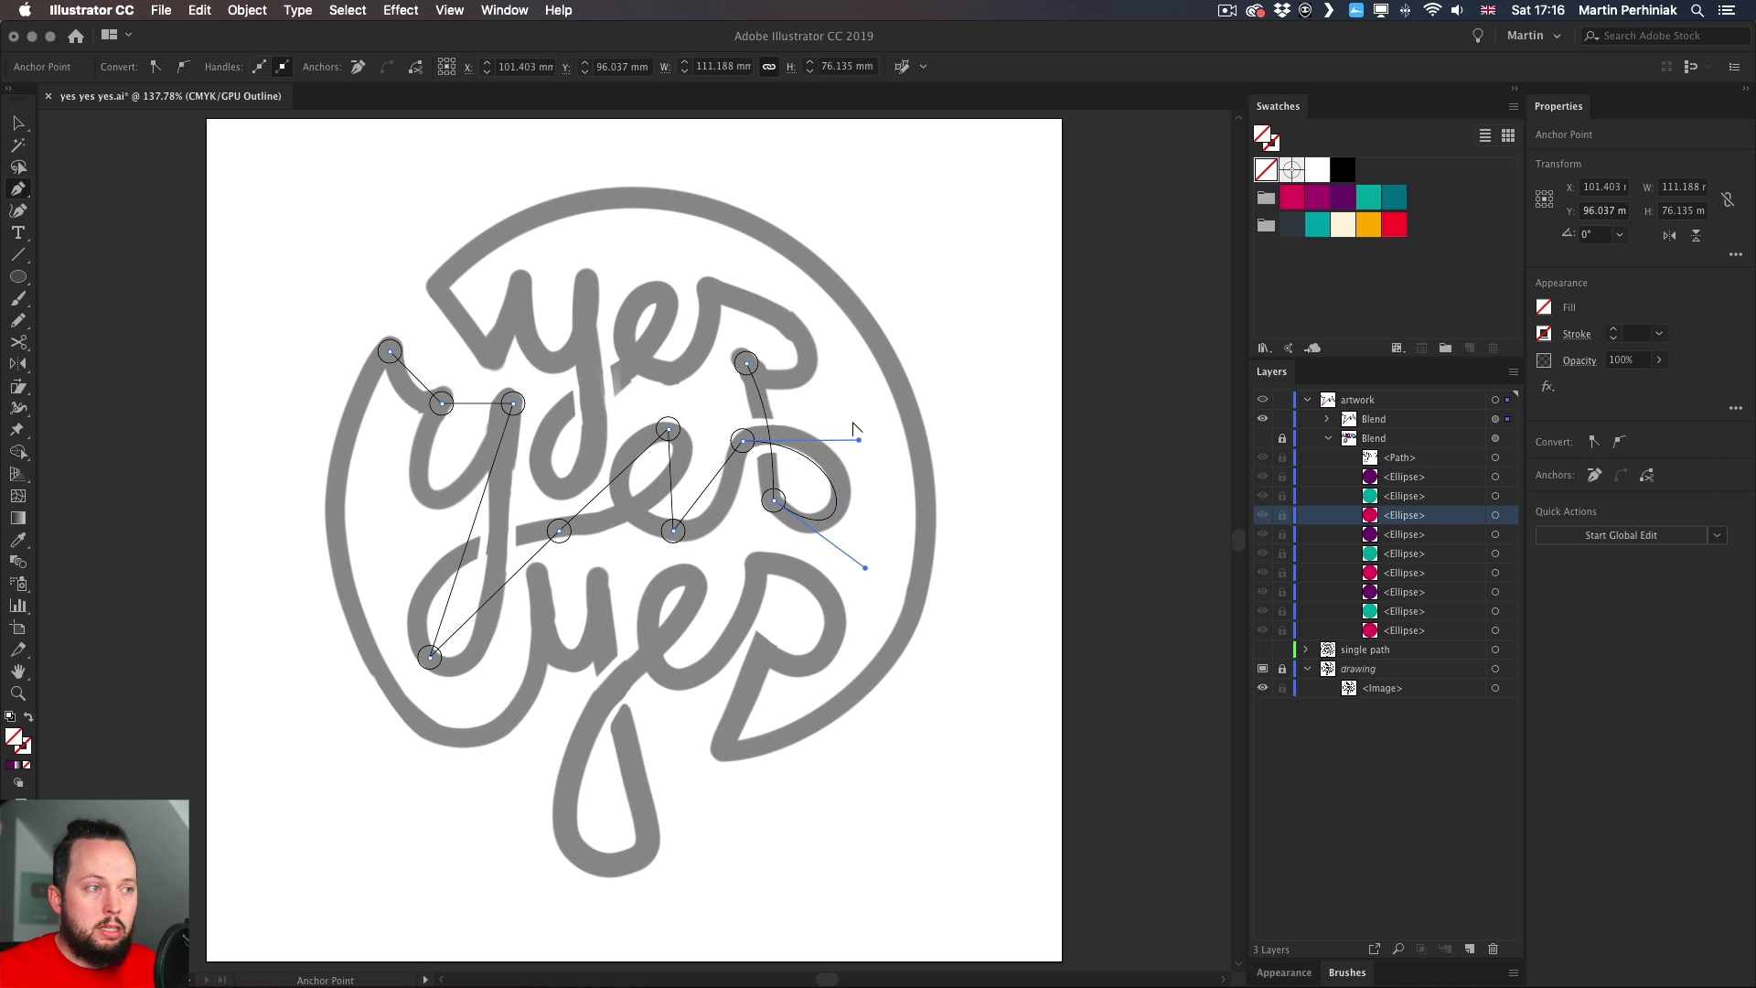
left_click_drag(859, 440, 876, 423)
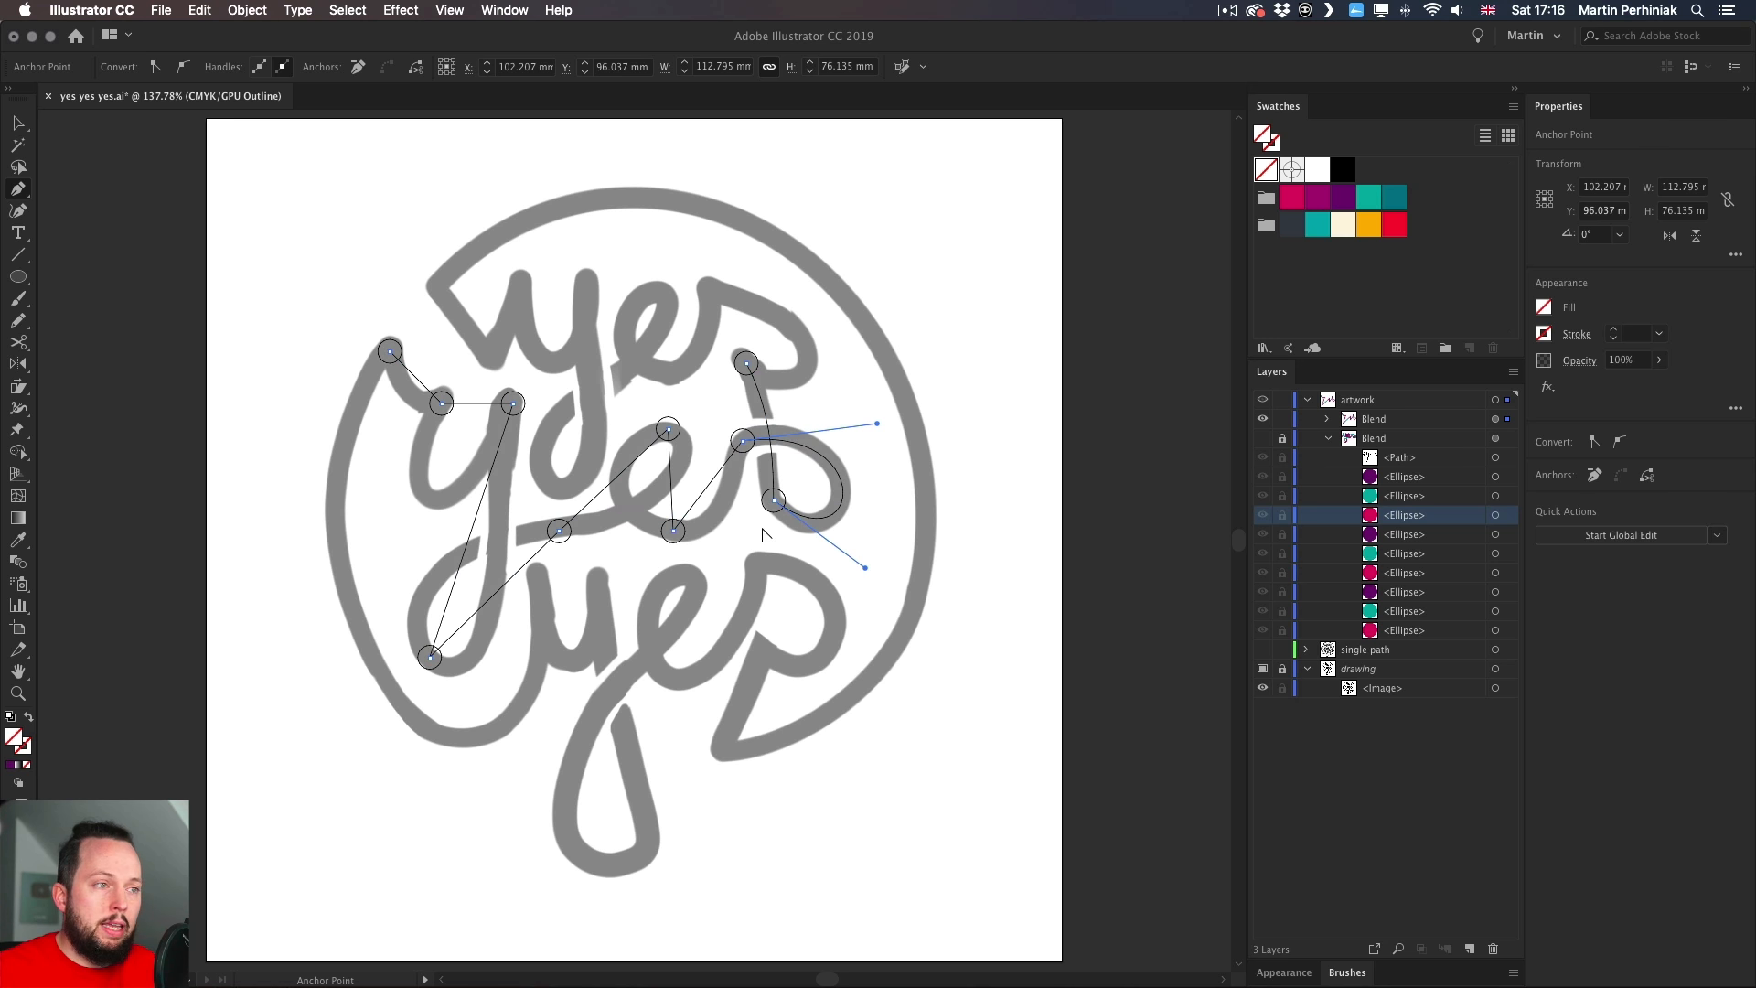
- Curve the spine through the second word's e and adjust the handles at its crown and base to follow the sketch
left_click_drag(709, 495, 602, 418)
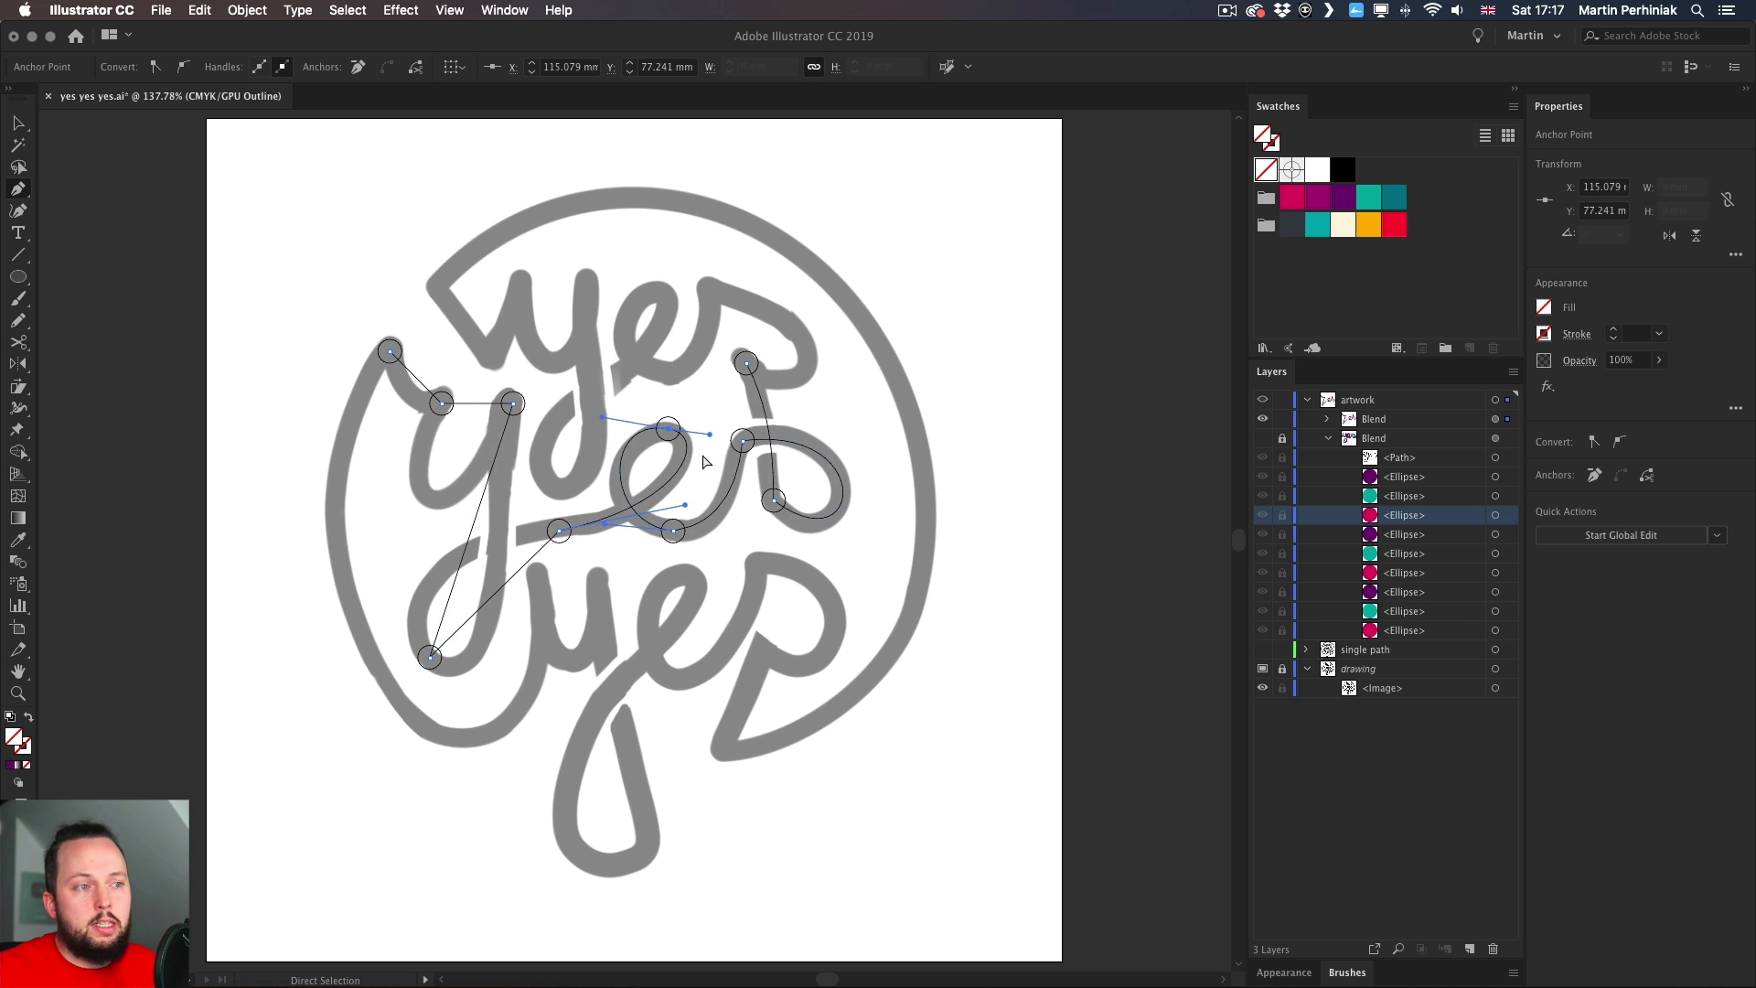
left_click_drag(711, 436, 710, 441)
left_click_drag(602, 417, 607, 418)
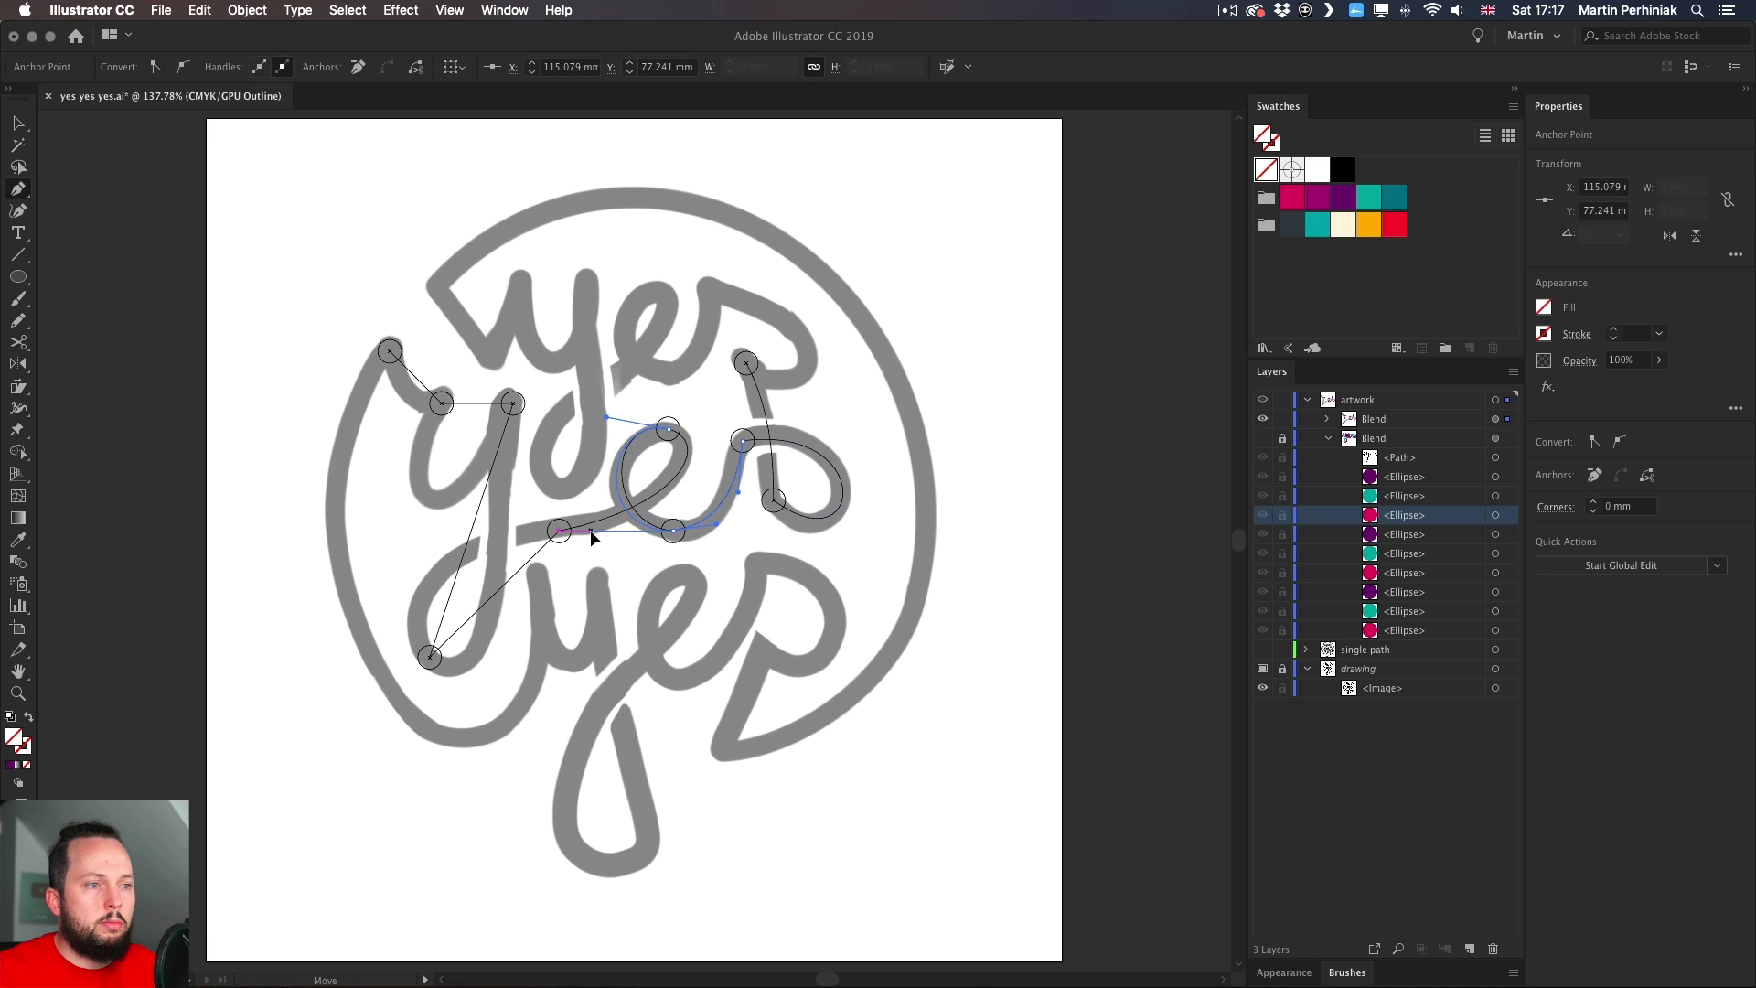
left_click(589, 530)
left_click(673, 531)
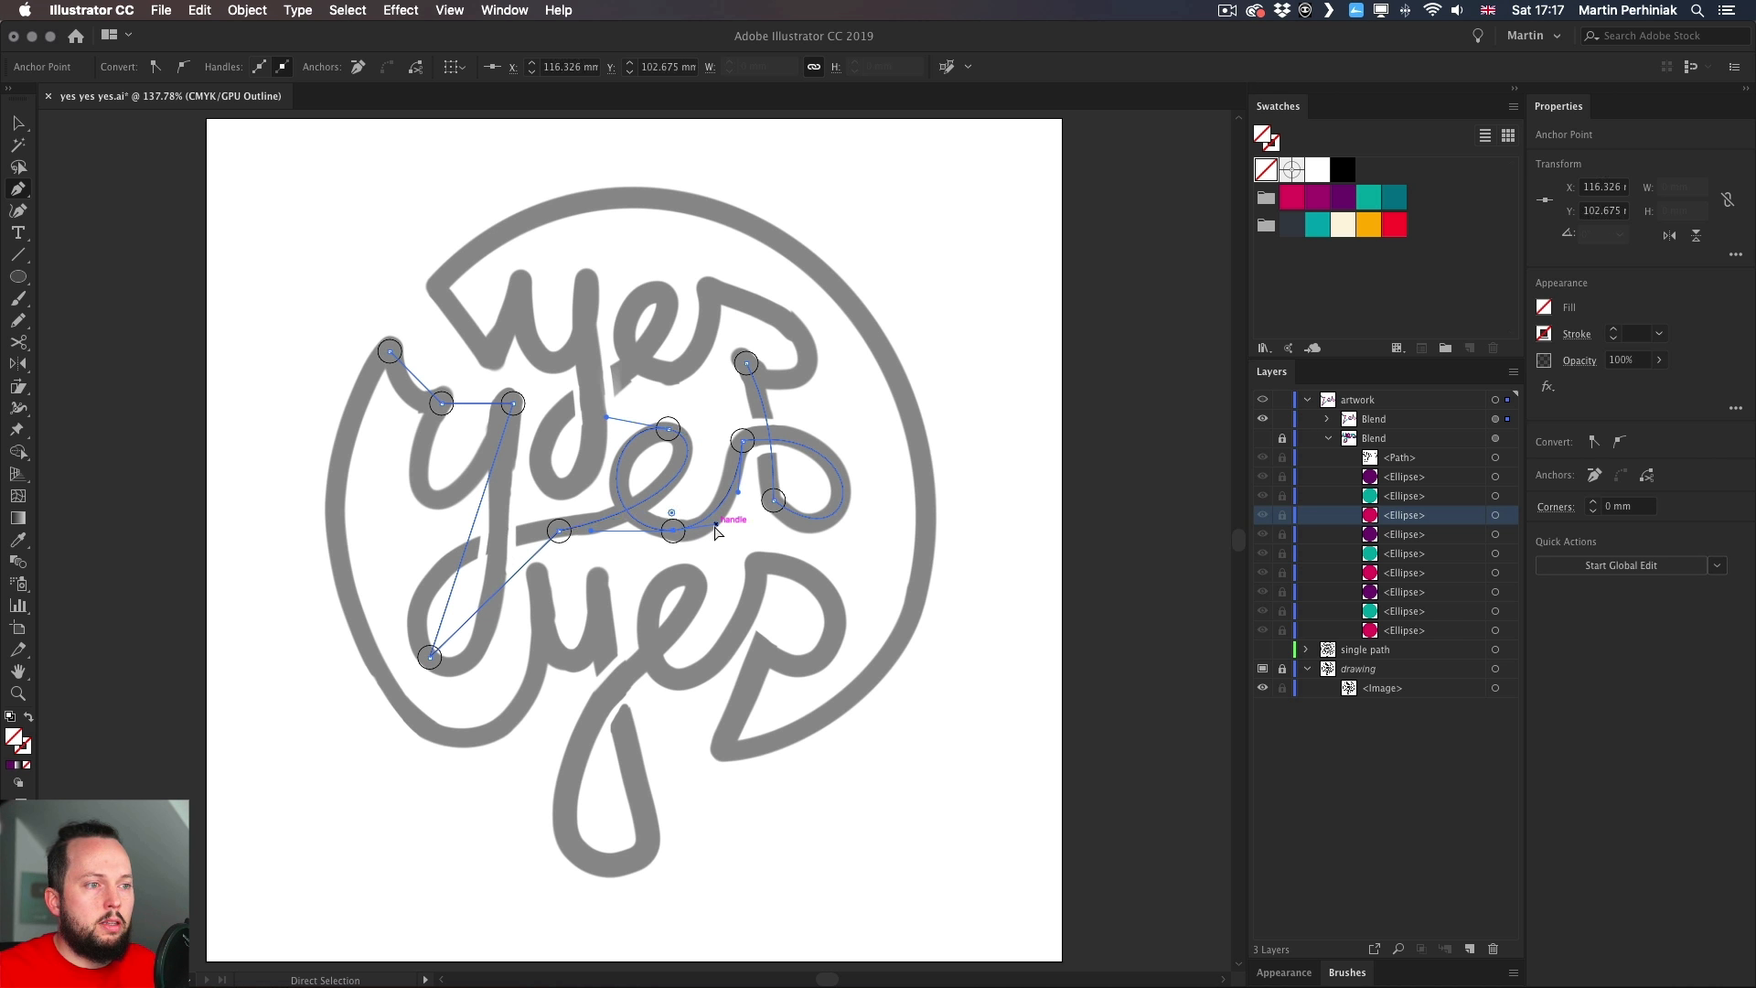
left_click_drag(716, 524, 737, 526)
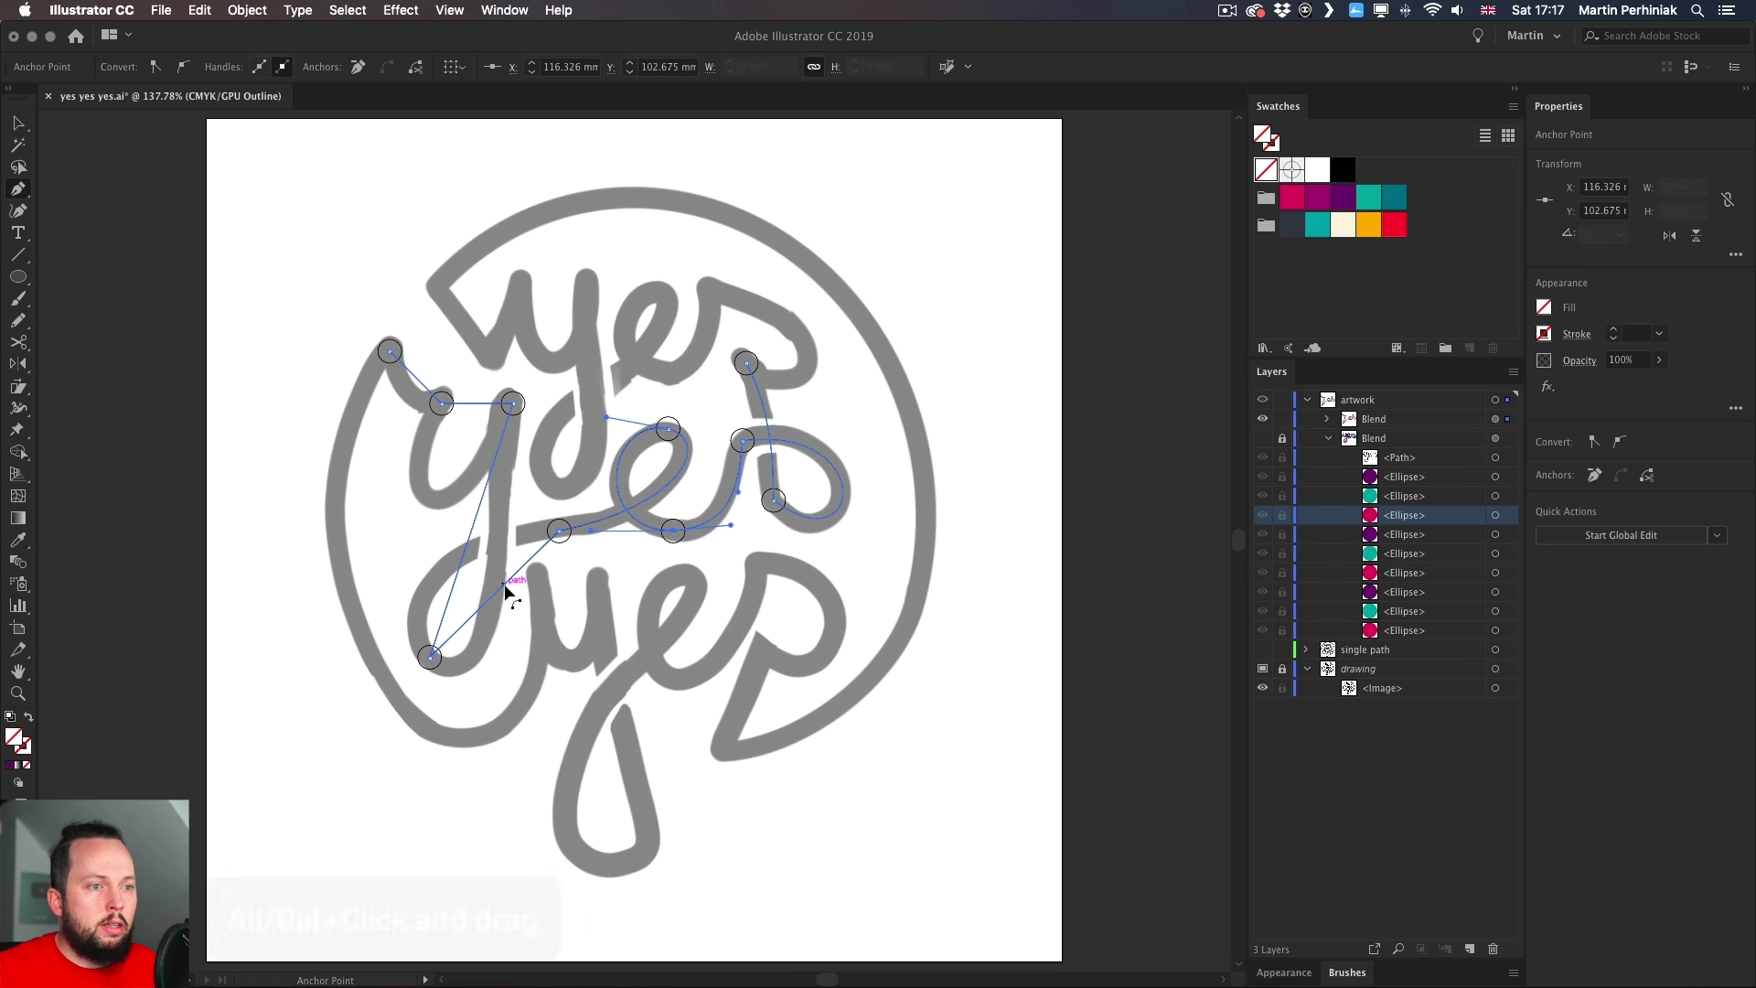
- Curve the spine along the stroke joining e to y and around the descender loop of the second word's y
left_click_drag(504, 585, 485, 645)
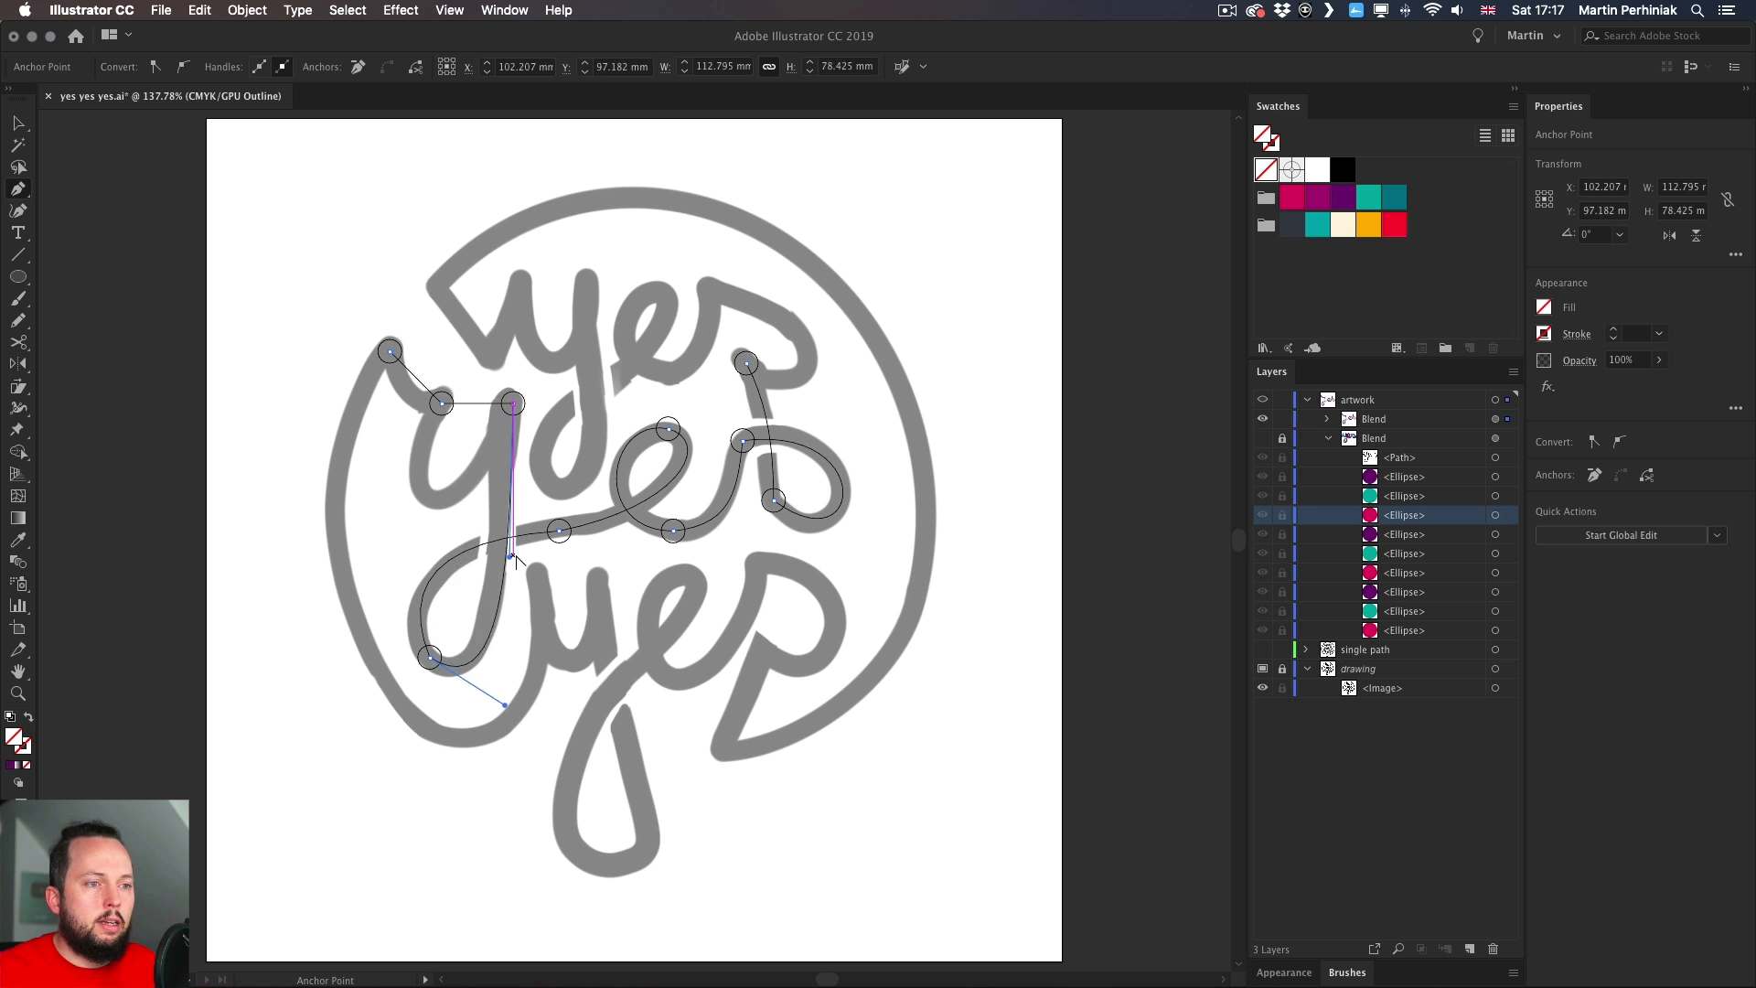
left_click_drag(515, 558, 523, 492)
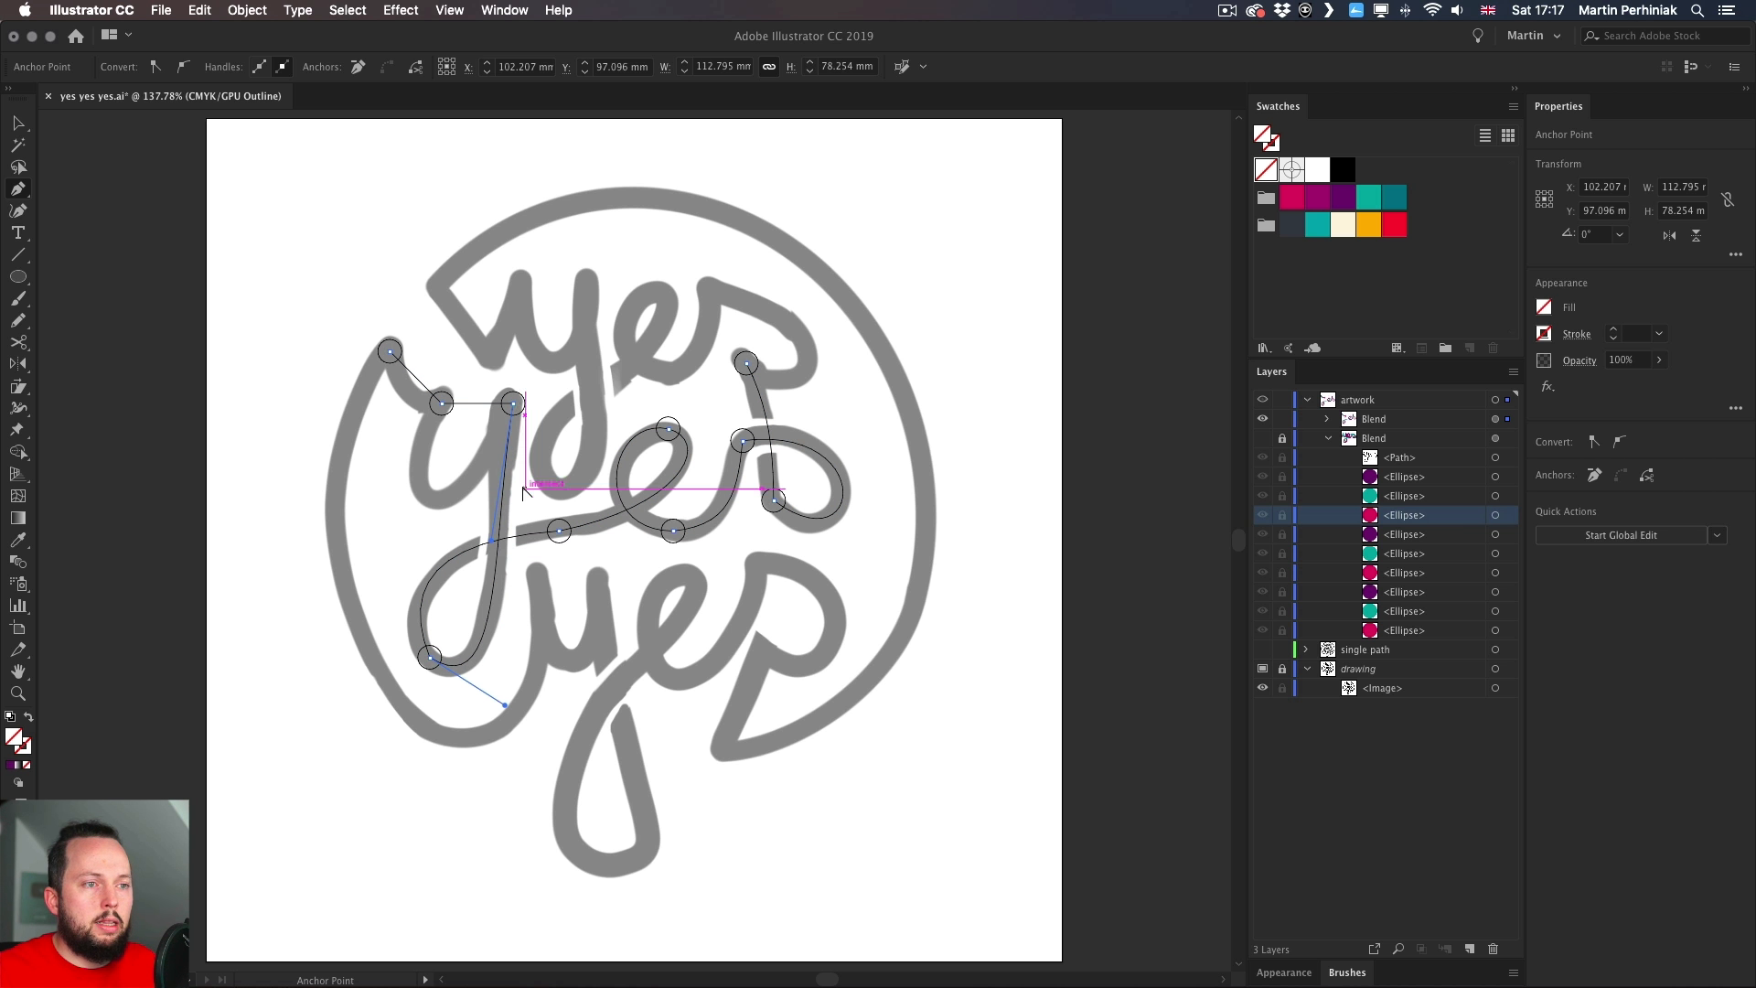
left_click_drag(430, 657, 430, 656)
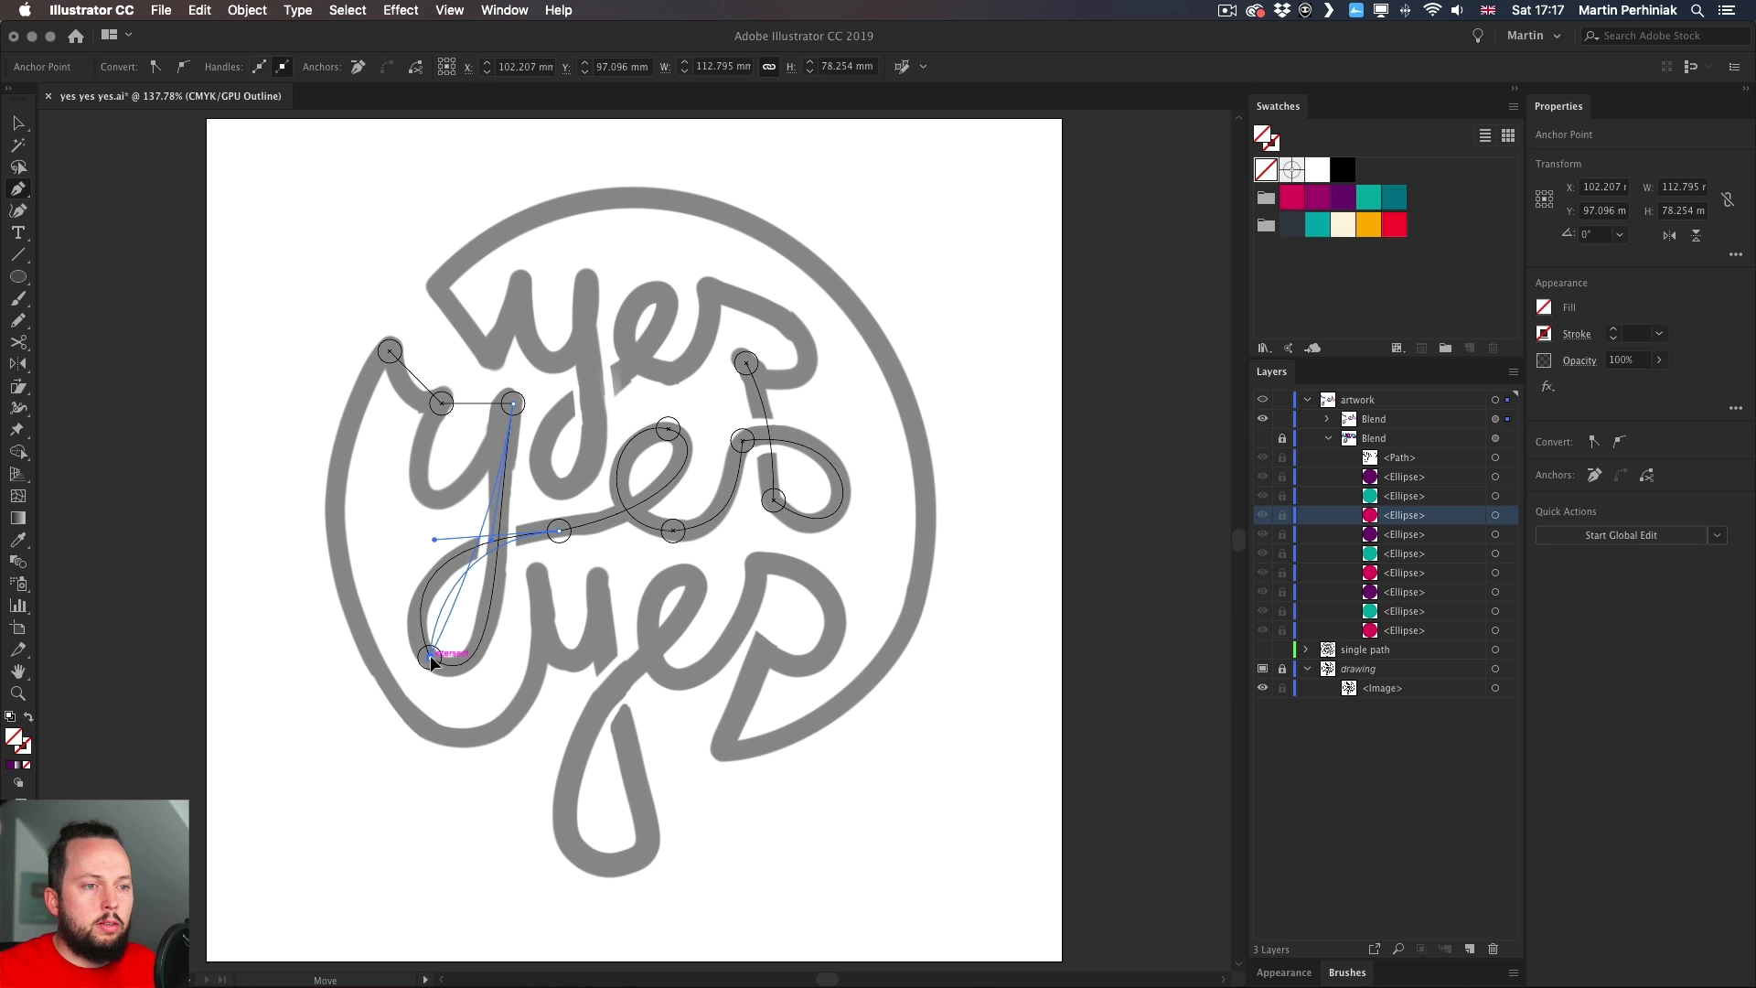
key("super+z")
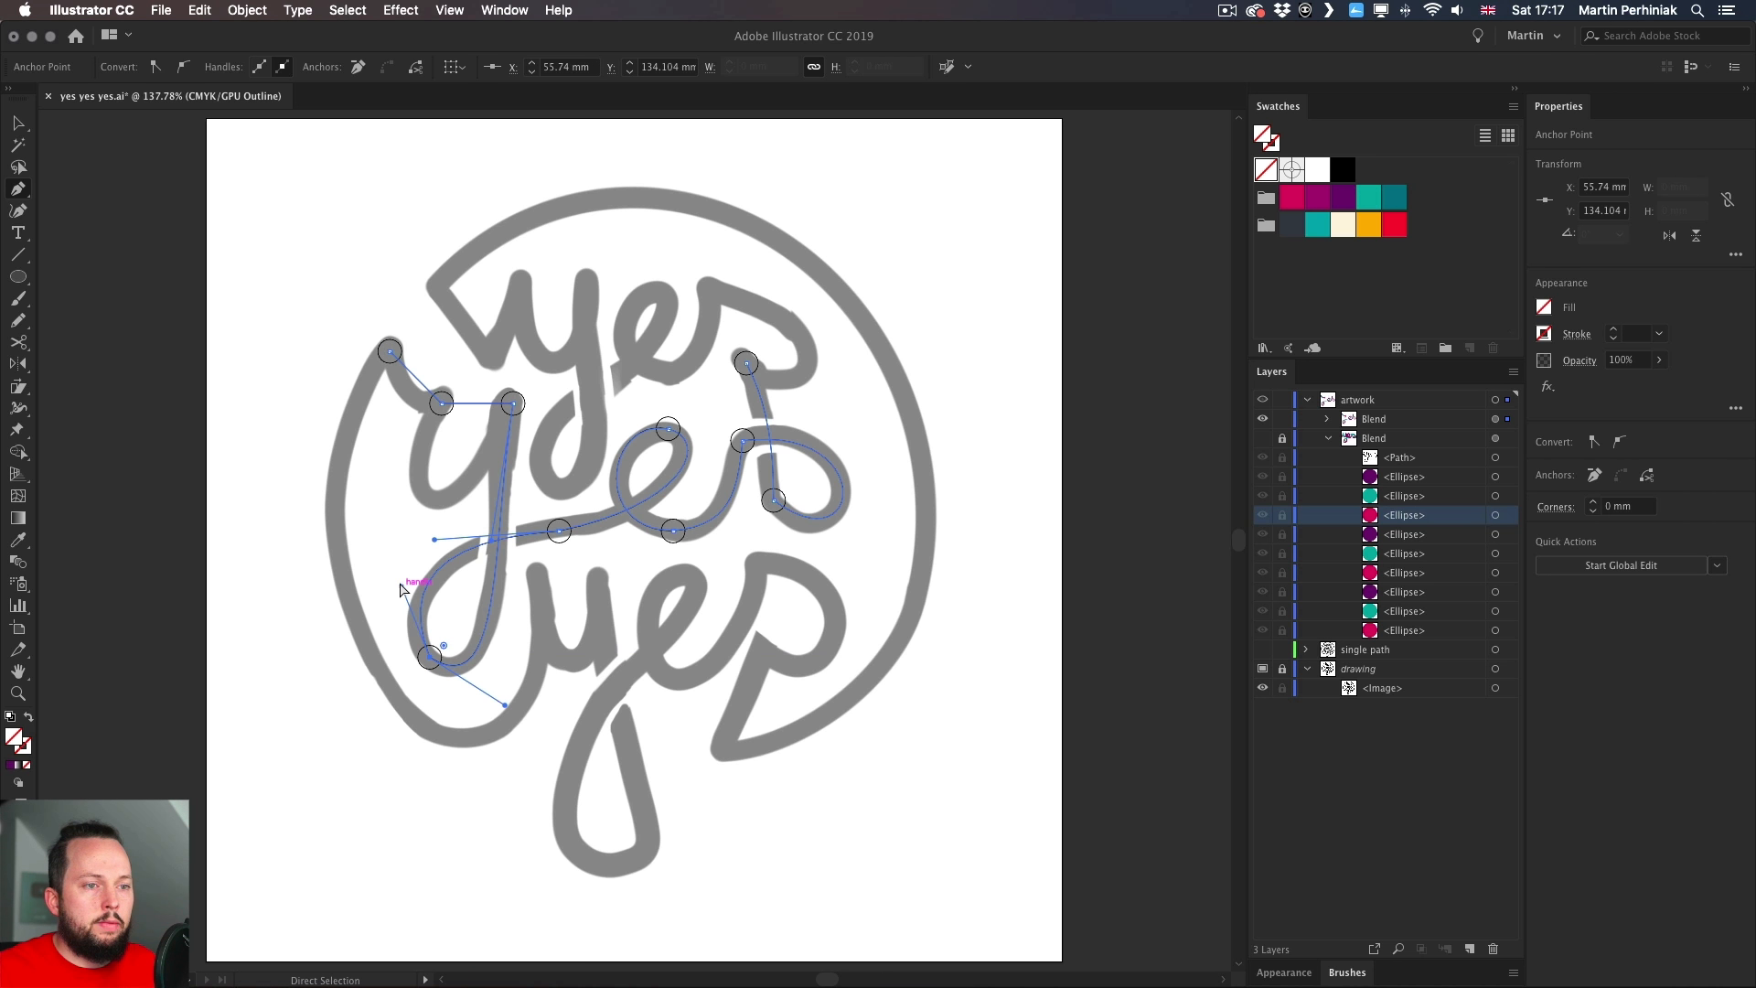
- Refine the handles at the bottom of the y's descender loop and along its stem so the spine stays centred on the sketch
left_click_drag(400, 589, 387, 608)
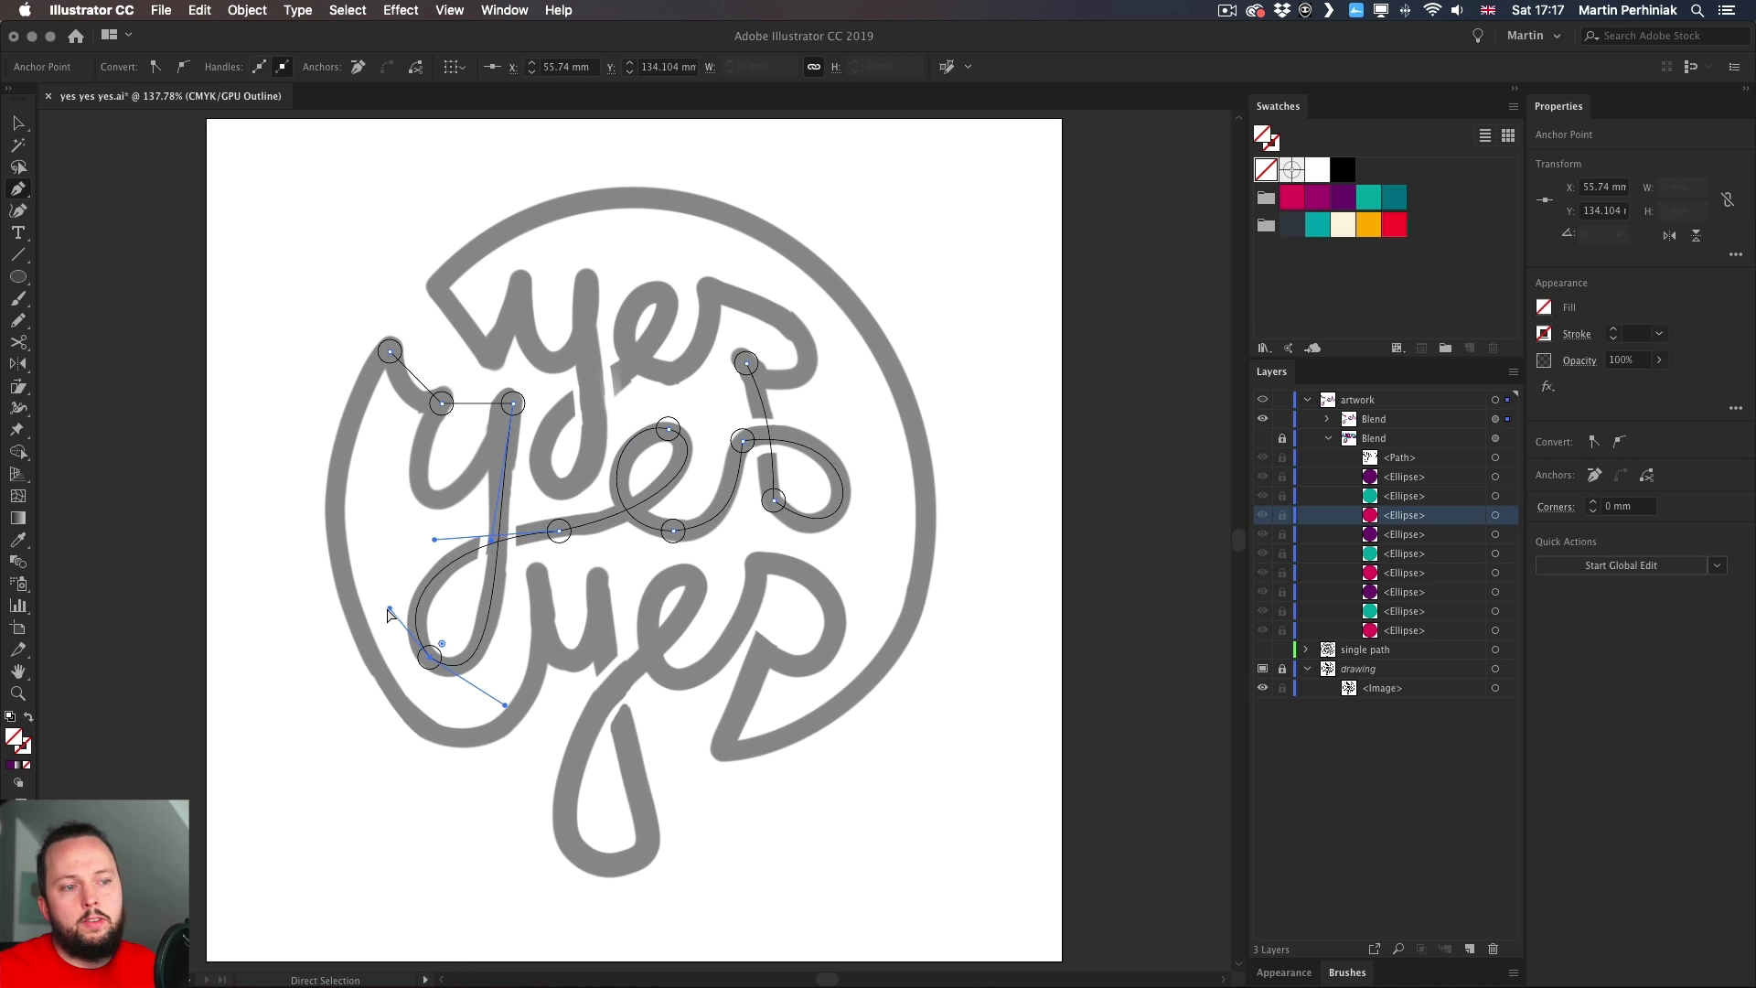
mouse_move(506, 705)
left_mouse_down()
mouse_move(473, 709)
mouse_move(513, 727)
left_mouse_up()
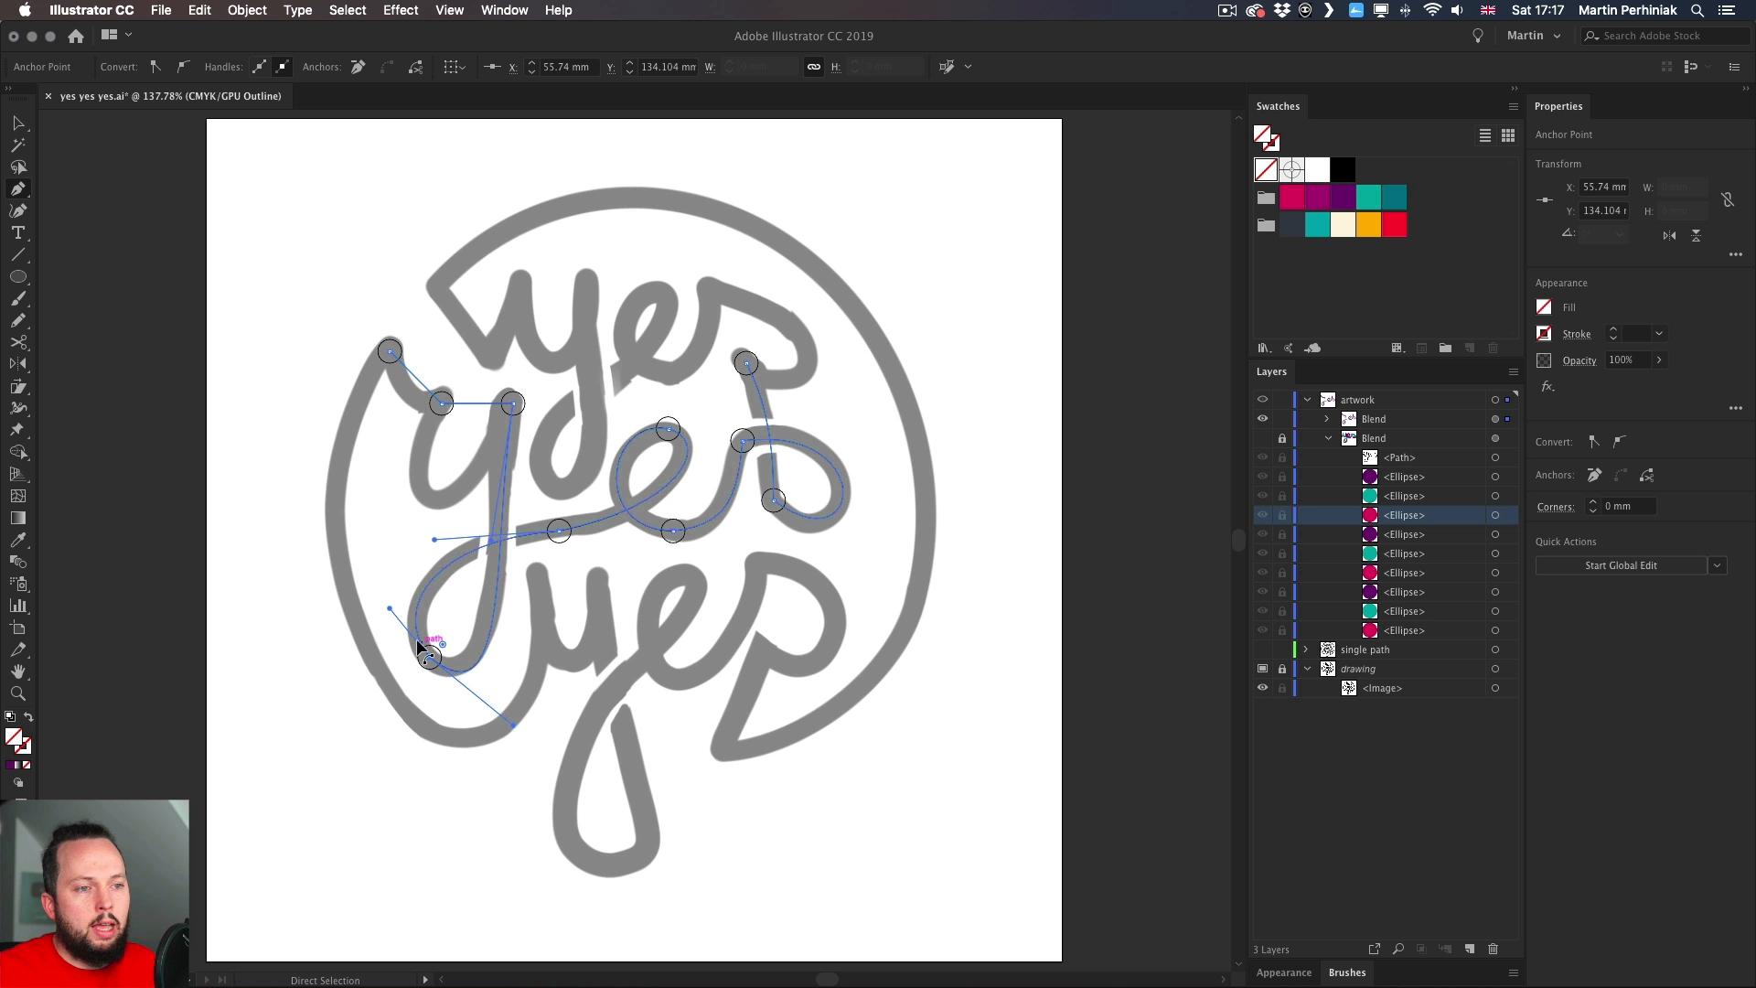
mouse_move(394, 611)
left_mouse_down()
mouse_move(368, 603)
mouse_move(382, 611)
left_mouse_up()
left_click_drag(512, 727, 496, 710)
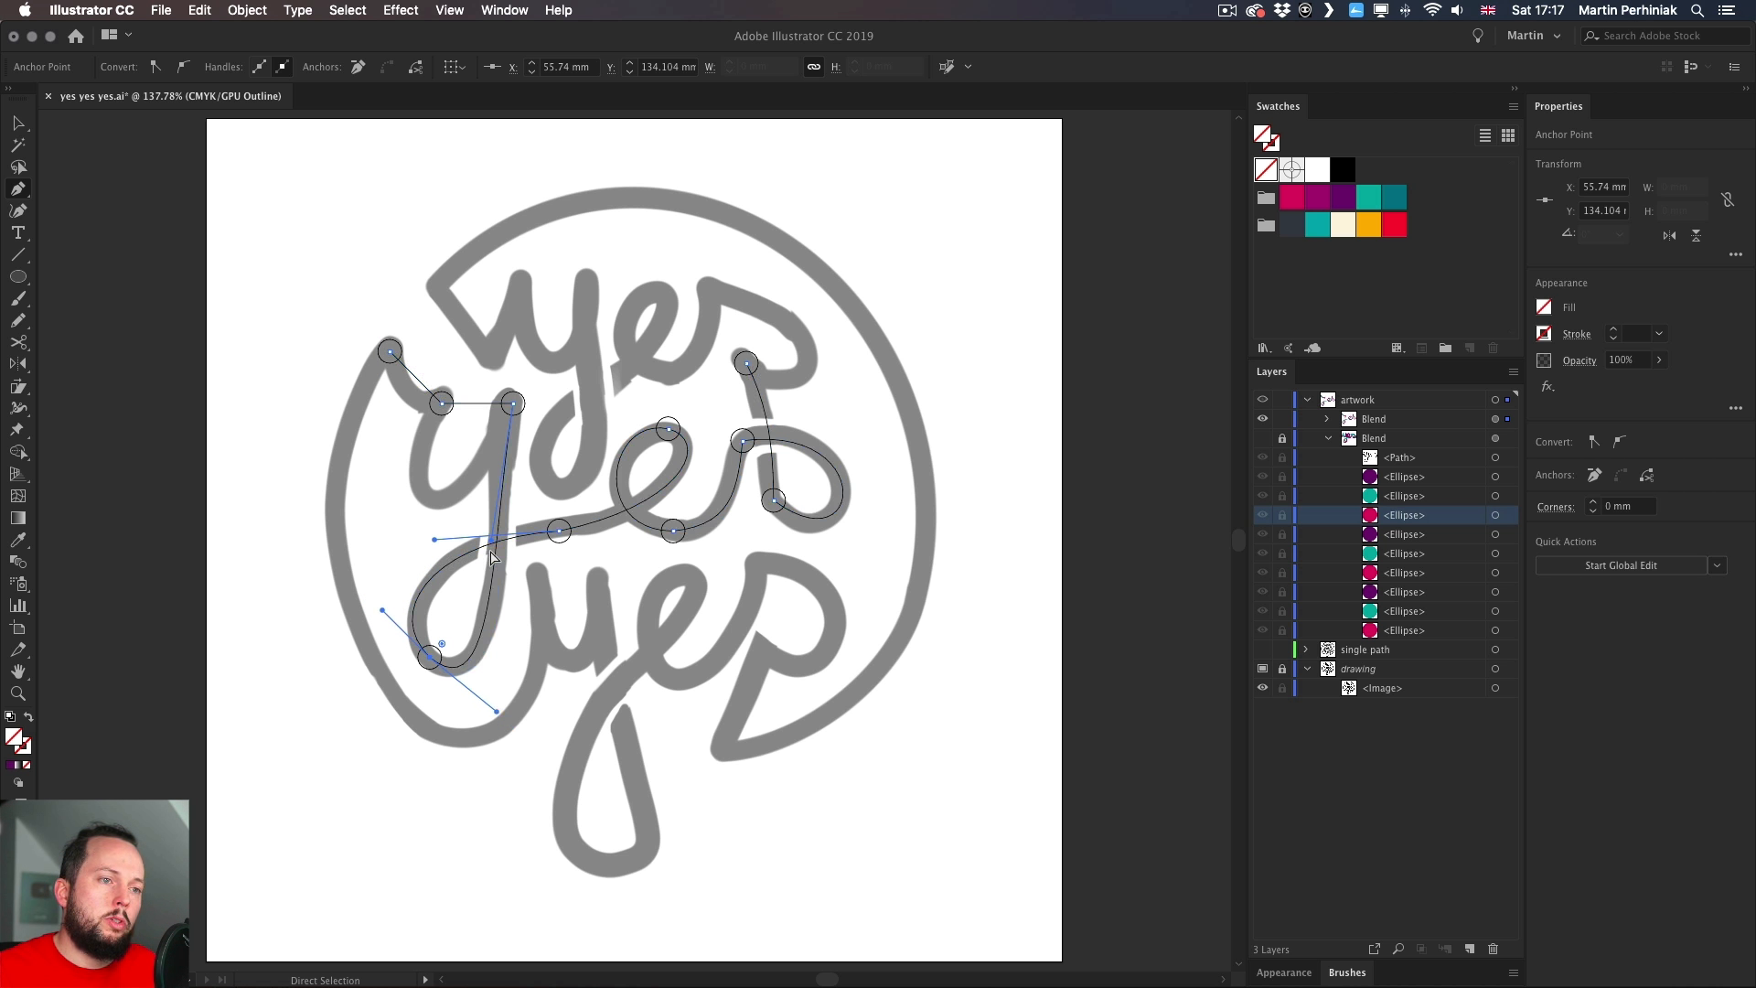
left_click_drag(494, 544, 502, 573)
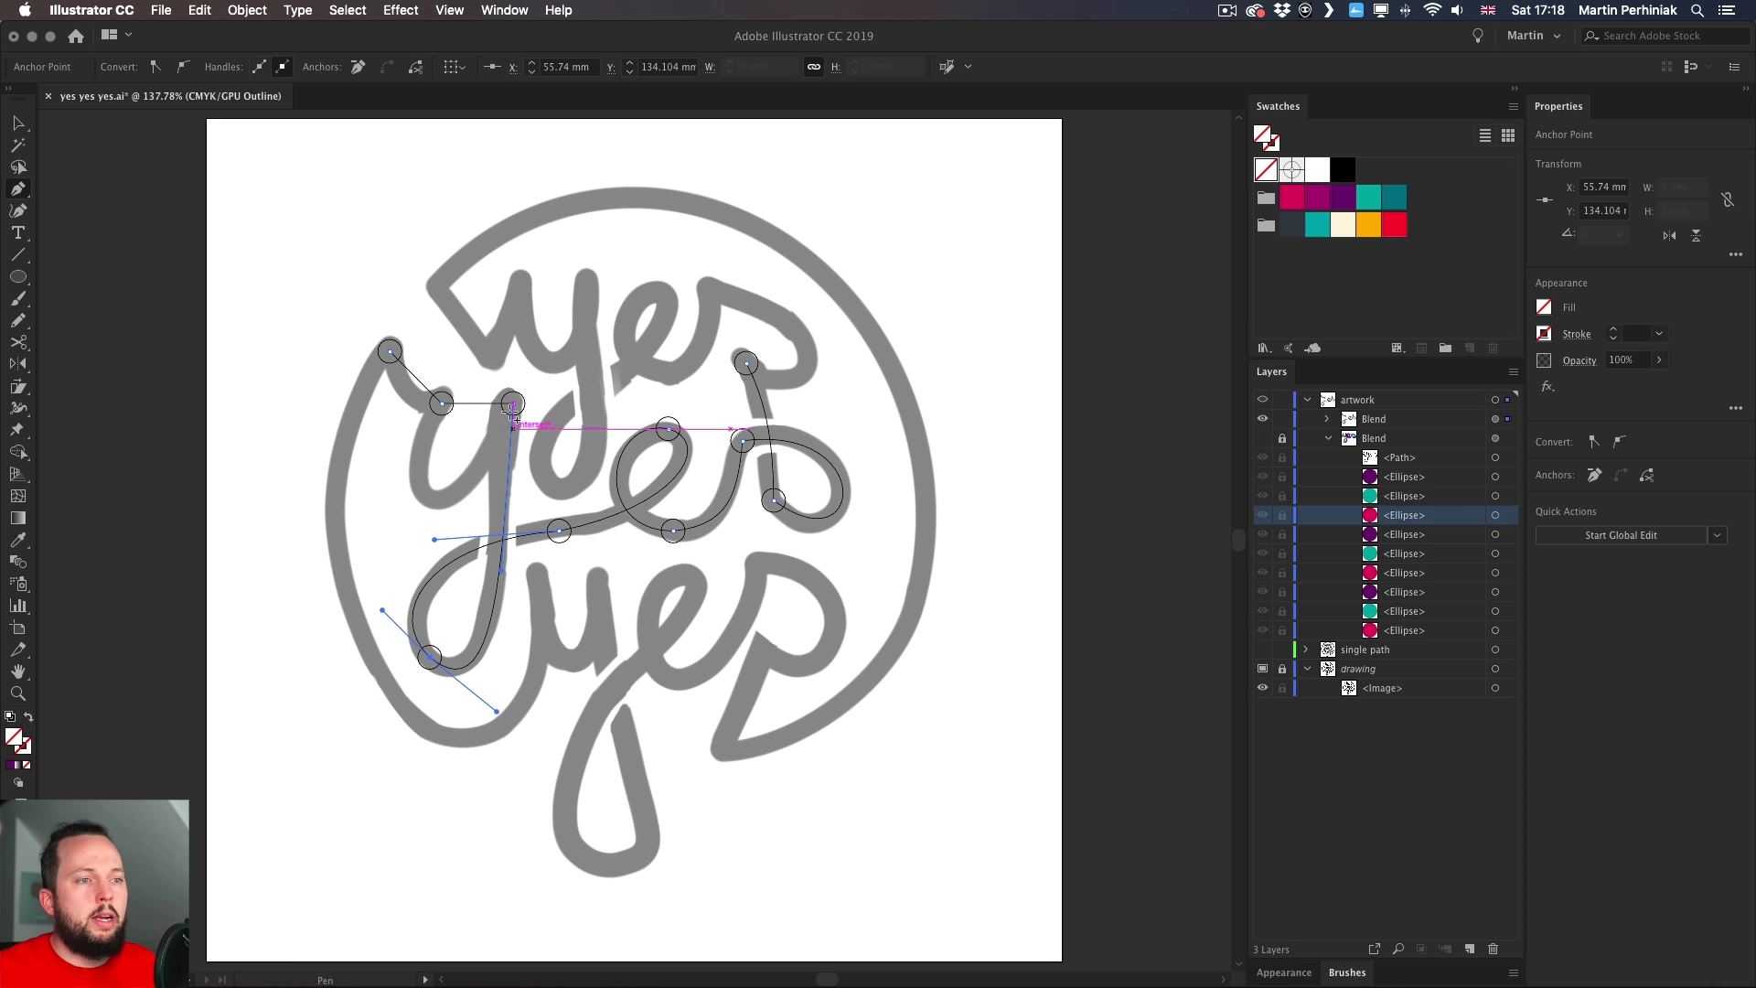
- Curve the spine around the upper cup of the second word's y and along its short lead-in stroke
left_click_drag(475, 403, 376, 512)
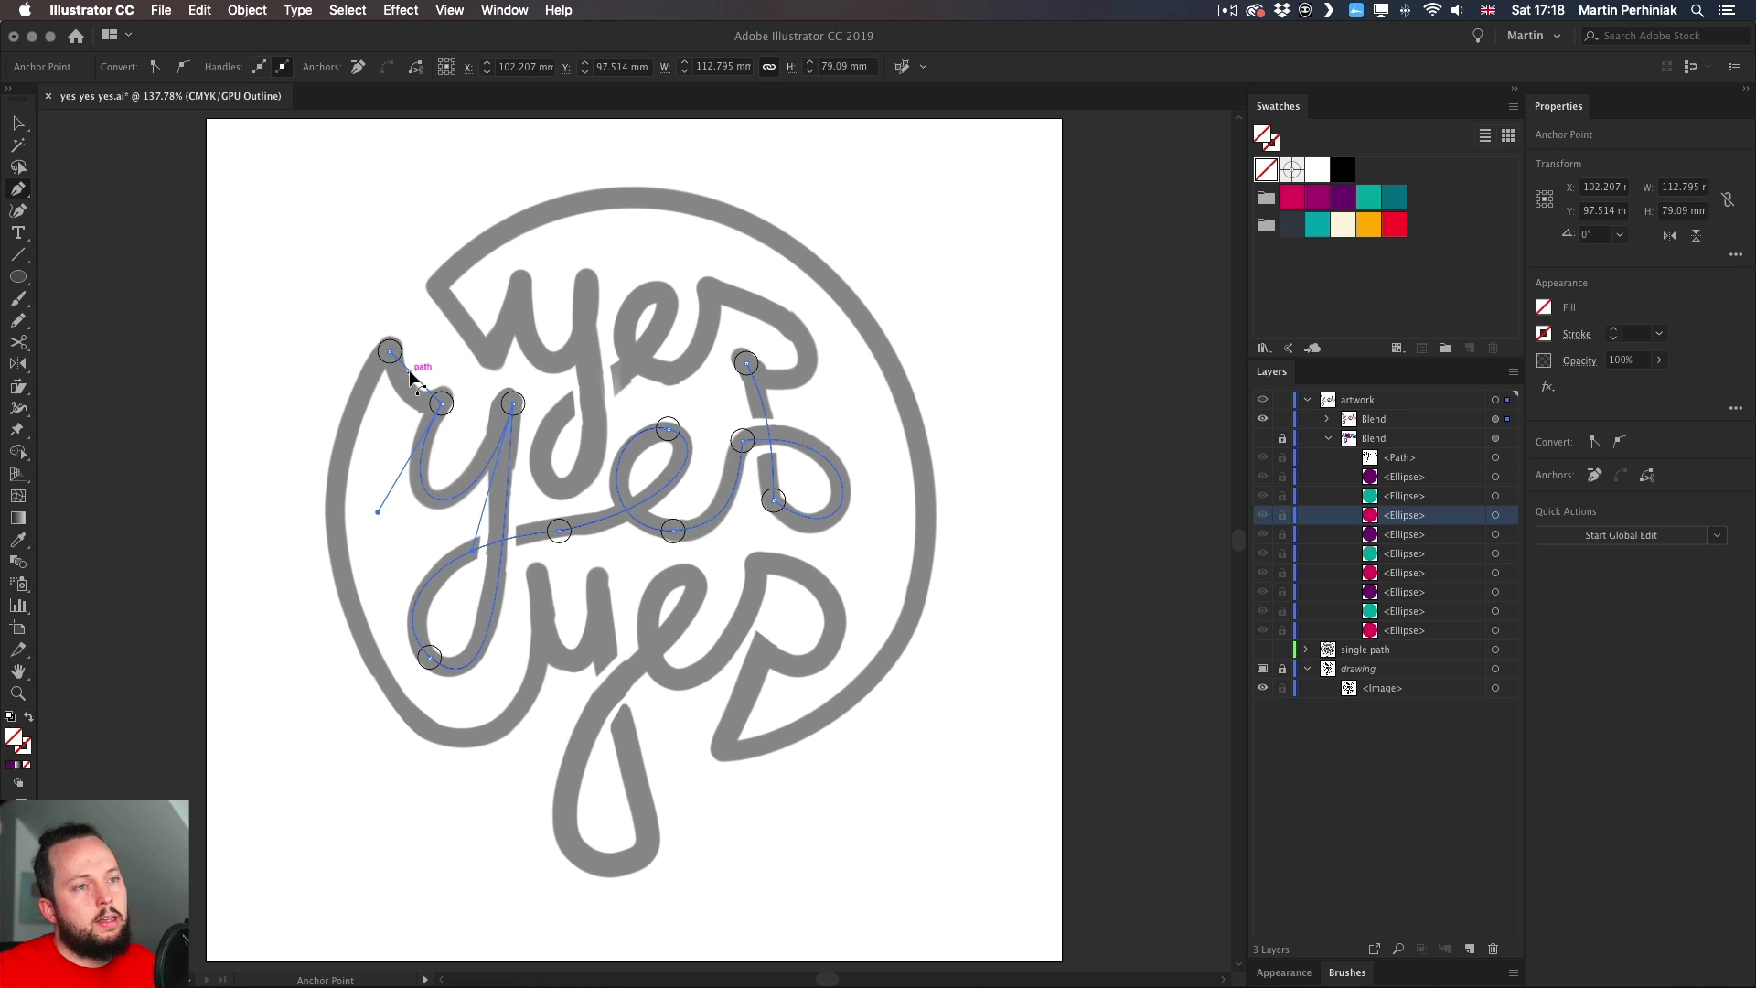
left_click_drag(409, 370, 408, 393)
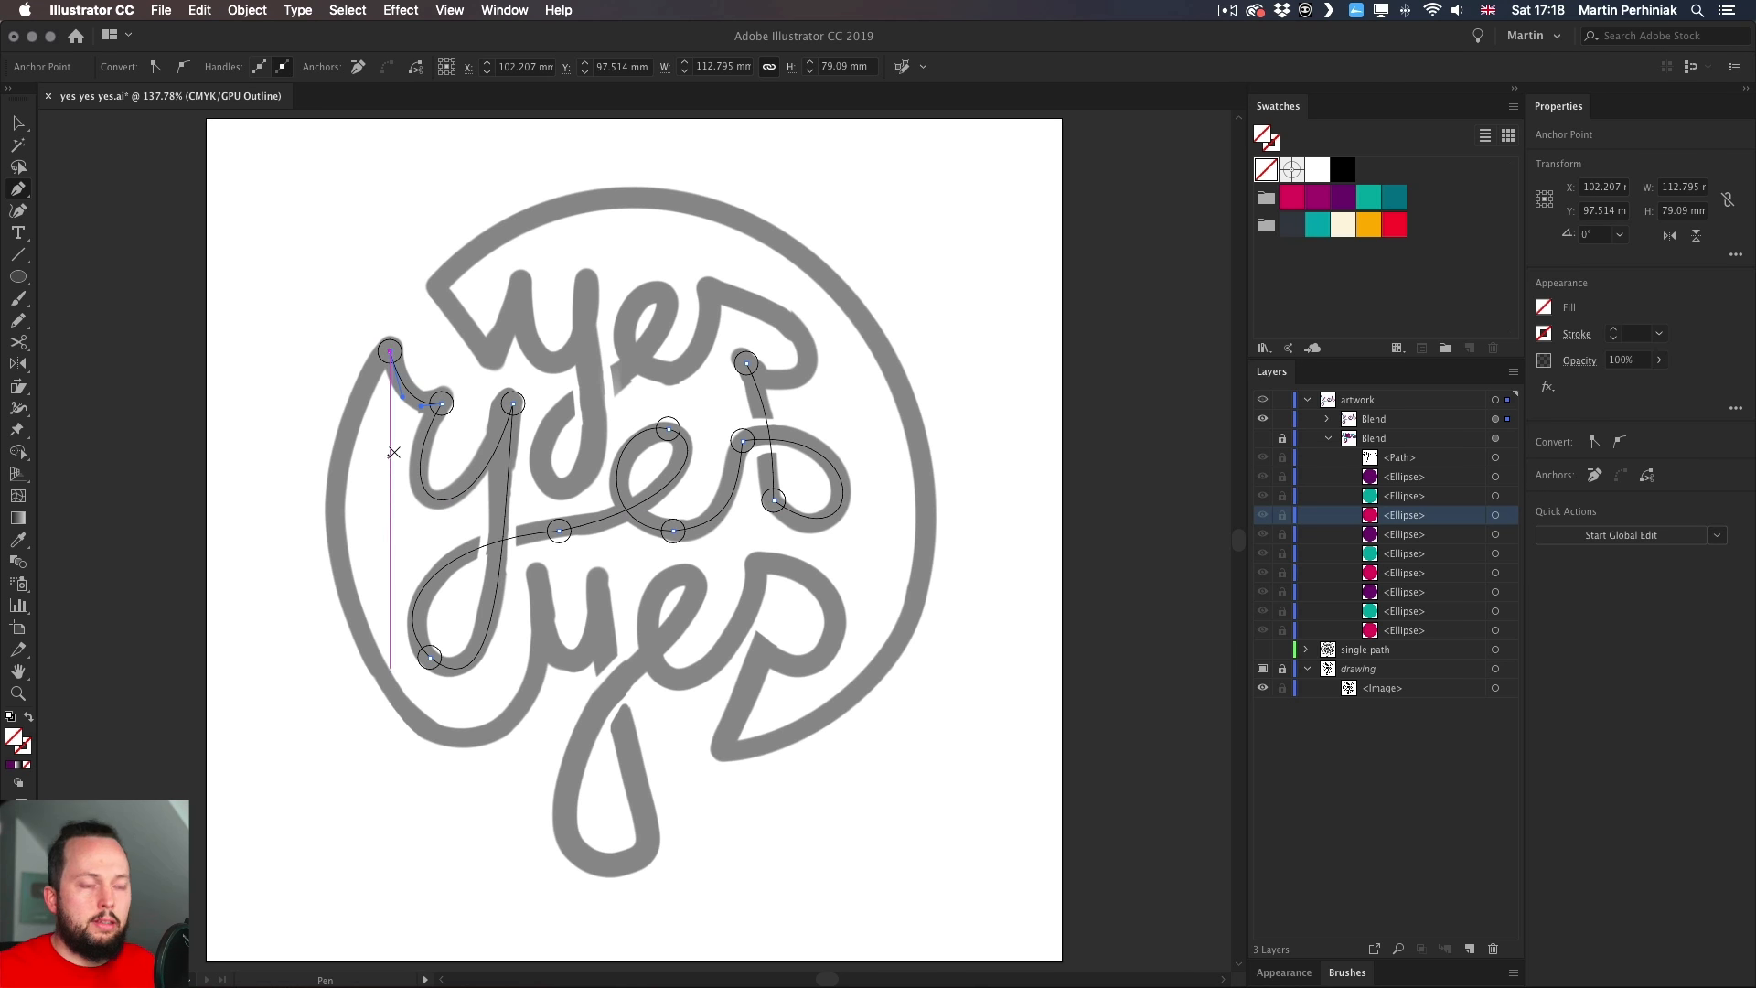
key("v")
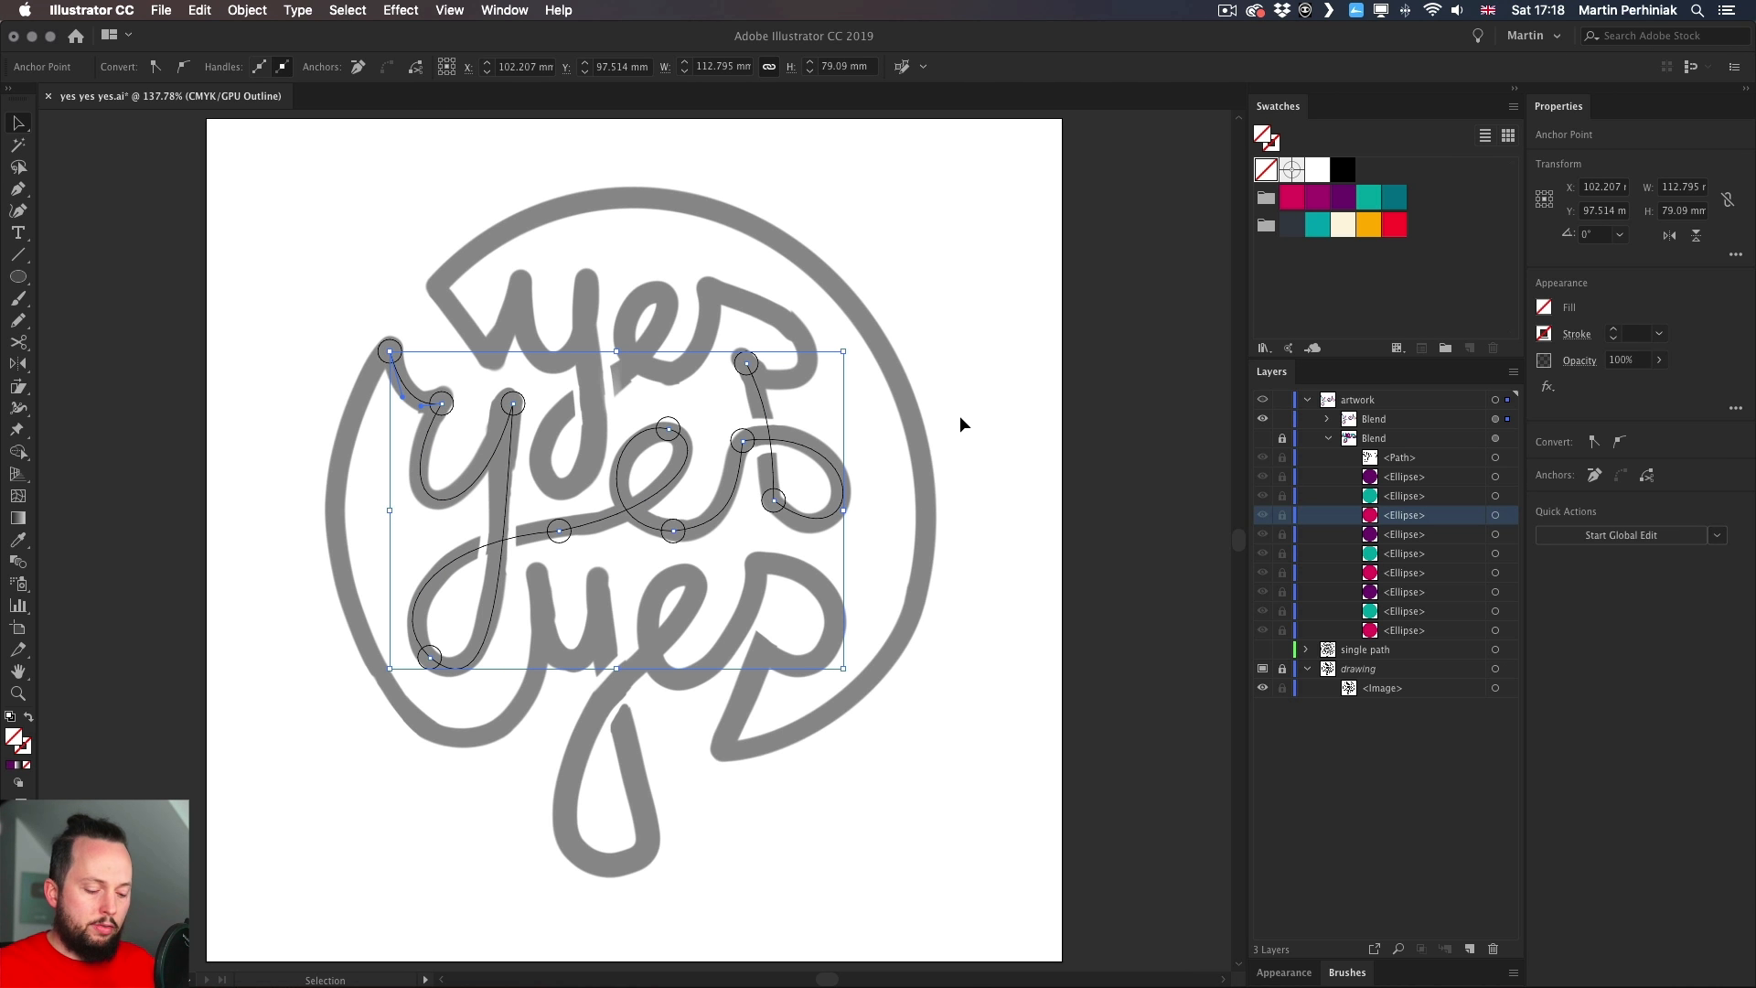
- Return to preview mode, hide the drawing layer with the sketch and deselect the blend
key("a")
key("super+y")
key("v")
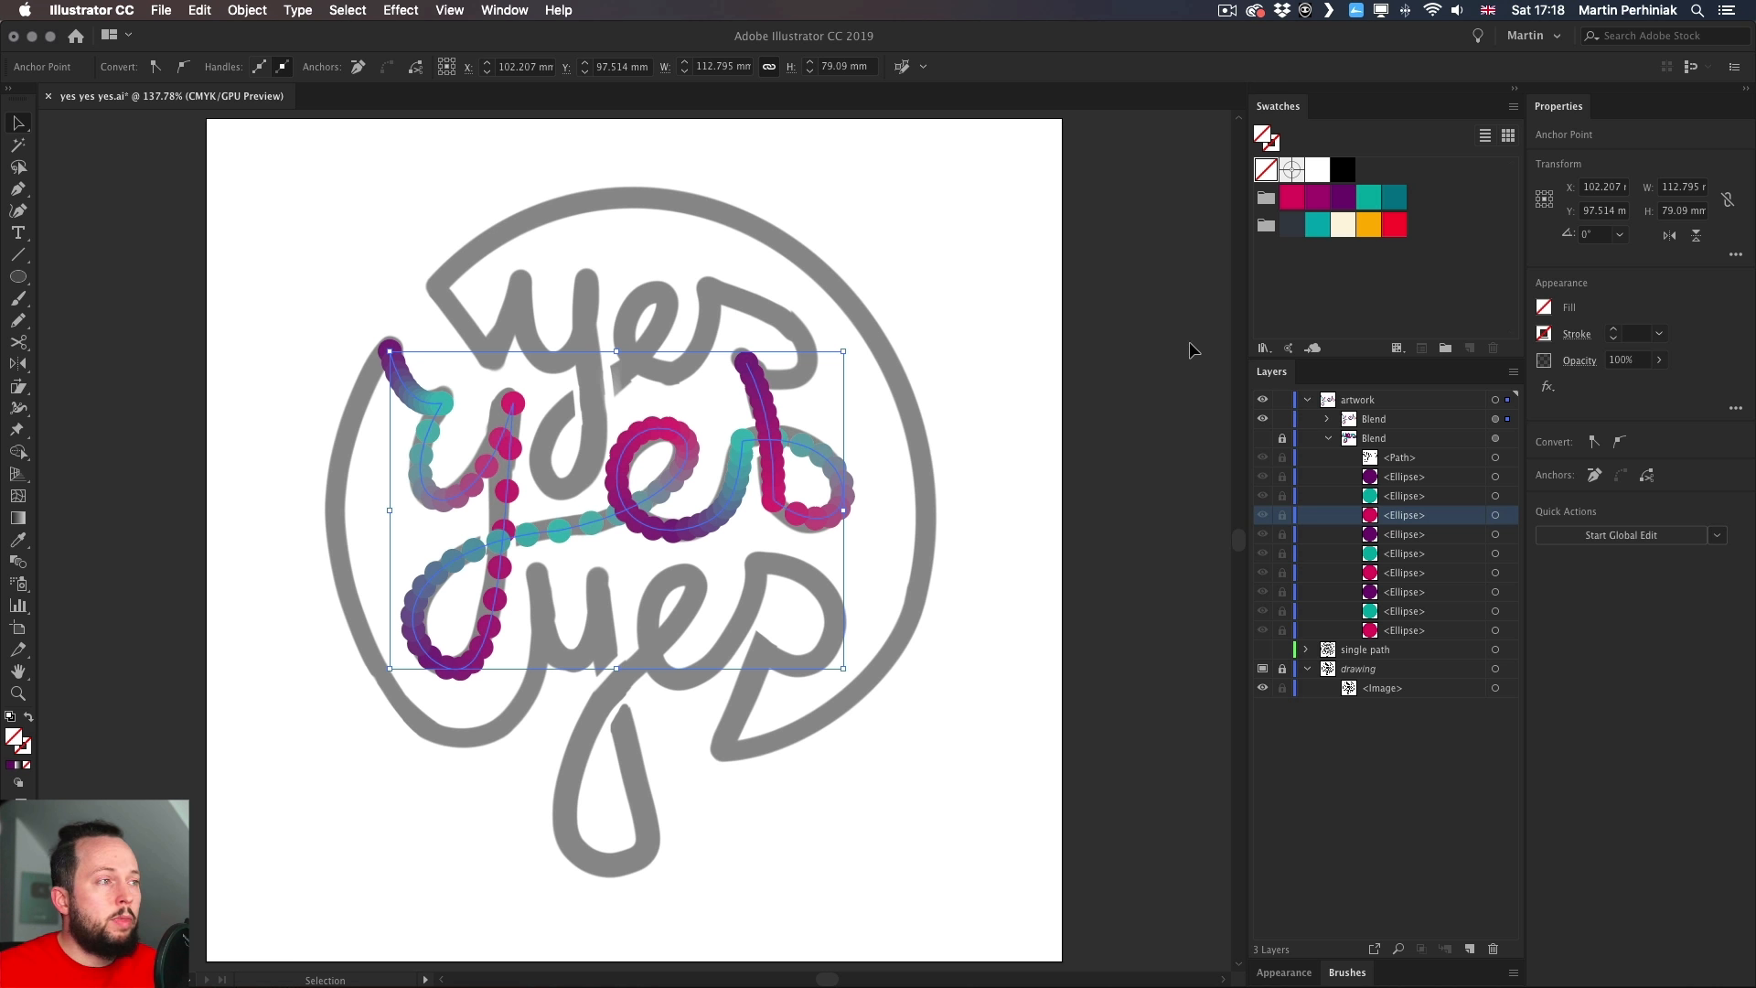
left_click(1263, 669)
left_click(934, 315)
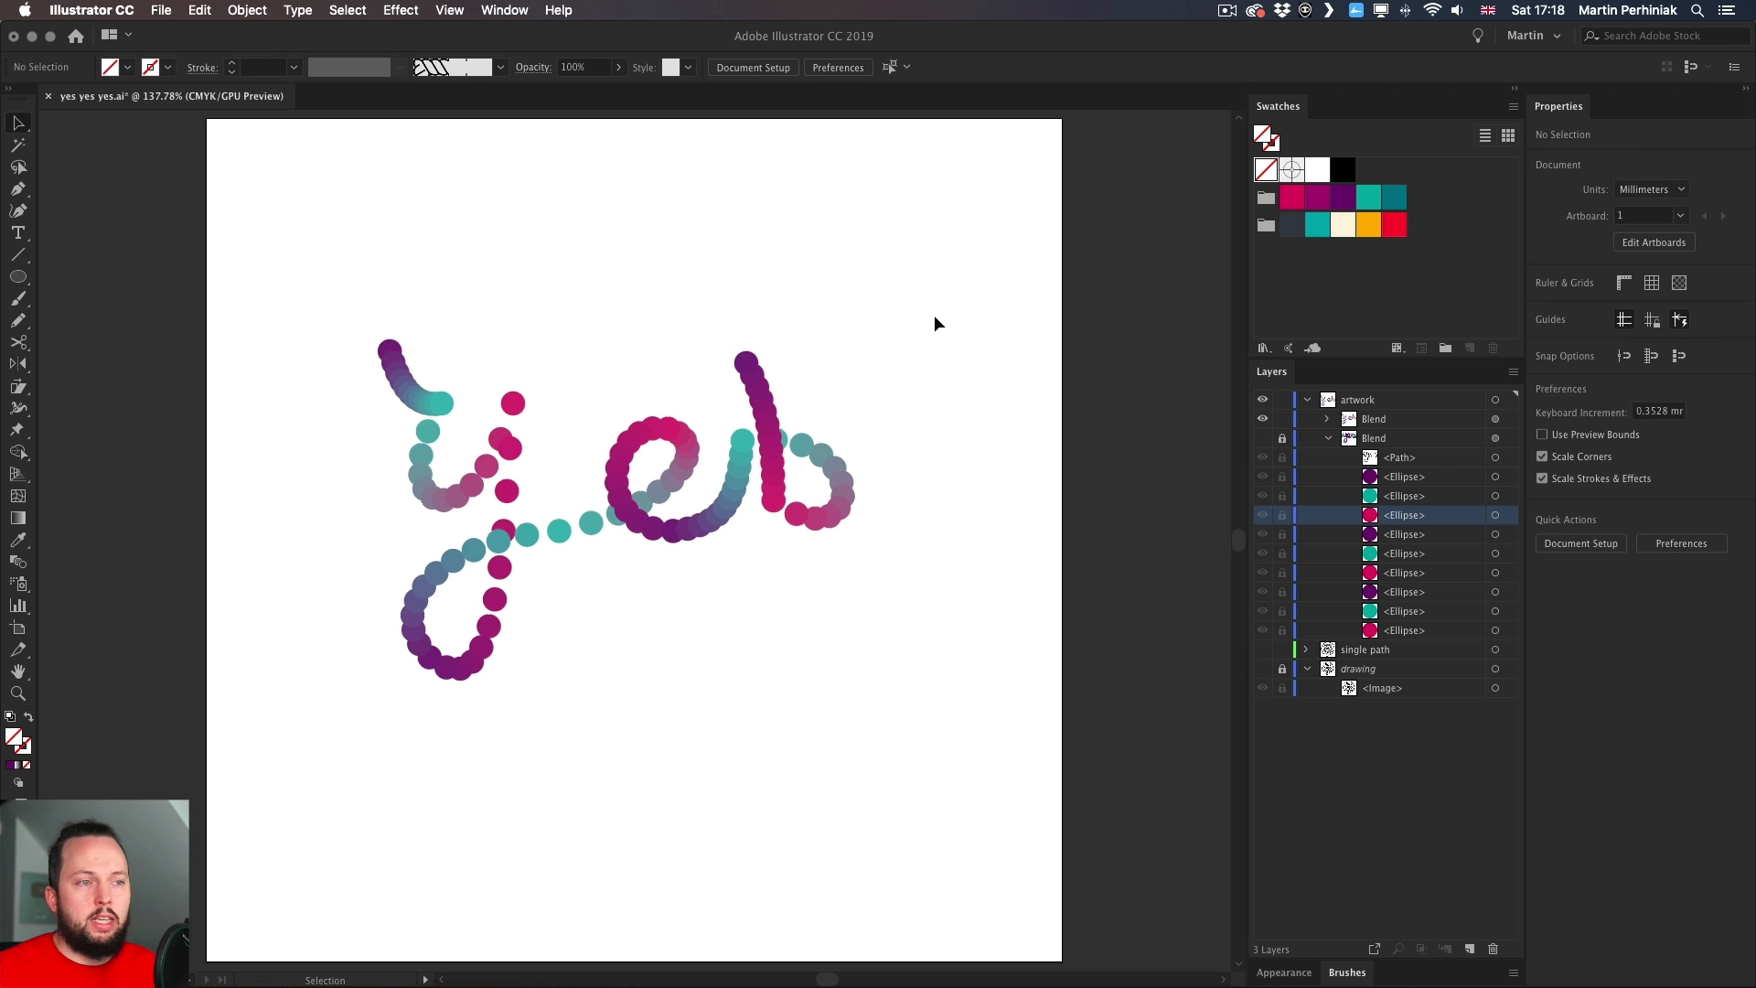
- Set the second word's blend spacing to Smooth Color, then deselect it
left_click_drag(920, 338, 372, 690)
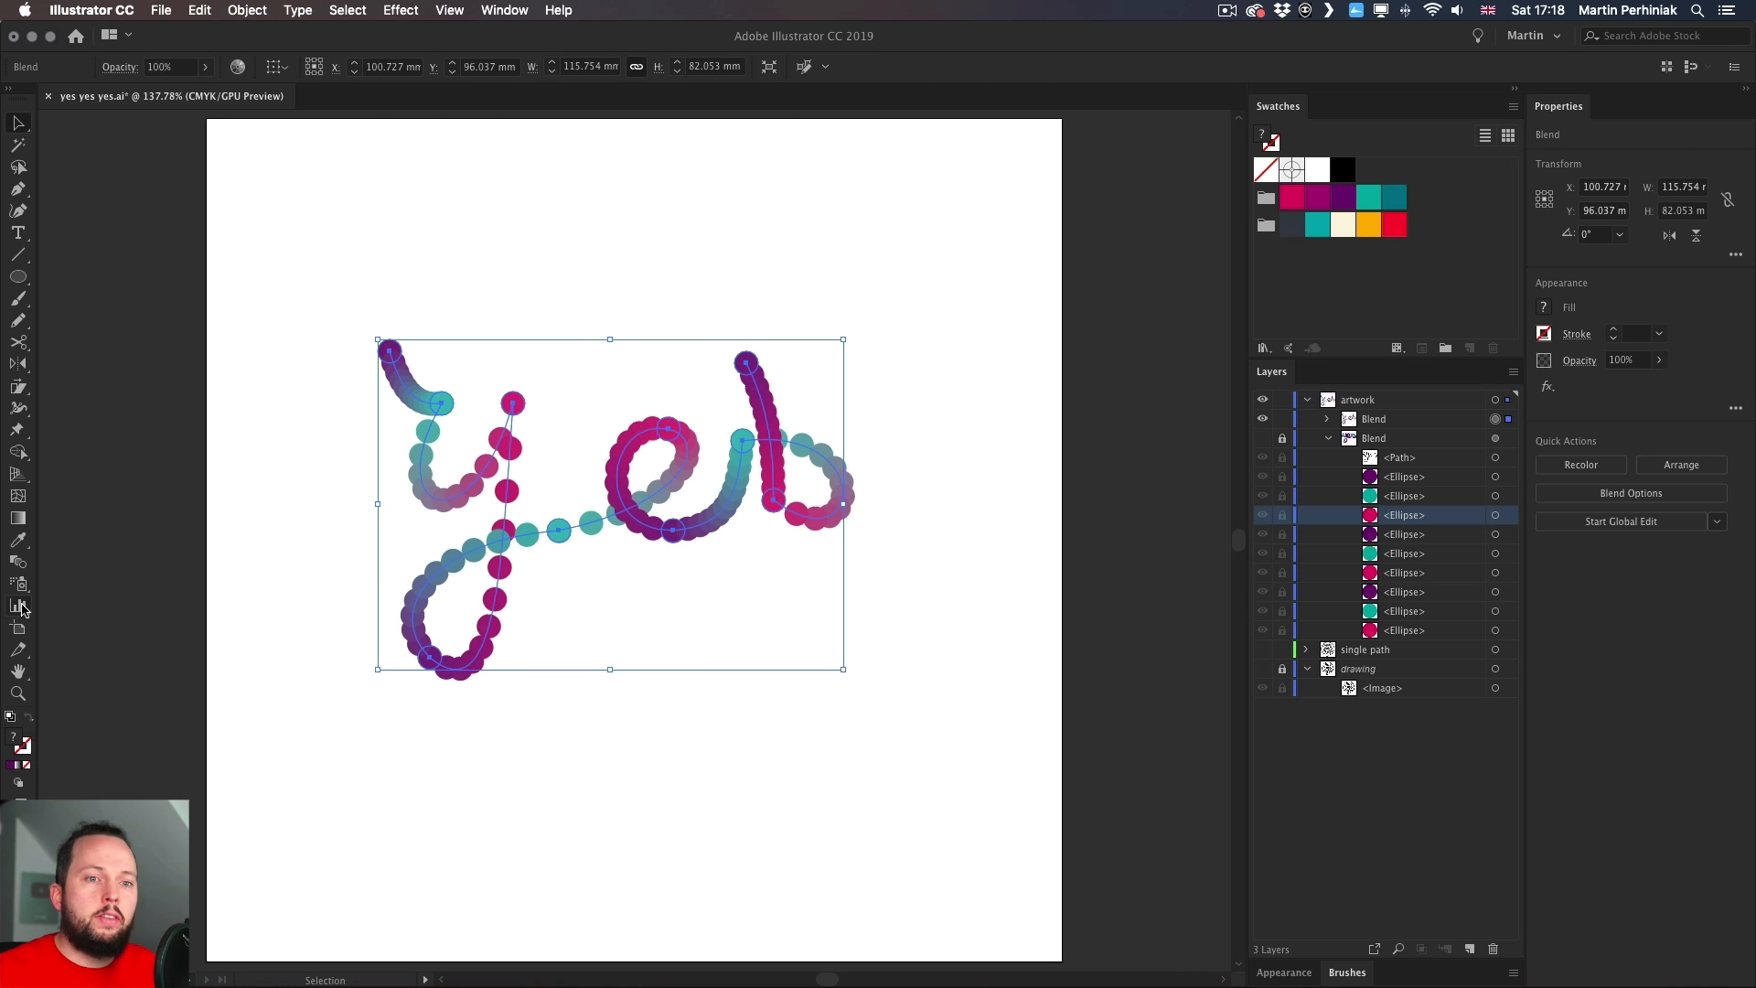
double_click(25, 562)
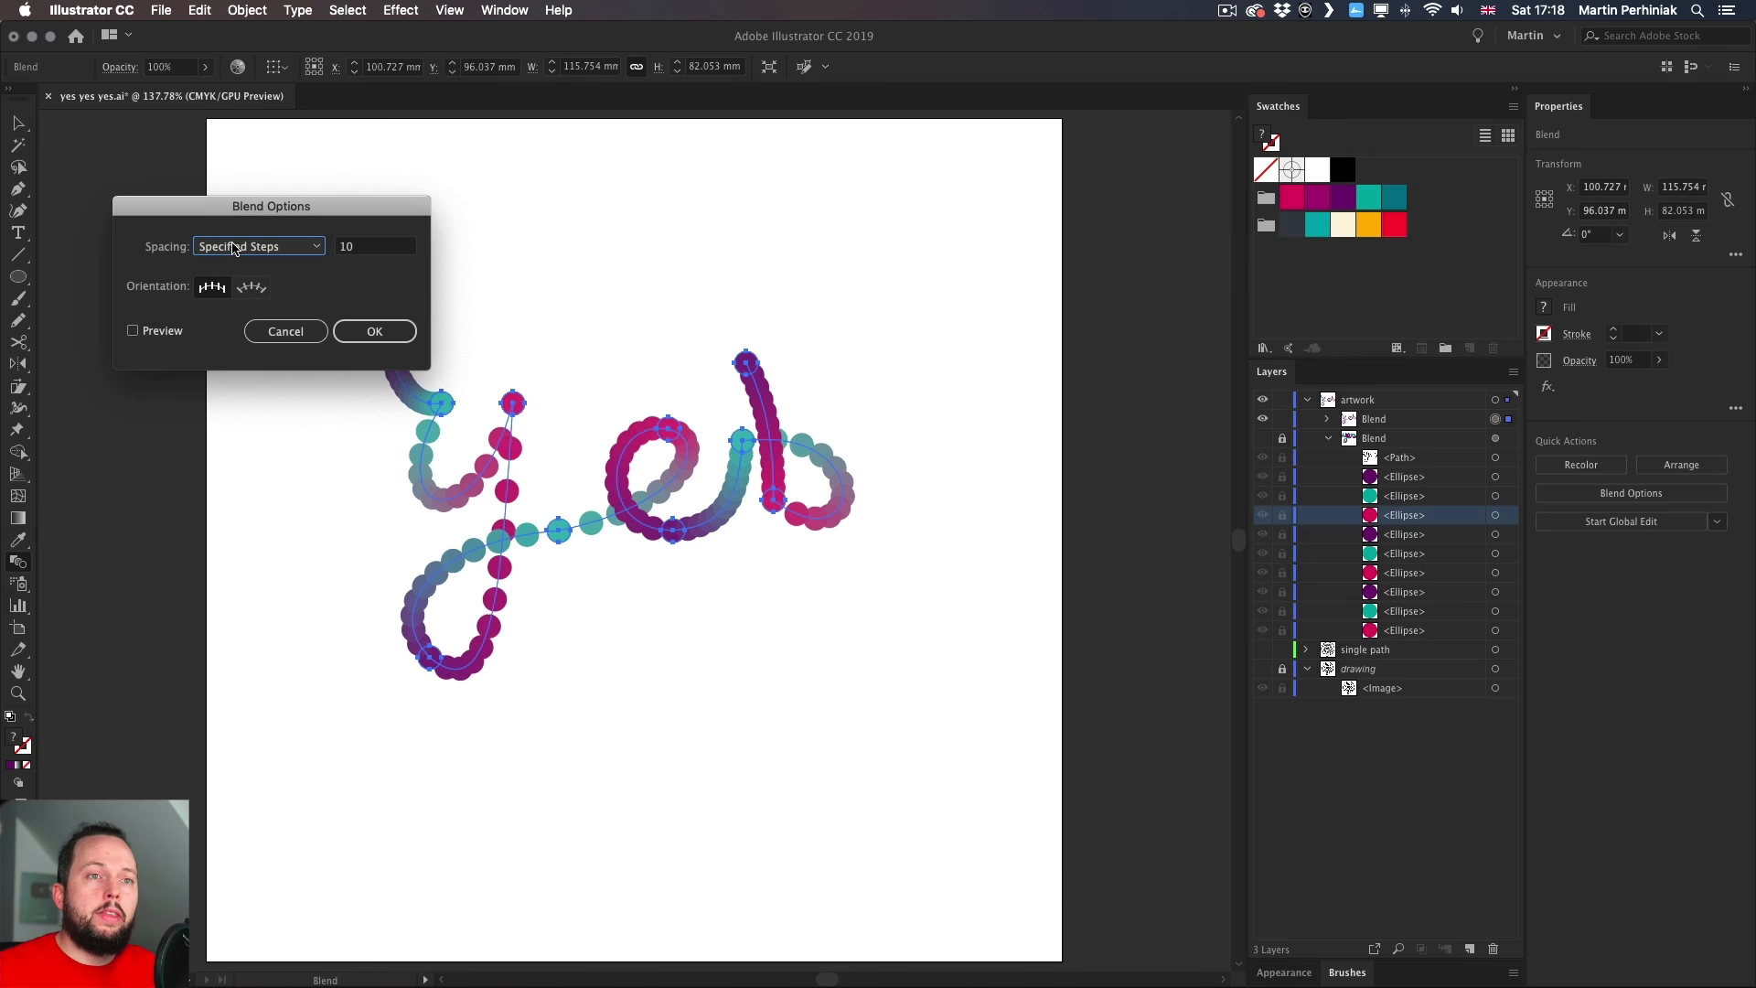
left_click(233, 247)
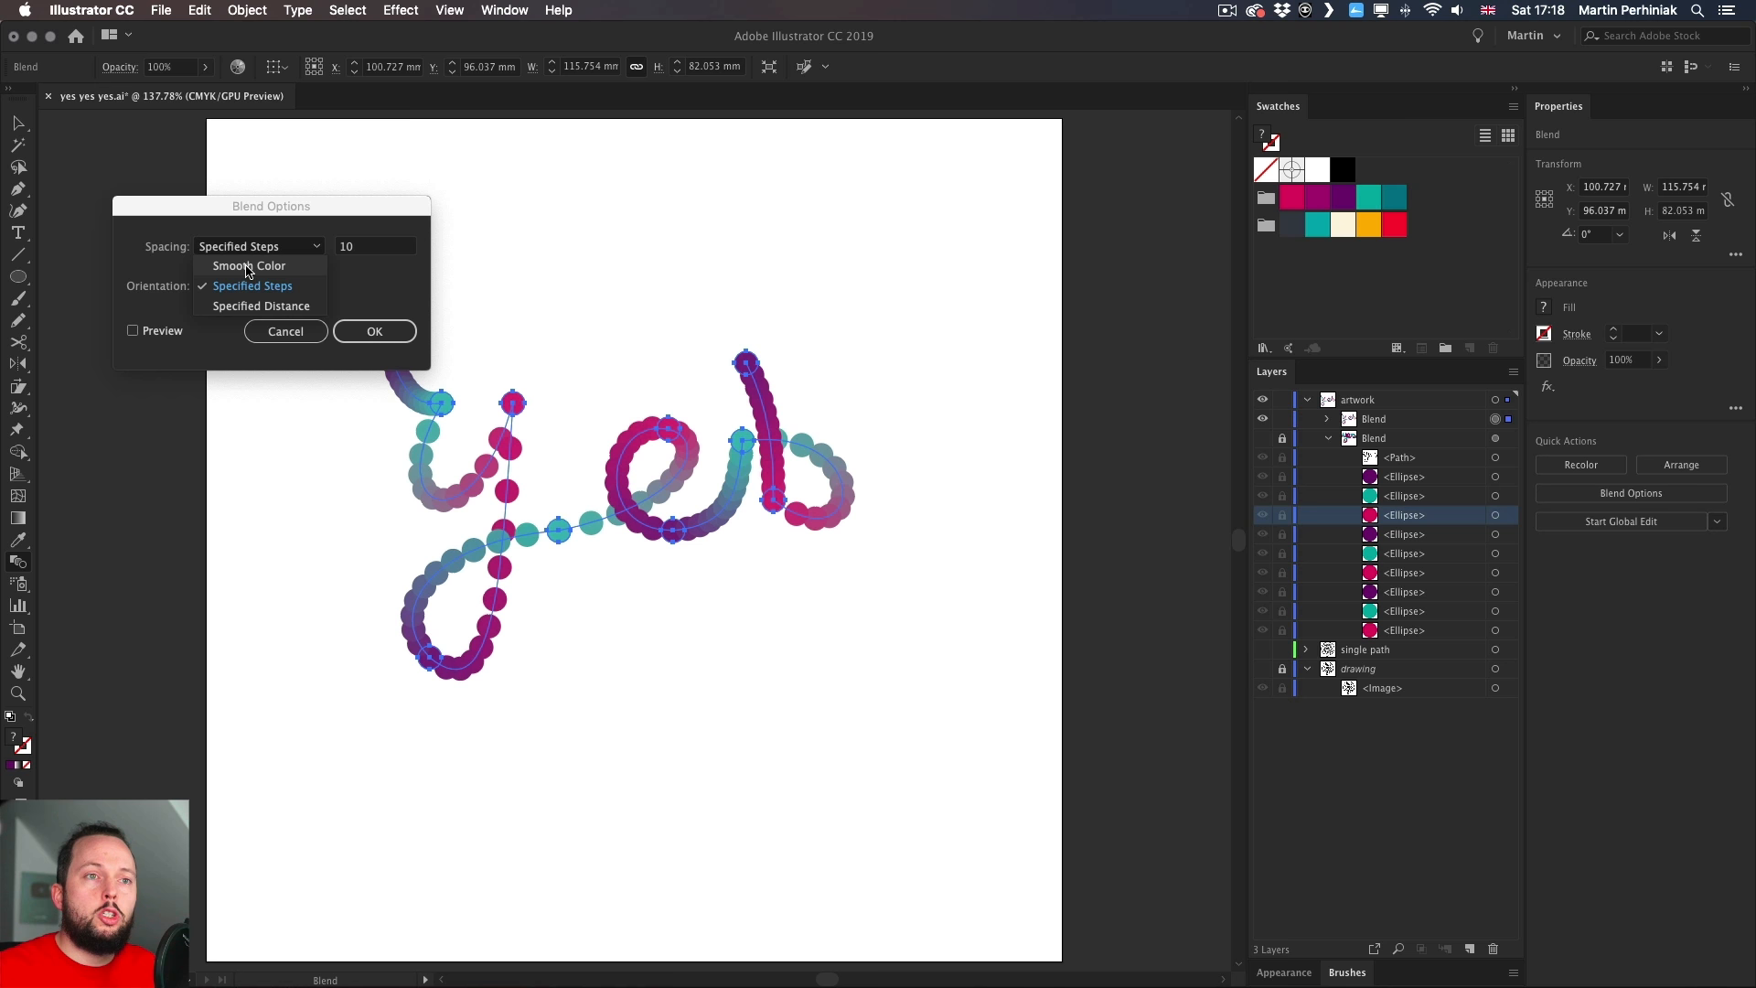
left_click(247, 264)
left_click(377, 331)
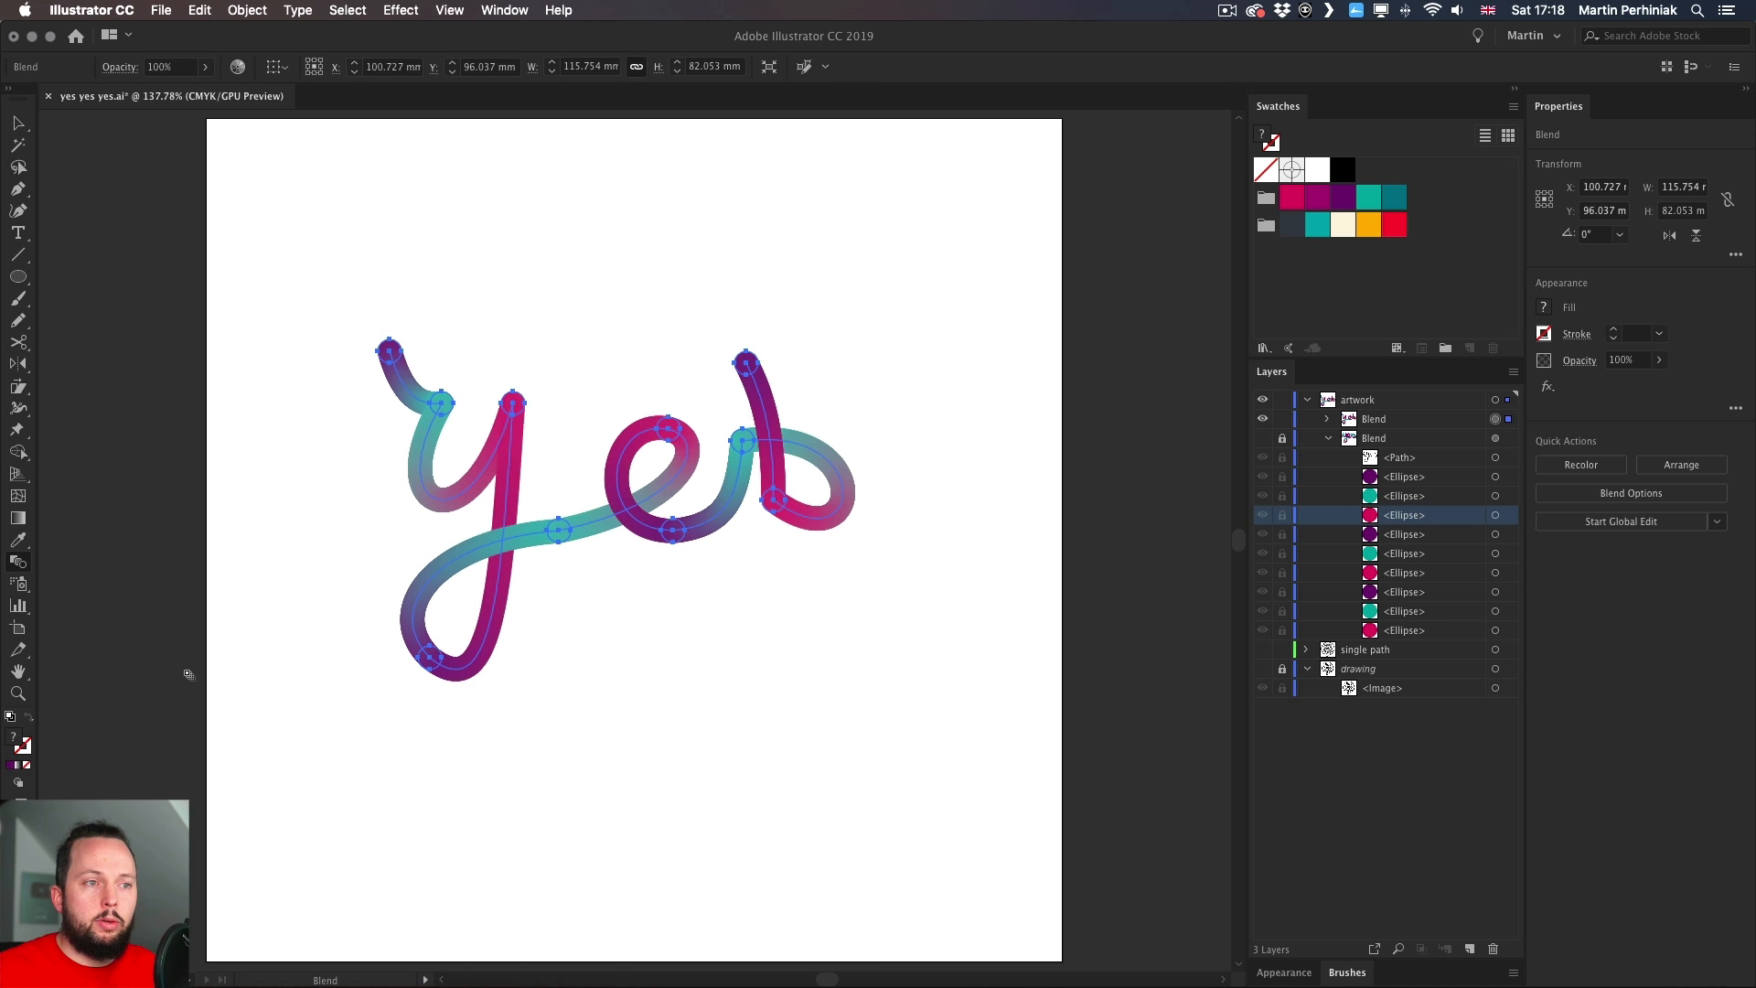
key("v")
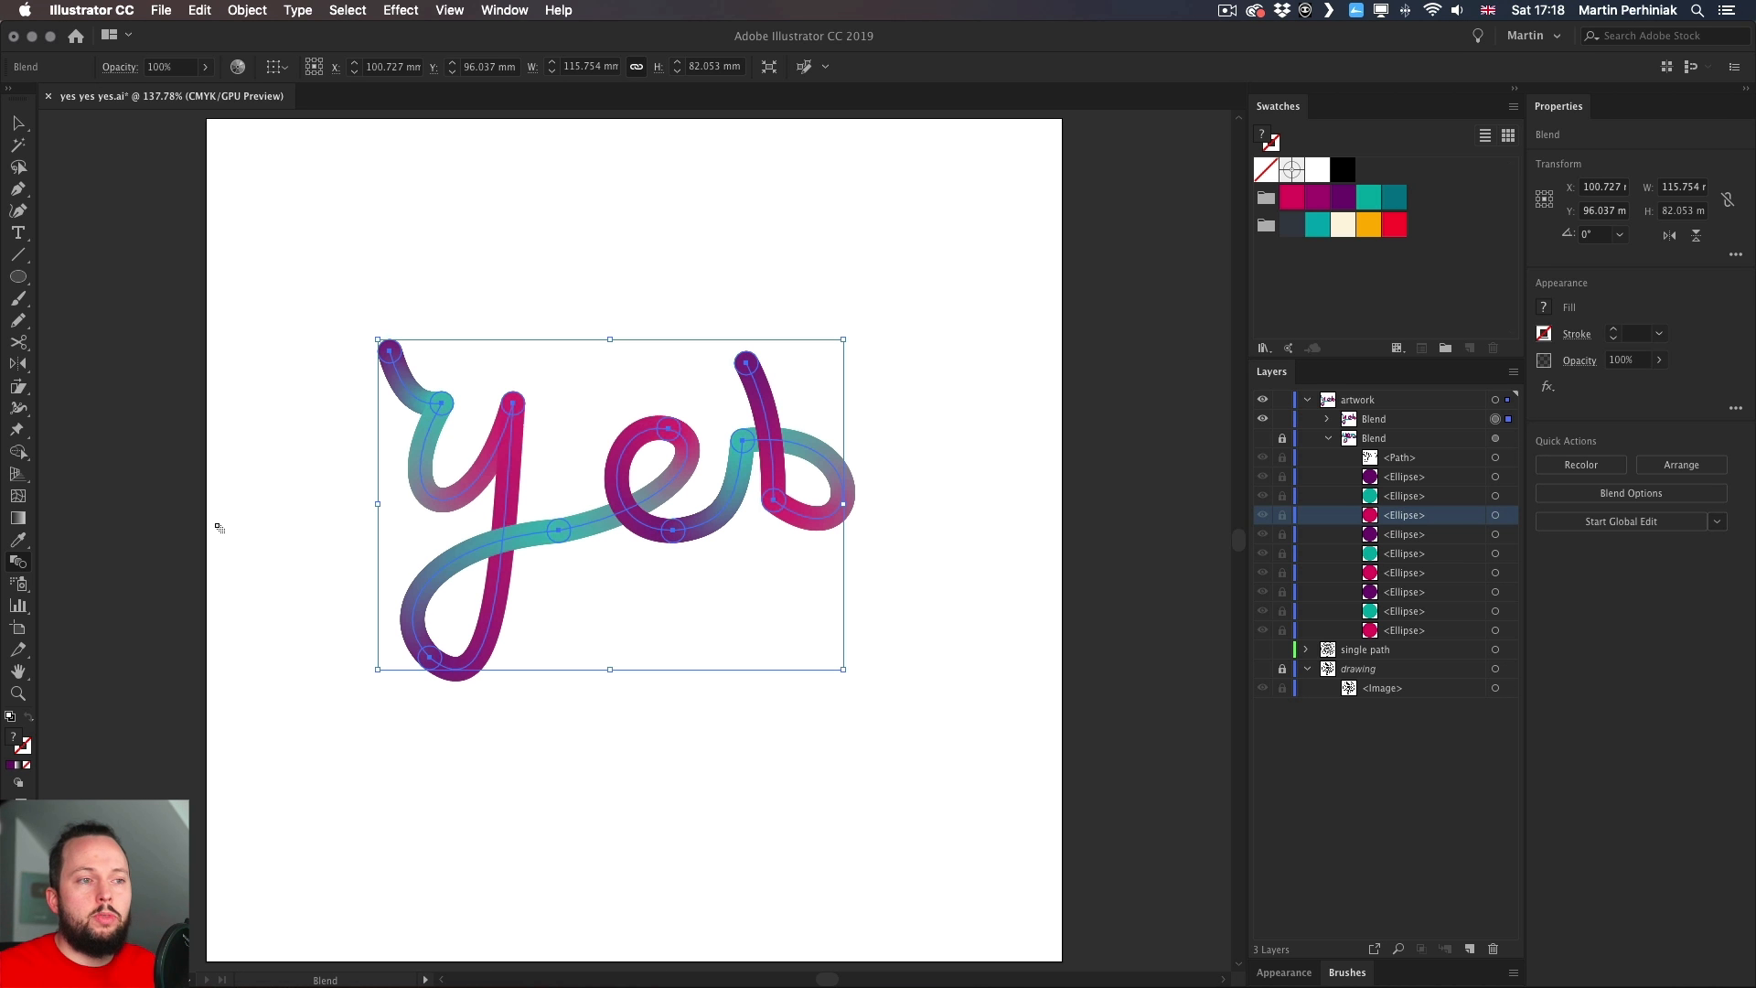
left_click(235, 532)
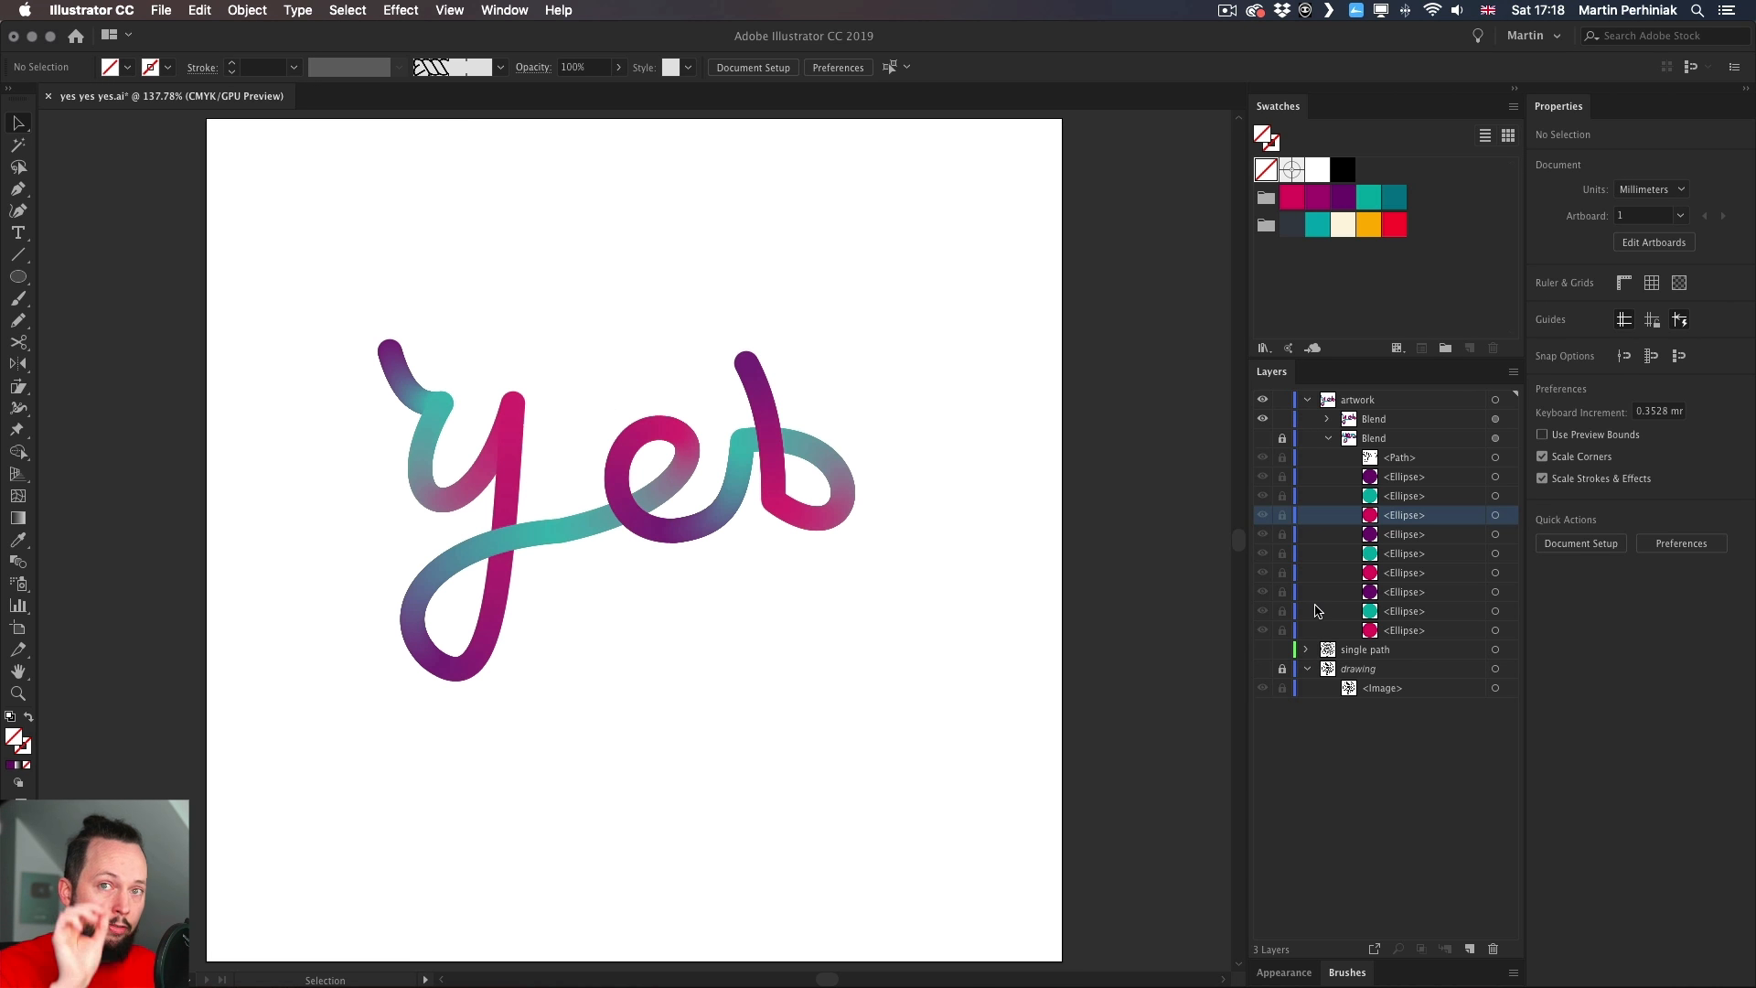
- Show the first word's blend and nudge the magenta circle atop the second word's e about 3.2 mm right and 0.7 mm up
left_click(1264, 439)
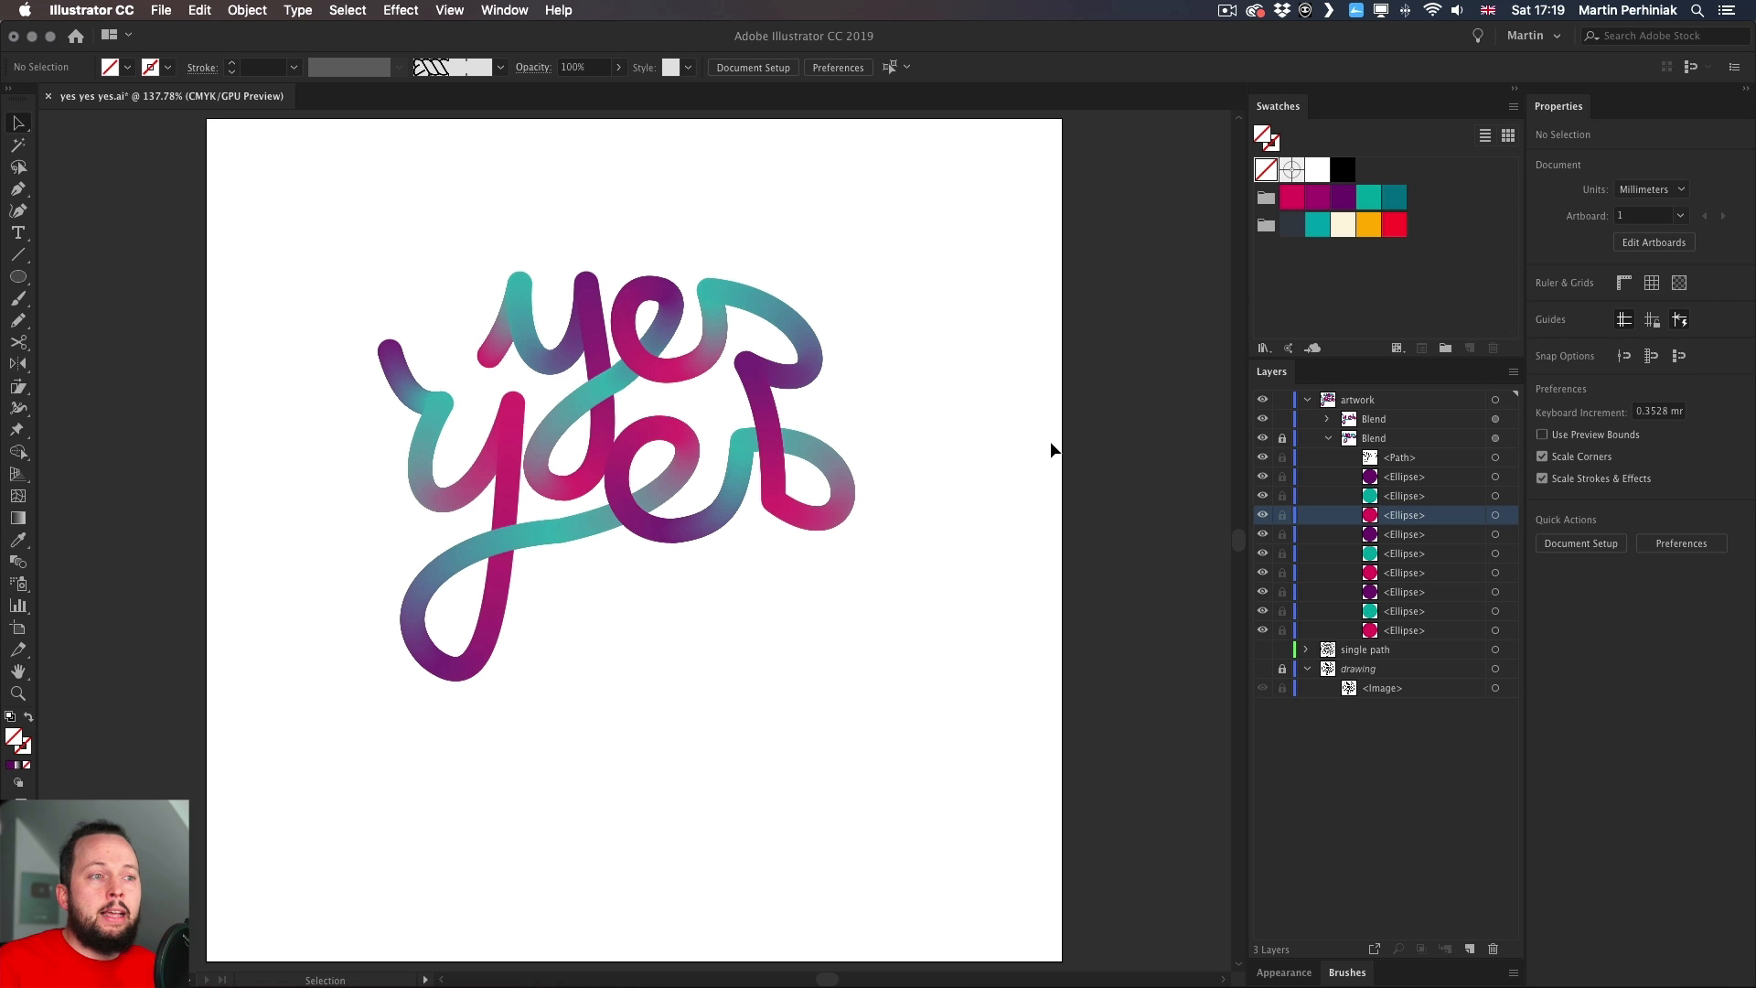
key("a")
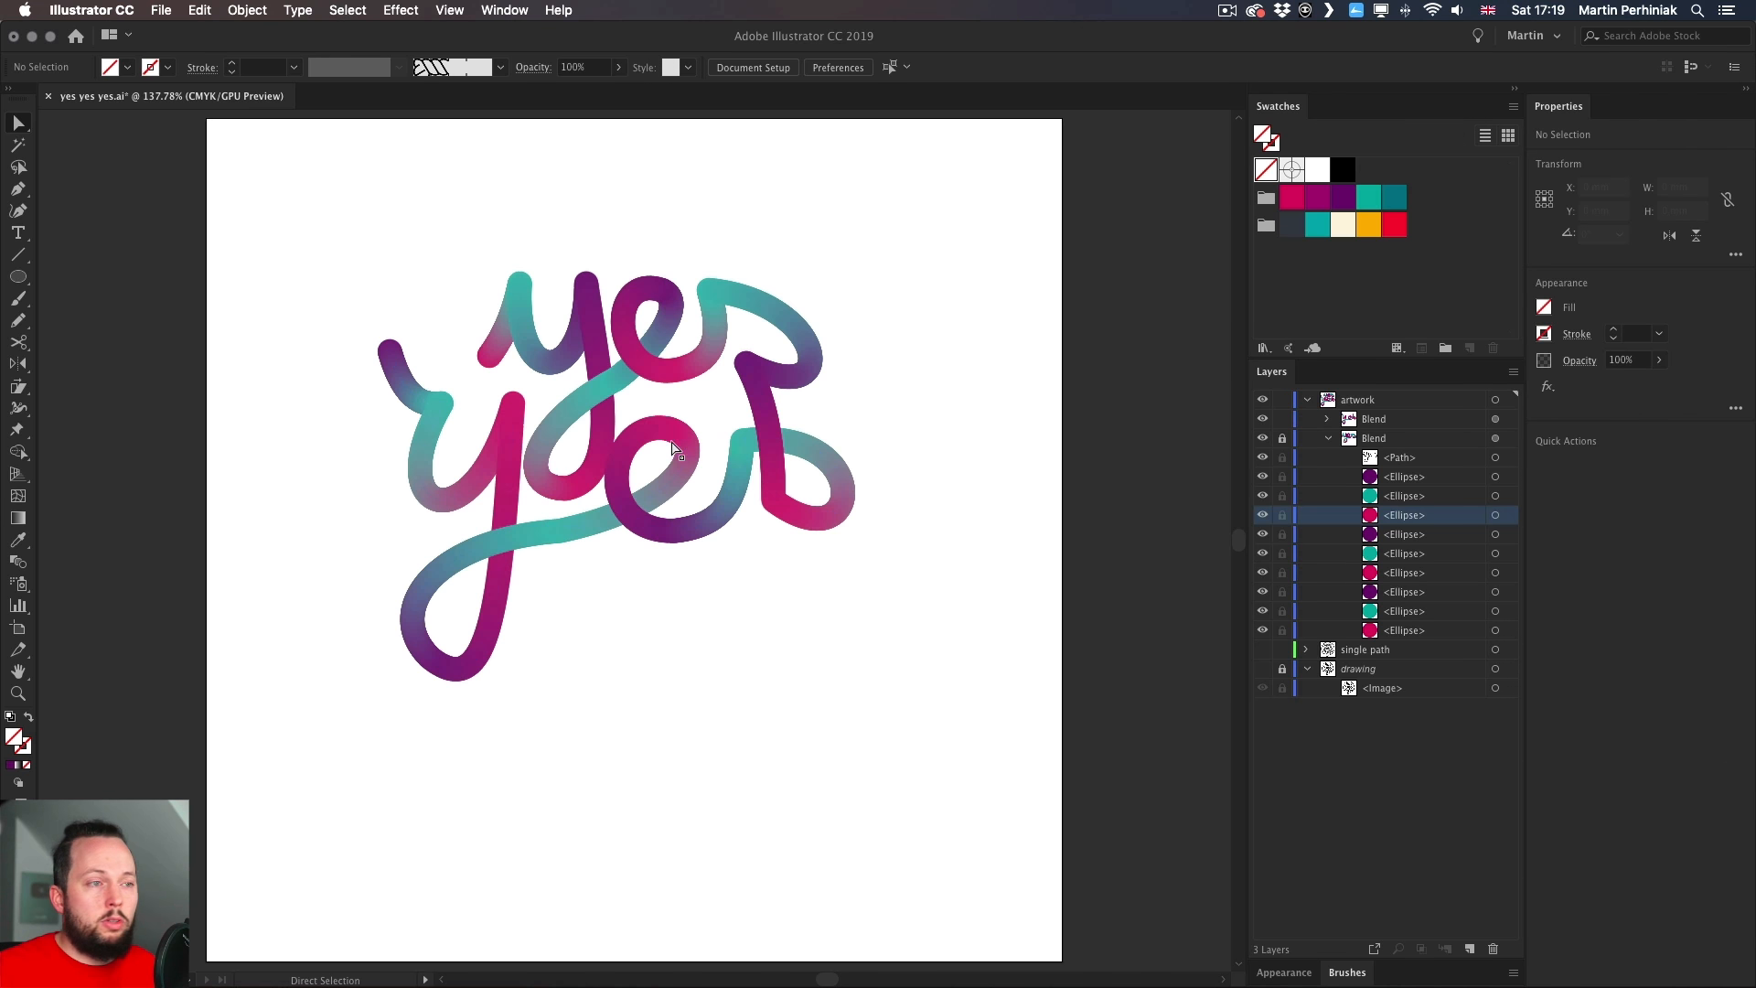
left_click(674, 427)
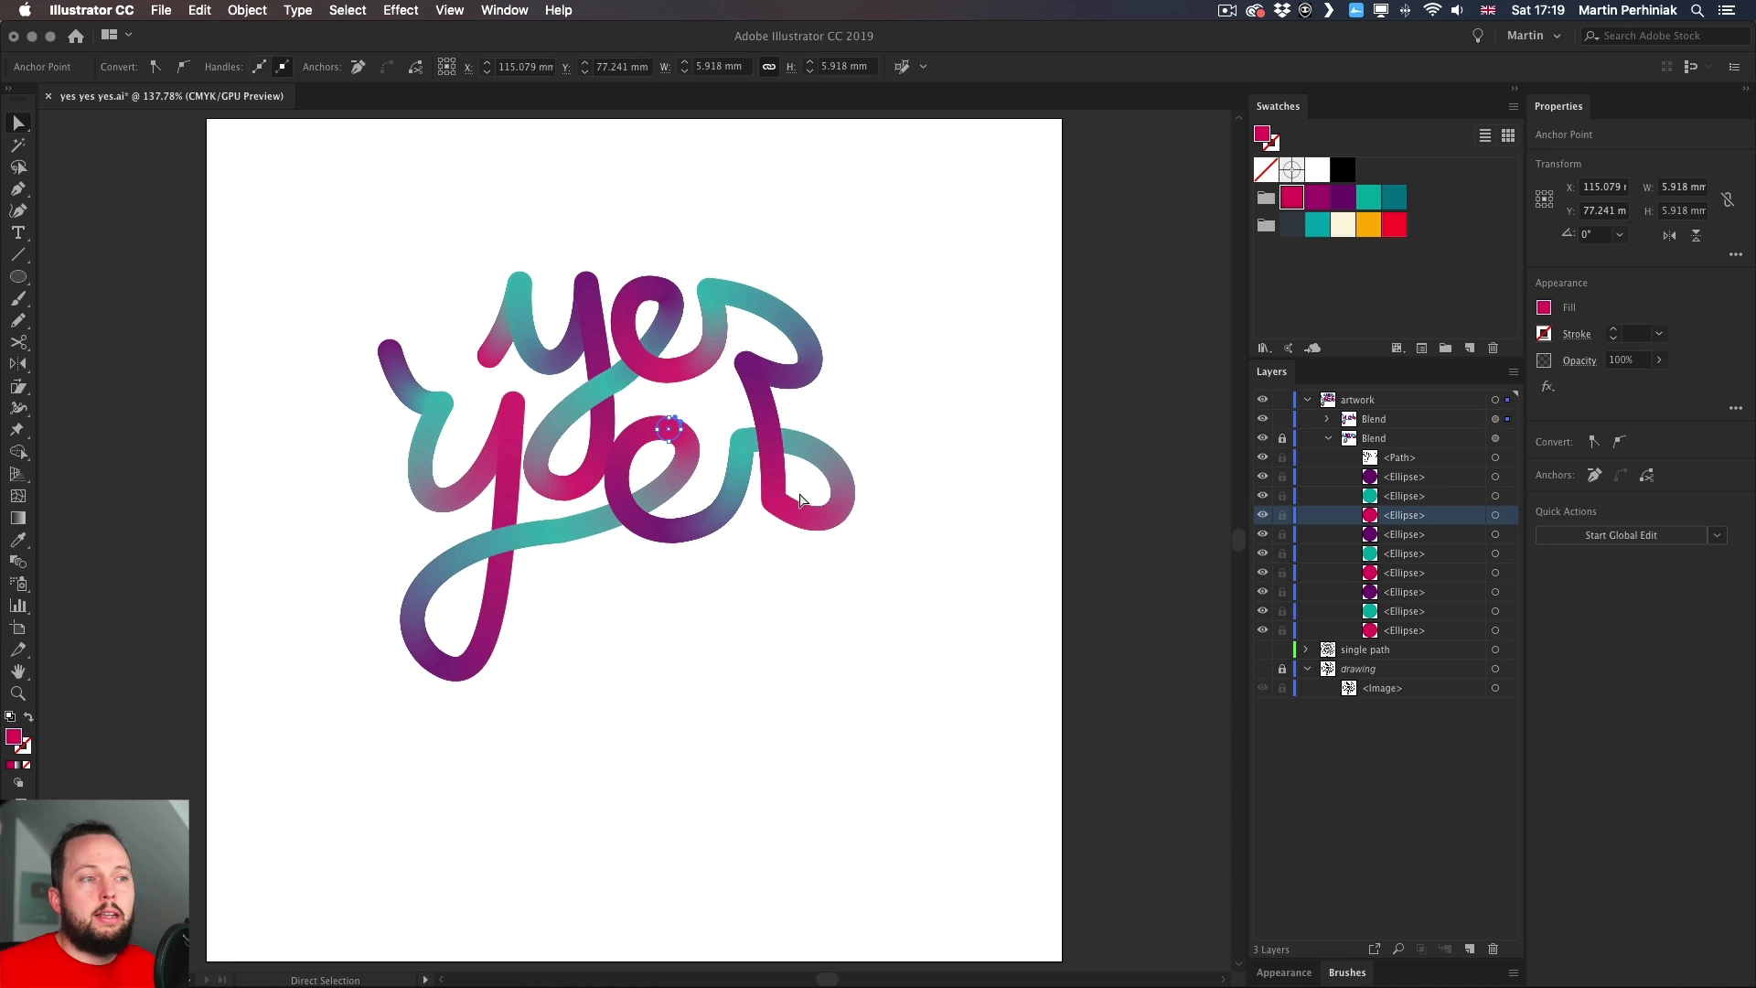
left_click(670, 430)
key("shift+Right")
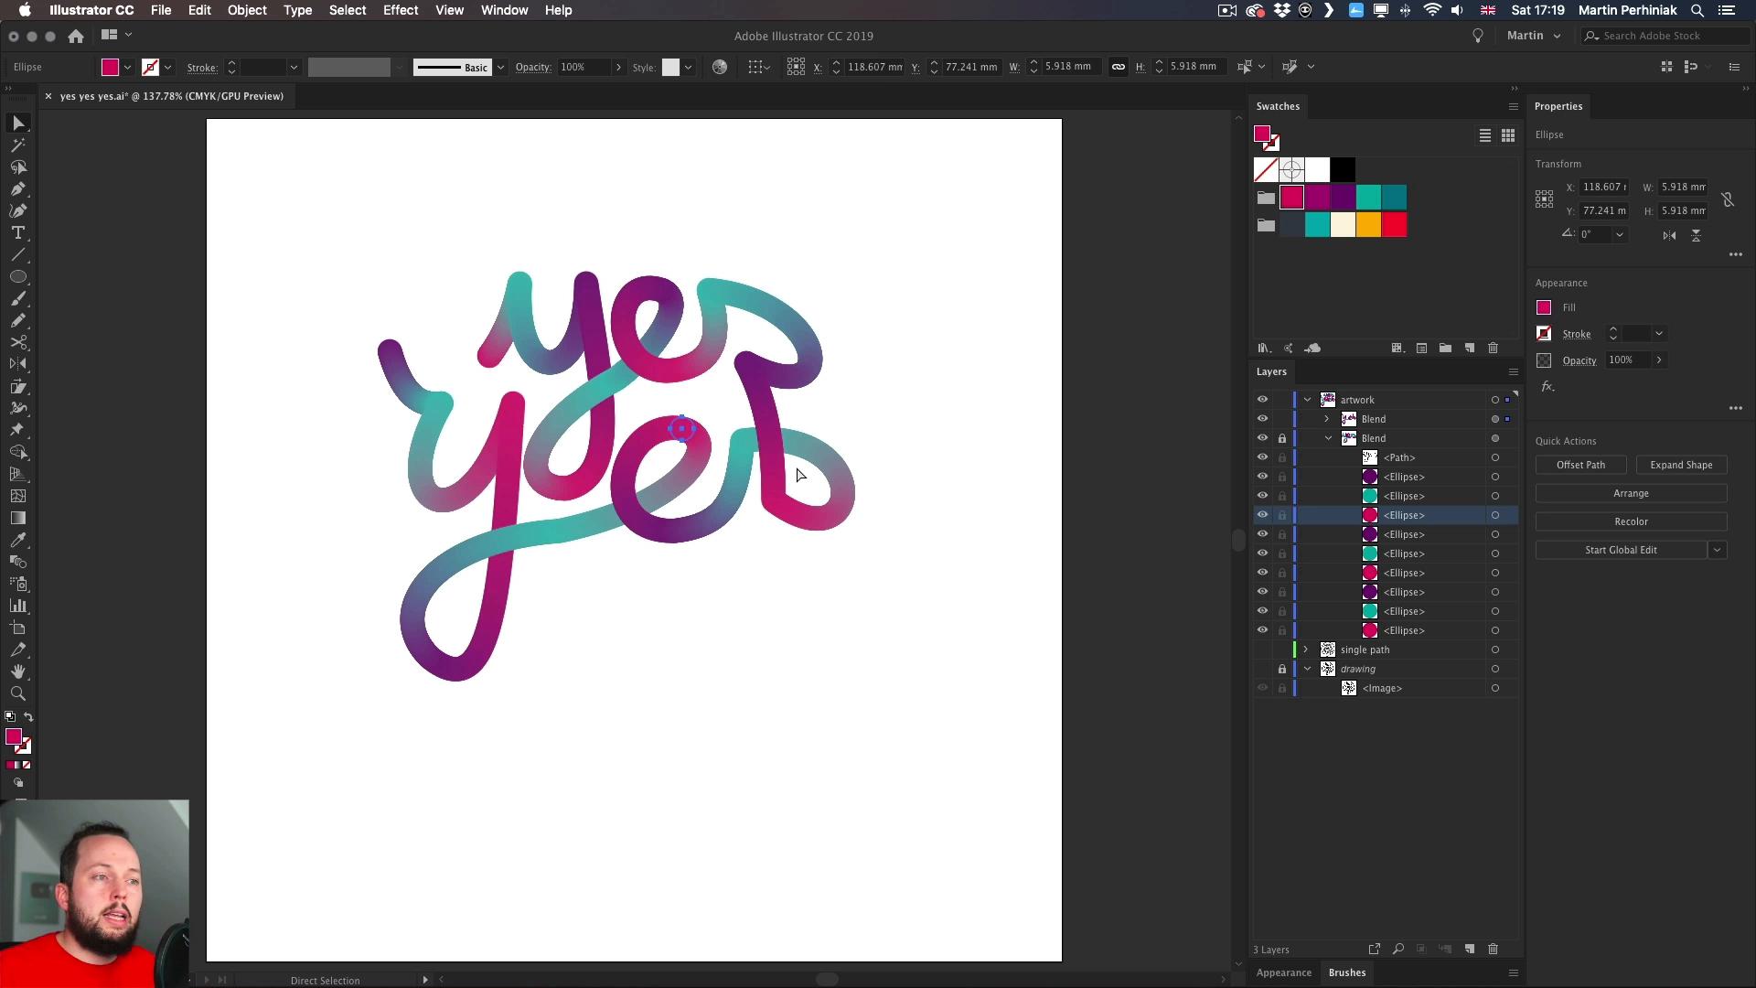
key("Left")
key("Left")
key("Left")
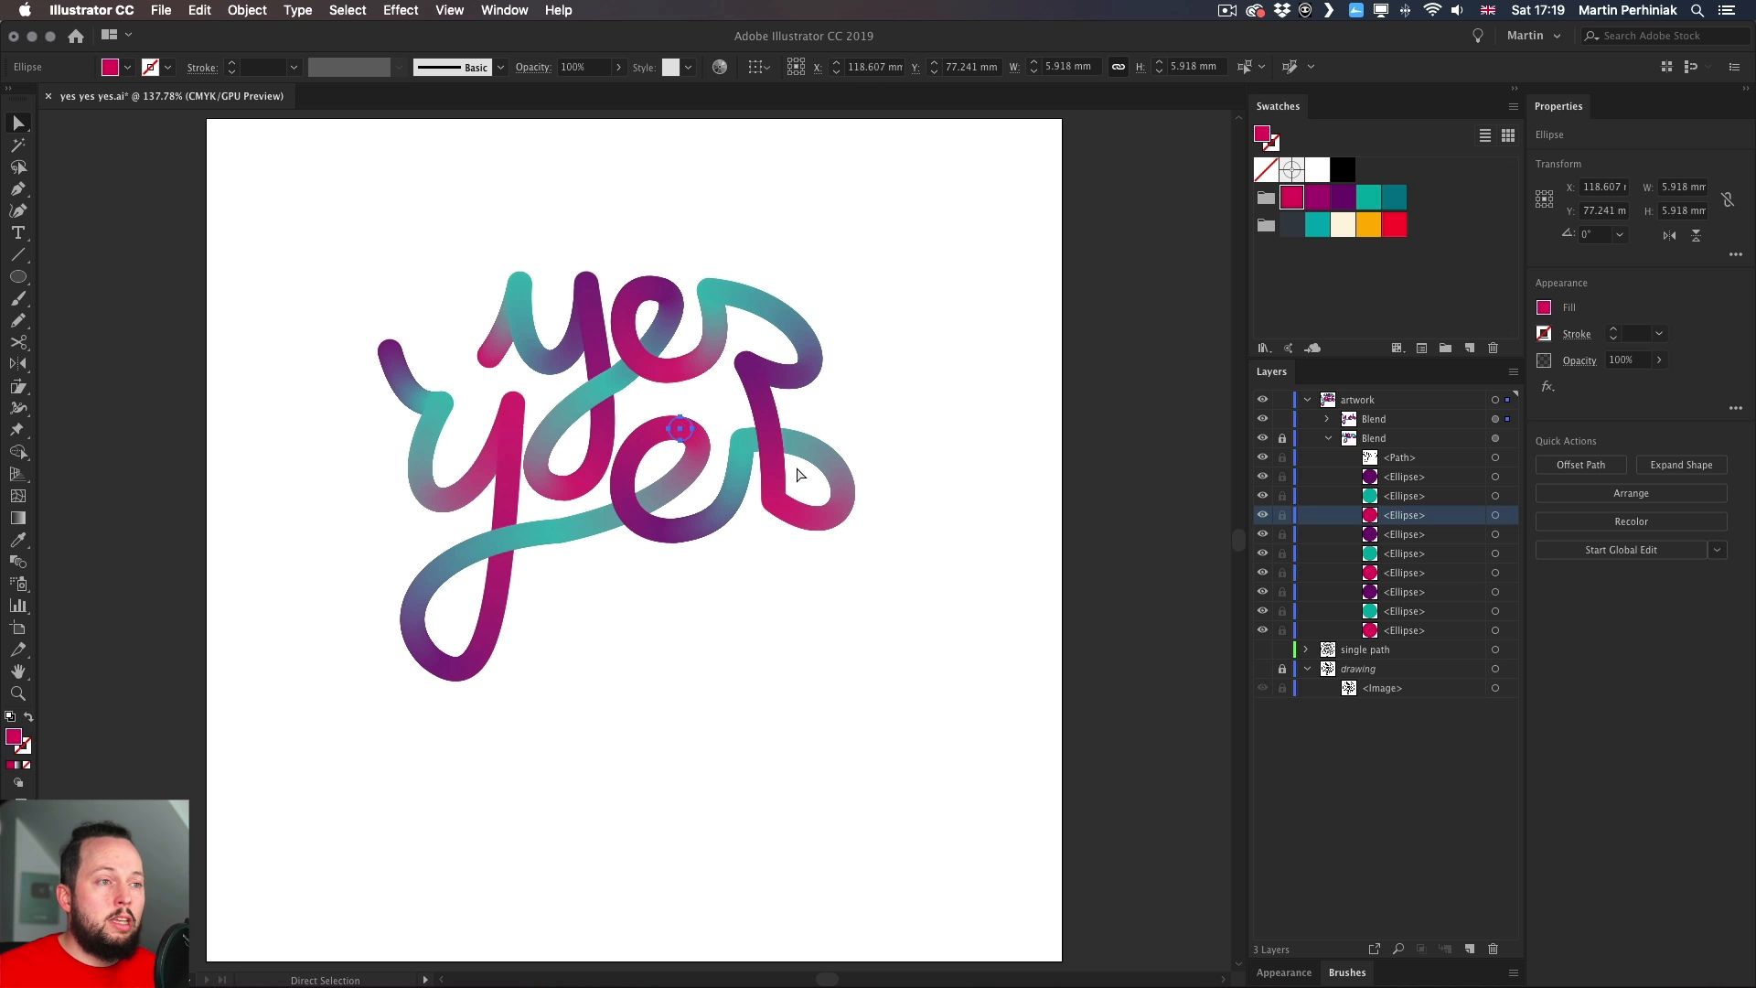
key("Right")
key("Right")
key("Up")
key("Up")
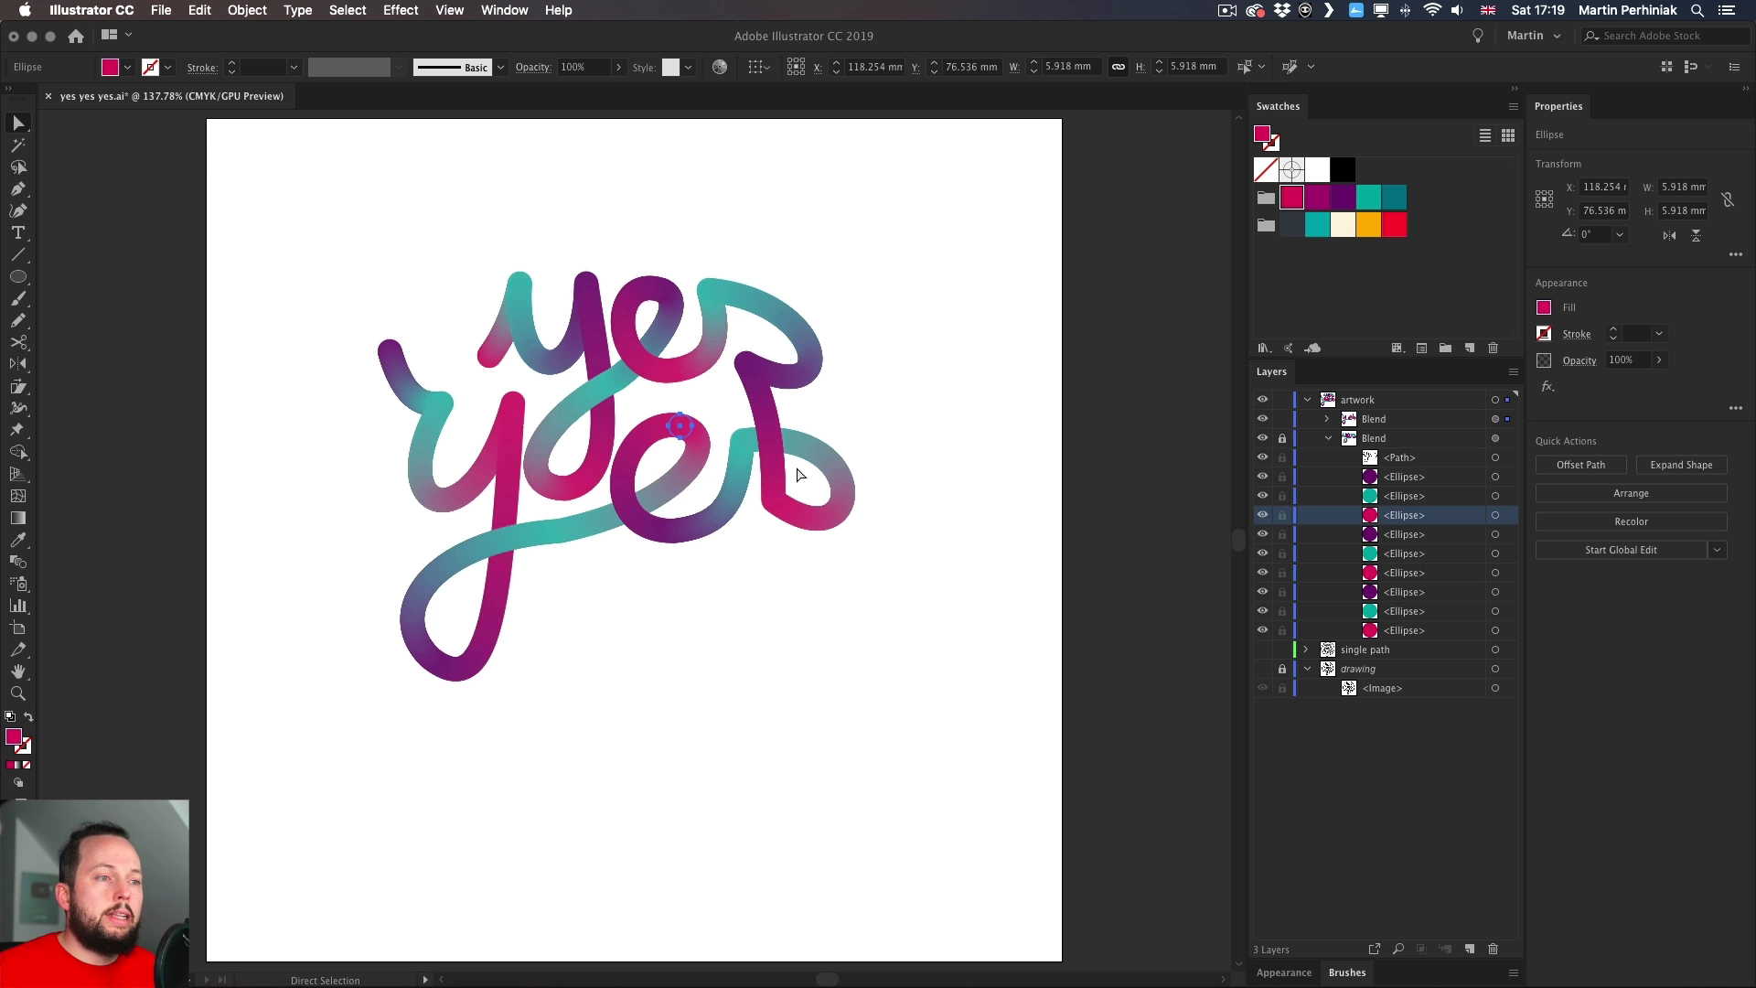
- Nudge the spine's anchor at the base of the second word's e about 1.8 mm to the right and deselect it
left_click(673, 528)
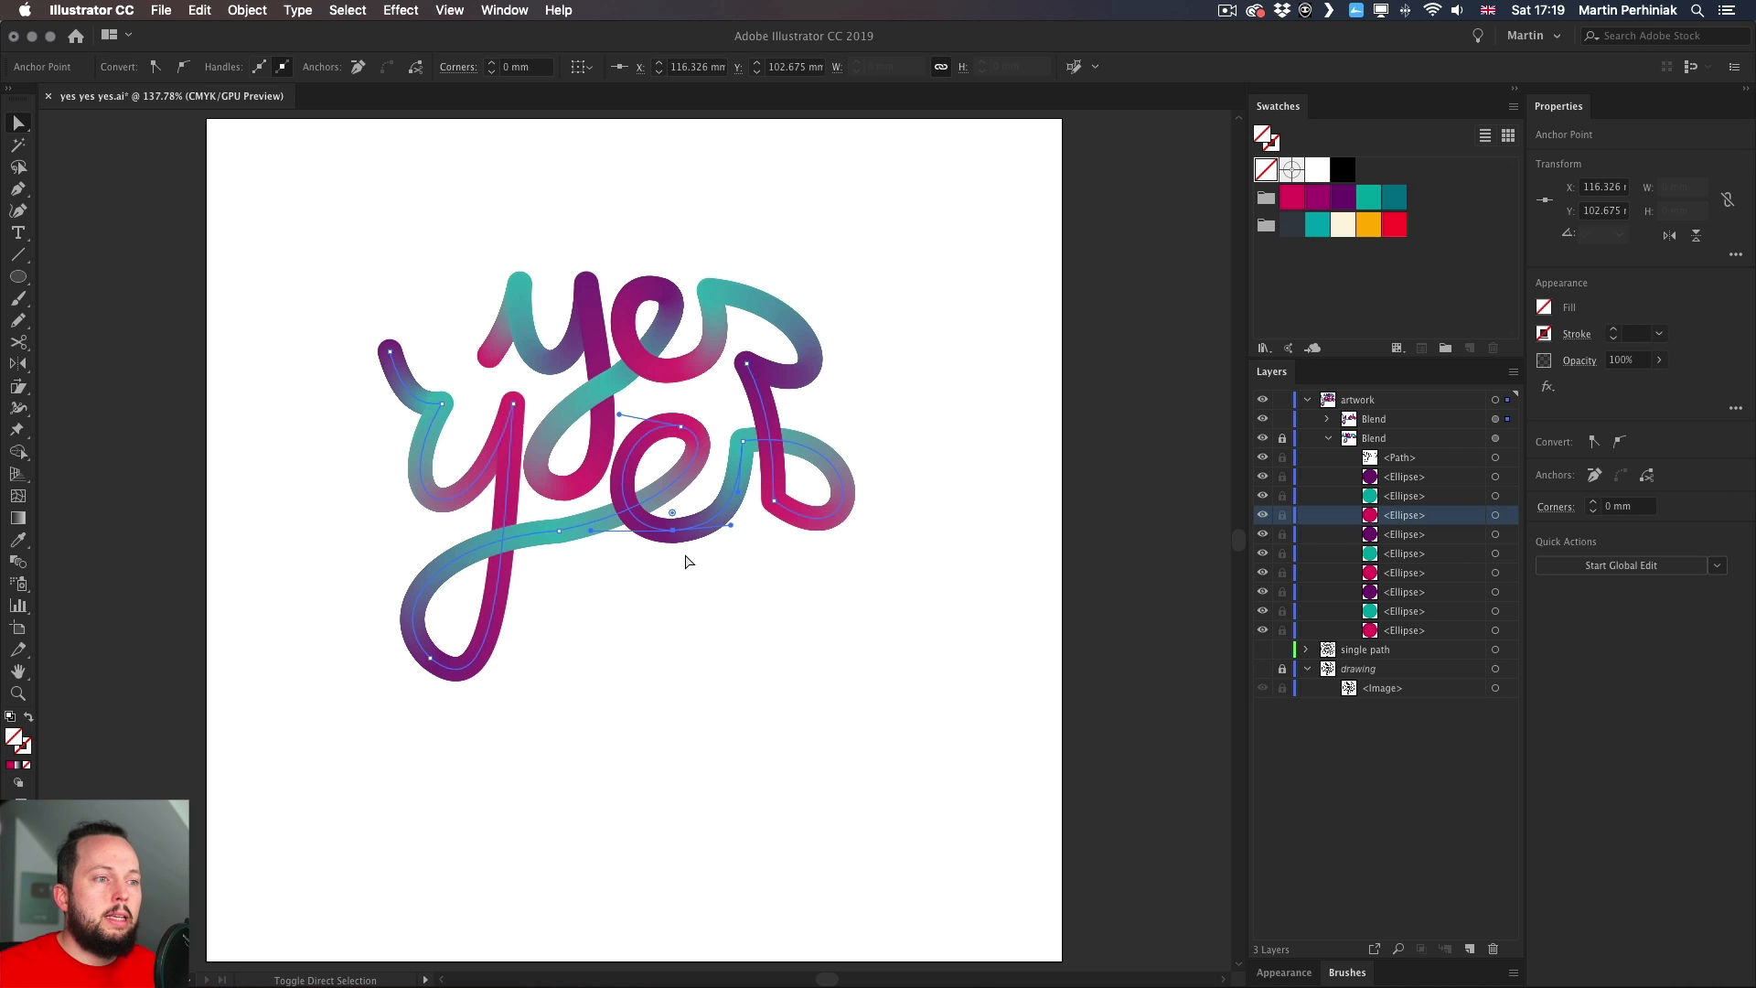
key("shift+Right")
key("Left")
key("Left")
key("Left")
key("Left")
key("Left")
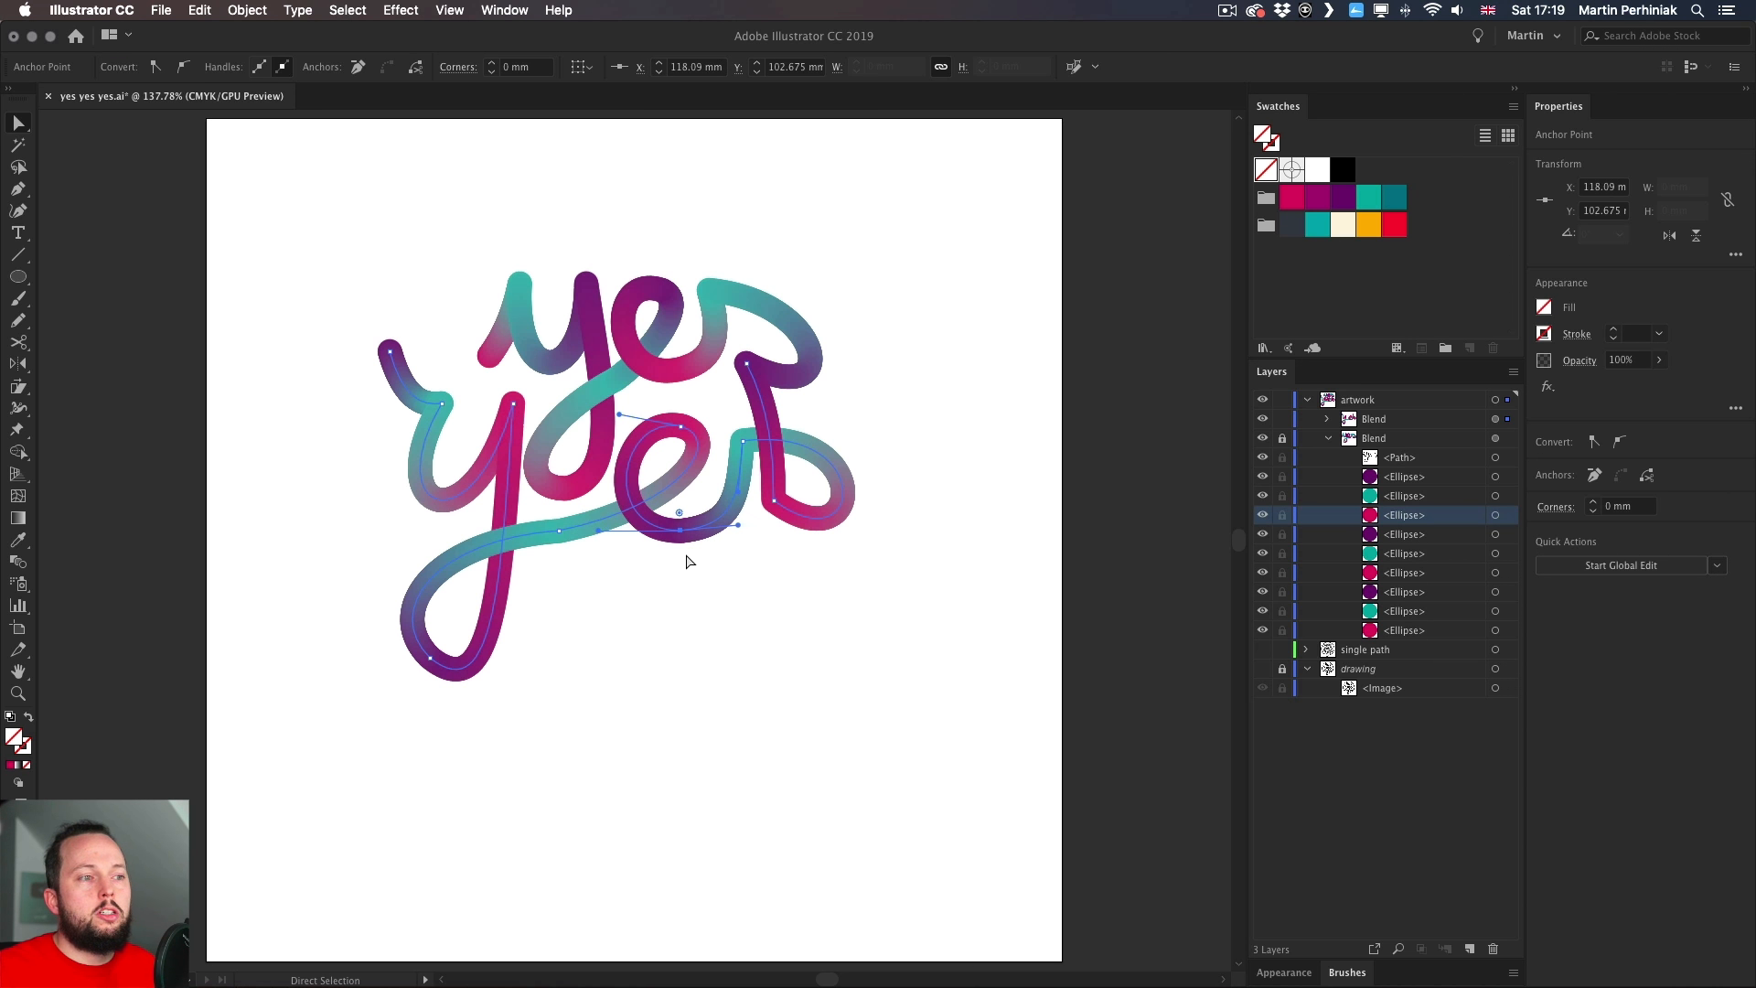
left_click(777, 573)
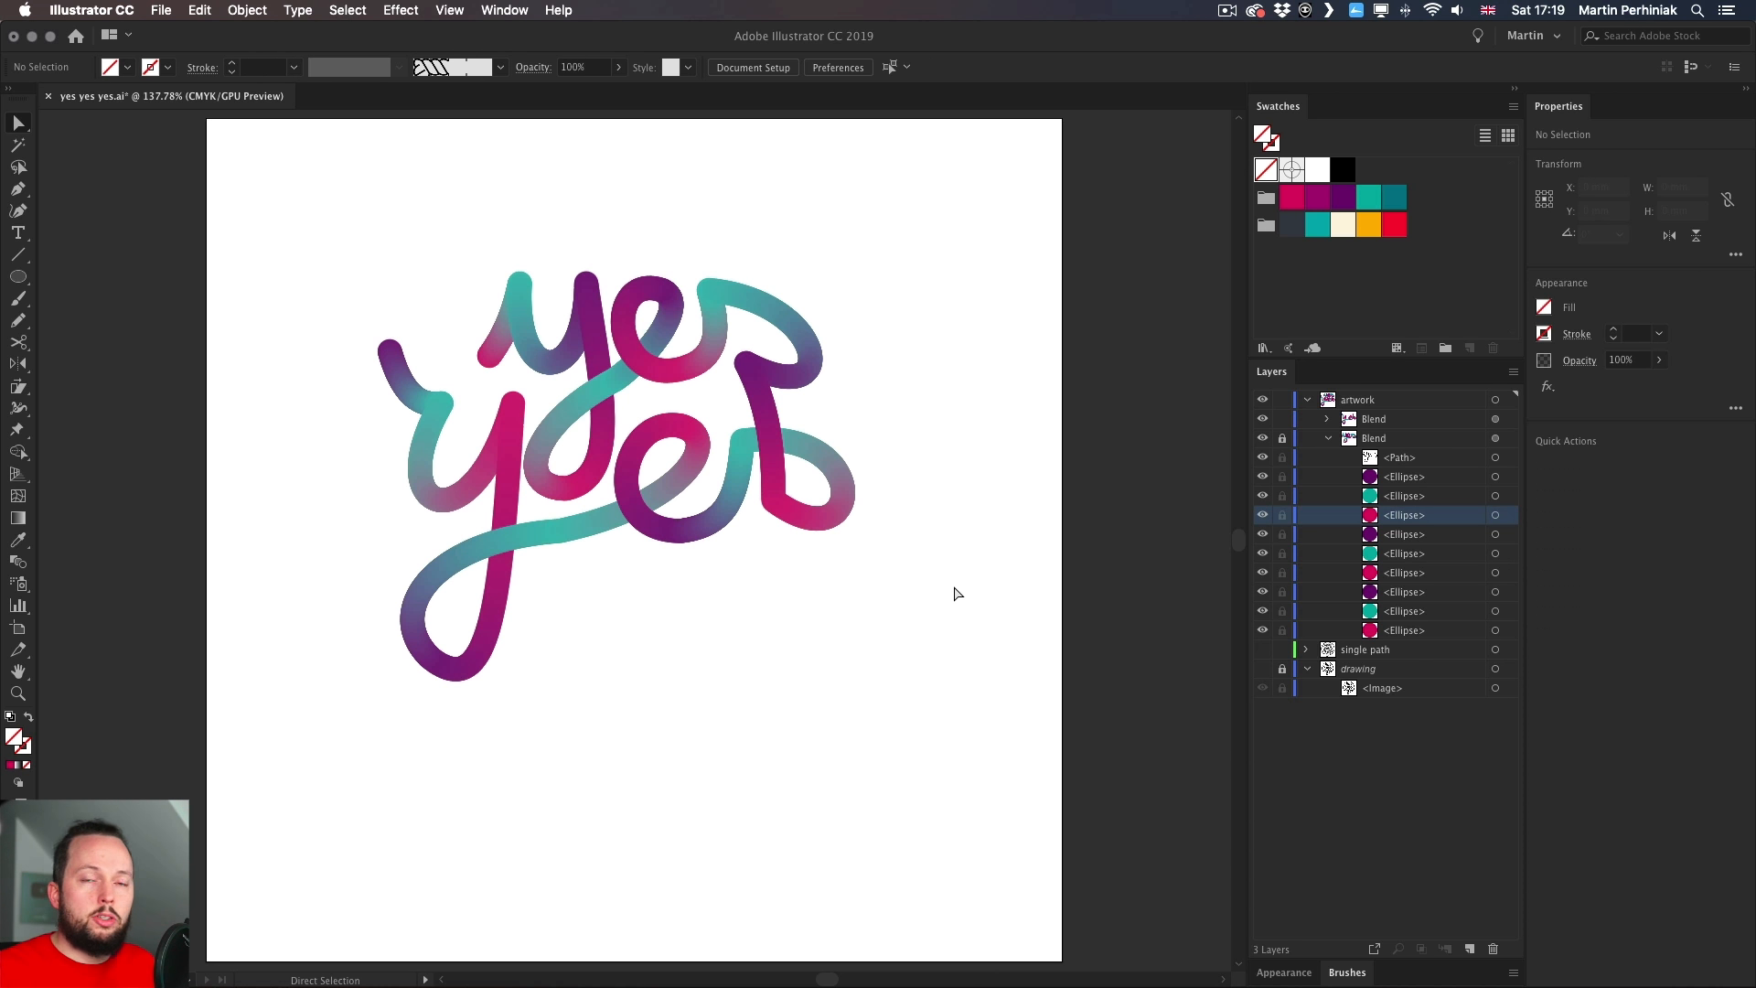
- Nudge the magenta circle atop the second word's y about 1.8 mm left and 1.4 mm up, then deselect it
left_click(514, 402)
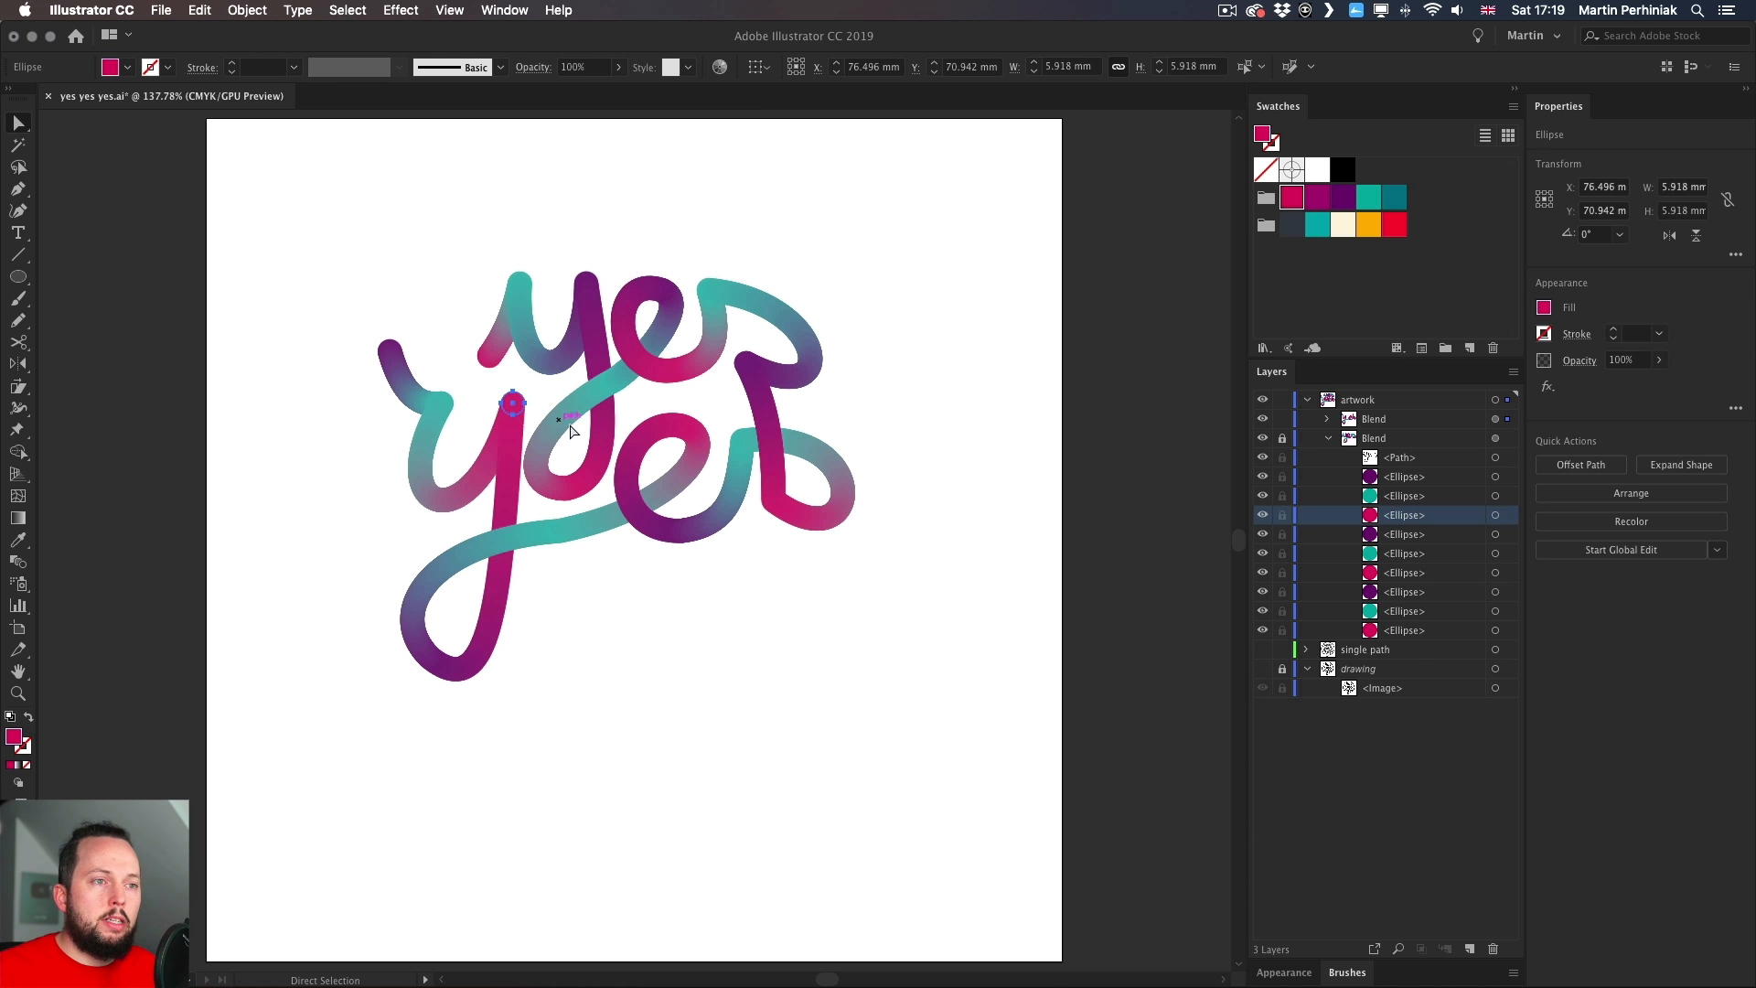
key("Left")
key("Left")
key("Left")
key("Left")
key("Left")
key("Left")
key("Down")
key("Down")
key("Down")
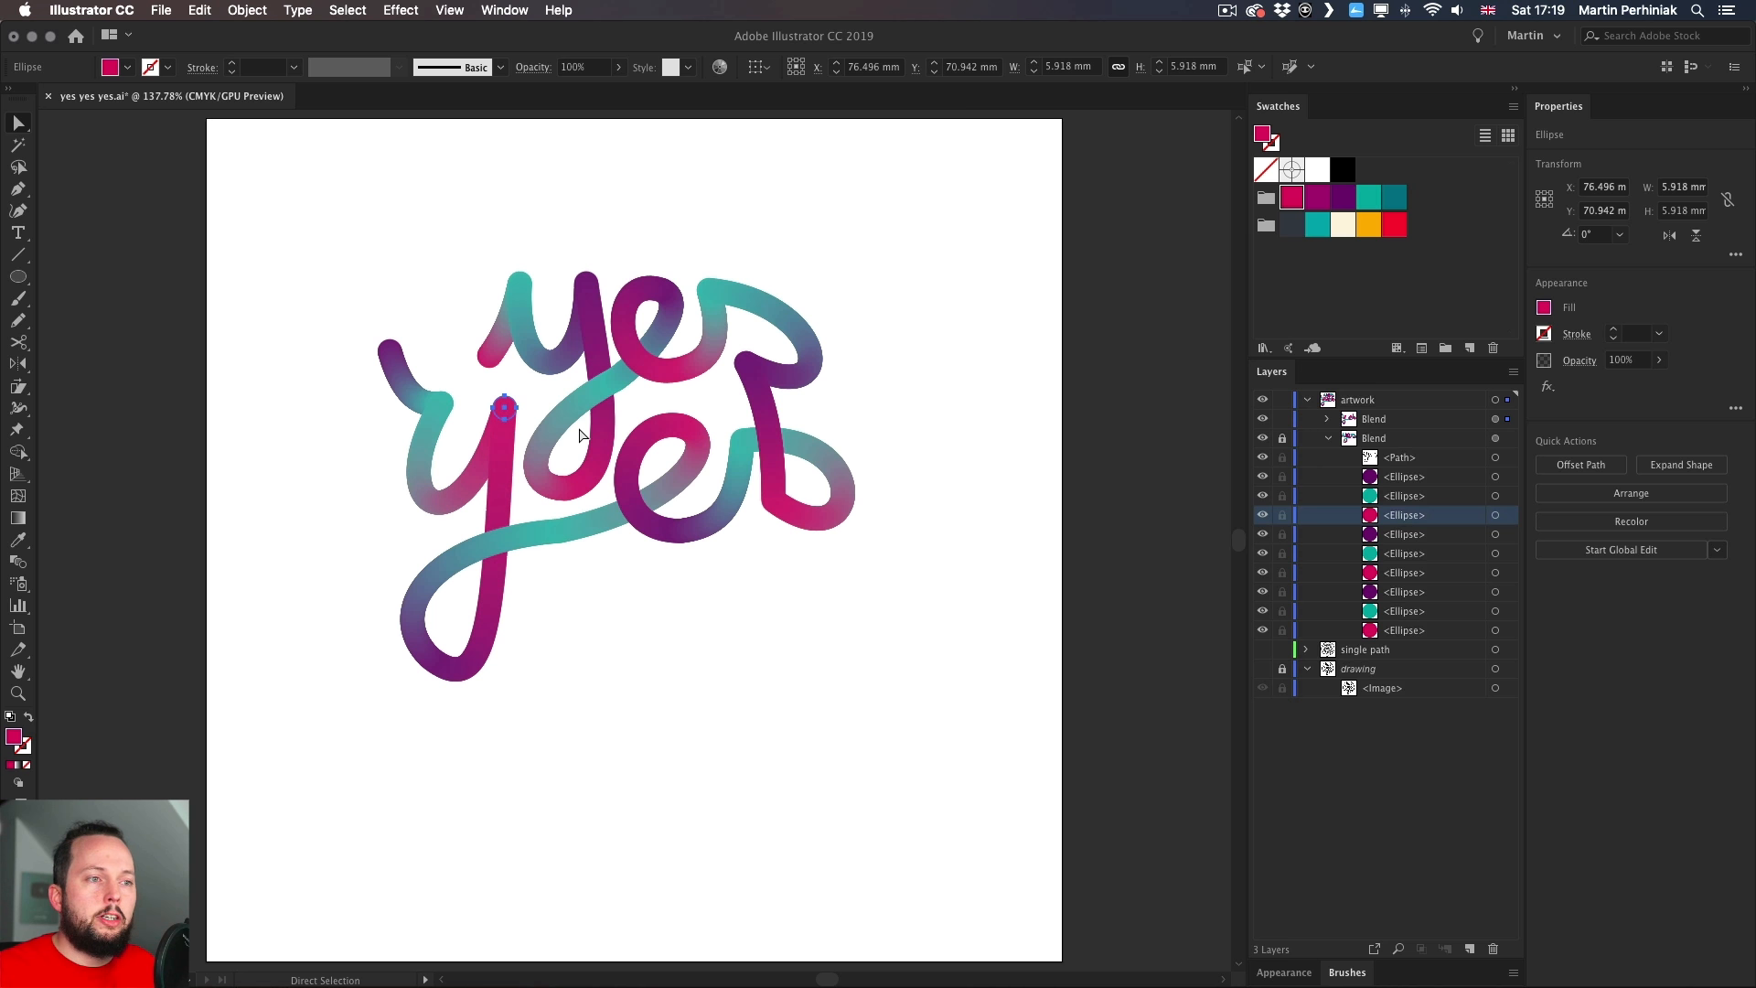
key("Up")
key("Up")
key("Up")
key("Up")
key("Up")
key("Up")
key("Up")
key("Right")
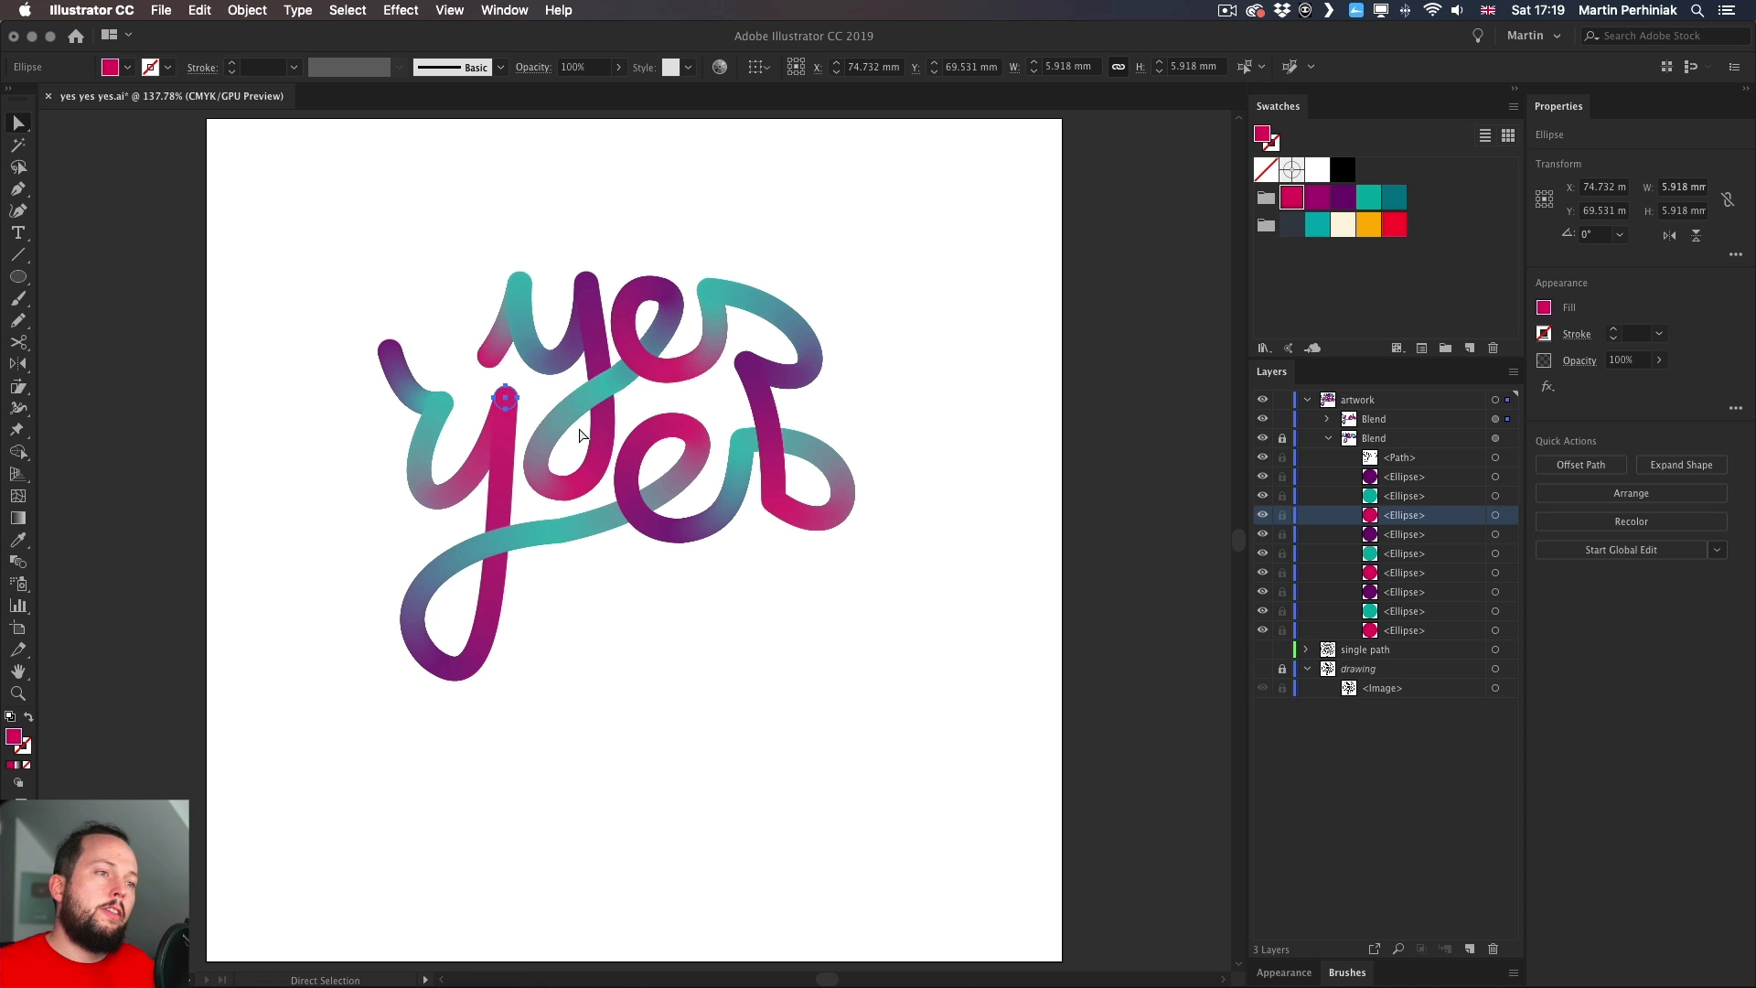
left_click(789, 626)
- Nudge the teal circle at the start of the second word's s about 1.4 mm left and 2.5 mm up, then deselect it
left_click(742, 441)
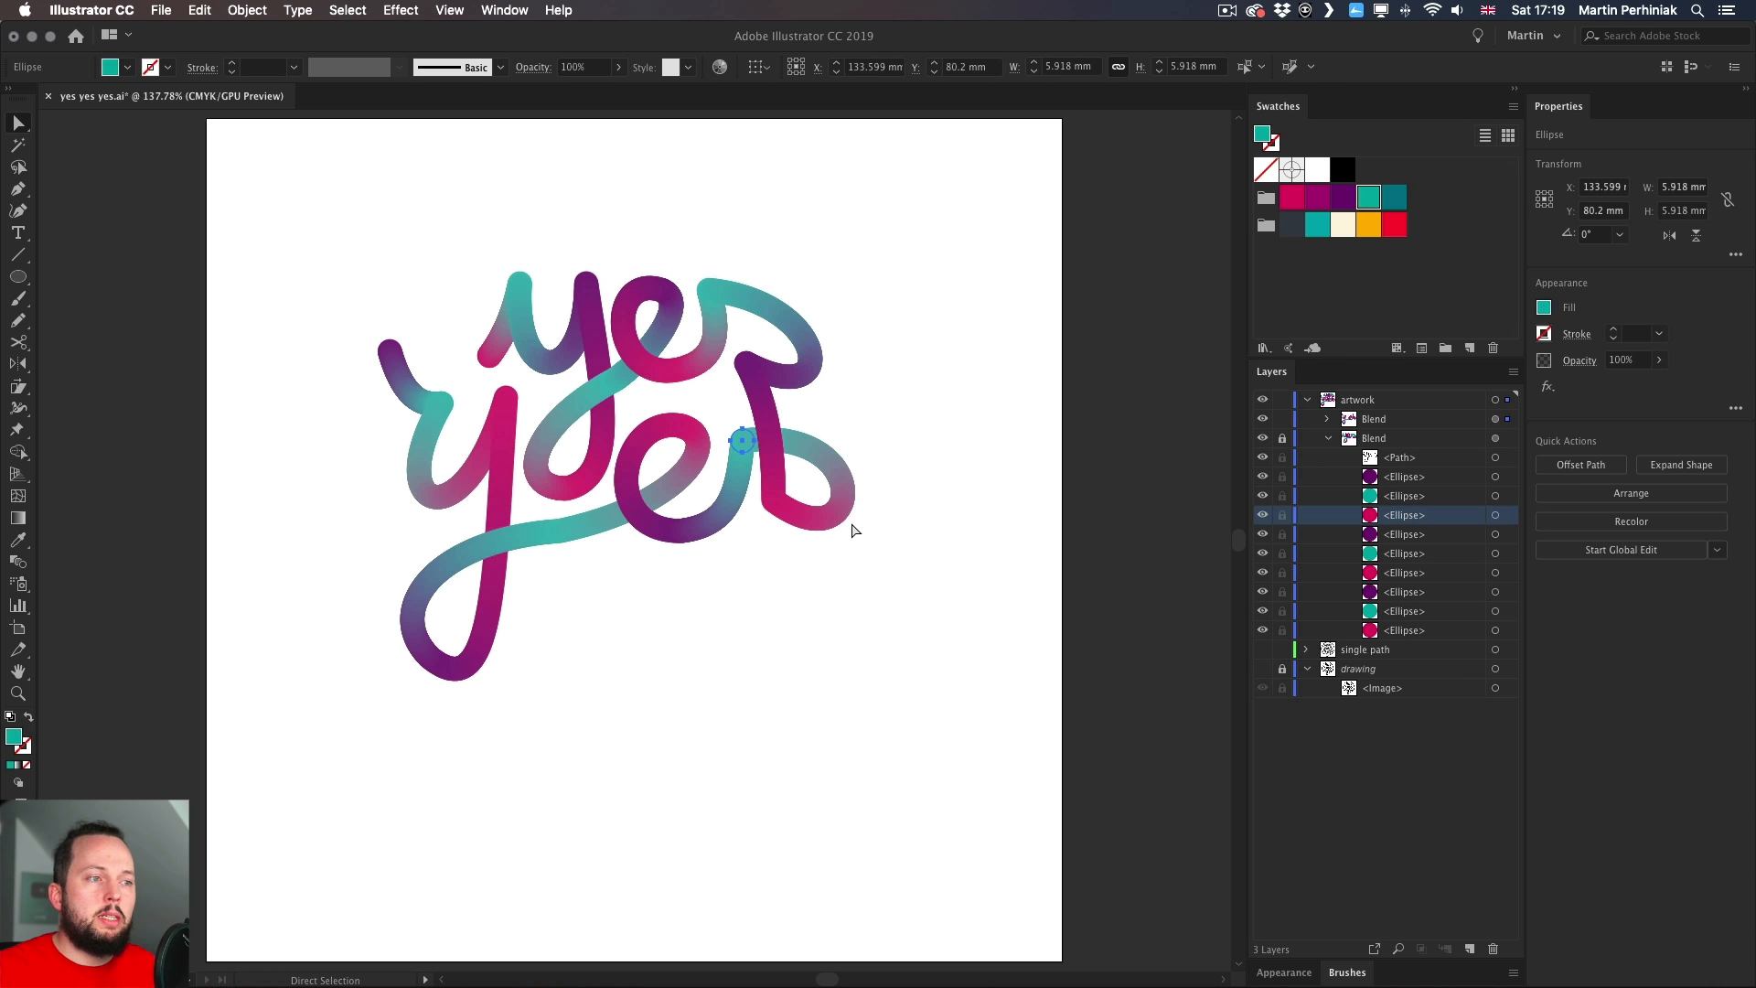
key("Left")
key("Left")
key("Left")
key("Left")
key("Up")
key("Up")
key("Up")
key("Up")
key("Up")
key("Up")
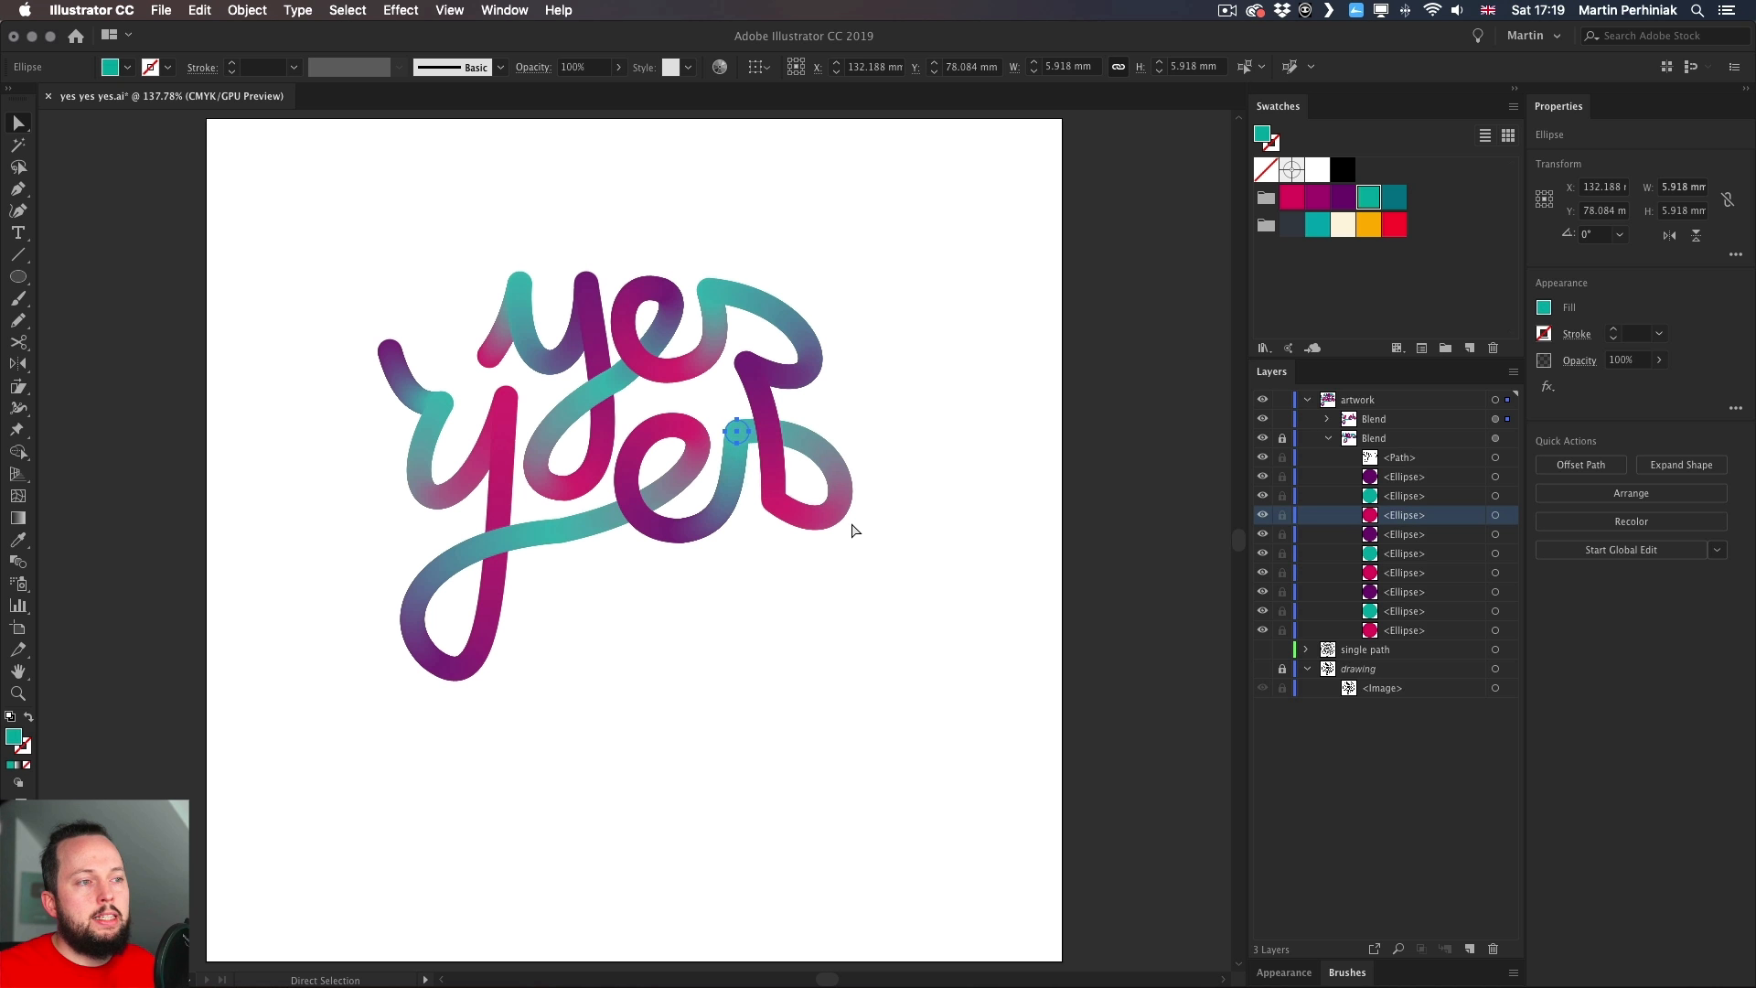
key("Left")
key("Left")
key("Up")
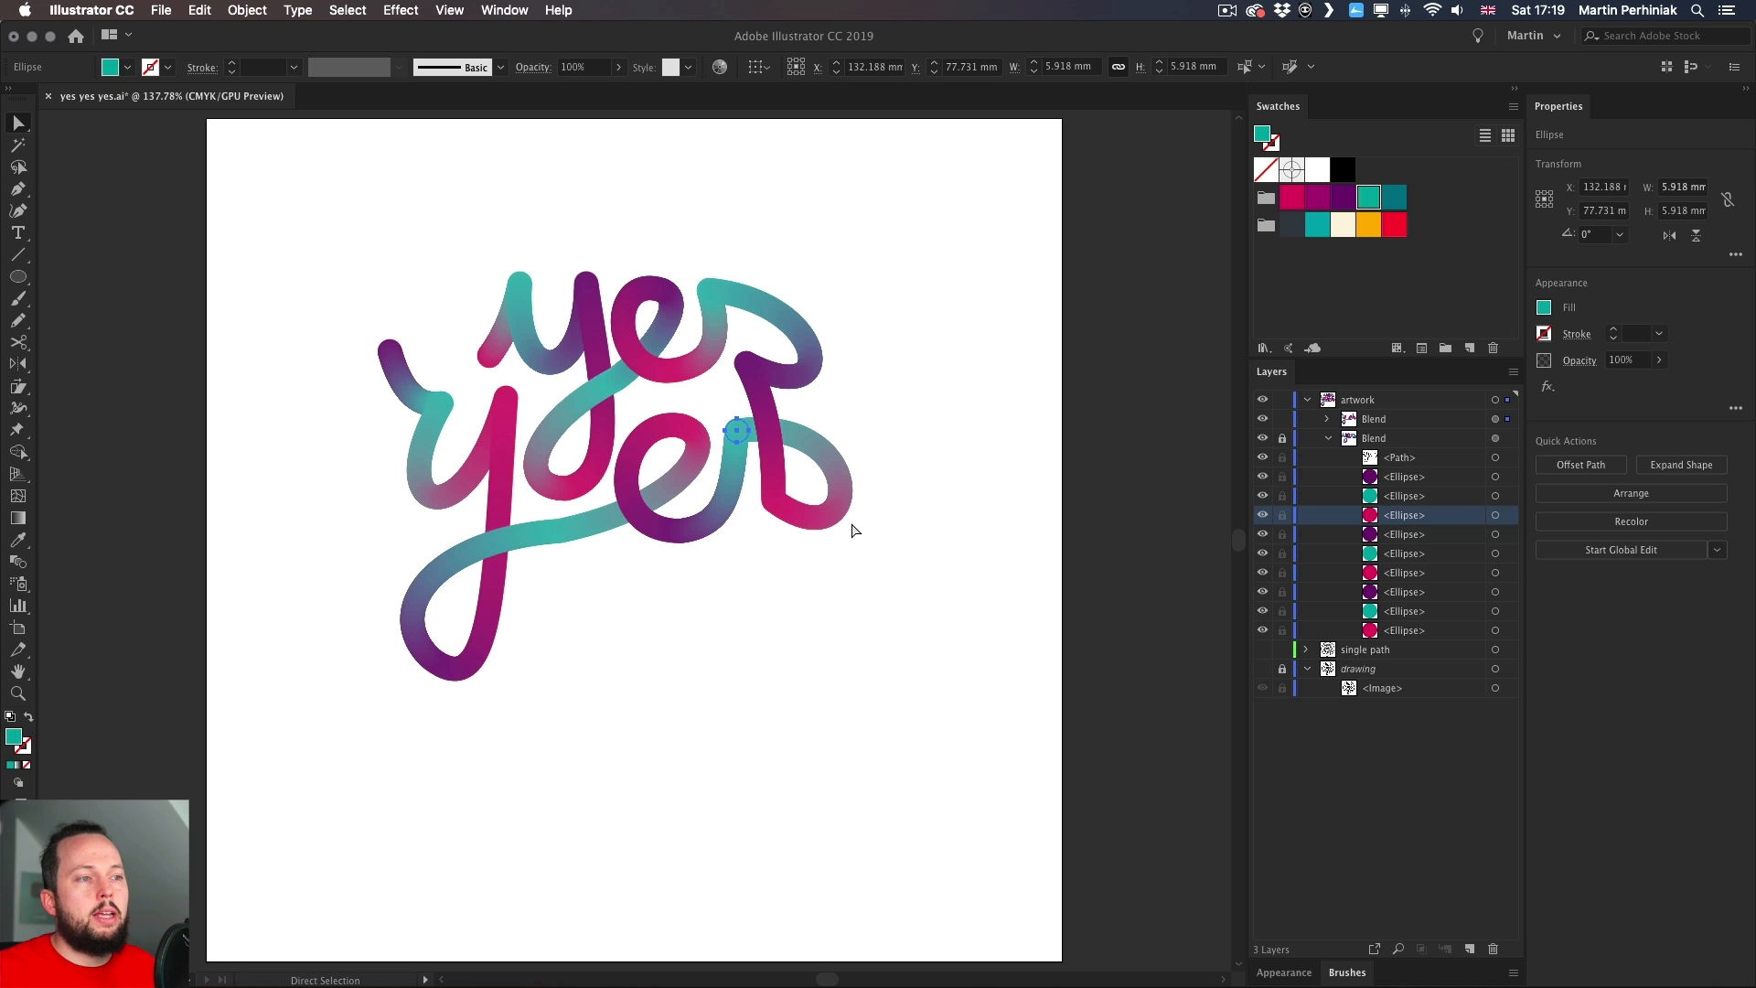
left_click(722, 628)
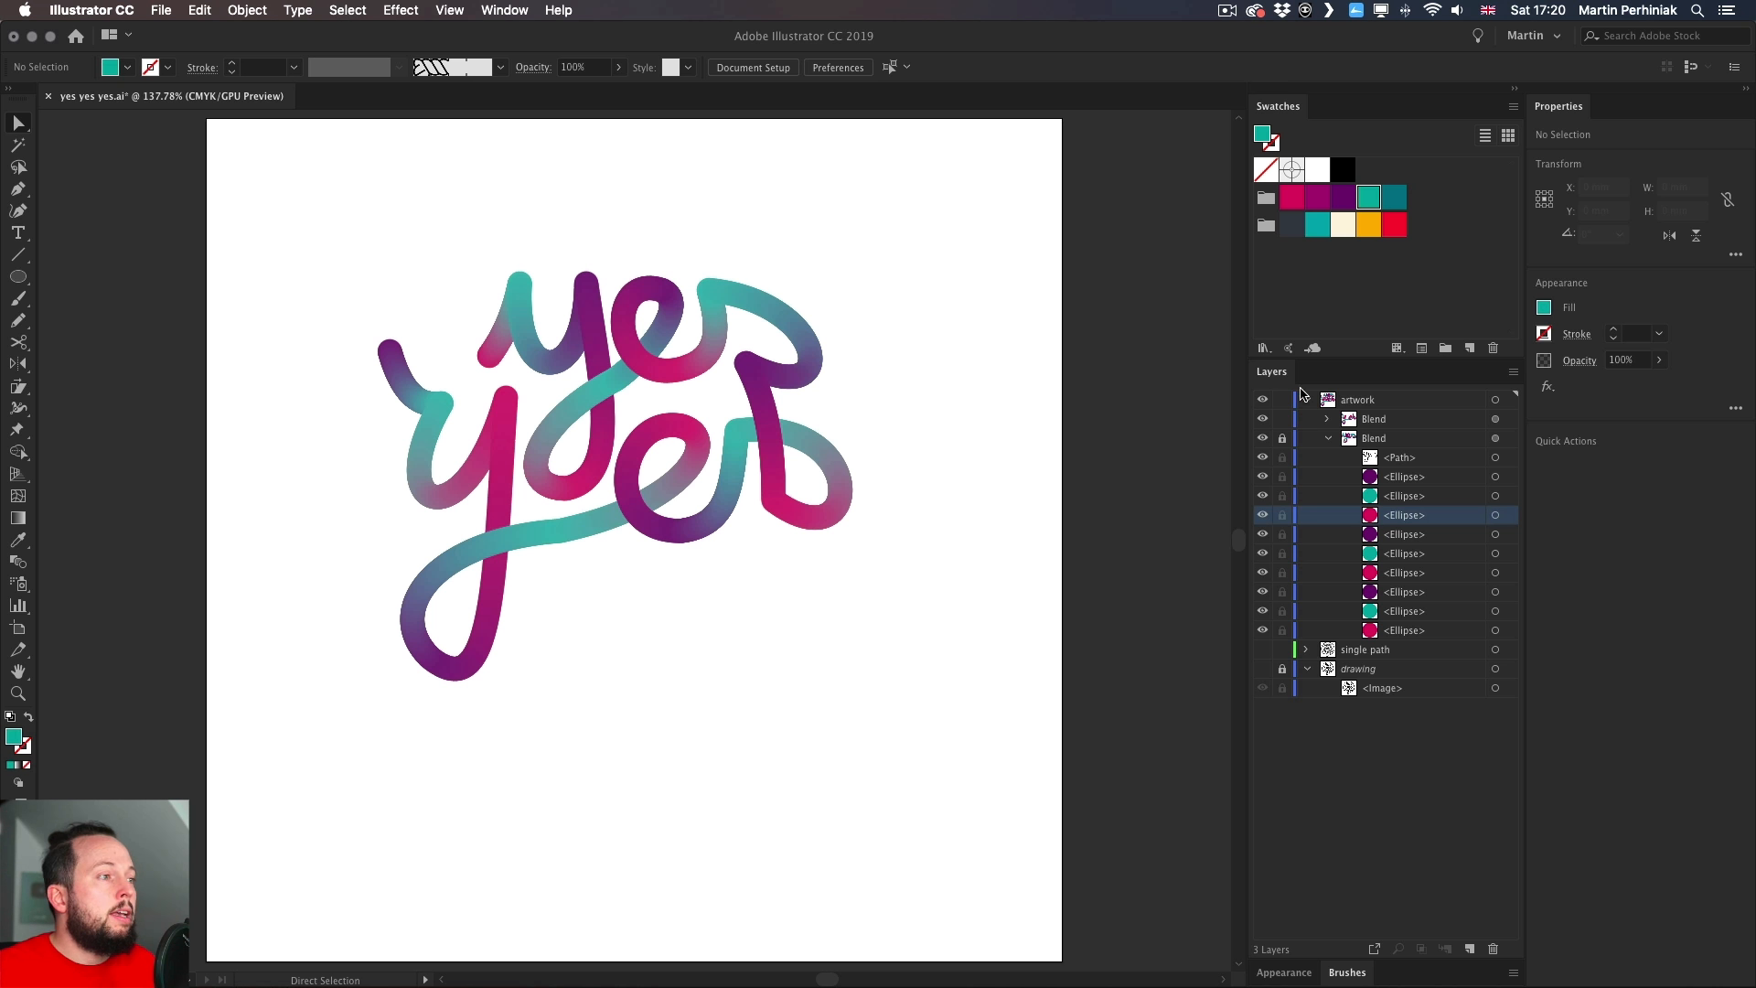
- Nudge the magenta circle at the base of the first word's e slightly downward
left_click(684, 367)
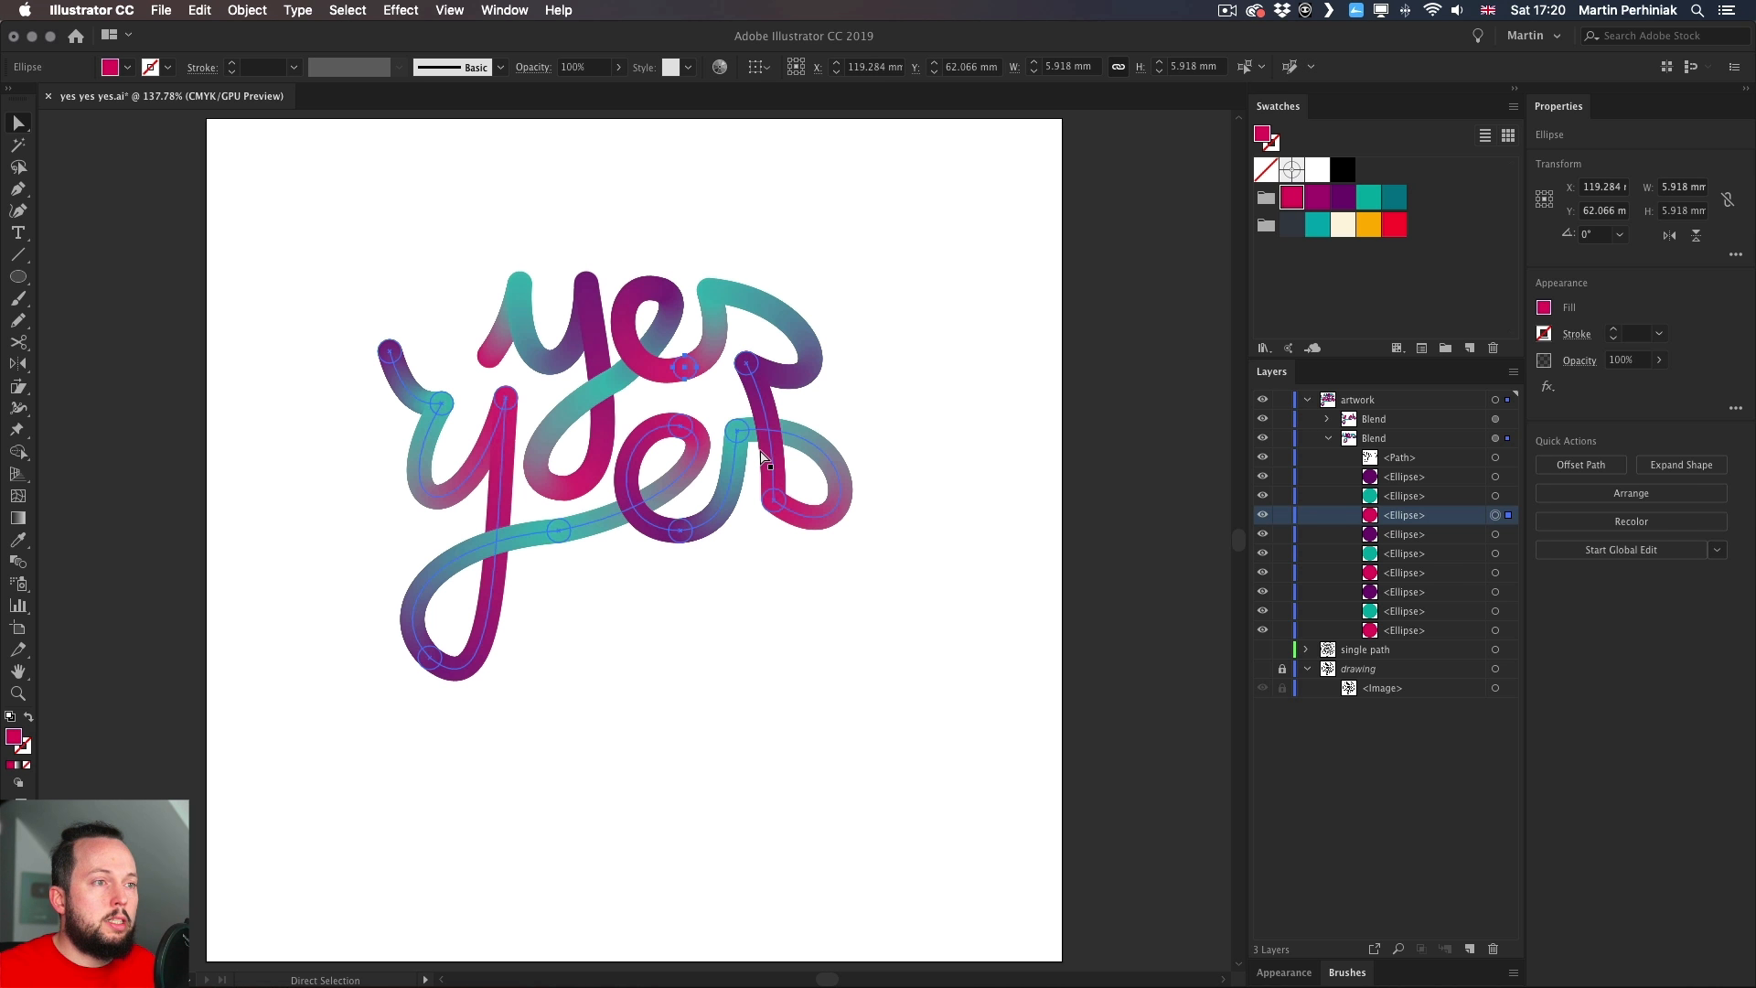
key("Down")
key("Down")
key("Down")
key("Down")
key("Down")
key("Down")
key("Down")
key("Down")
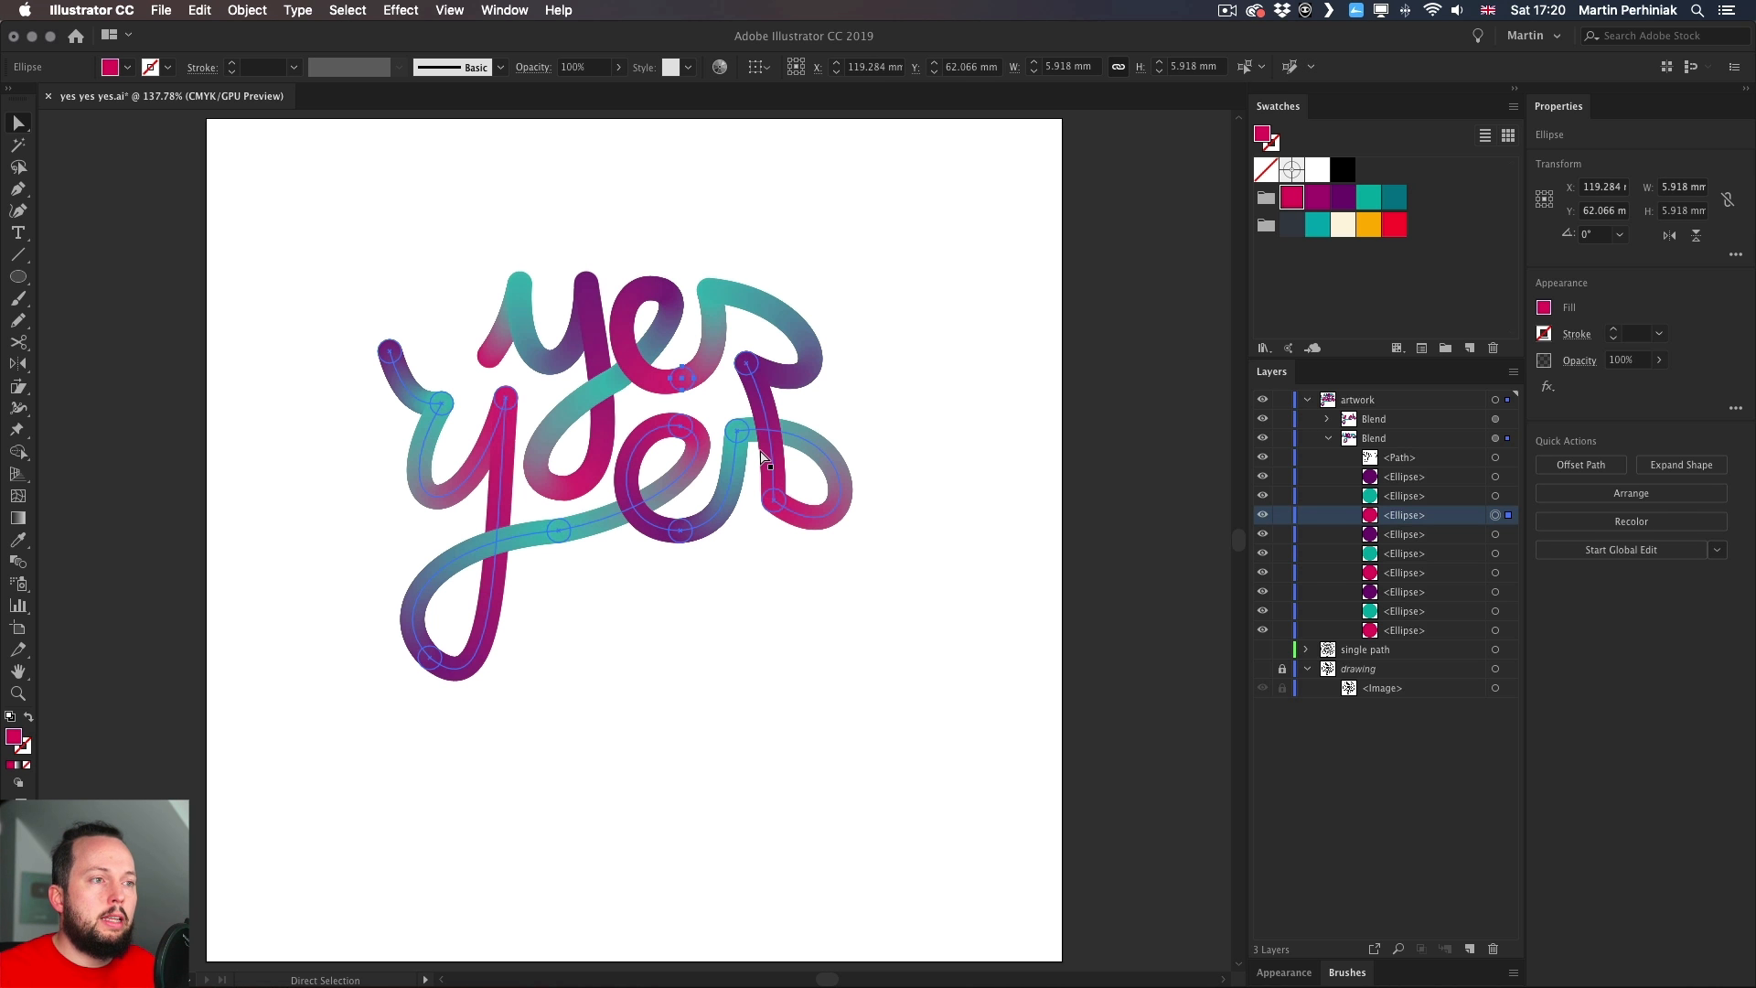
- Nudge the purple circle at the end of the first word's s slightly down and left, then deselect it
left_click(747, 363)
key("Down")
key("Down")
key("Down")
key("Down")
key("Down")
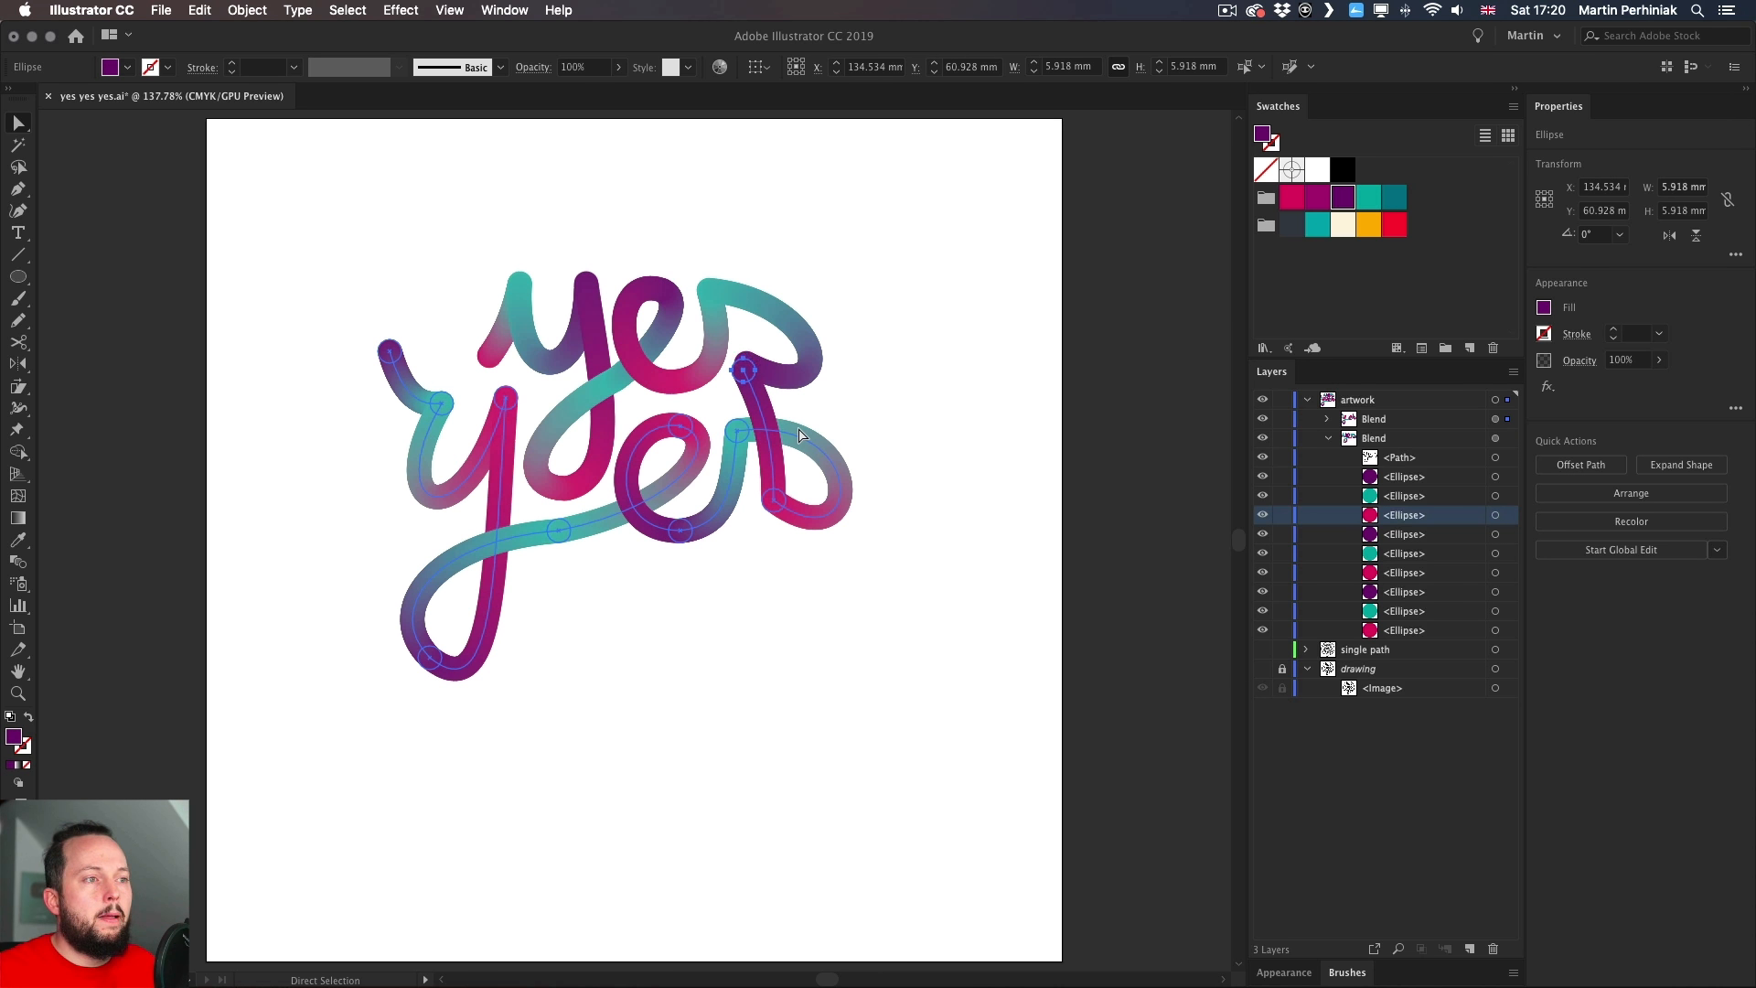
key("Left")
key("Left")
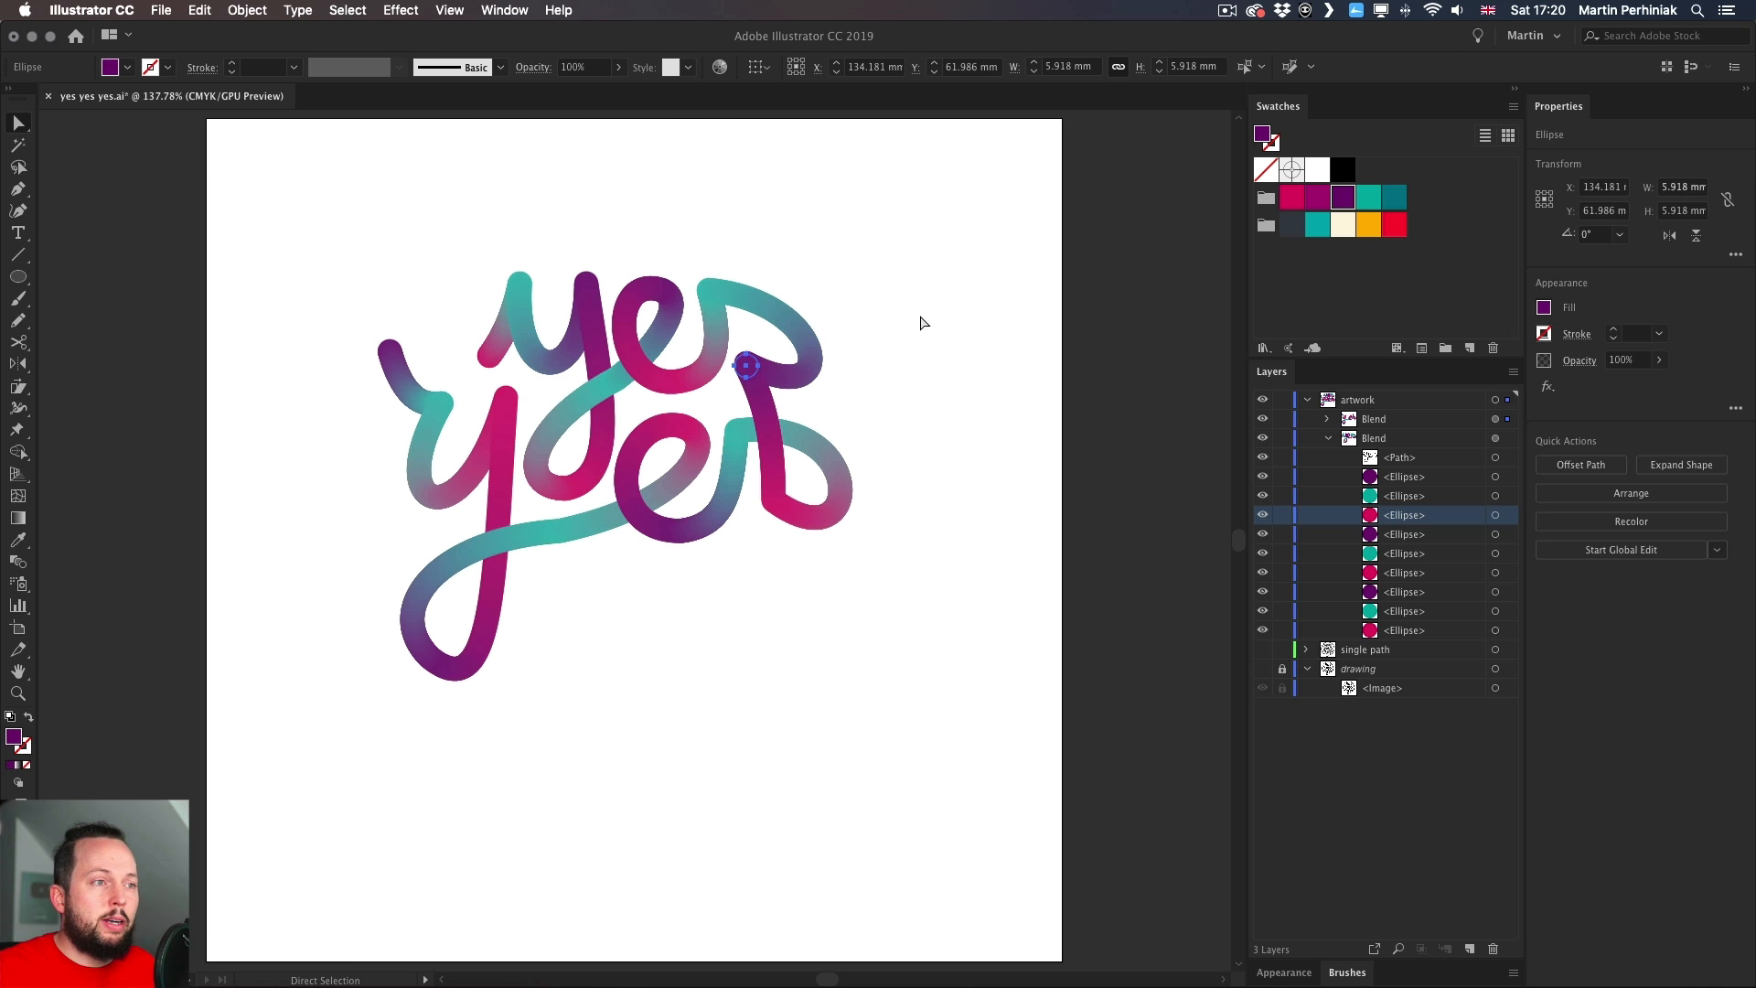
left_click(925, 331)
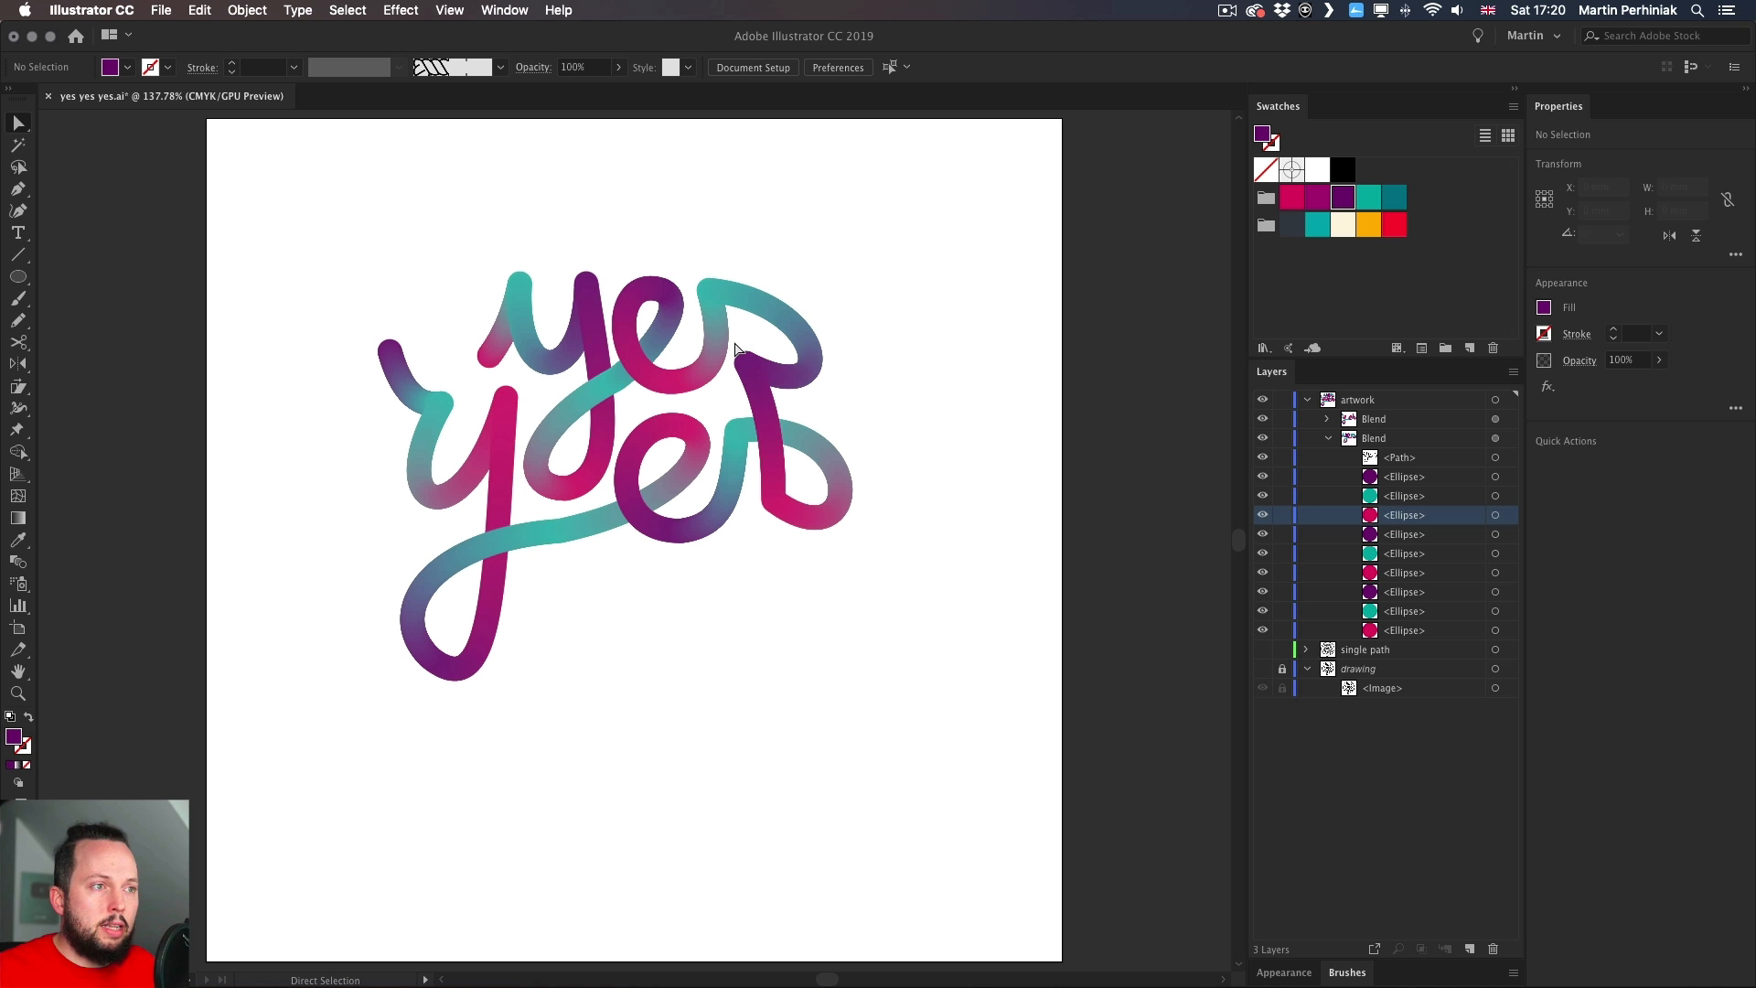
- Select the overlapping end anchors where the first and second words' s strokes meet, nudge them slightly down and right, and deselect them
left_click_drag(735, 346, 855, 405)
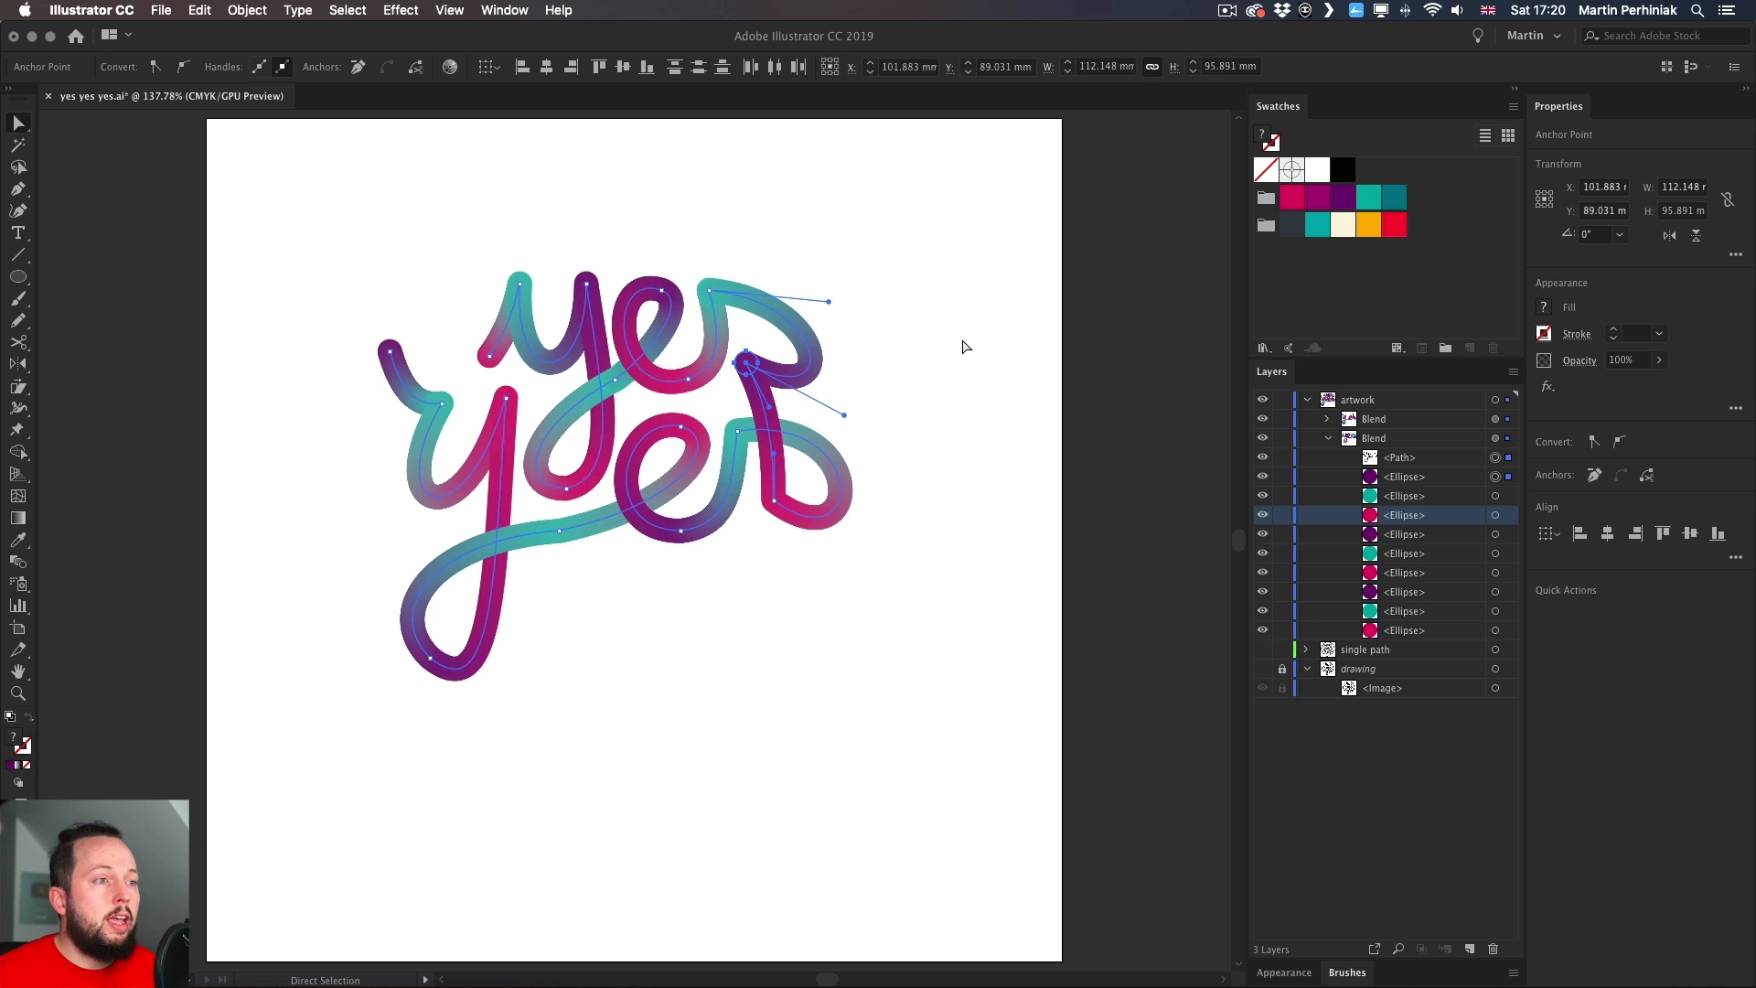
key("Down")
key("Down")
key("Down")
key("Down")
key("Right")
key("Right")
key("Right")
key("Right")
key("Right")
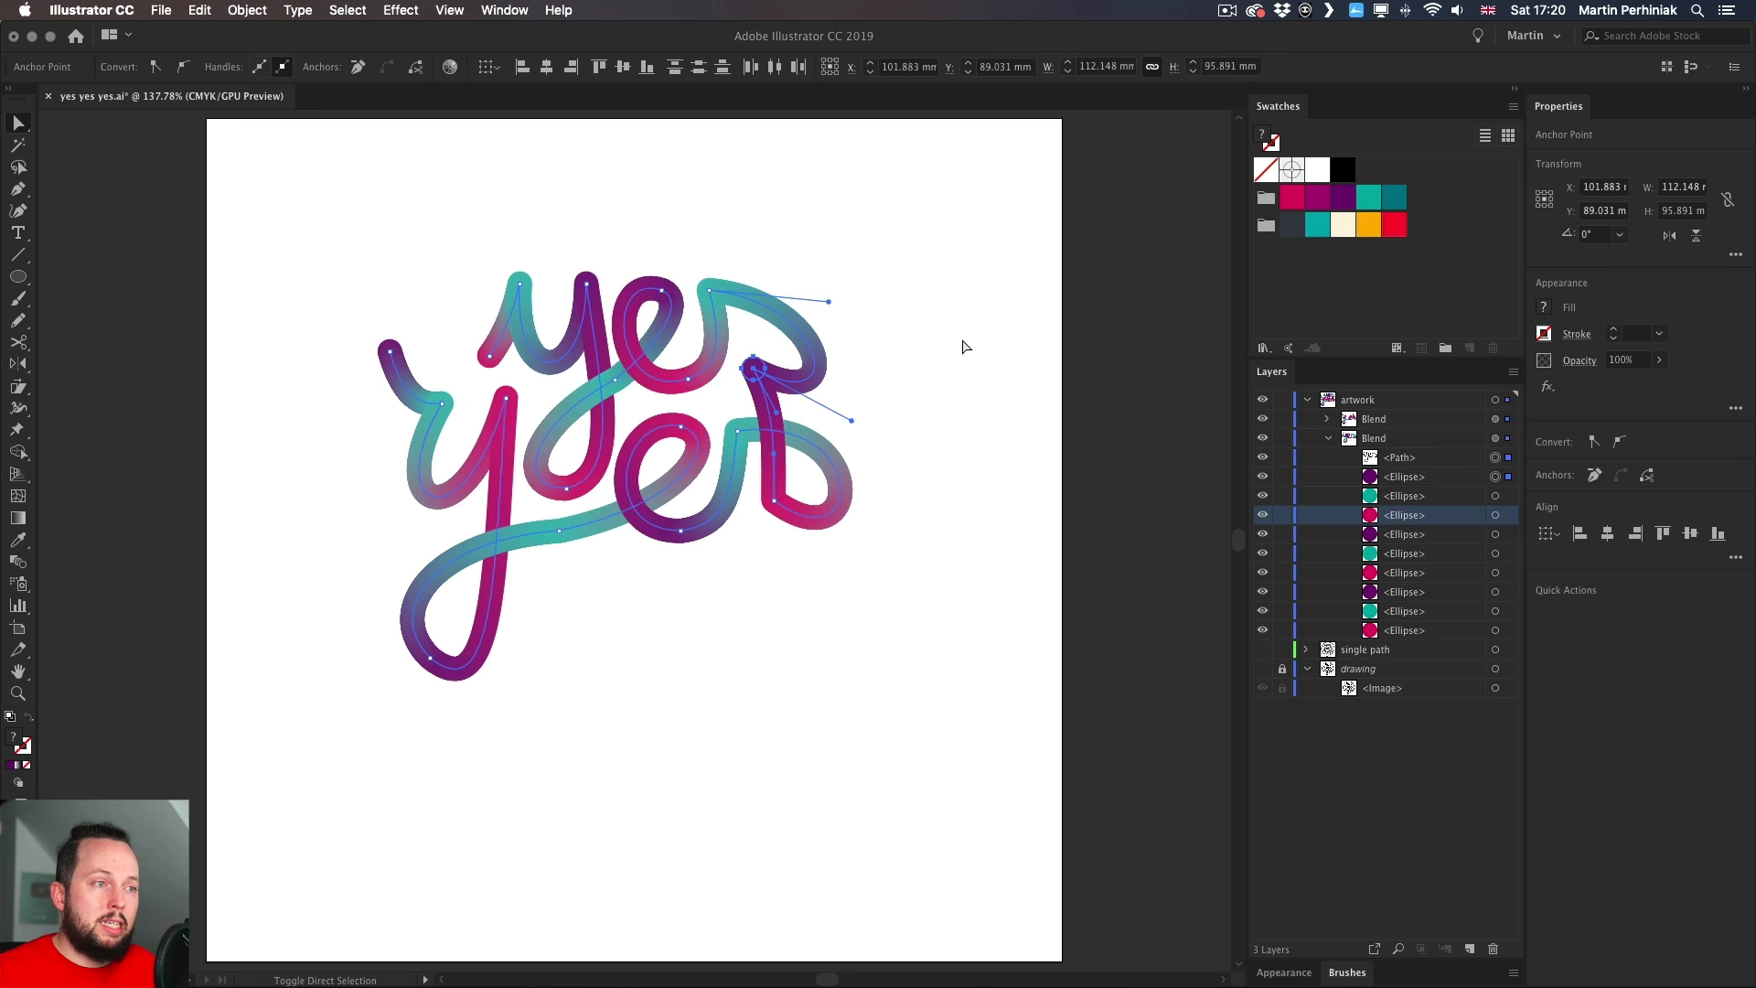
key("shift+Left")
key("shift+Left")
key("shift+Right")
key("shift+Right")
key("Left")
key("Down")
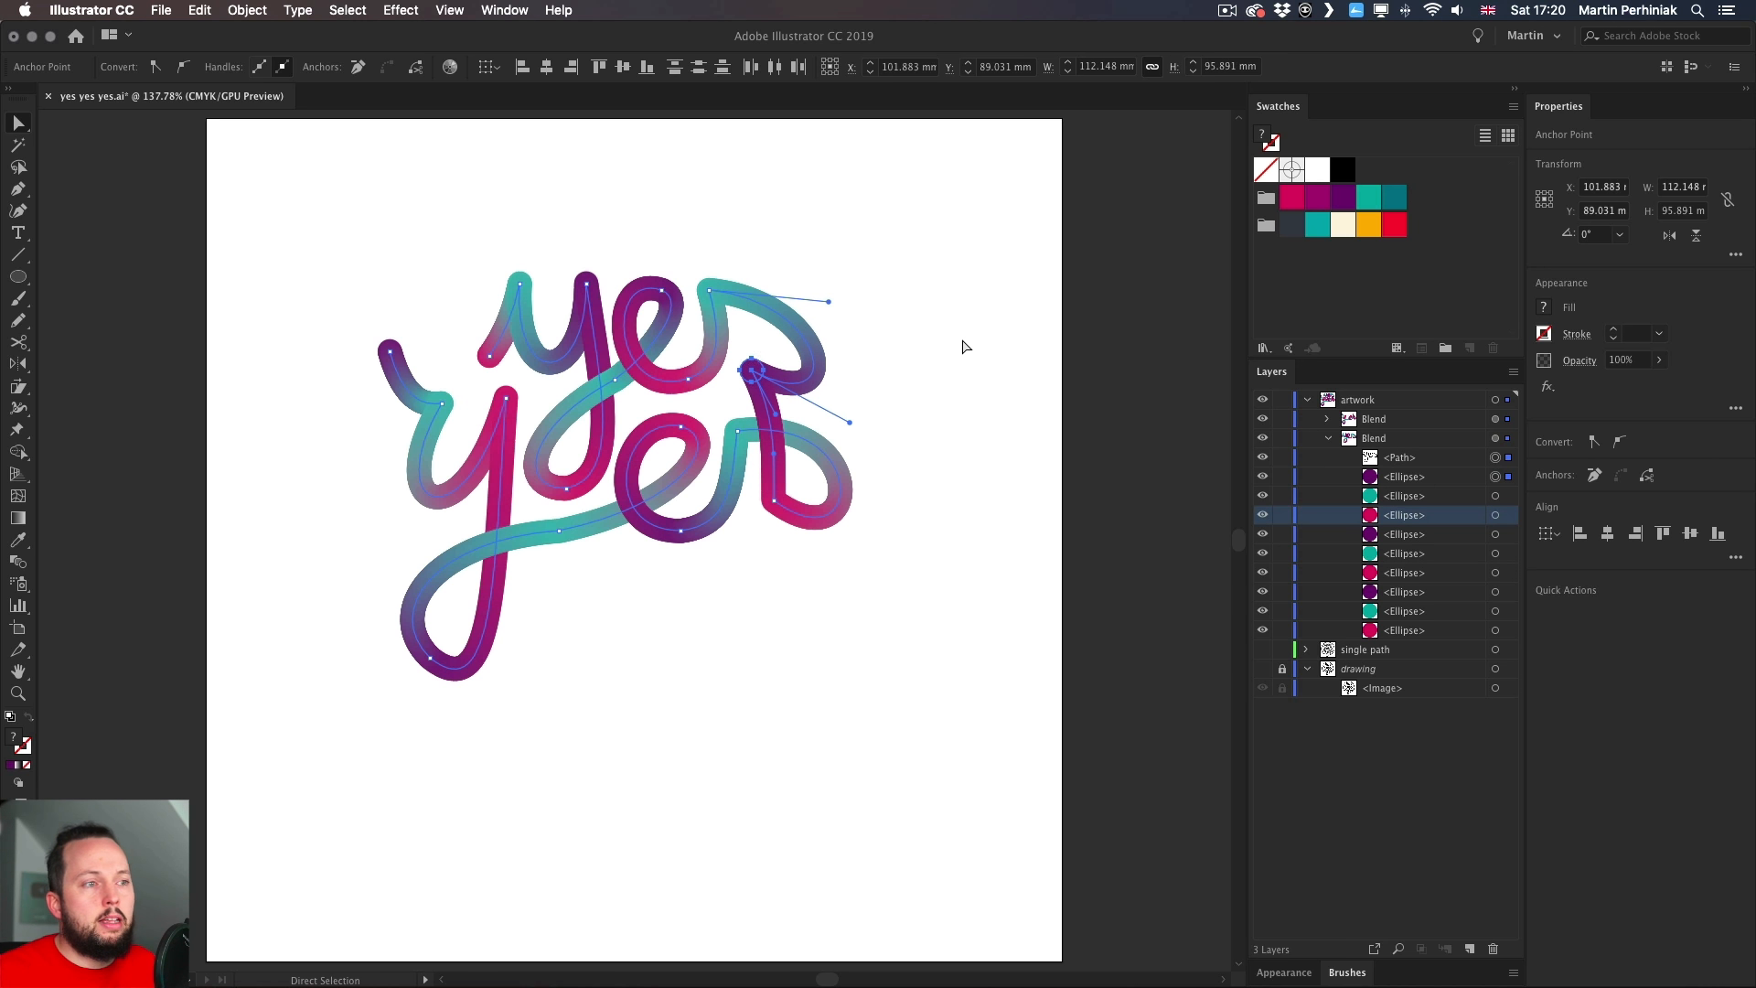
key("Left")
key("Left")
left_click(935, 296)
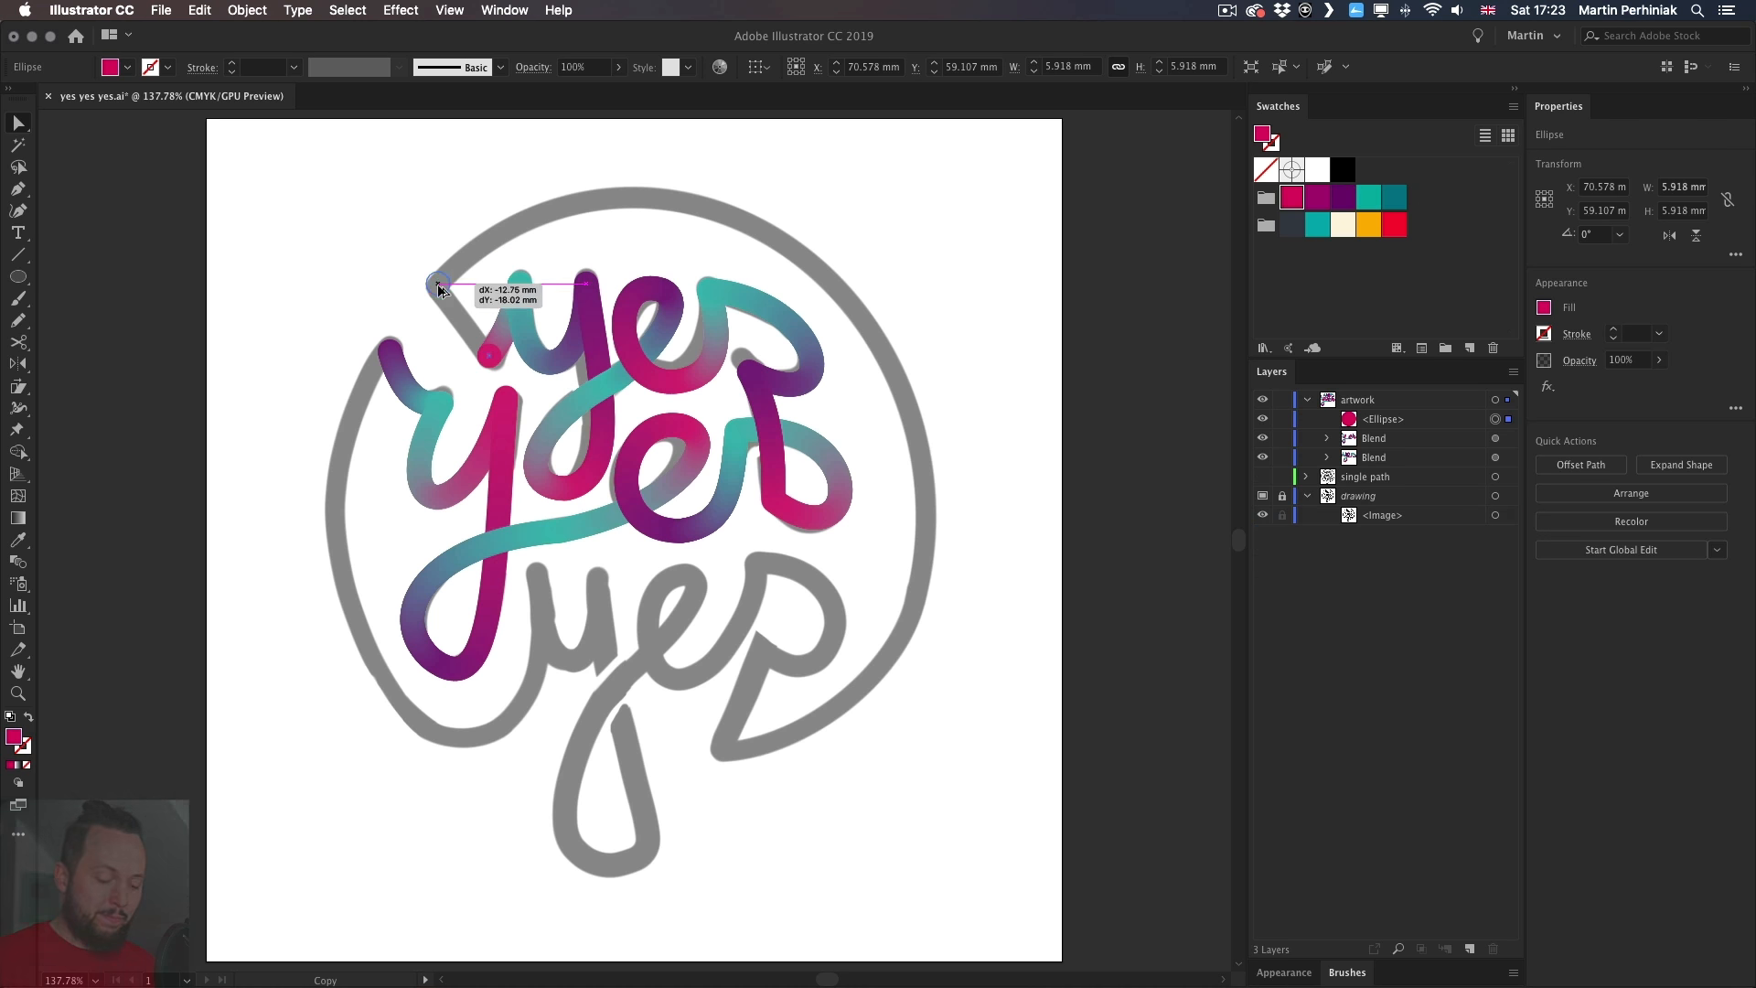
- Place circle copies along the sketch's outer ring and into the third word's s, coloured purple, teal, magenta and purple in order
left_click(437, 283)
left_click(847, 302)
left_click(1368, 198)
left_click(760, 646)
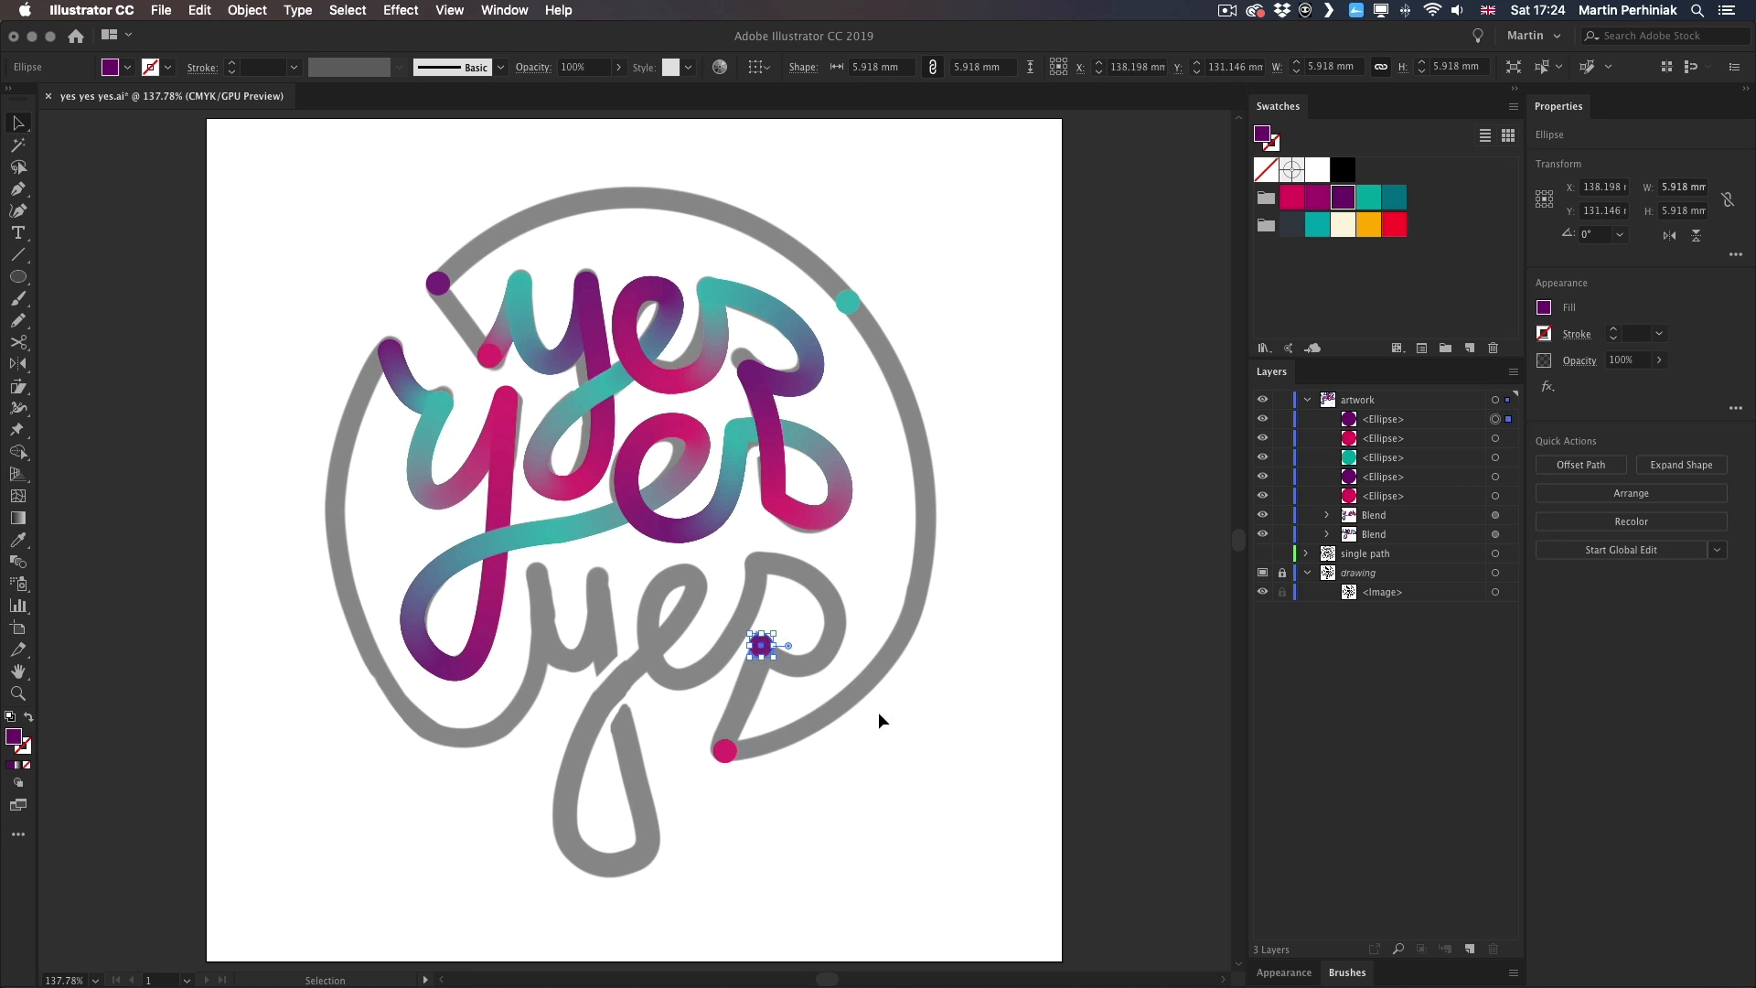
- Blend the five circles in sequence from the first word's start, around the ring, to the end of the third word's s
key("w")
left_click(490, 356)
left_click(437, 283)
left_click(847, 302)
left_click(725, 751)
left_click(760, 645)
- Curve the ring blend's spine along the sketch's right arc in outline mode, then return to preview and deselect it
key("super+y")
key("p")
mouse_move(646, 293)
left_mouse_down()
mouse_move(646, 204)
mouse_move(564, 155)
left_mouse_up()
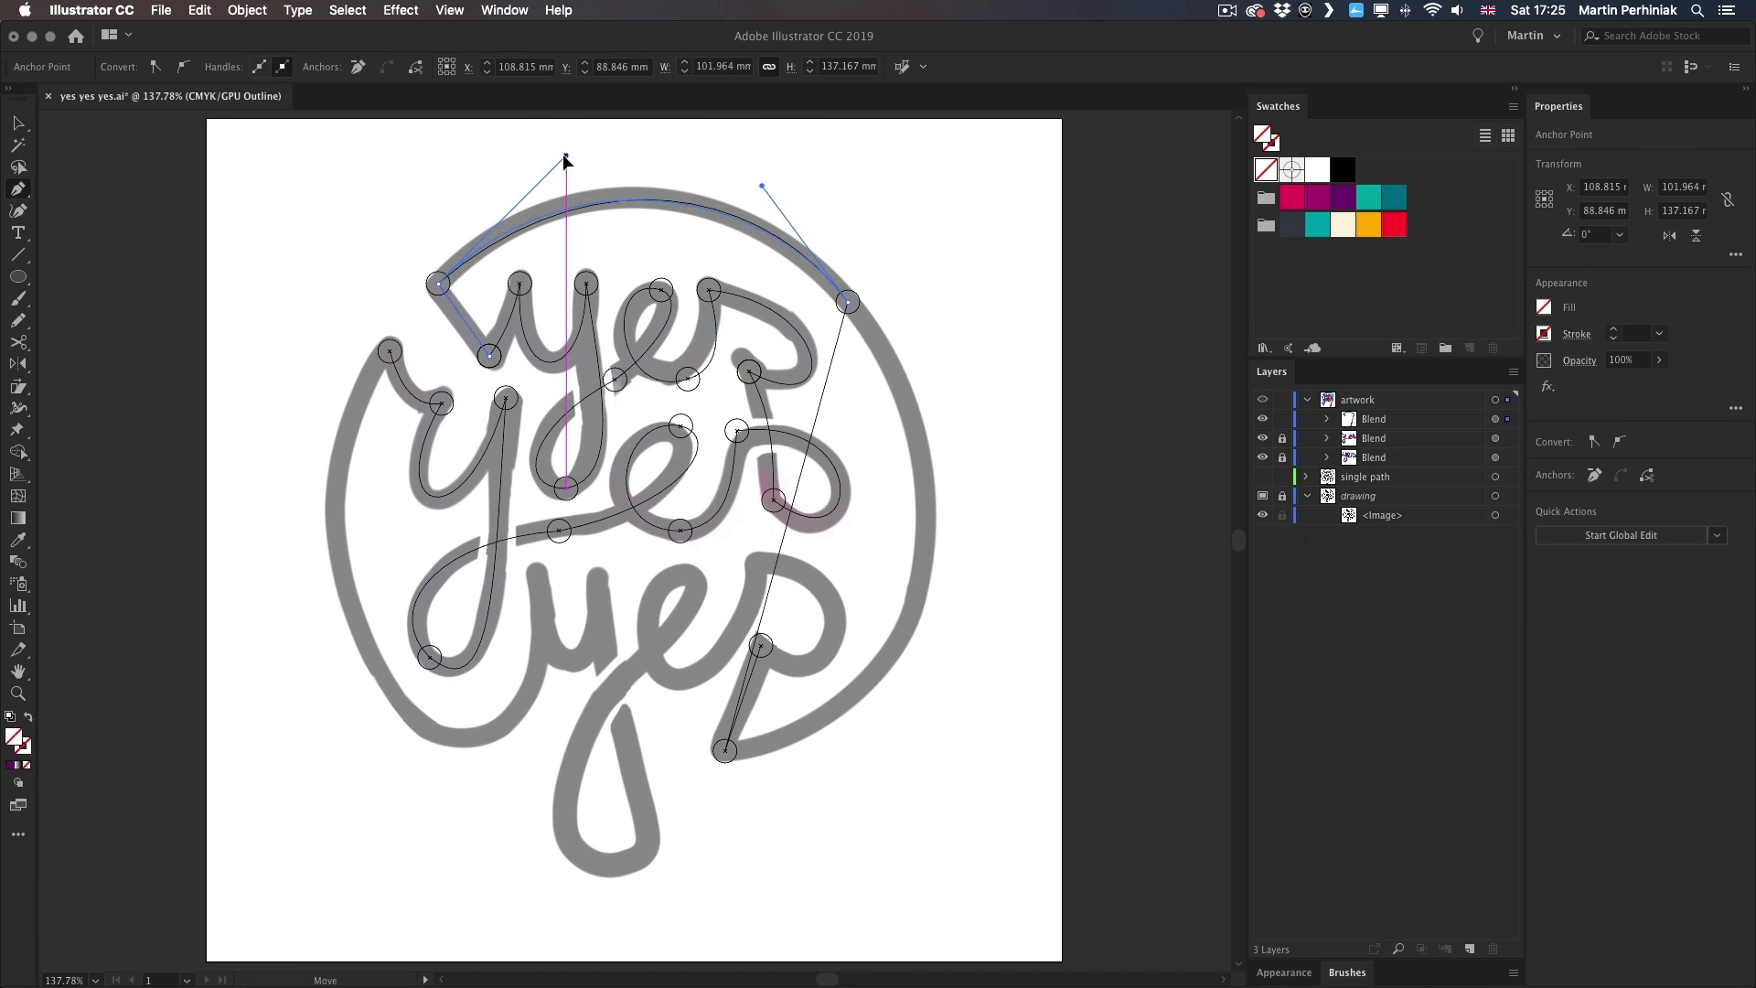
left_click_drag(989, 440, 970, 438)
left_click_drag(848, 302, 735, 180)
left_click_drag(965, 715, 980, 716)
left_click_drag(746, 693, 757, 564)
key("super+y")
key("v")
left_click(974, 328)
- Lock the ring blend and place purple circle copies along the sketched third word, ending at the ring's lower-left corner
left_click(1282, 419)
left_click(1343, 198)
left_click_drag(757, 563, 688, 575)
left_click_drag(688, 575, 578, 751)
left_click_drag(578, 751, 651, 843)
left_click_drag(545, 572, 536, 573)
left_click_drag(536, 573, 429, 732)
- Recolour the third word's circles: teal atop the s, magenta at the e's base and teal beside the y's loop
left_click(757, 563)
left_click(1369, 198)
left_click(683, 676)
left_click(1292, 197)
left_click(579, 751)
left_click(1368, 198)
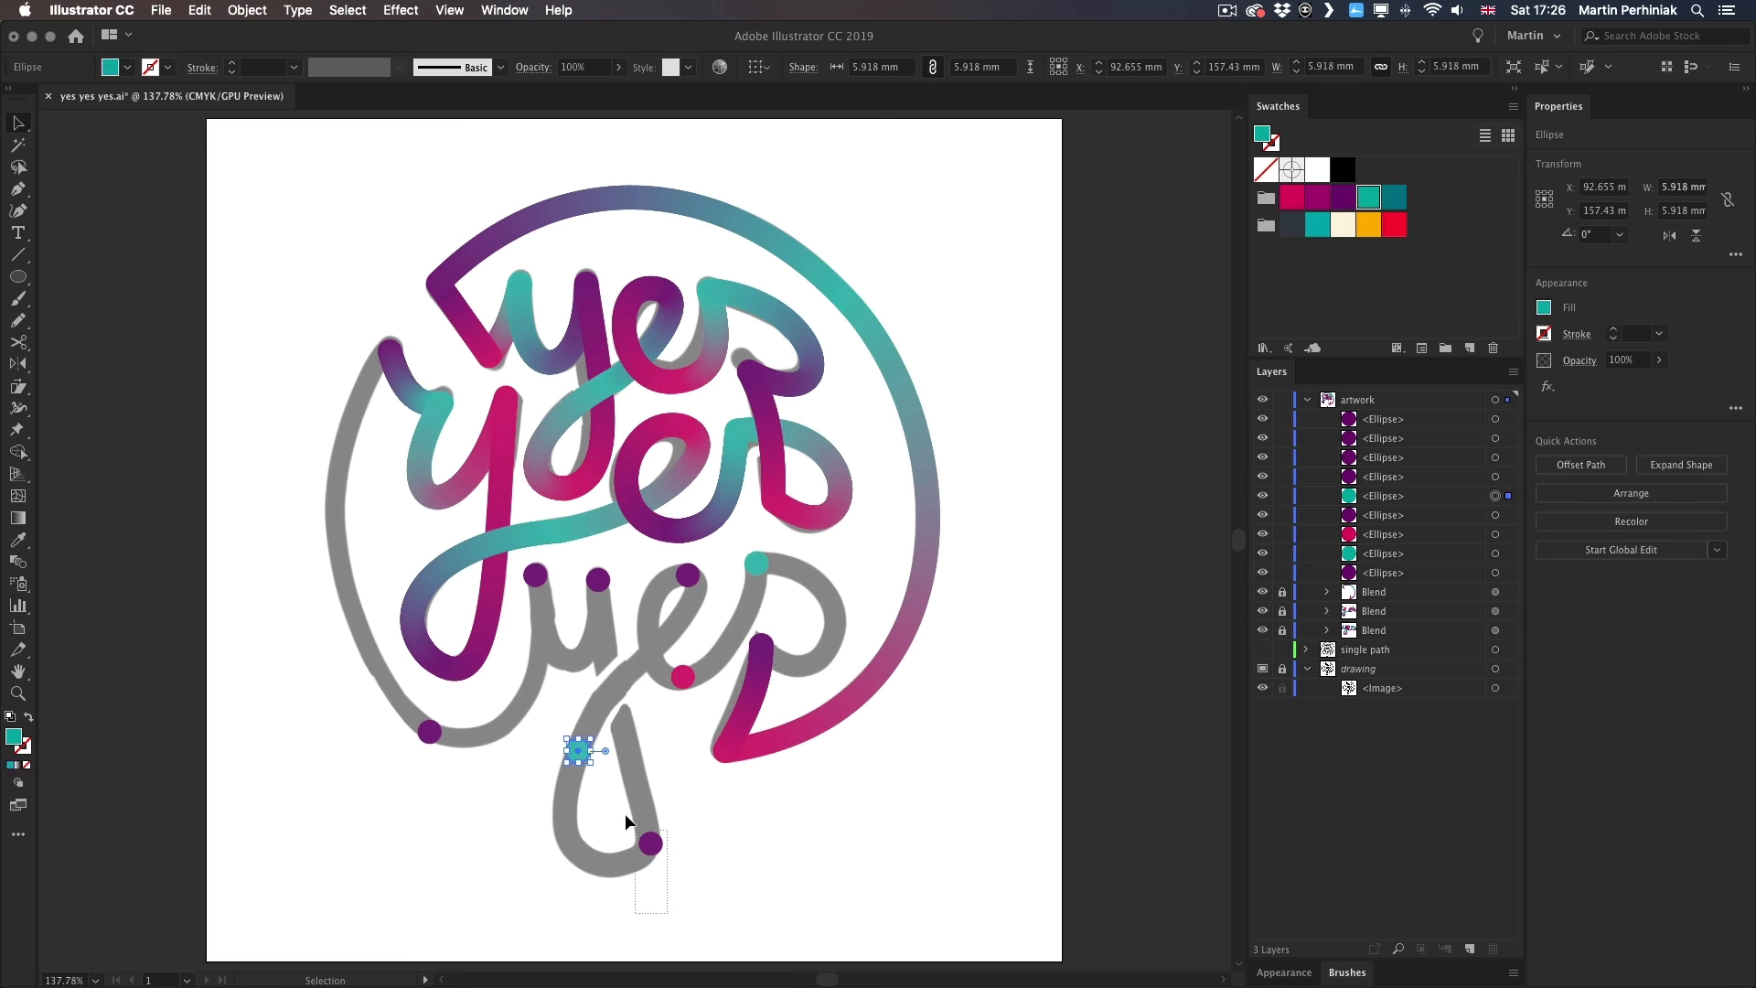
- Blend the third word's circles in sequence through the s, e and y, ending at the ring's lower-left corner
left_click(578, 751)
left_click(650, 844)
left_click(598, 580)
left_click(536, 575)
left_click(430, 732)
- Switch to outline mode and curve the third word's spine along the sketched s and e with the Pen tool
key("super+y")
key("p")
left_click_drag(759, 605, 853, 584)
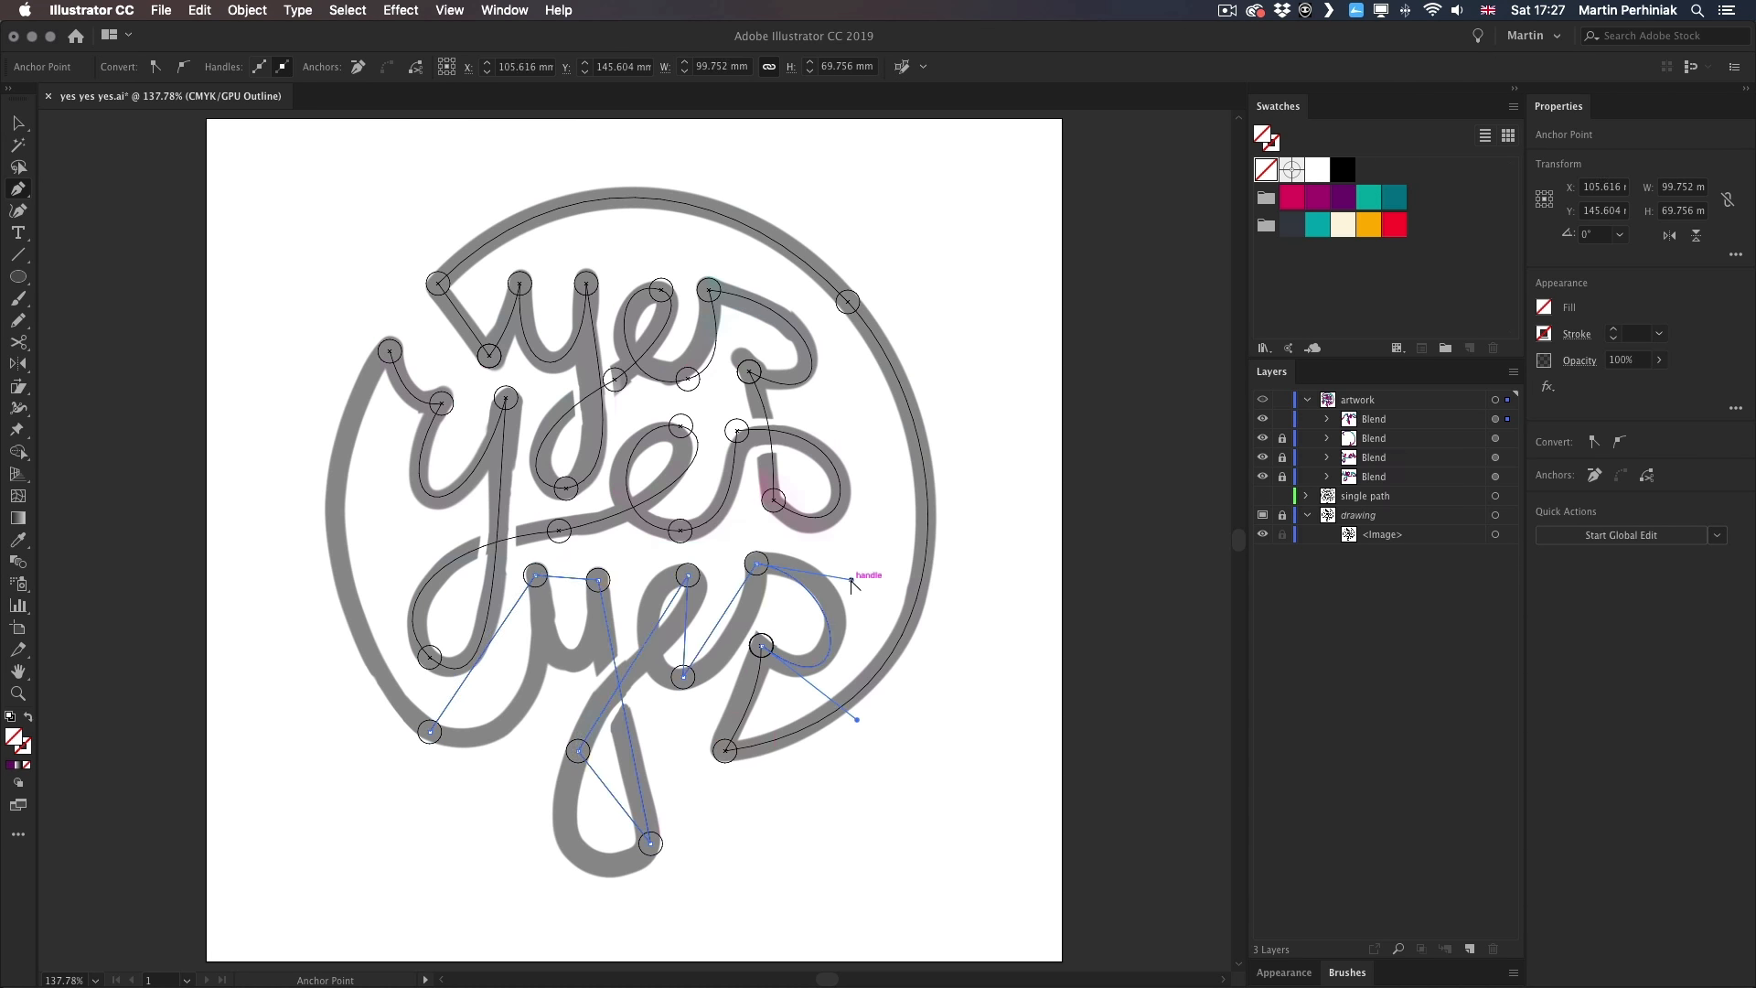
left_click_drag(743, 587, 769, 592)
left_click_drag(585, 718, 575, 697)
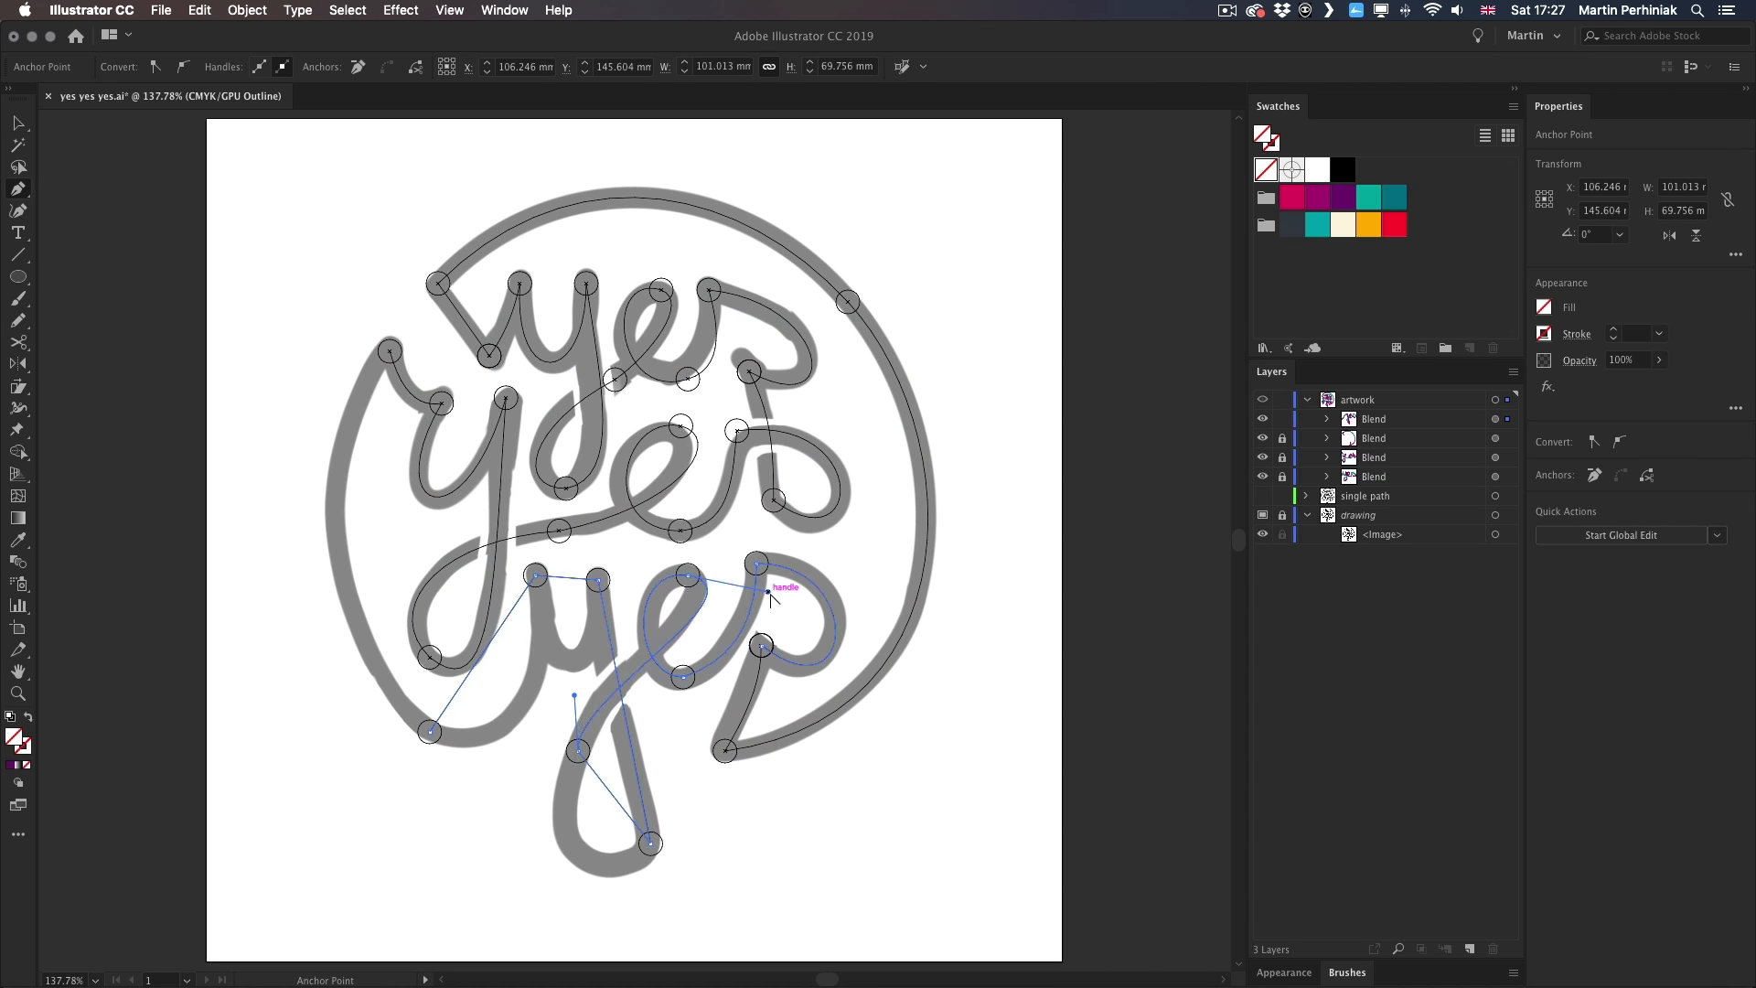
- Curve the spine around the descender loop of the third word's y and adjust its handles to match the sketch
left_click_drag(614, 797, 584, 846)
left_click_drag(578, 751, 633, 664)
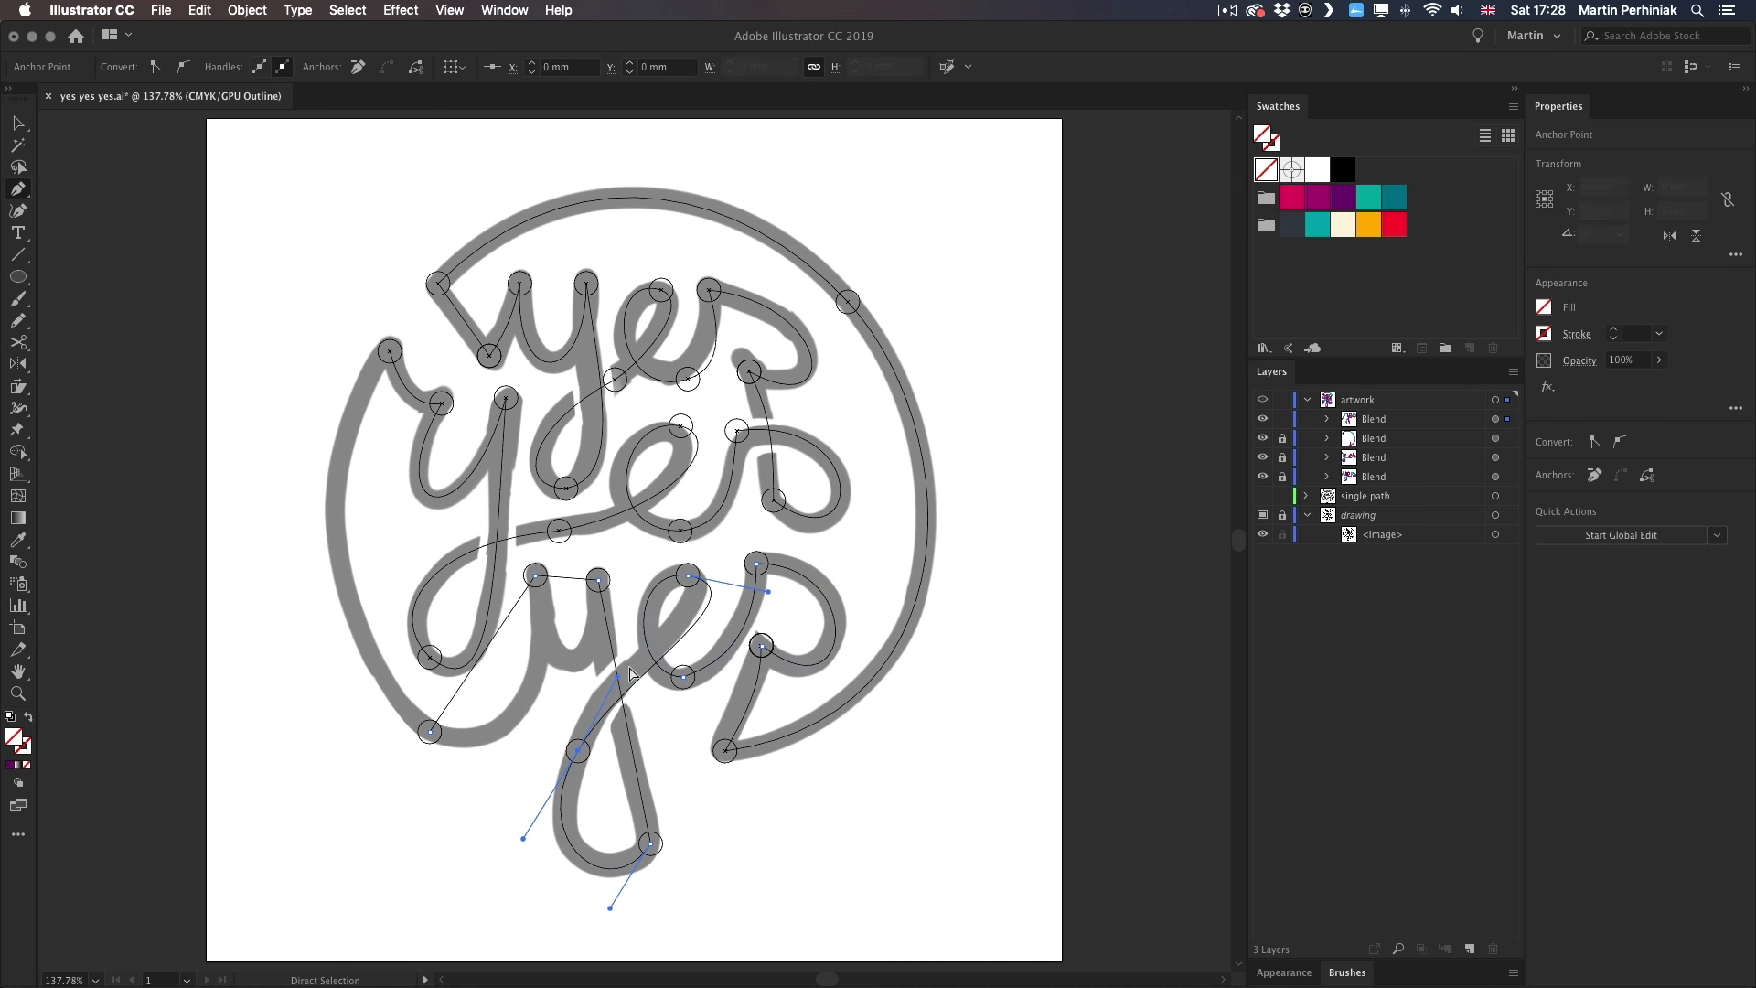
left_click_drag(610, 908, 612, 892)
left_click_drag(633, 755, 647, 764)
left_click_drag(651, 787, 670, 826)
- Curve the spine through the third word's y bowl and lead-in stroke, then return to preview and deselect it
left_click_drag(567, 577, 574, 665)
left_click_drag(545, 688, 529, 700)
left_click_drag(549, 688, 558, 676)
left_click(574, 665)
key("super+y")
left_click(535, 758)
- Paste the magenta circle at the ring's lower-left corner, copy it in purple to the second word's start, and blend the two
key("super+v")
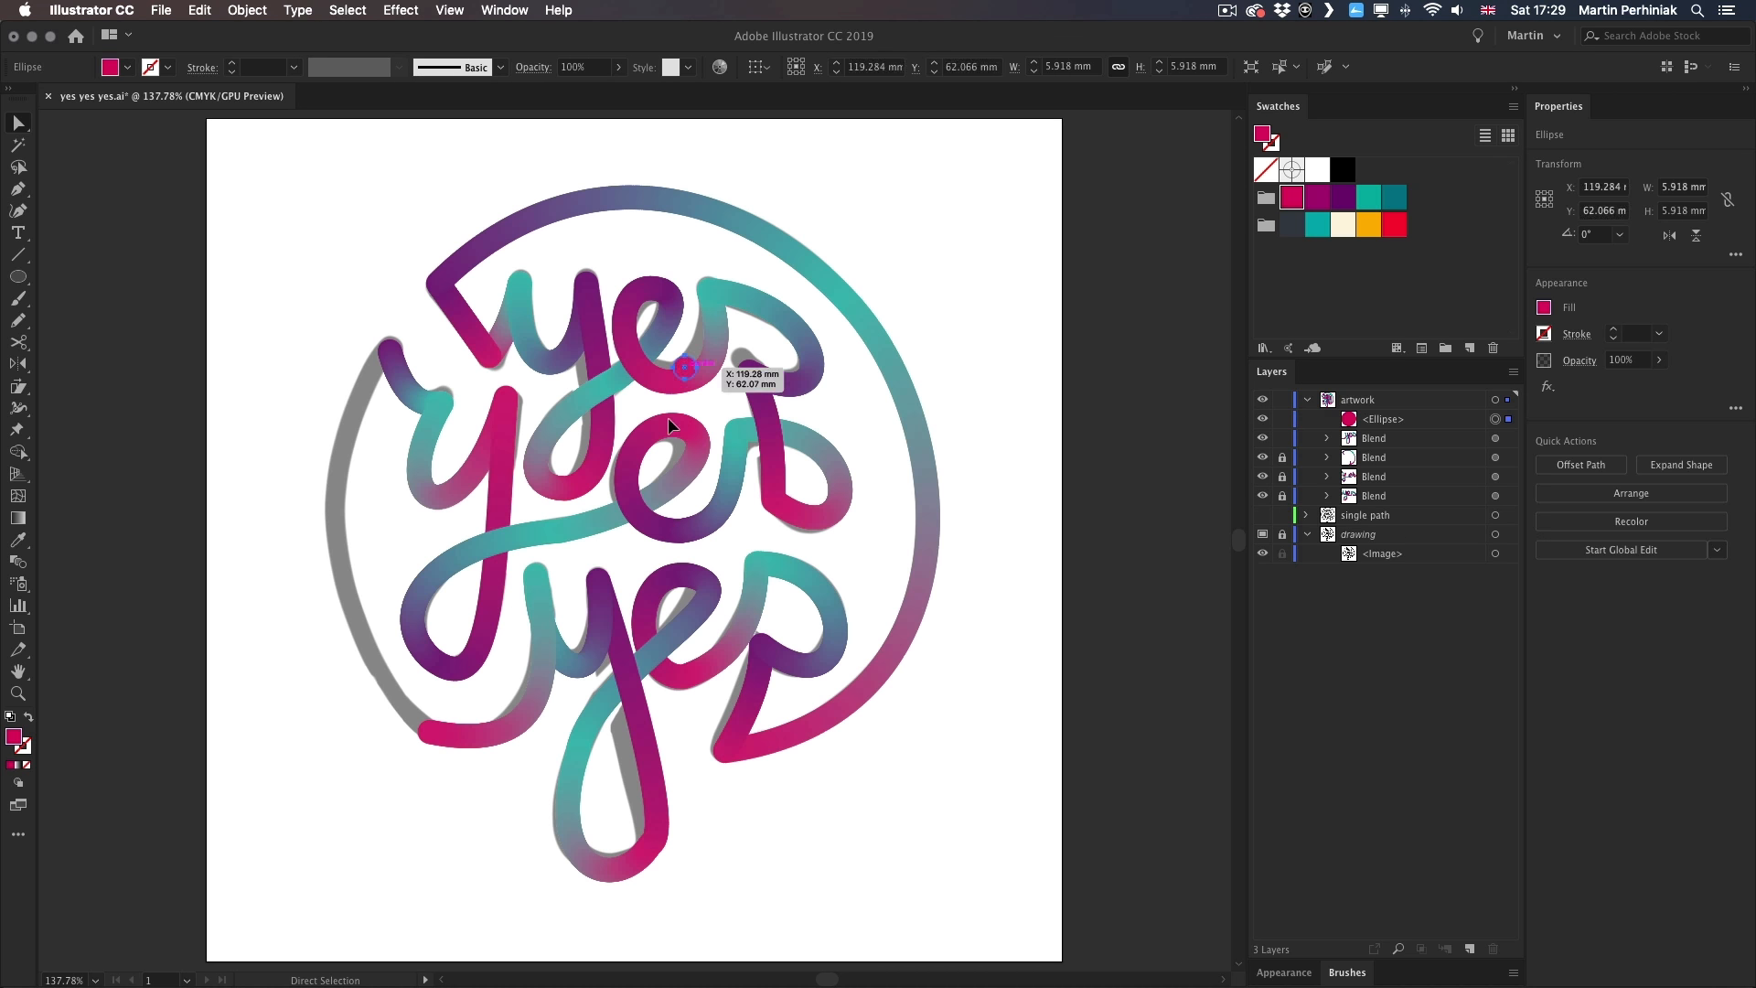
left_click_drag(430, 732, 390, 351)
left_click(1342, 198)
key("alt+super+b")
- Bend the new blend's spine outward along the sketch's left ring arc and deselect it
key("p")
left_click_drag(409, 541, 338, 549)
key("v")
left_click(419, 839)
- Hide the drawing layer and adjust the top and base anchors and the handle of the third word's e
left_click(475, 735)
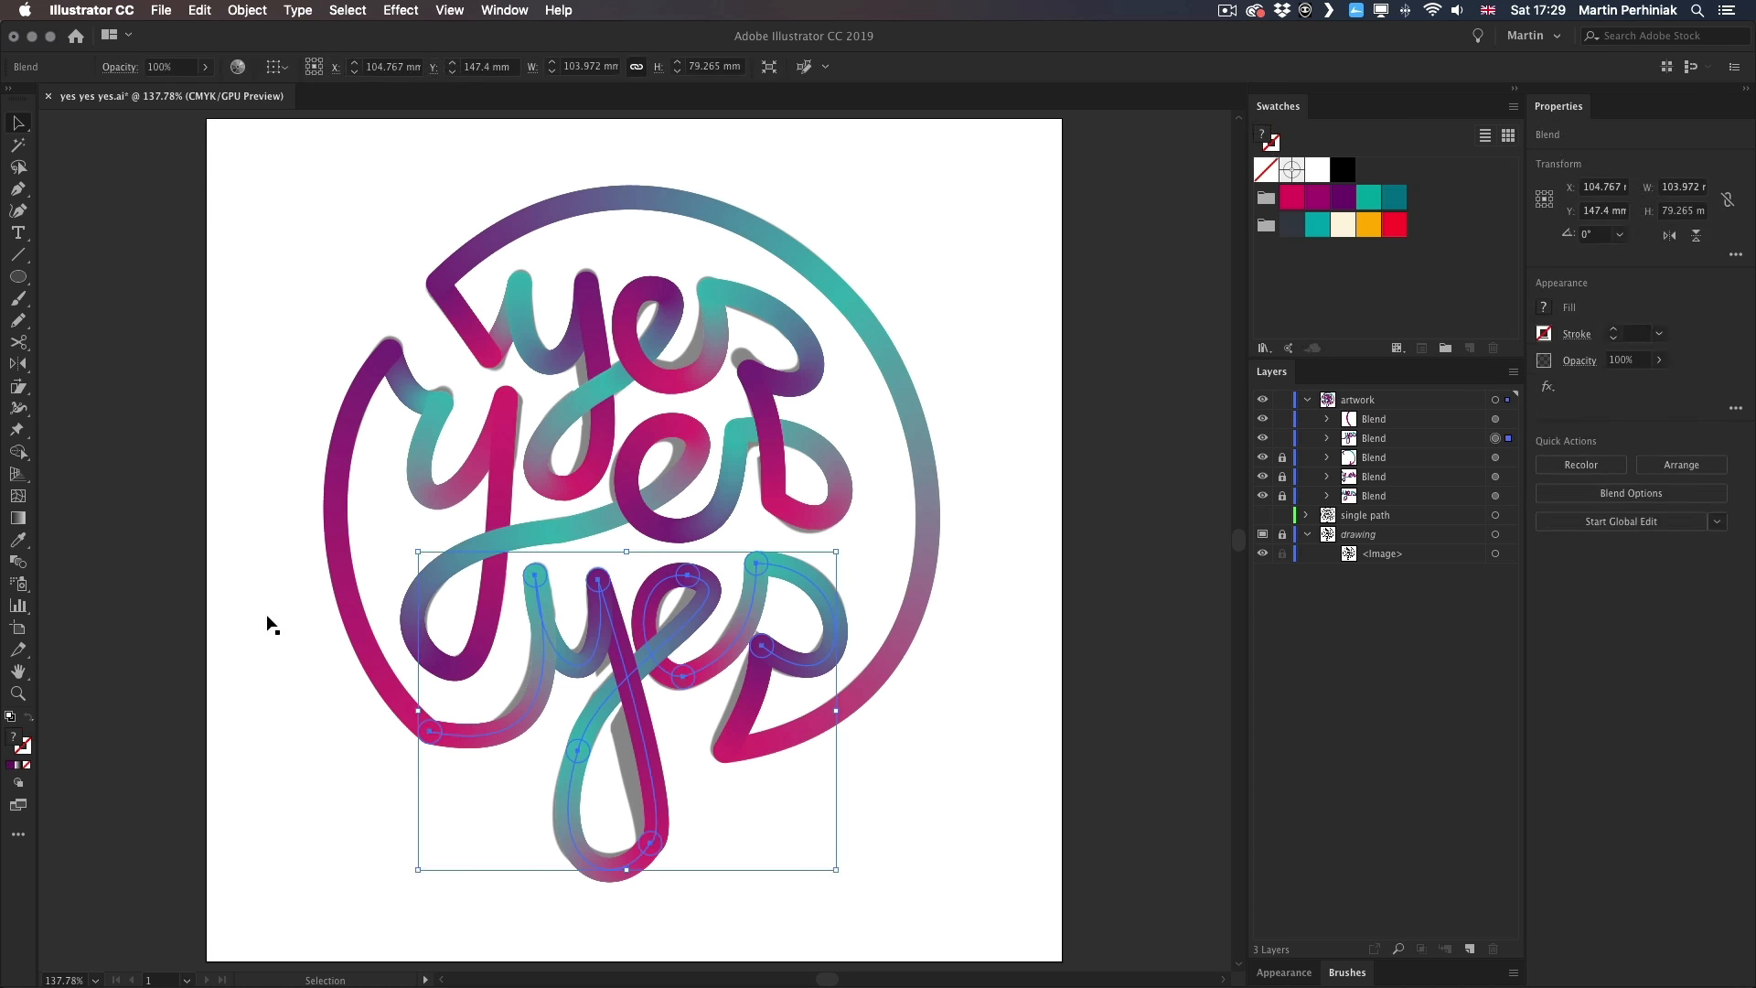
left_click(1262, 534)
key("a")
left_click(694, 574)
left_click_drag(752, 586, 776, 592)
left_click_drag(683, 677, 694, 677)
- Unlock the other blends and move the joint at the end of the third word's s slightly right and down, then deselect it
left_click(762, 647)
left_click_drag(1282, 457, 1282, 496)
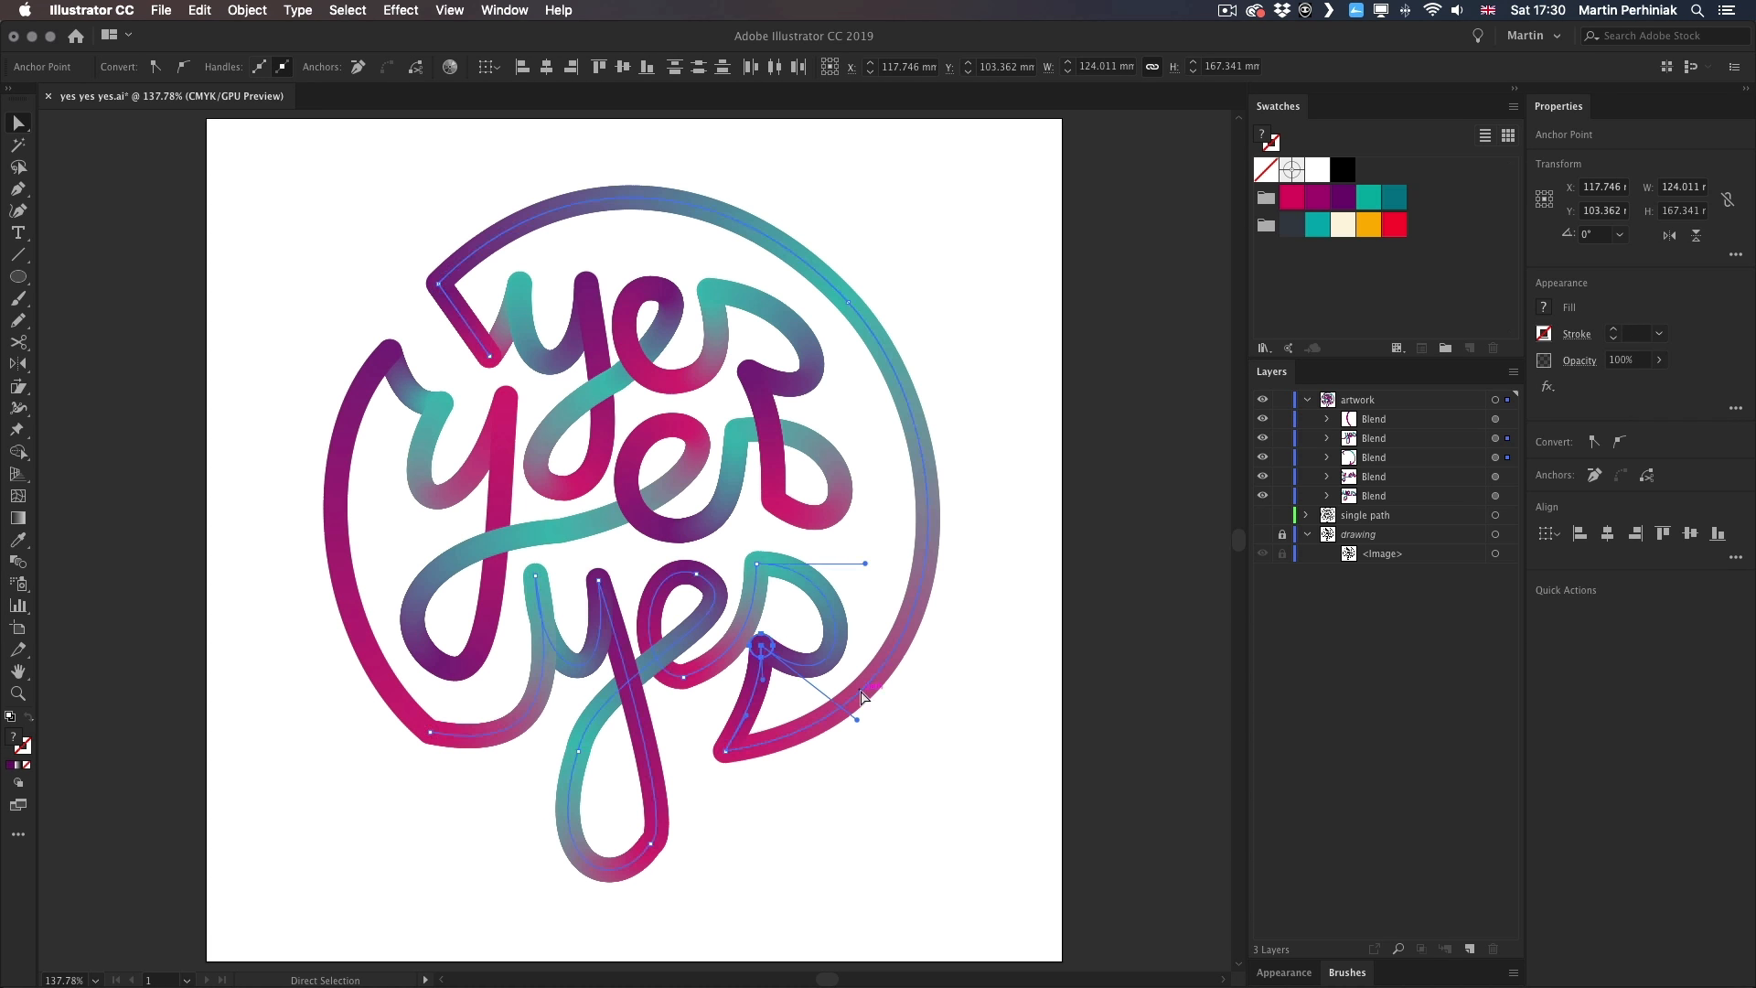
left_click_drag(762, 647, 773, 651)
left_click(960, 721)
- Reshape the third word's y descender by raising its lower-right anchor and adjusting the loop's handles
left_click(693, 677)
left_click(430, 731)
left_click_drag(651, 843, 651, 822)
left_click_drag(624, 874, 598, 886)
left_click_drag(579, 751, 547, 873)
key("p")
key("a")
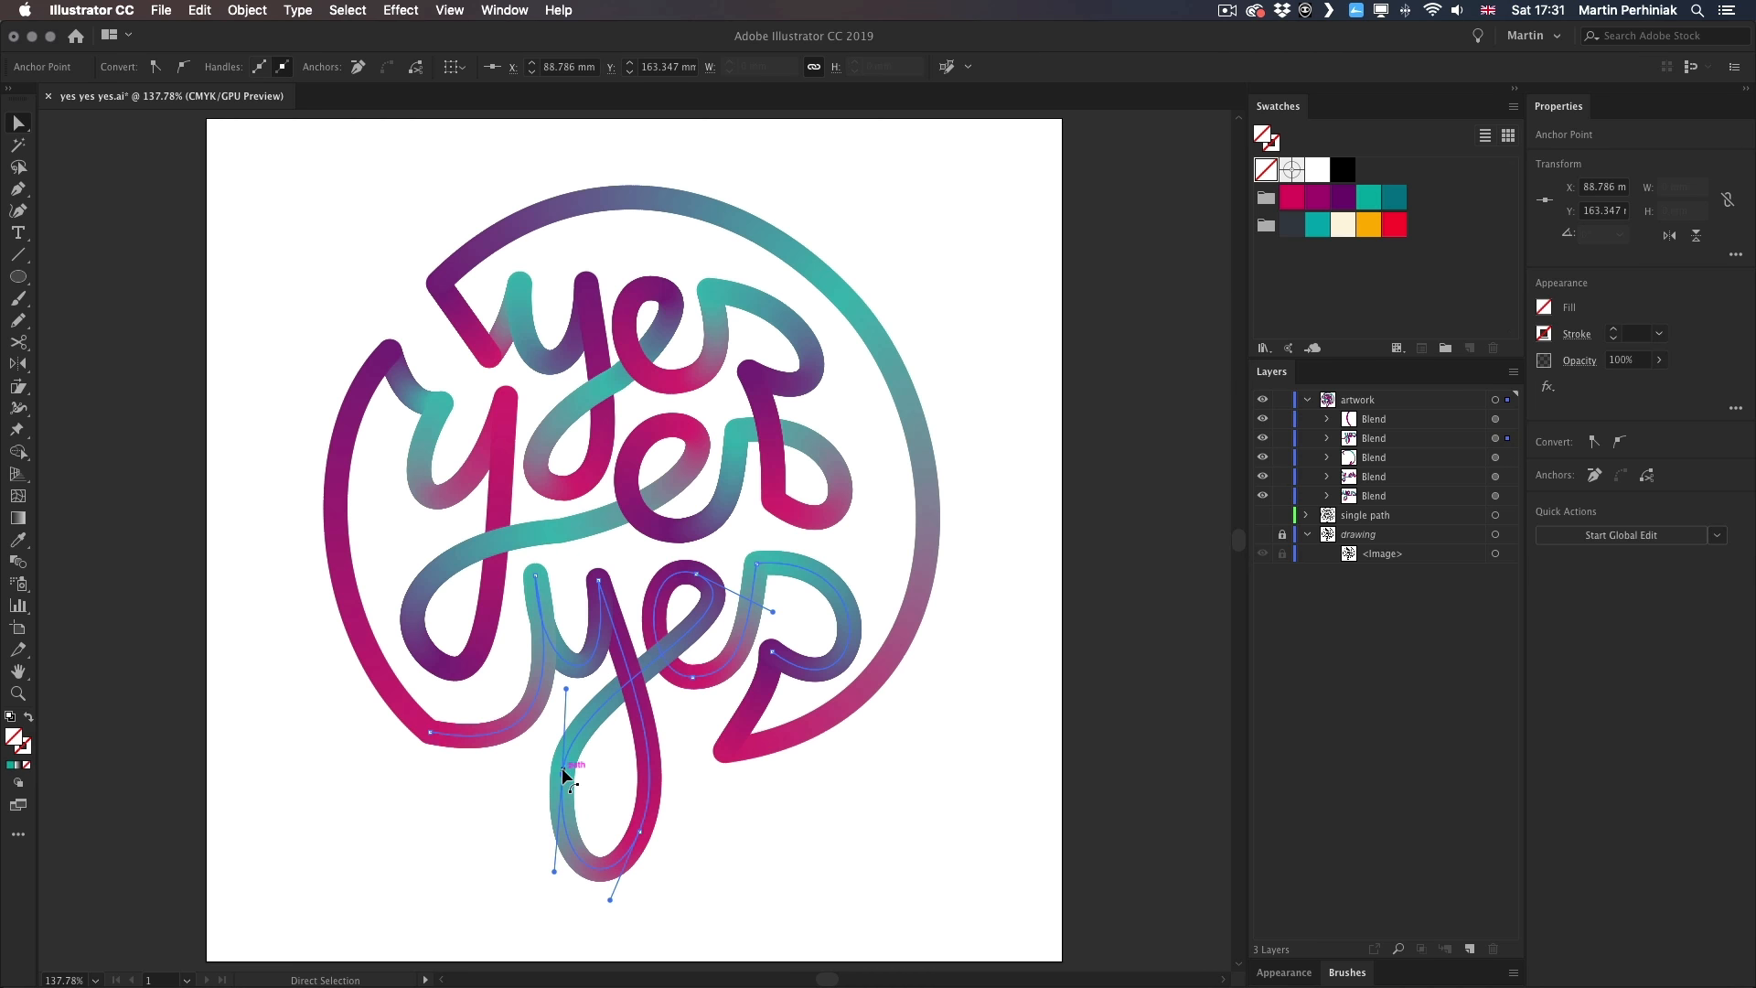
- Round out the third word's y loop by moving its side anchors to the right and adjusting a handle, then deselect the blend
left_click_drag(563, 768, 571, 781)
left_click_drag(651, 821, 658, 822)
key("p")
left_click_drag(571, 783, 559, 724)
key("a")
left_click(535, 575)
left_click(420, 805)
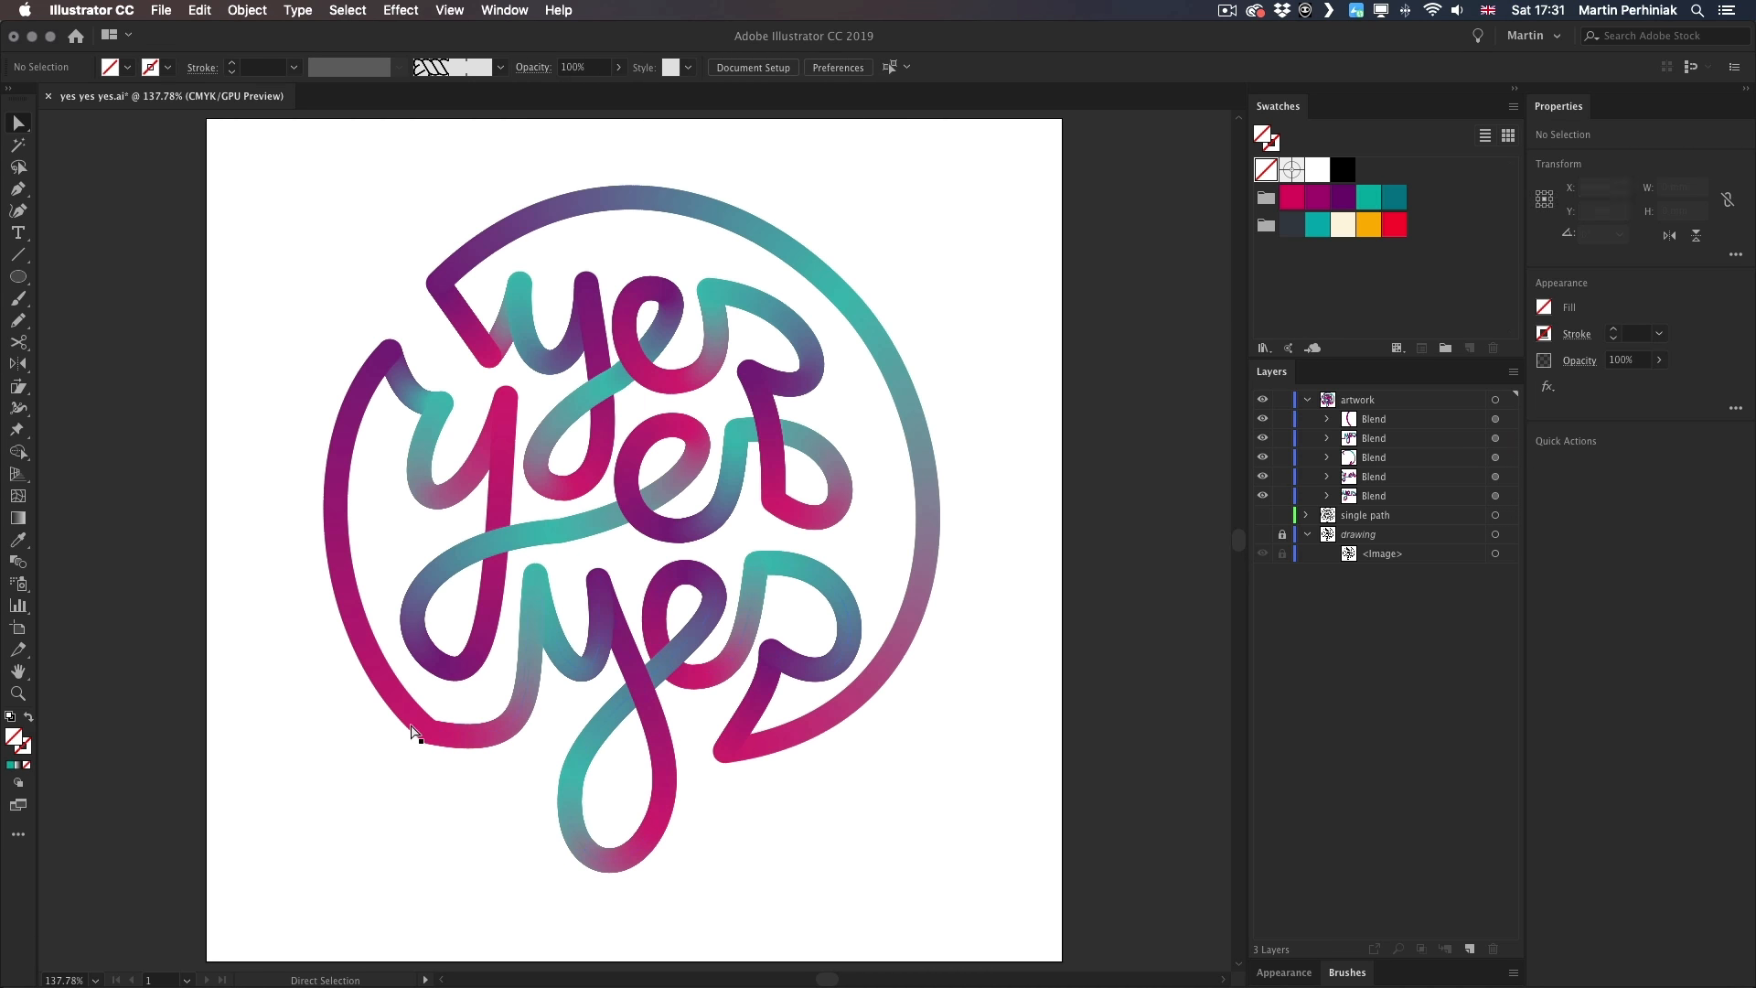
- Extend the third word's spine from its lower-left end to the ring's lower-left end with the Pen tool and adjust the joint
key("p")
left_click(521, 726)
key("a")
key("v")
left_click(494, 734)
key("p")
left_click(431, 733)
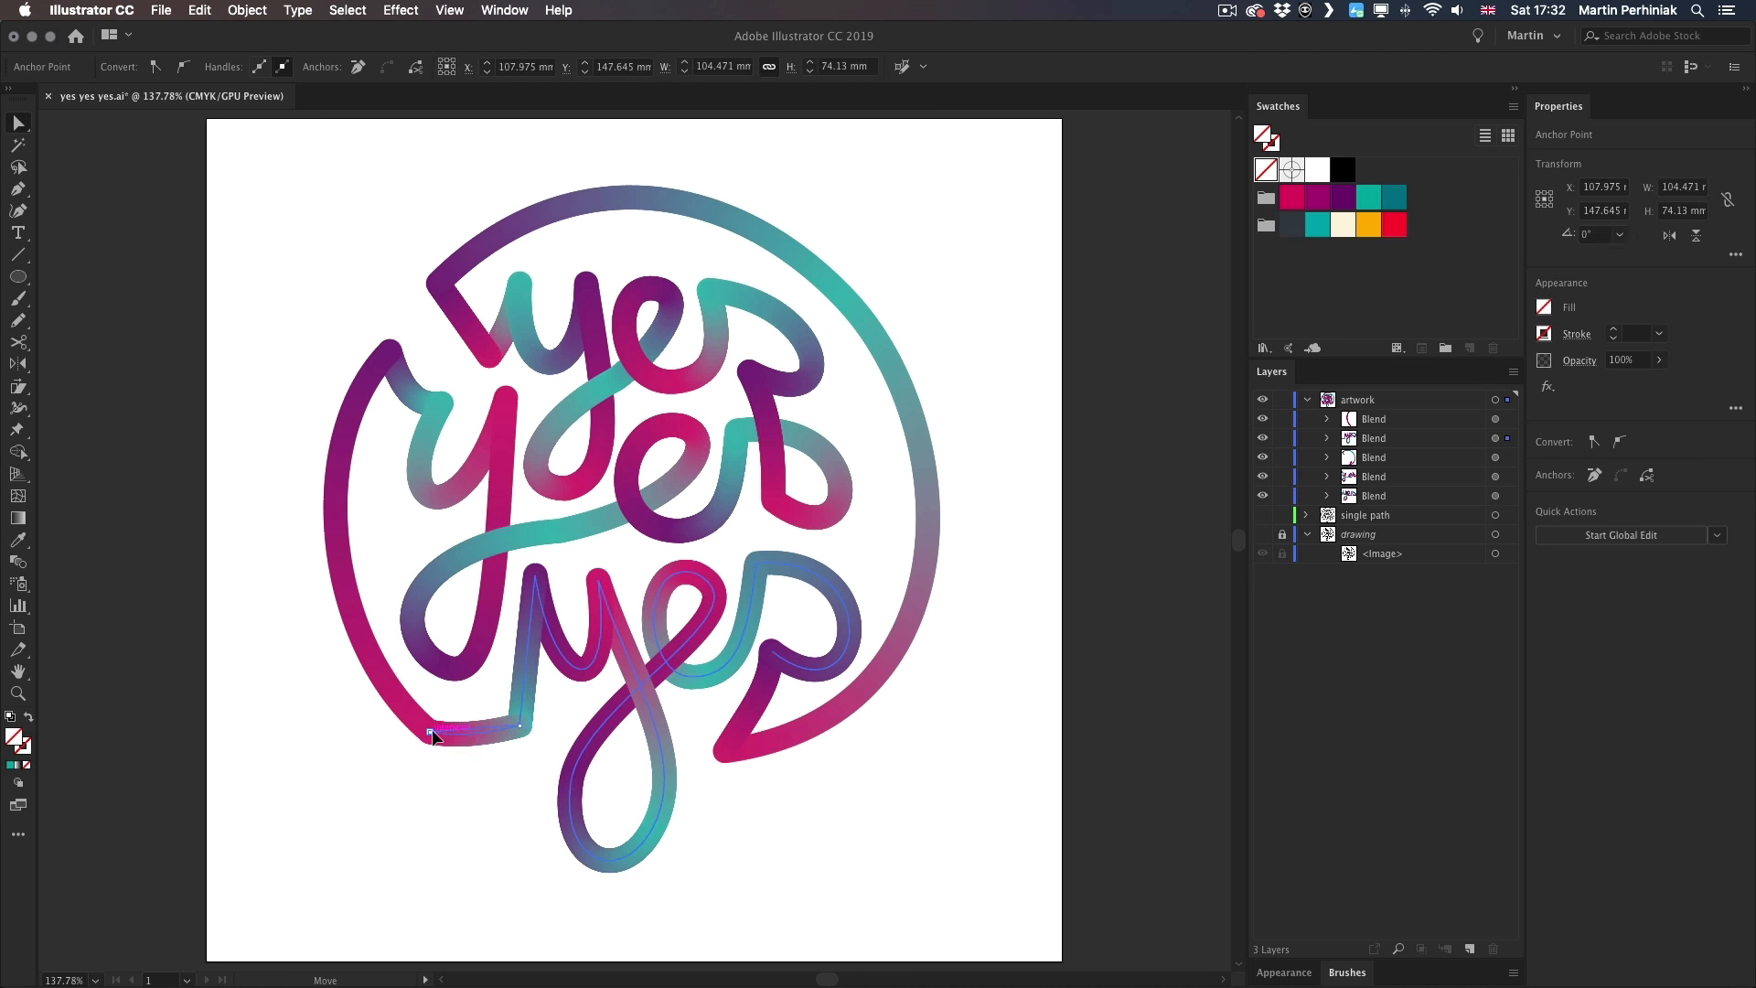
left_click_drag(431, 733, 458, 719)
key("a")
left_click(472, 741)
- Raise the tops of the first word's y and s, and widen the second word's s by lengthening its bowl handles
left_click_drag(709, 290, 723, 275)
left_click_drag(586, 282, 581, 255)
left_click_drag(773, 501, 778, 508)
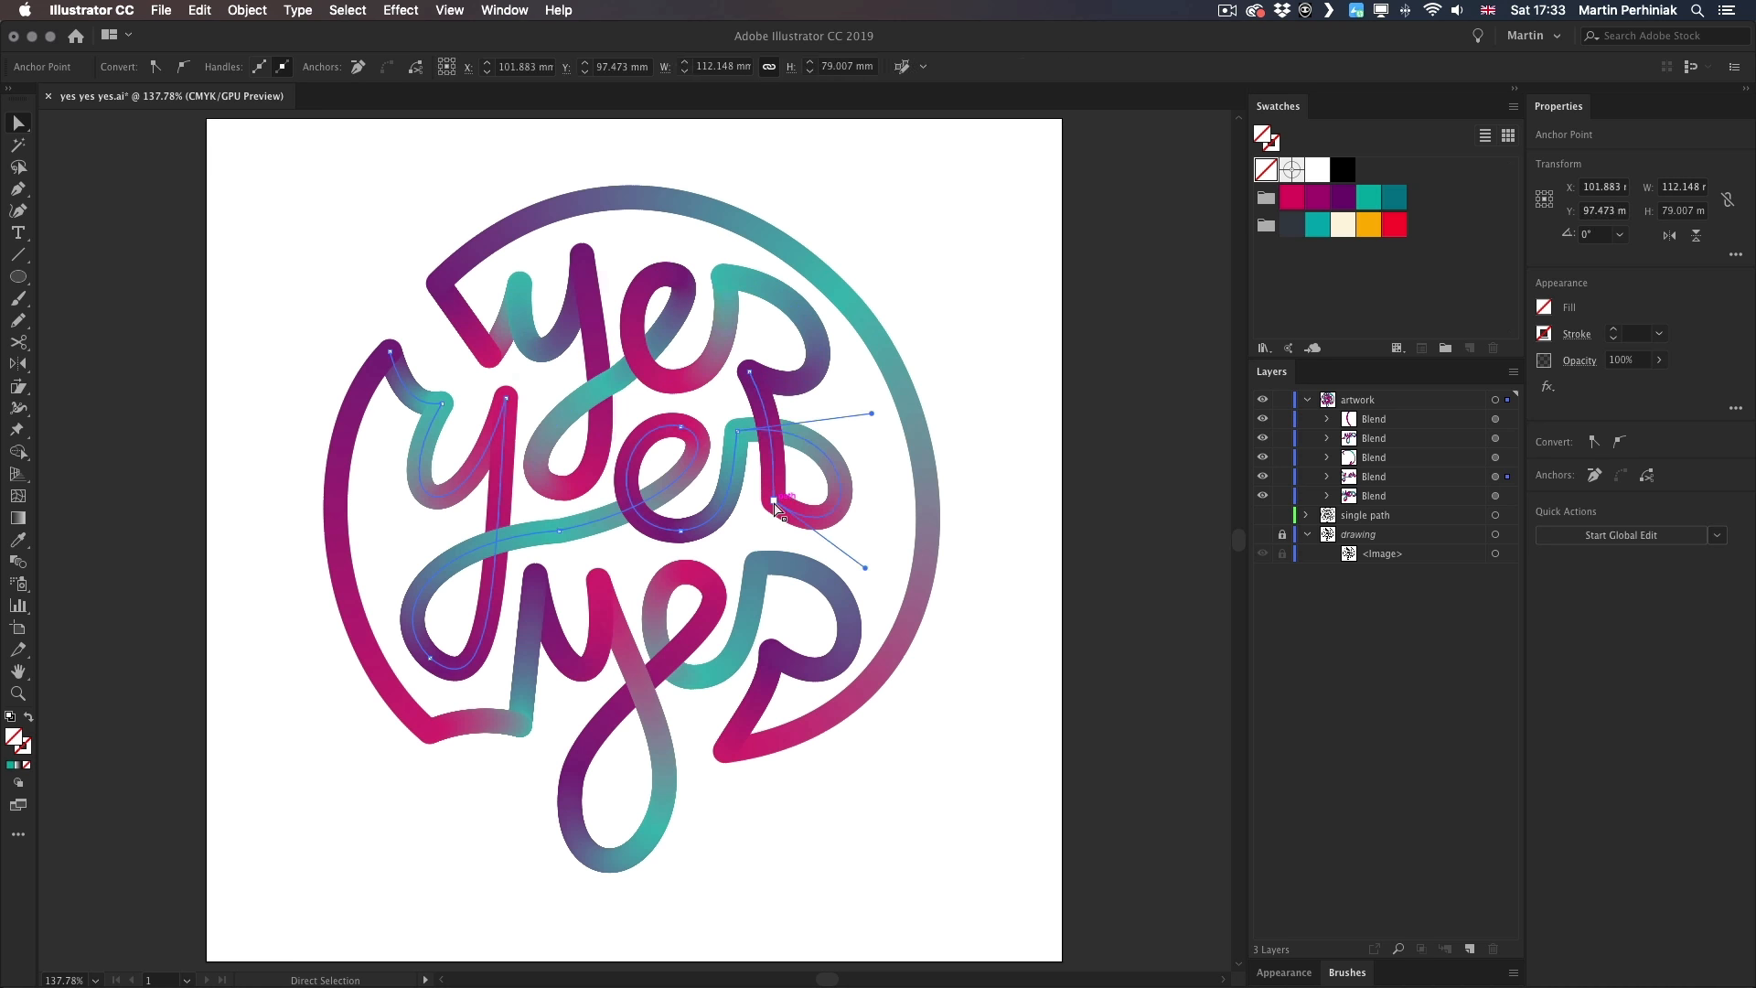
left_click_drag(869, 568, 906, 596)
left_click_drag(869, 412, 902, 380)
left_click_drag(441, 402, 453, 397)
left_click(259, 396)
- Curve the joint between the ring's lower-left end and the third word, and raise the second word's y top anchor
left_click(431, 733)
mouse_move(457, 718)
left_mouse_down()
mouse_move(485, 777)
mouse_move(510, 709)
left_mouse_up()
left_click(534, 745)
mouse_move(453, 400)
left_mouse_down()
mouse_move(441, 391)
mouse_move(508, 380)
left_mouse_up()
left_click(225, 466)
- Raise the first word's y stroke, adjust the ring's lower-left joint and pull the ring's lower-right end anchor further down
left_click(273, 366)
left_click_drag(520, 283, 516, 271)
left_click_drag(598, 357, 593, 394)
left_click(291, 311)
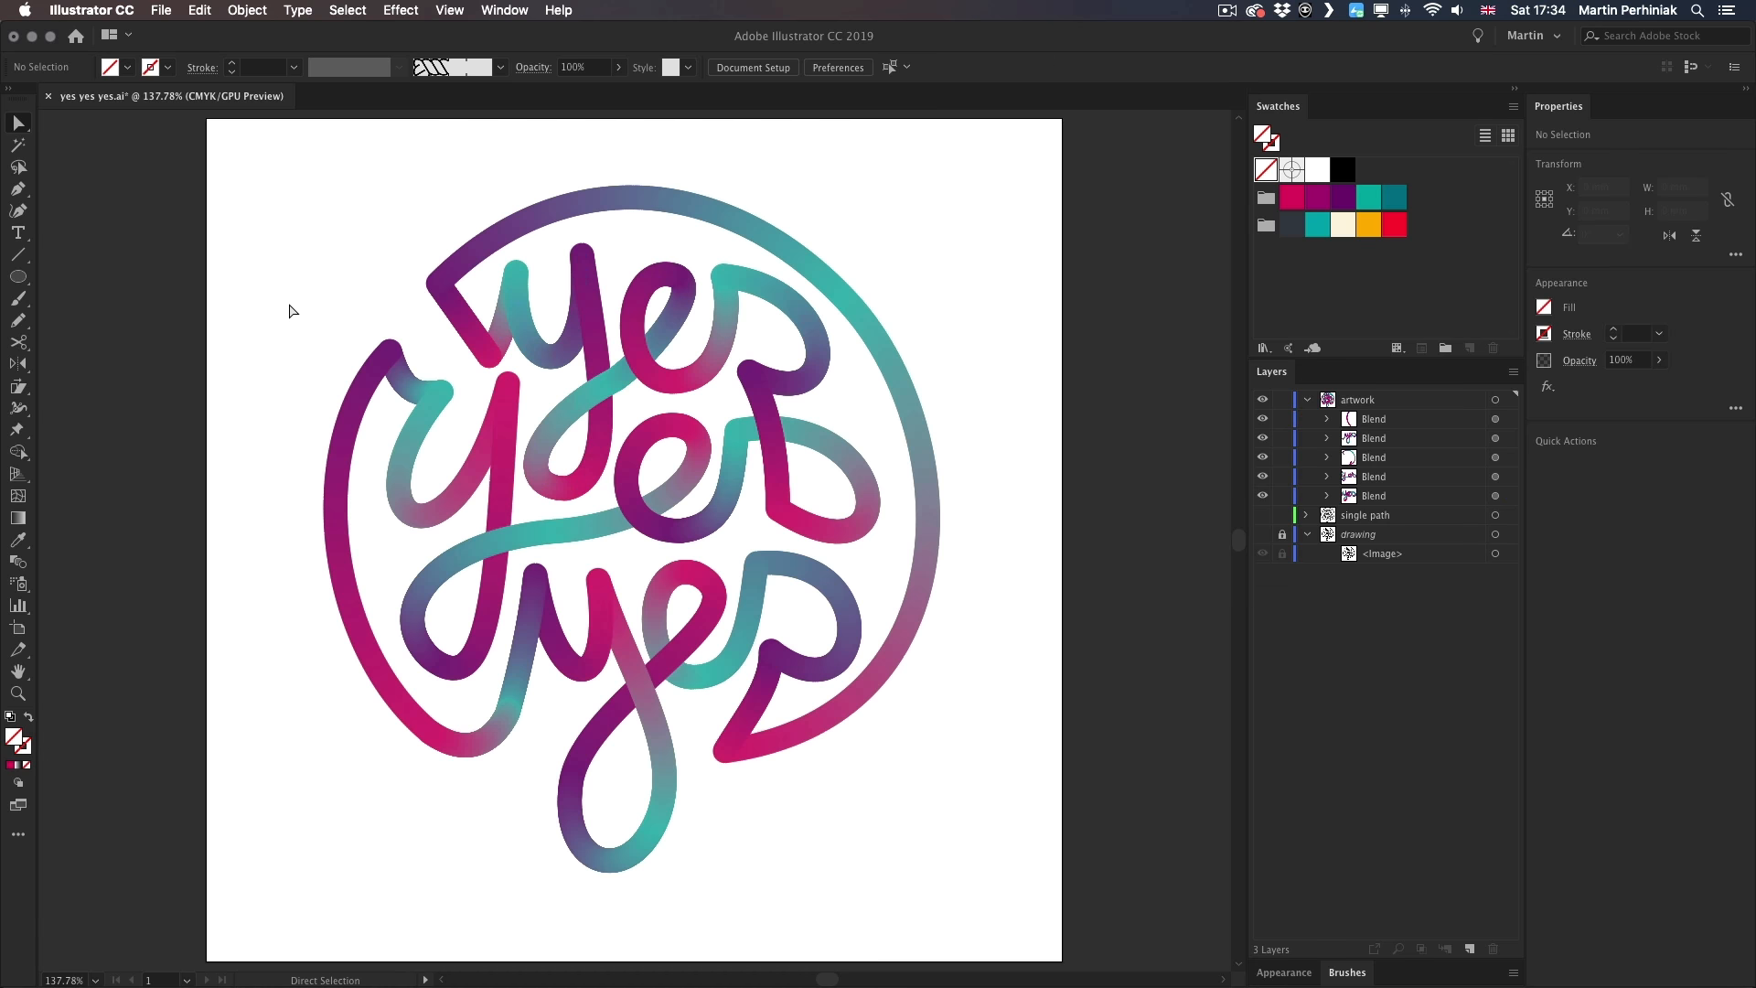
left_click_drag(430, 733, 404, 713)
left_click(725, 750)
left_click_drag(726, 750, 725, 779)
- Draw an outlined guide circle from the centre of the lettering over the ring and lock it
key("l")
left_click_drag(639, 494, 870, 795)
key("shift+x")
key("v")
key("super+2")
- Fit the ring to the guide circle by adjusting the anchors at its ends and the handles along its upper-right arc
left_click(454, 744)
key("a")
left_click_drag(464, 745, 473, 739)
left_click_drag(390, 351, 433, 279)
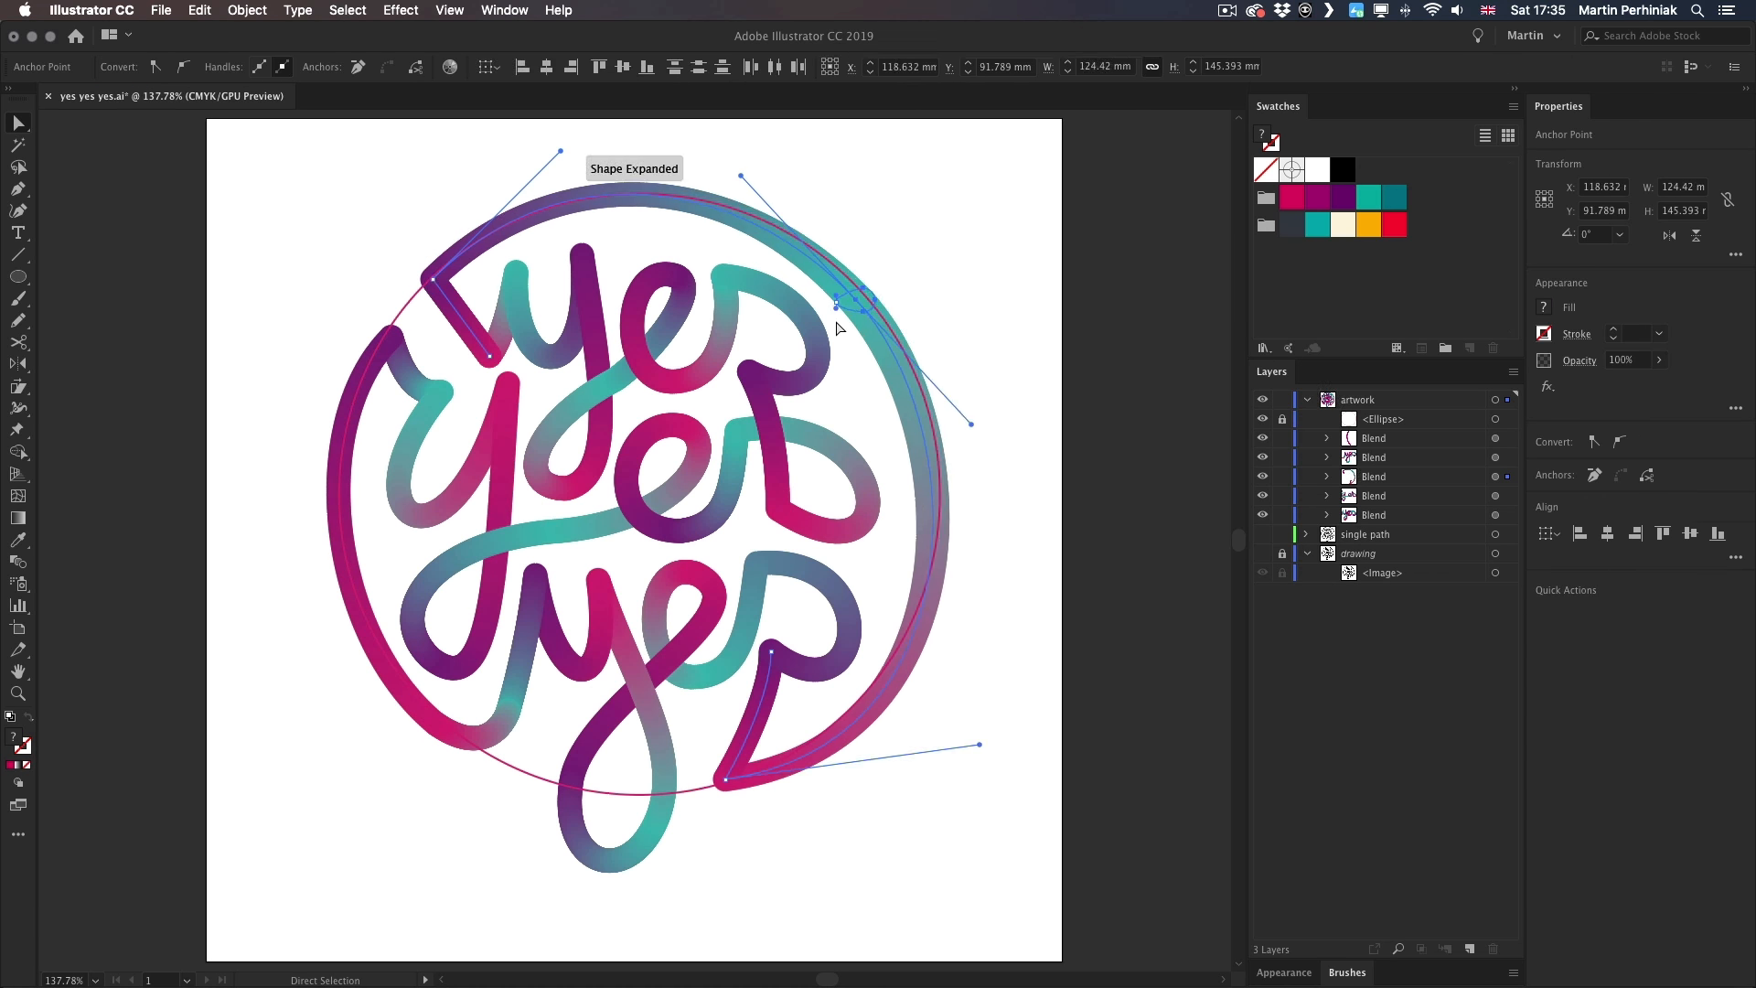
left_click_drag(847, 287, 859, 295)
left_click_drag(980, 744, 952, 738)
left_click_drag(974, 419, 995, 435)
left_click_drag(741, 168, 745, 161)
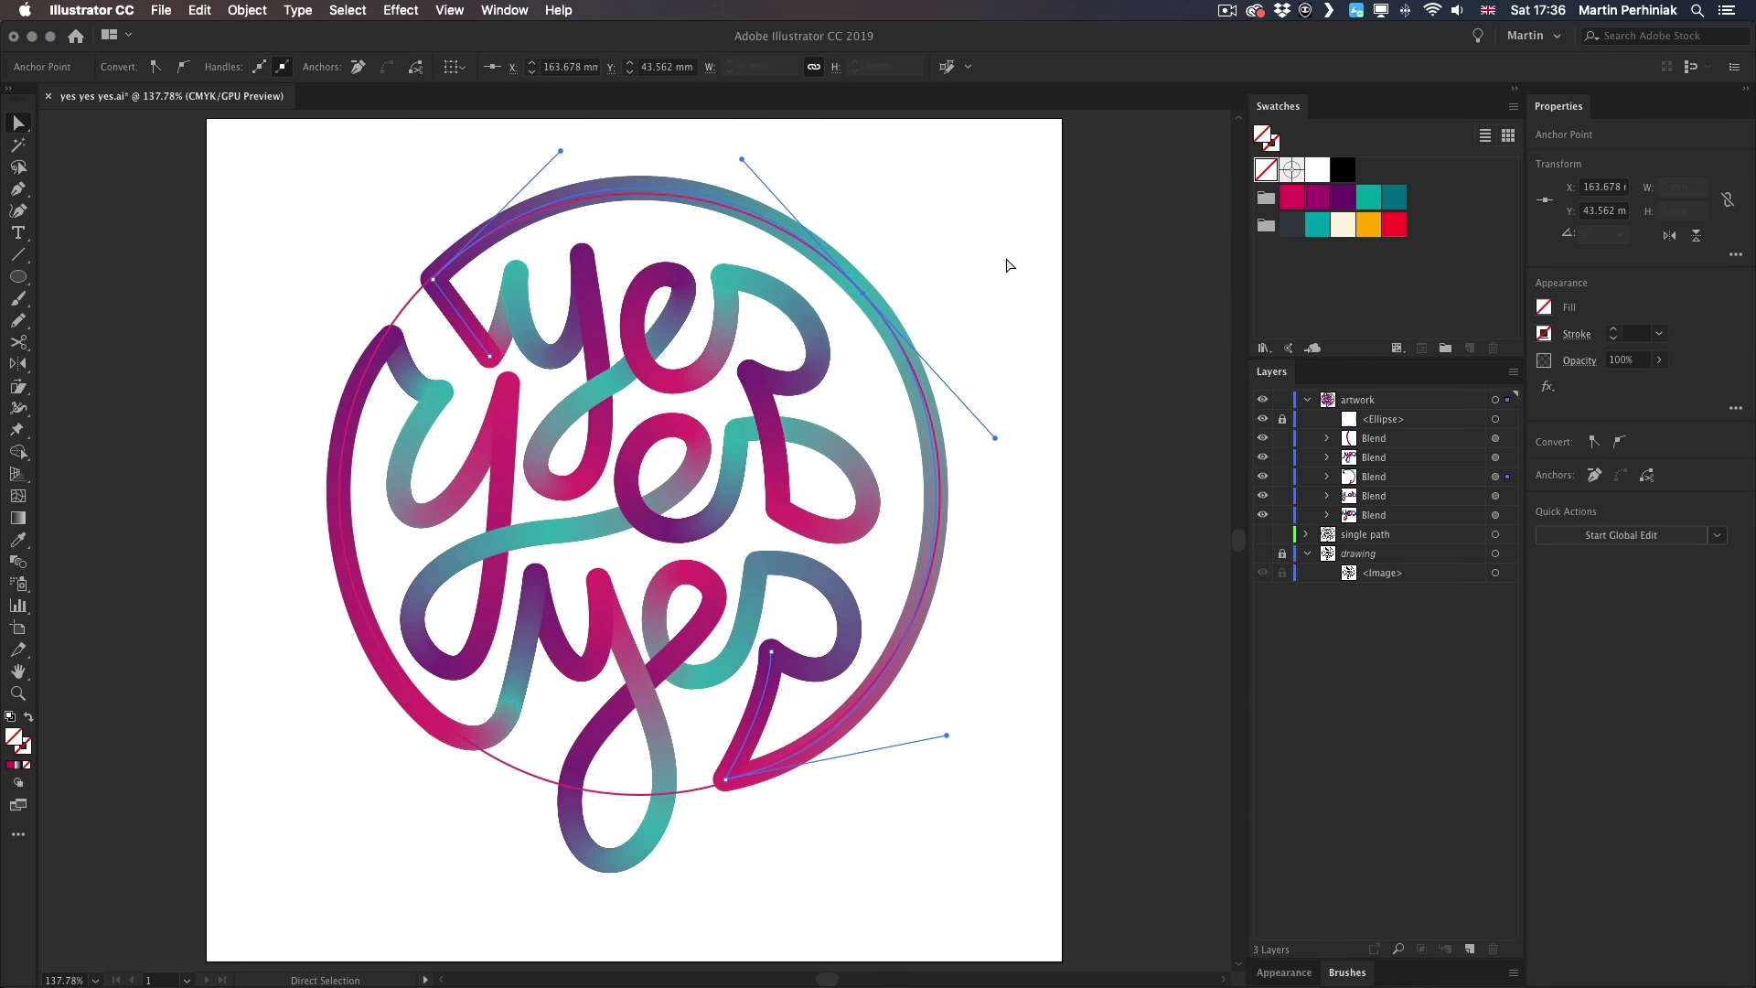
- Nudge the ring's upper-left end slightly up and left, refine the left arc's handle and deselect the ring
left_click_drag(441, 723, 437, 719)
left_click_drag(364, 309, 413, 362)
key("Up")
key("Up")
key("Left")
key("Left")
left_click_drag(302, 419, 311, 418)
left_click(268, 443)
- Widen the second word's s by extending its top handle and nudging its right-hand anchors and the joint to the right
left_click(738, 431)
left_click_drag(899, 422, 955, 383)
left_click_drag(801, 551, 744, 355)
key("shift+Right")
key("Right")
key("Right")
key("Right")
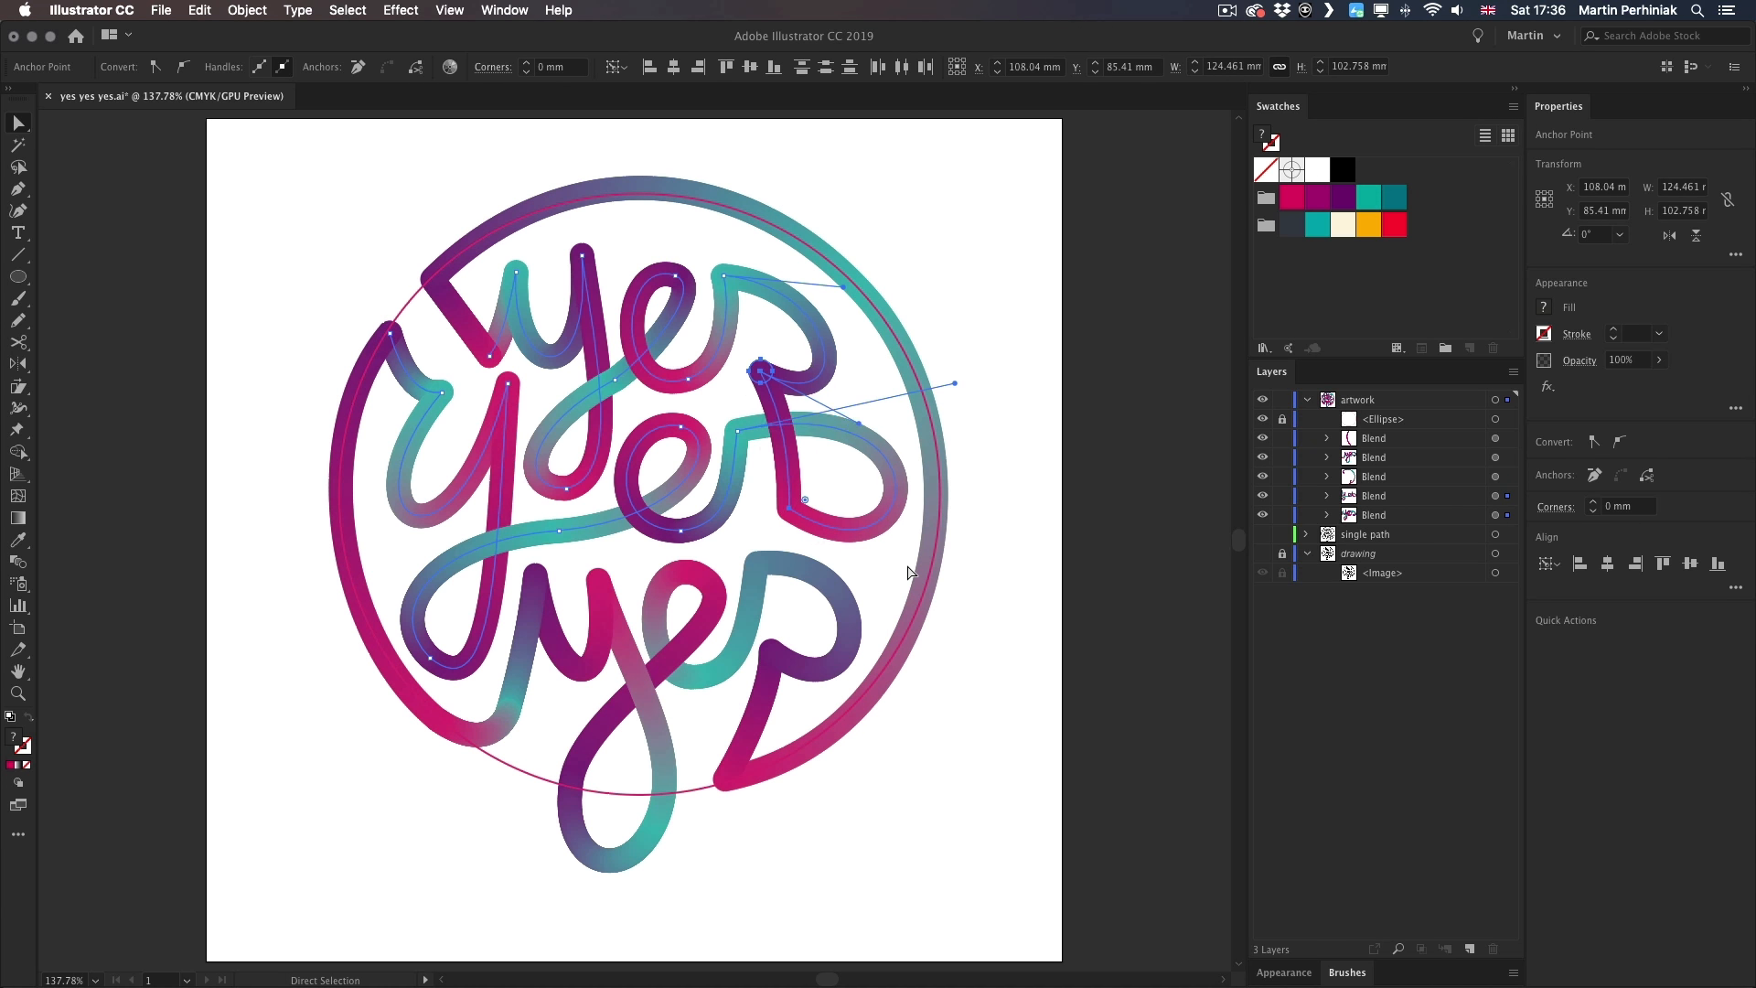
- Refine the second word's s by shortening its top handle and moving its top anchor slightly right, then hide the guide circle
left_click(737, 431)
left_click_drag(955, 383, 933, 392)
left_click_drag(737, 431, 750, 431)
left_click(970, 631)
left_click(1264, 419)
- Deepen the third word's y bowl, shift its descender loop left and slightly raise the top of the e
left_click(598, 577)
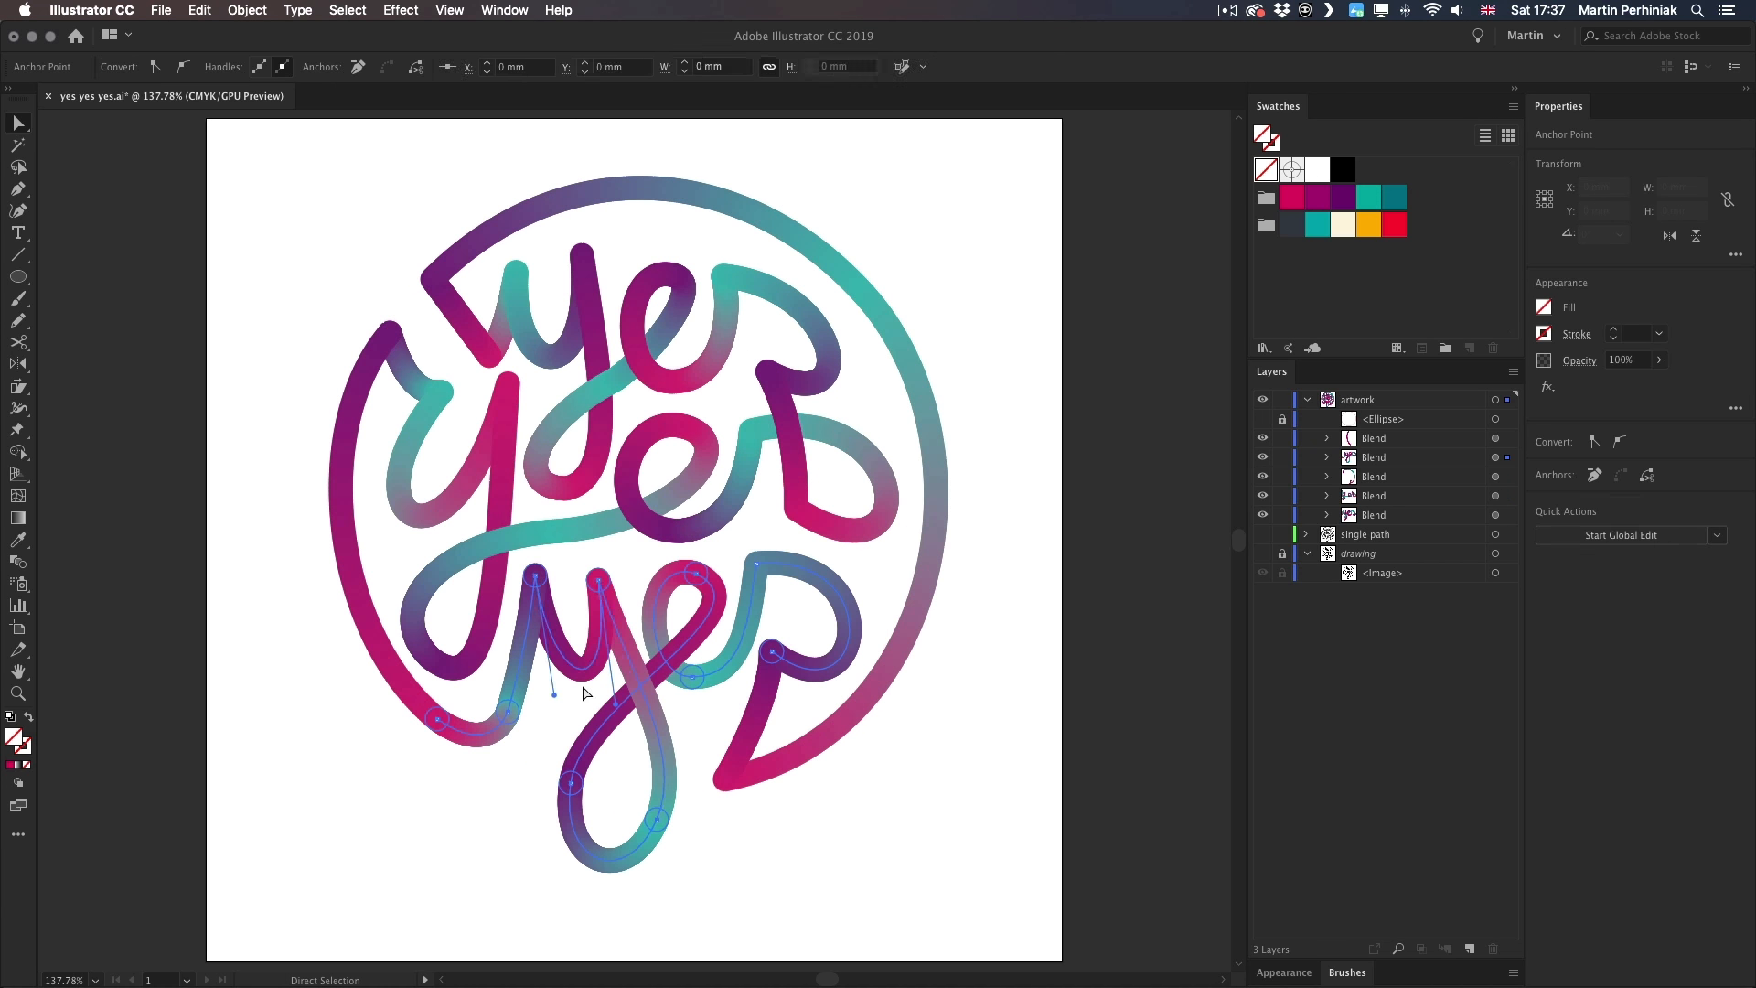
left_click_drag(552, 693, 540, 746)
left_click_drag(588, 693, 616, 702)
left_click_drag(509, 768, 680, 869)
left_click_drag(656, 819, 633, 814)
left_click_drag(666, 753, 671, 744)
left_click_drag(696, 574, 700, 569)
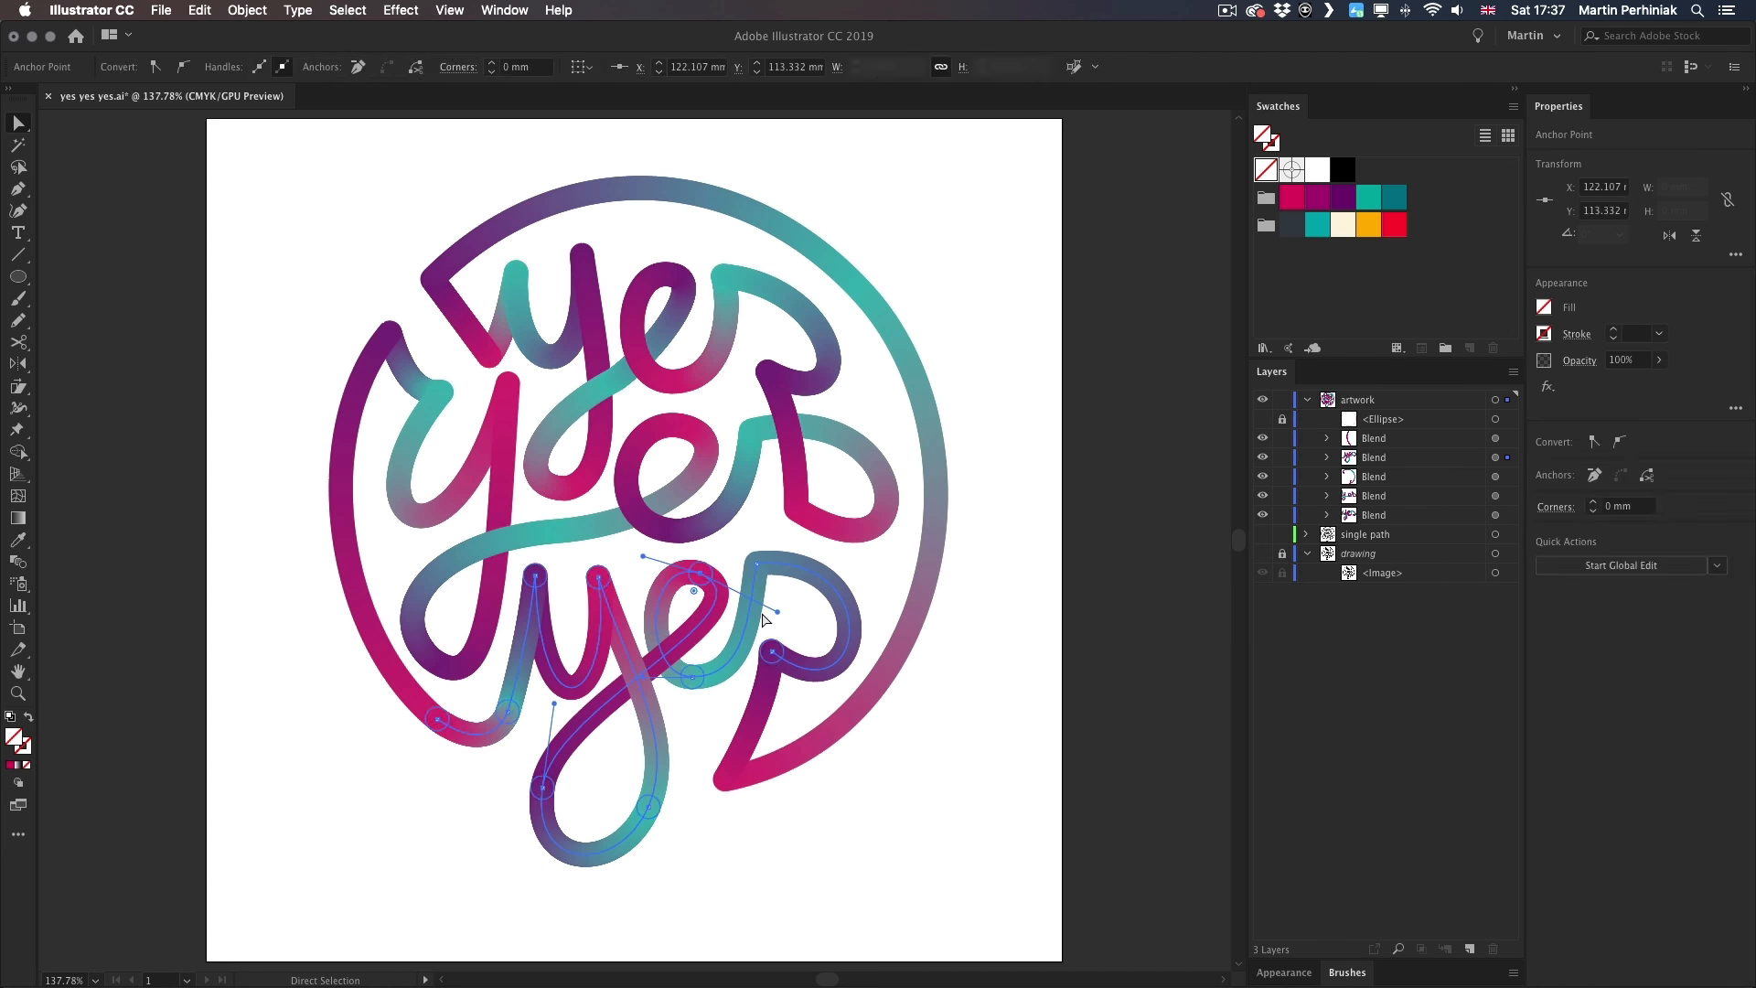
left_click(973, 677)
- Raise the top of the first word's e and lengthen the handle at the lower joint of its s
left_click(678, 274)
left_click_drag(678, 274, 678, 256)
left_click(766, 371)
left_click_drag(842, 403, 863, 416)
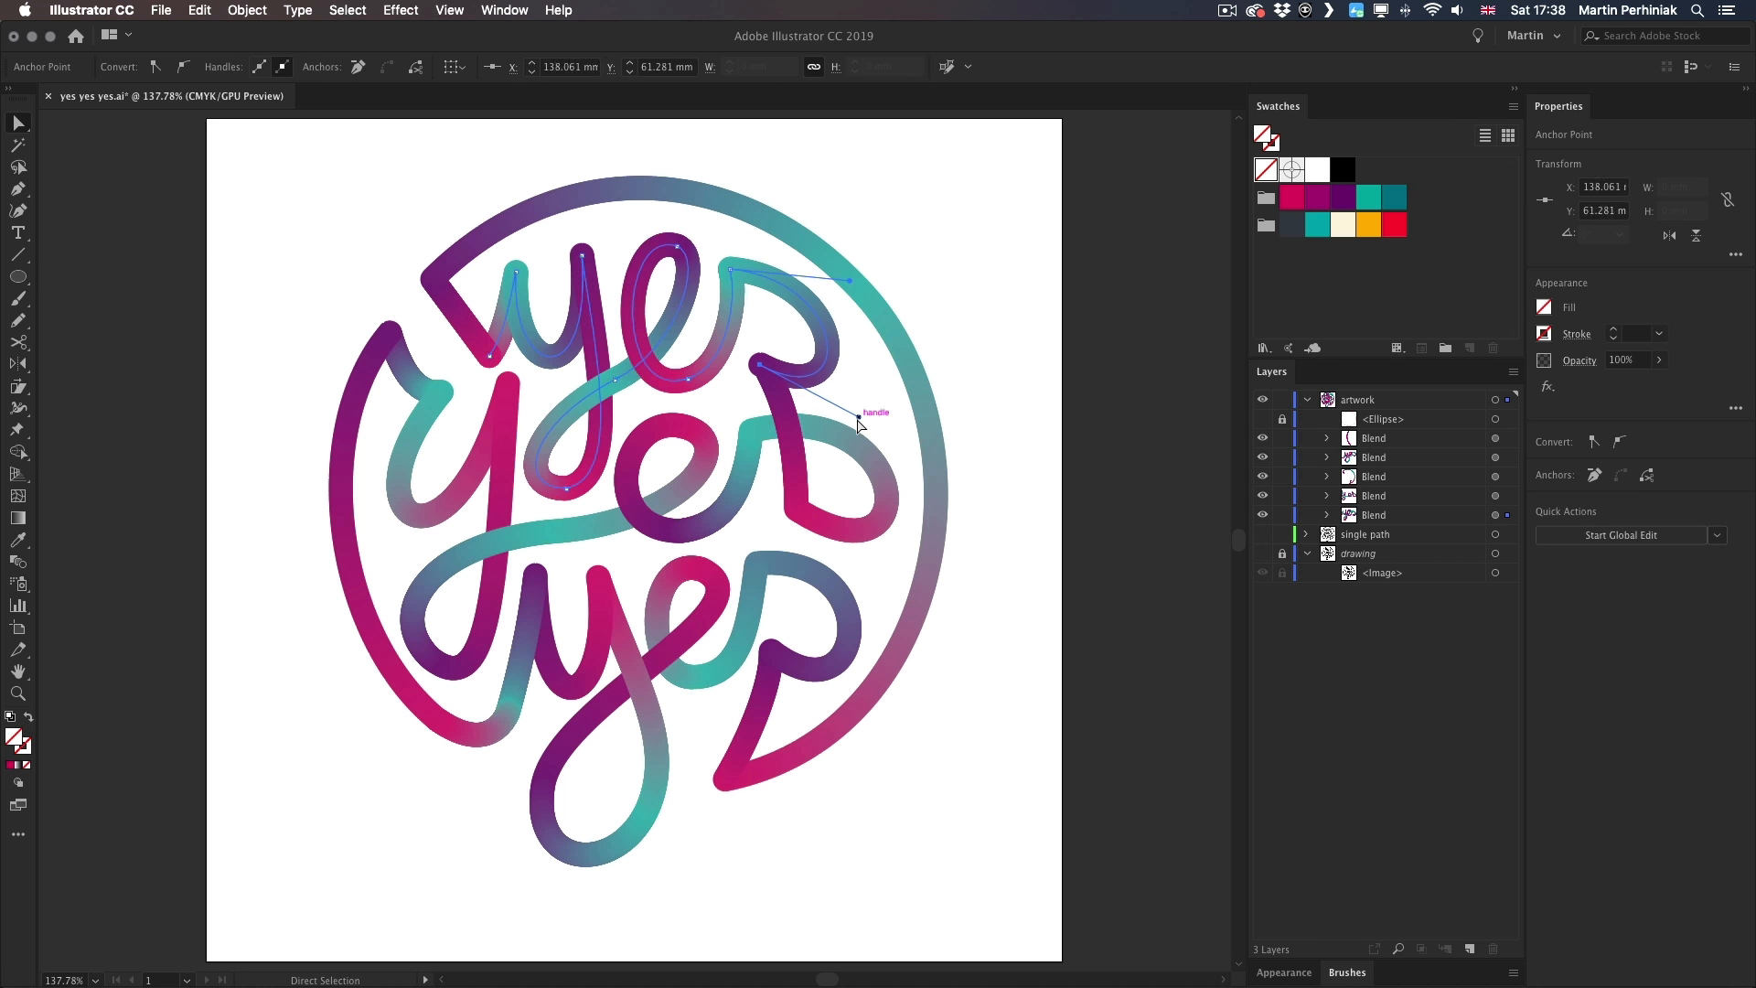
left_click(924, 249)
- Raise the bottom of the second word's y loop, slightly lower the third word's first peak and deselect the artwork
left_click_drag(454, 668, 462, 646)
left_click(509, 721)
left_click_drag(535, 576, 537, 579)
left_click(980, 552)
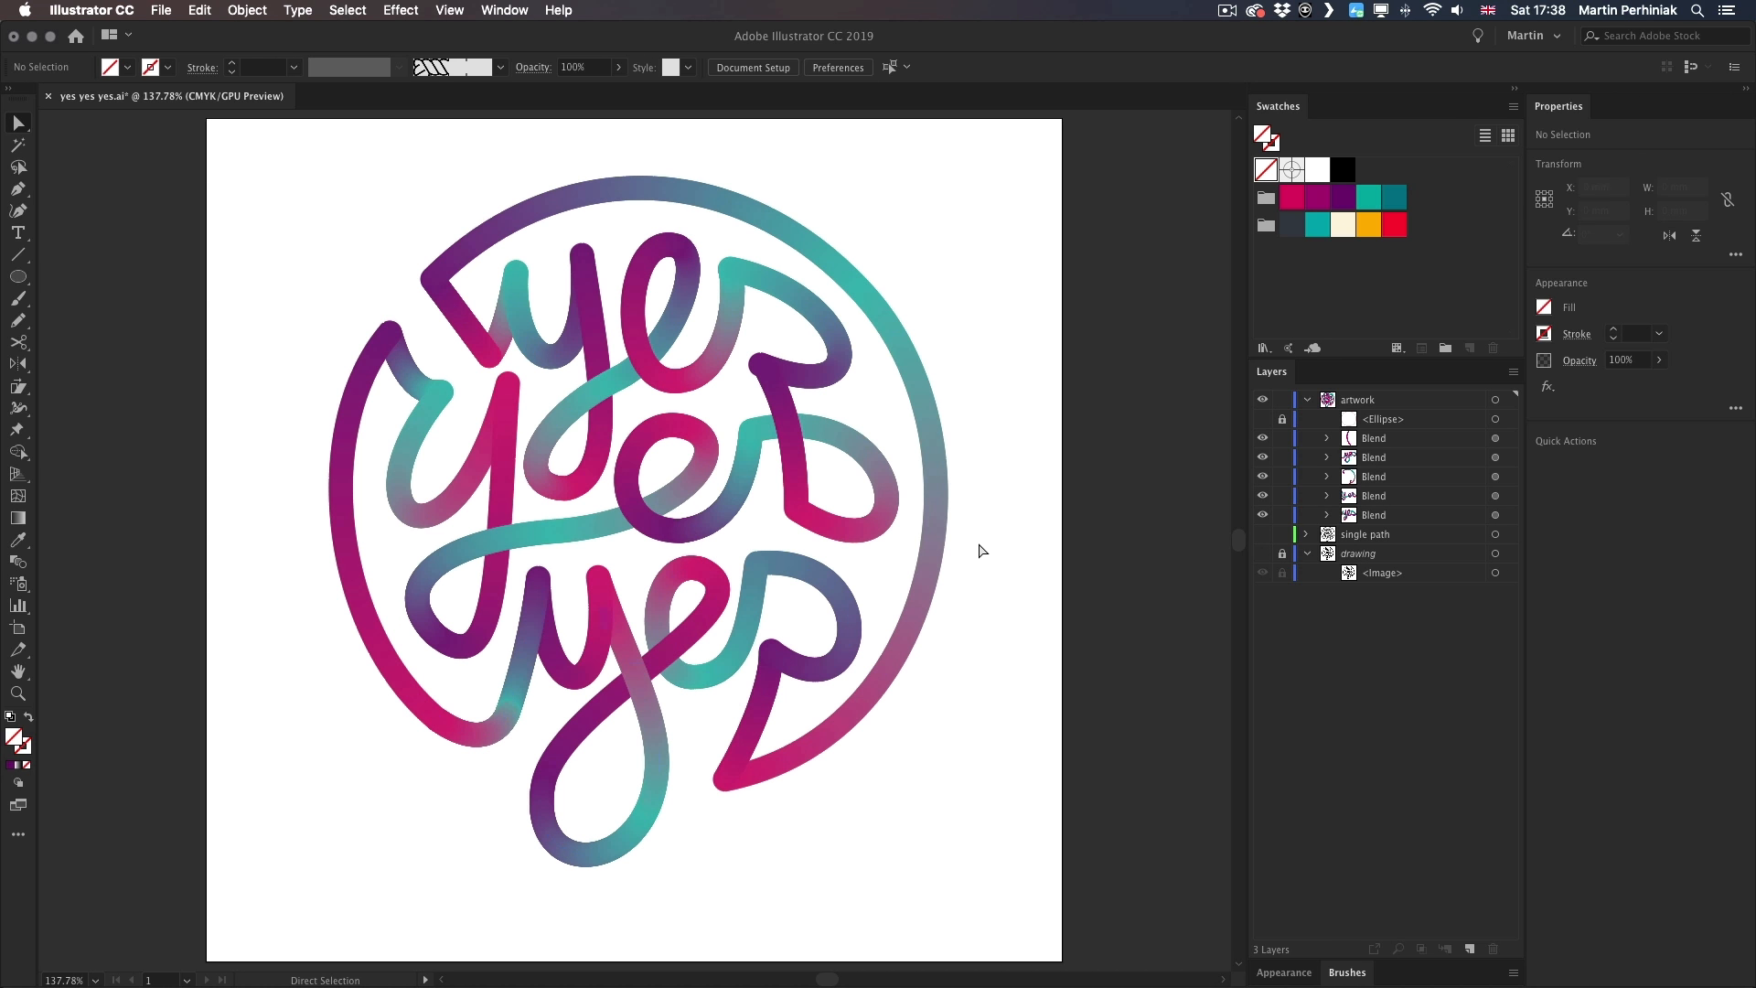
left_click(600, 415)
left_click(1031, 329)
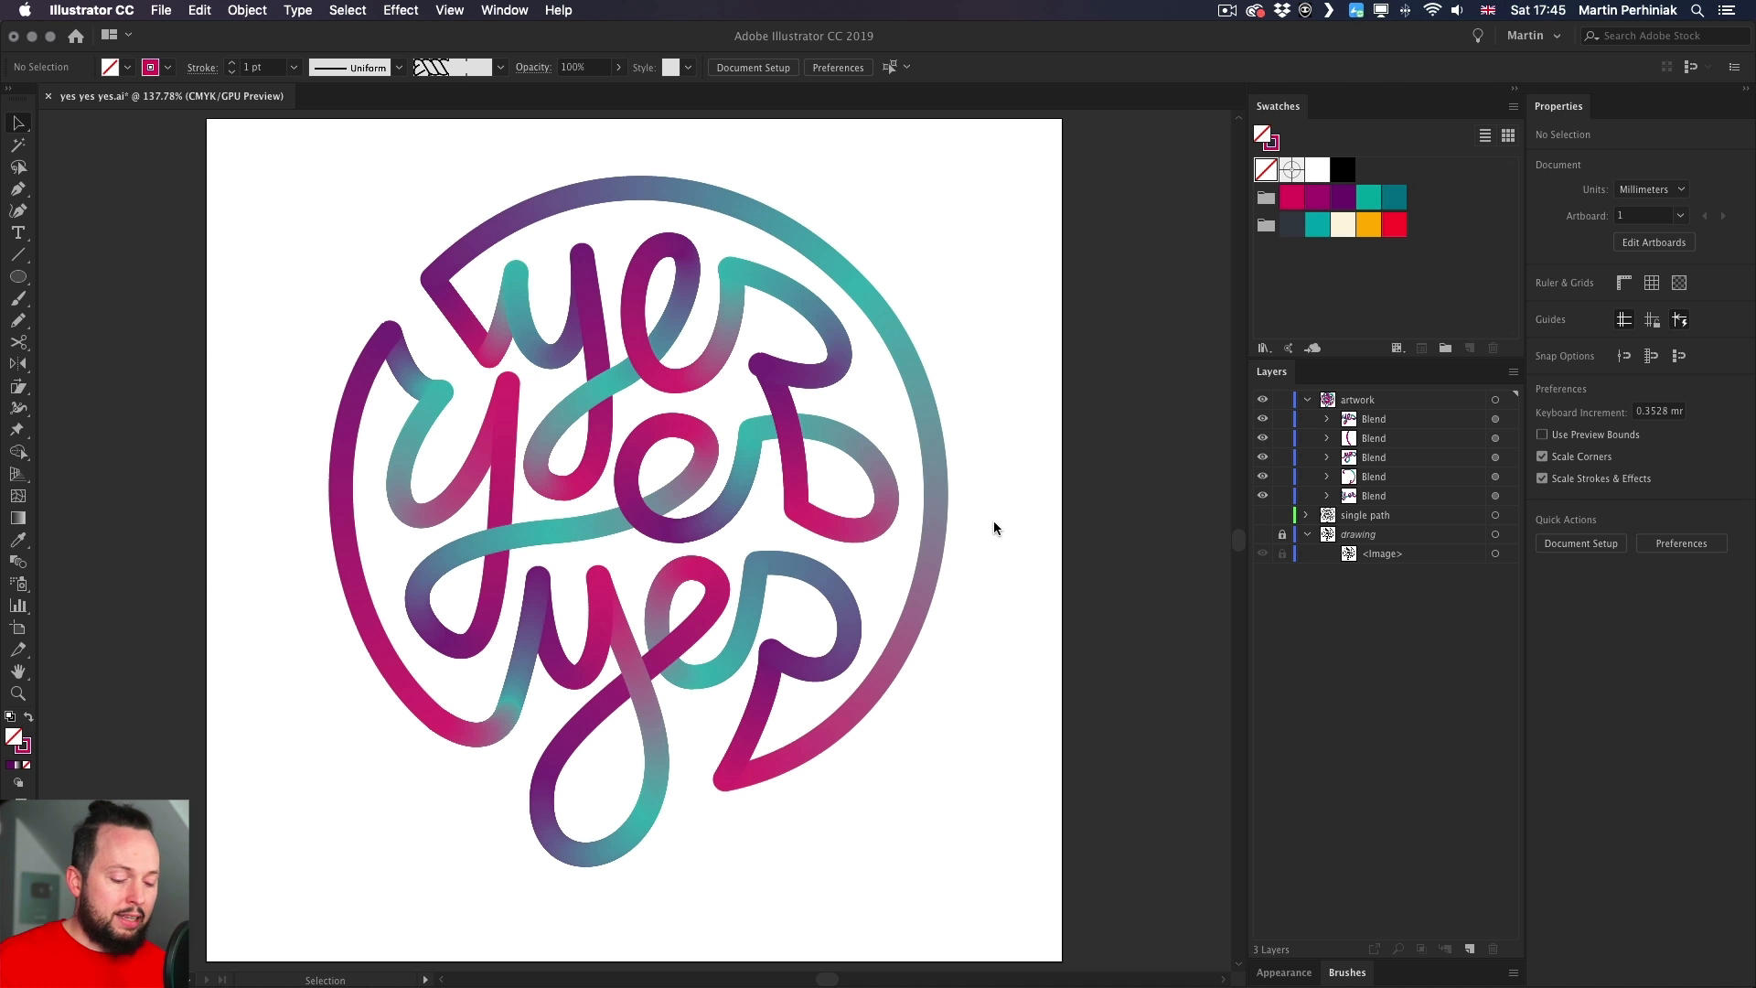
- Select all the artwork and recolour its teal with the red swatch C=1 M=77 Y=62 K=0
key("super+a")
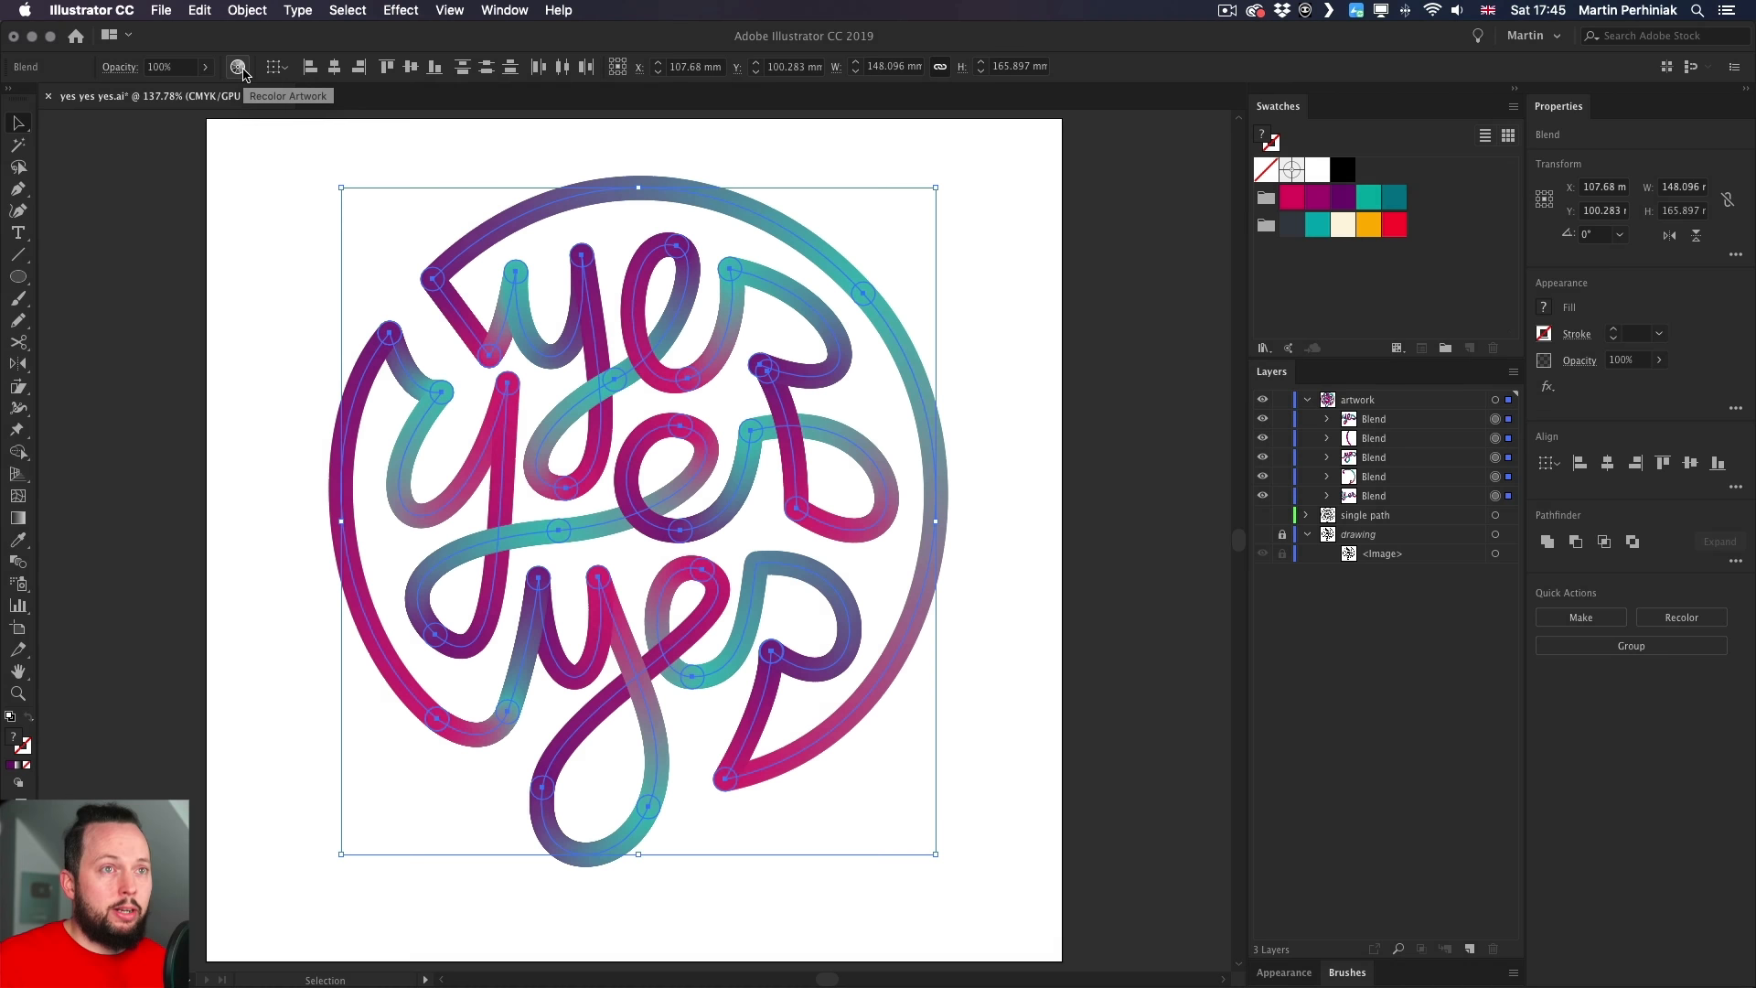
left_click(237, 67)
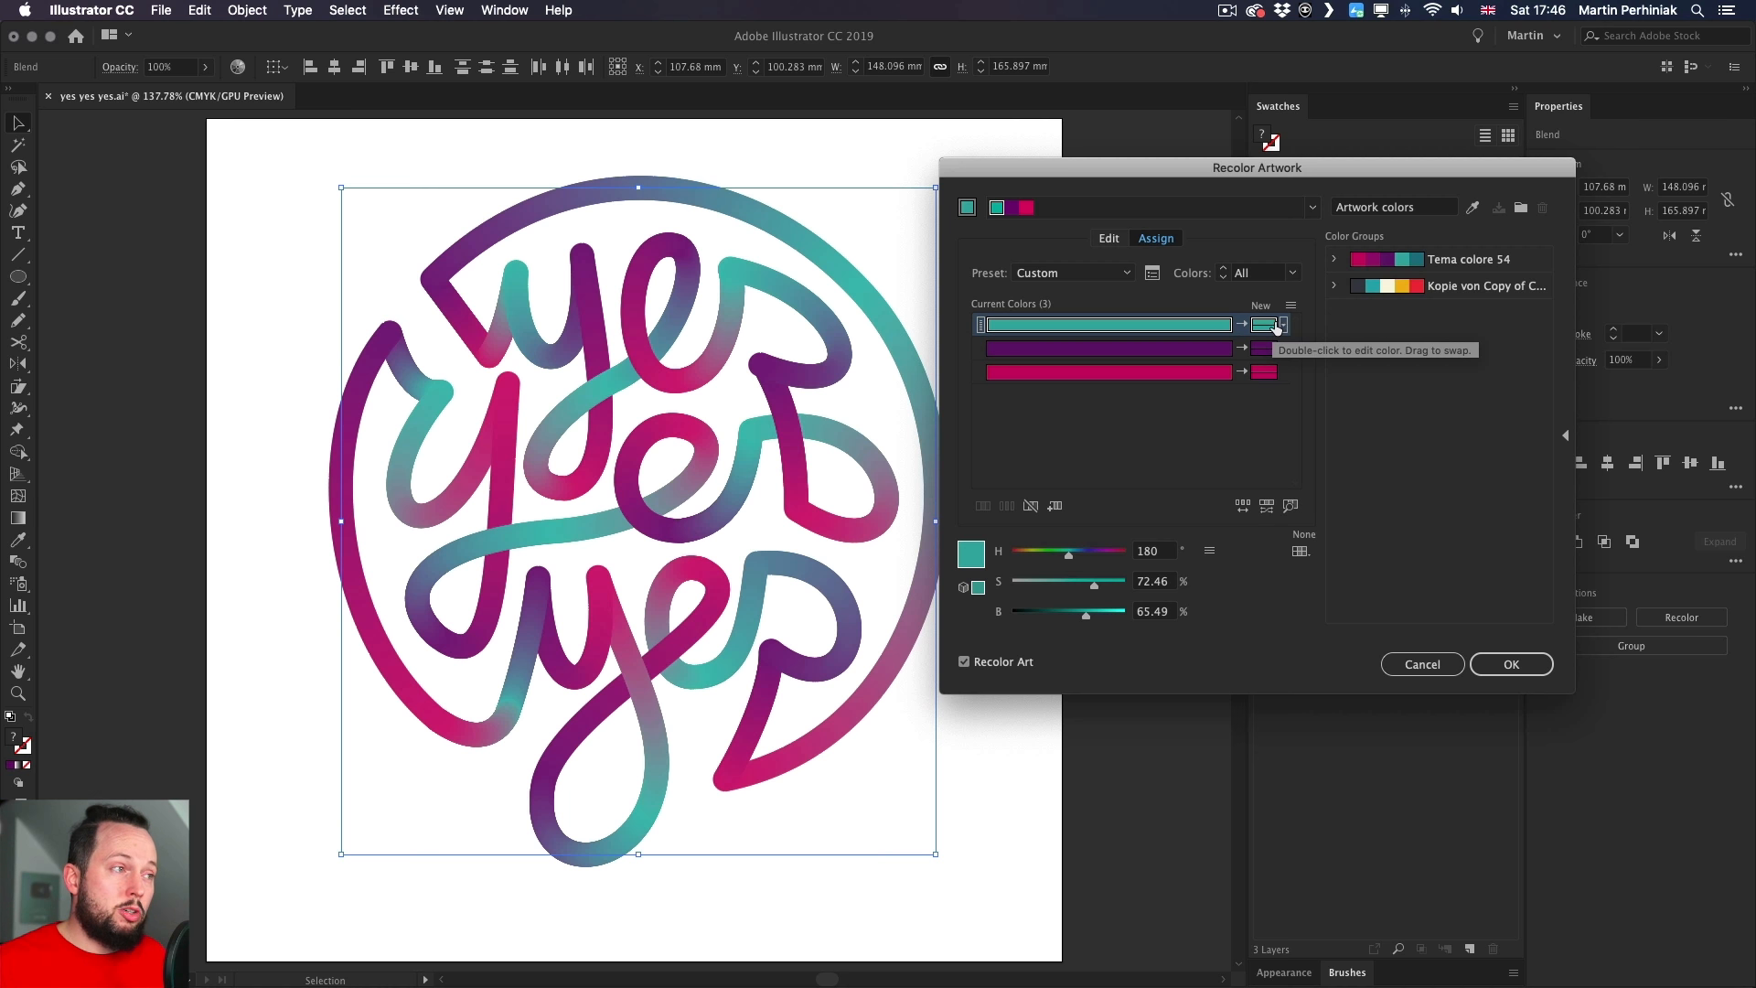
double_click(1263, 324)
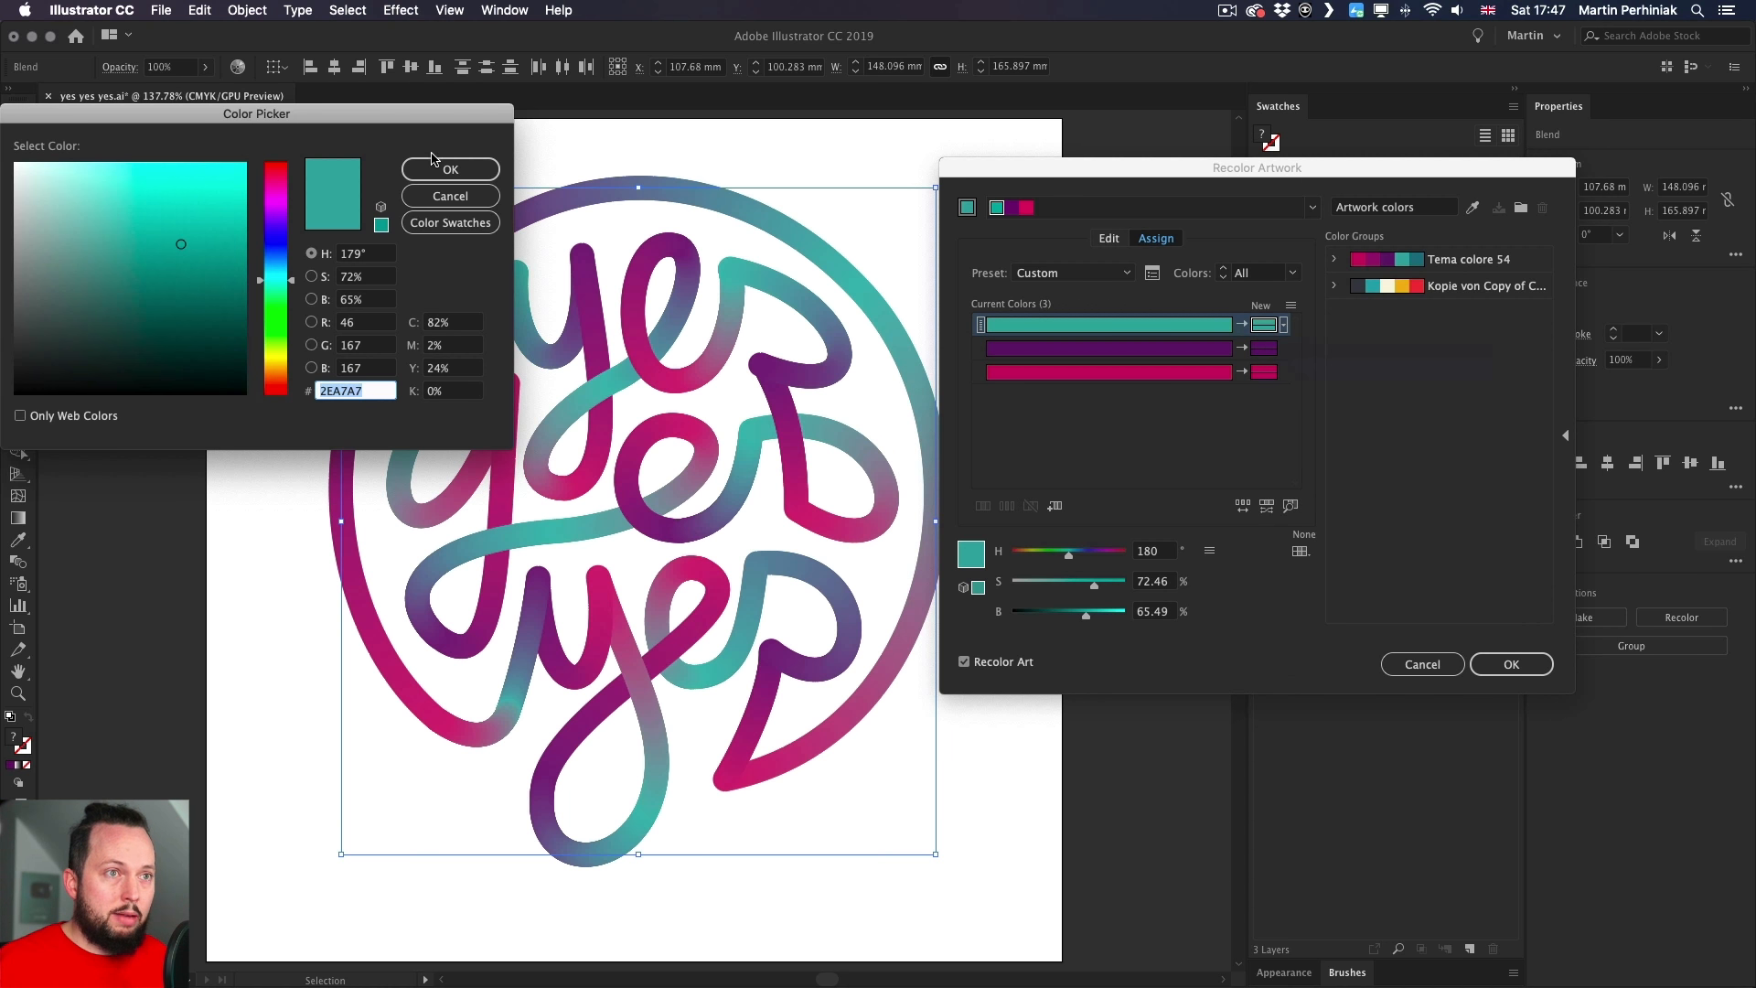
left_click_drag(423, 111, 871, 410)
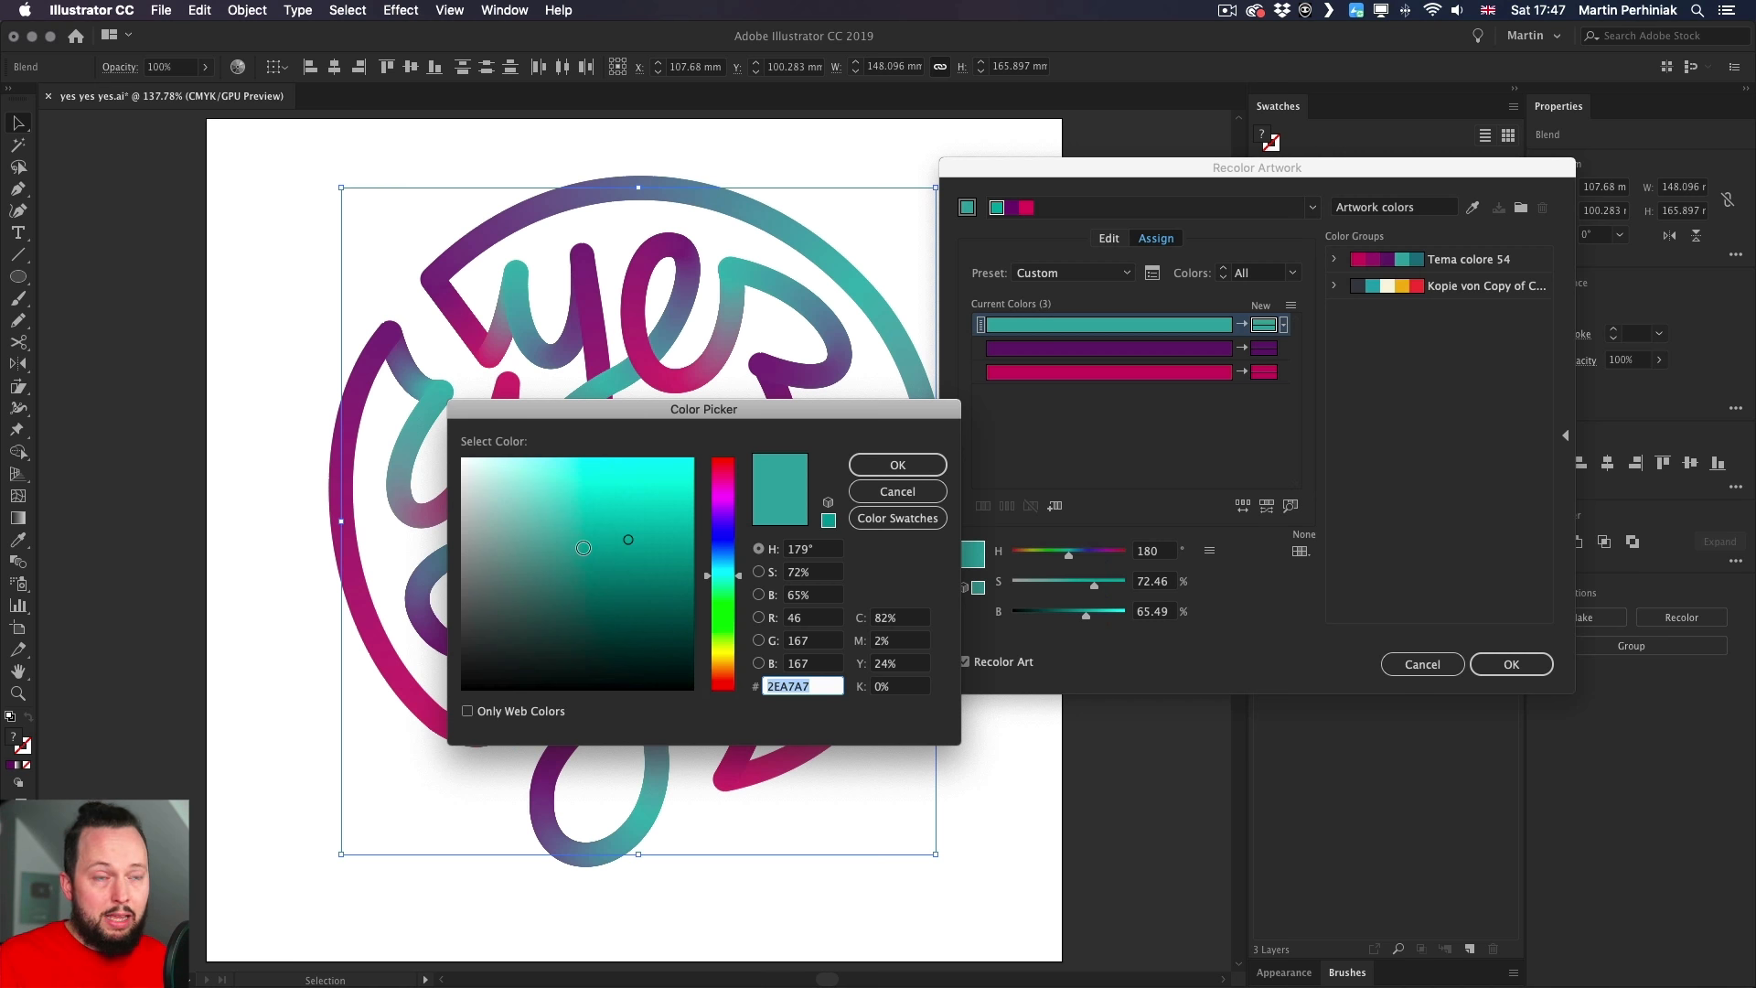
left_click(869, 519)
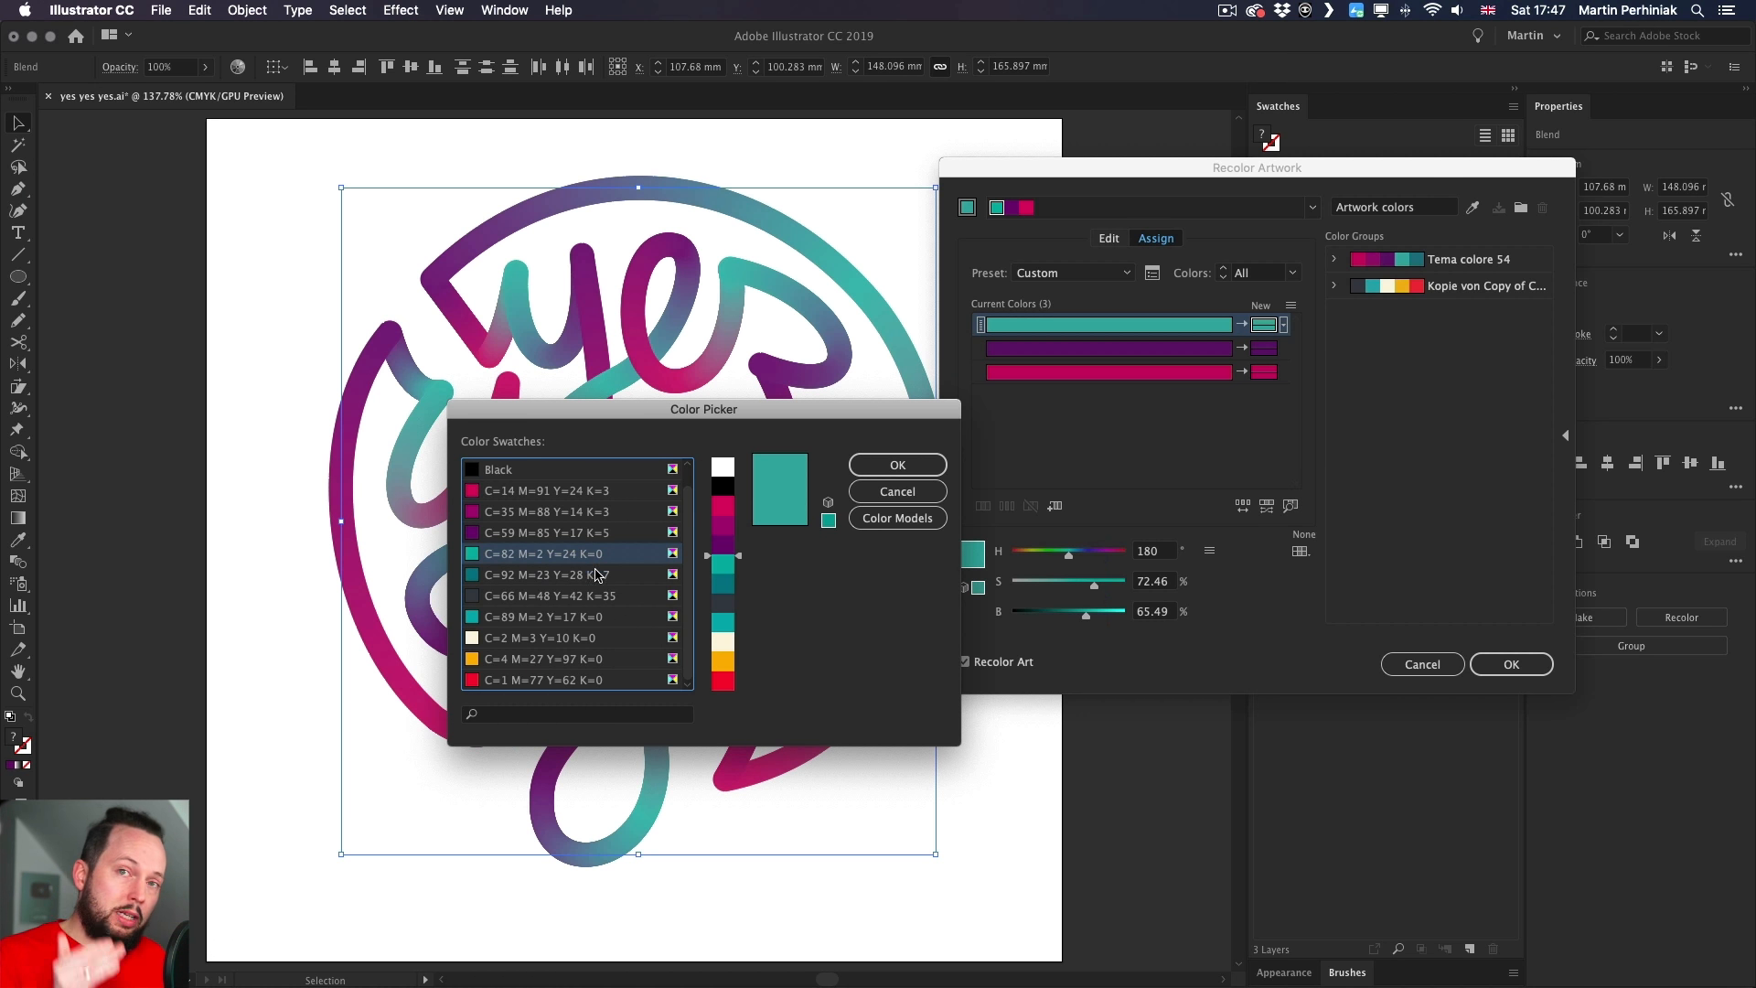
left_click(526, 681)
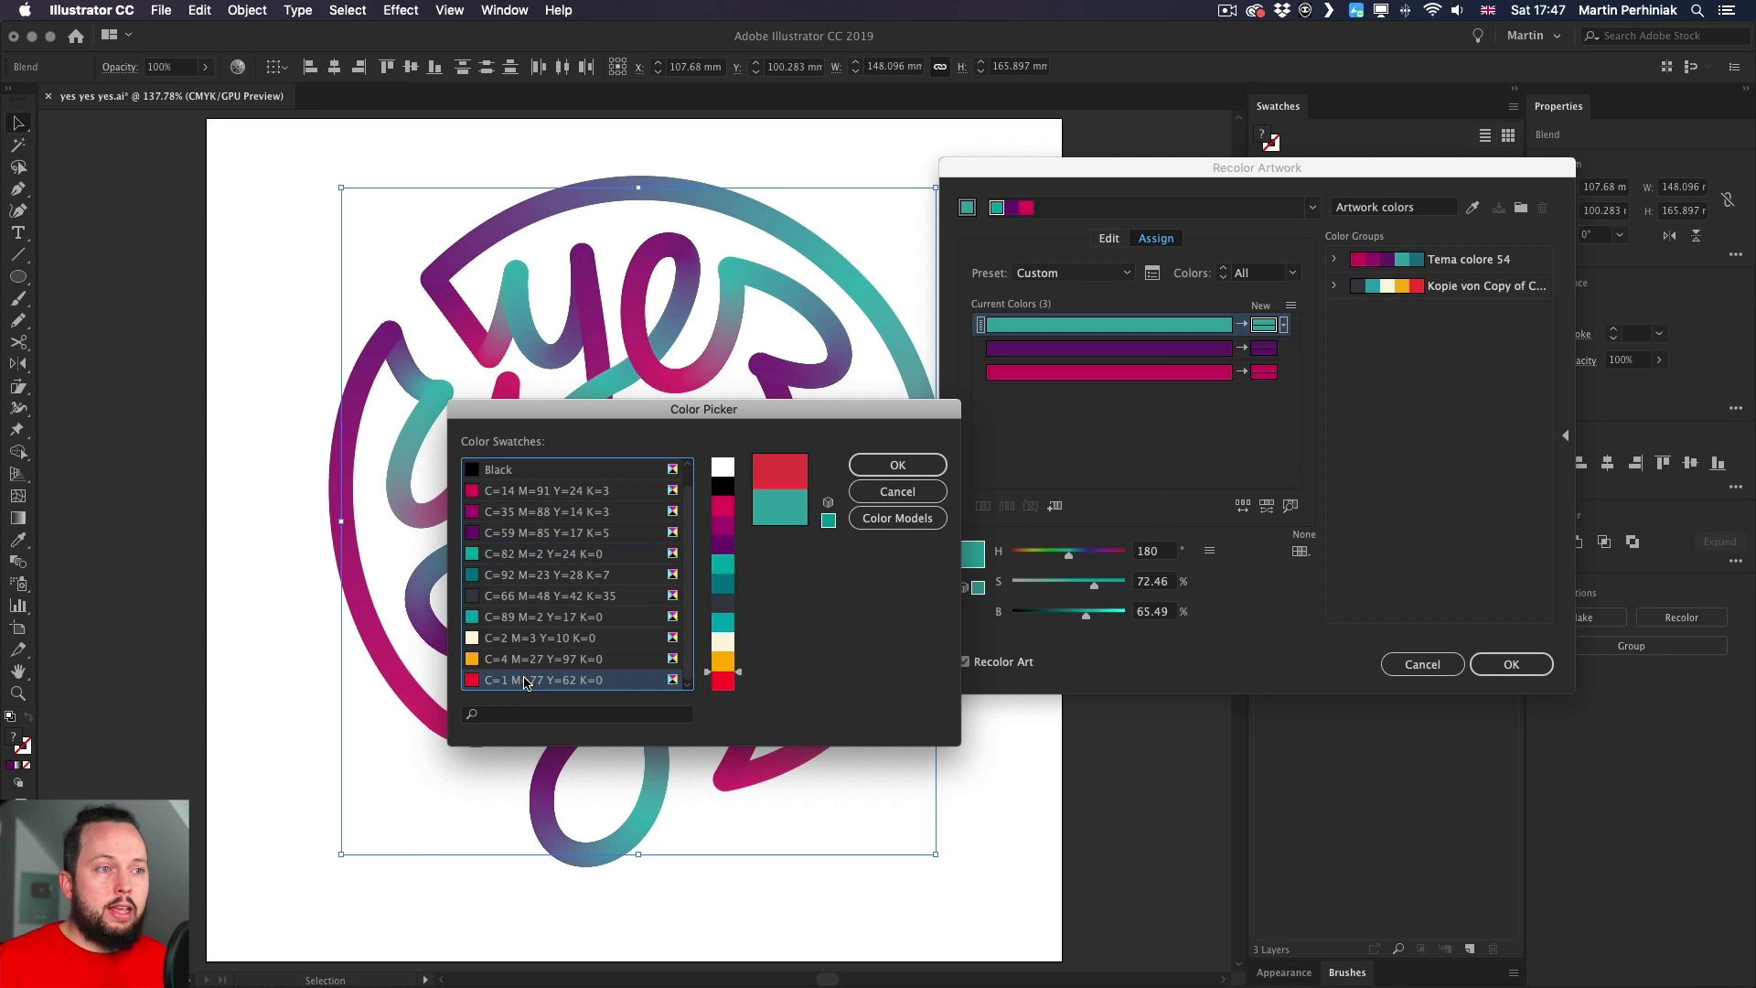
left_click(898, 466)
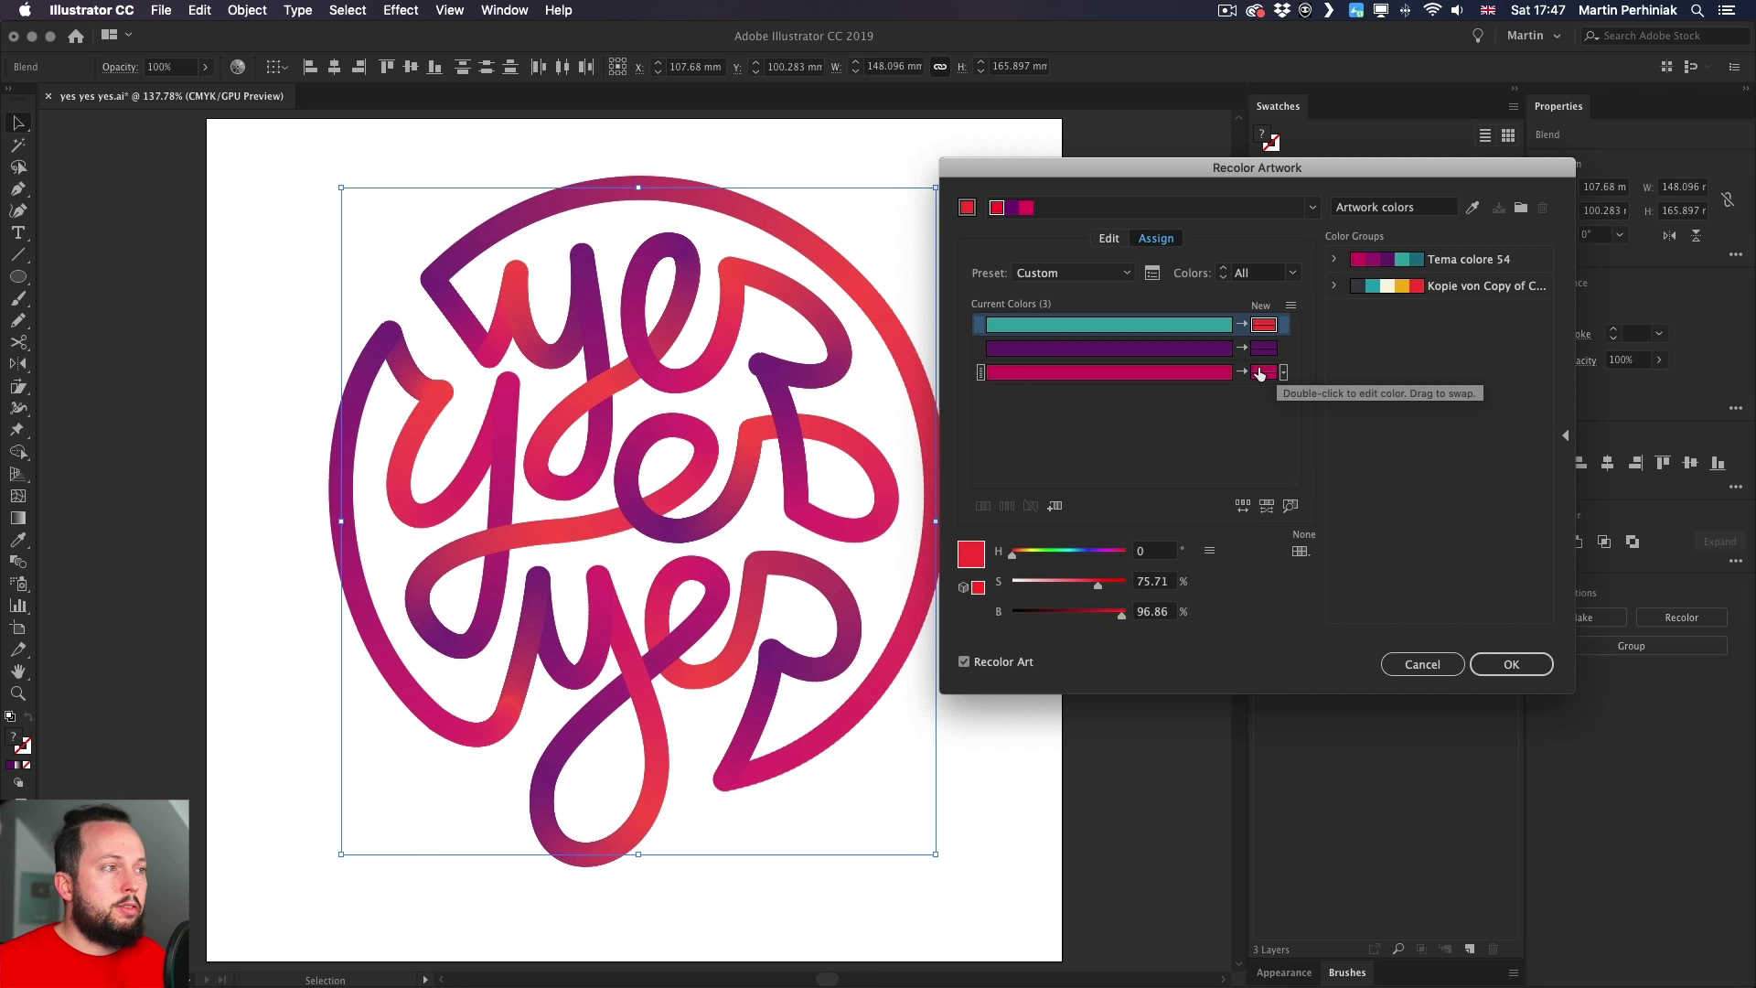
- Replace the artwork's pink with the yellow swatch C=4 M=27 Y=97 K=0
left_click(1260, 370)
double_click(1260, 371)
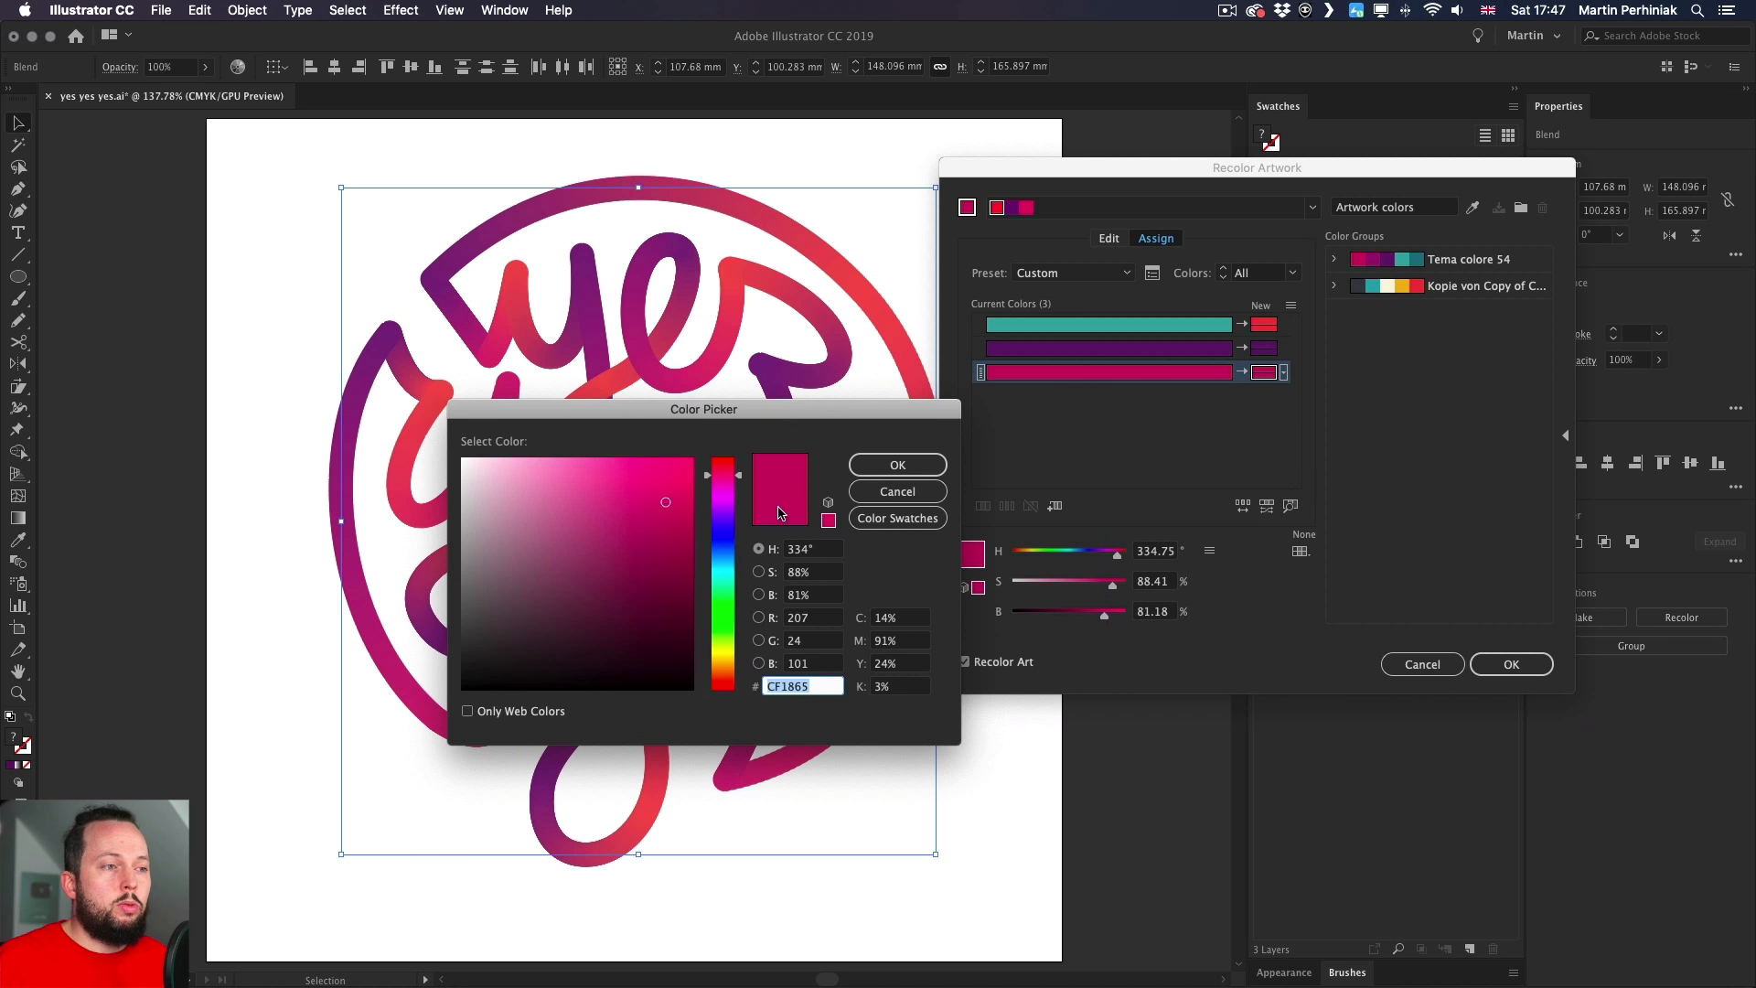
left_click(918, 531)
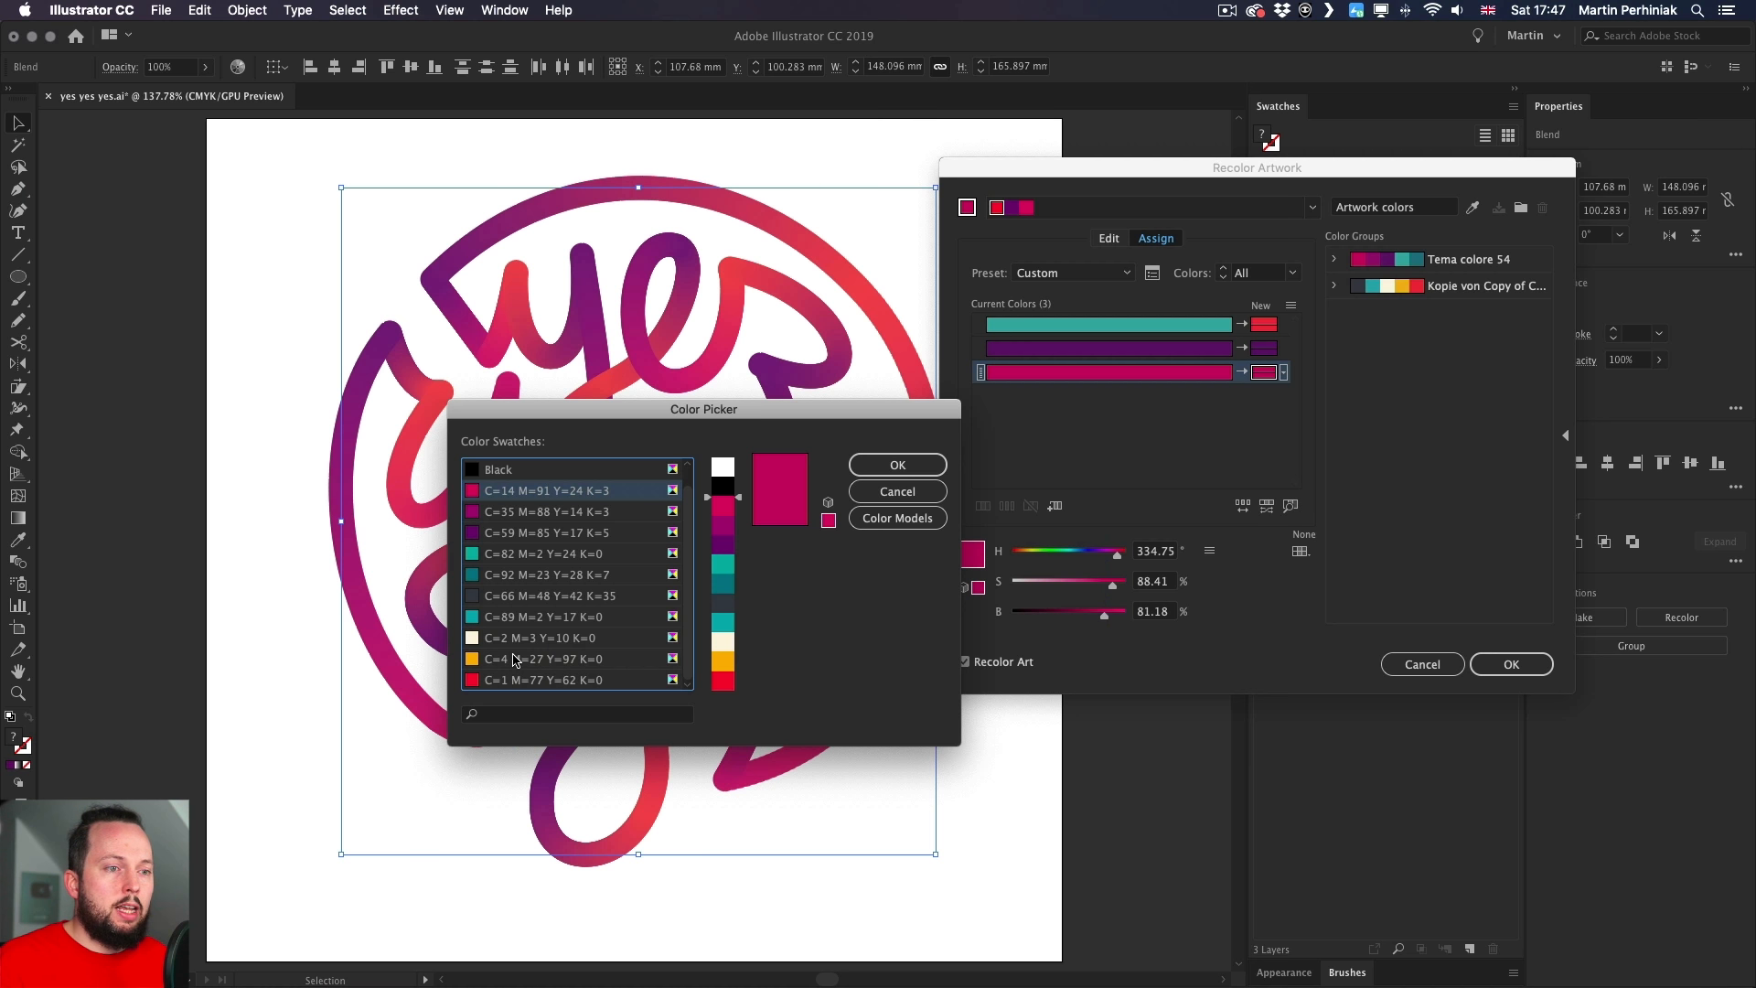
left_click(515, 659)
left_click(898, 465)
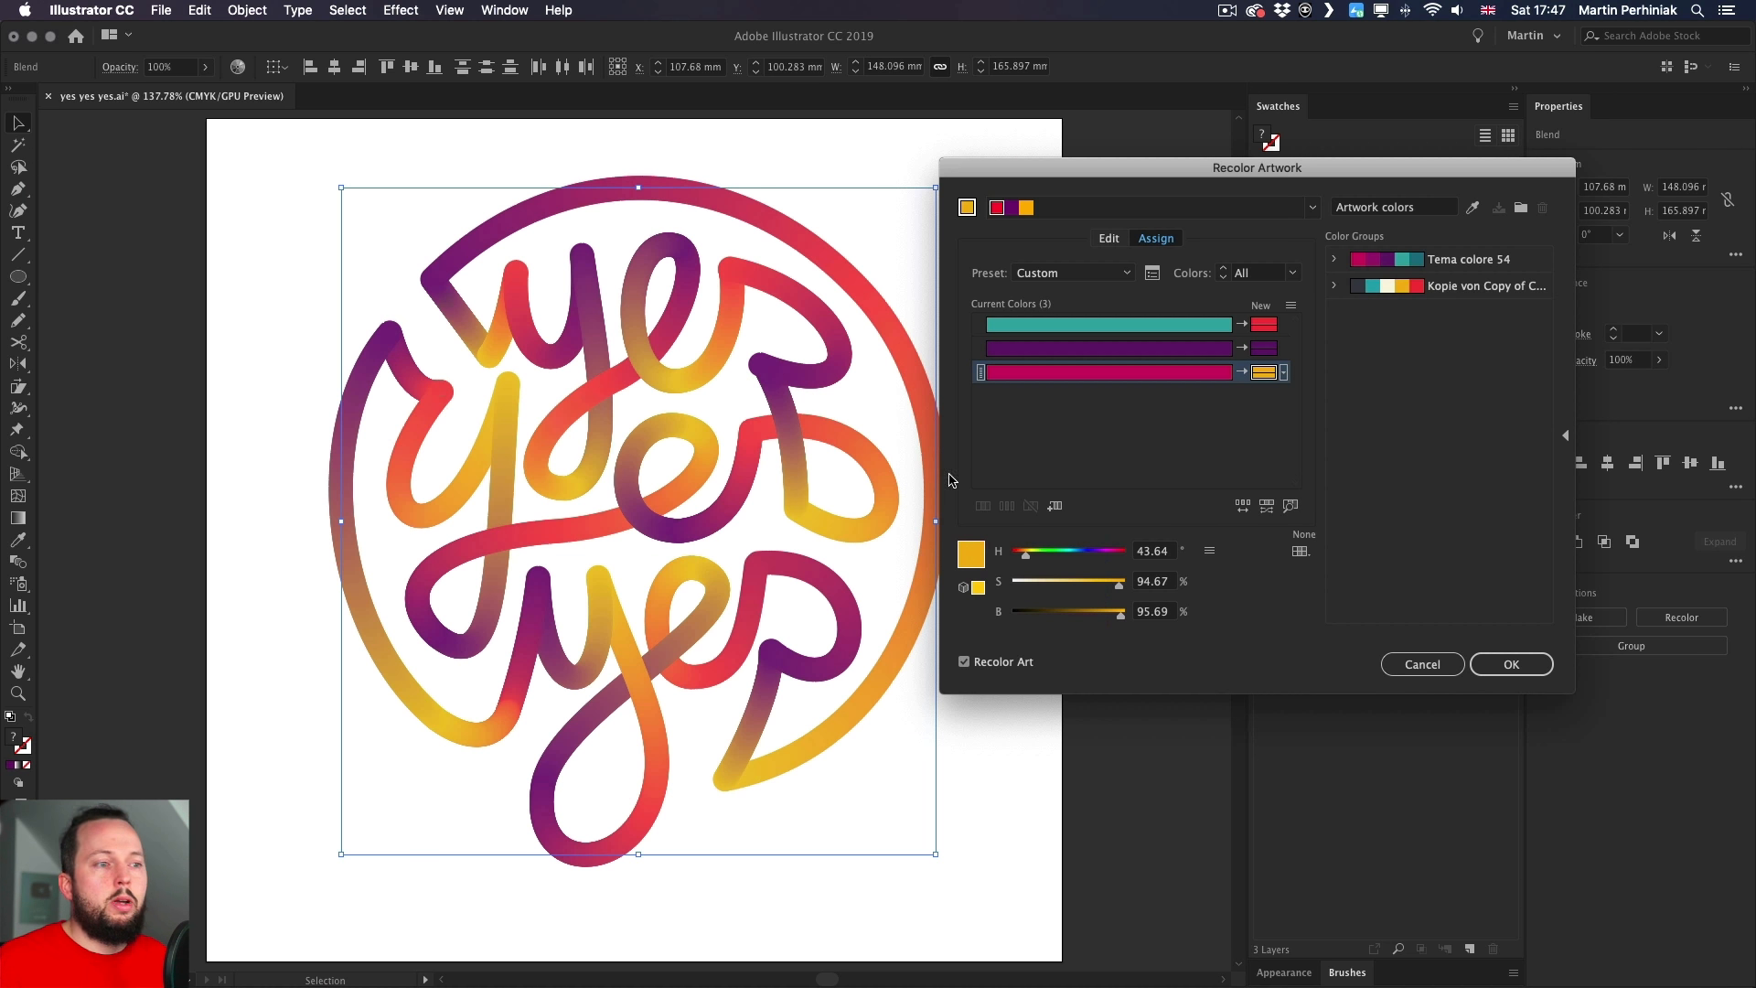
- Replace the artwork's purple with the teal swatch C=89 M=2 Y=17 K=0, apply the recolouring and deselect the artwork
double_click(1264, 347)
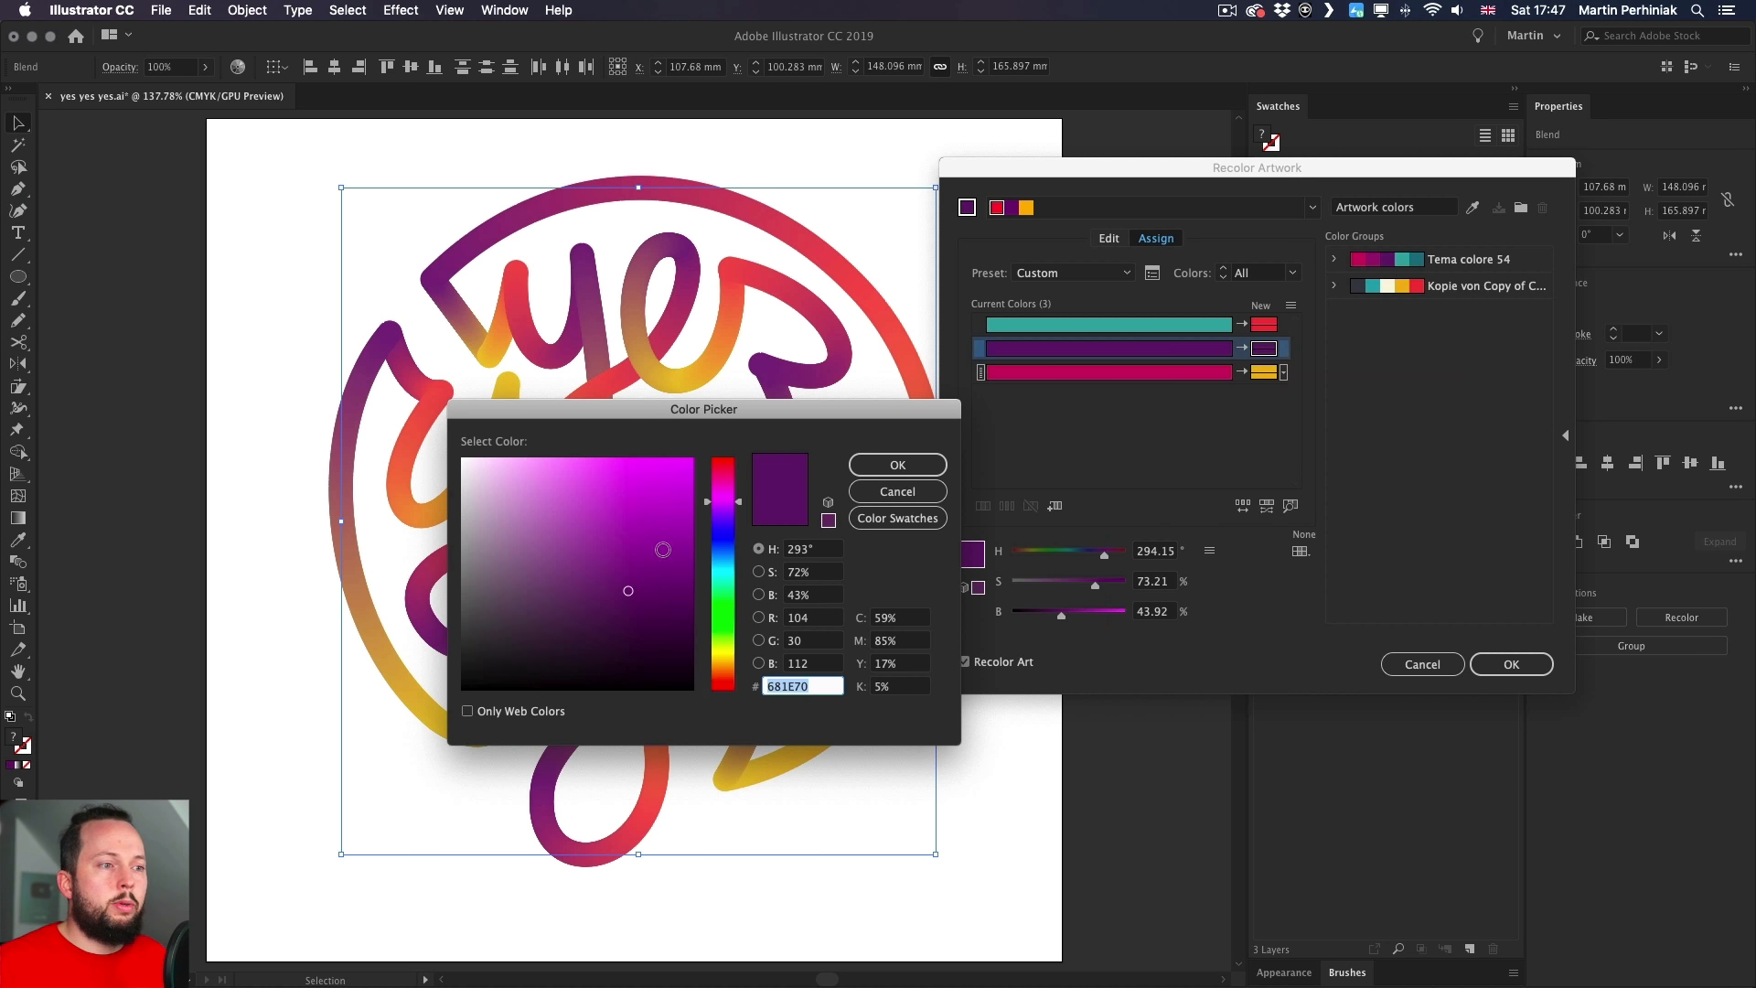
left_click(897, 518)
left_click(526, 618)
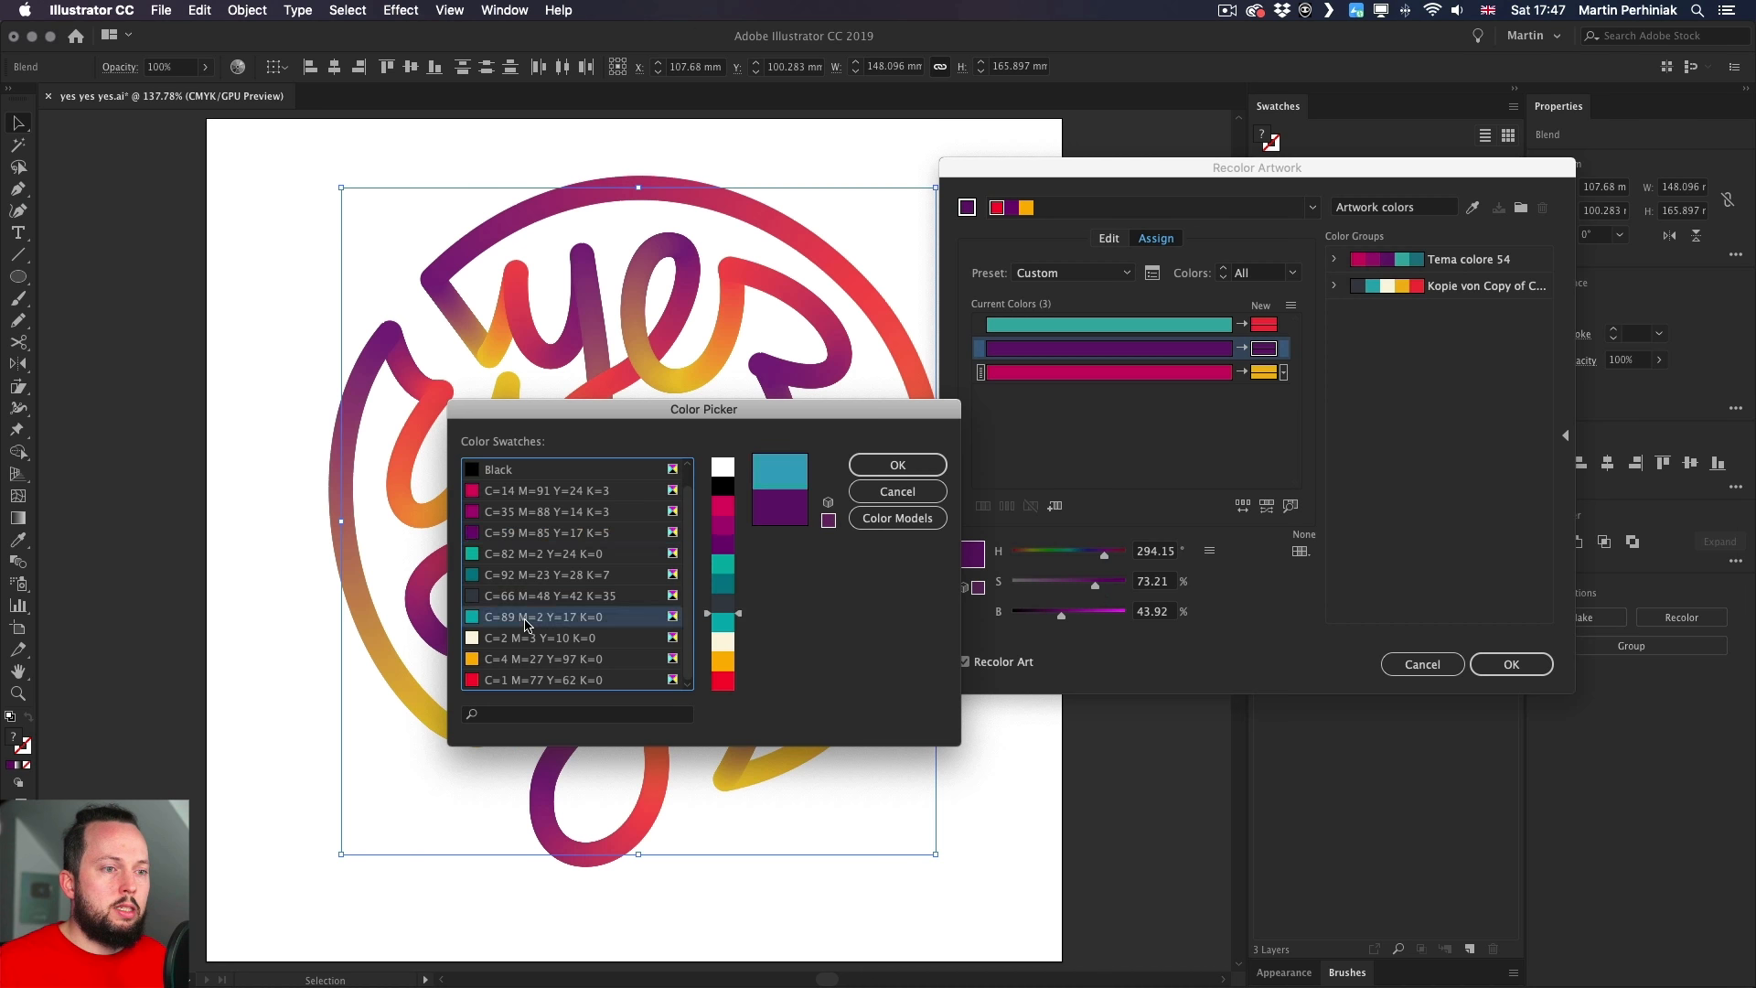
left_click(898, 465)
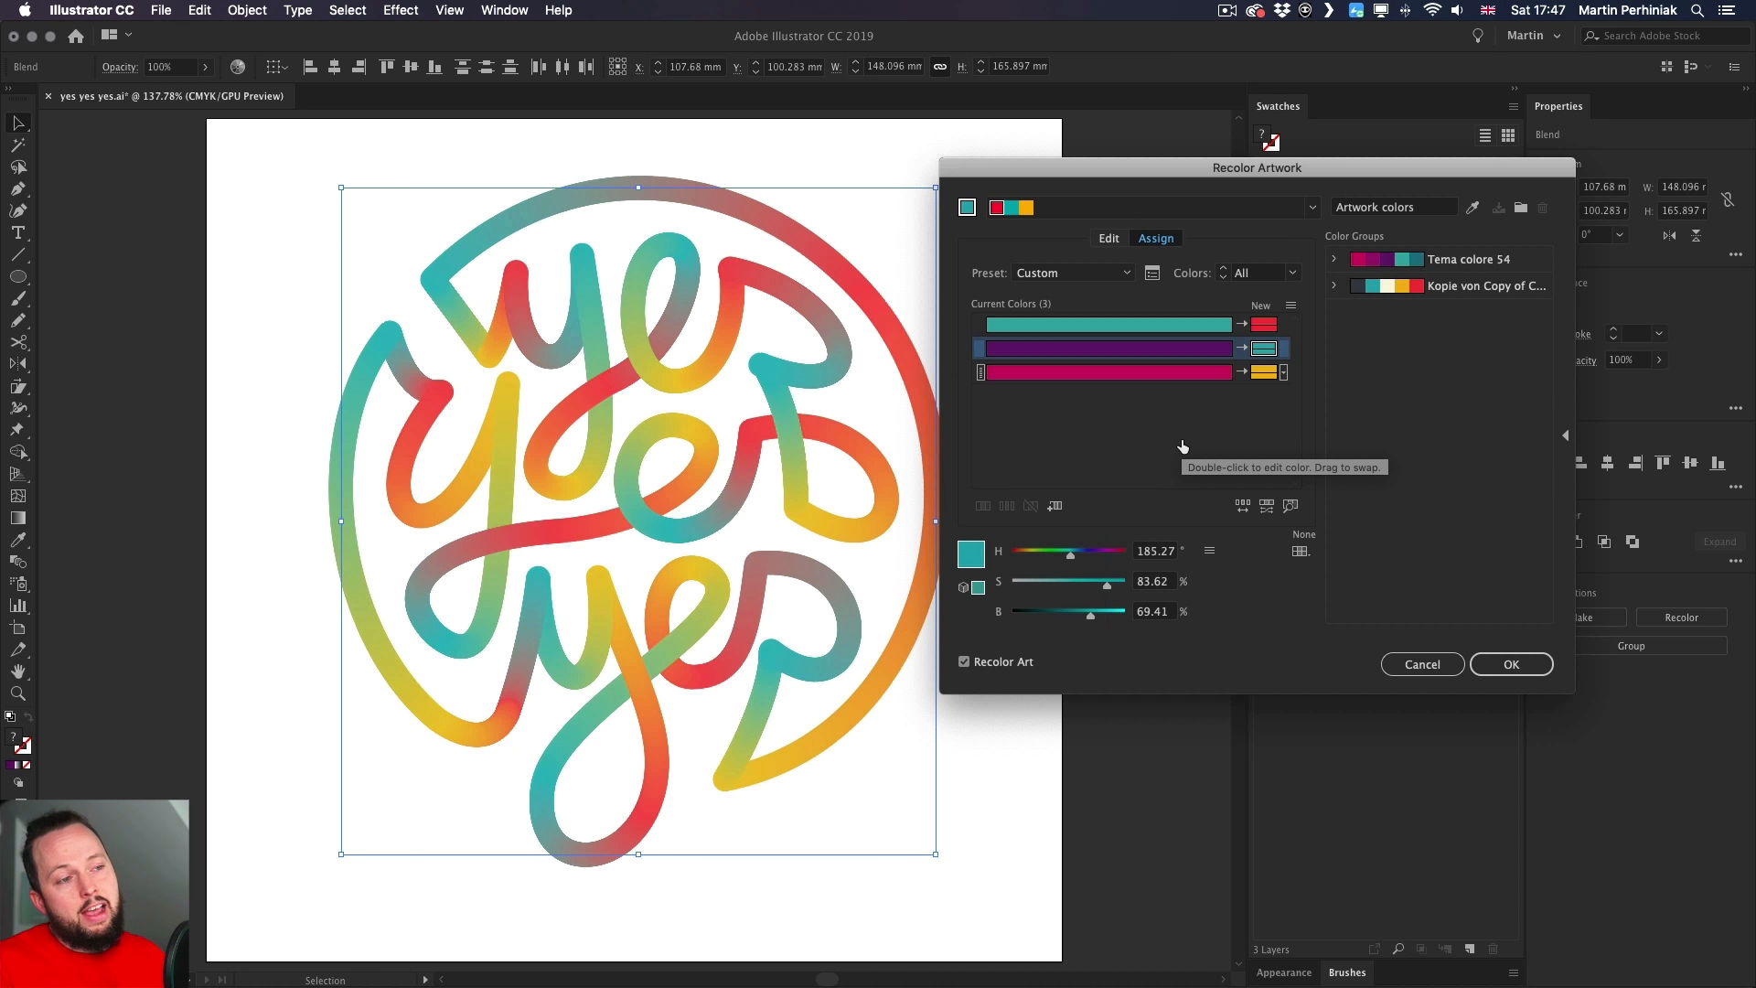
left_click(1512, 666)
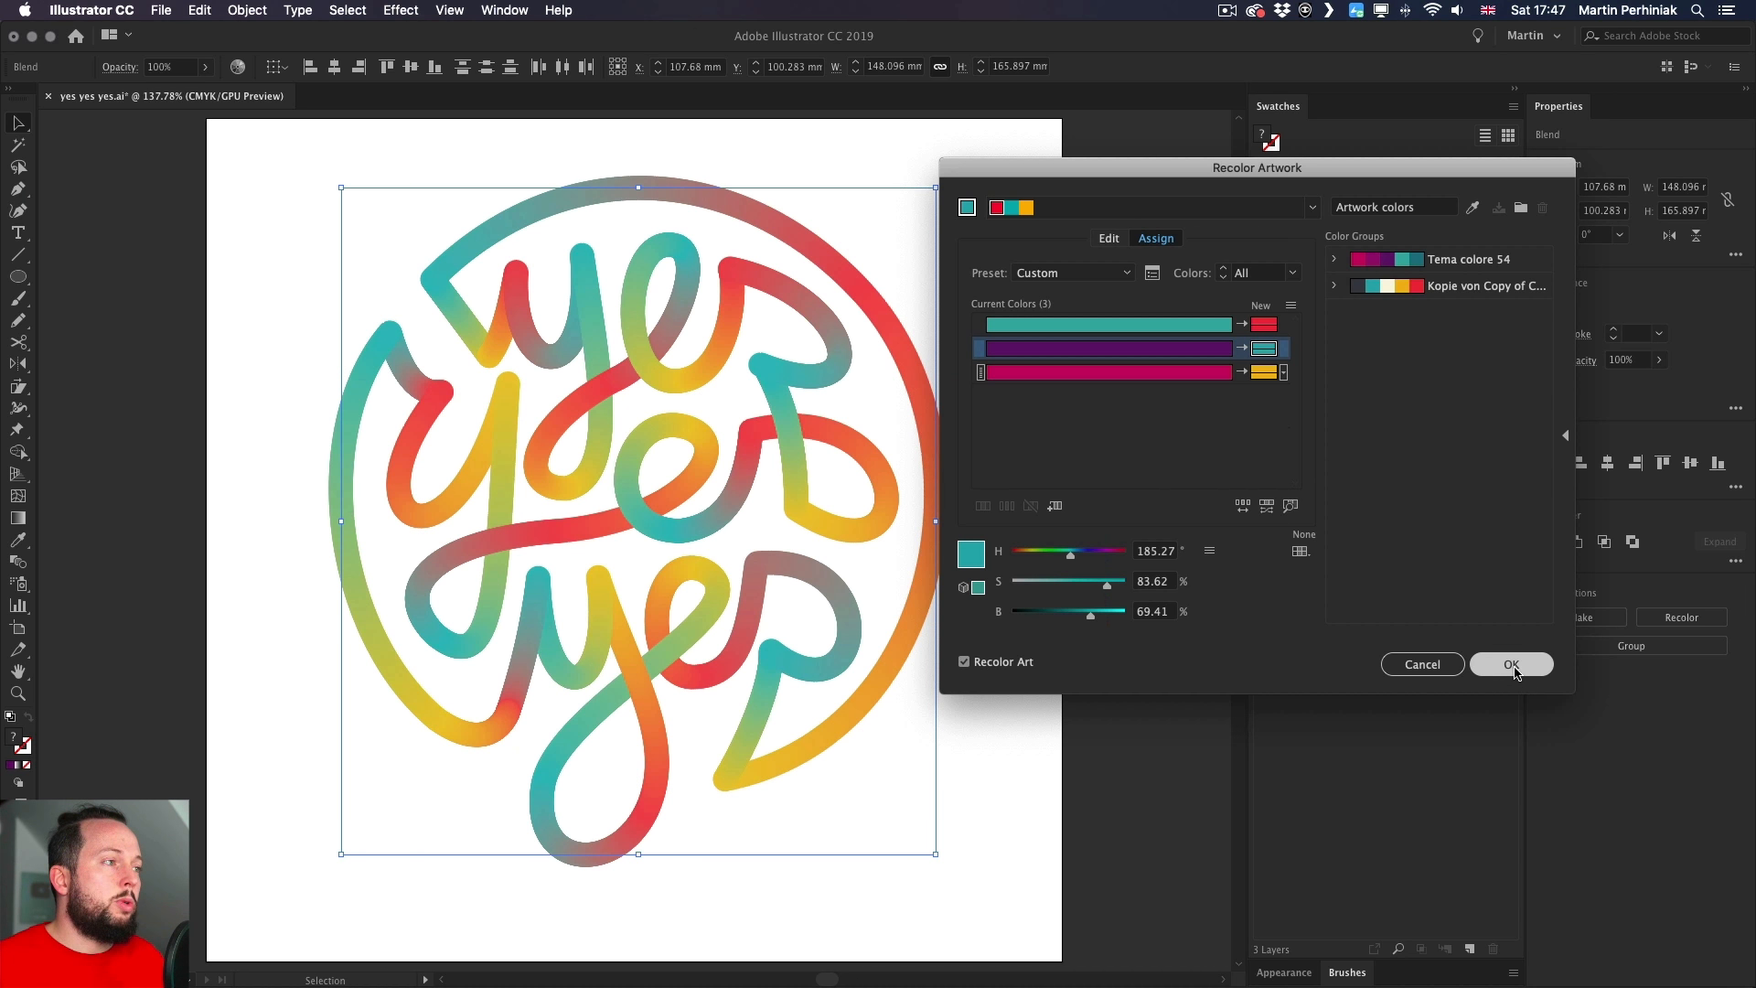
left_click(1052, 459)
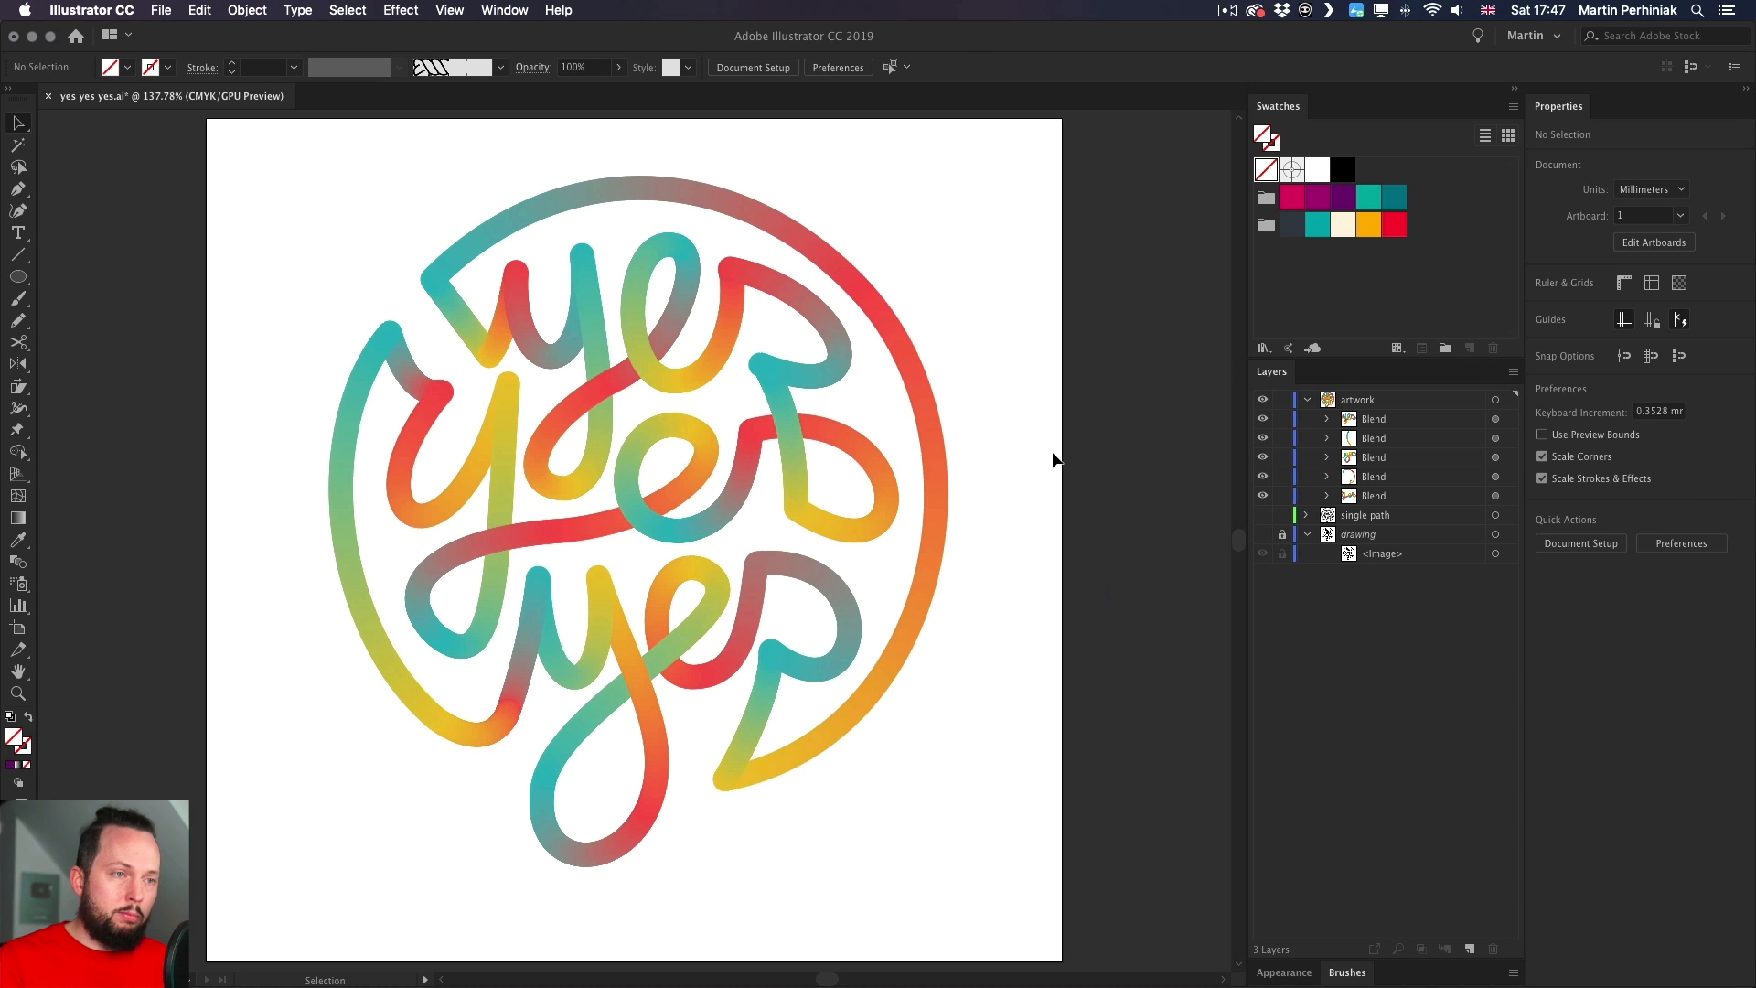
- Compare the artwork before and after the recolouring, then undo the recolouring
key("super+z")
key("super+shift+z")
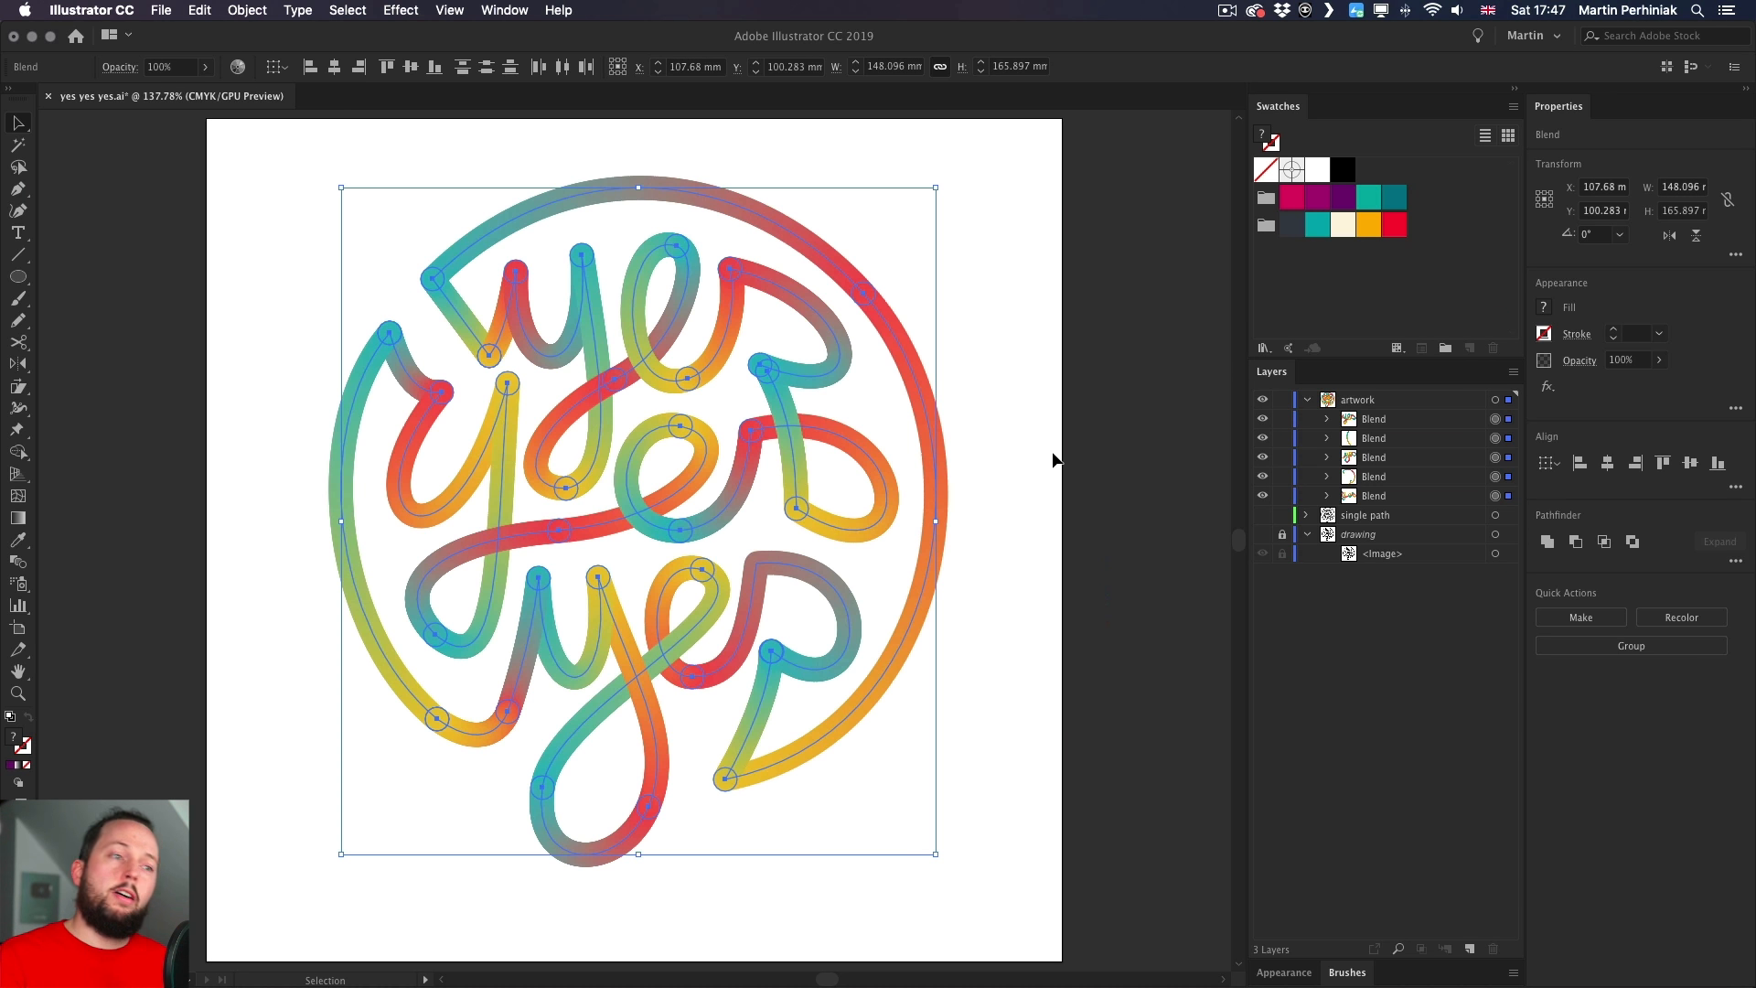
left_click(1052, 459)
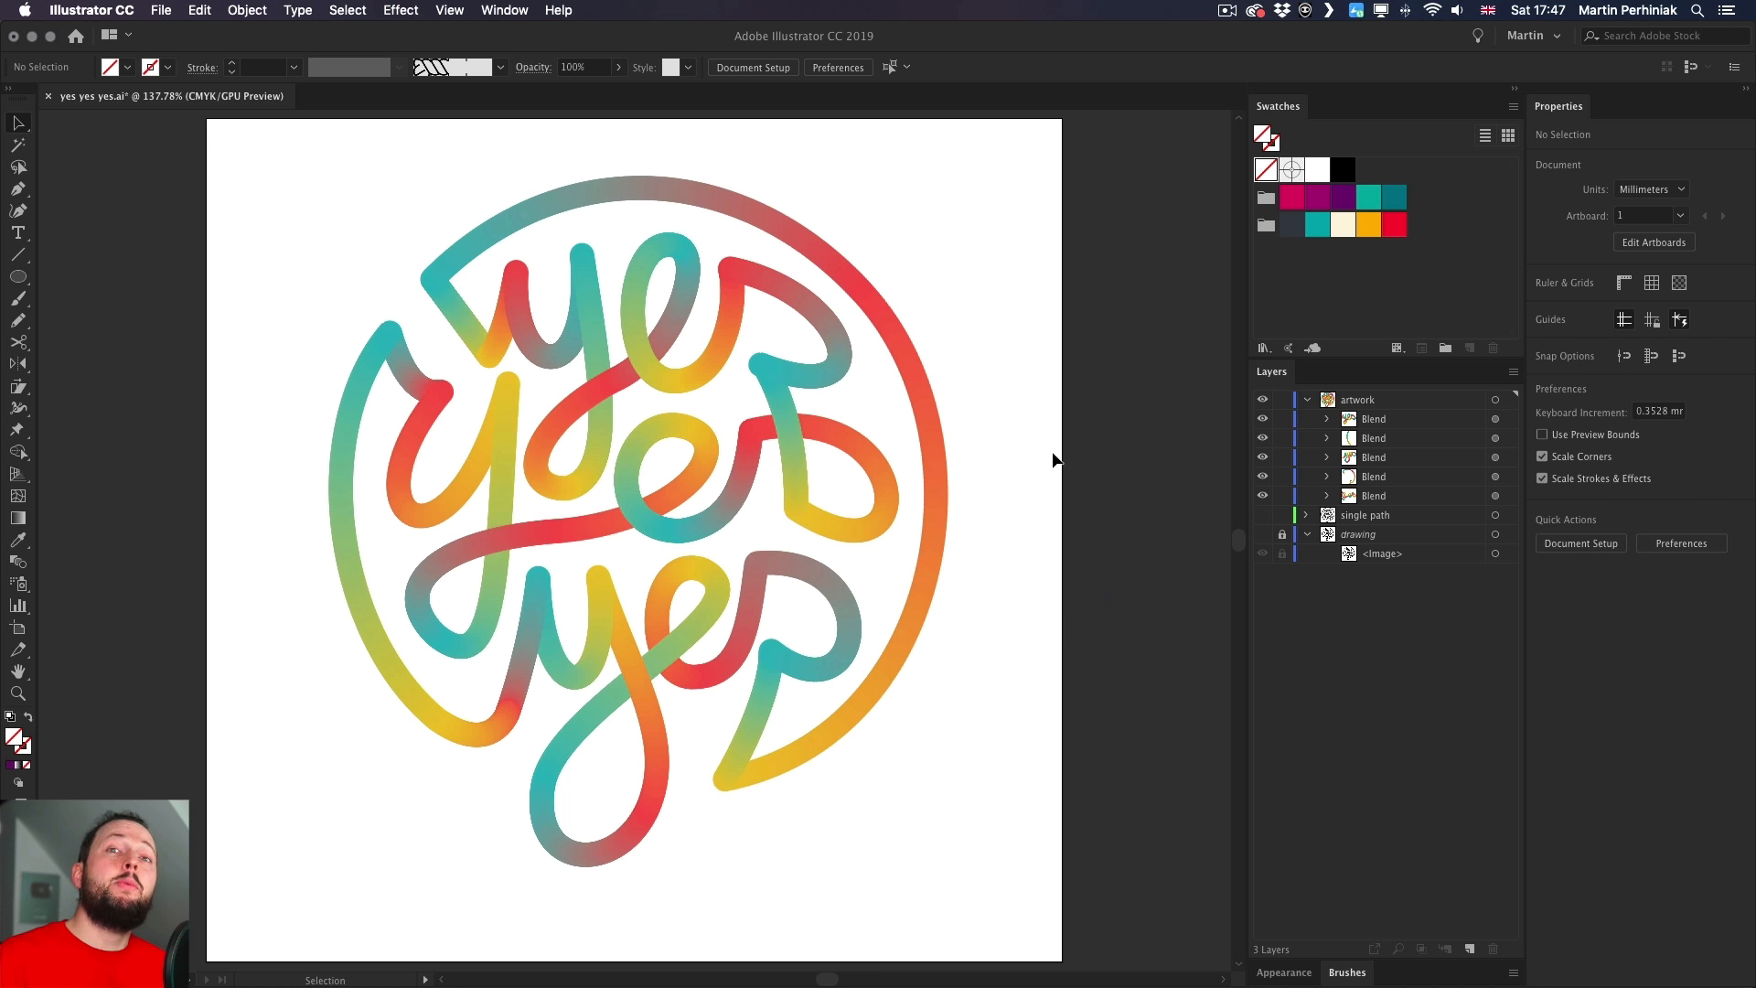
key("super+z")
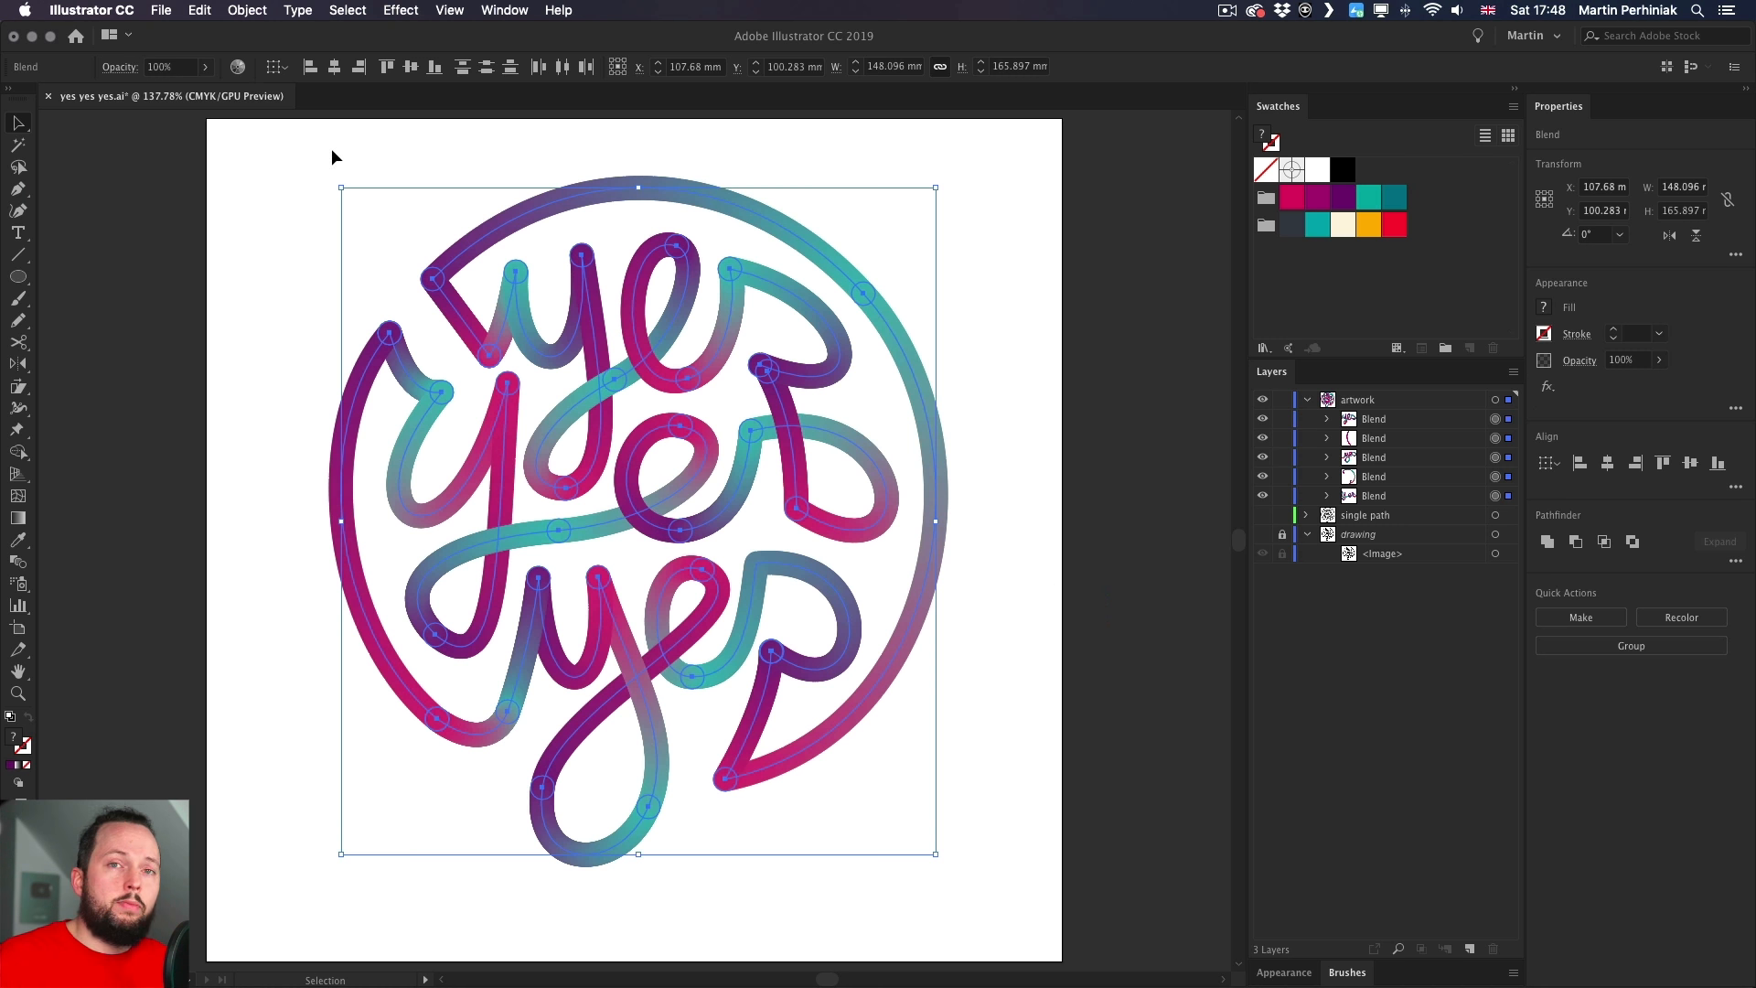
- Recolour the selected artwork on the colour wheel, changing the teal to dark red and shifting the purple towards blue-violet
left_click(237, 67)
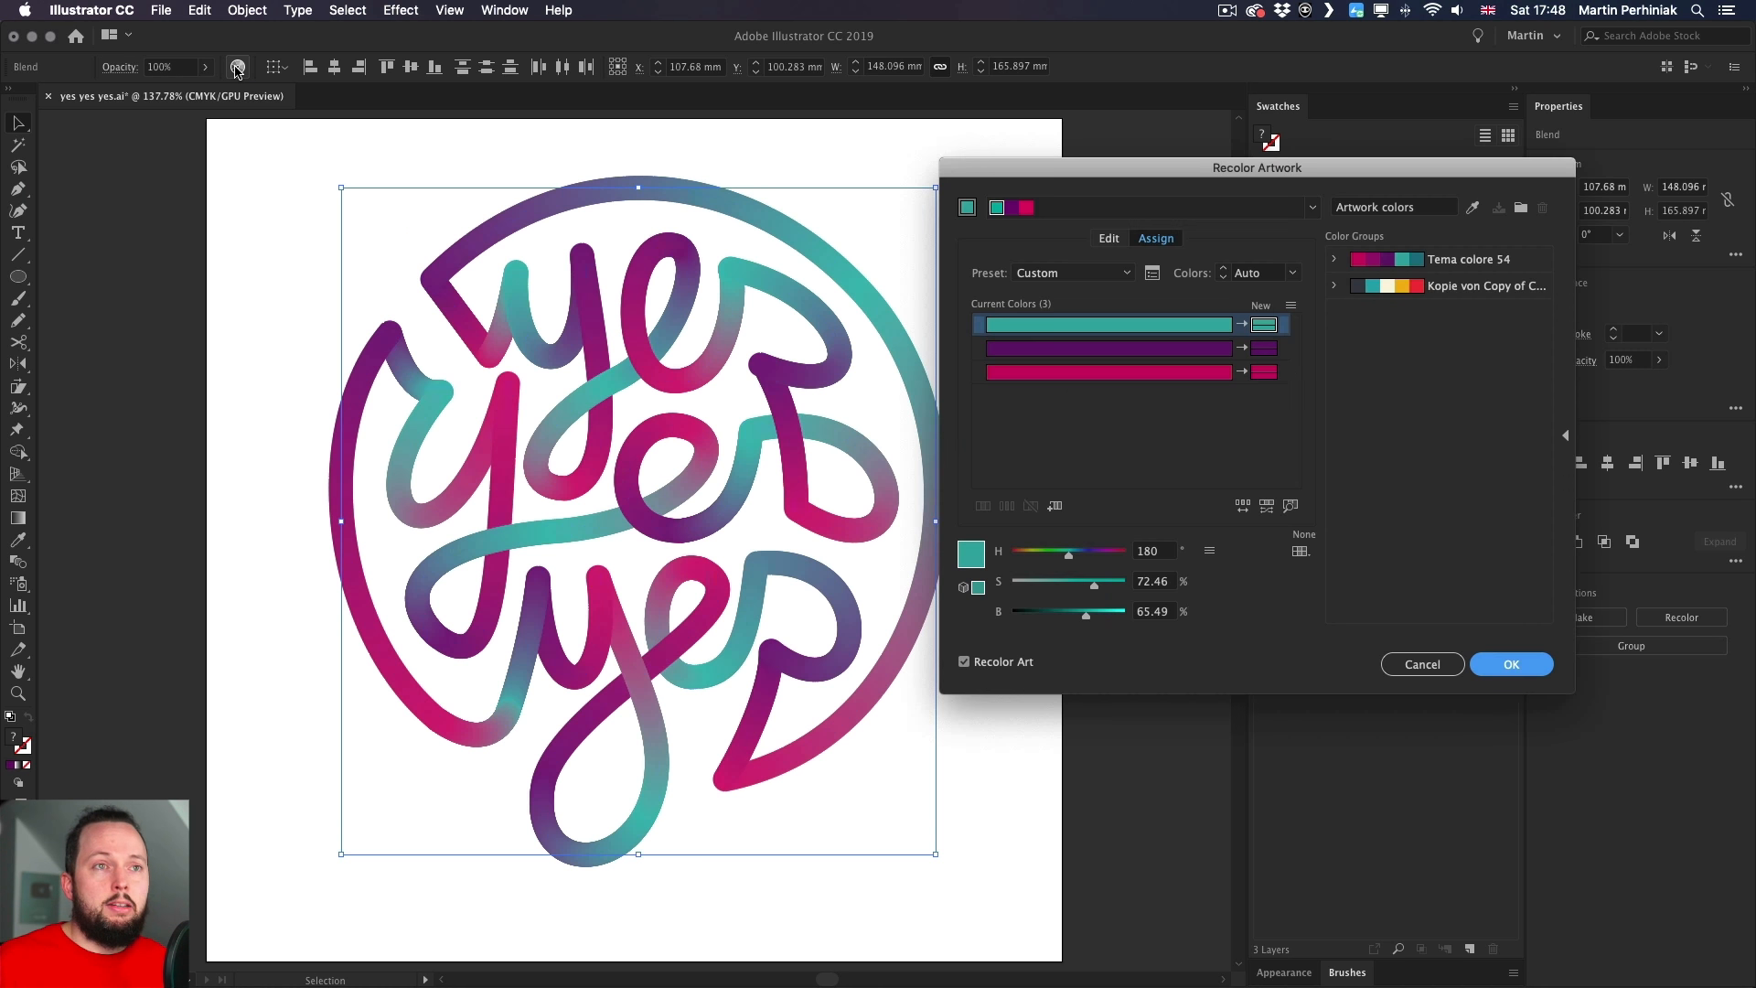
left_click(1109, 239)
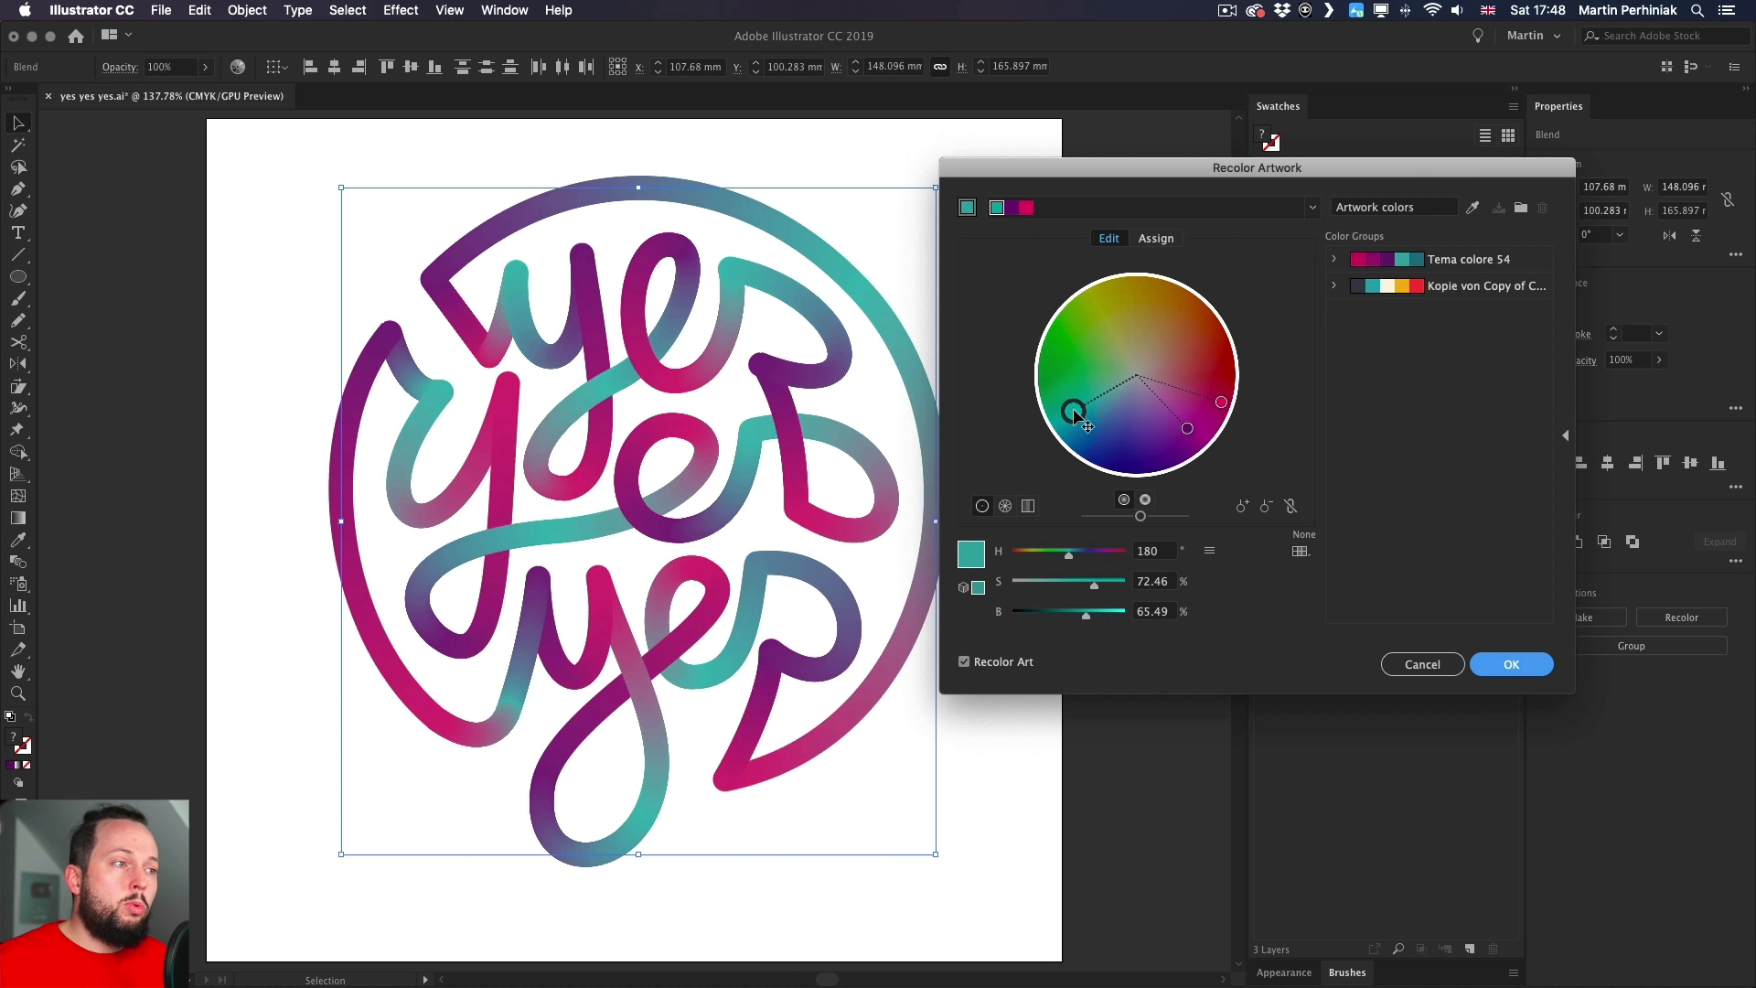
left_click_drag(1076, 414, 1223, 355)
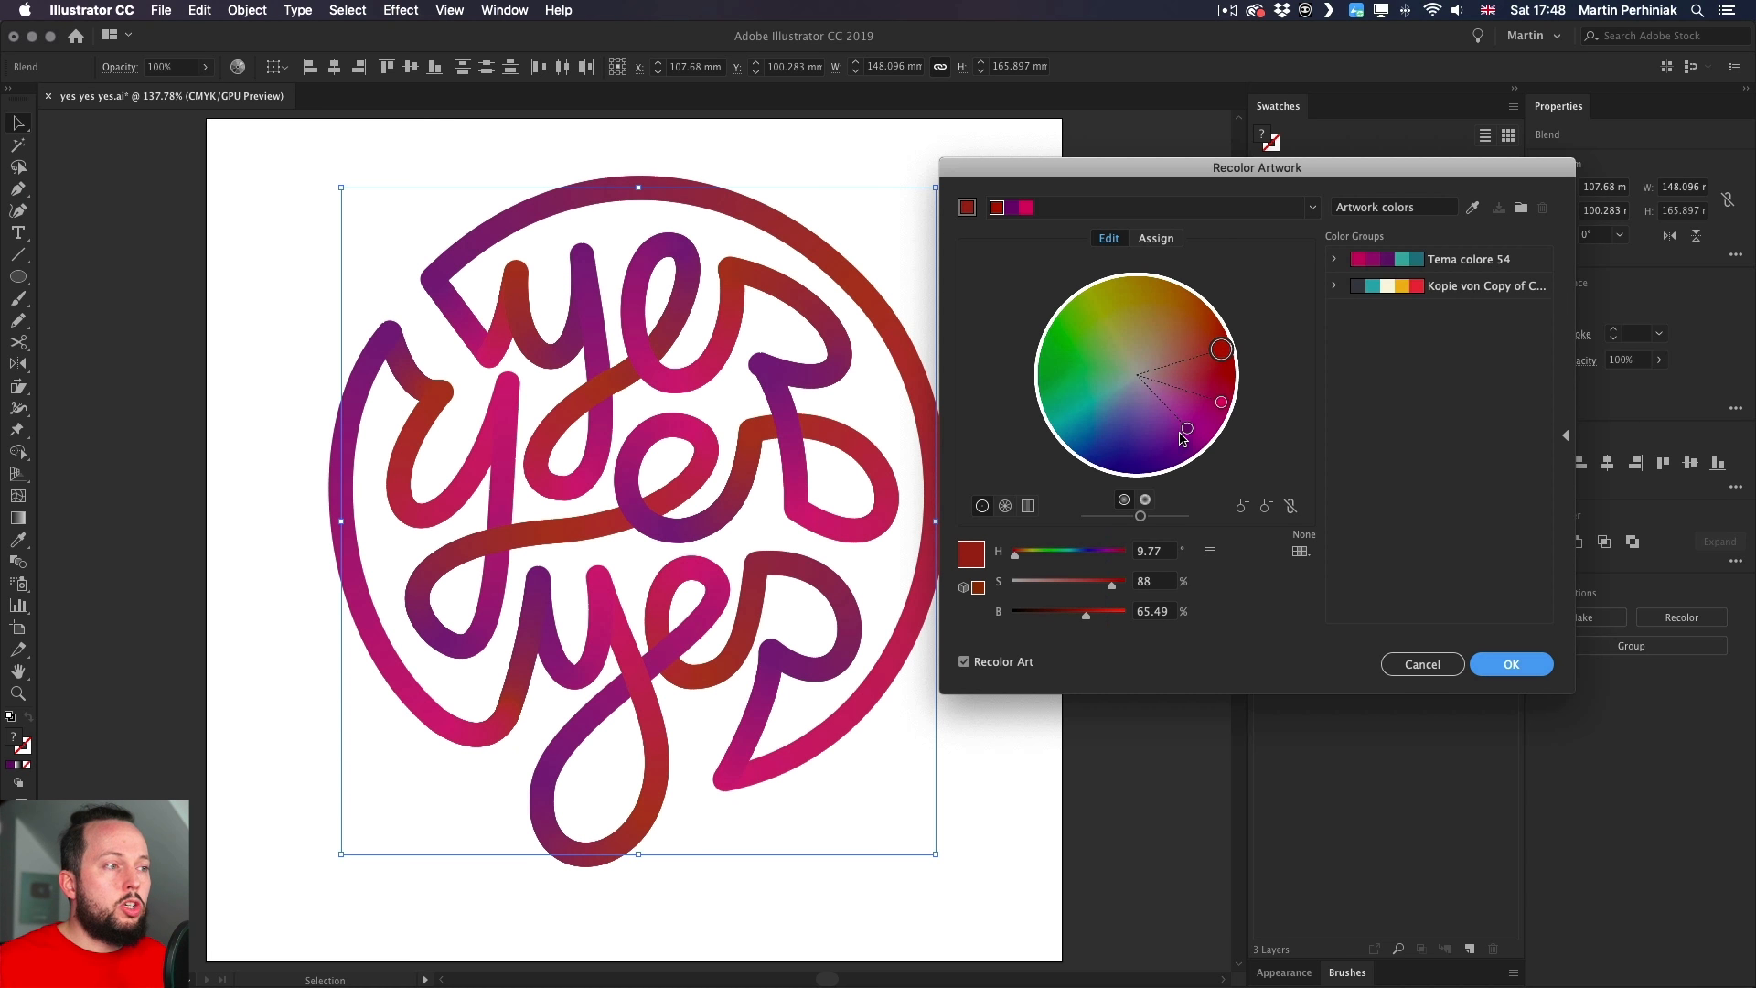
left_click_drag(1186, 429, 1166, 436)
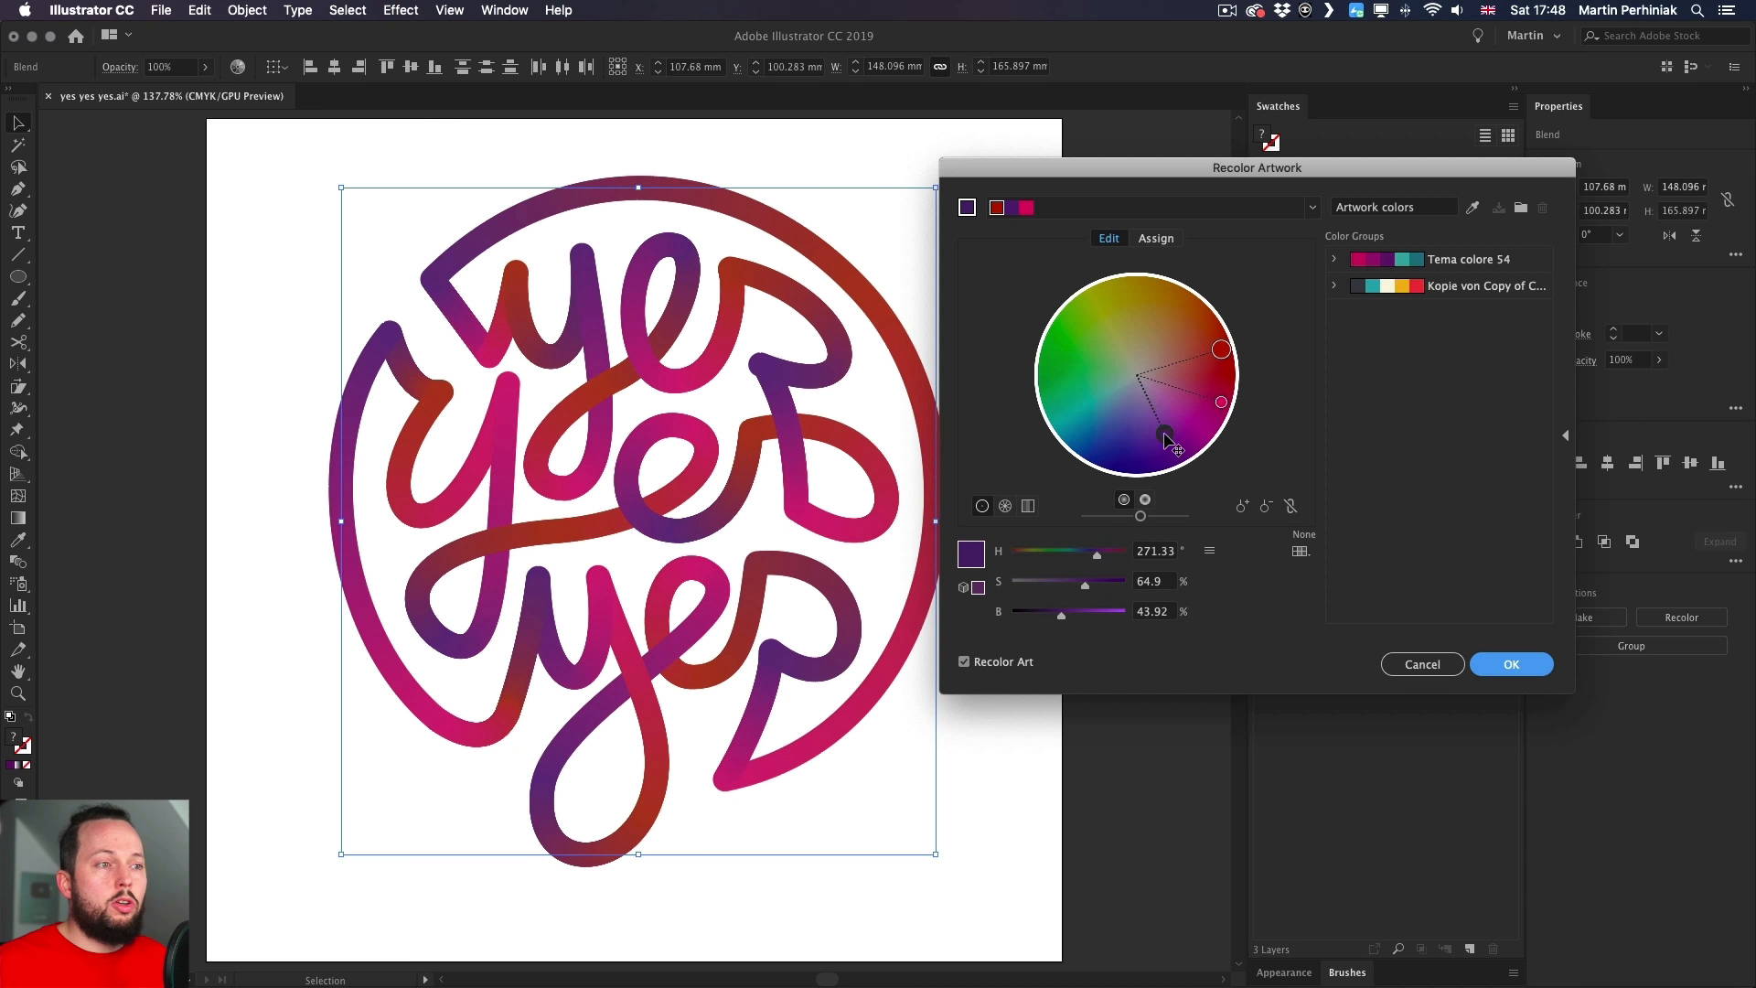
- Link the harmony colours and rotate them together on the colour wheel to blue, green and turquoise, apply the recolouring and deselect
left_click(1292, 507)
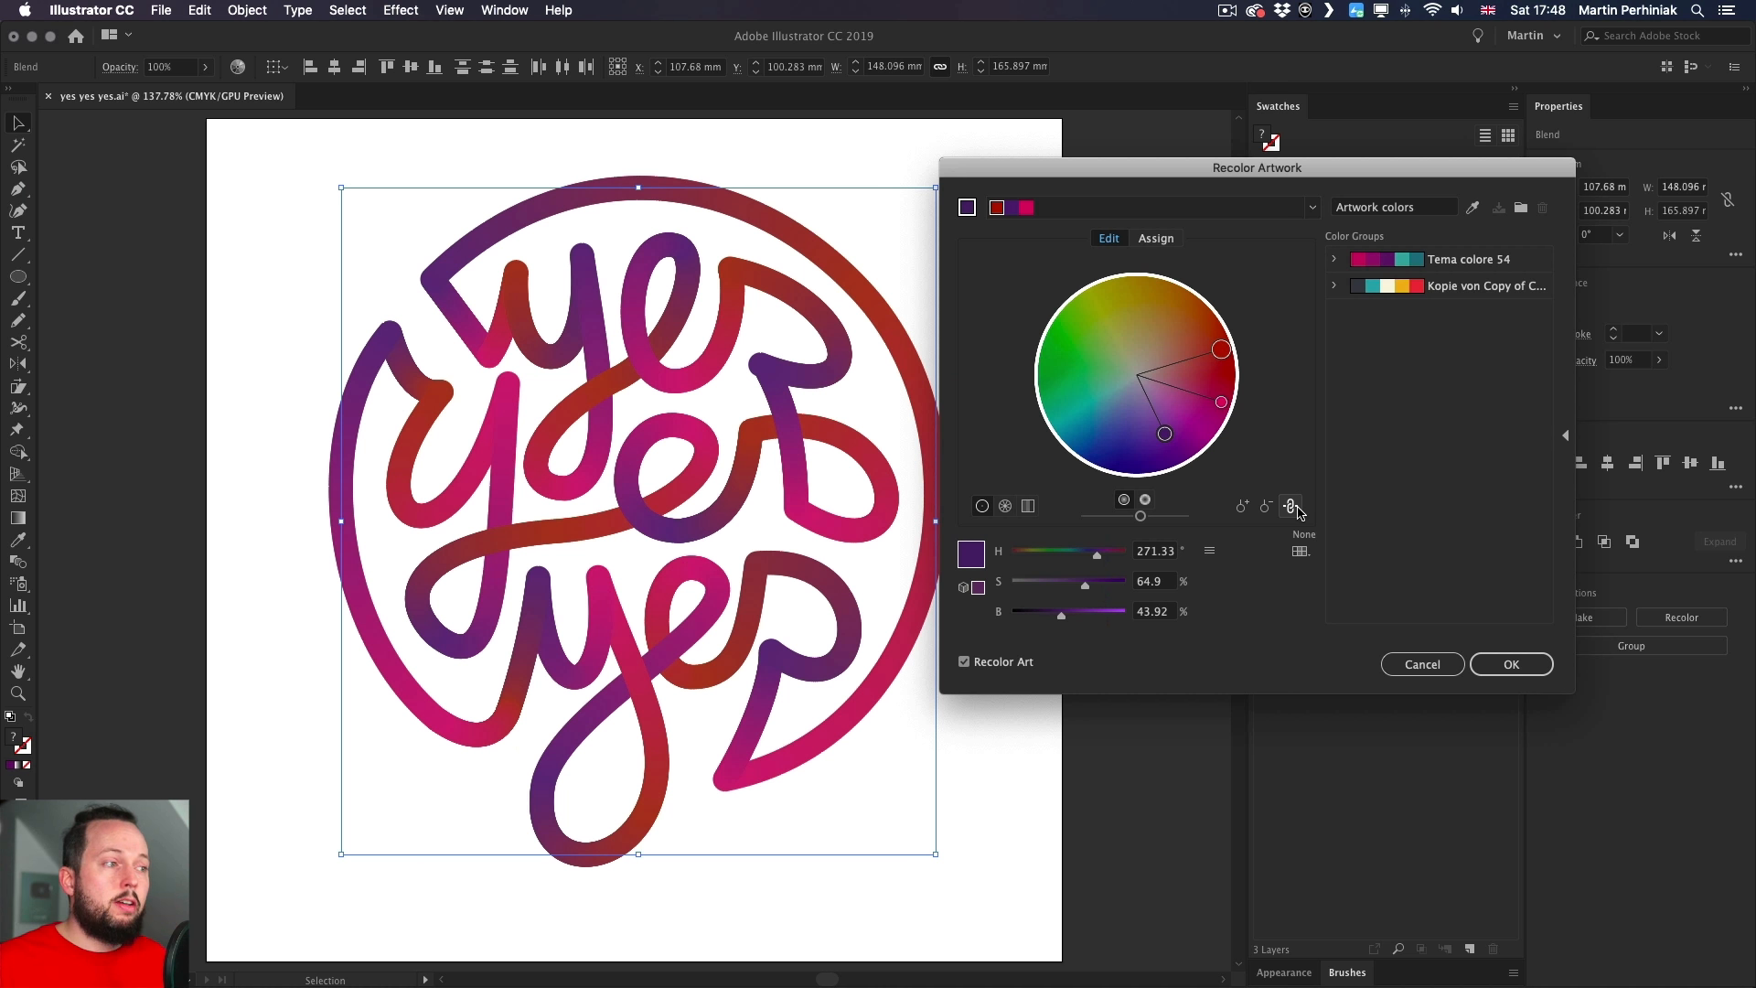
left_click_drag(1222, 349, 1109, 448)
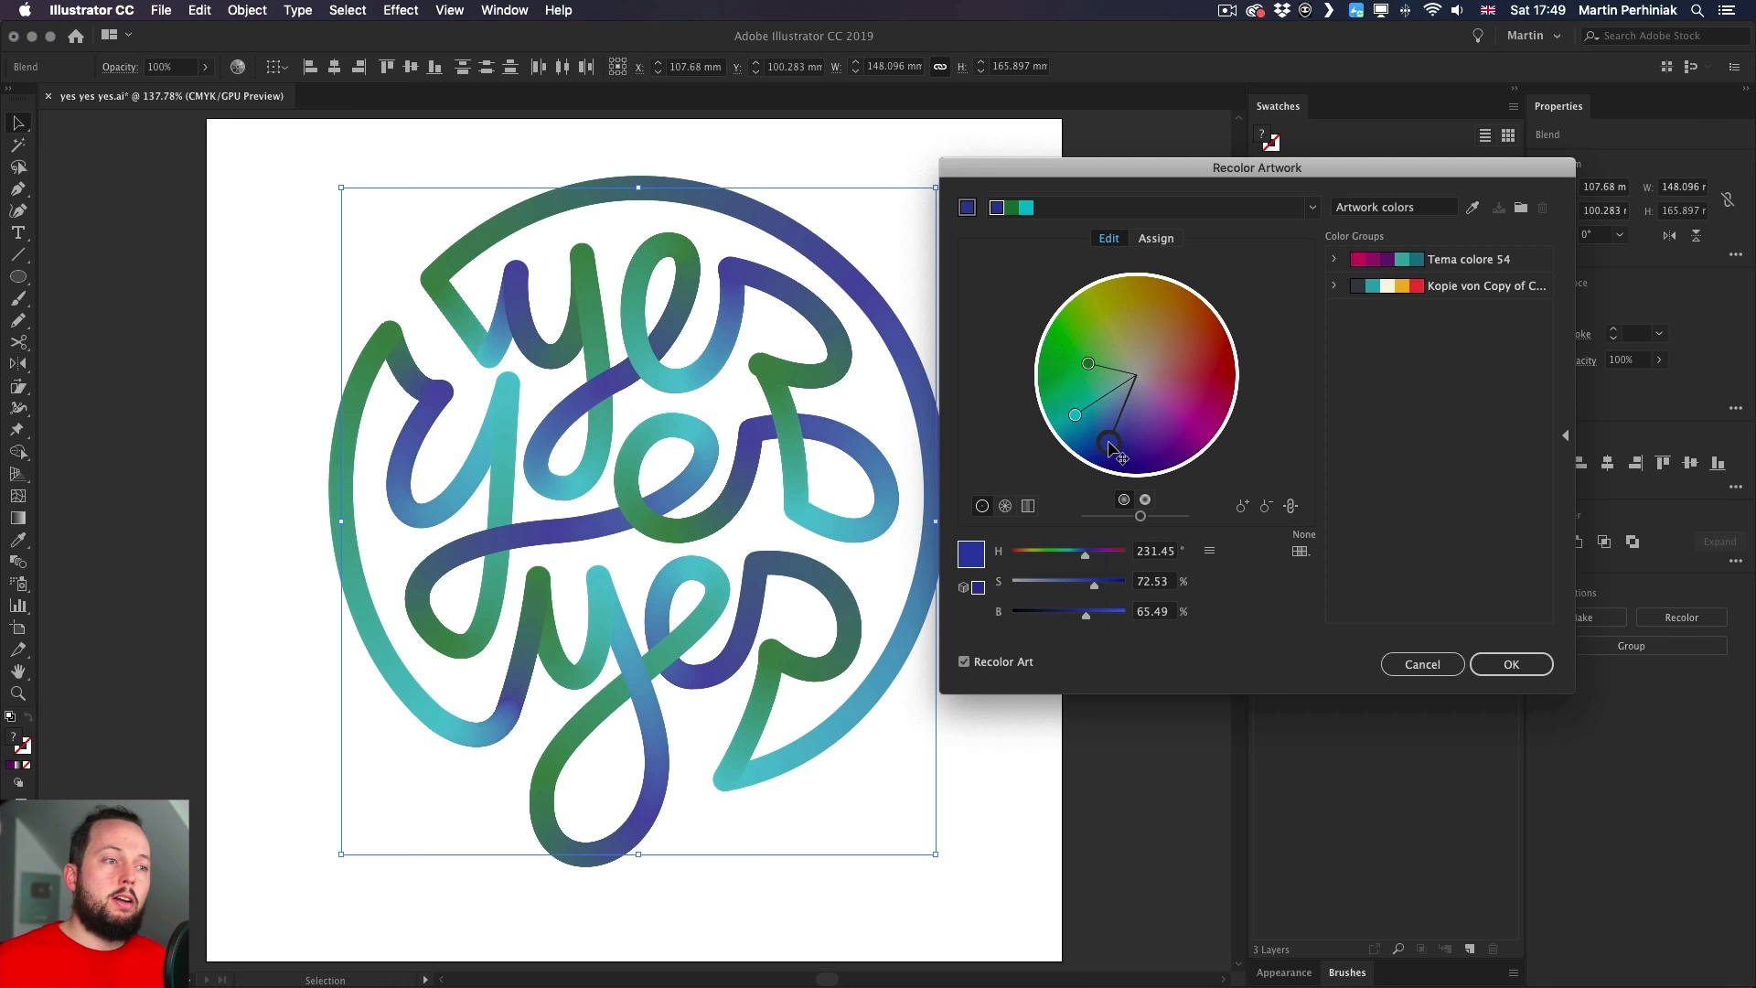
left_click(1511, 664)
left_click(1007, 310)
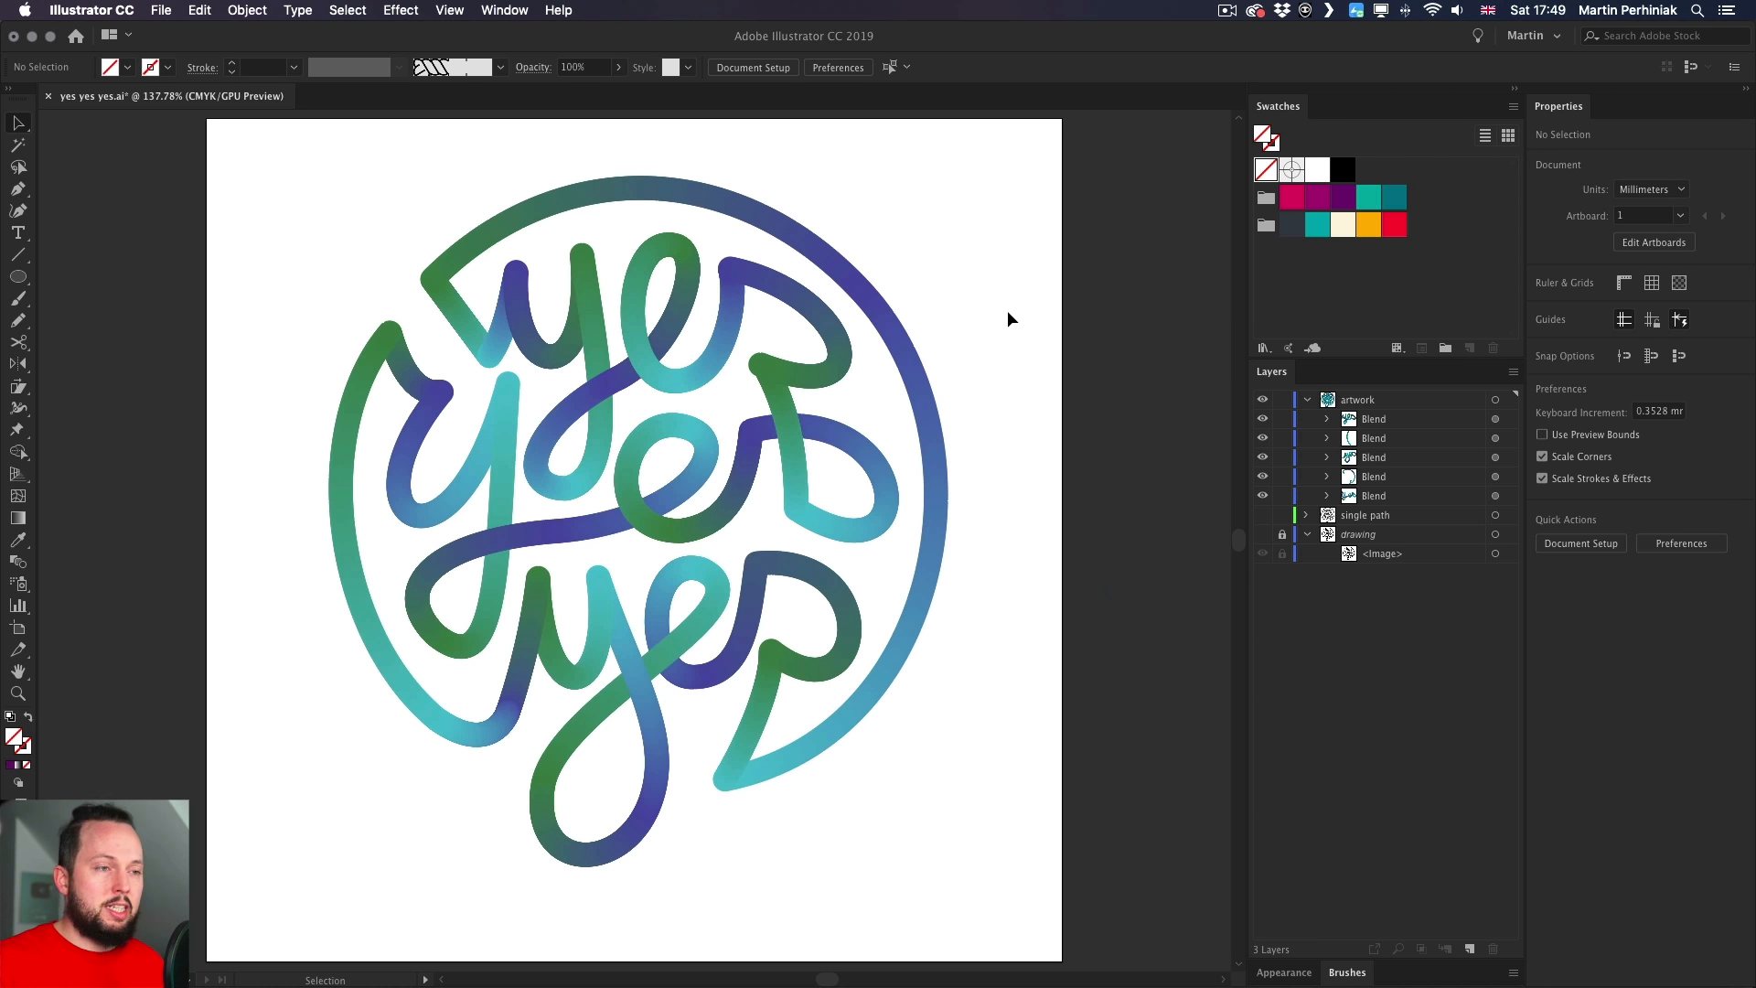
- Undo the recolouring to restore the pink, purple and teal artwork, and deselect everything
key("super+z")
key("super+z")
key("super+shift+z")
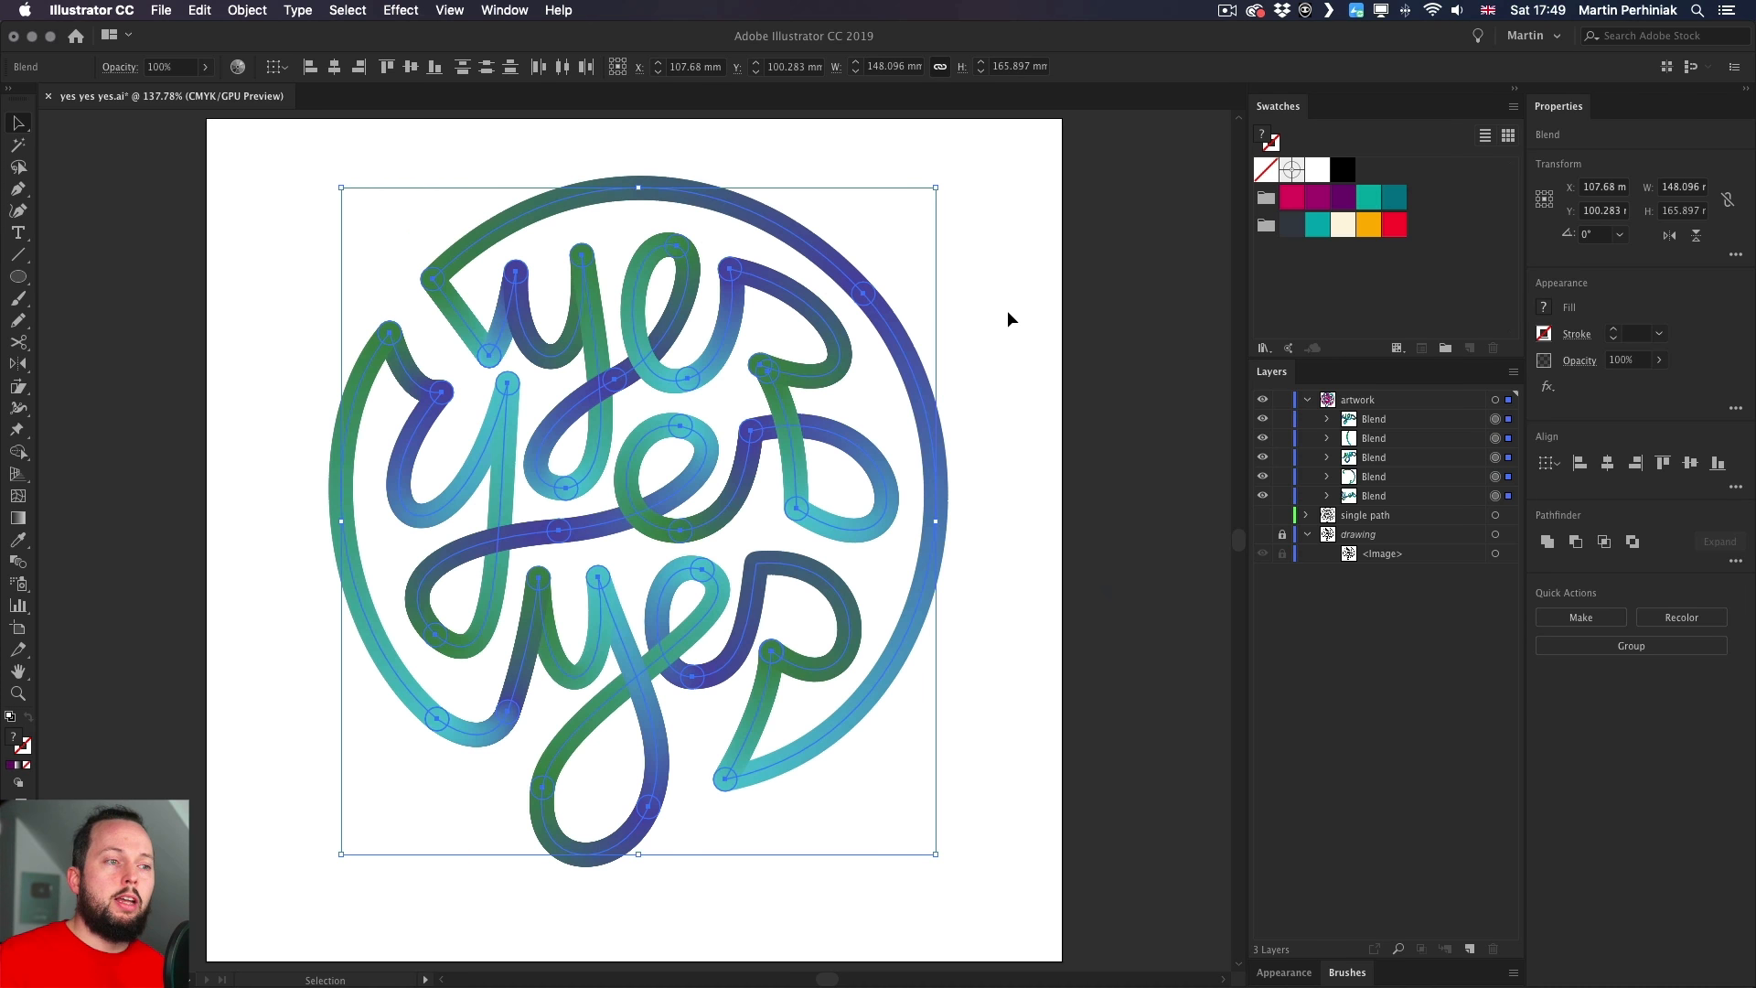
key("super+z")
left_click(962, 298)
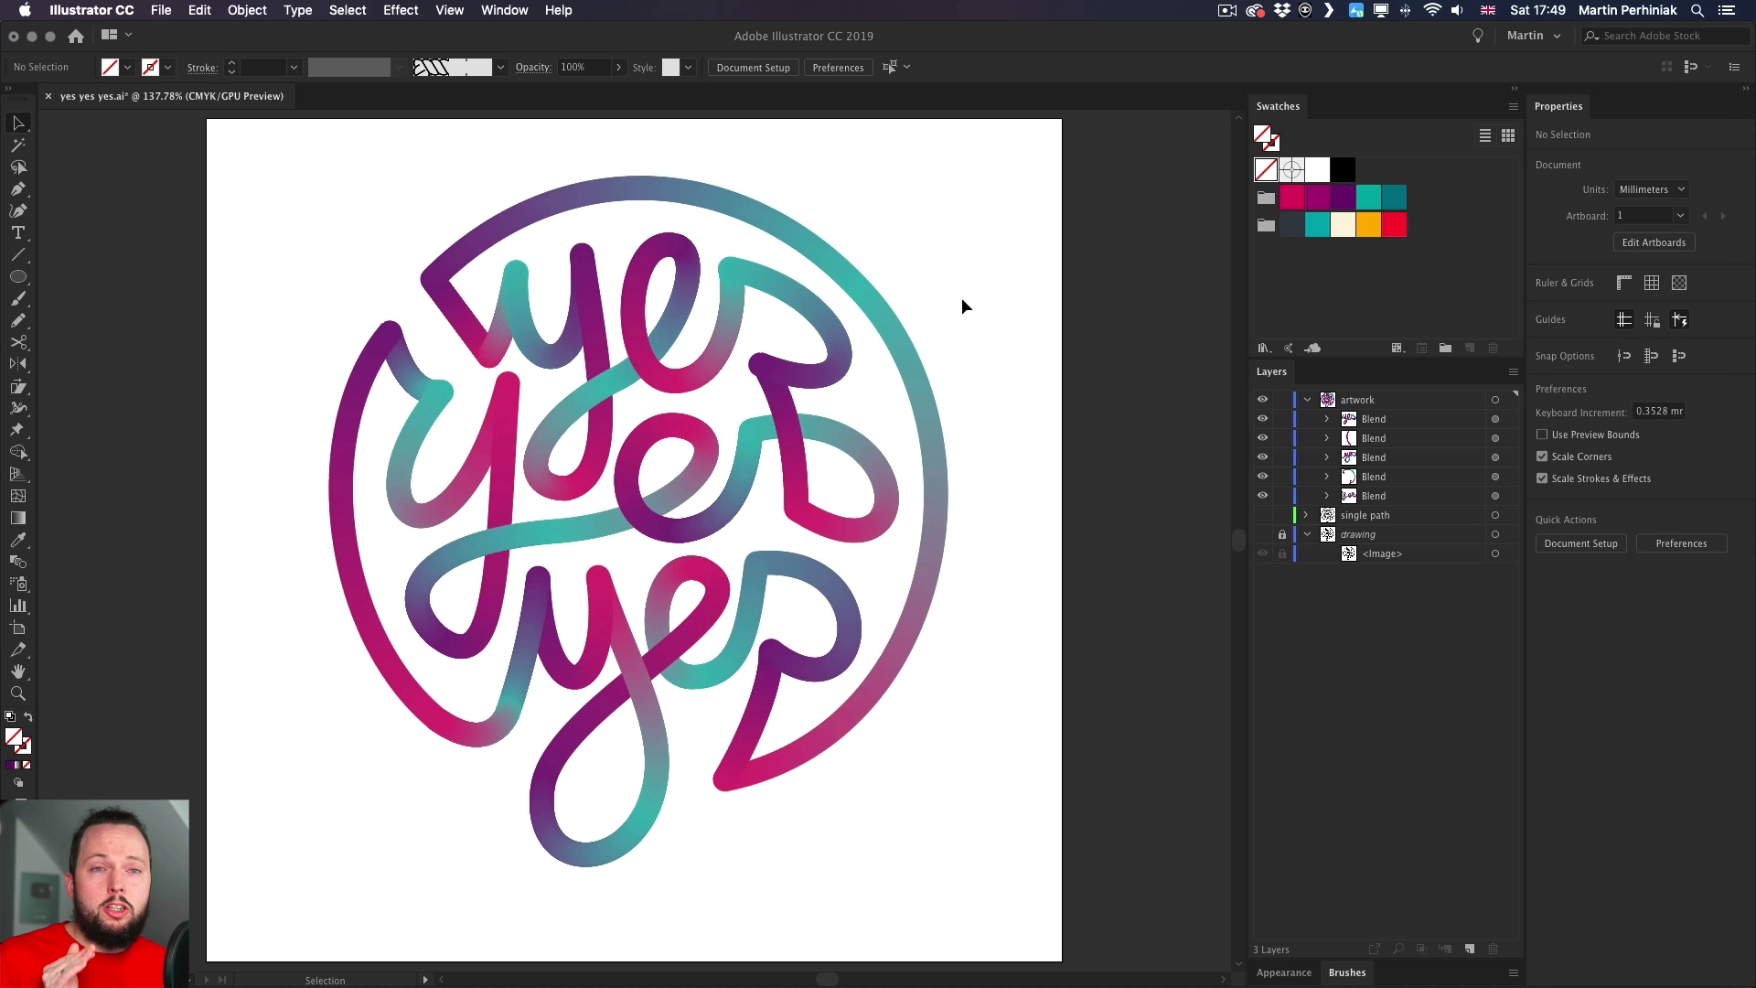
- Reverse the spine of the top "yes" blend and deselect it
left_click(738, 284)
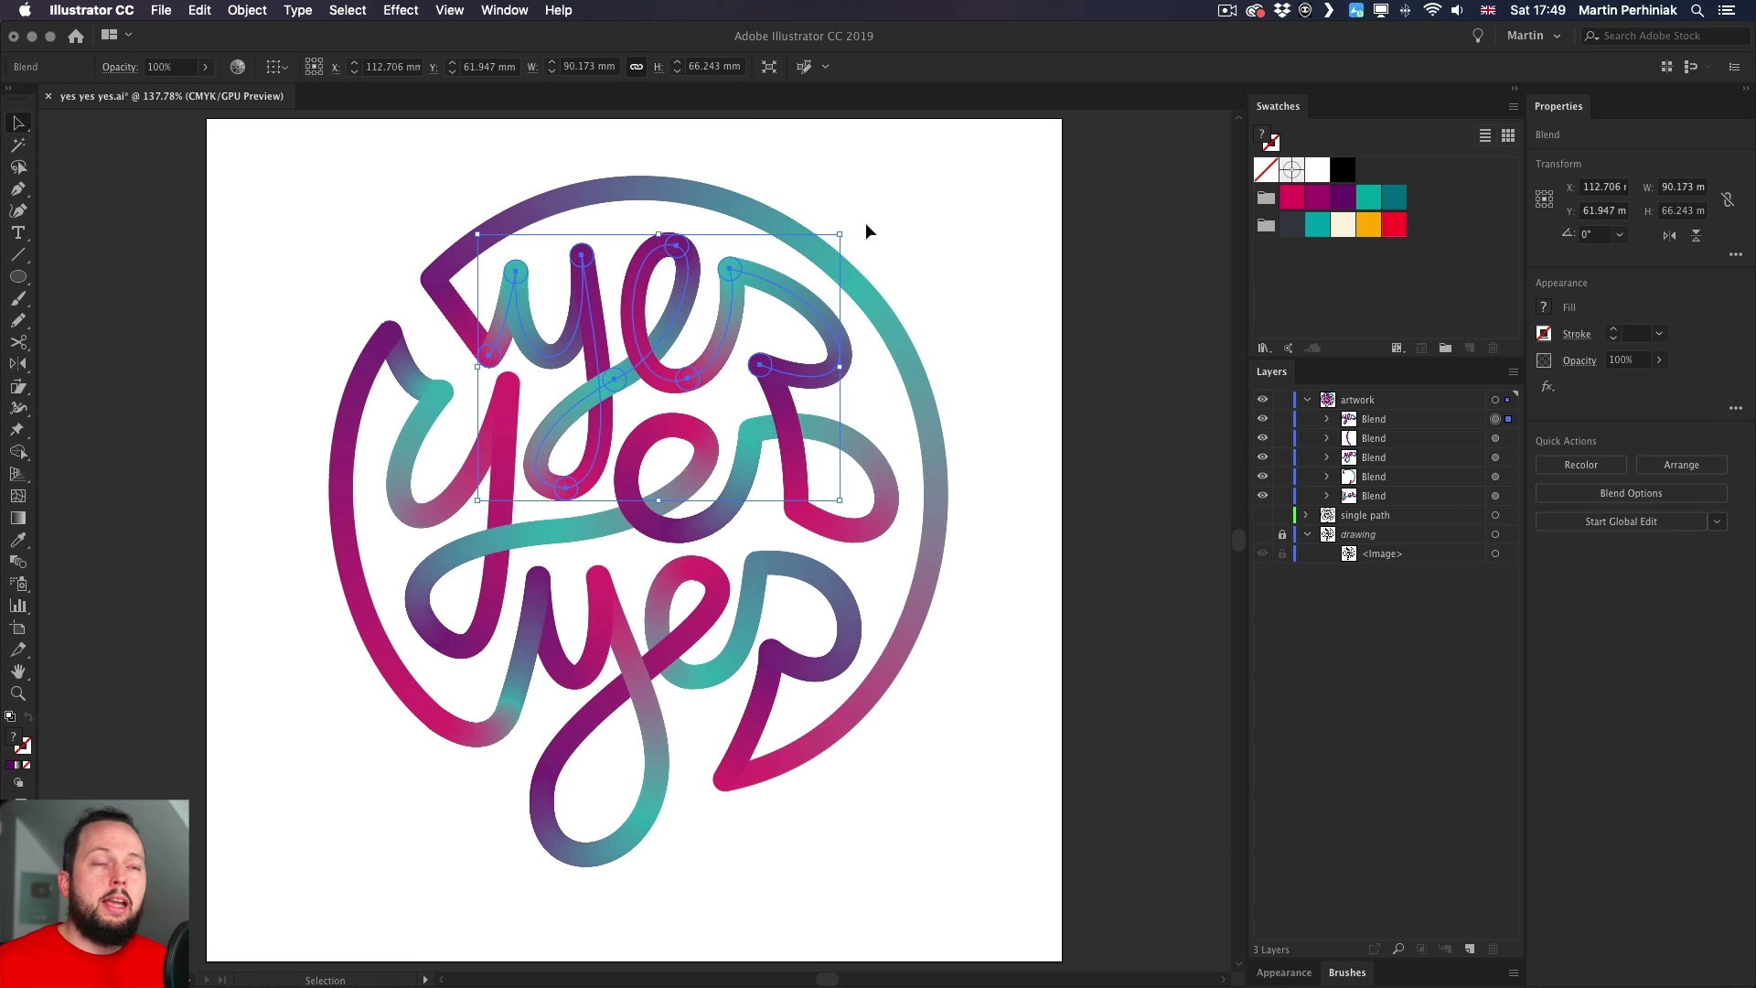
left_click(247, 10)
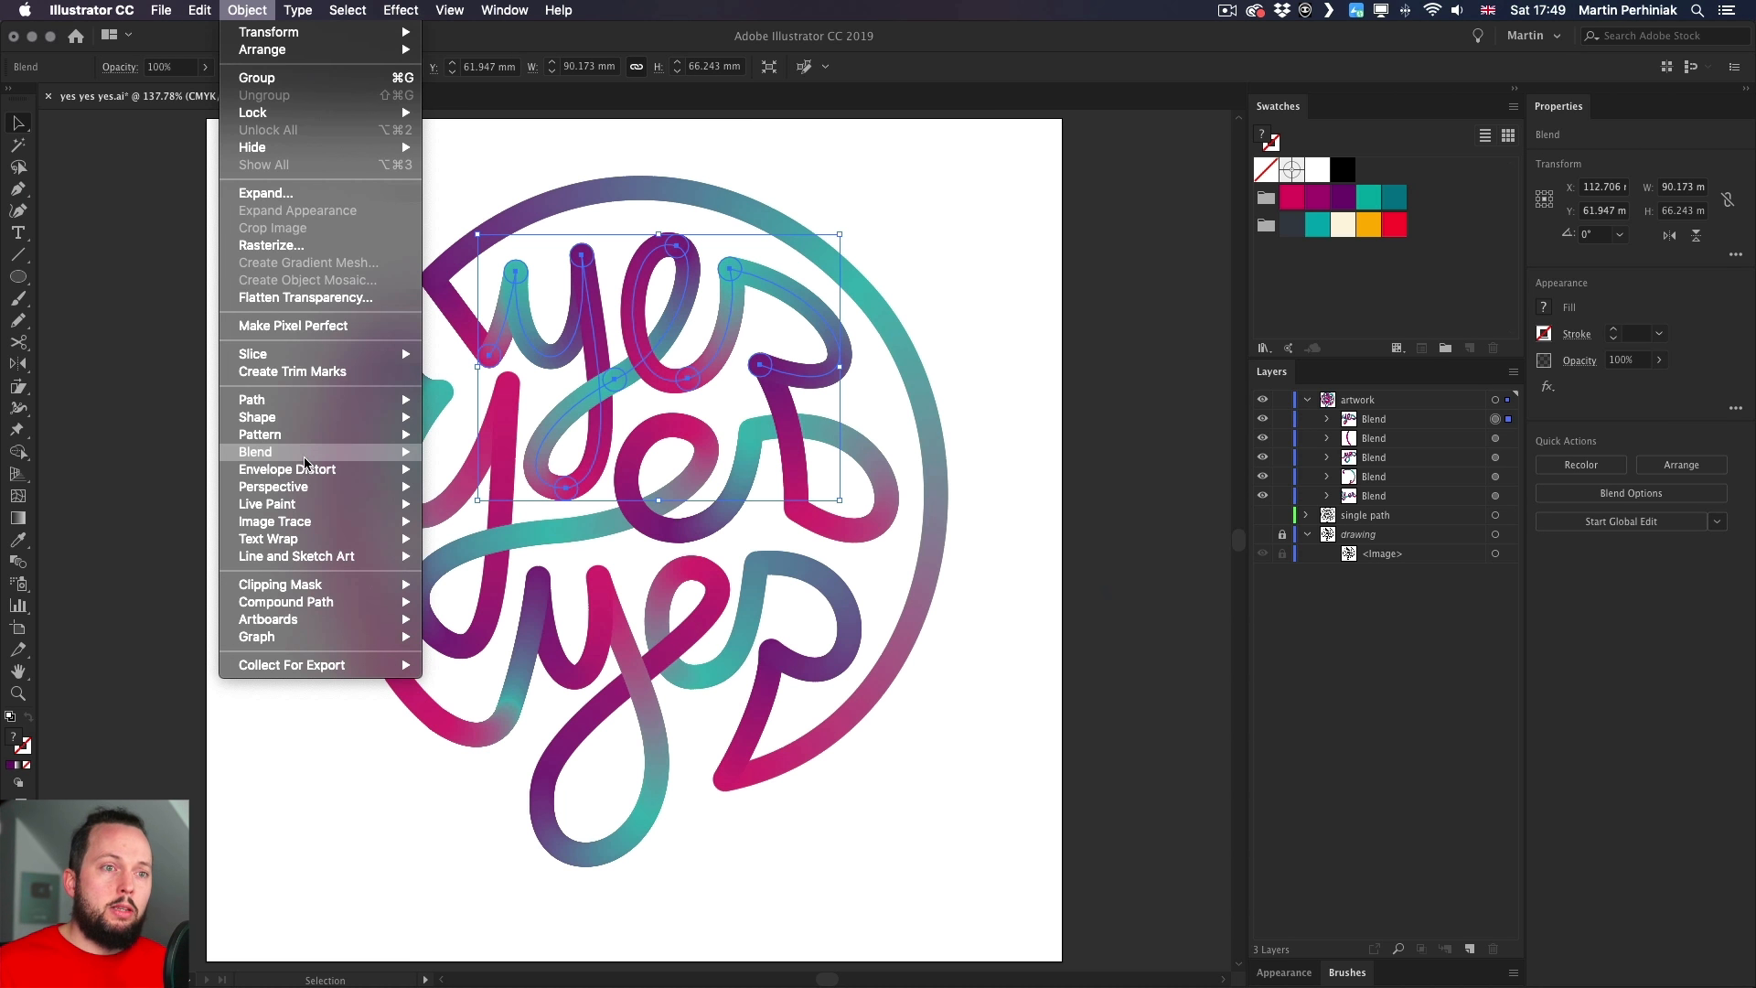
mouse_move(313, 458)
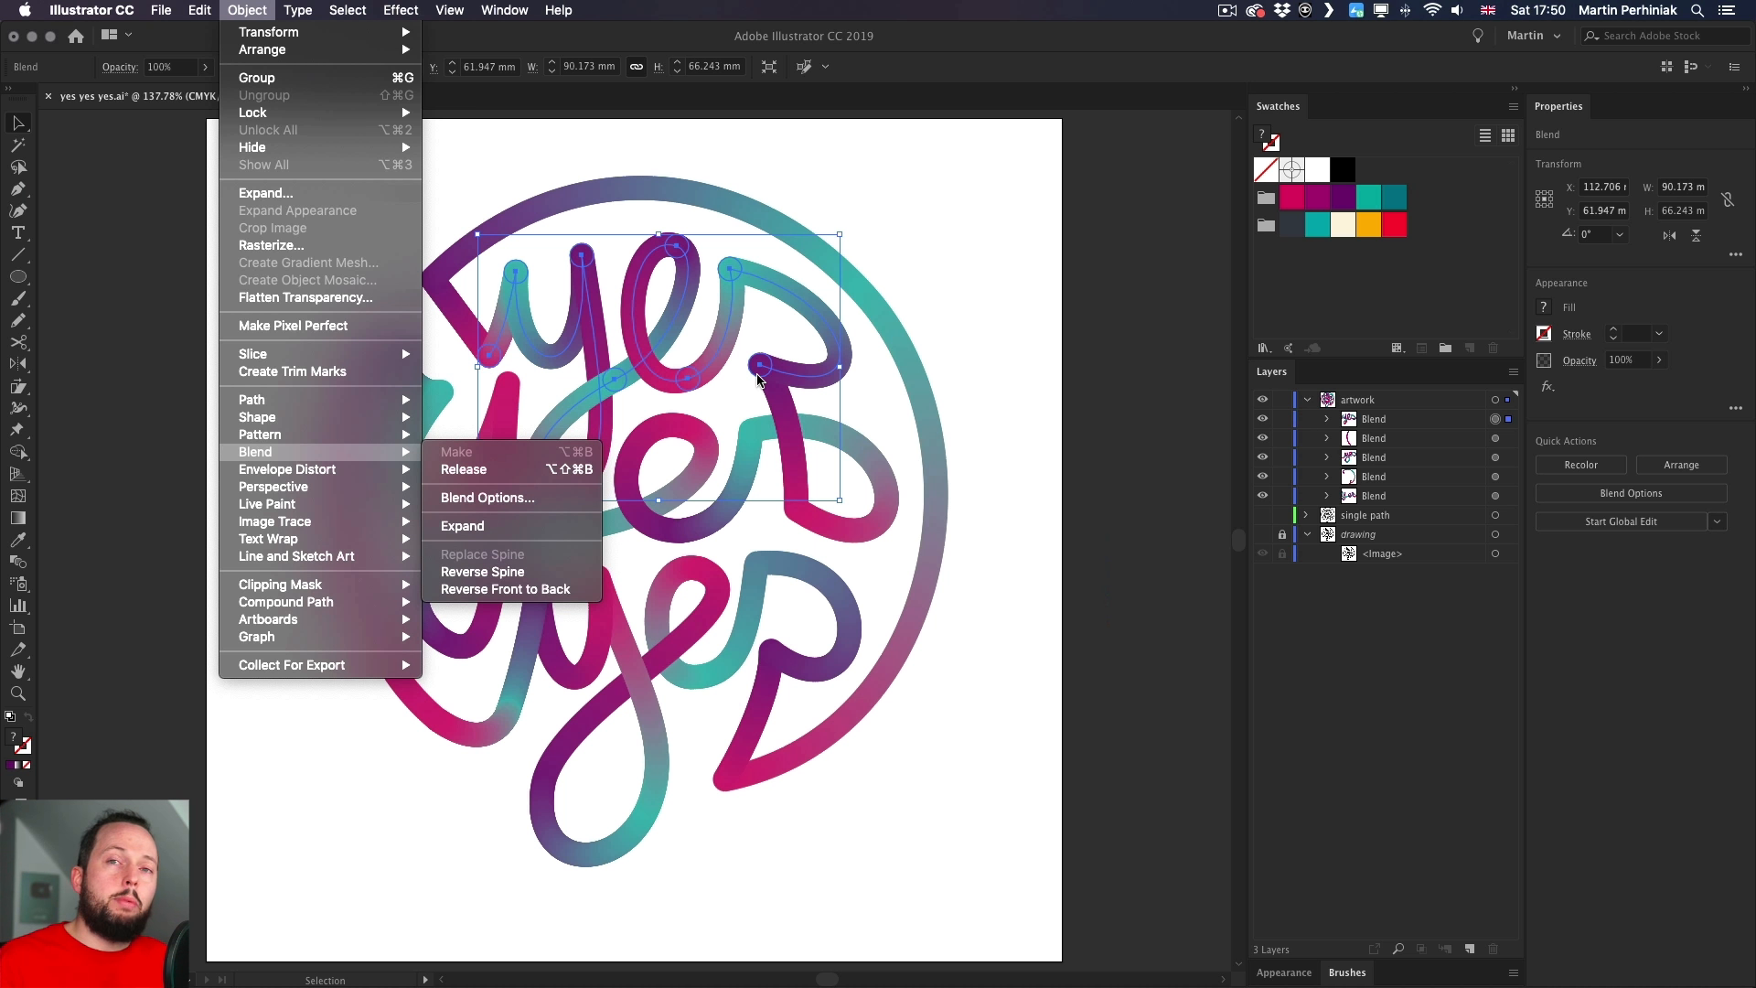
left_click(528, 574)
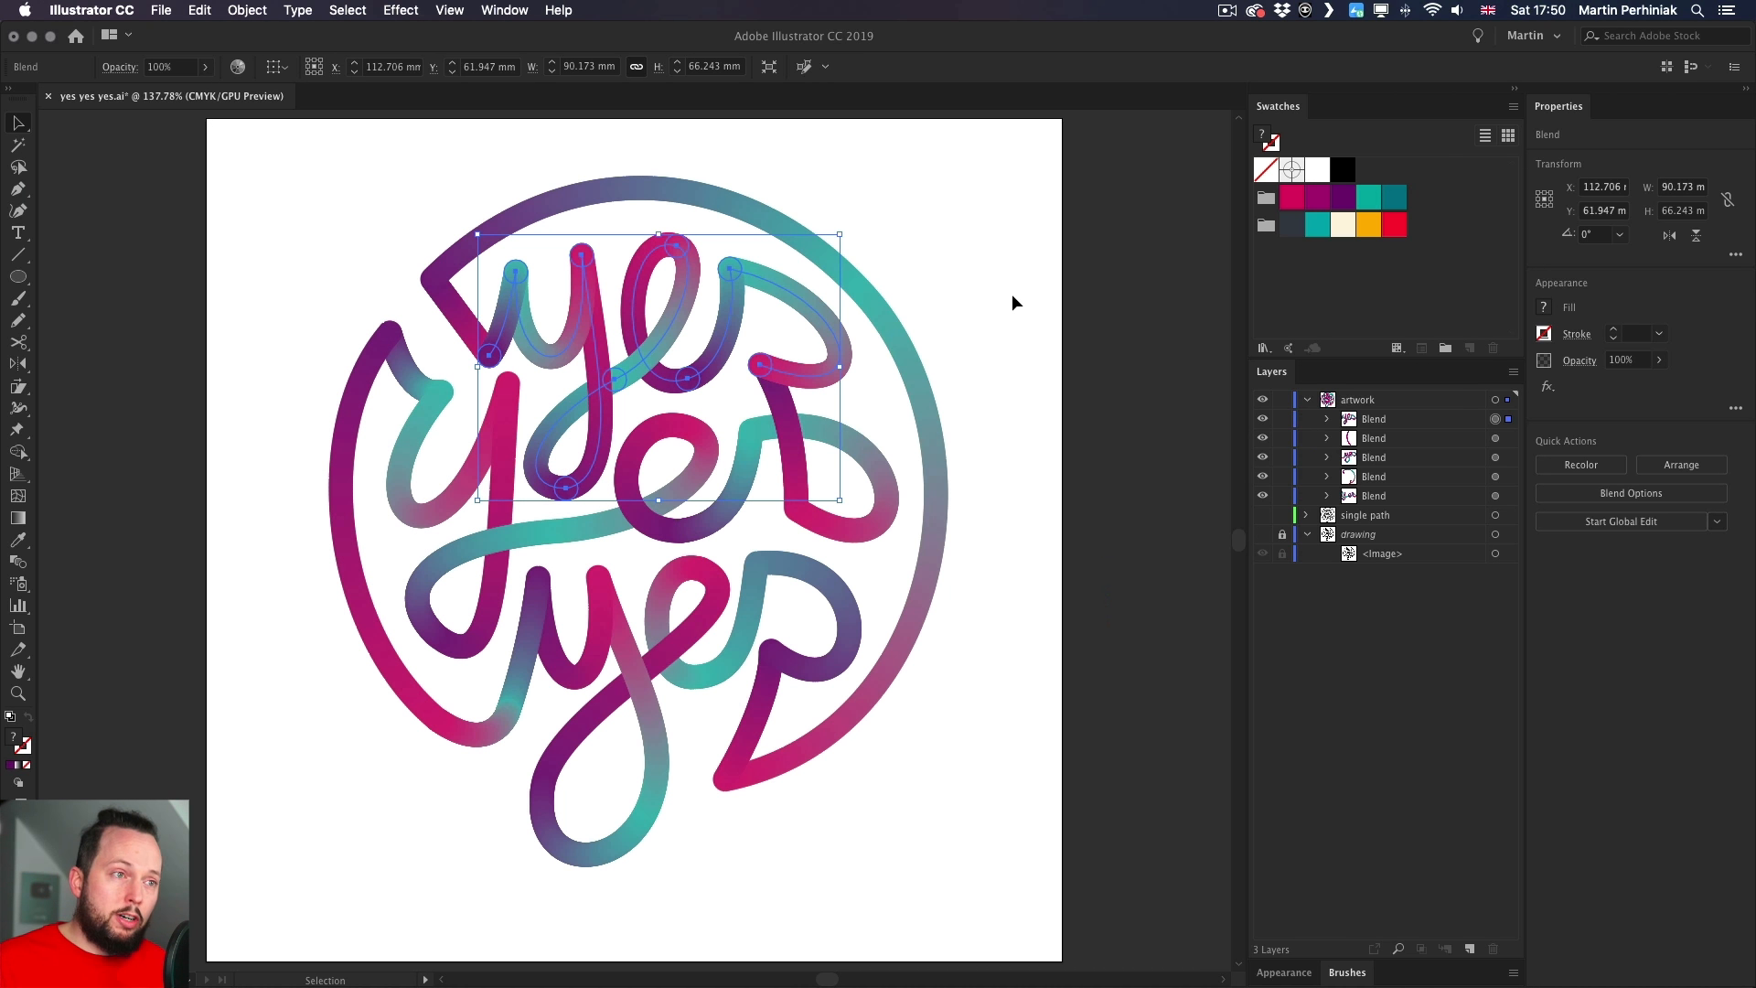
left_click(963, 263)
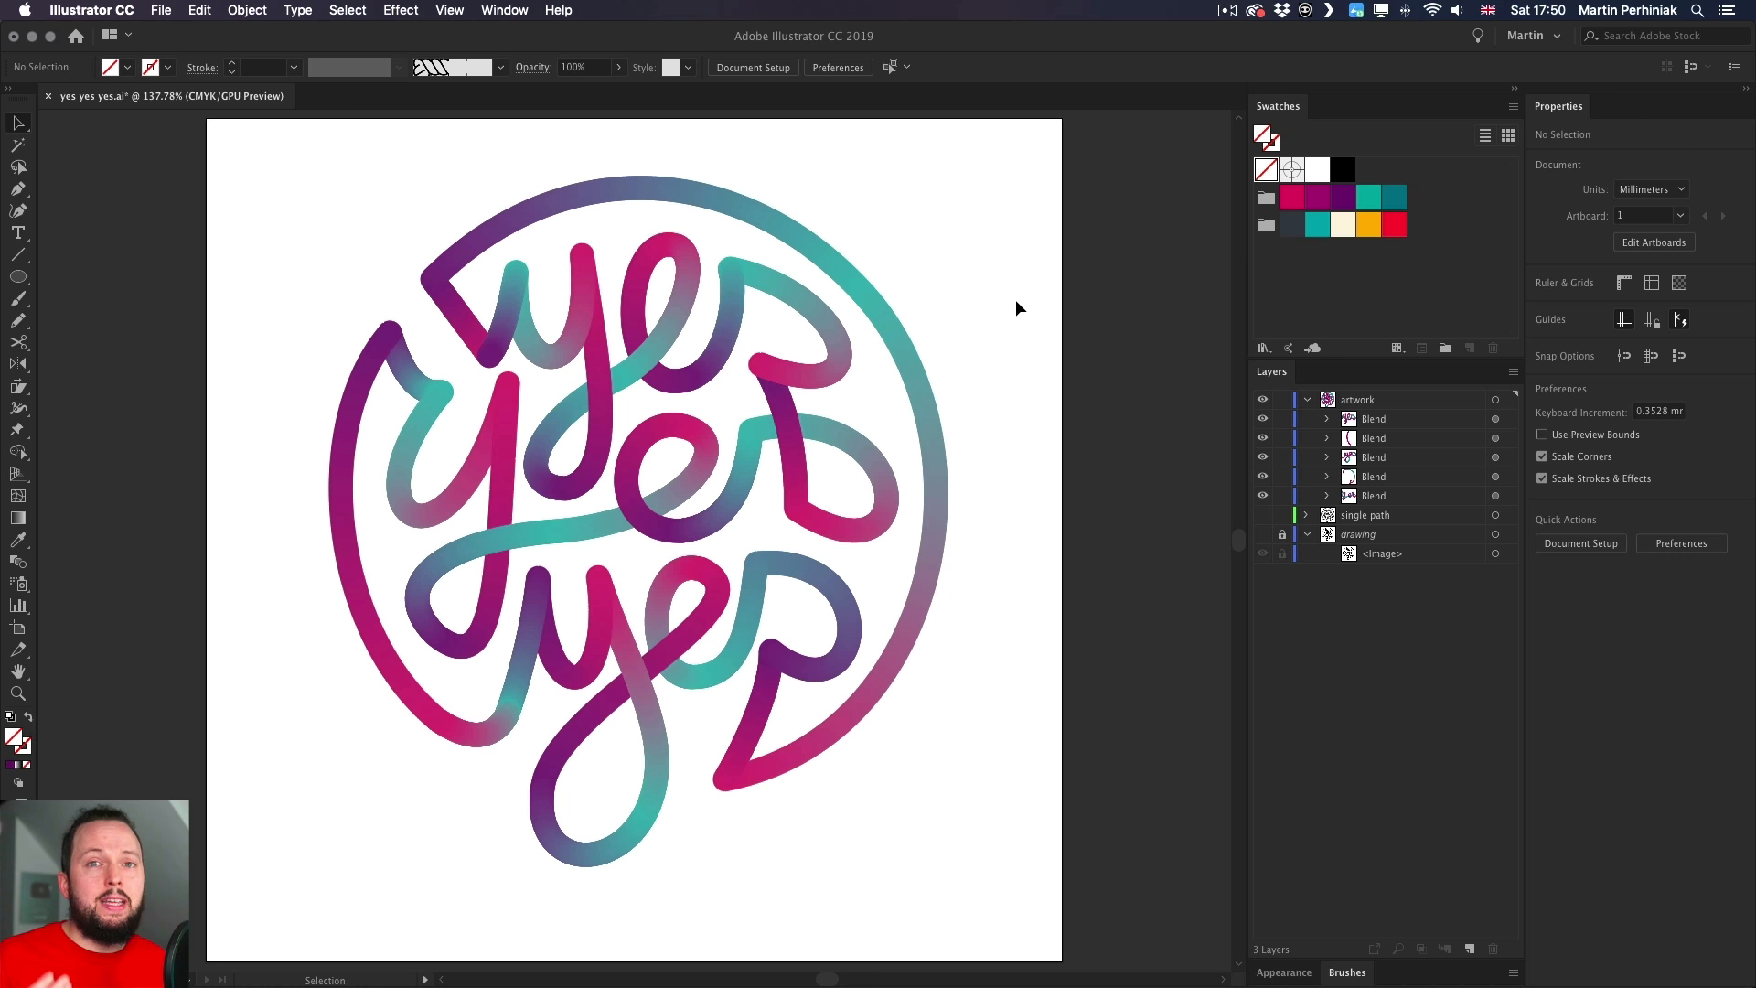
- Undo the spine reversal, reverse the top "yes" blend front to back instead, and deselect it
key("super+z")
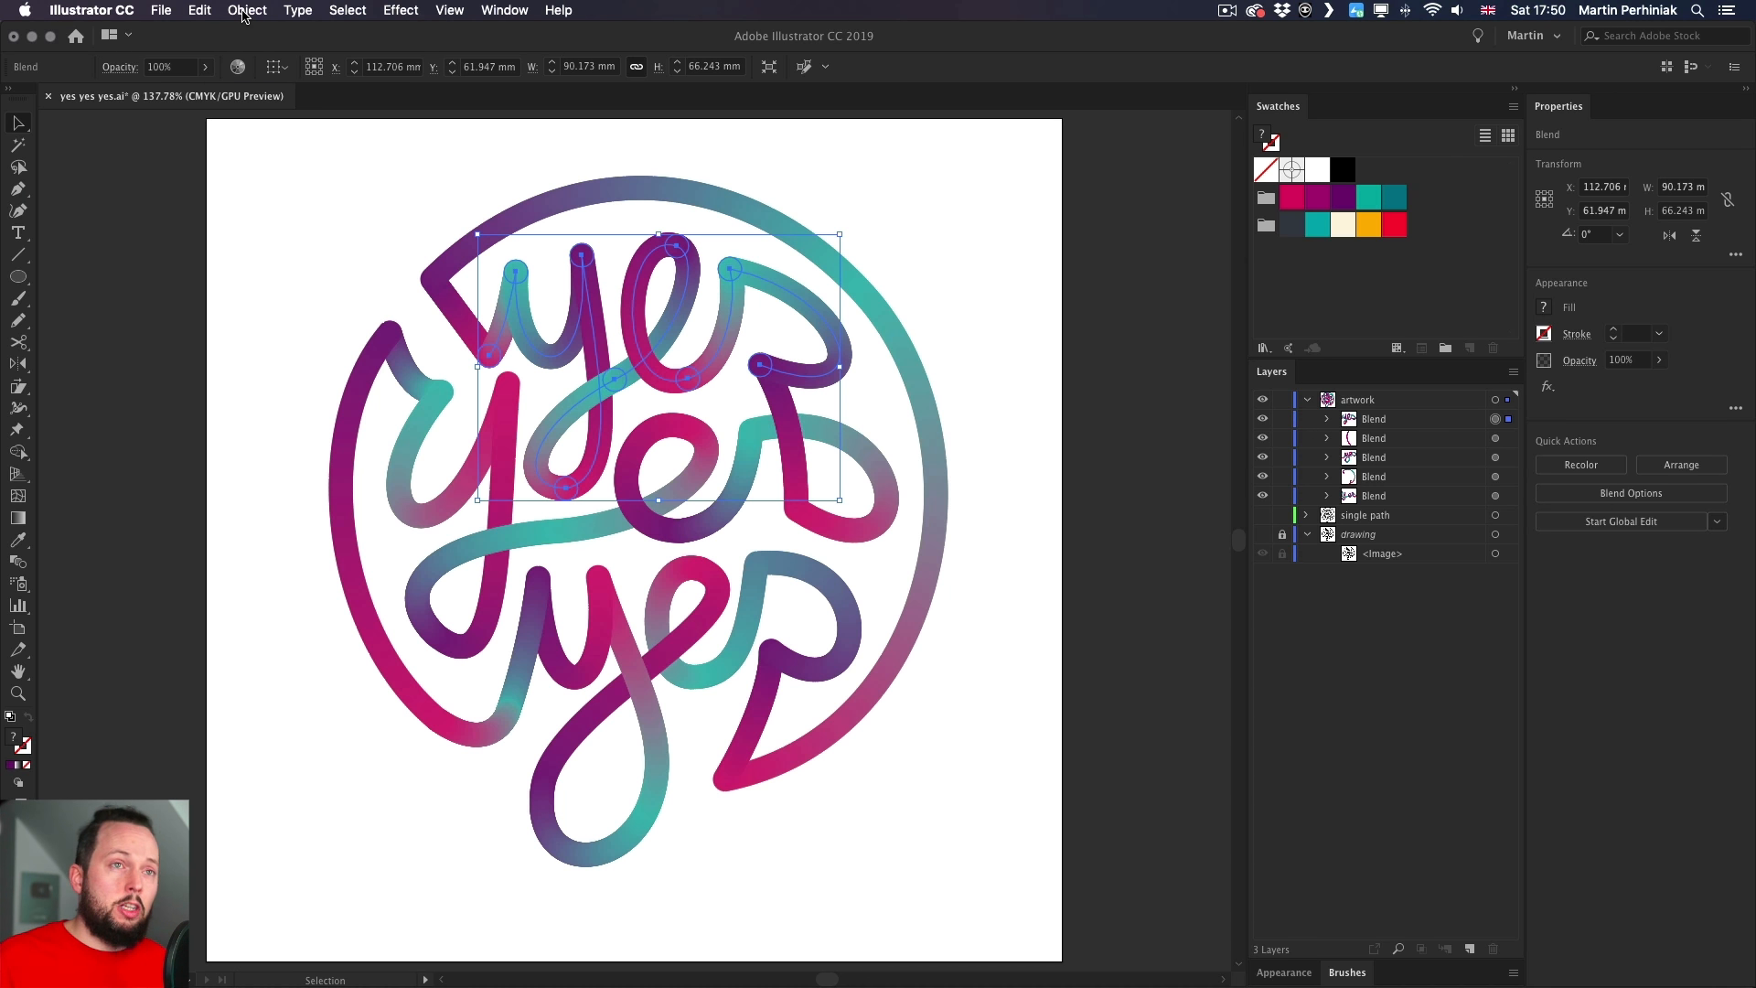
left_click(245, 11)
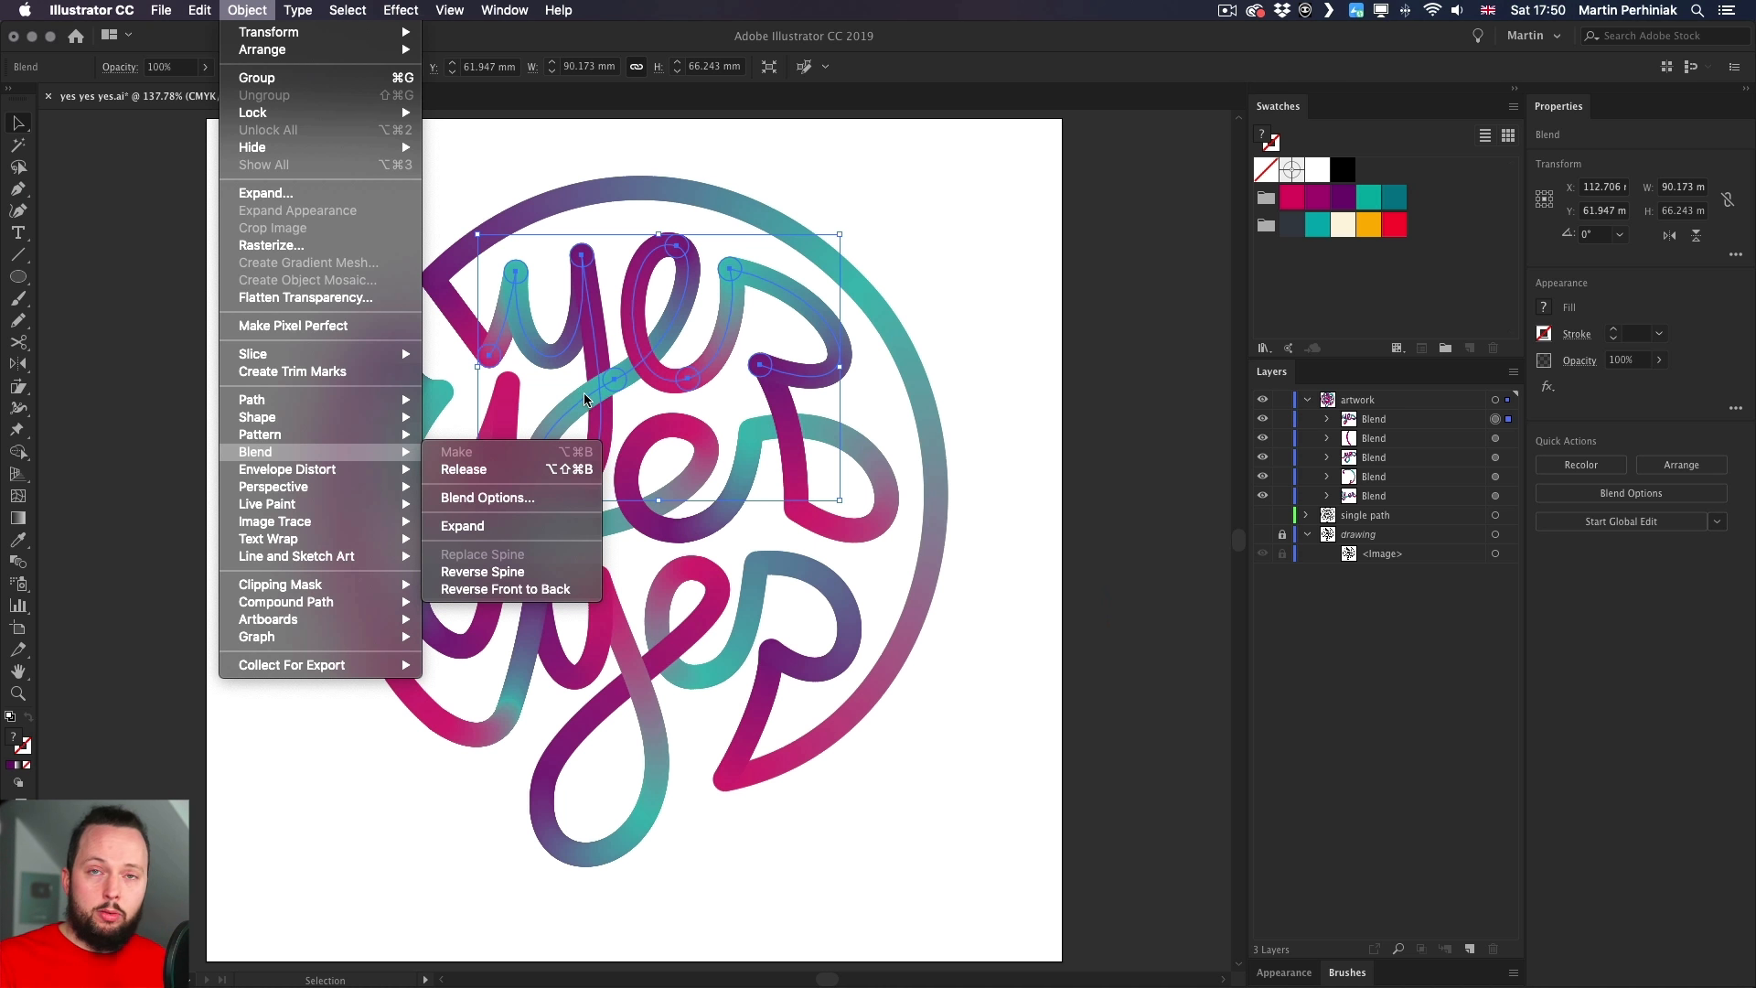
left_click(548, 590)
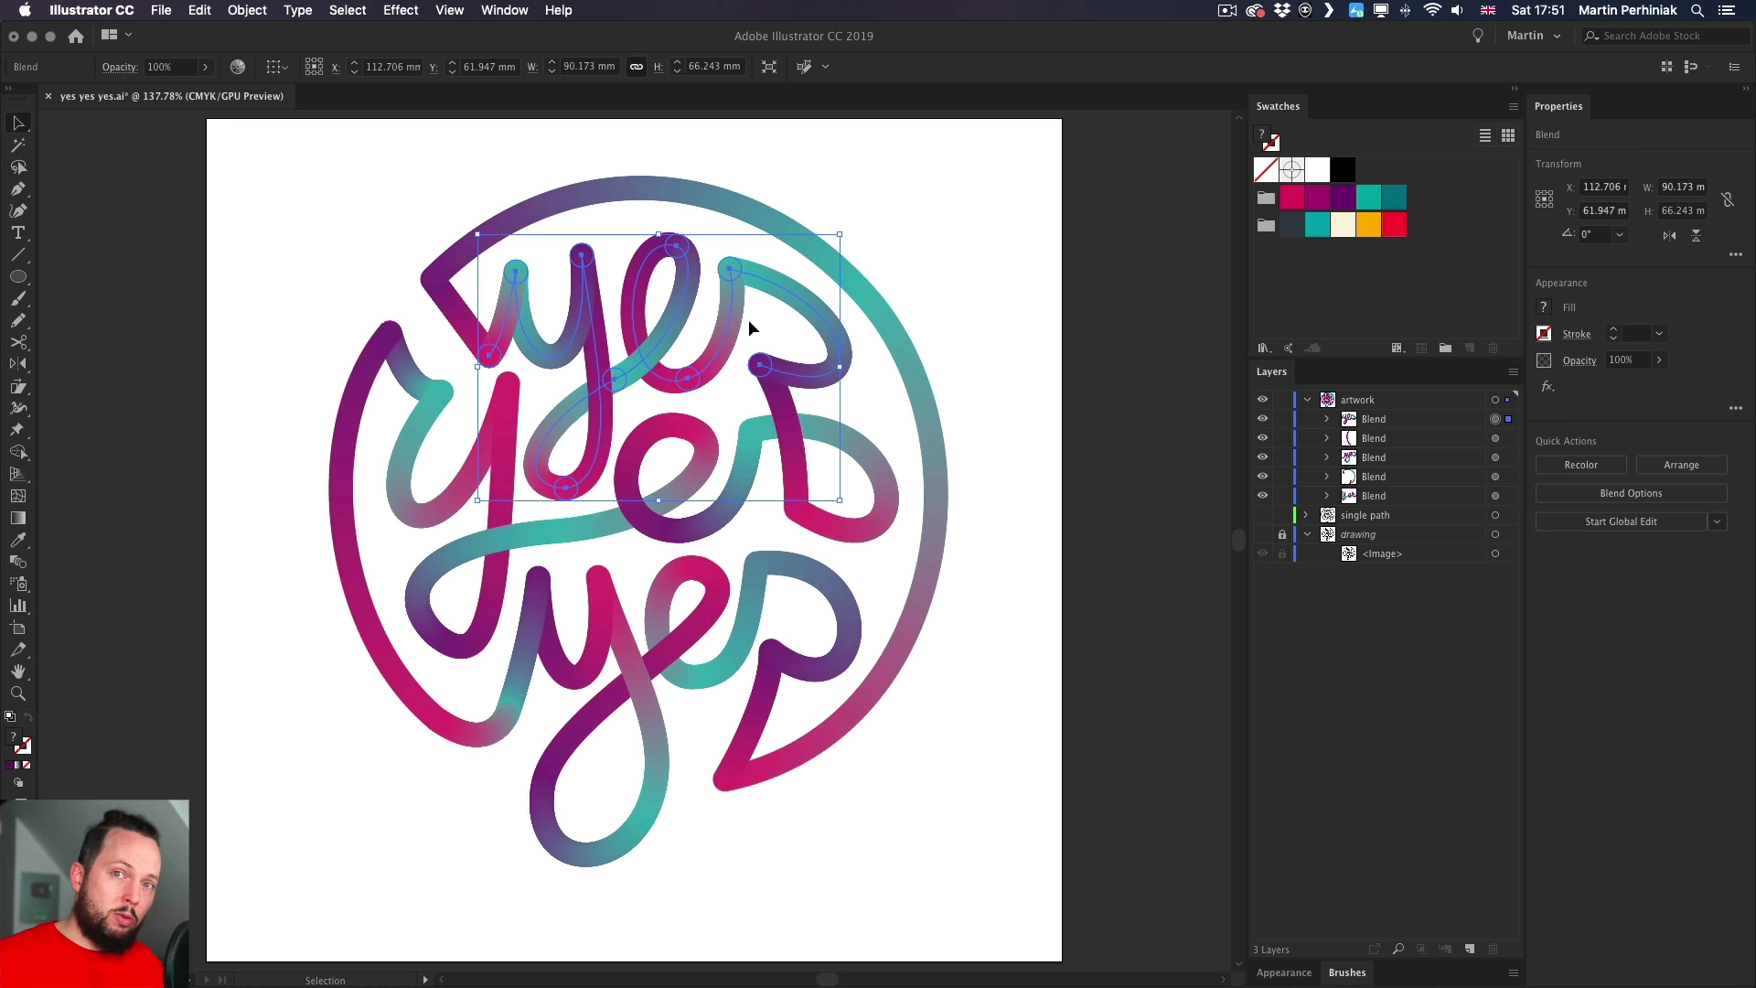
left_click(900, 261)
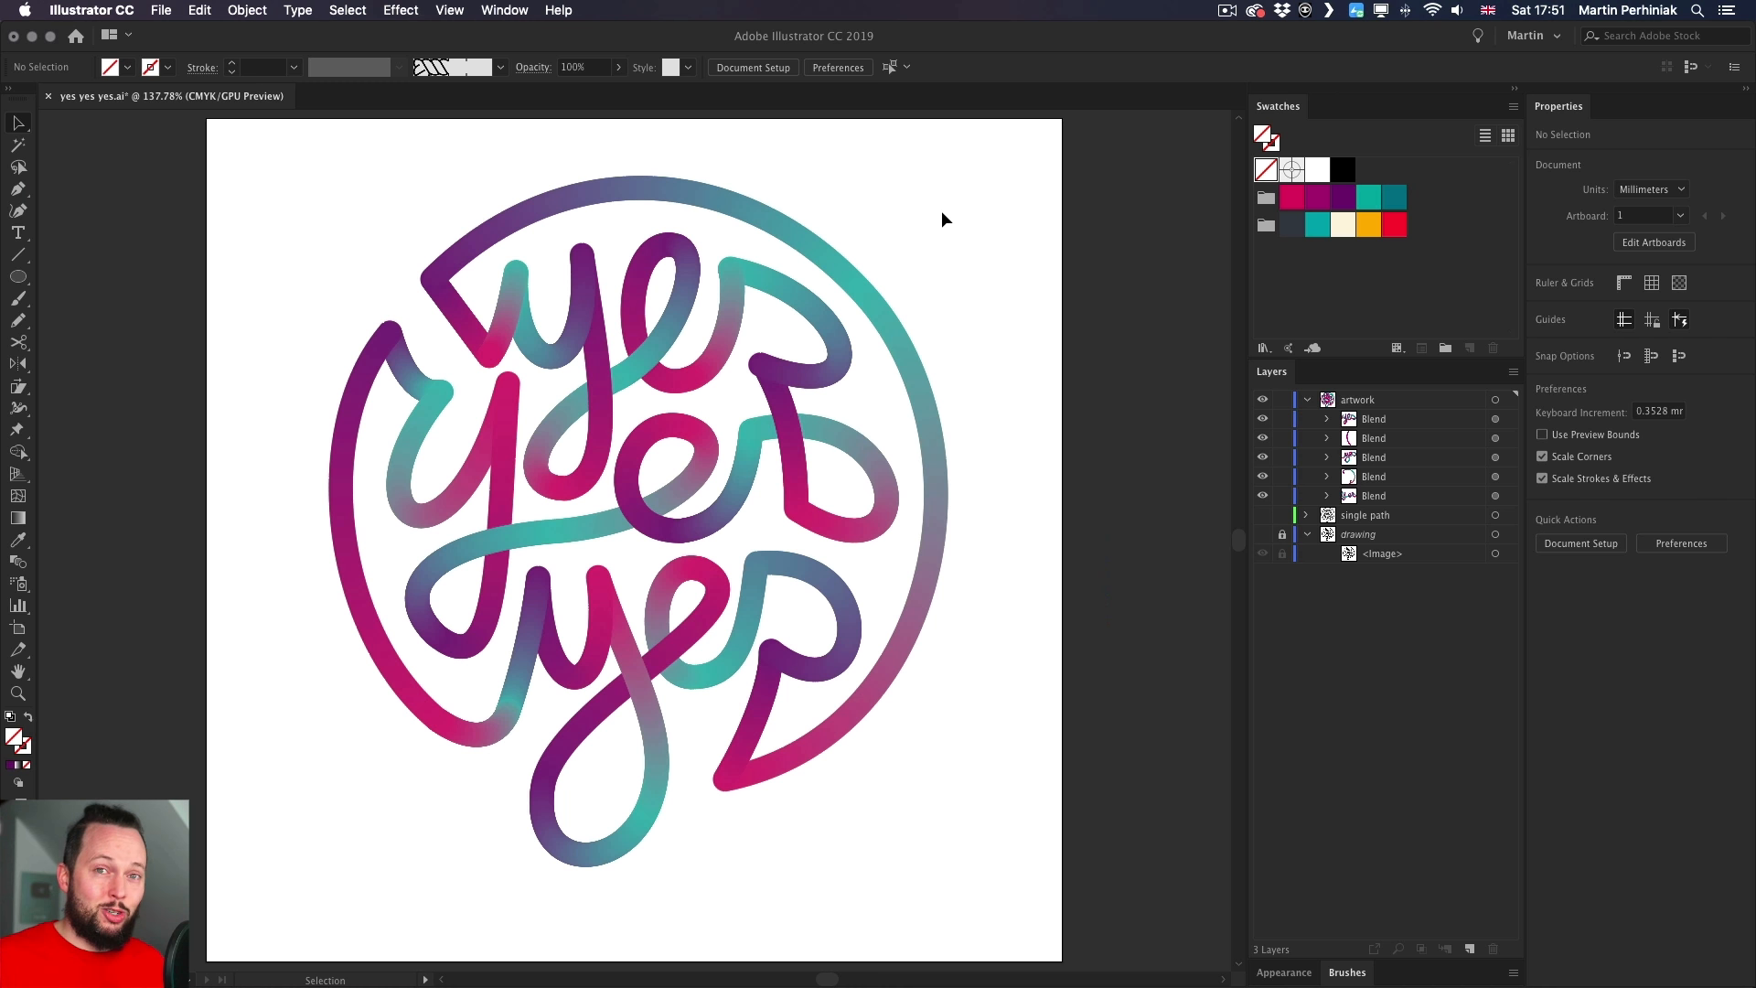
- Lock the spine path inside each of the five blends in the artwork layer
left_click(1328, 418)
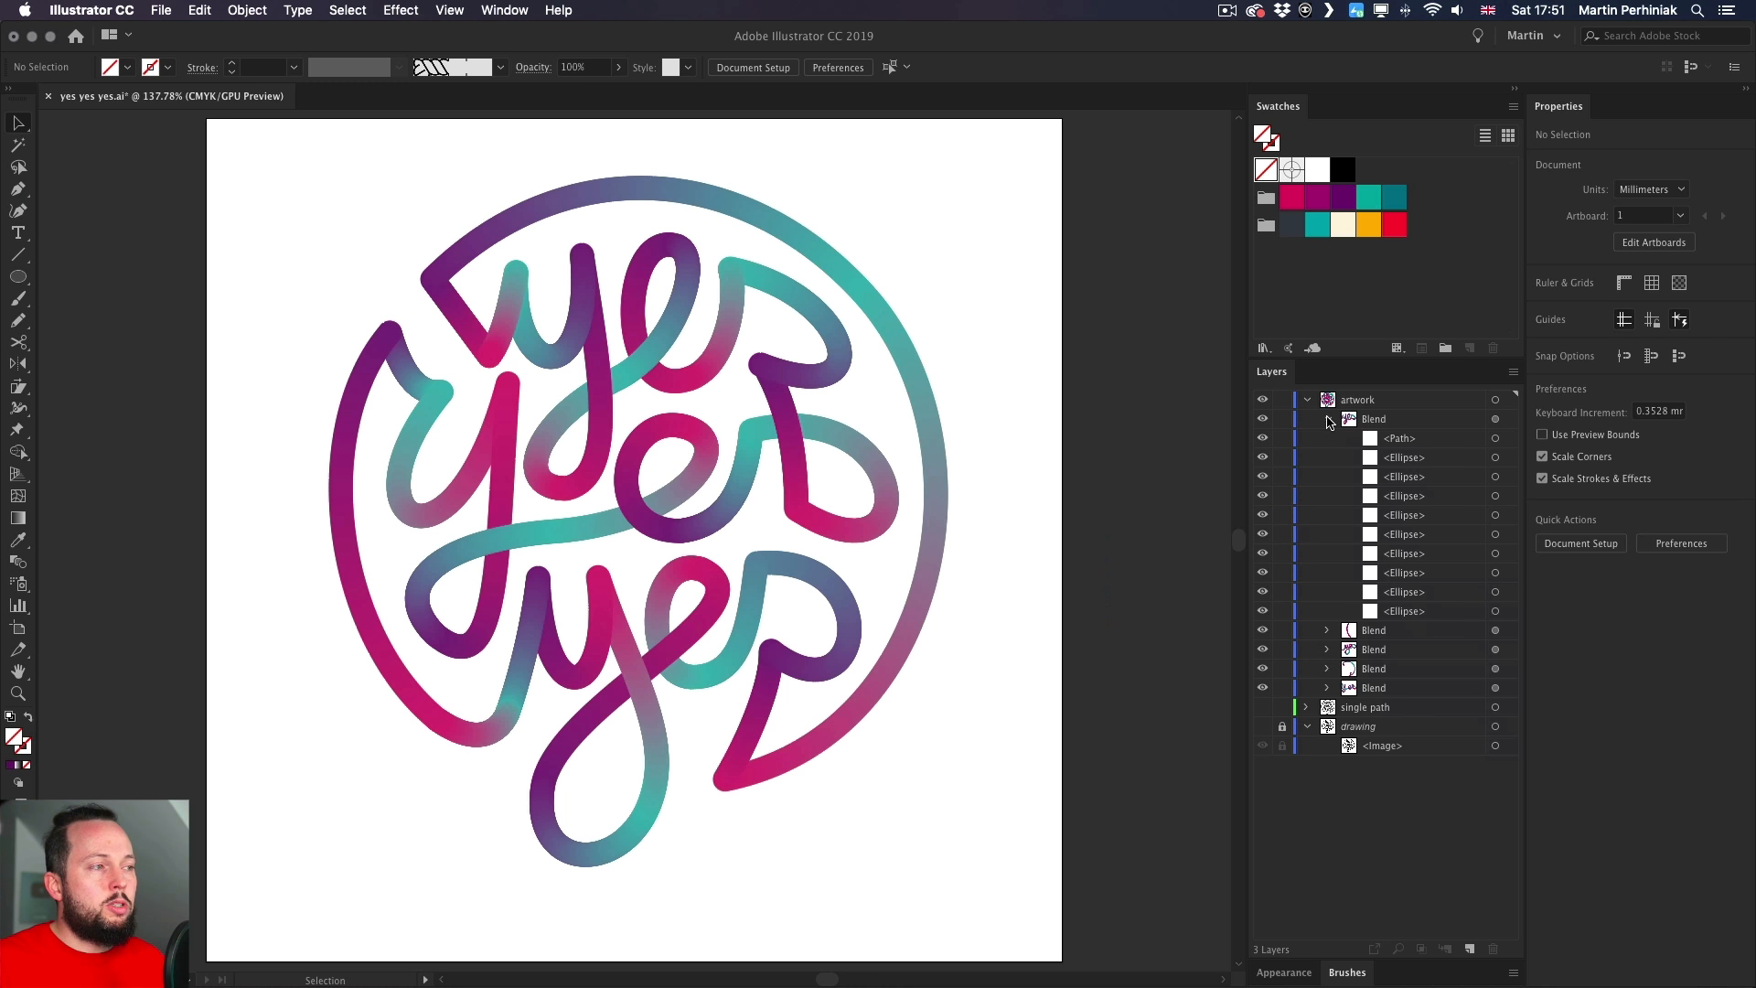
left_click(1282, 439)
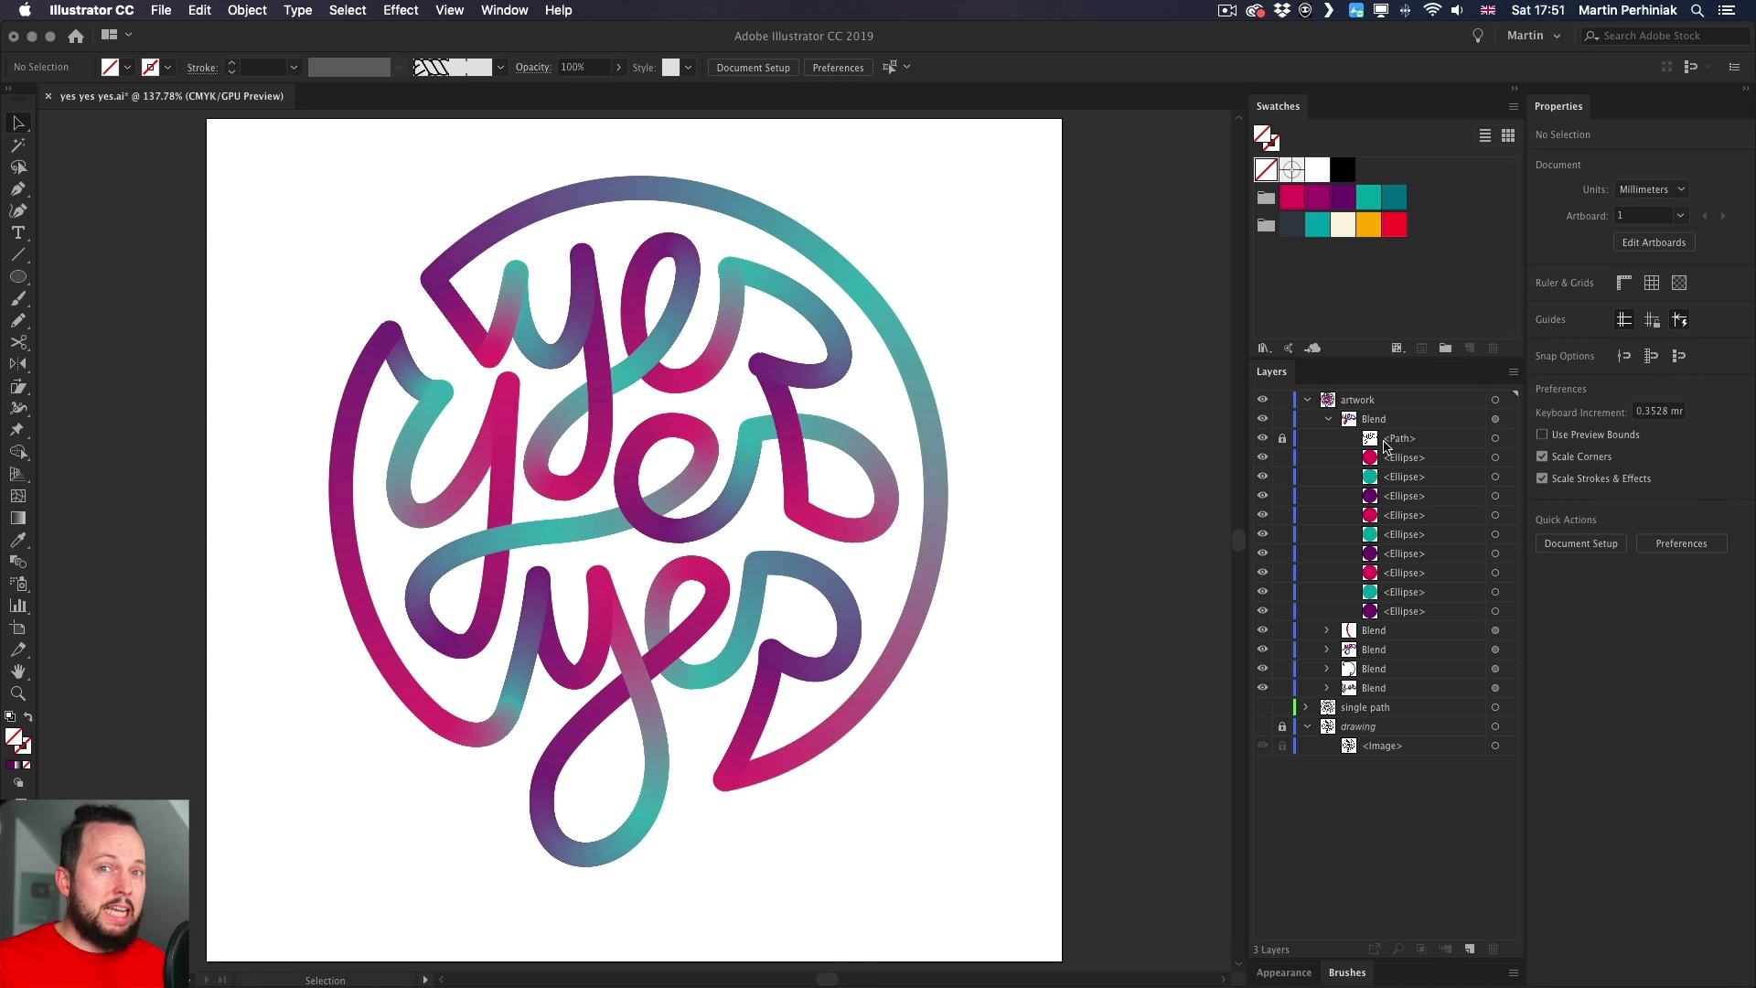
left_click(1329, 419)
left_click(1329, 439)
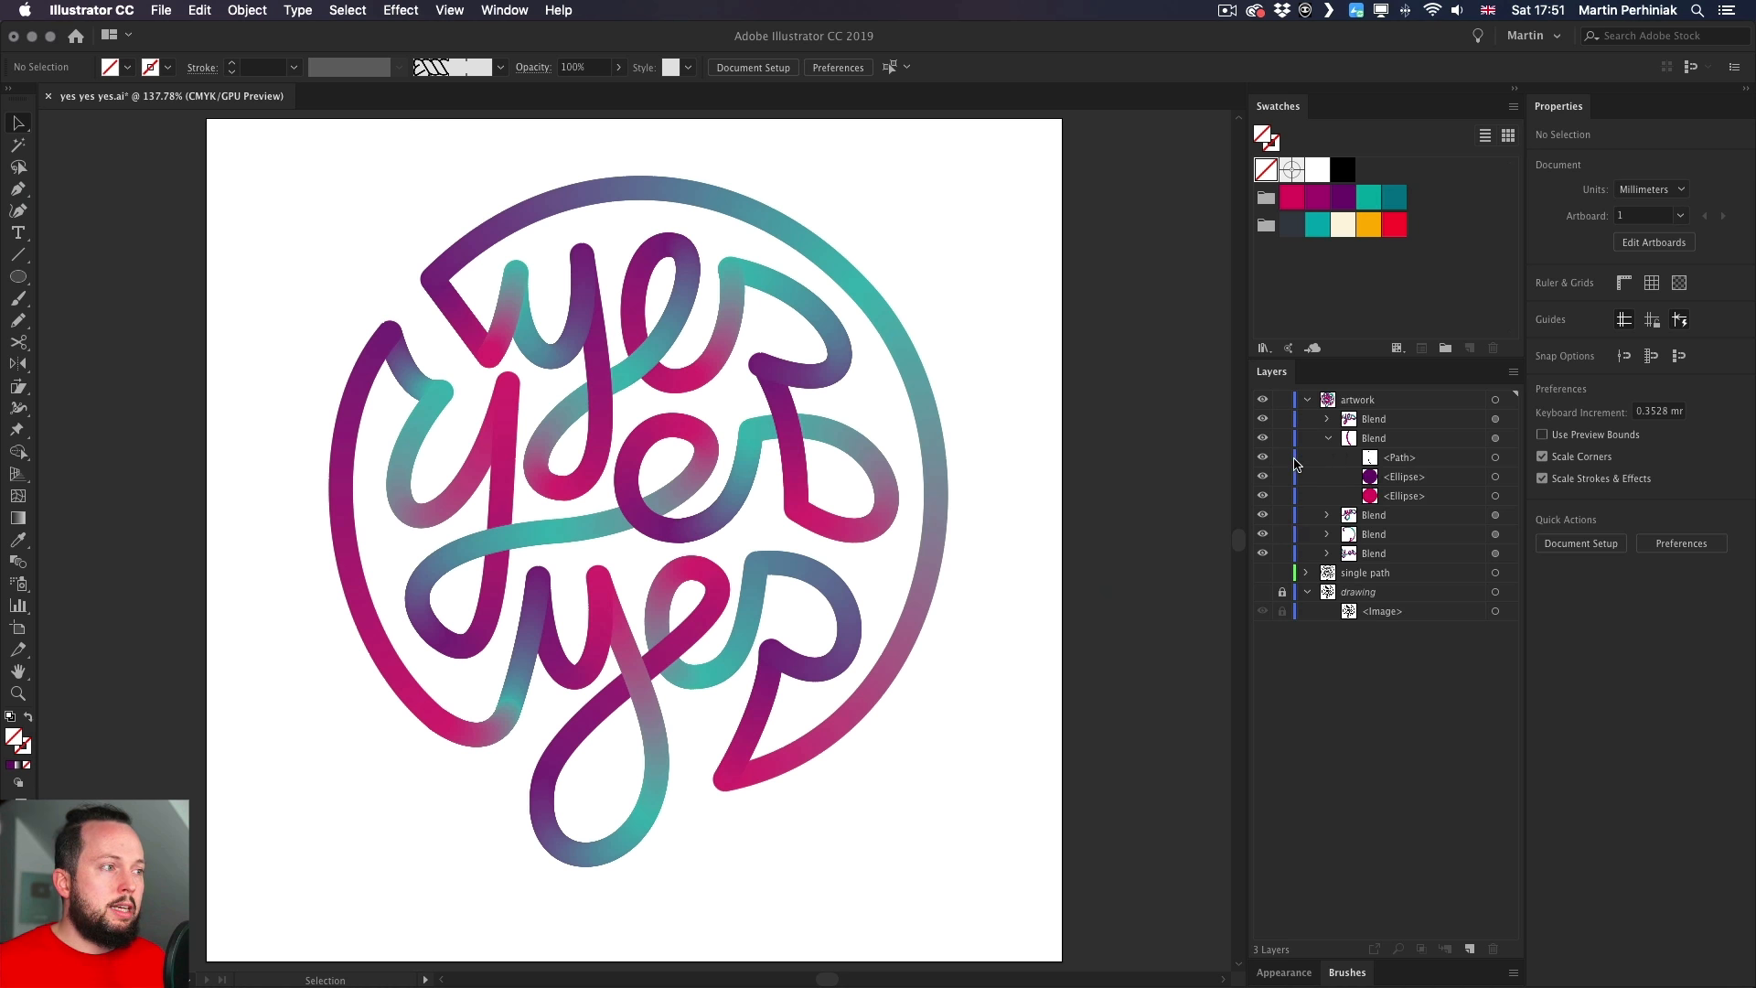
left_click(1329, 438)
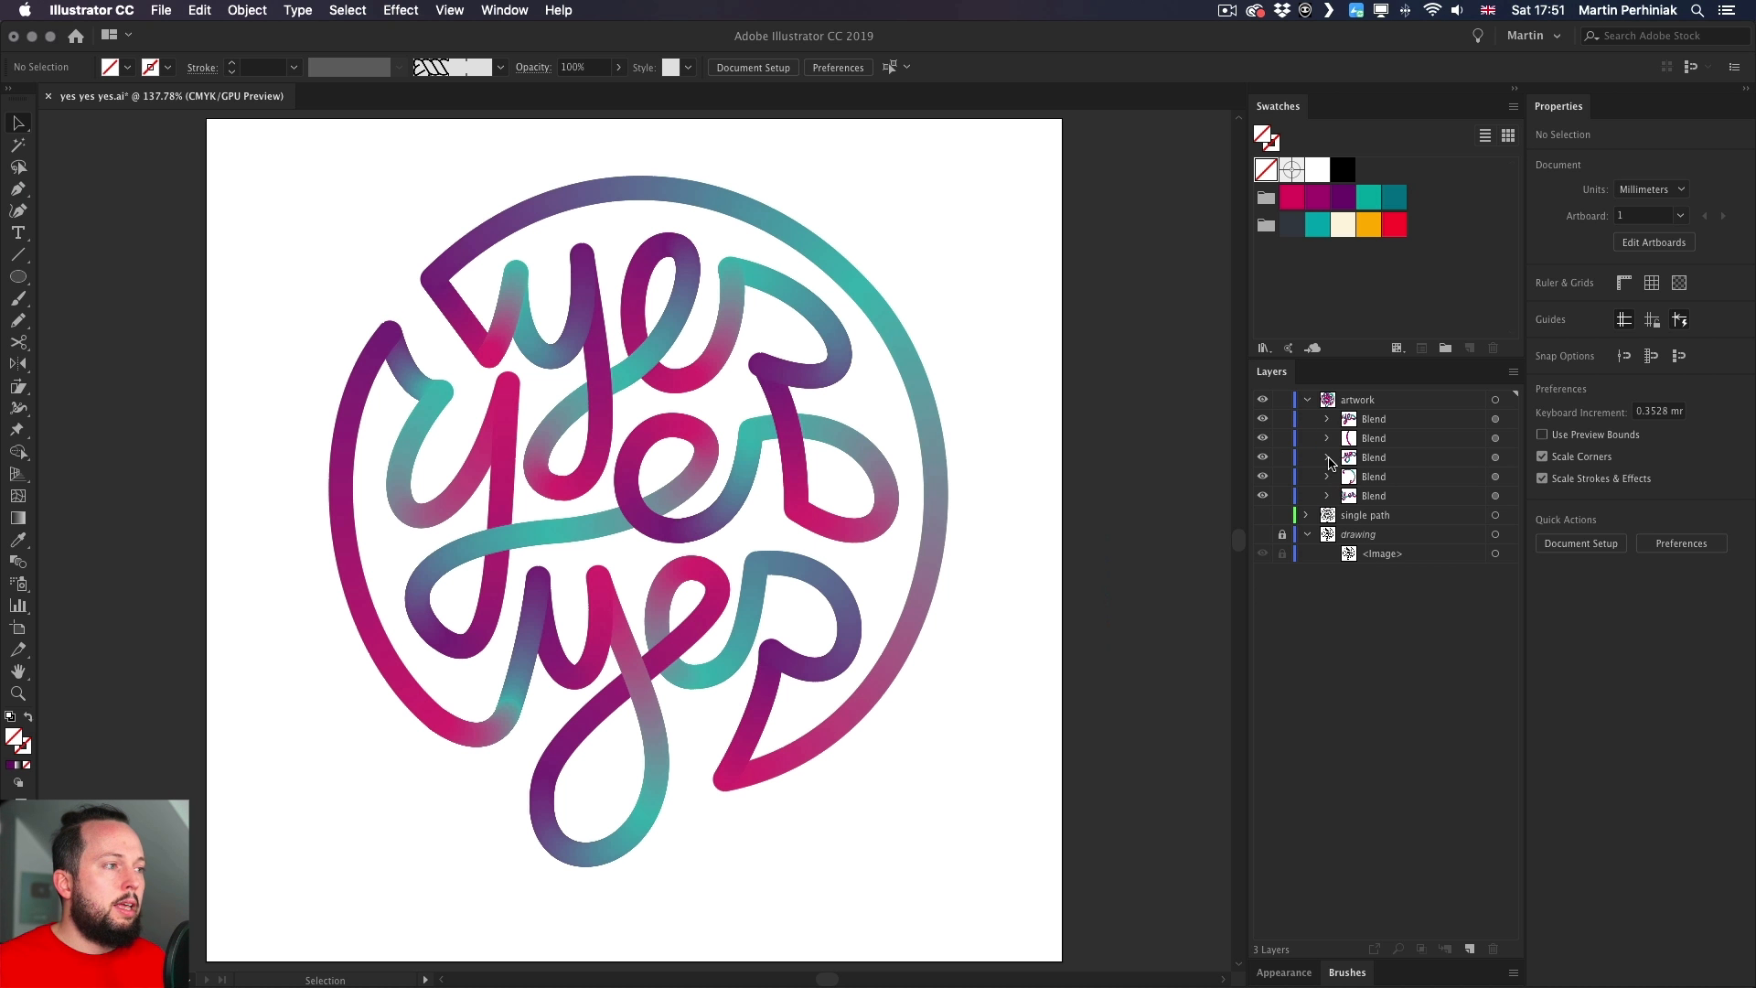
left_click(1329, 458)
left_click(1285, 476)
left_click(1329, 457)
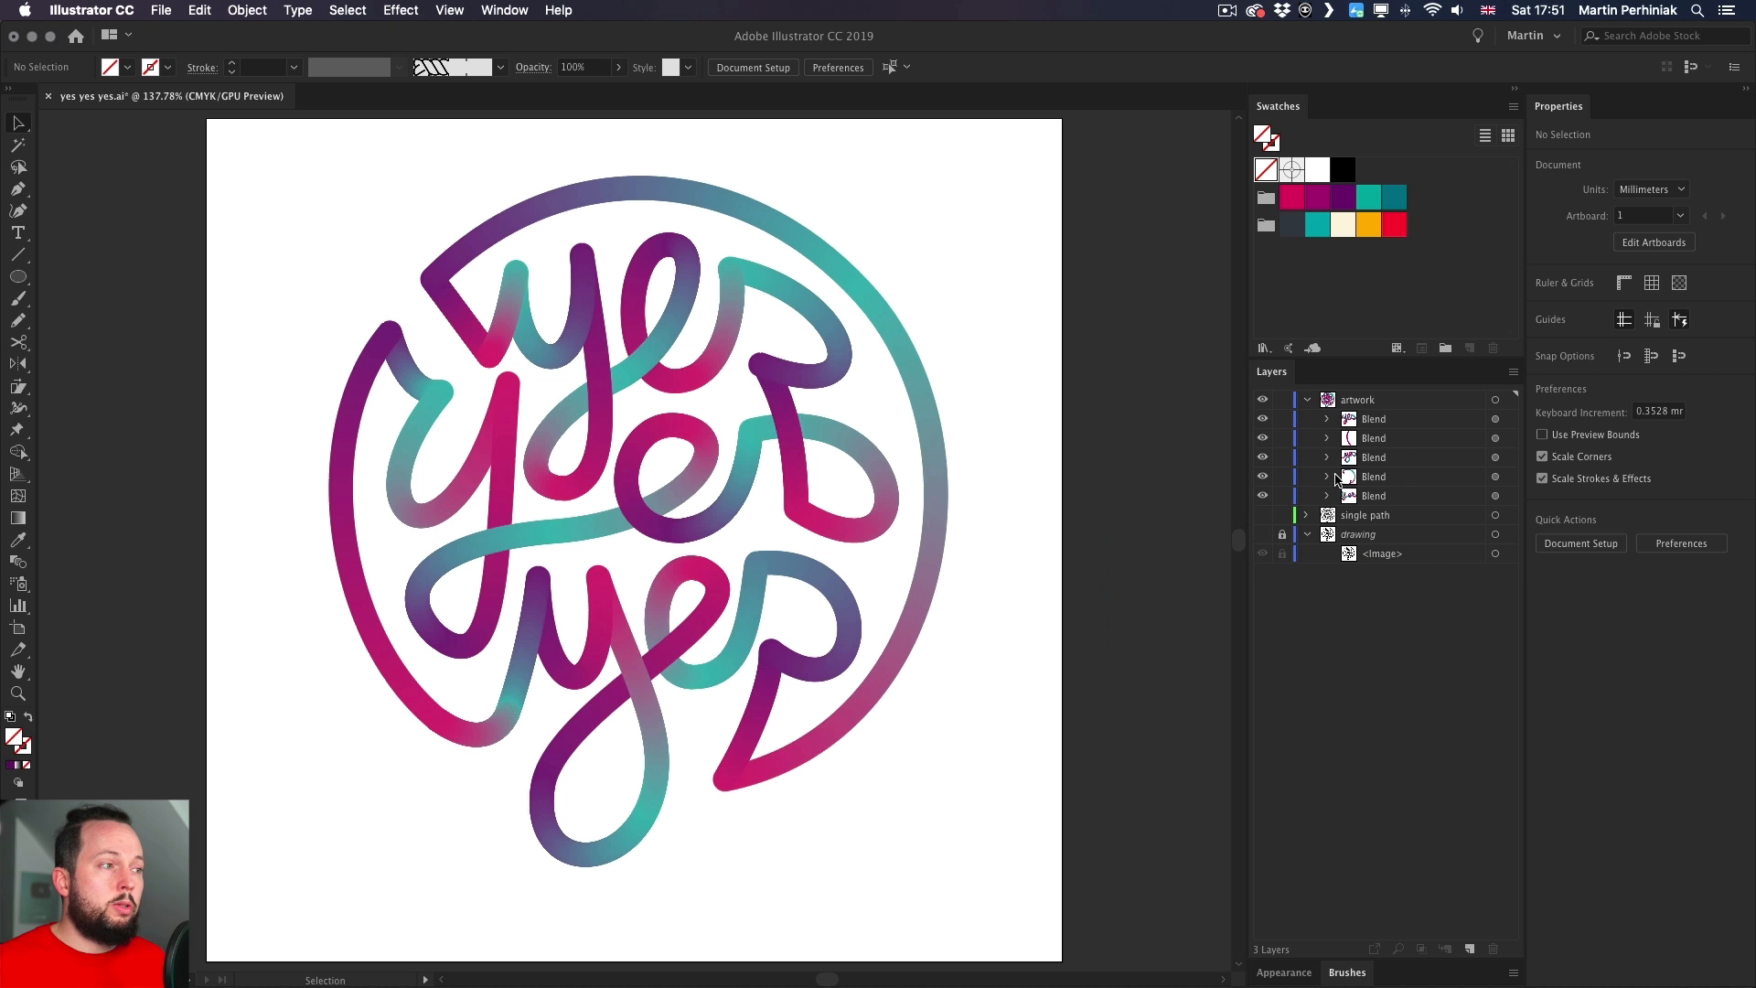
left_click(1328, 476)
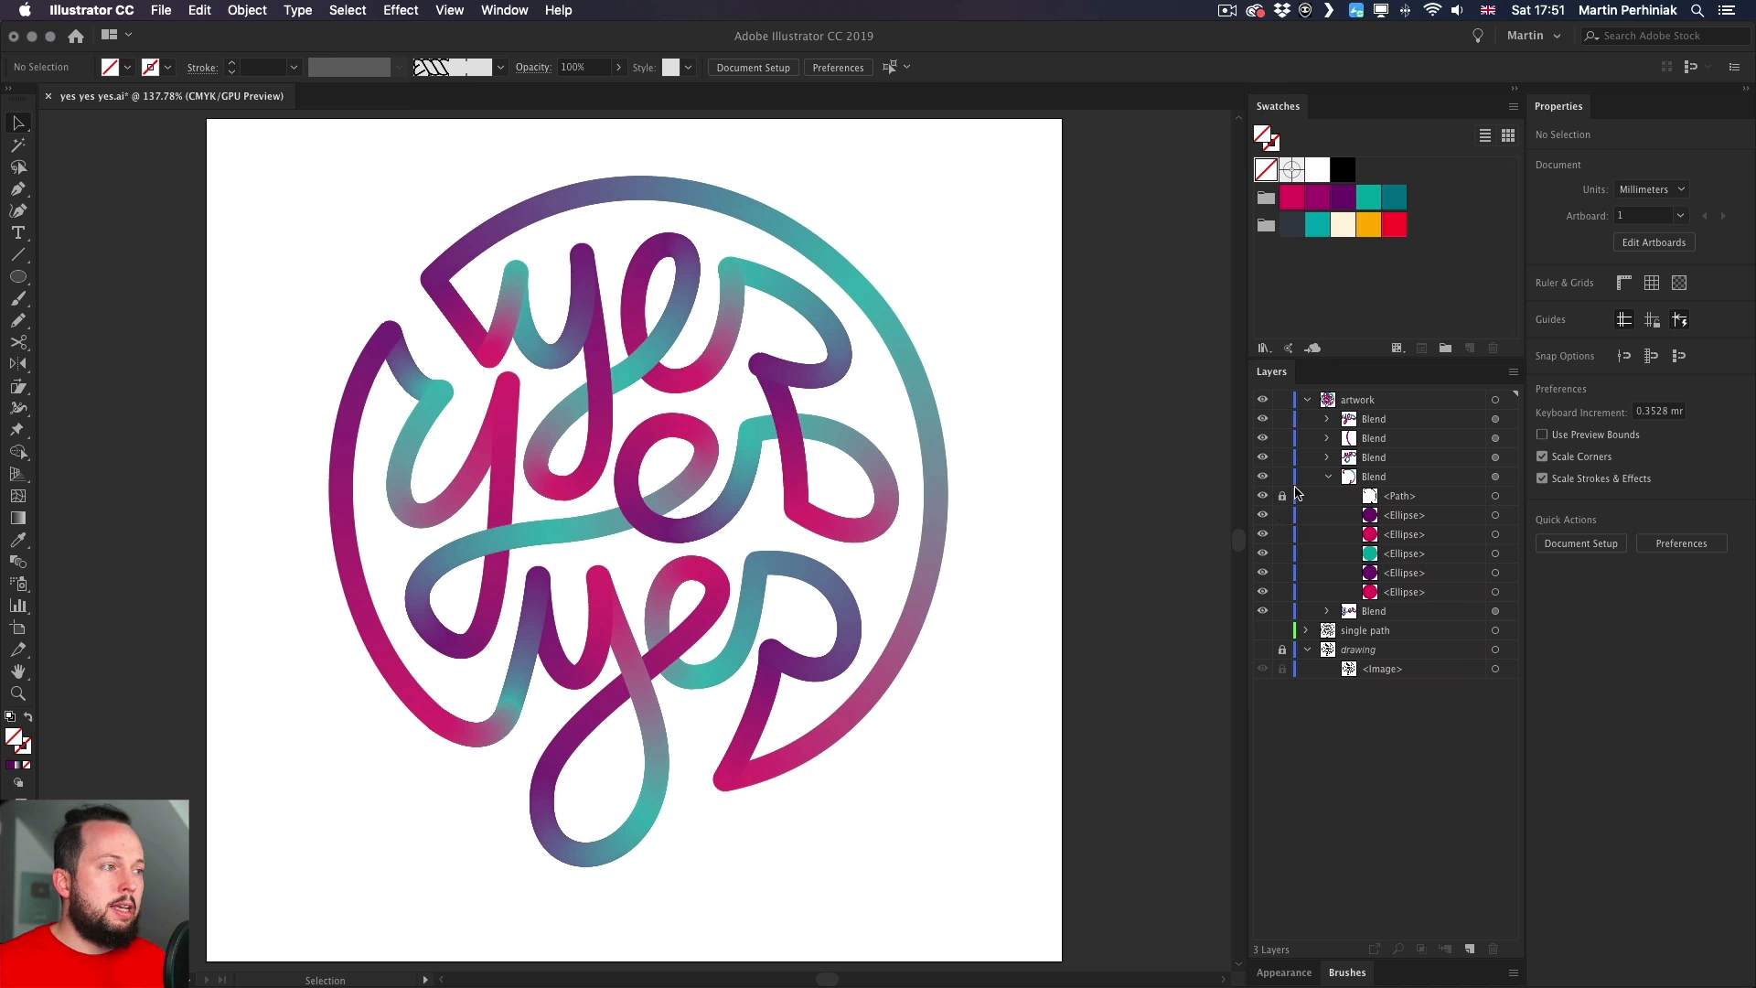
left_click(1328, 476)
left_click(1327, 495)
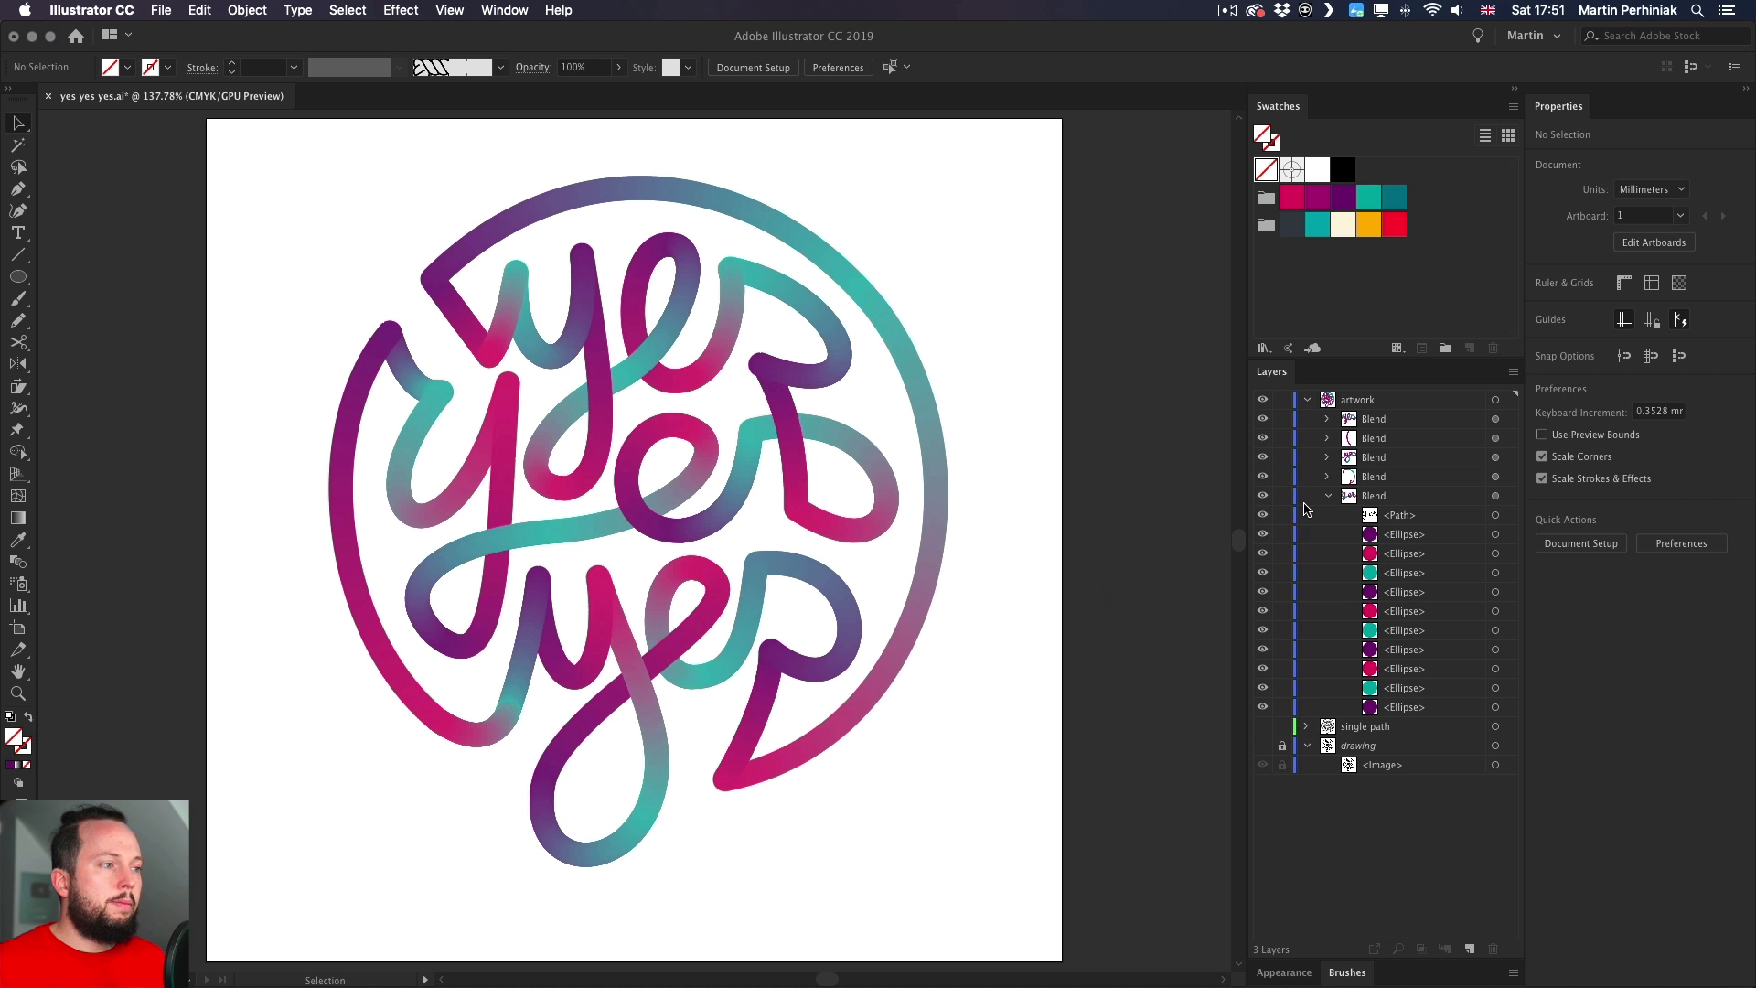
left_click(1328, 496)
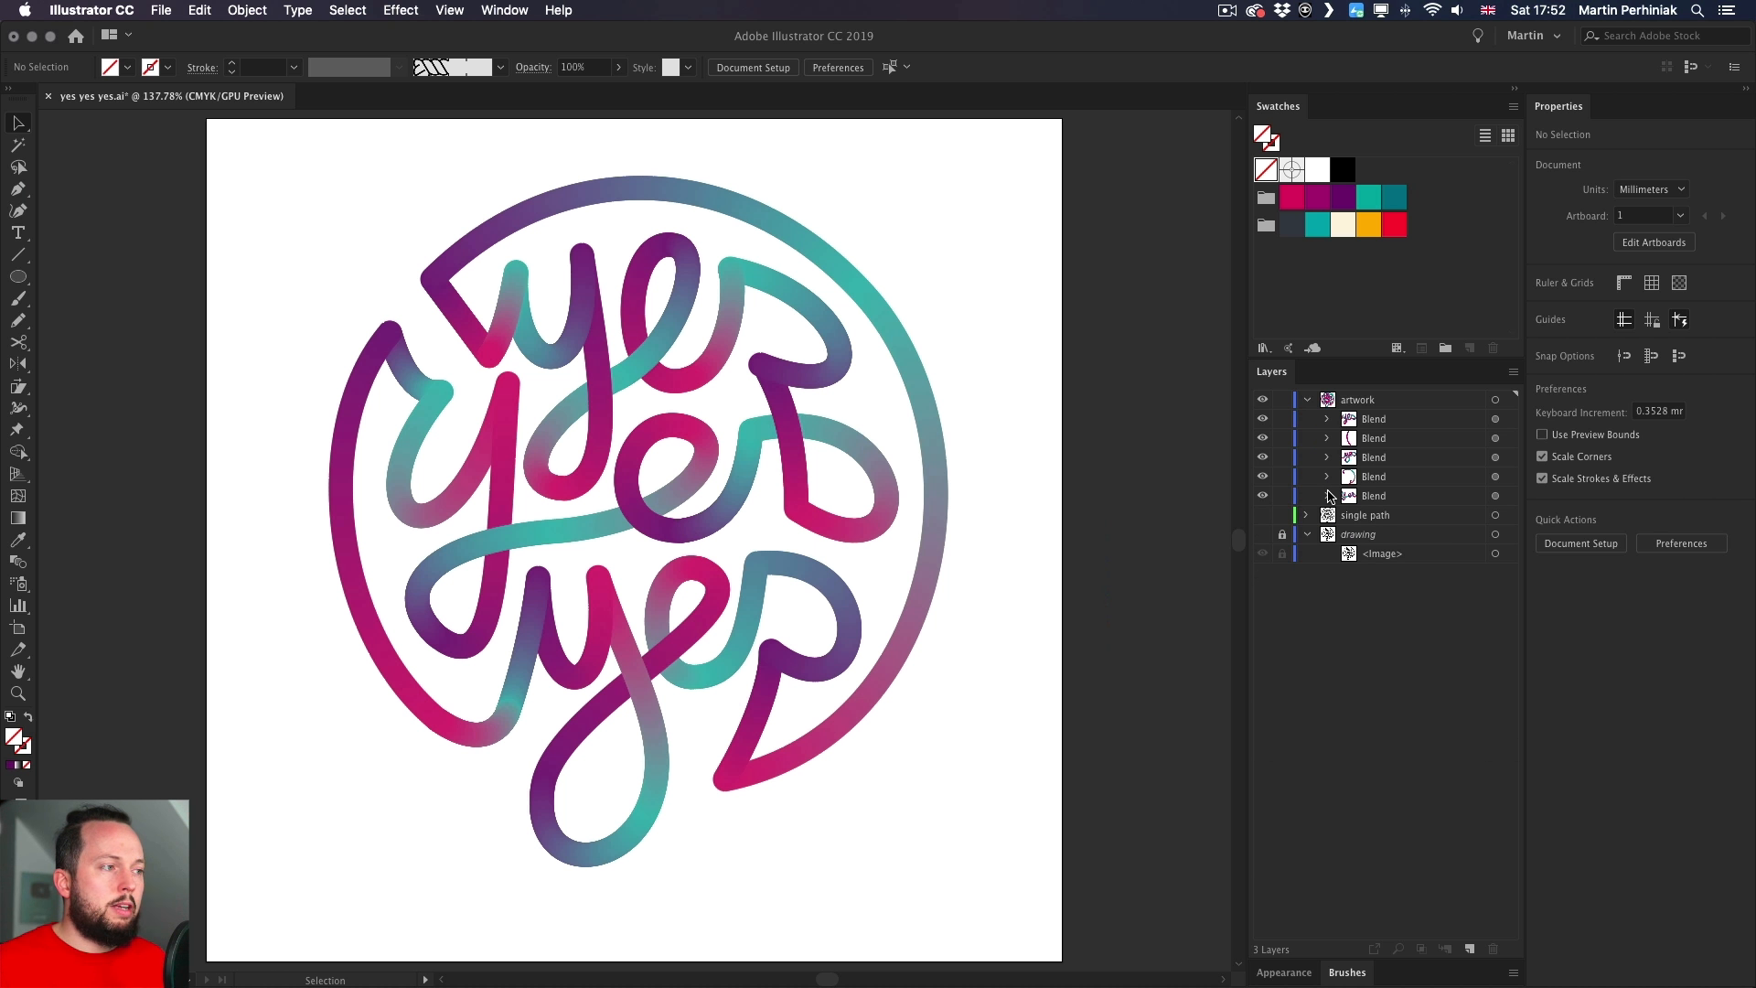
key("super+a")
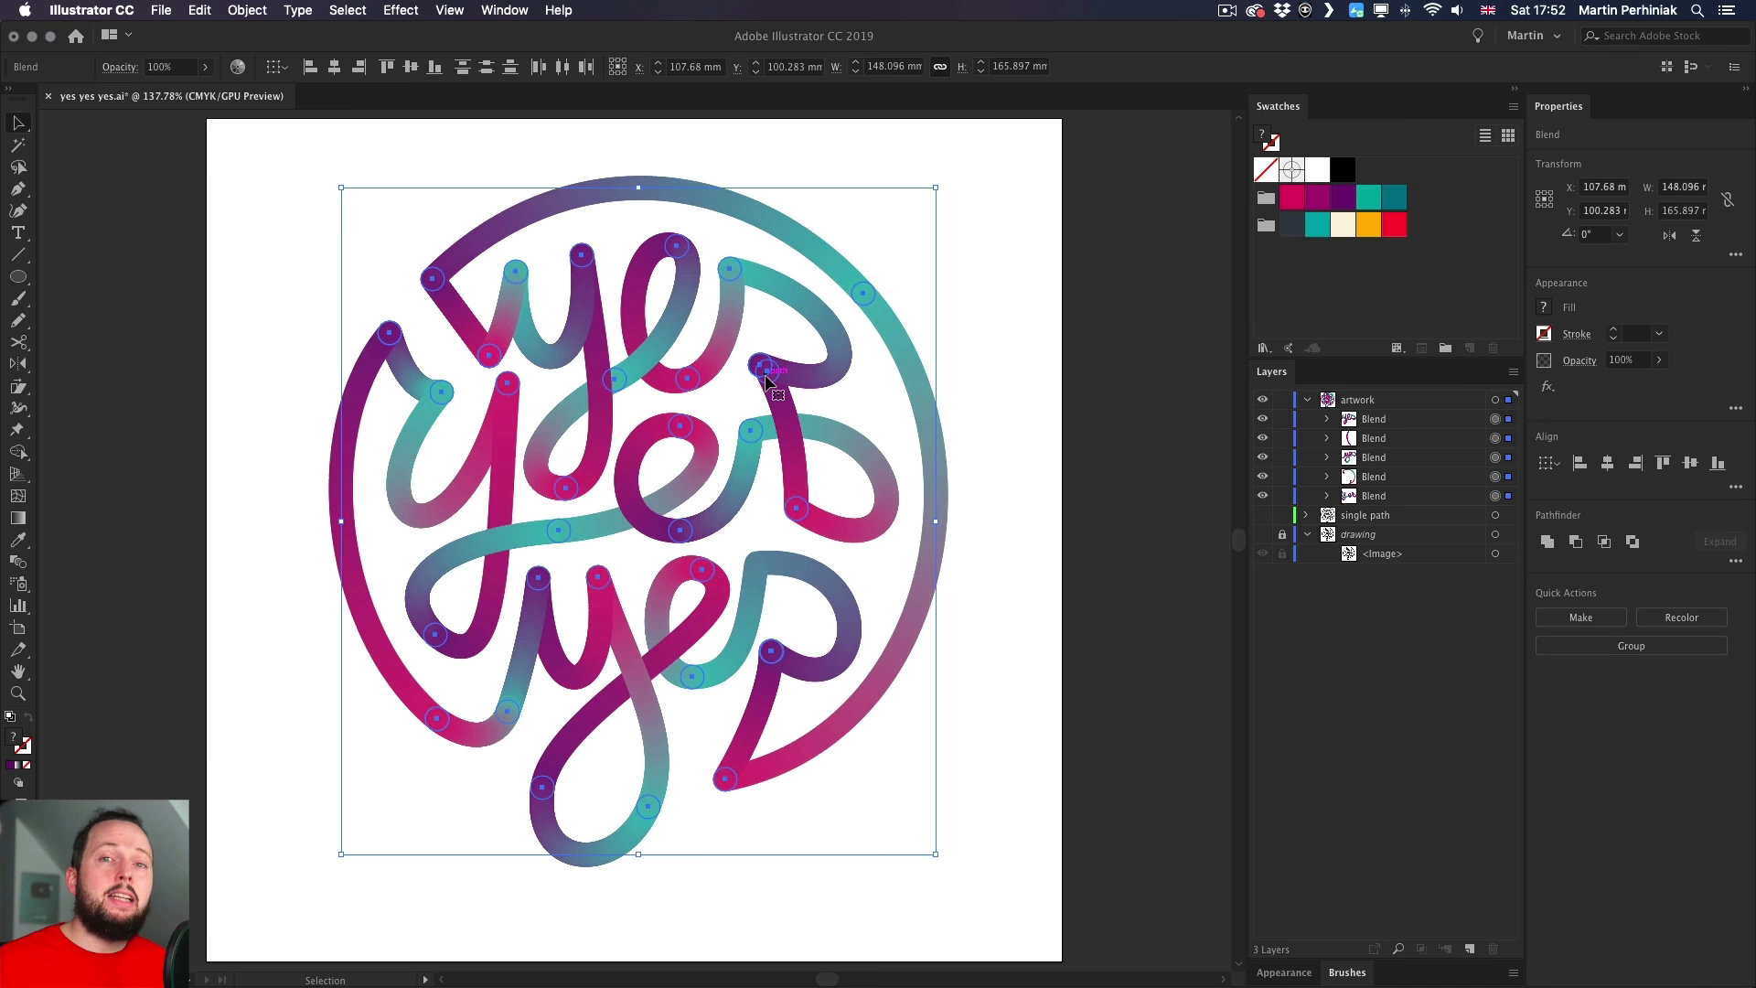
left_click(990, 302)
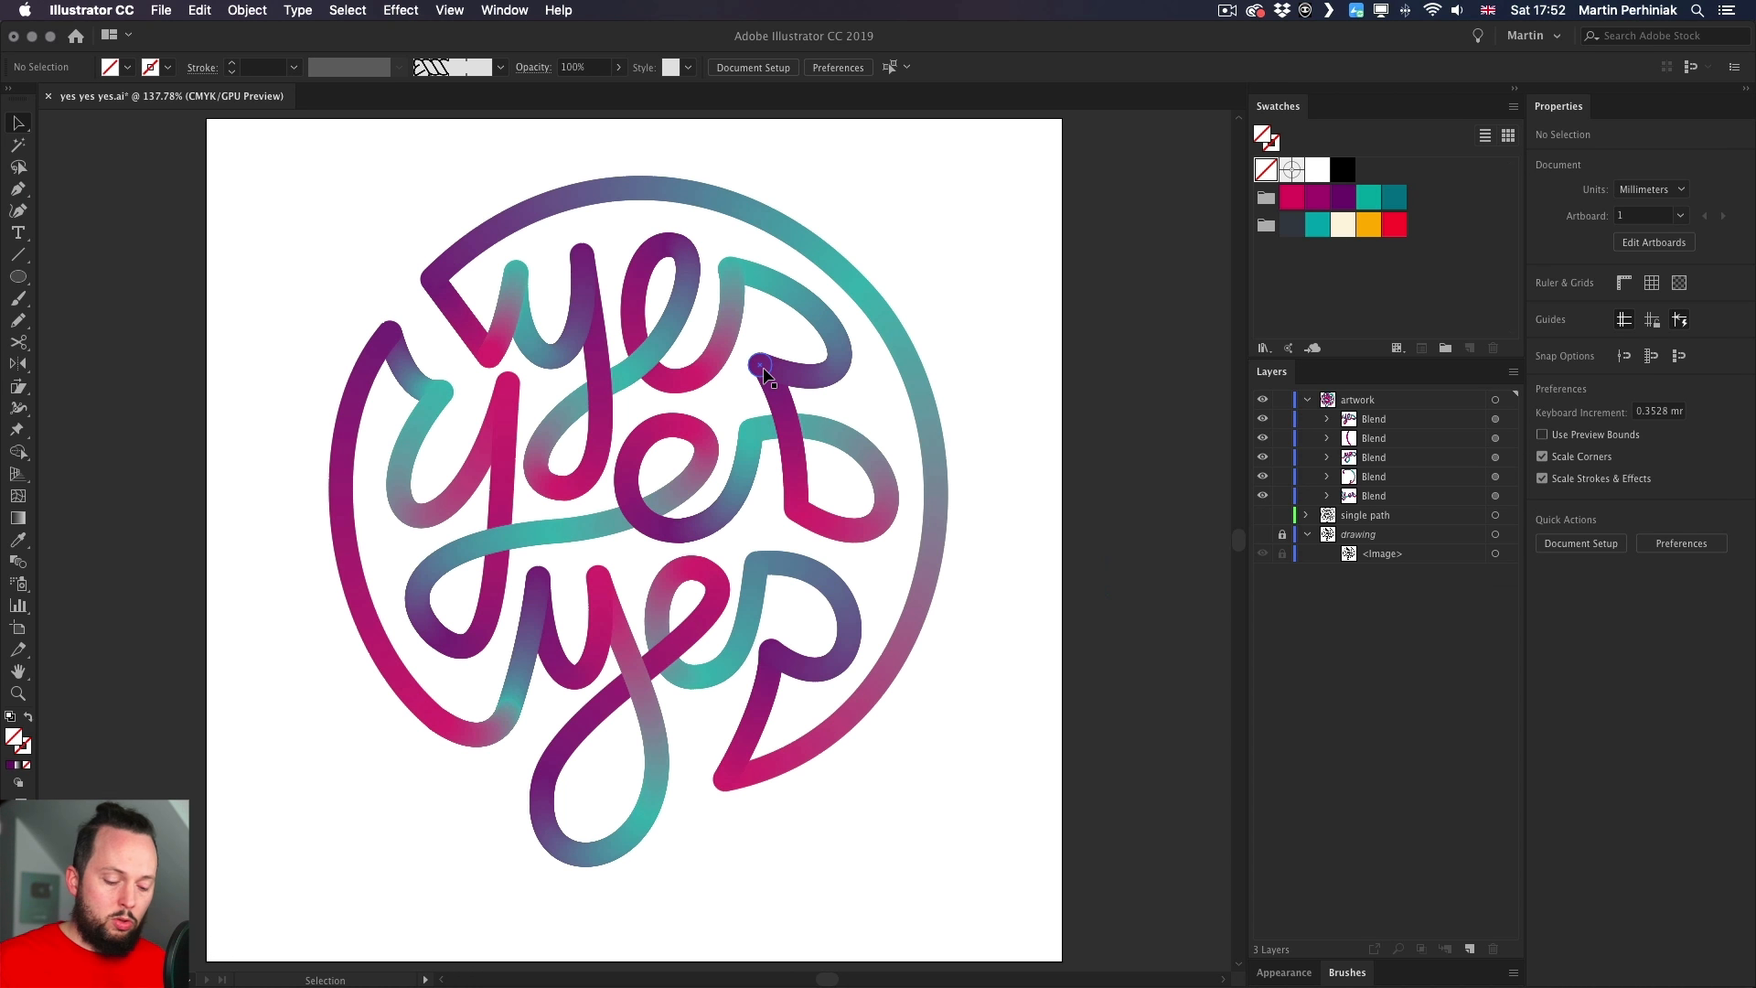
- Move the overlapping purple circles joining the top "s" and the middle "s" slightly upwards with Direct Selection
key("a")
left_click_drag(762, 370, 769, 376)
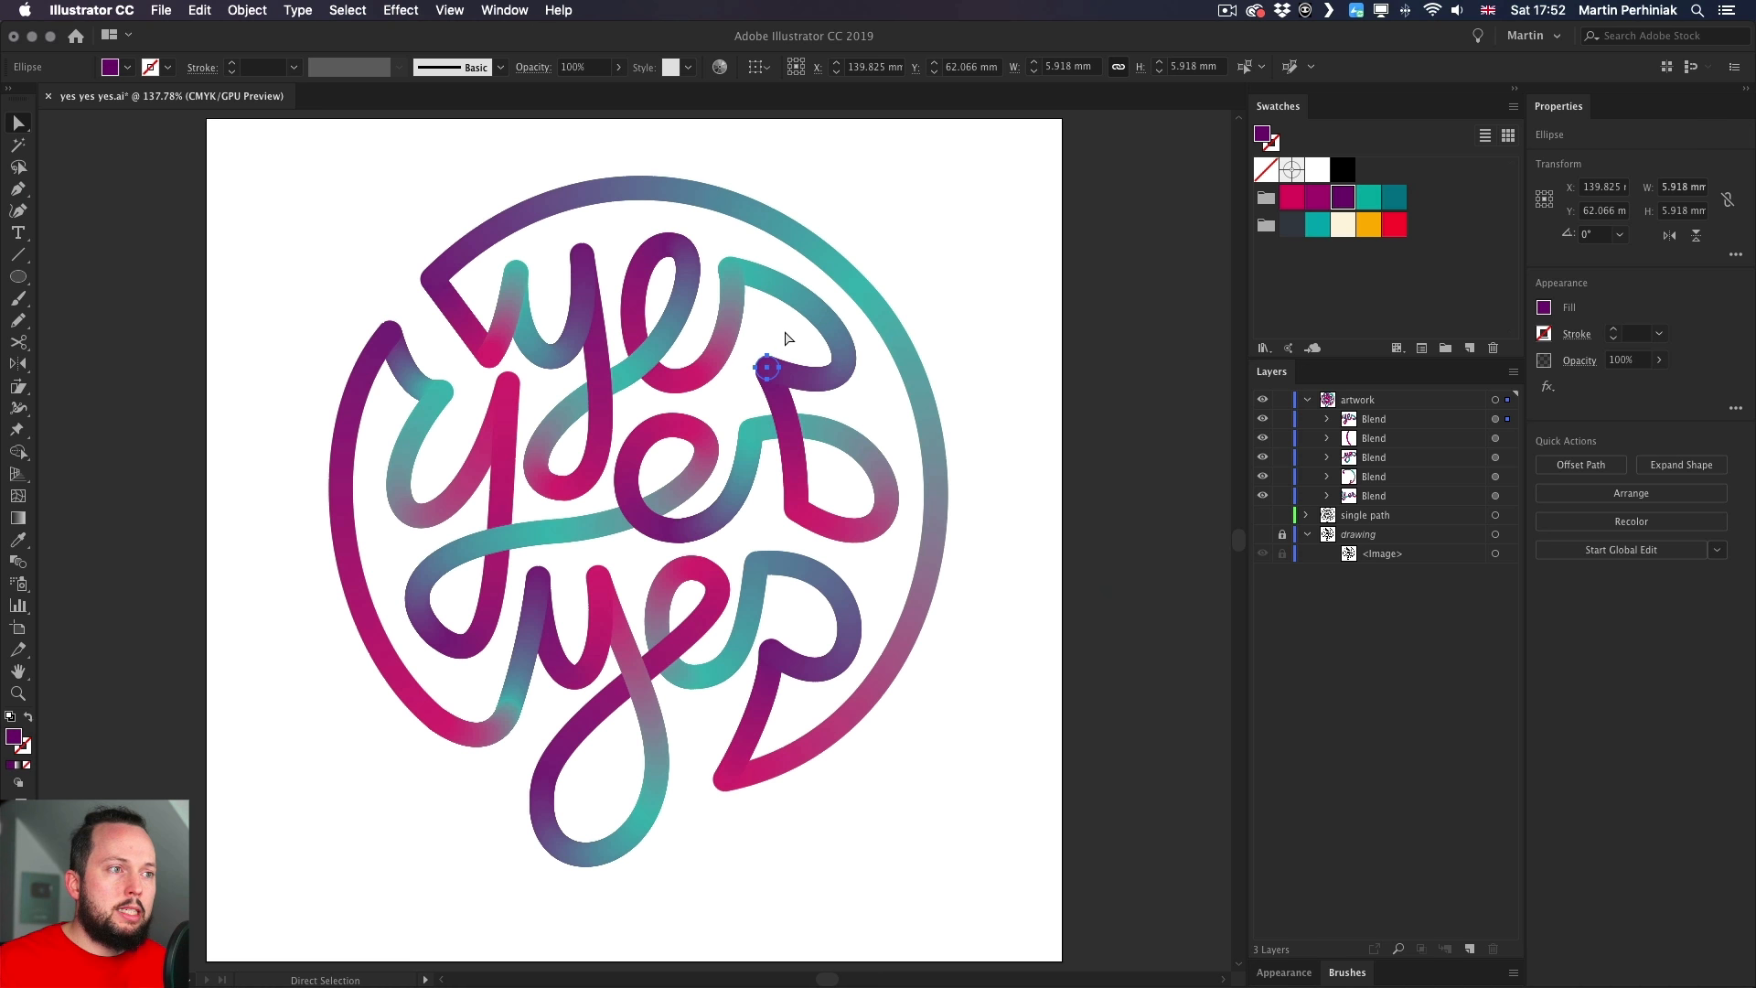
left_click(784, 341)
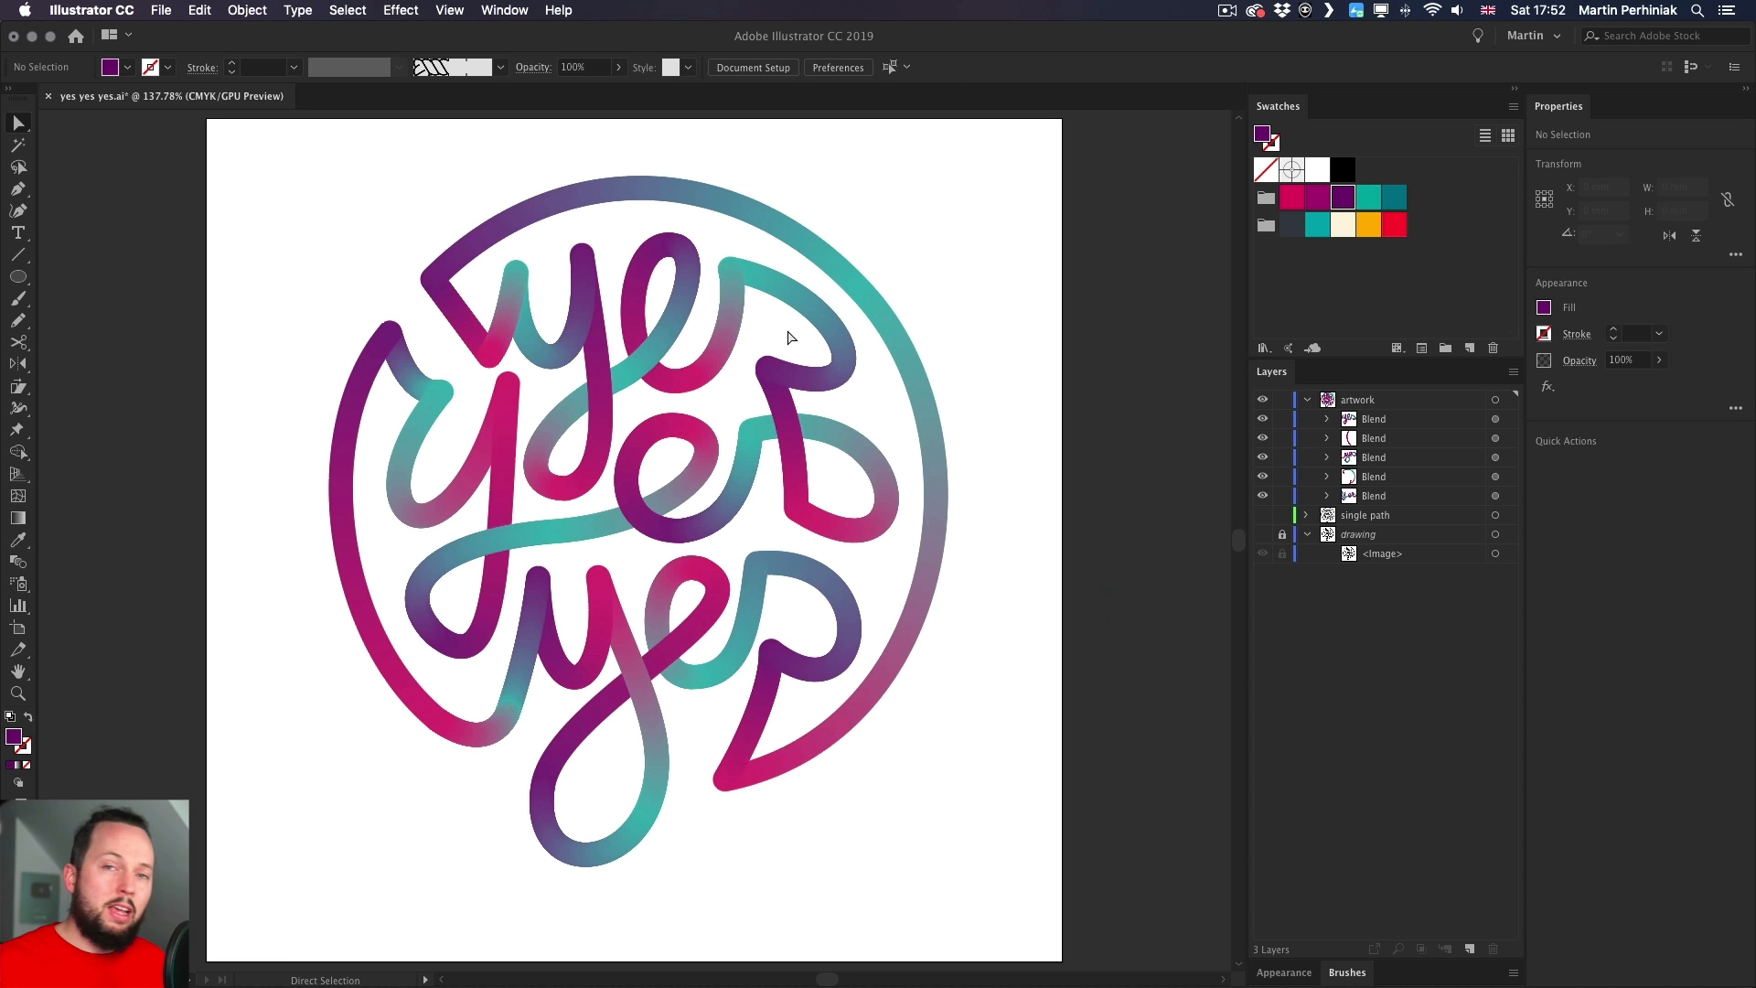
left_click(769, 371)
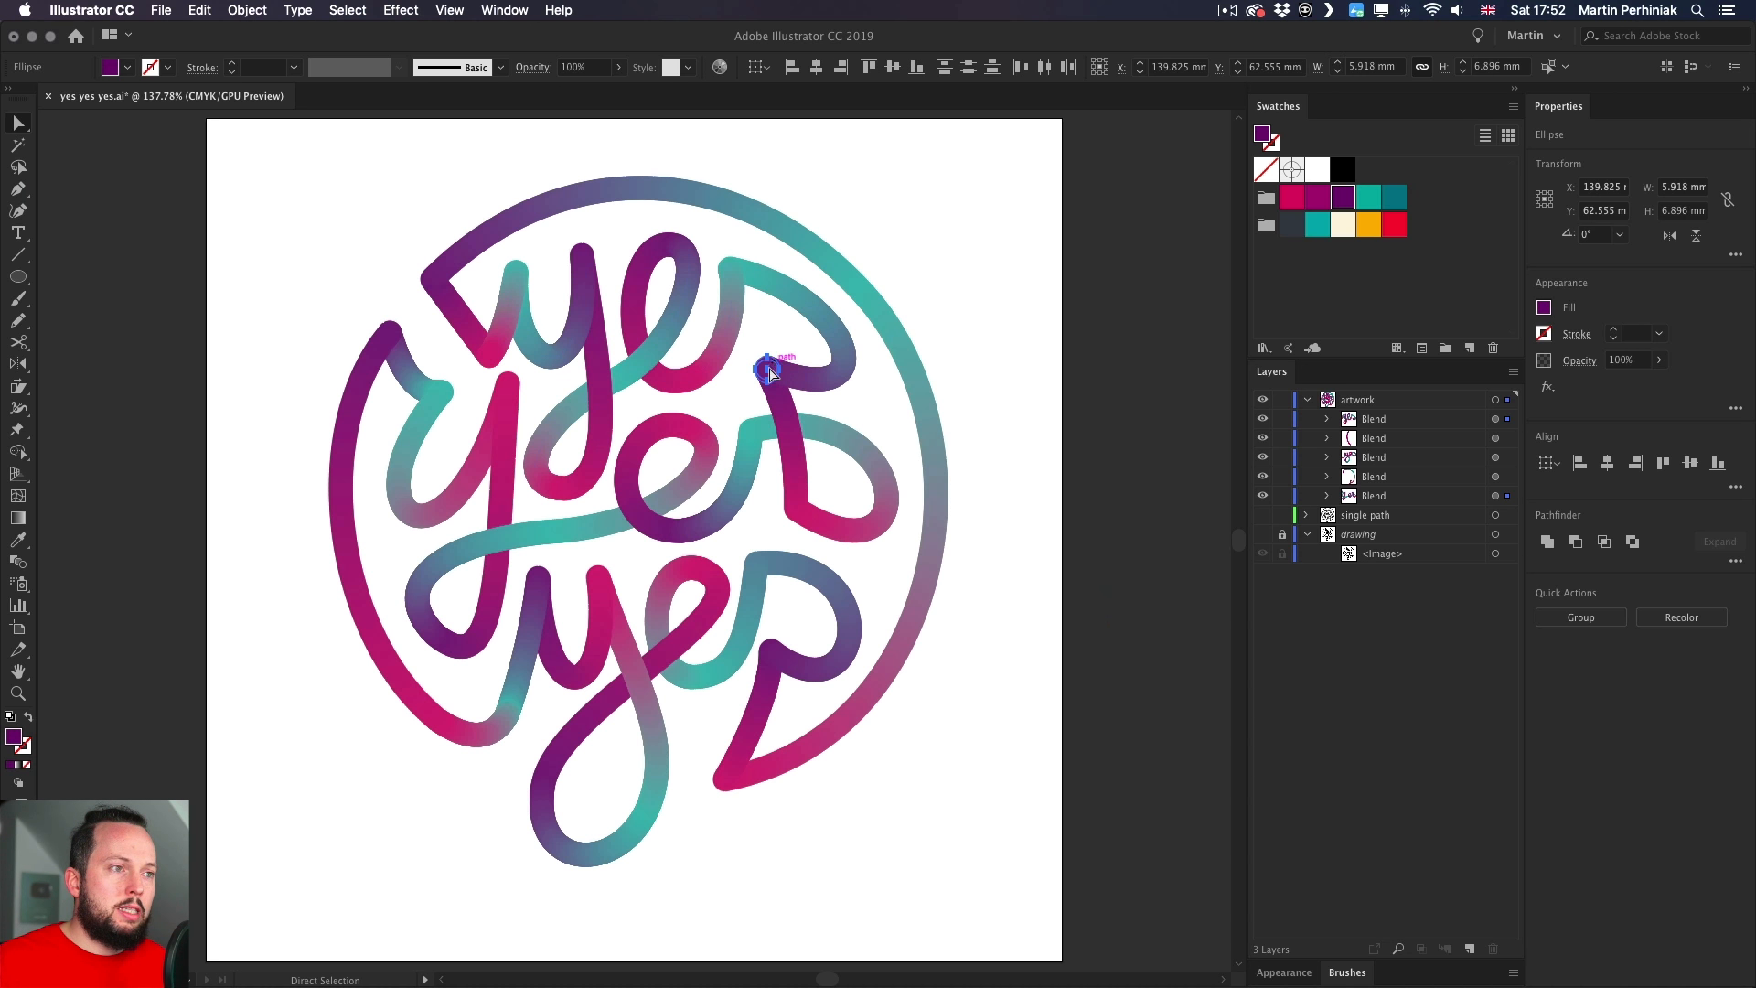
left_click(786, 349)
left_click(770, 372)
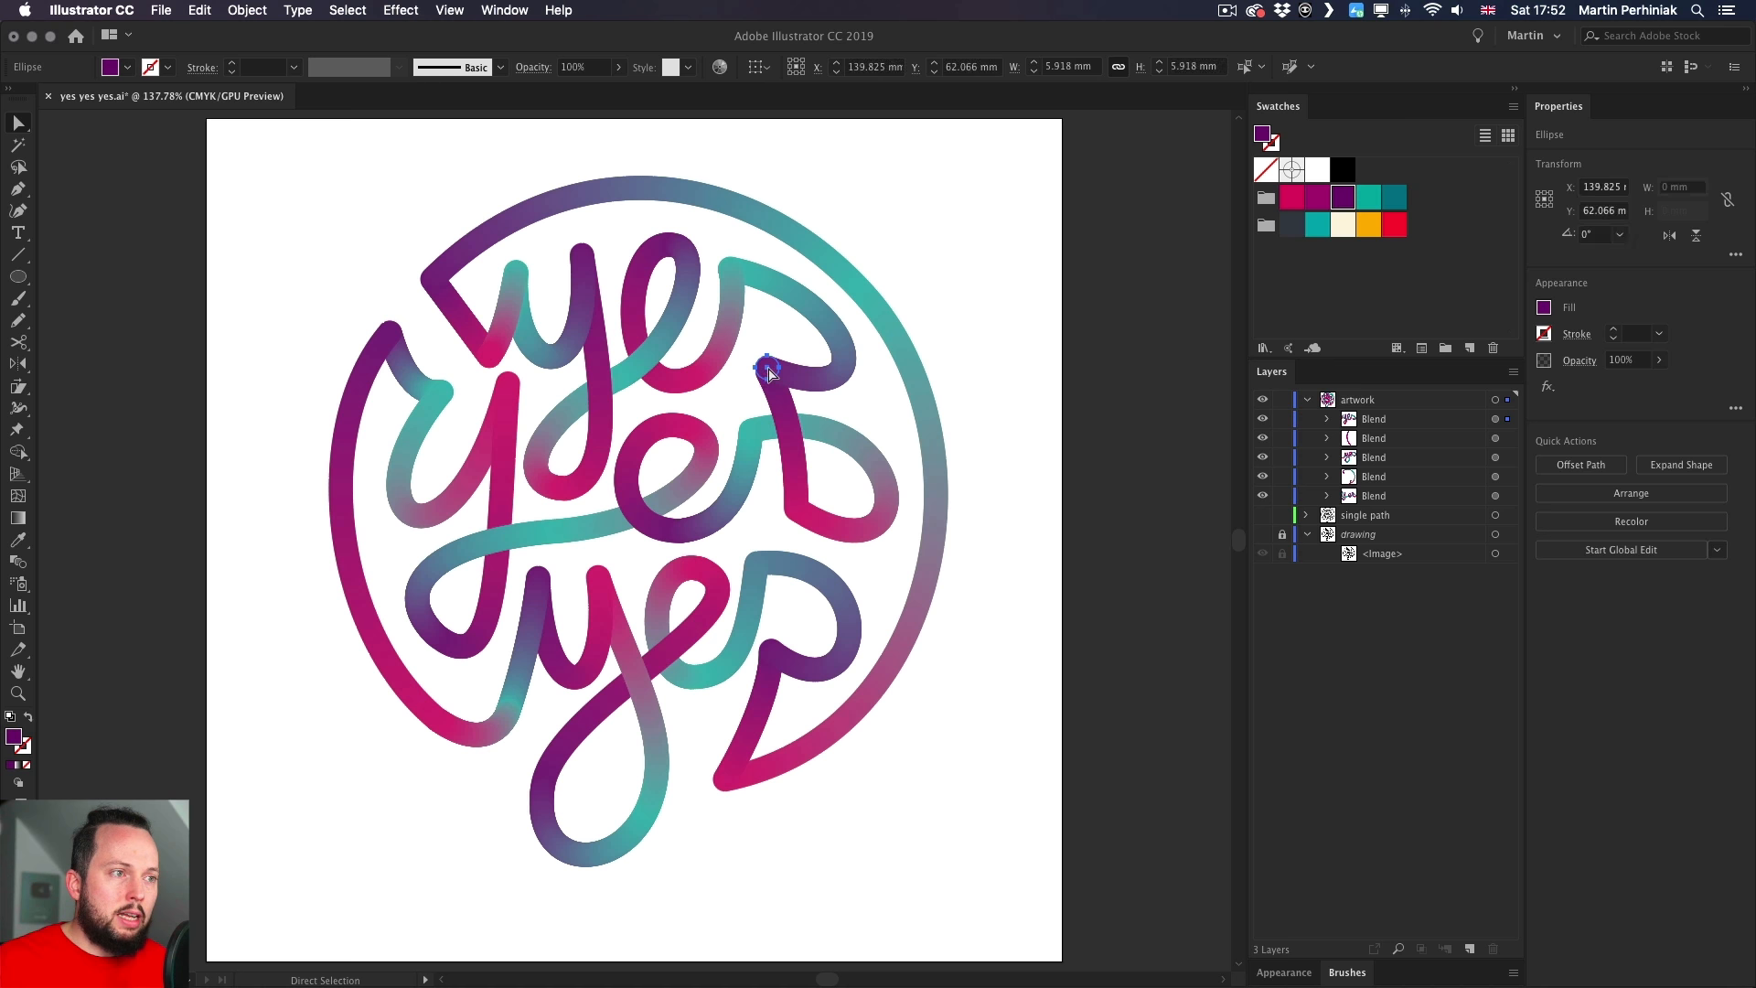
mouse_move(768, 372)
left_mouse_down()
mouse_move(785, 349)
mouse_move(767, 379)
mouse_move(762, 361)
left_mouse_up()
left_click(760, 350)
left_click(911, 292)
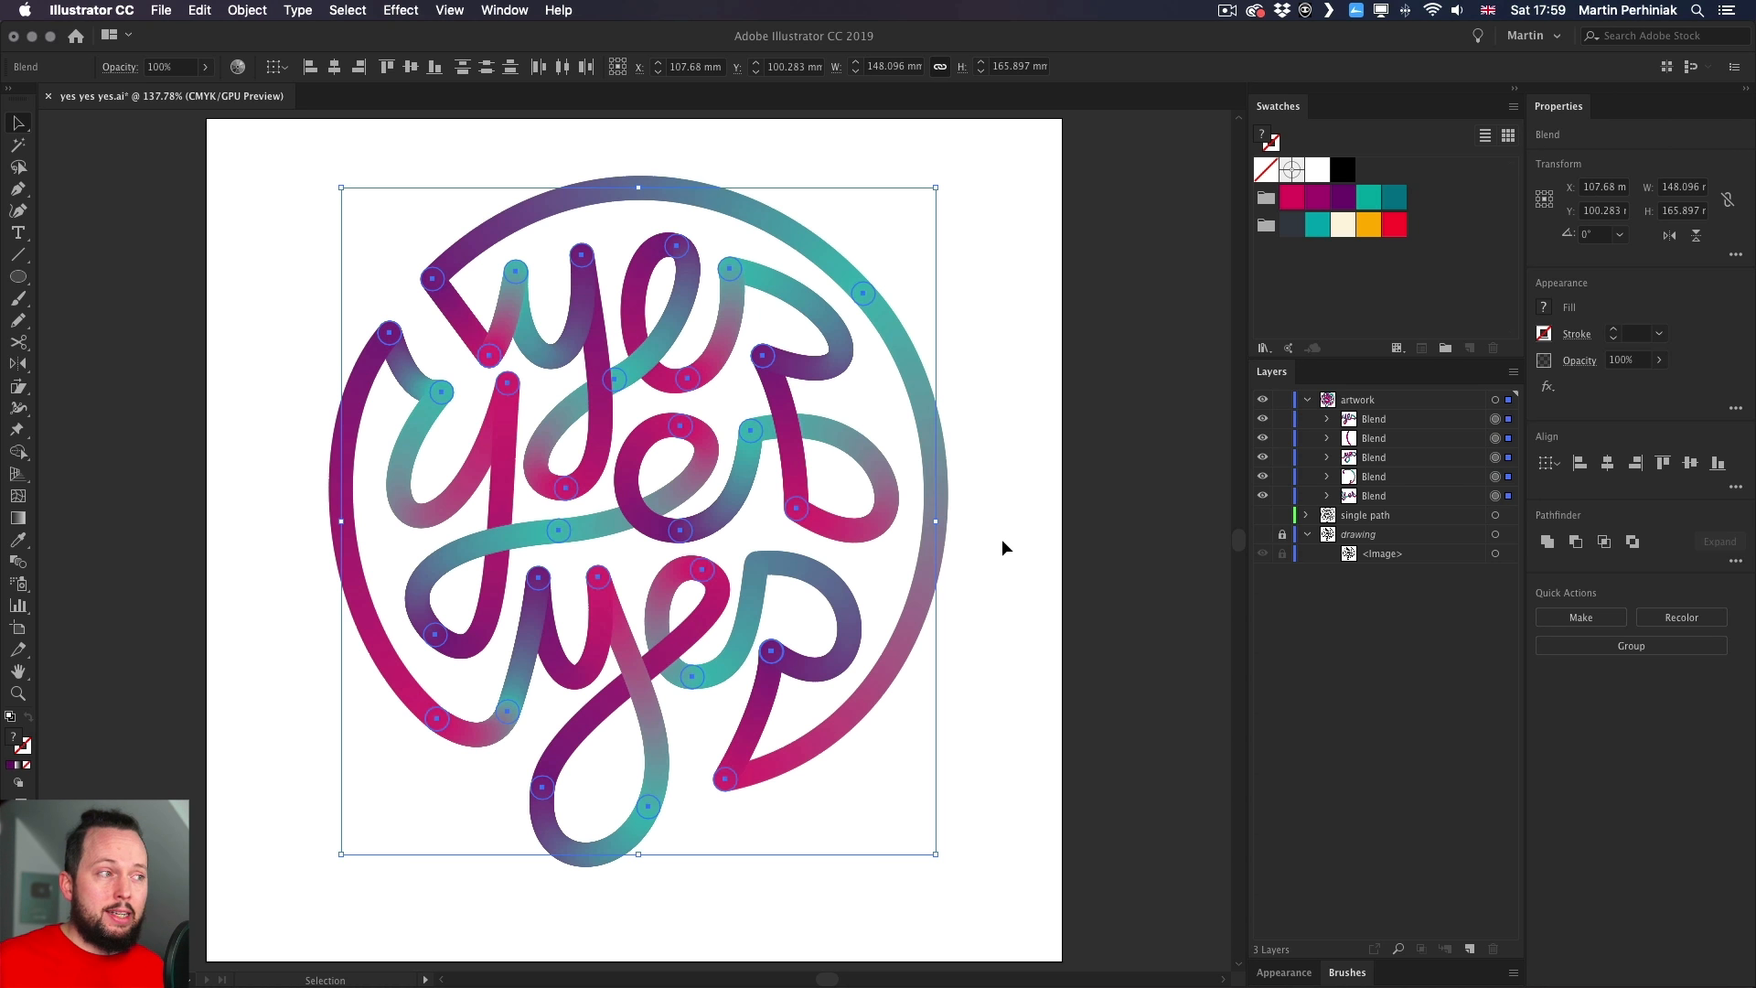
- Select the circles of all the blends at once with the Magic Wand and check the selection in outline view
left_click(1327, 419)
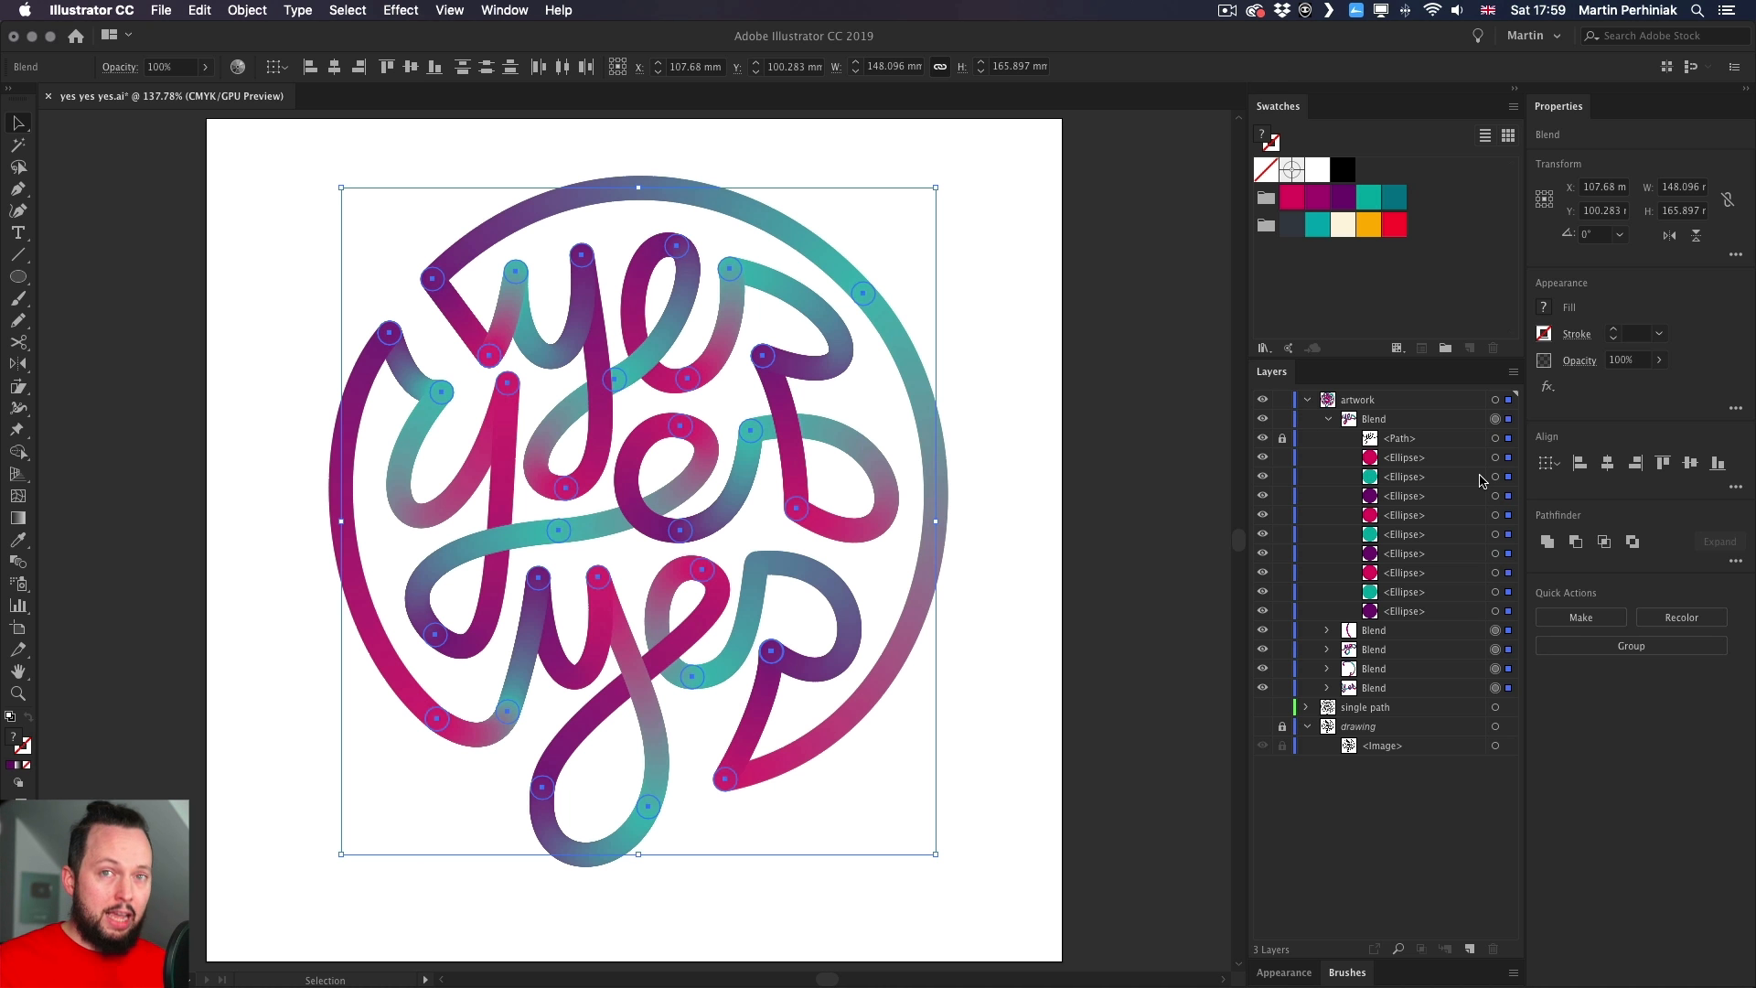
left_click(1041, 432)
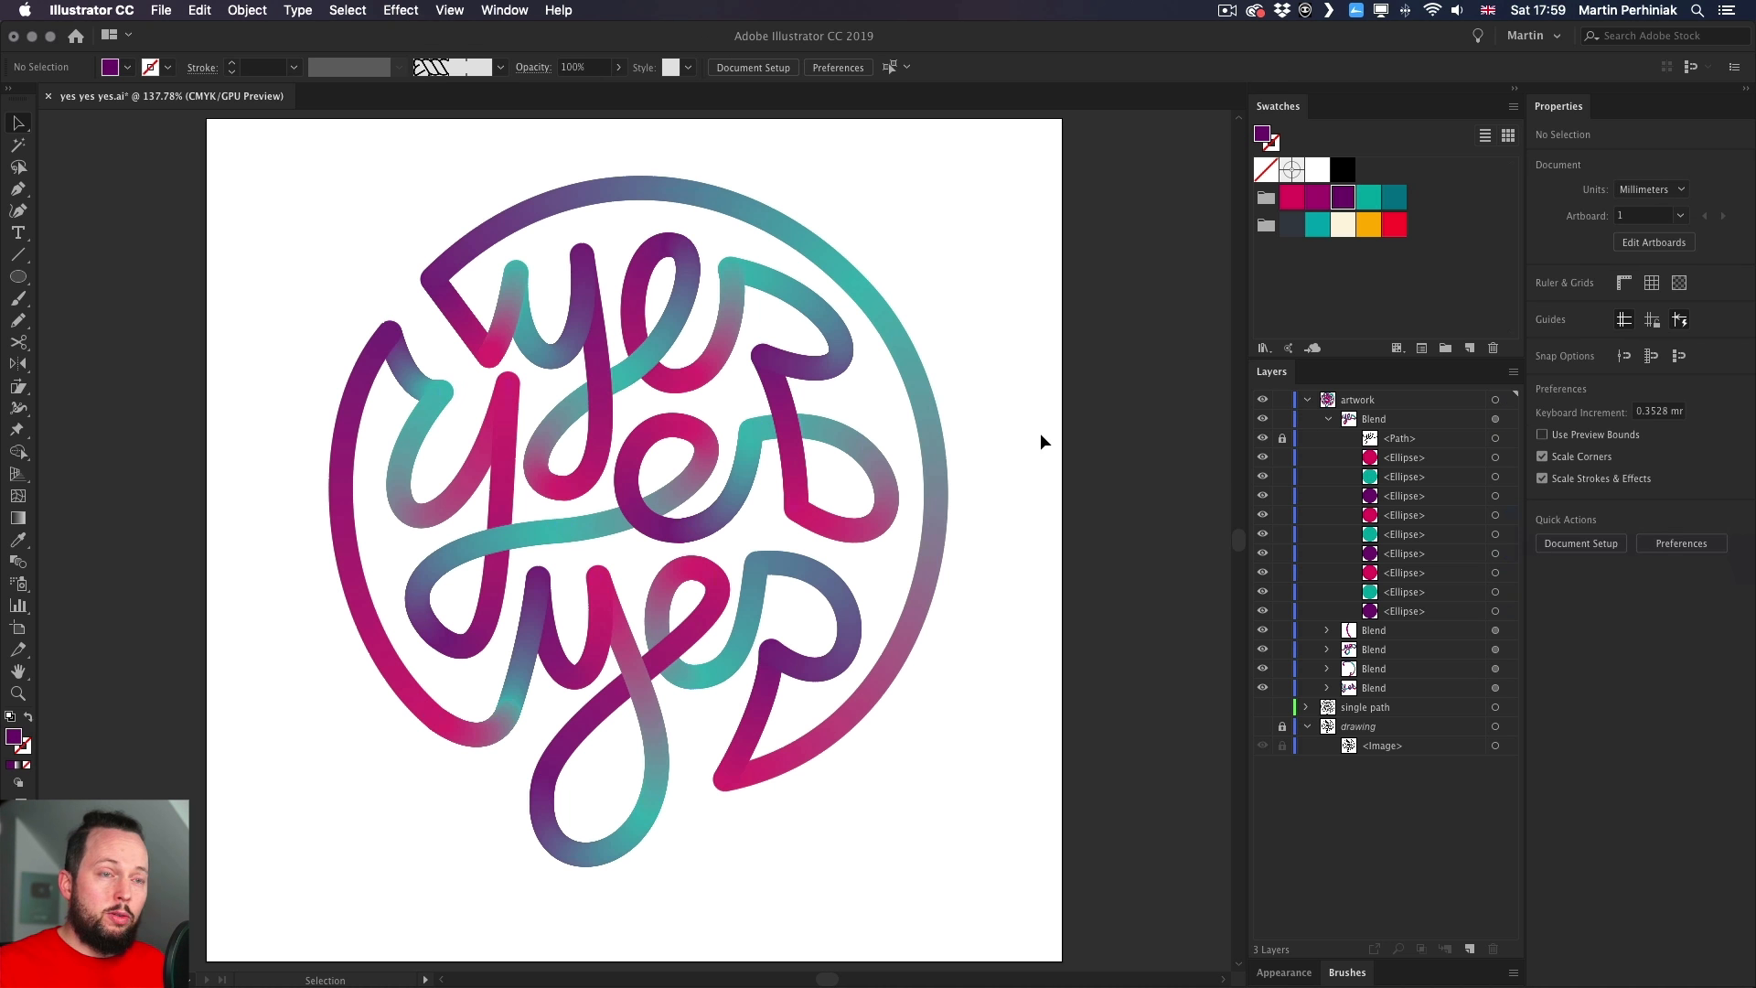
left_click(18, 146)
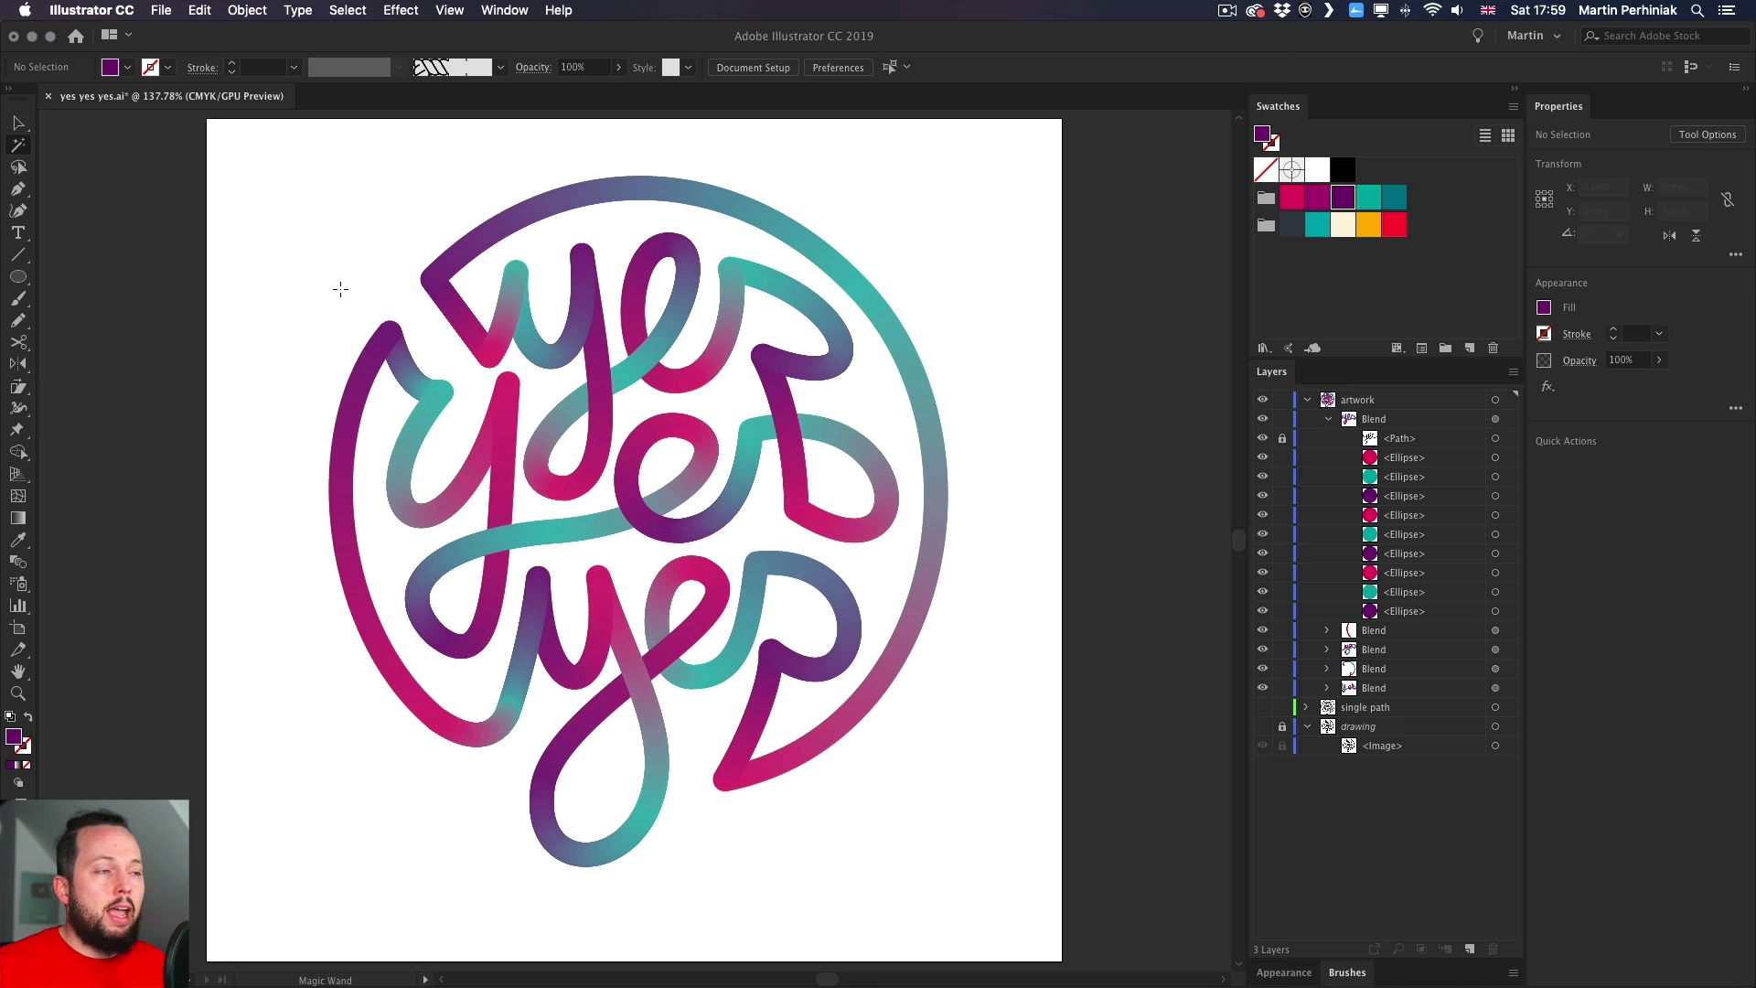
left_click(389, 333)
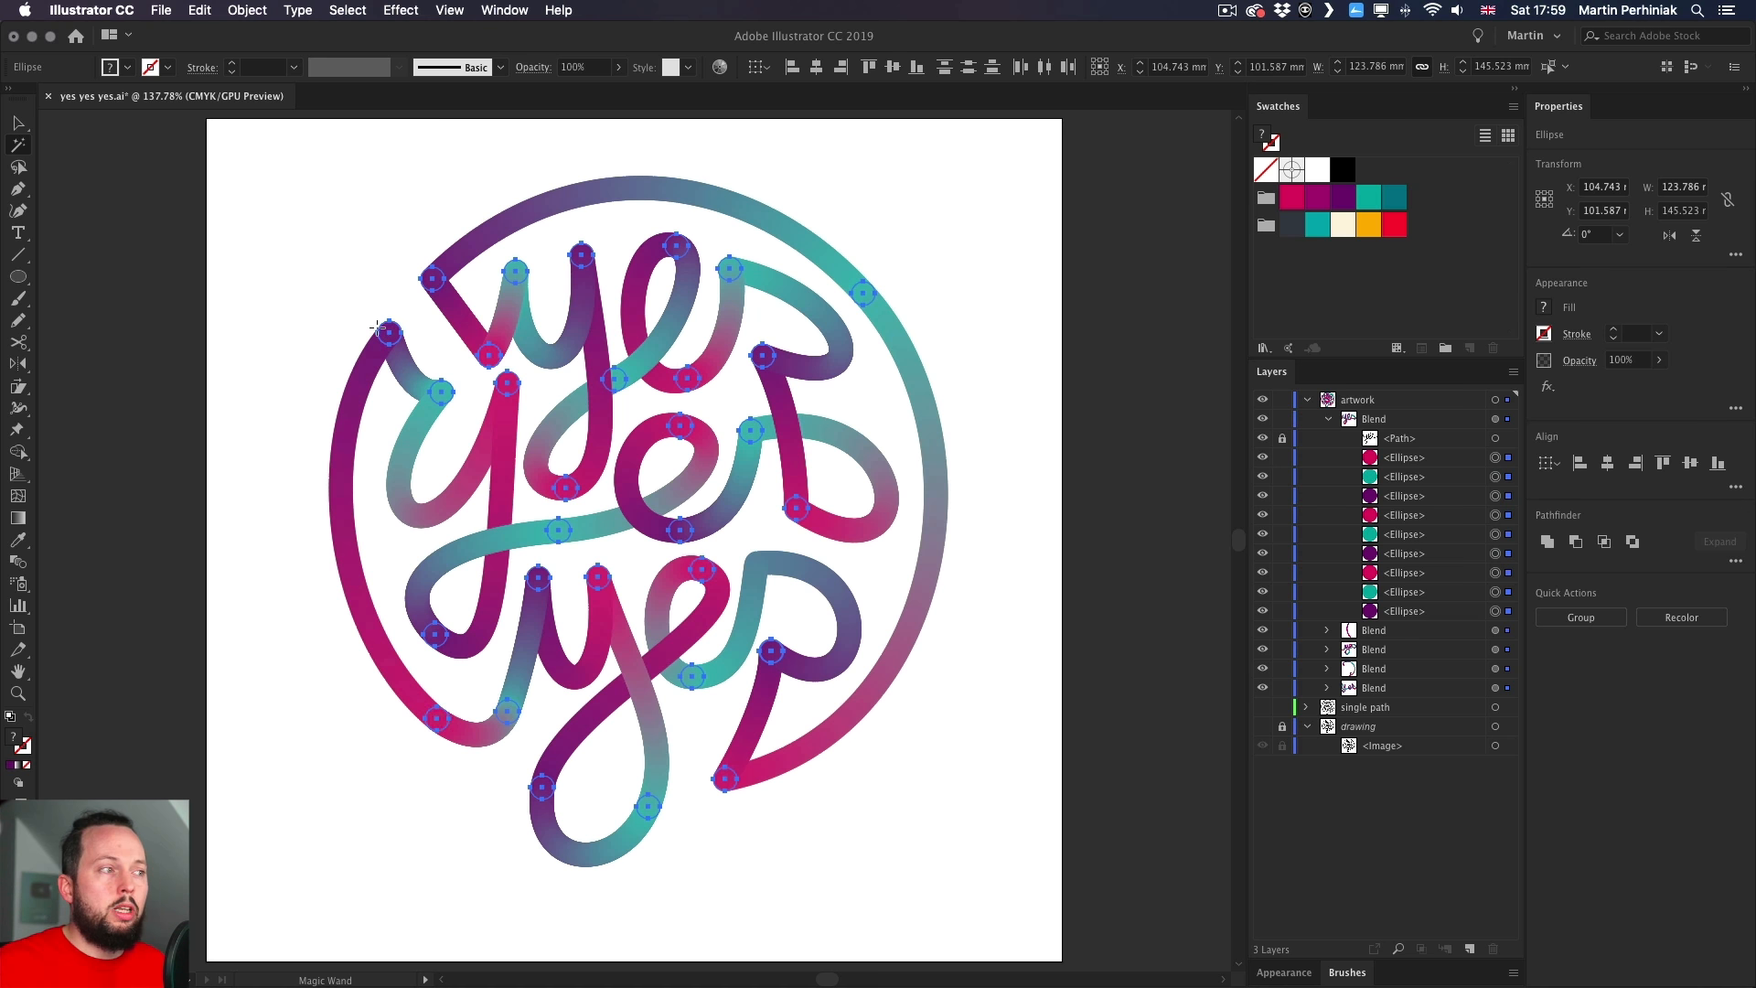
key("super+y")
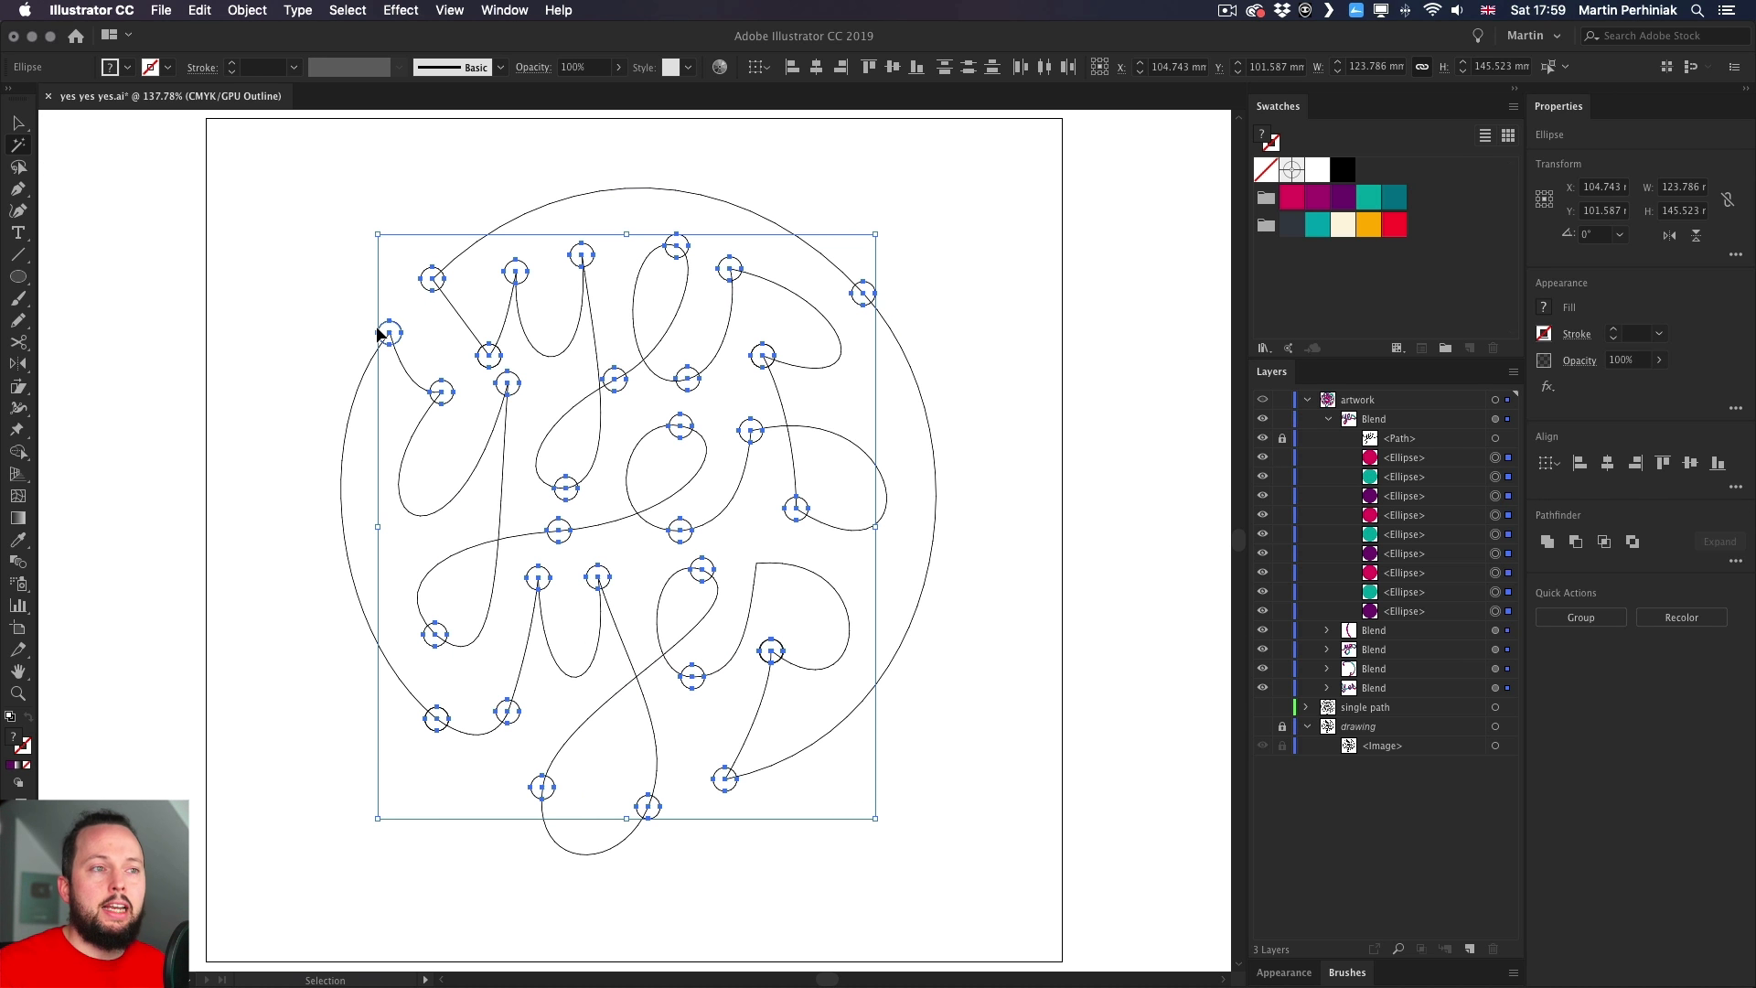
key("super")
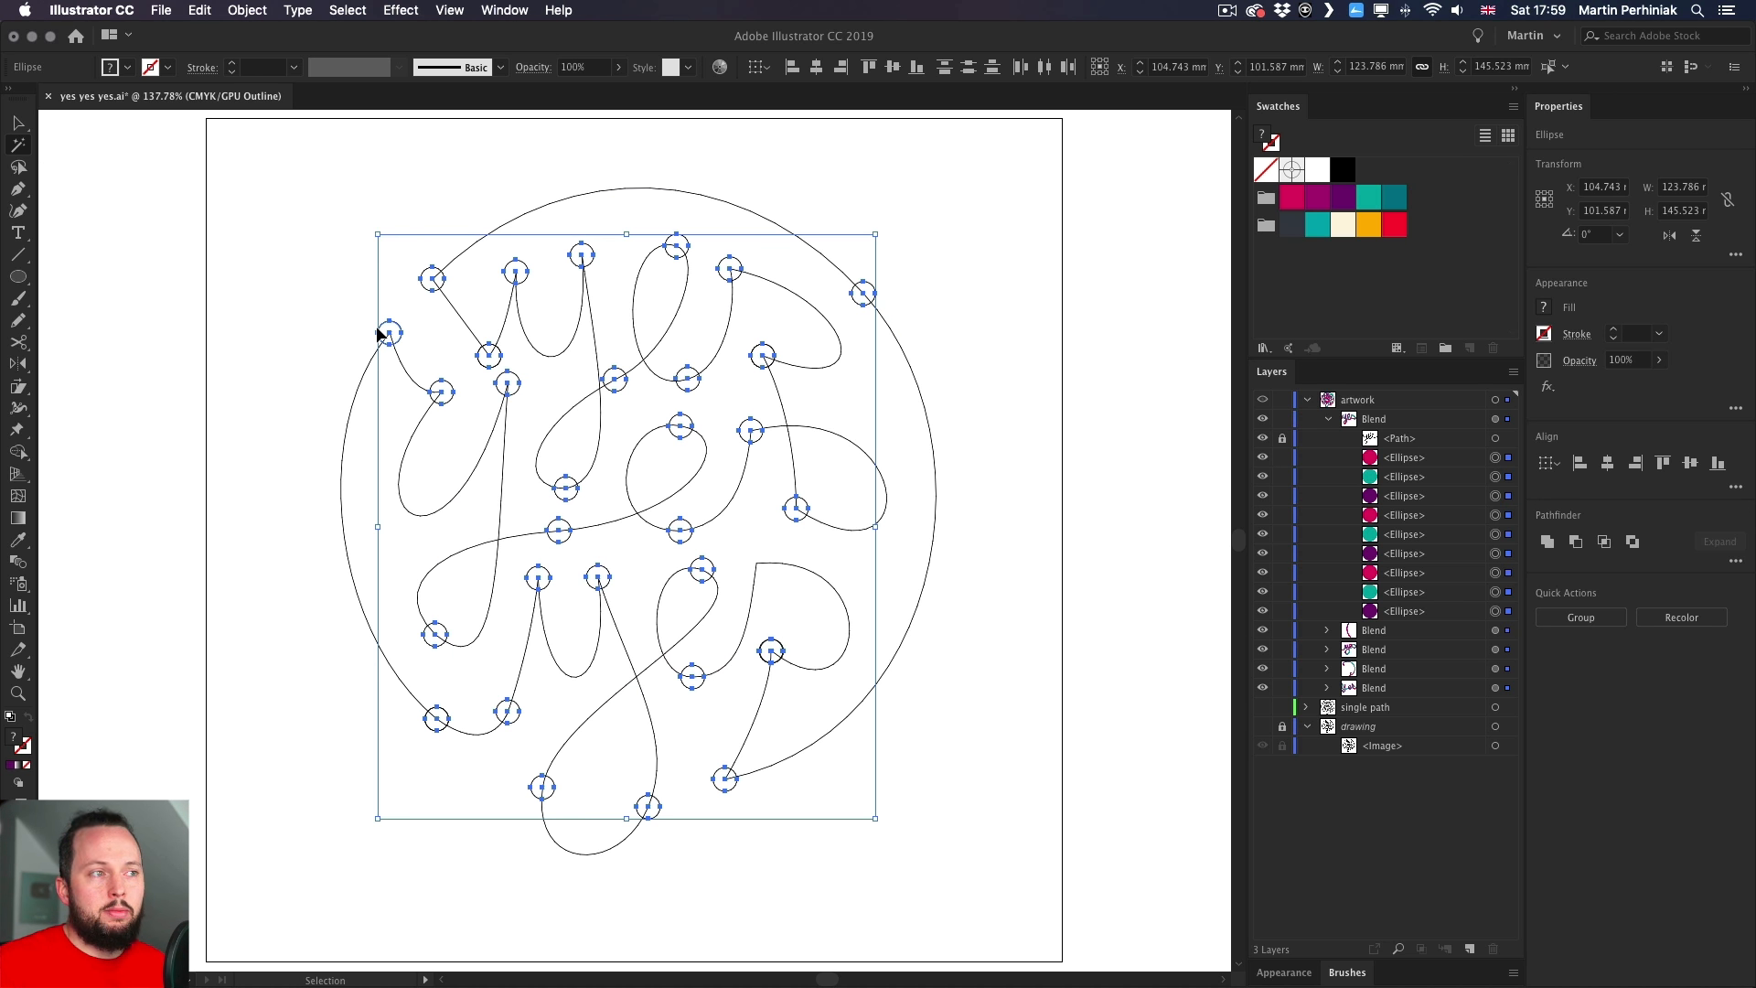
key("super+y")
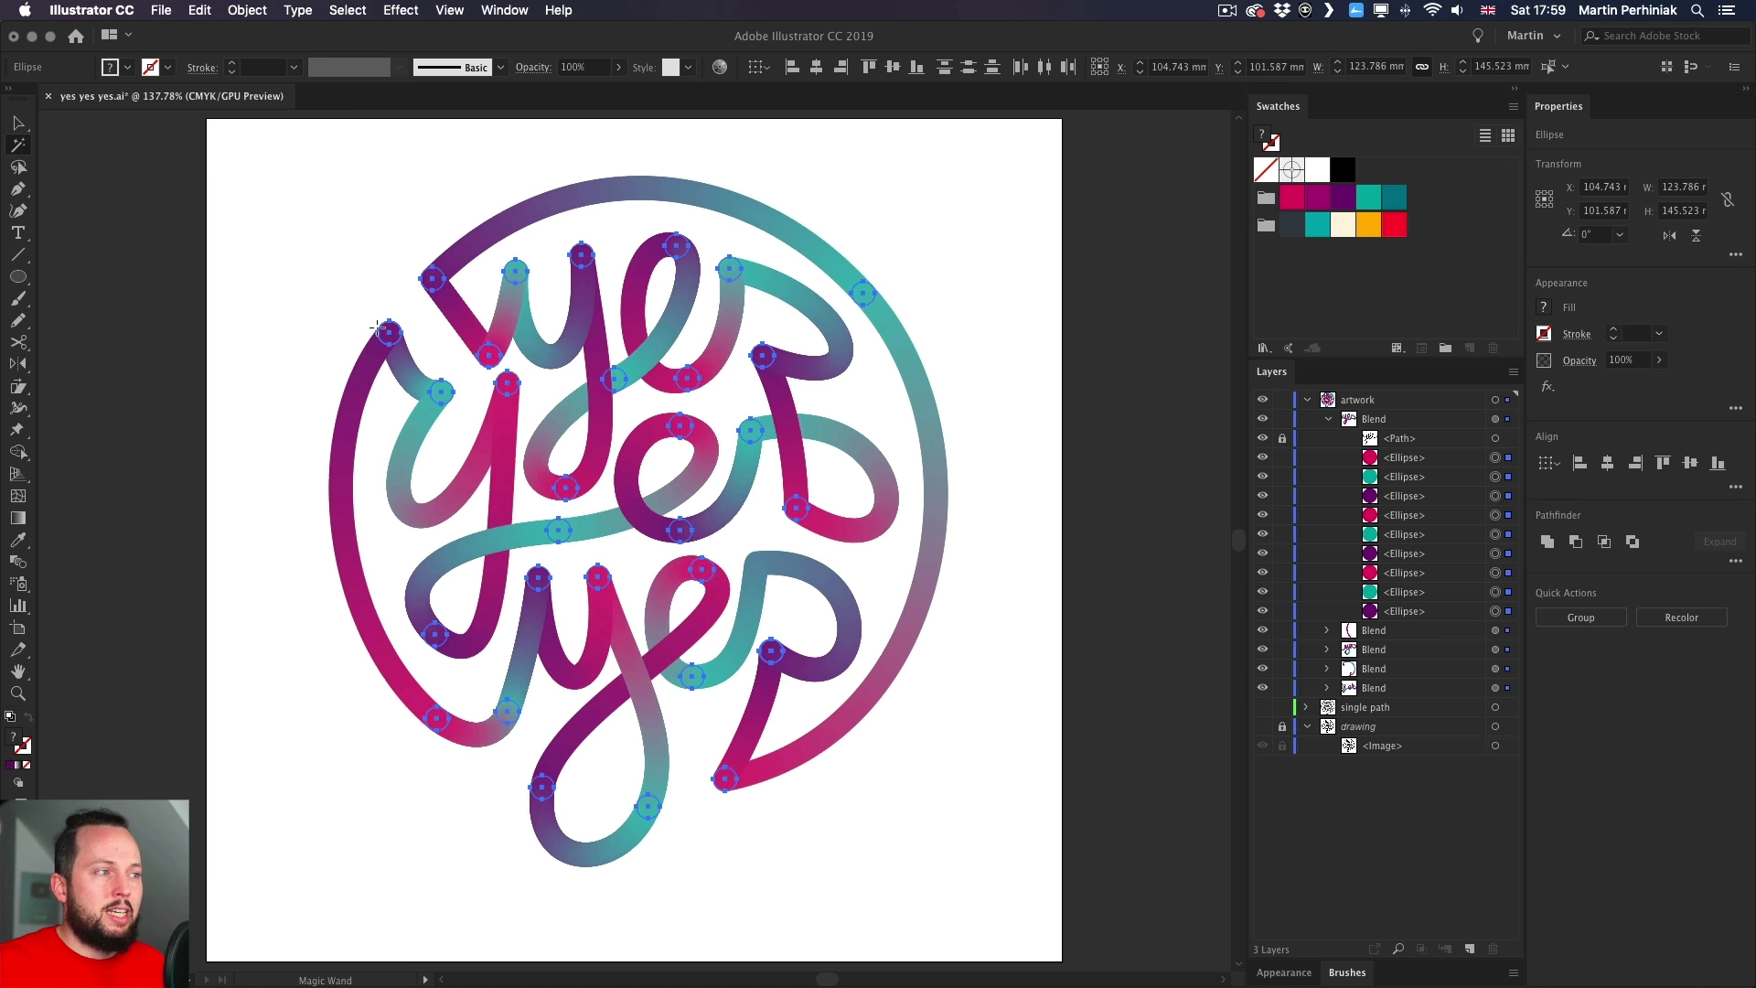
- List the second blend's contents in the artwork layer and review the Magic Wand's matching options
left_click(1327, 630)
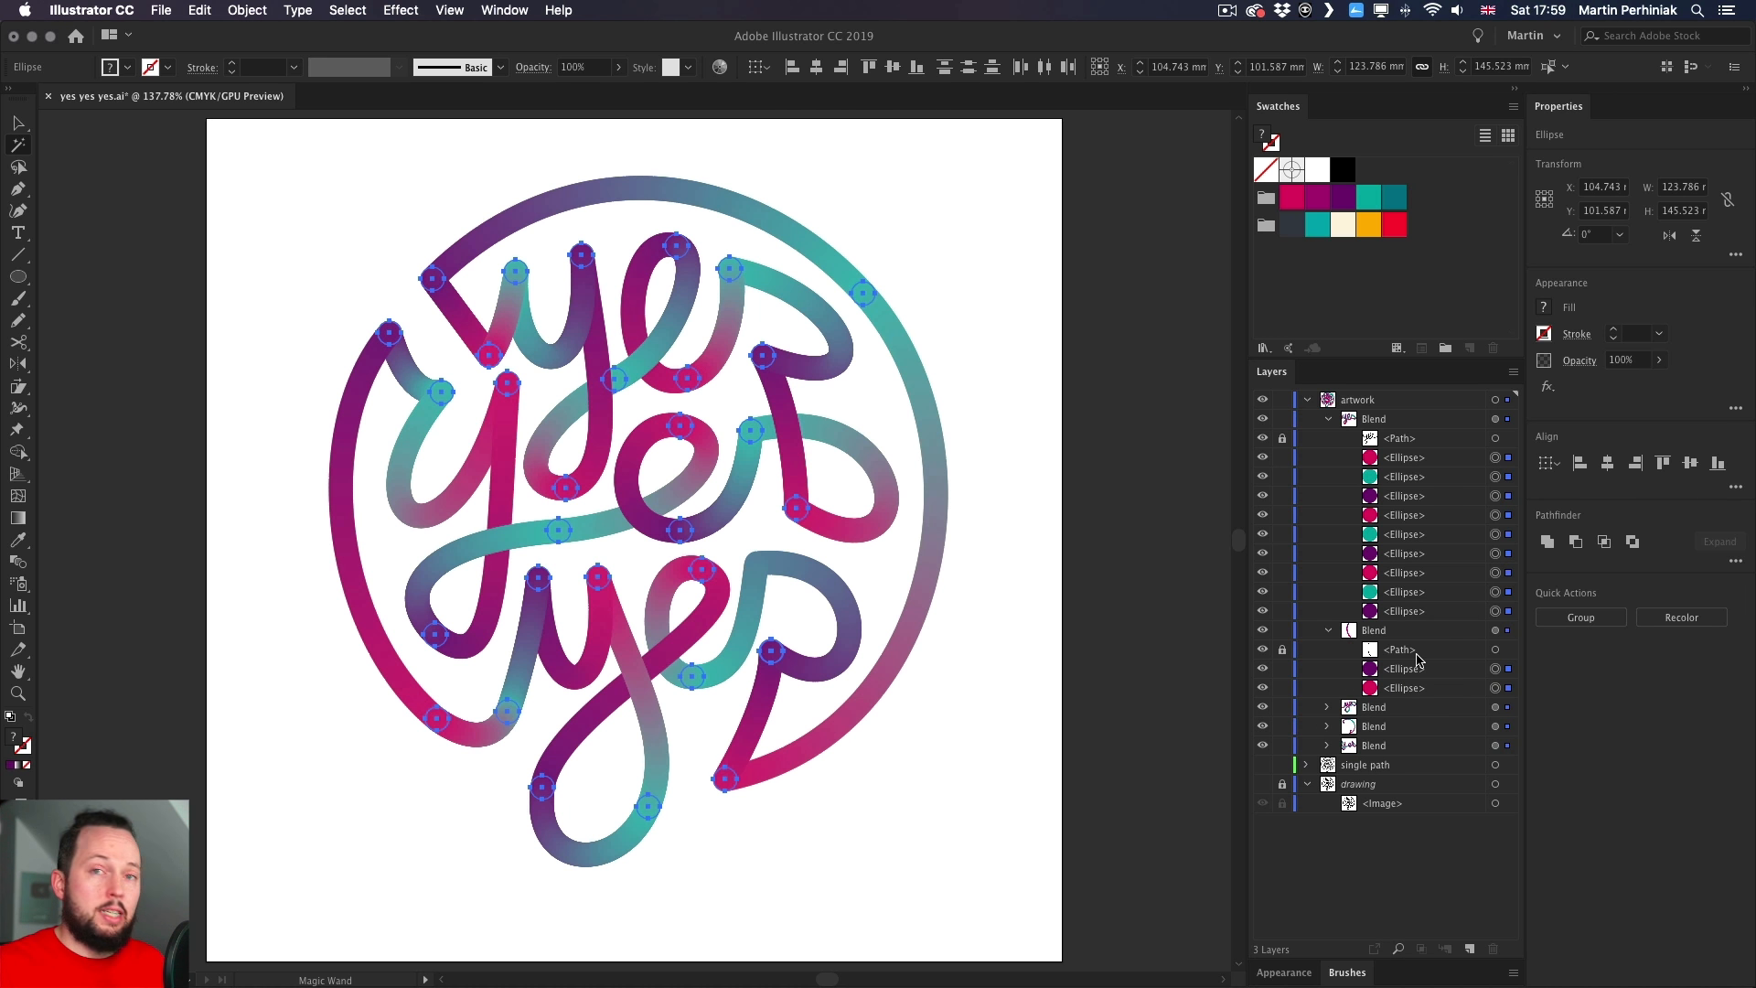
double_click(20, 148)
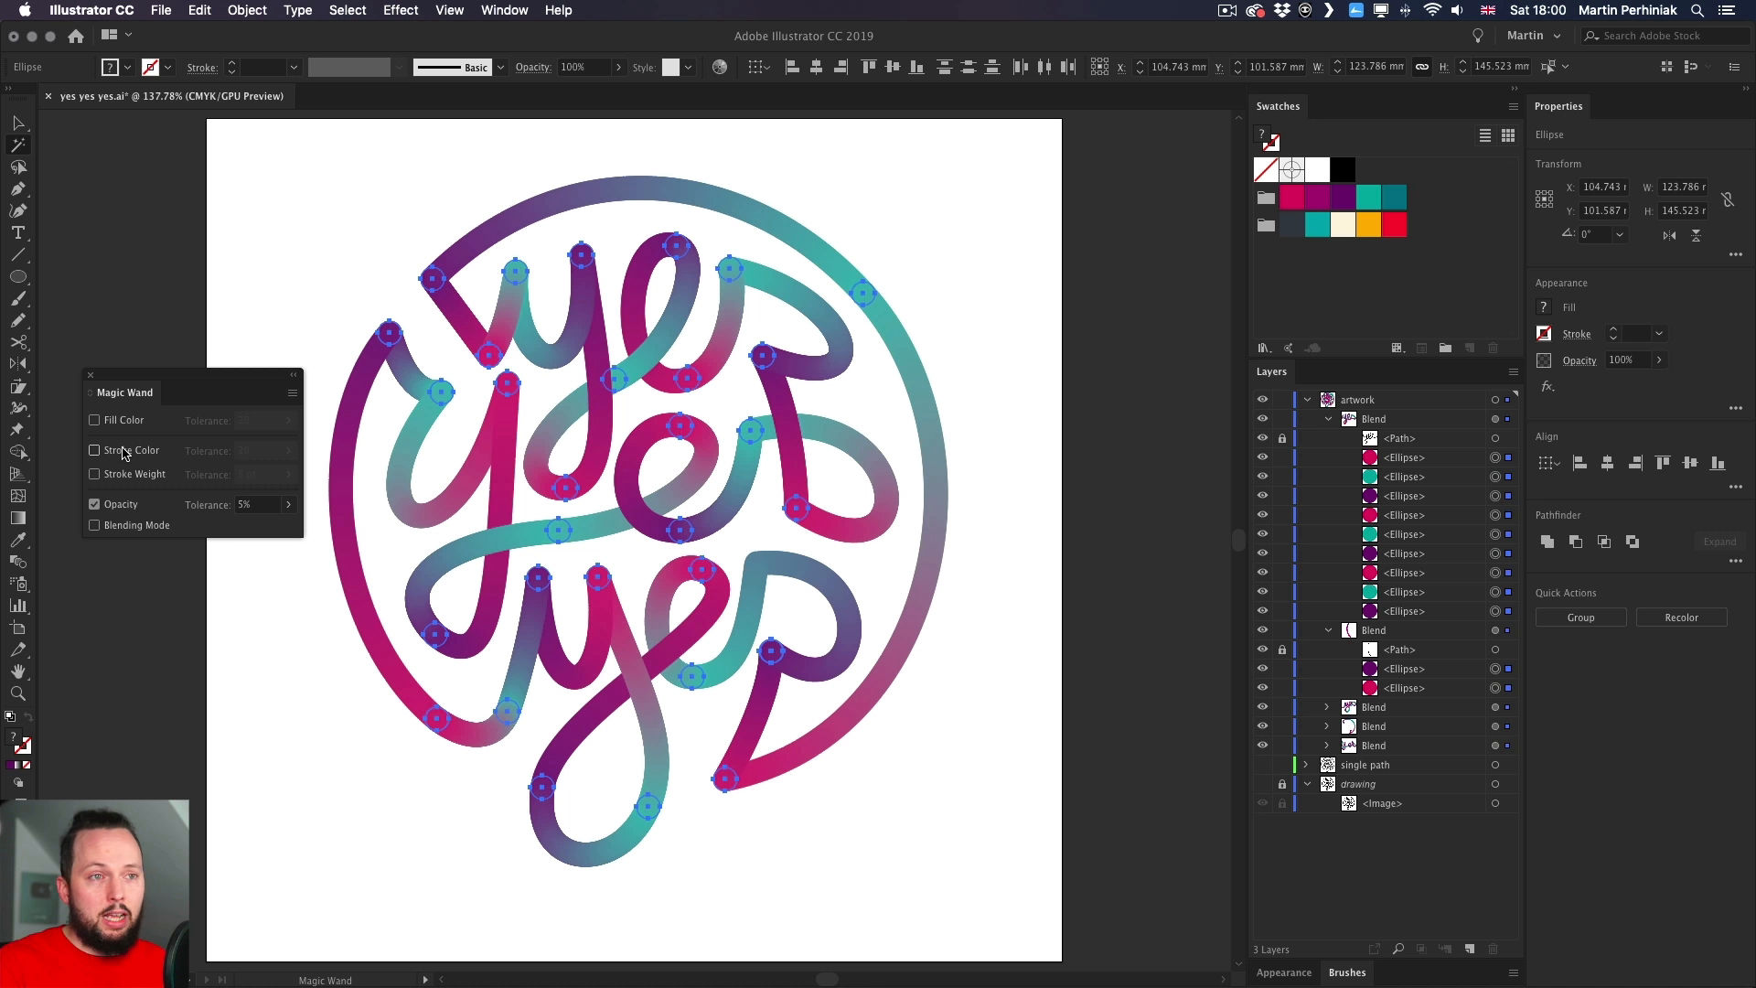
left_click(91, 375)
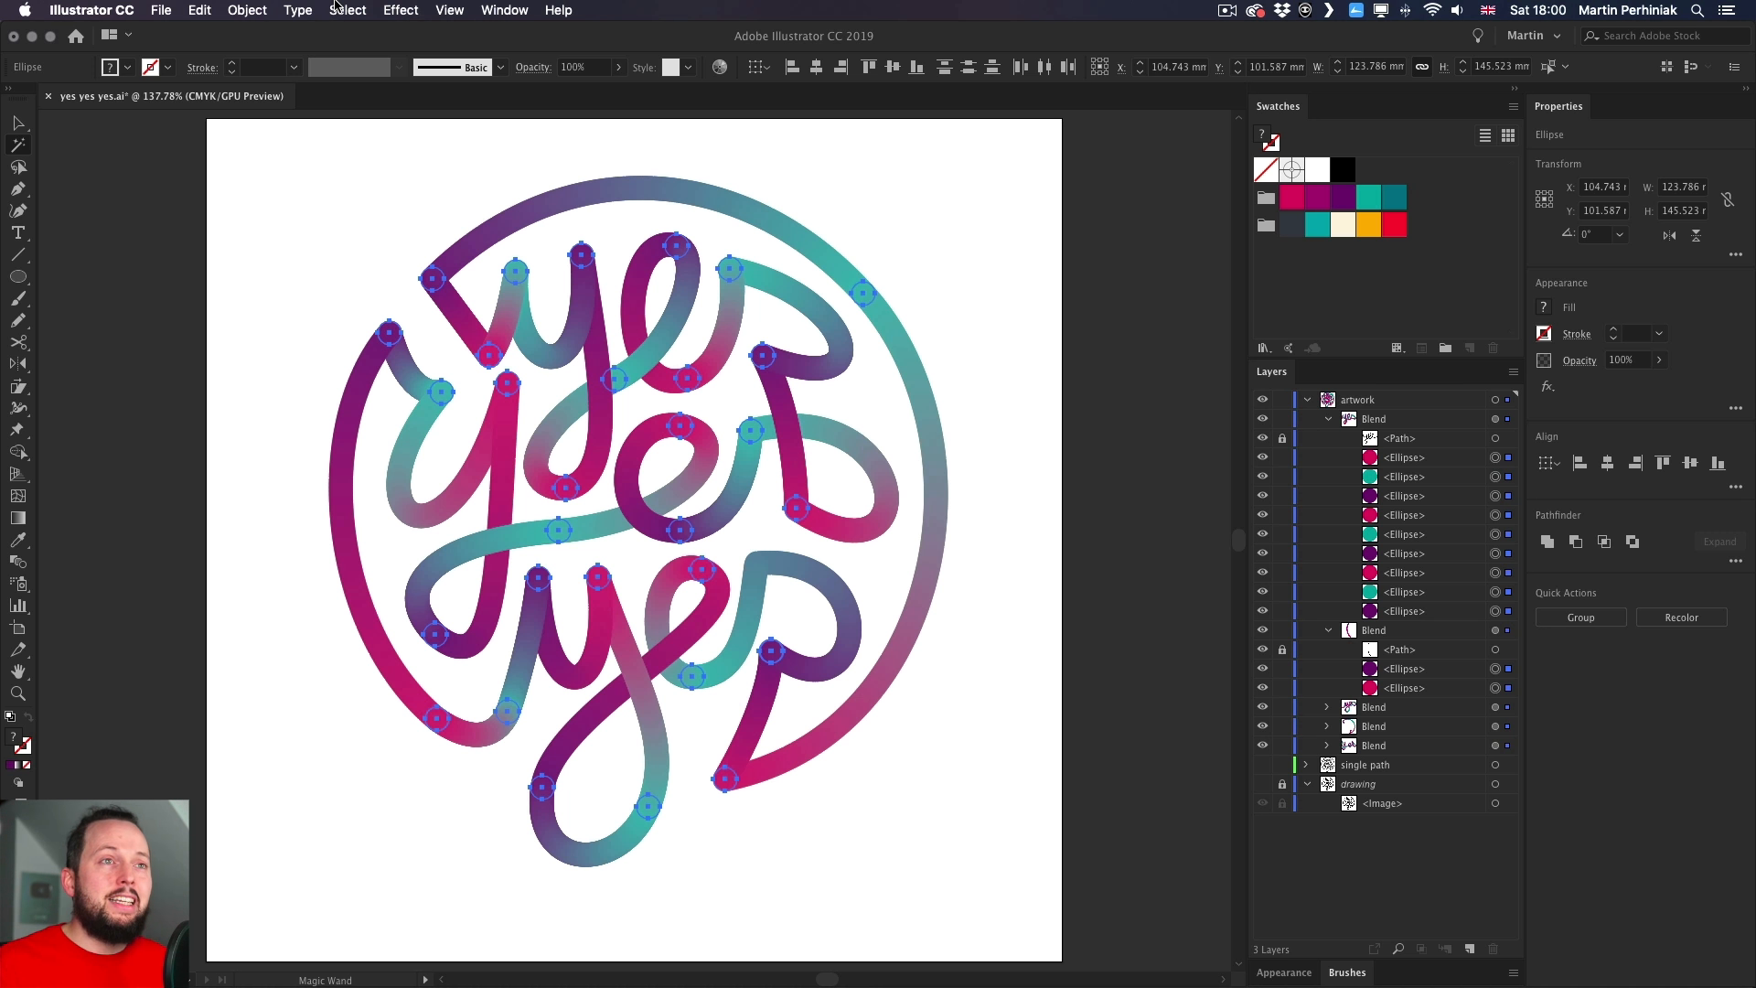
- Use Transform Each with preview on the selected circles, setting horizontal and vertical scale to 50%
left_click(243, 9)
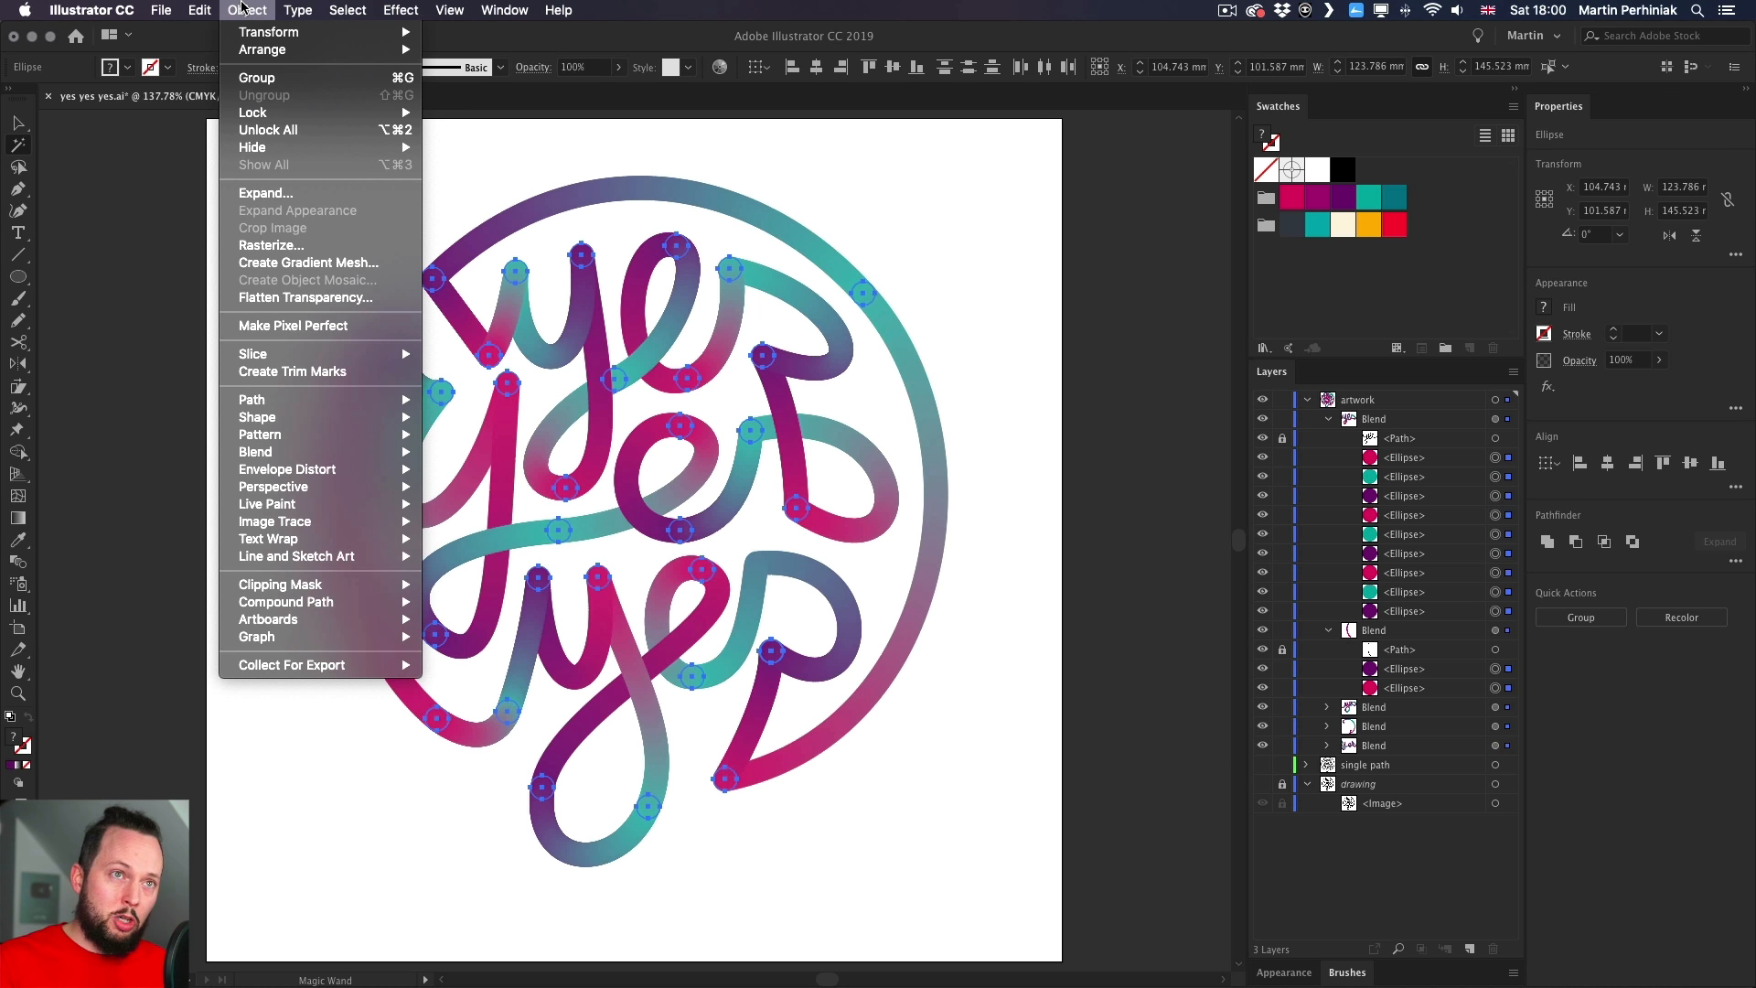
mouse_move(257, 32)
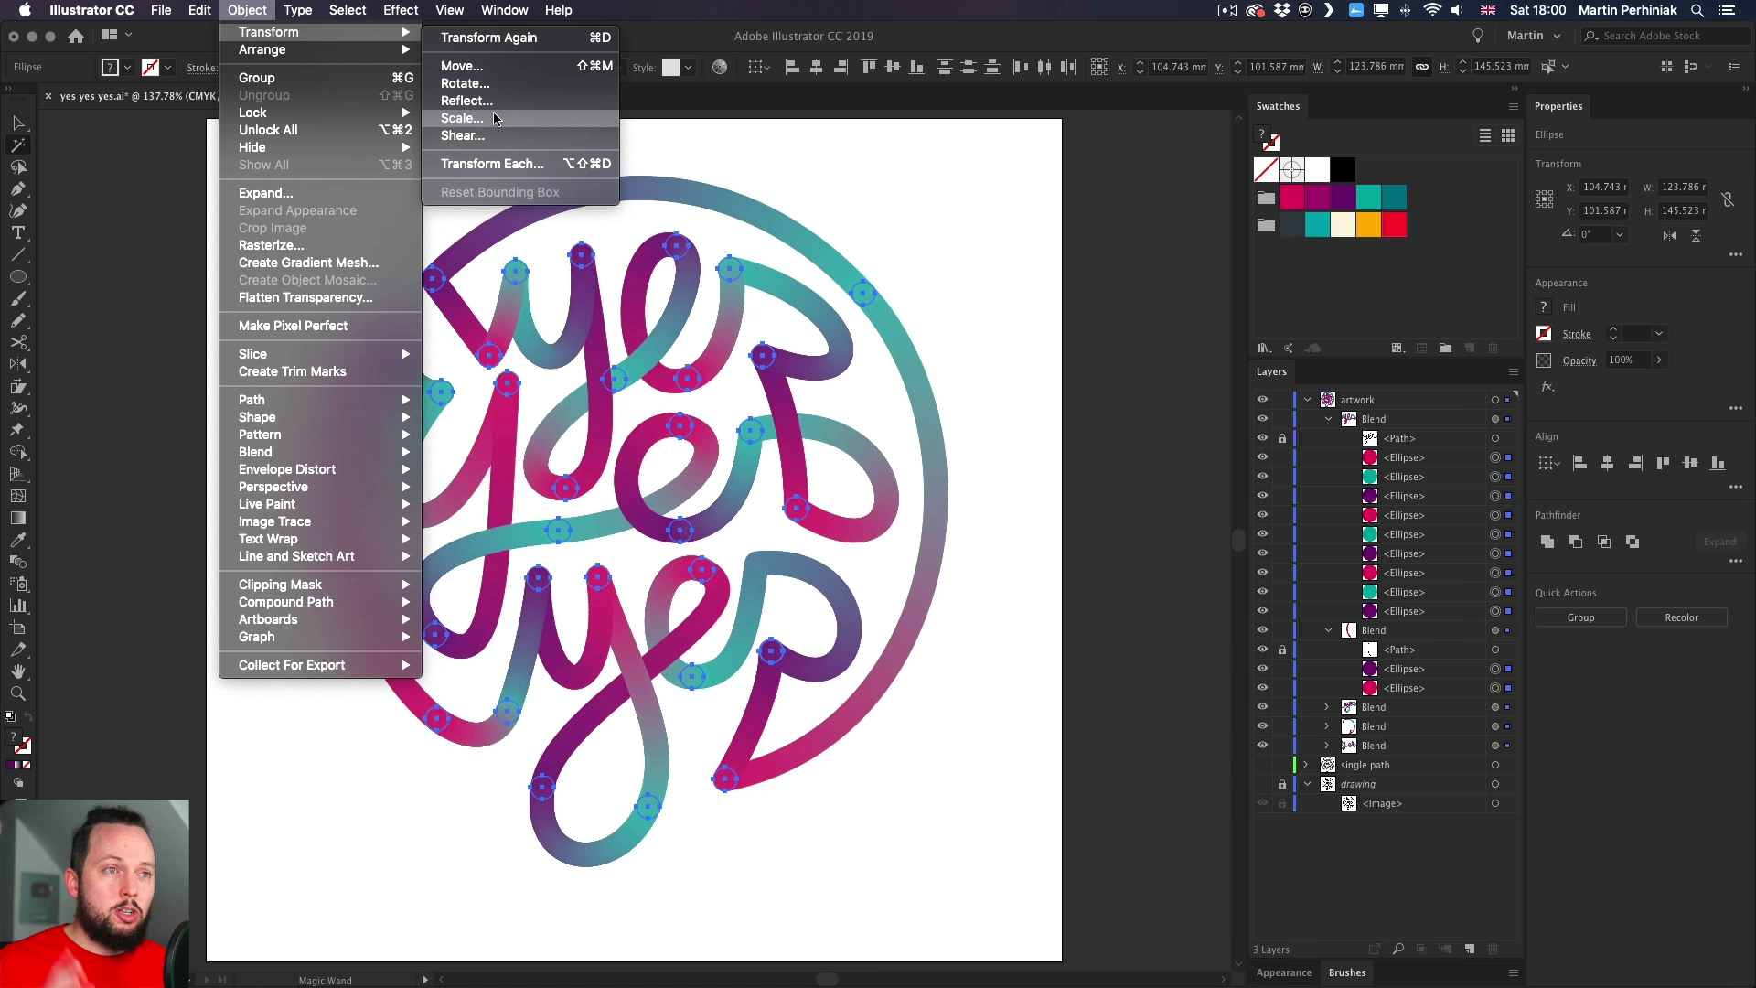
left_click(501, 165)
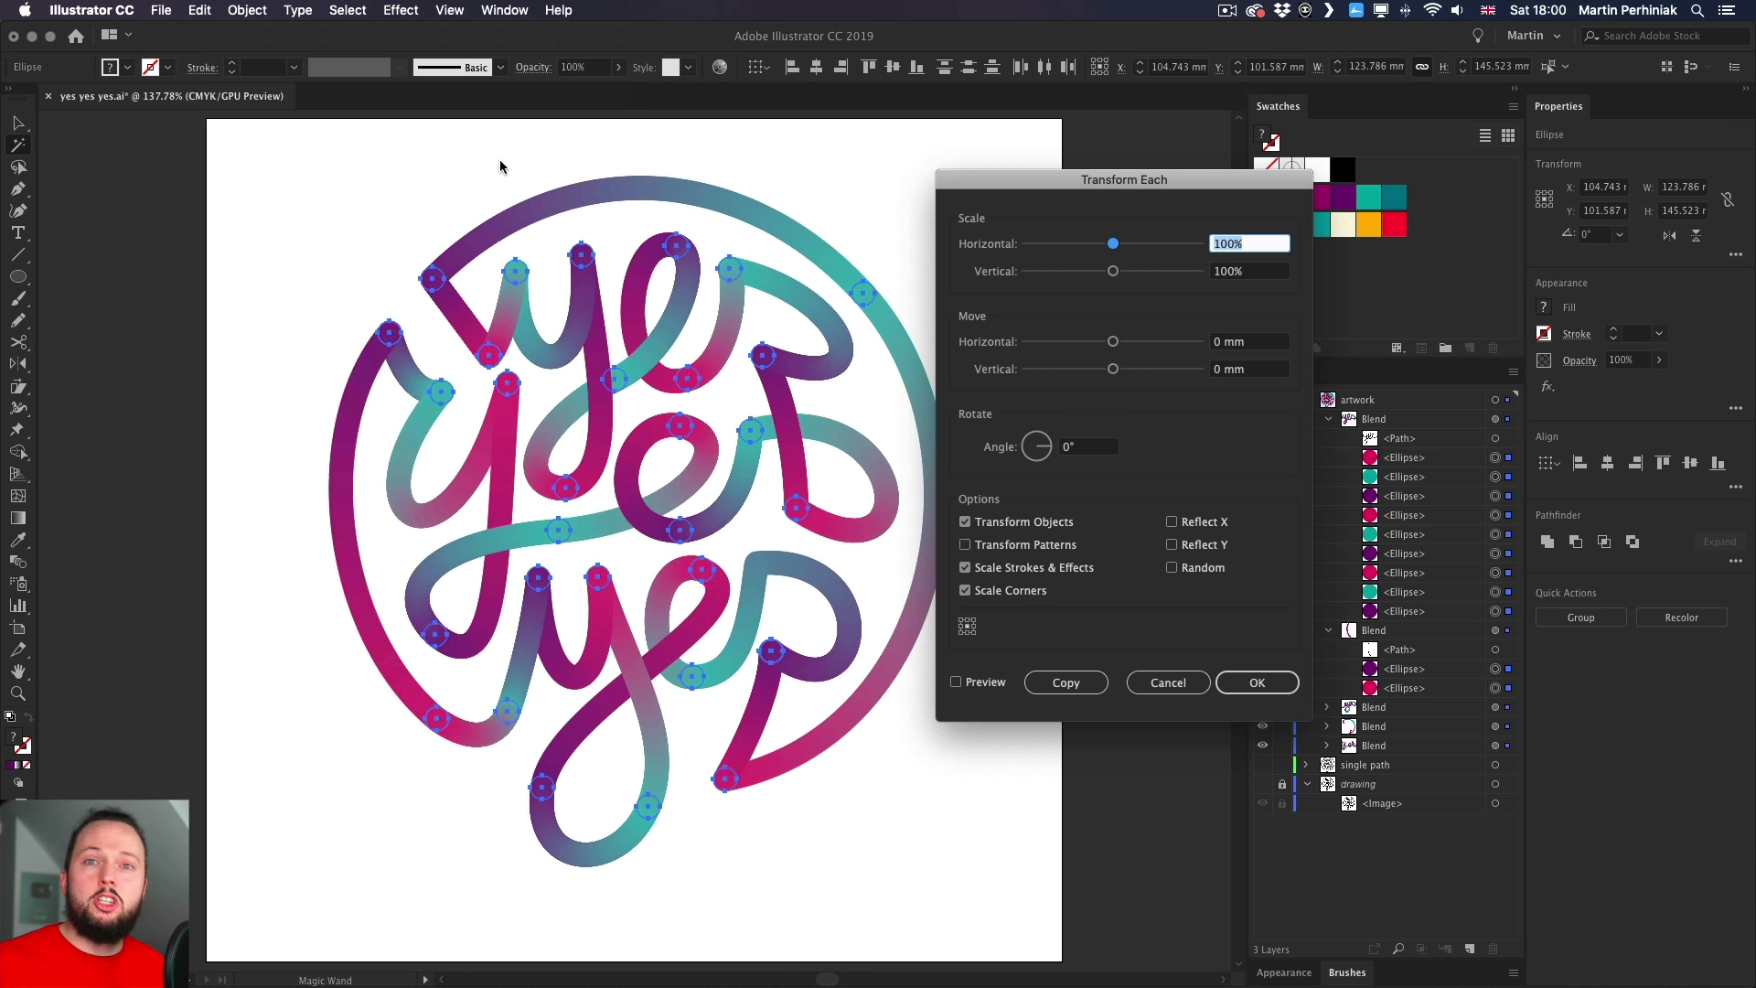
left_click(977, 684)
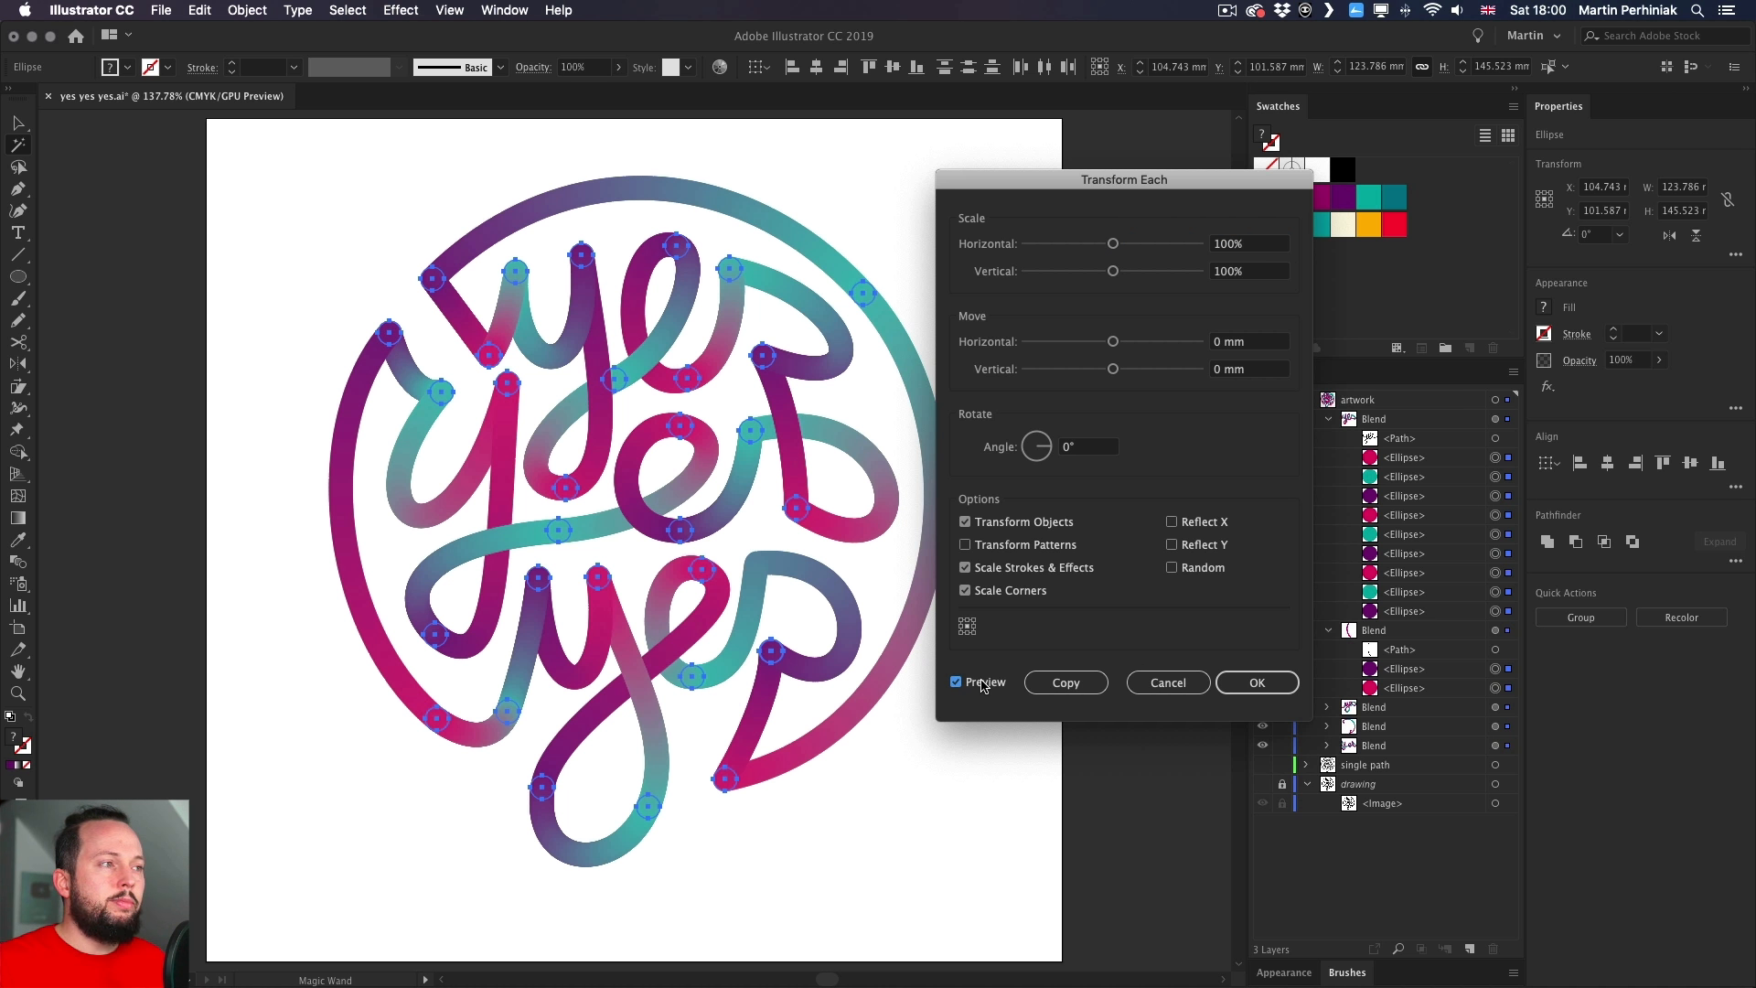
left_click_drag(1257, 242, 1173, 239)
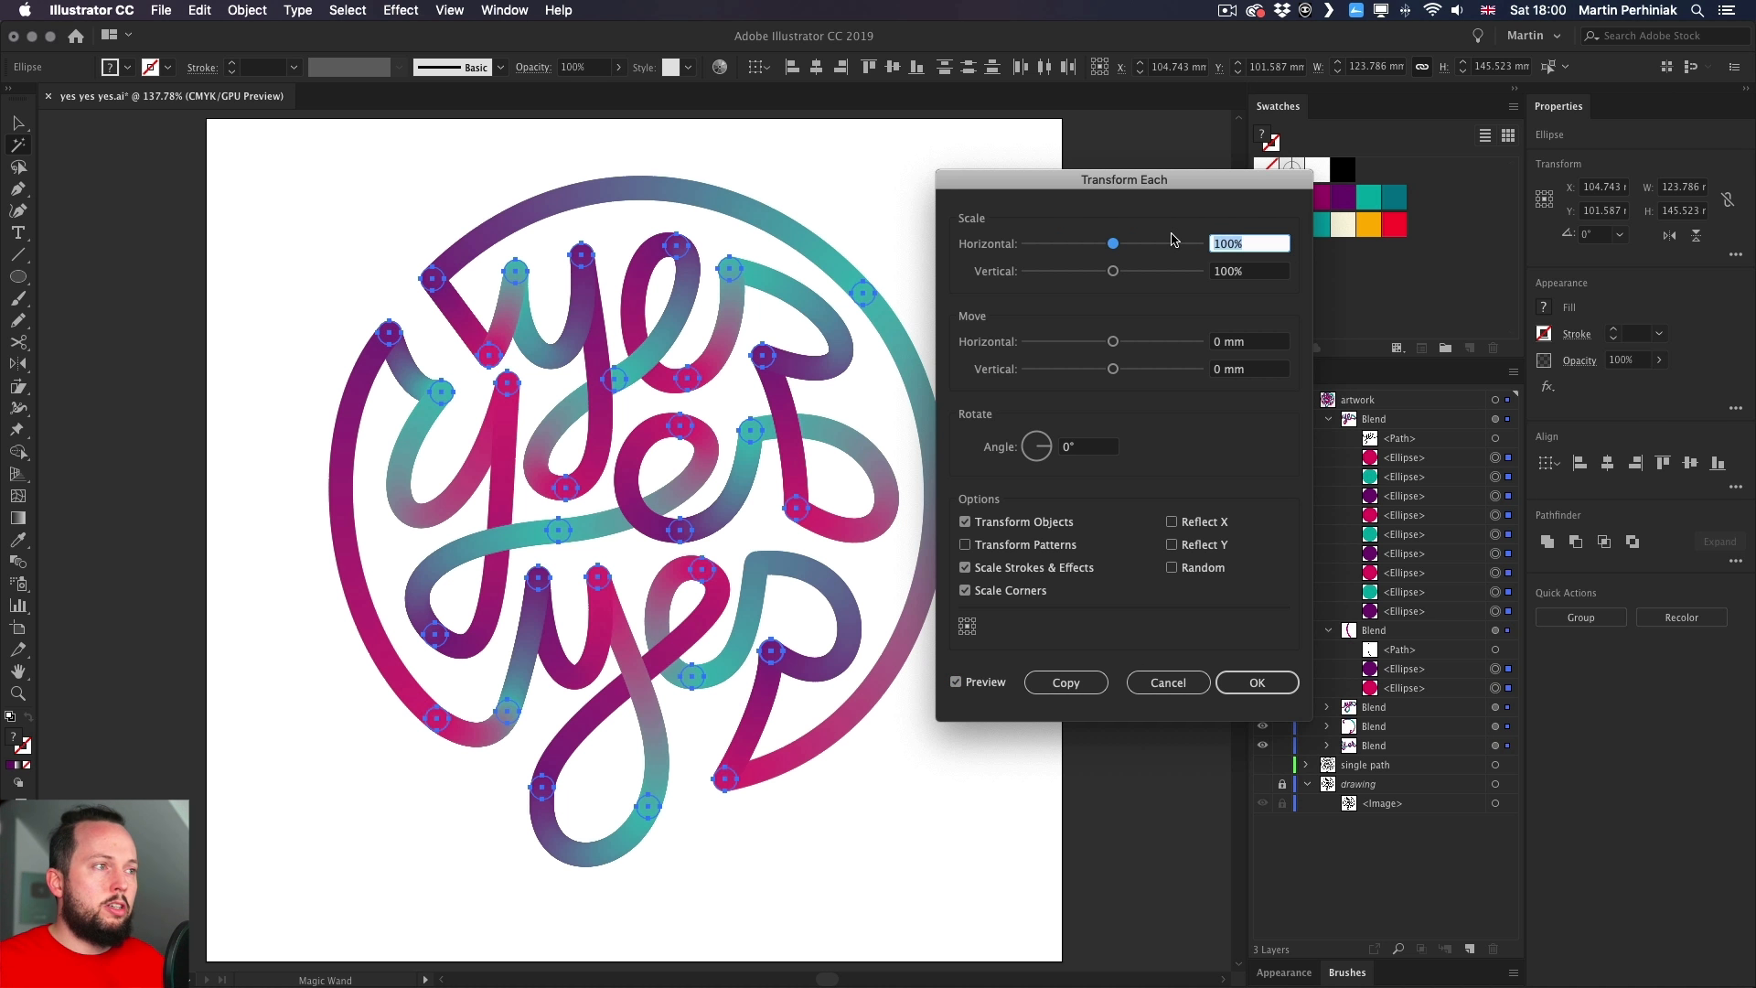
type("50")
key("Tab")
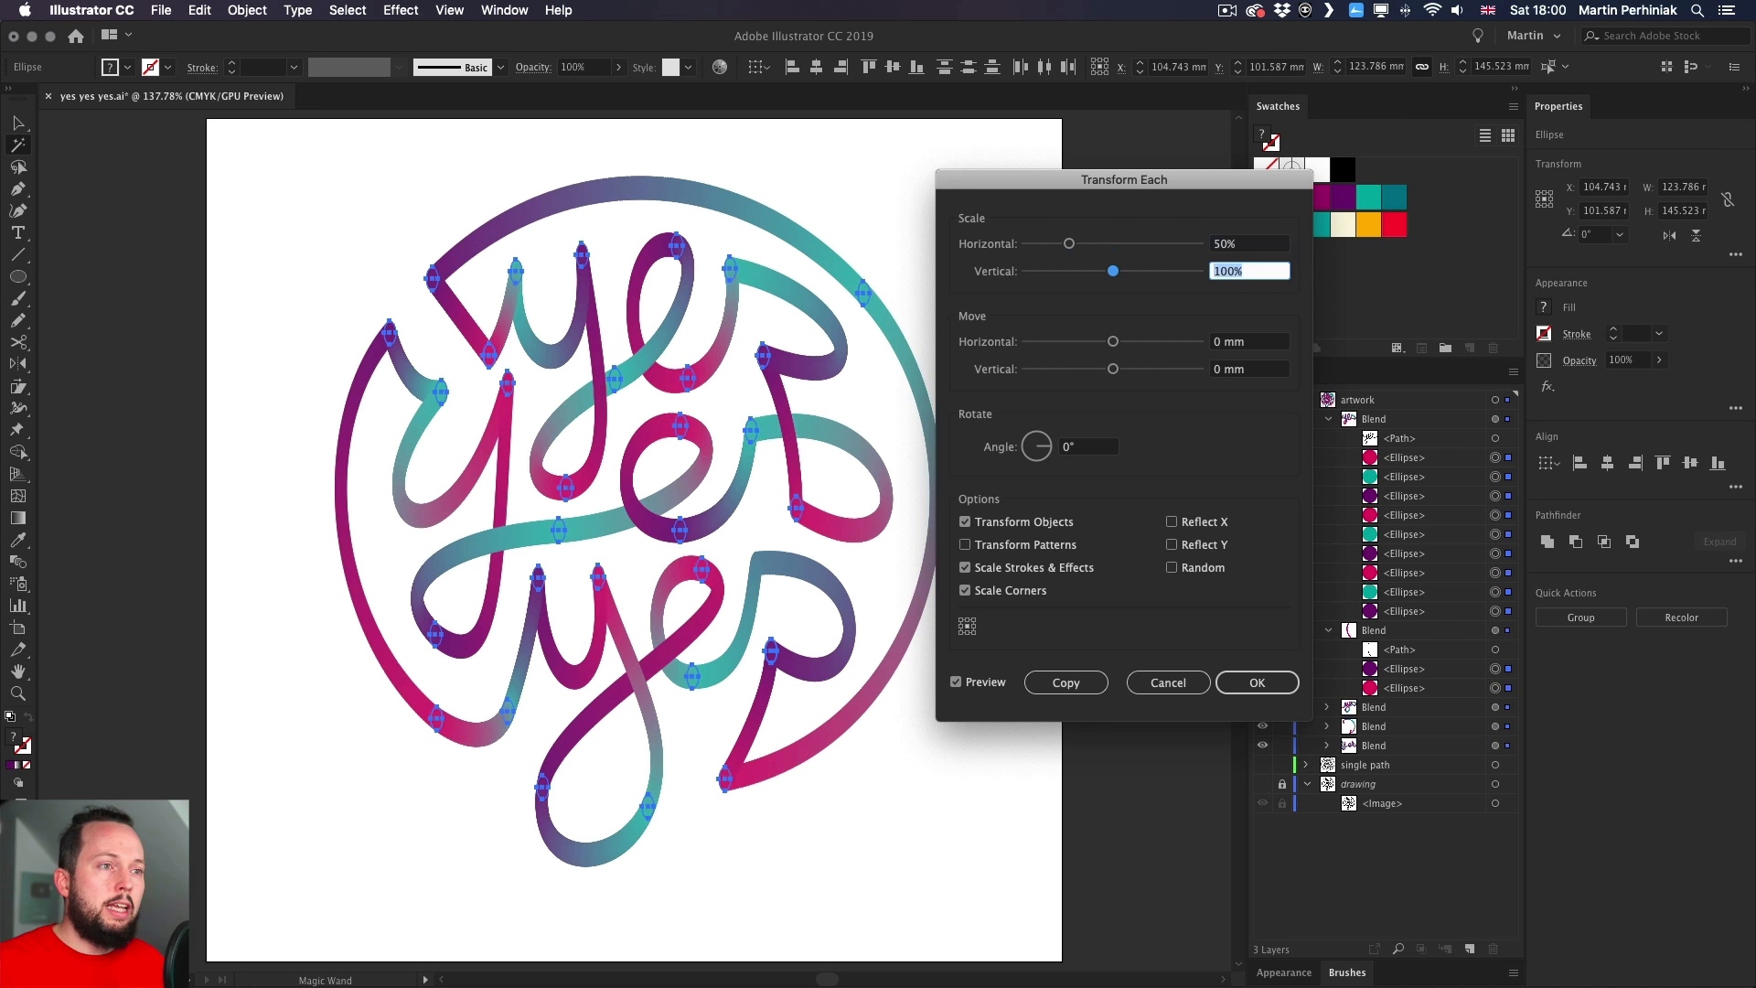
type("50")
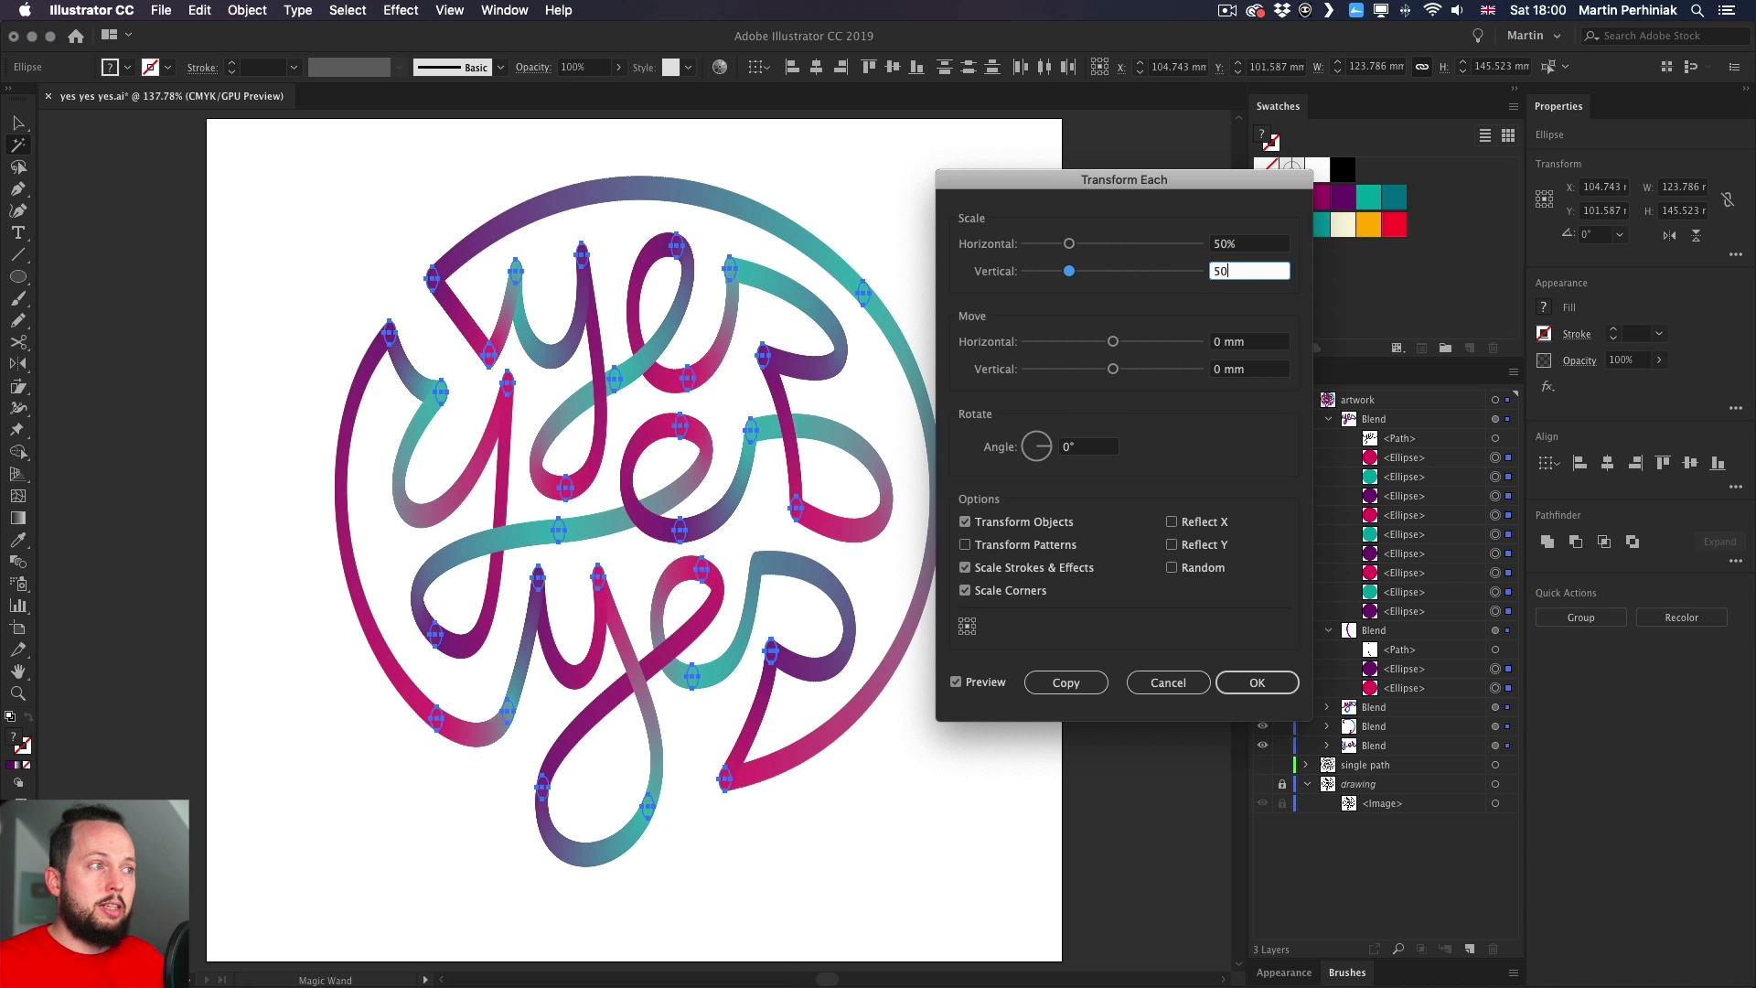
key("Tab")
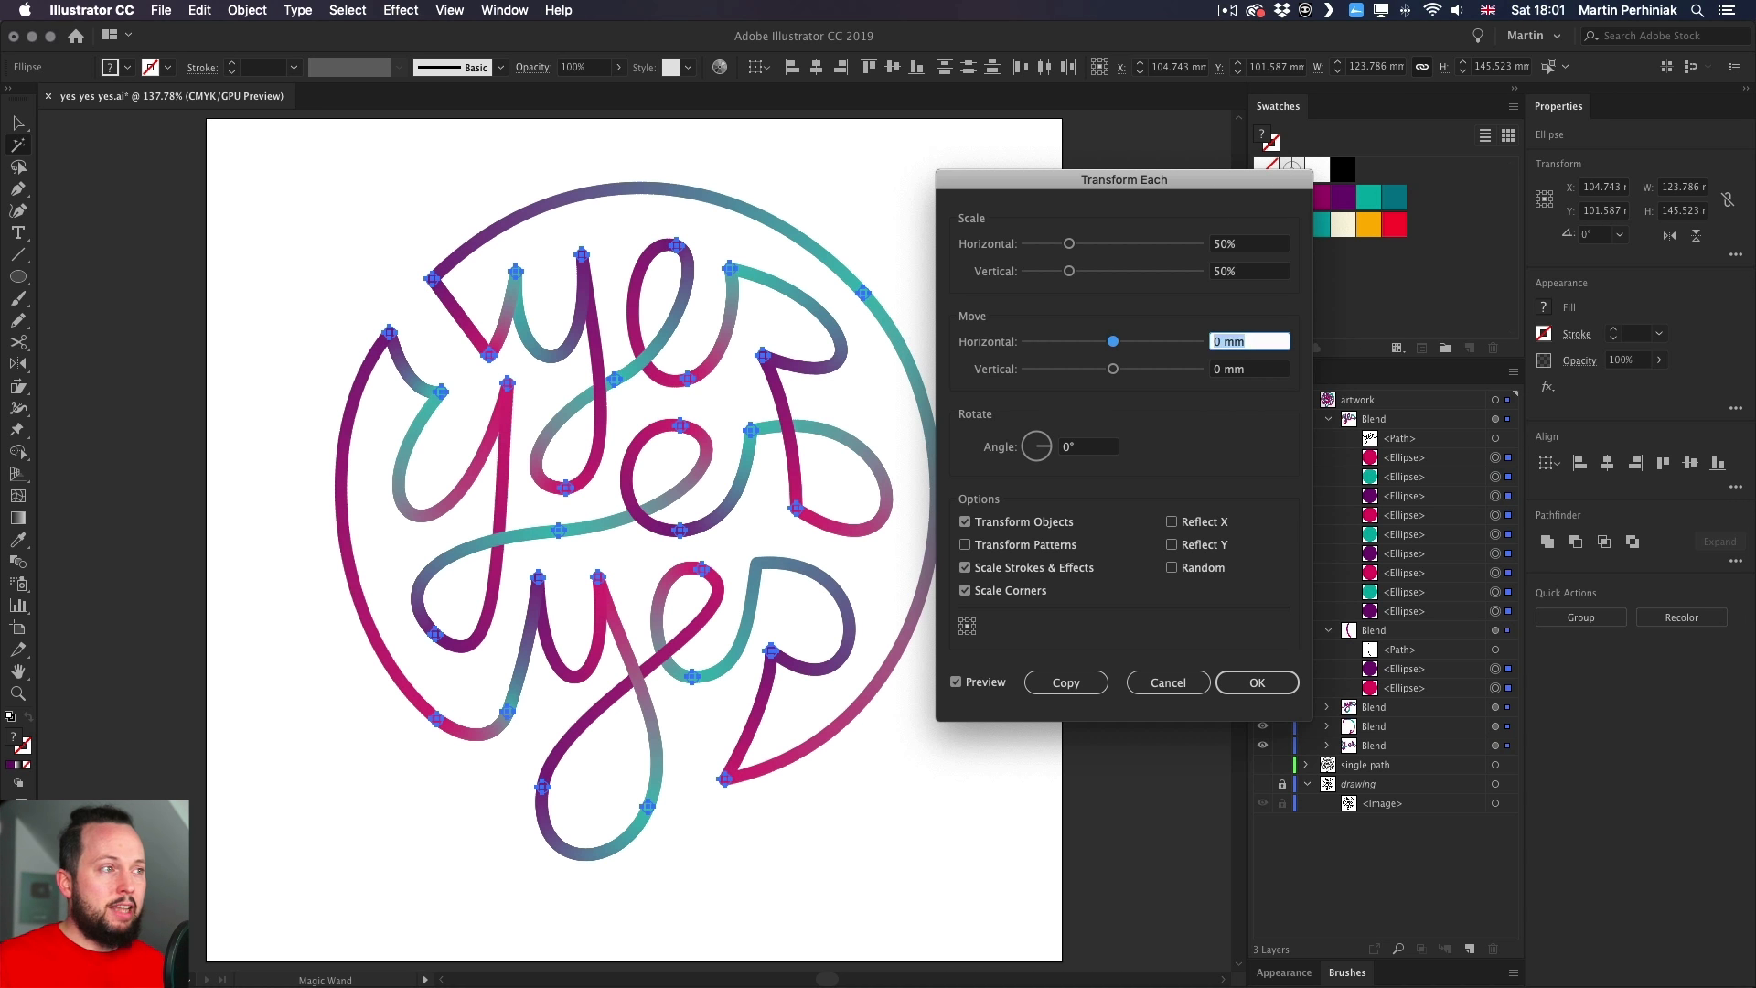
- Try 120% horizontal and vertical scale on the selected circles for thicker lettering
key("shift+Tab")
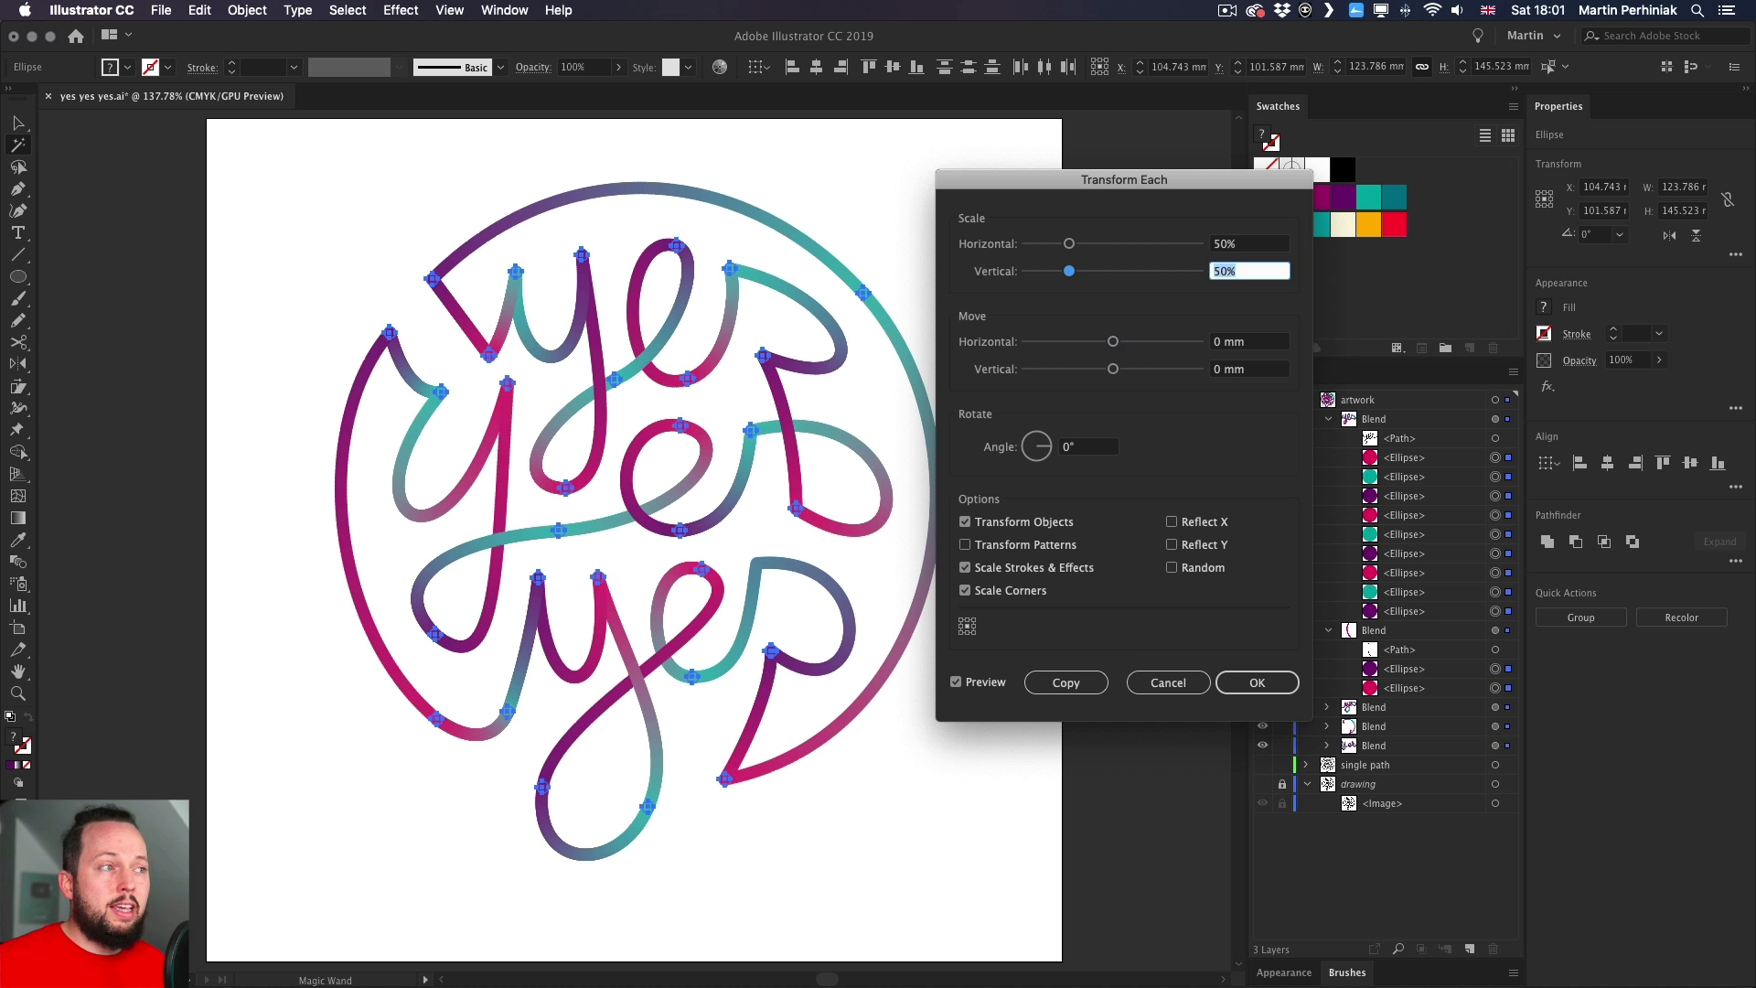
type("120")
key("shift+Tab")
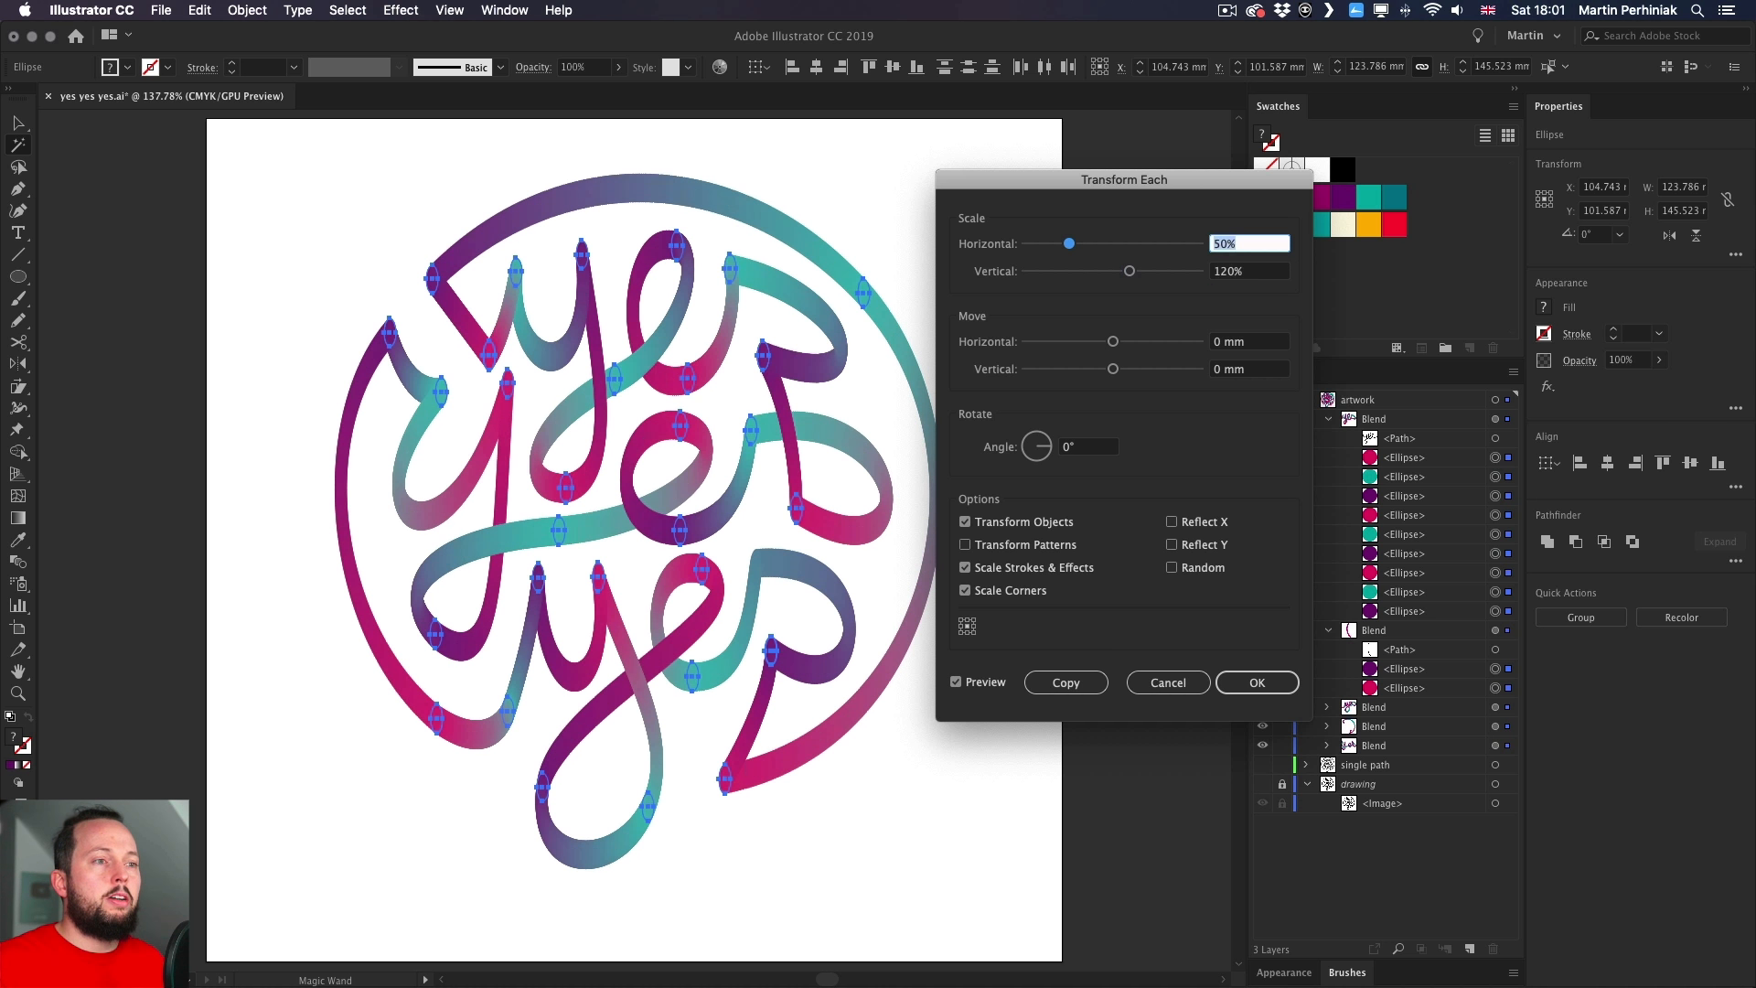
type("120")
key("Tab")
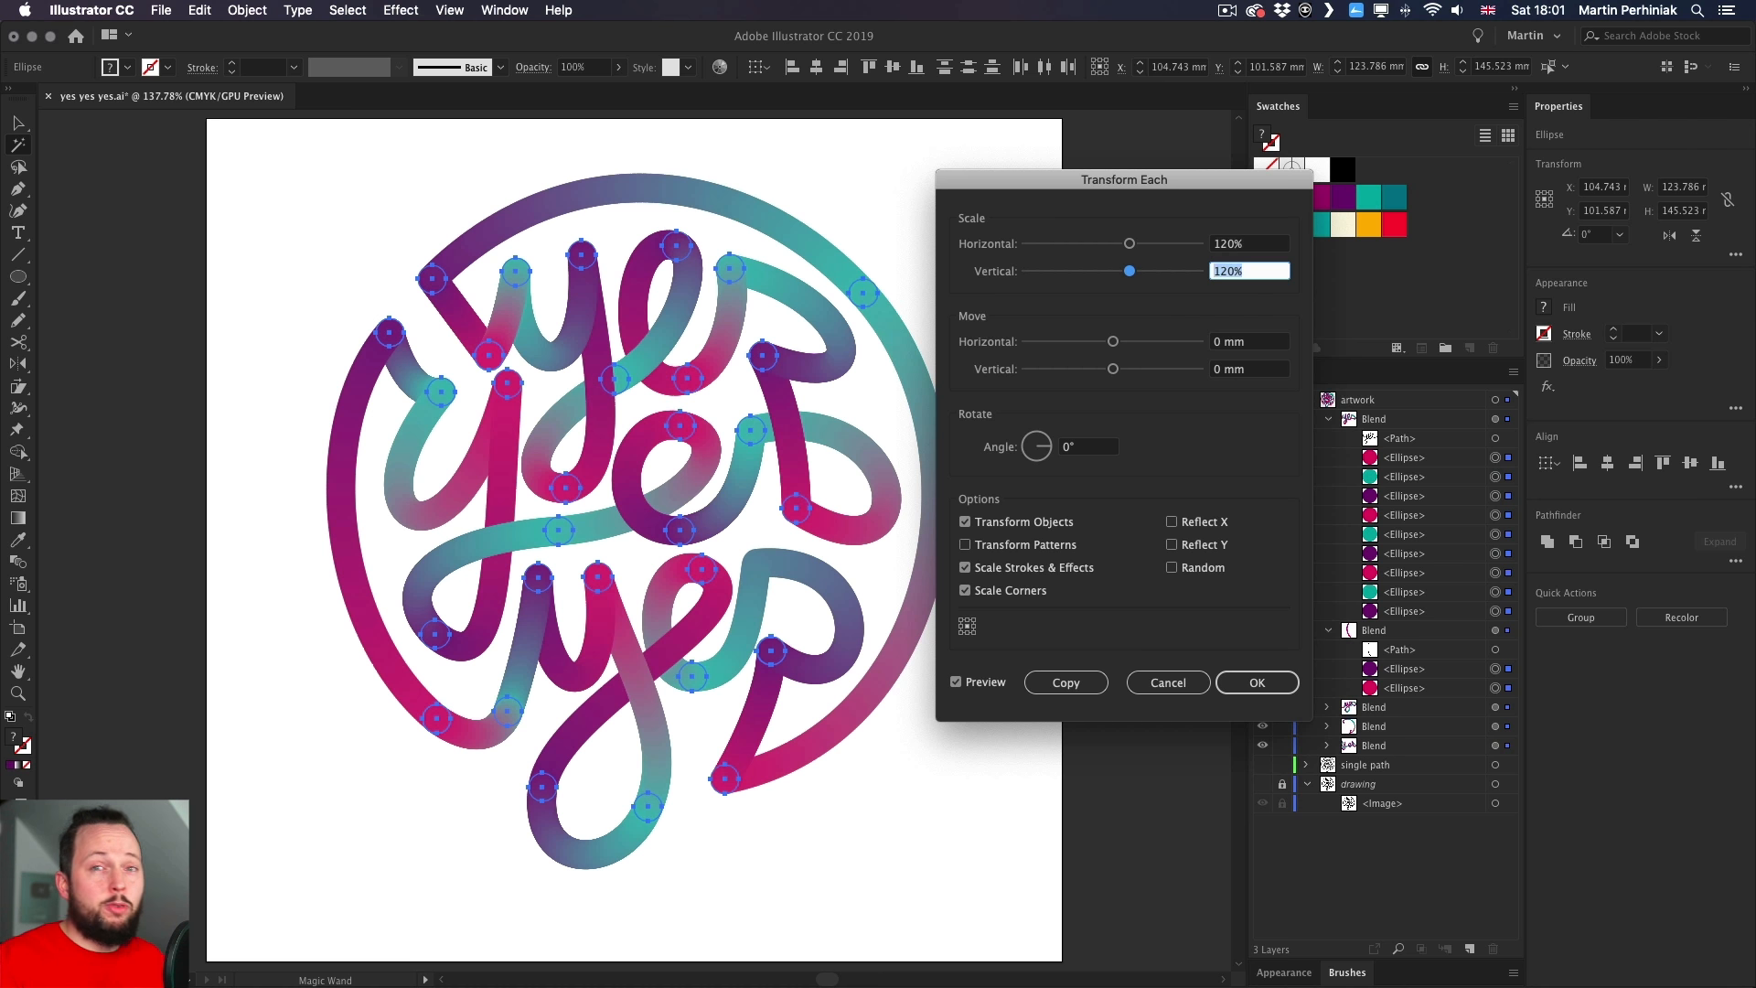
- Try 25% horizontal and vertical scale on the selected circles for very thin lettering
type("25")
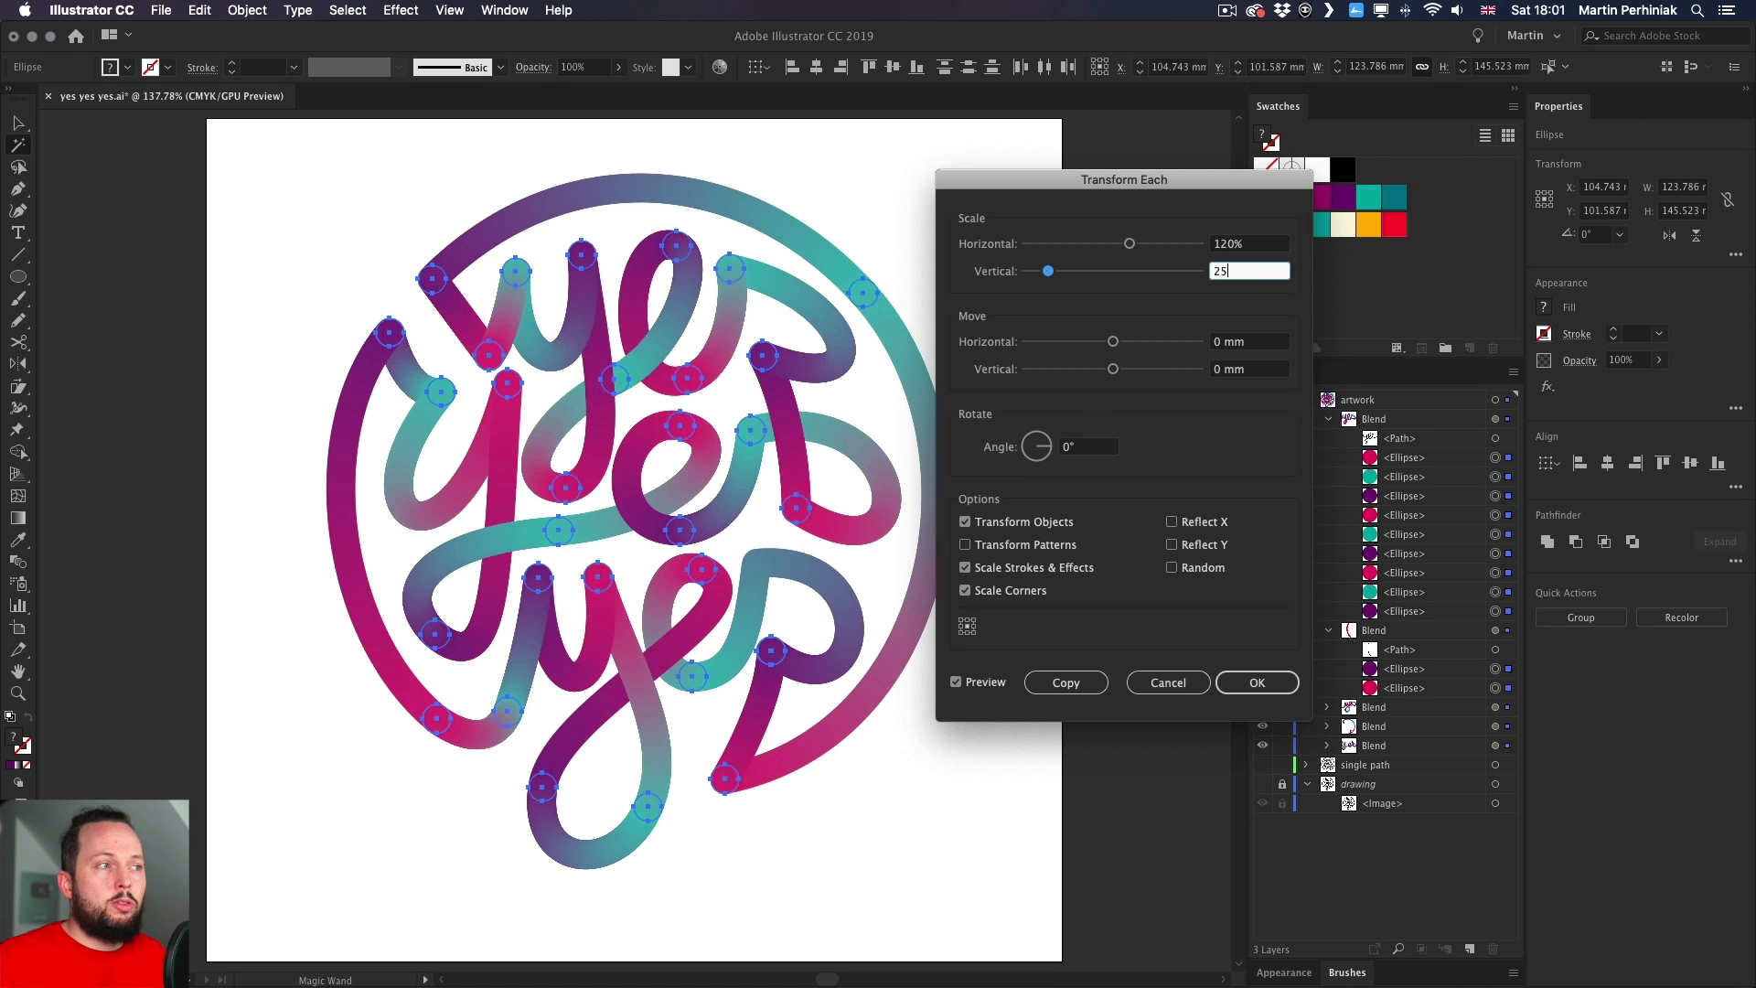
key("shift+Tab")
type("25")
key("Tab")
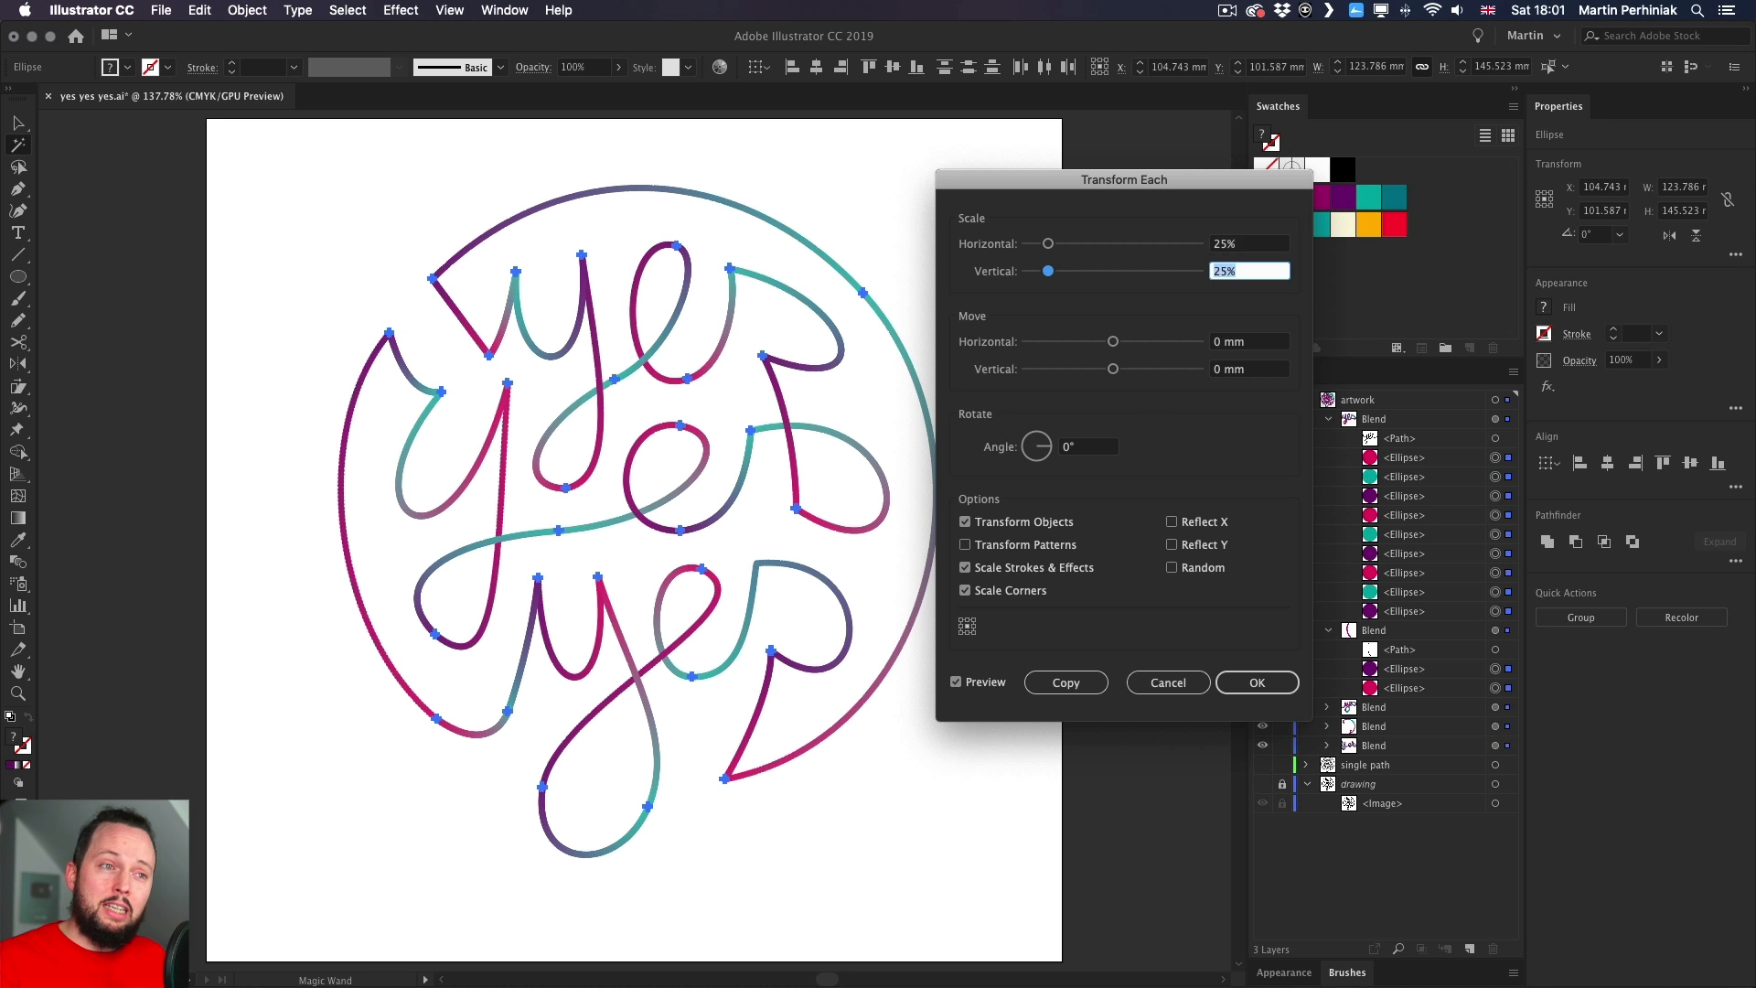
- Set the circles' horizontal and vertical scale to 50% and apply the transformation
key("shift+Tab")
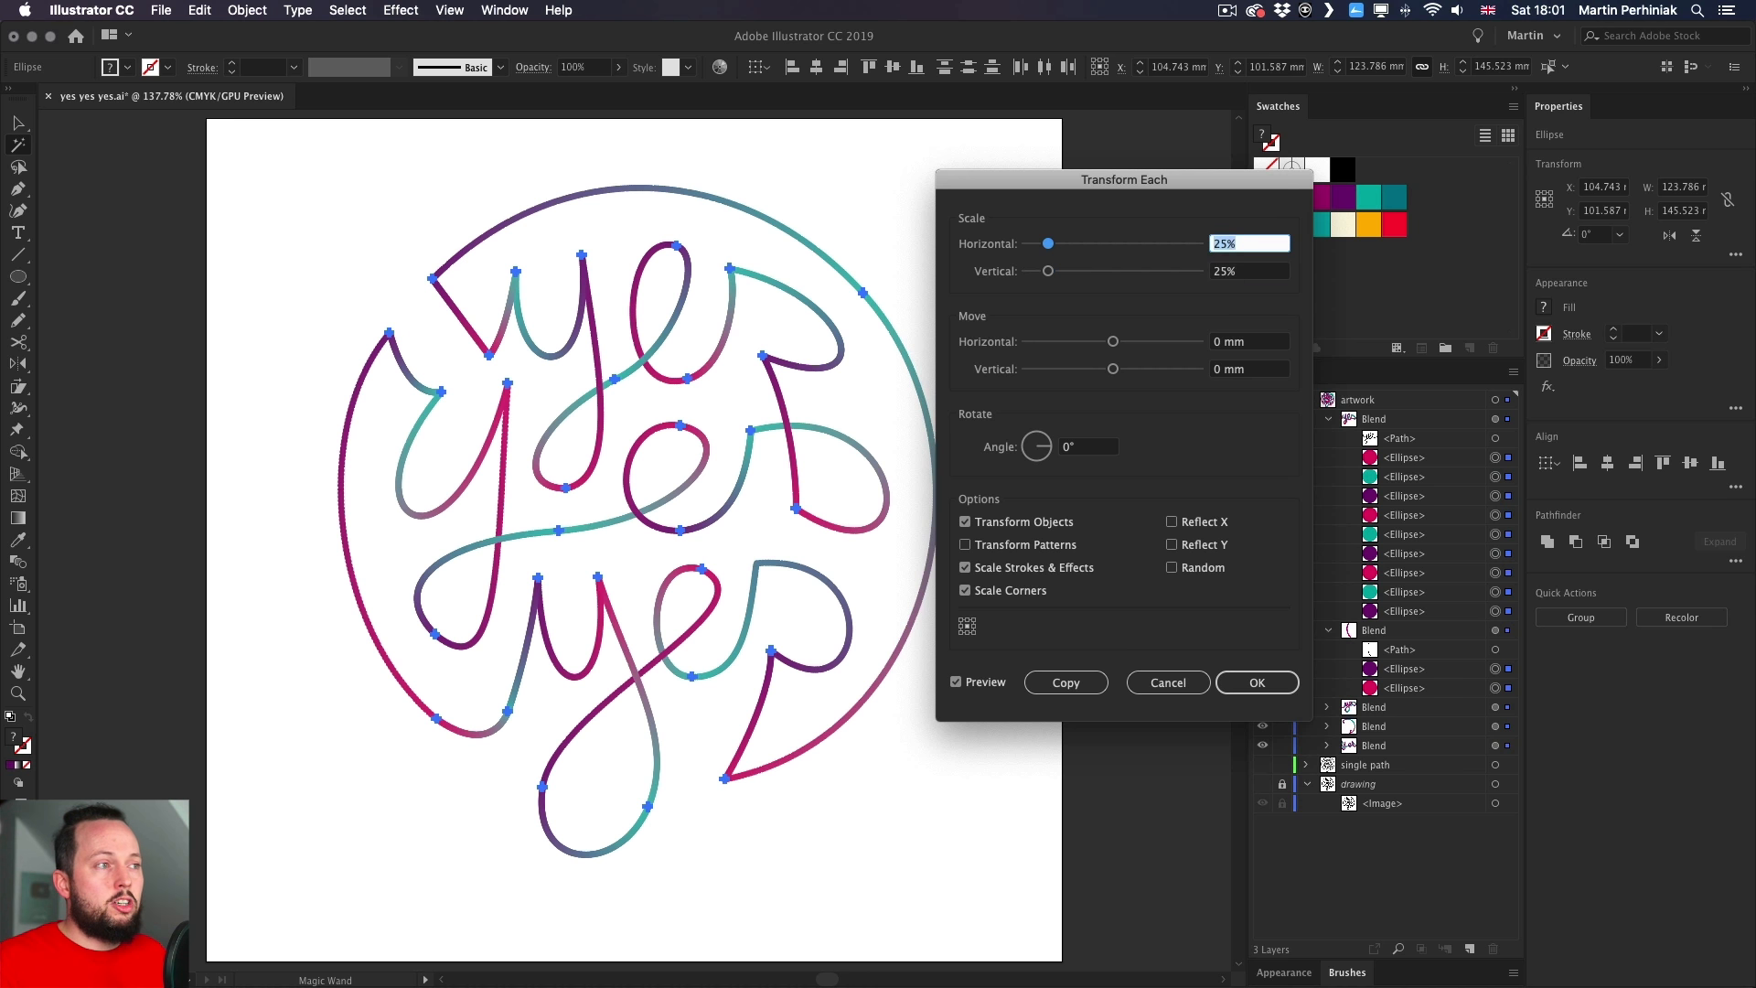
type("50")
key("Tab")
type("50")
key("Return")
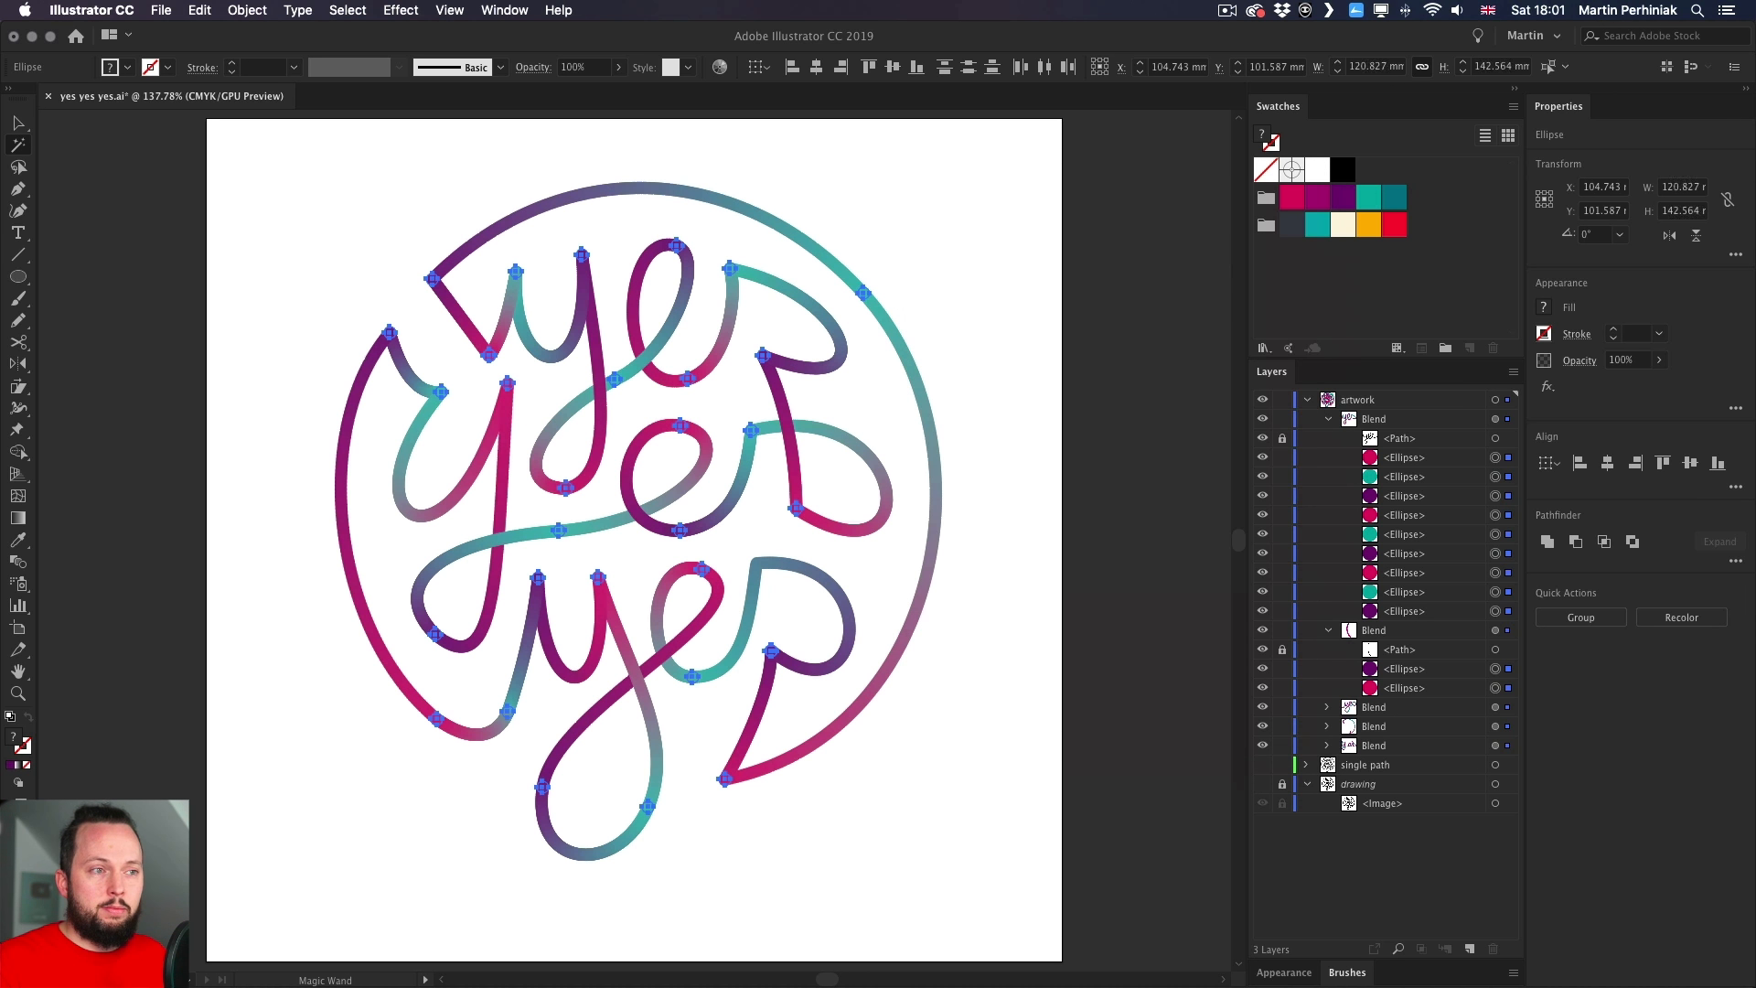
- Select only the purple circle where the ring's upper arc meets the top "y" and scale it uniformly to 200%
key("super+shift+a")
key("a")
left_click_drag(394, 248, 458, 305)
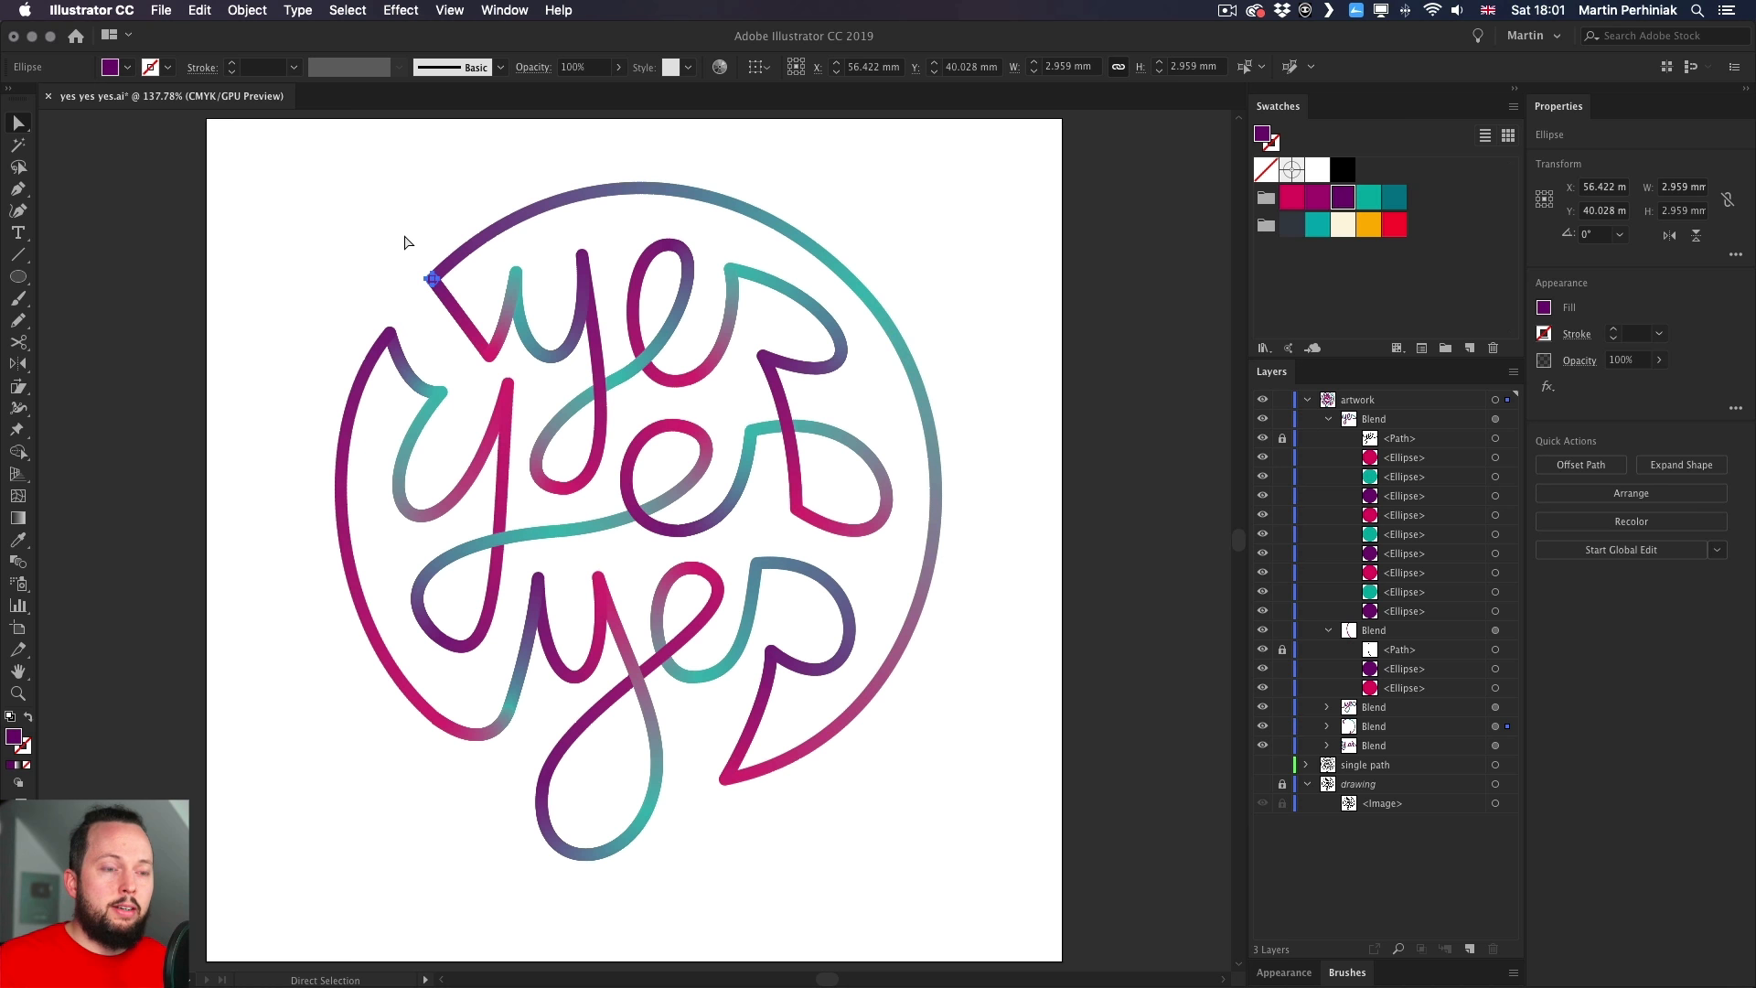
left_click(246, 10)
mouse_move(274, 36)
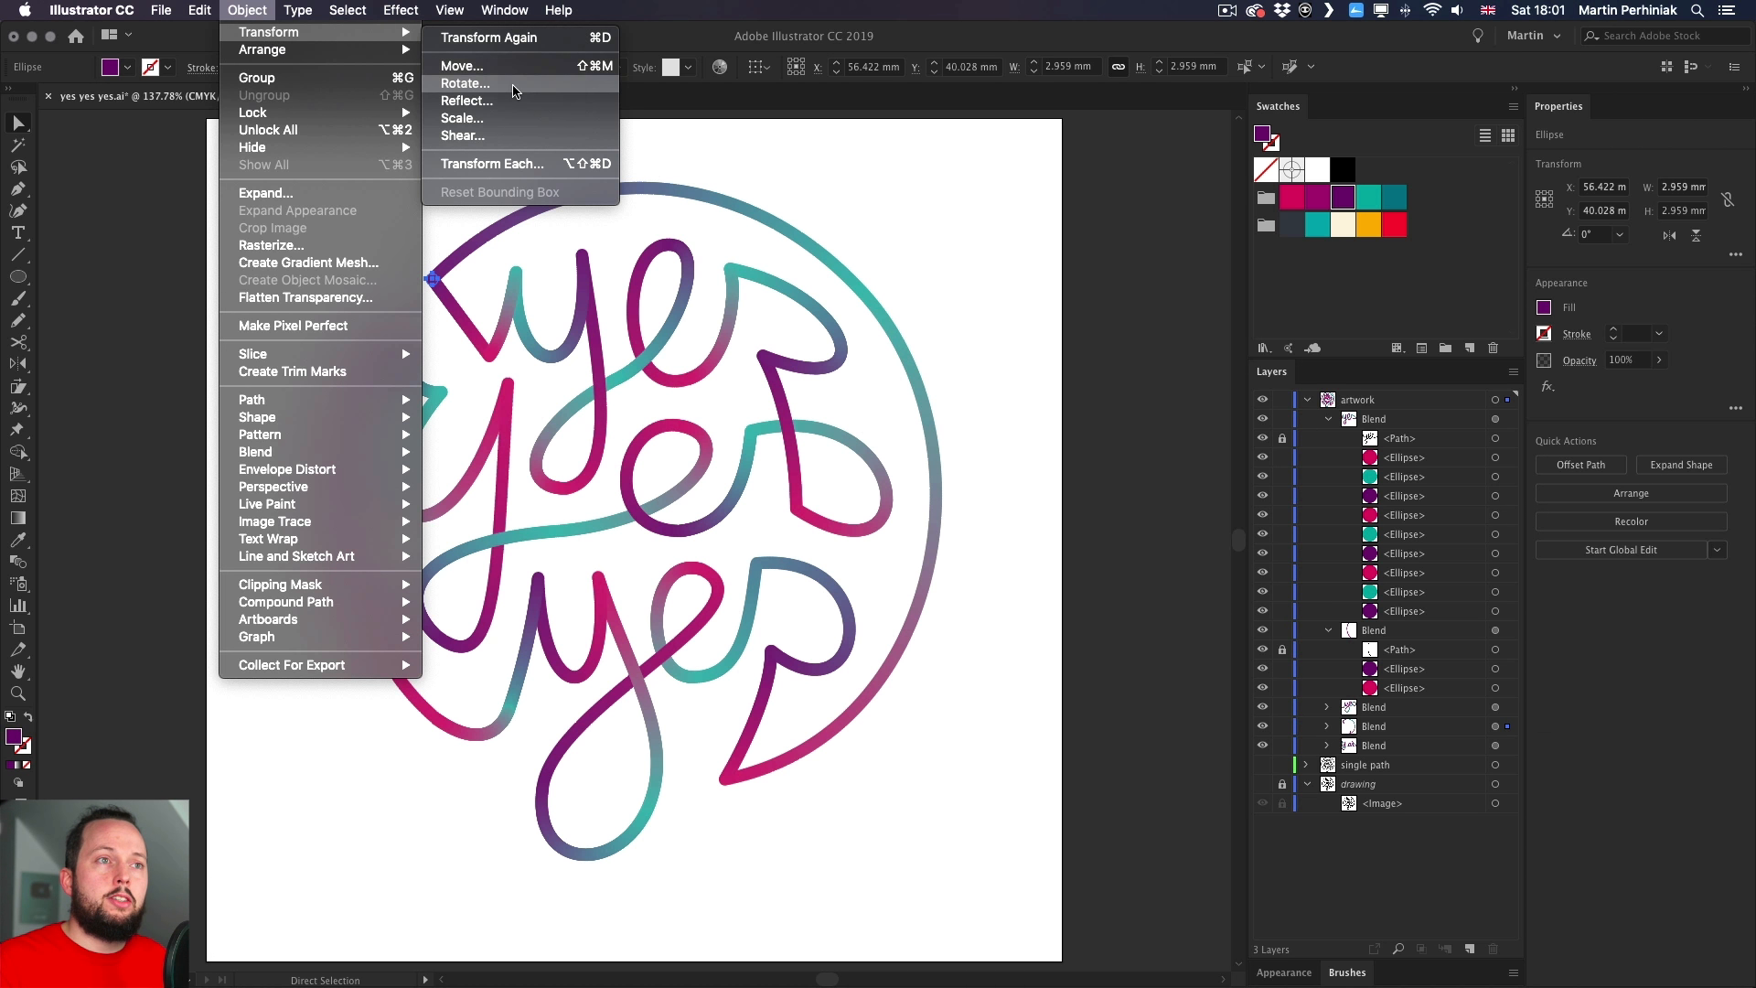
left_click(471, 119)
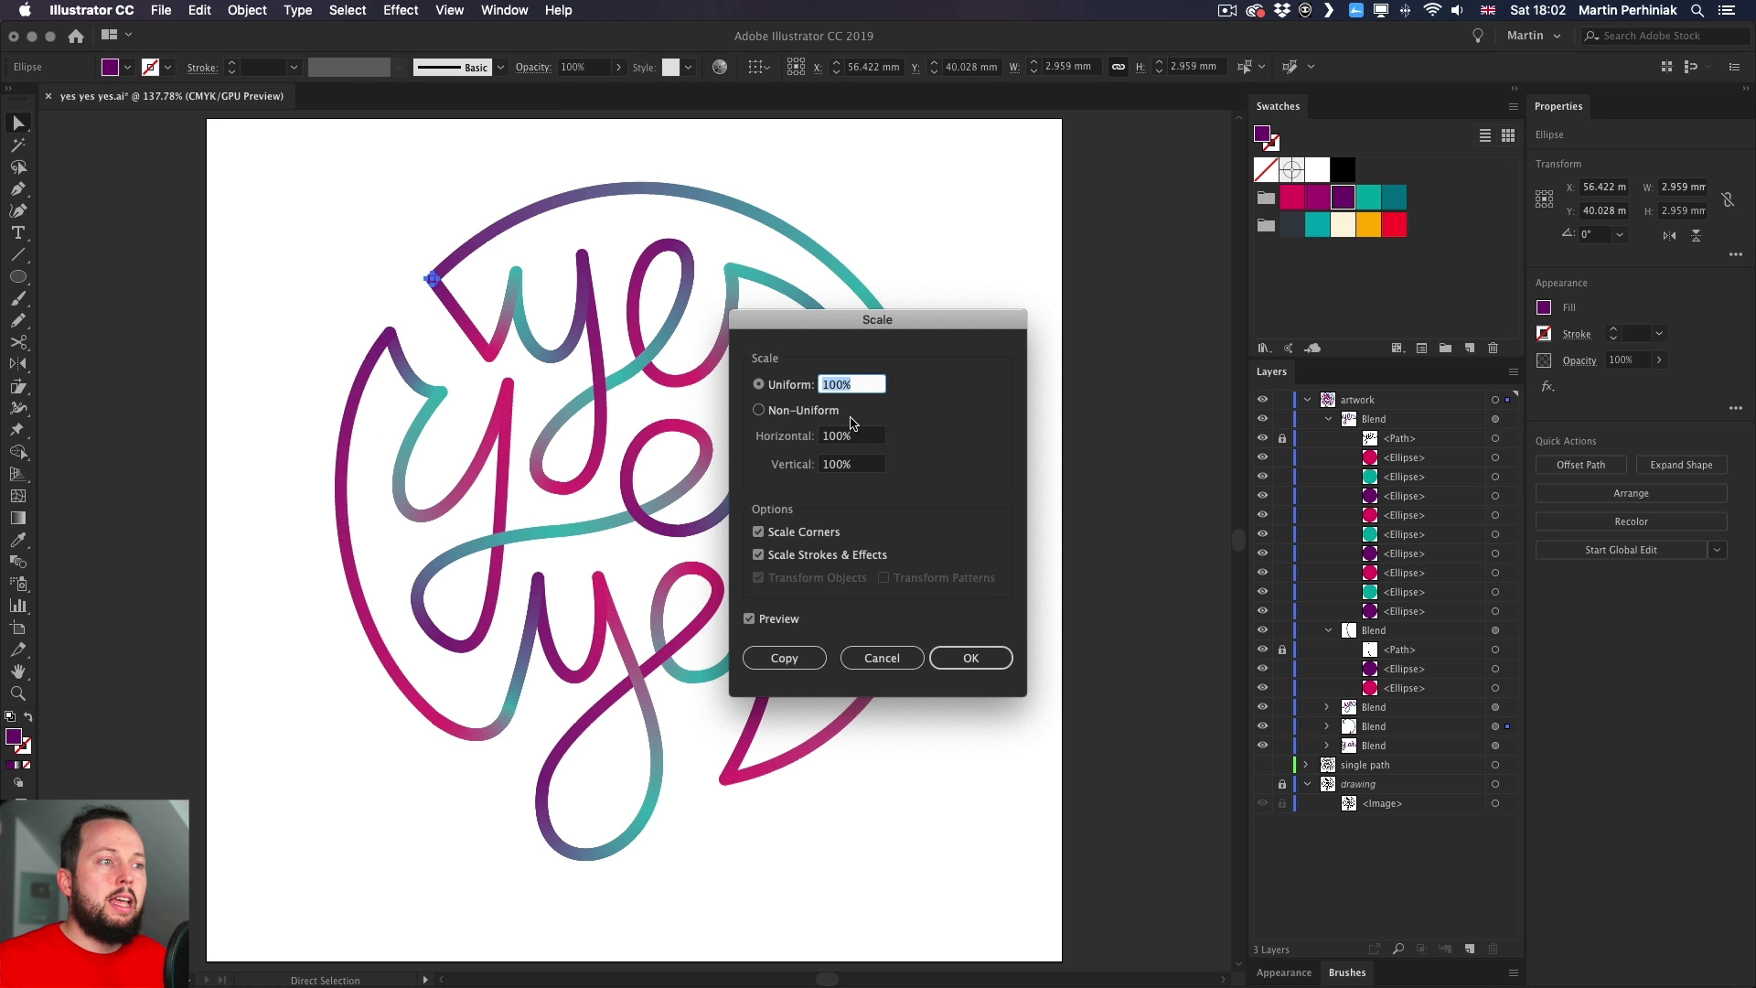
type("200")
key("Return")
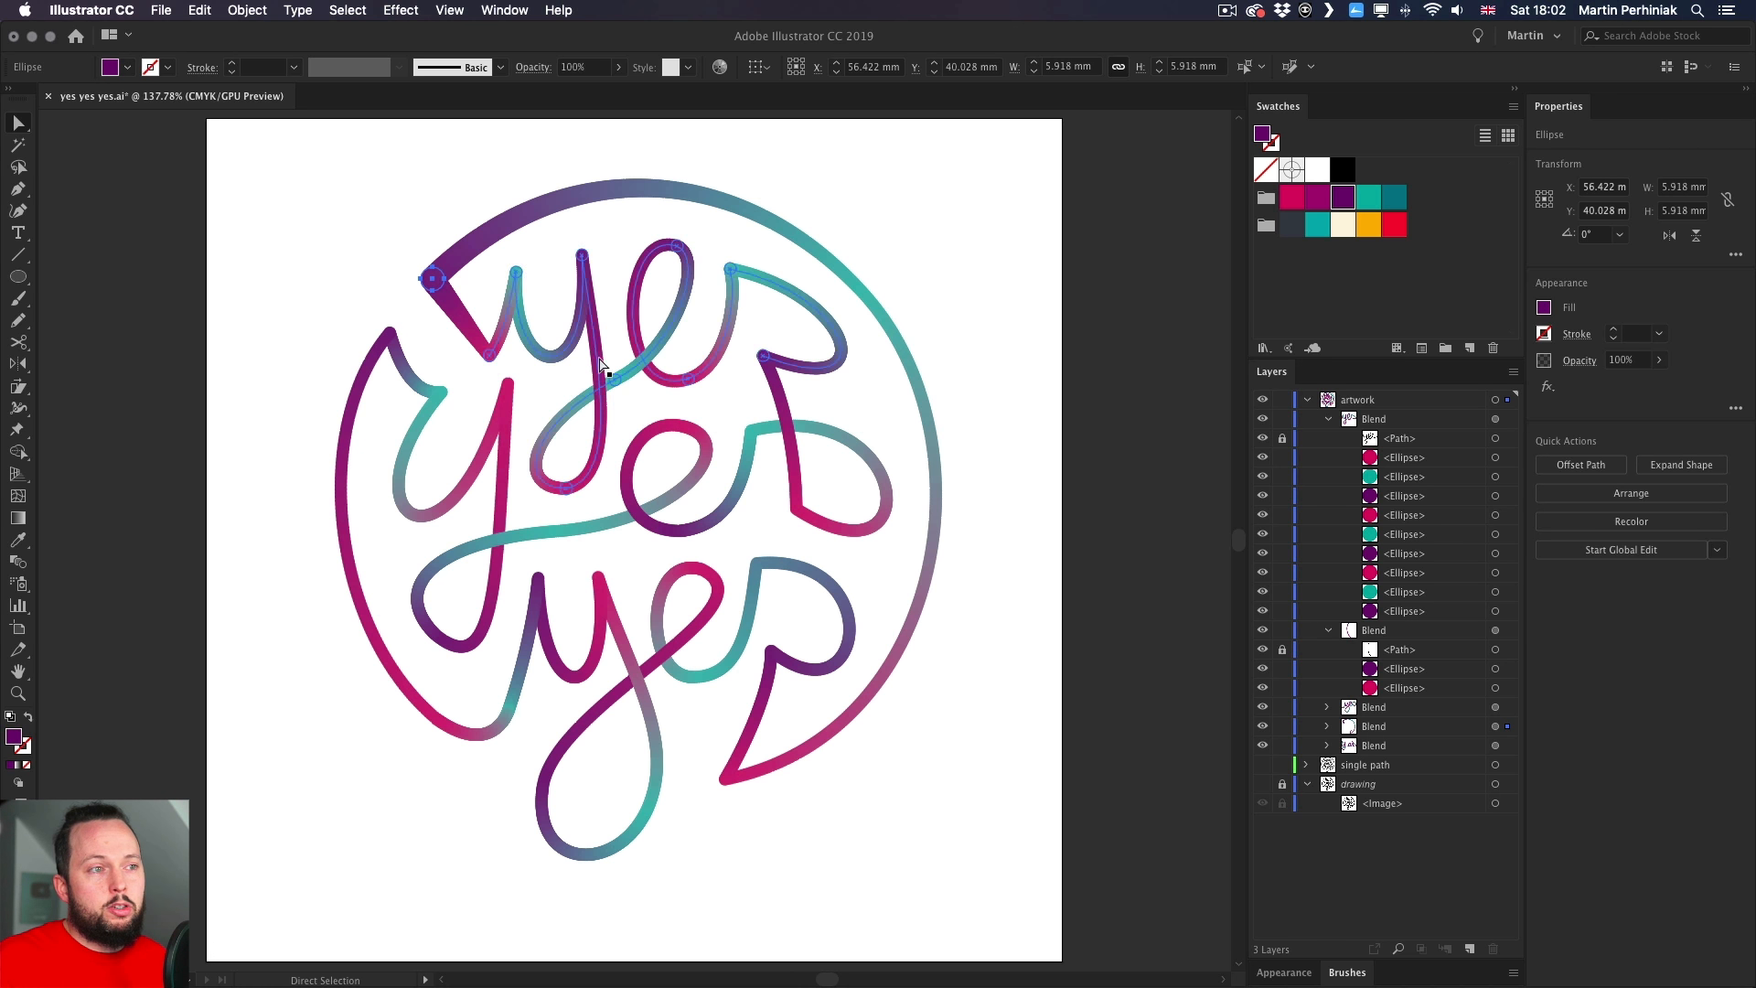
- Select circles atop the upper "e", middle "s" and "y", and lower "e" and "y", and scale each to 200% horizontally and vertically with Transform Each
left_click(677, 245)
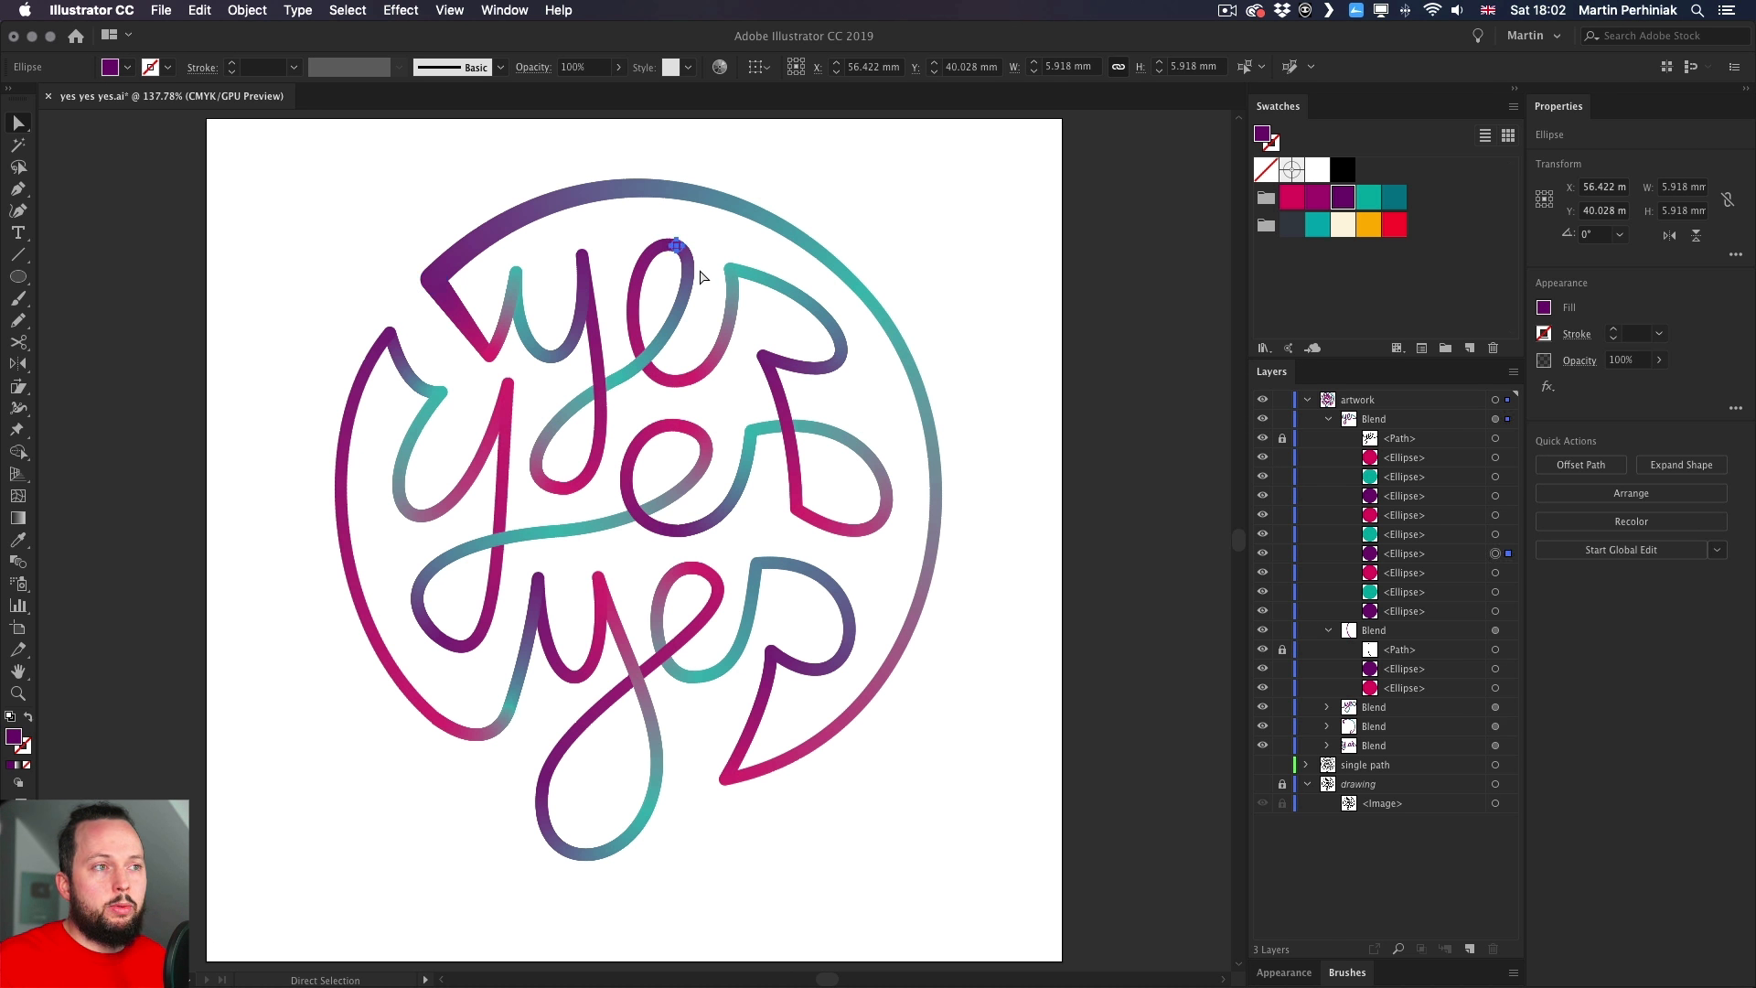
left_click(751, 430, "shift")
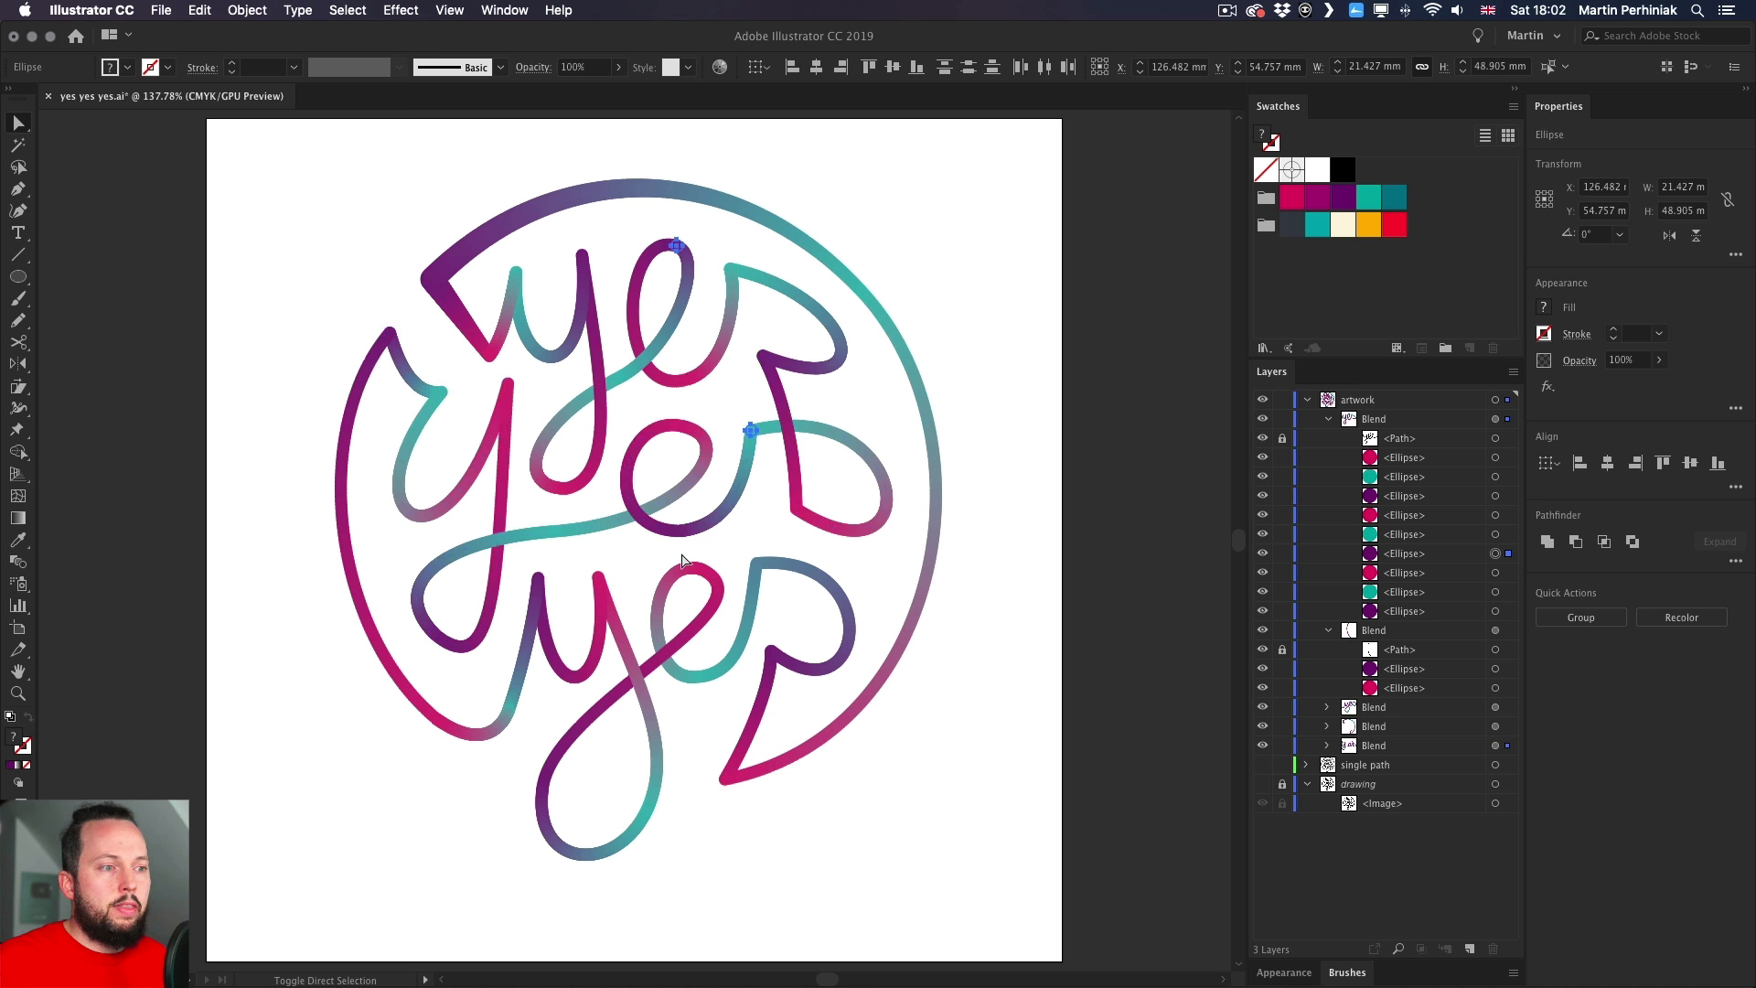
left_click(702, 570, "shift")
left_click(597, 577, "shift")
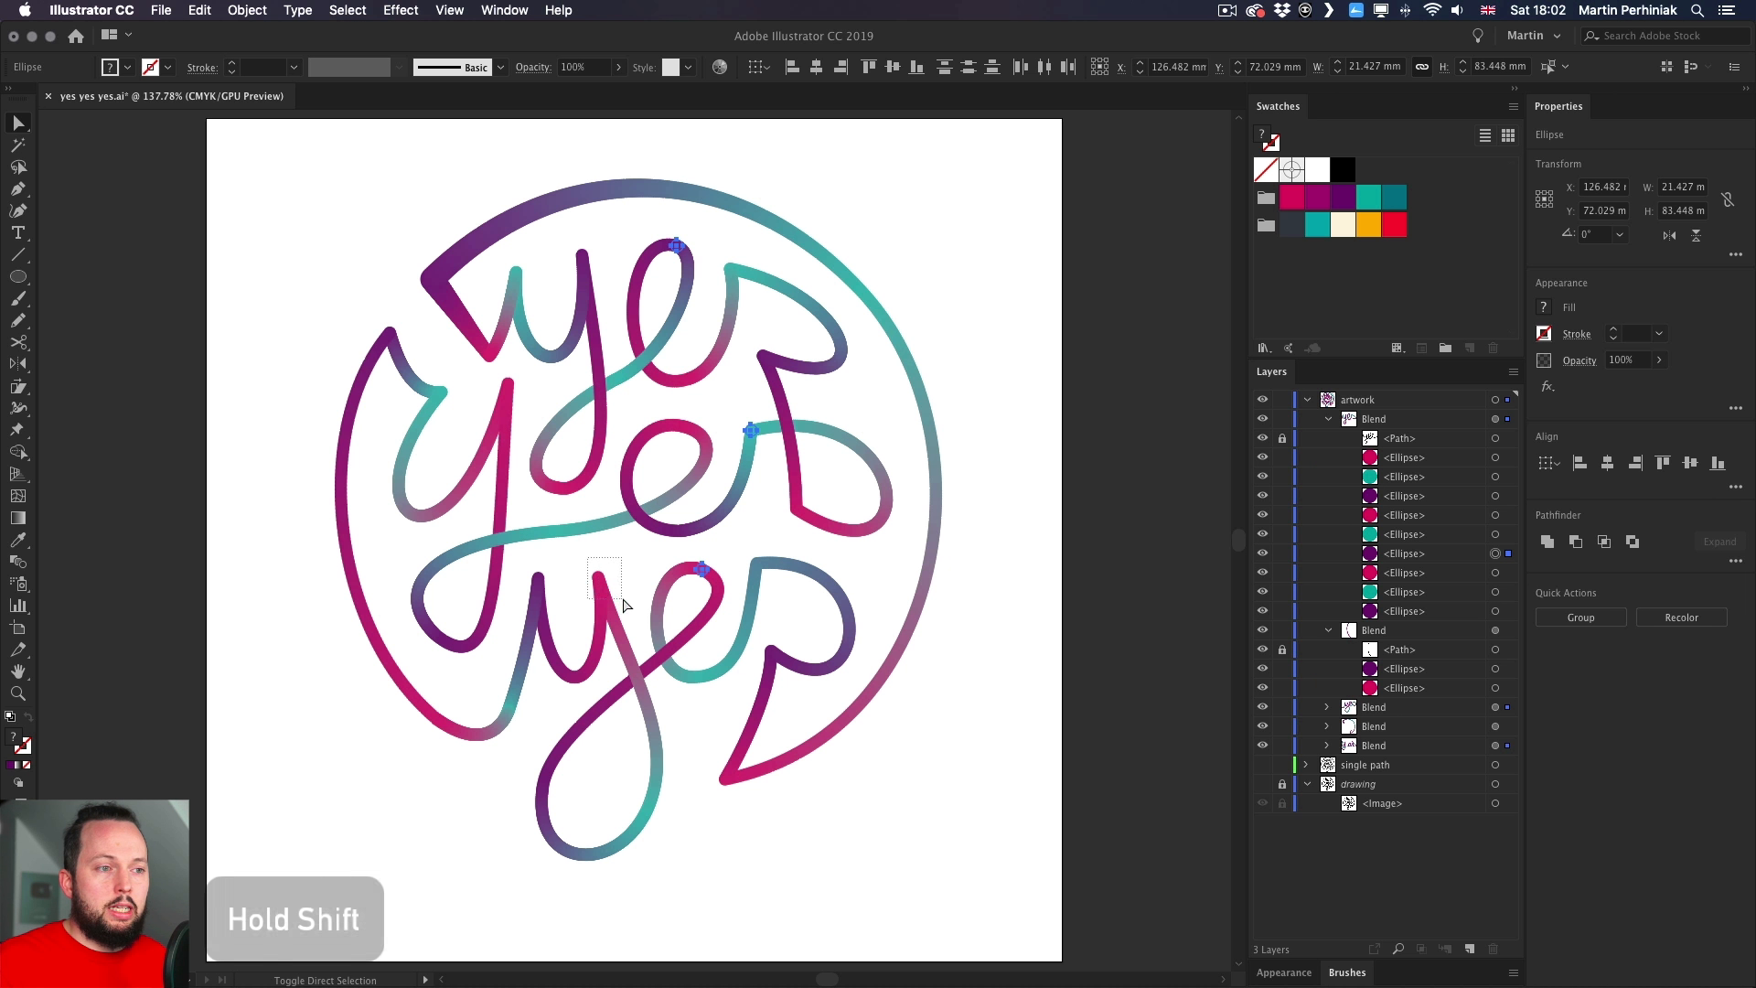
left_click(506, 382, "shift")
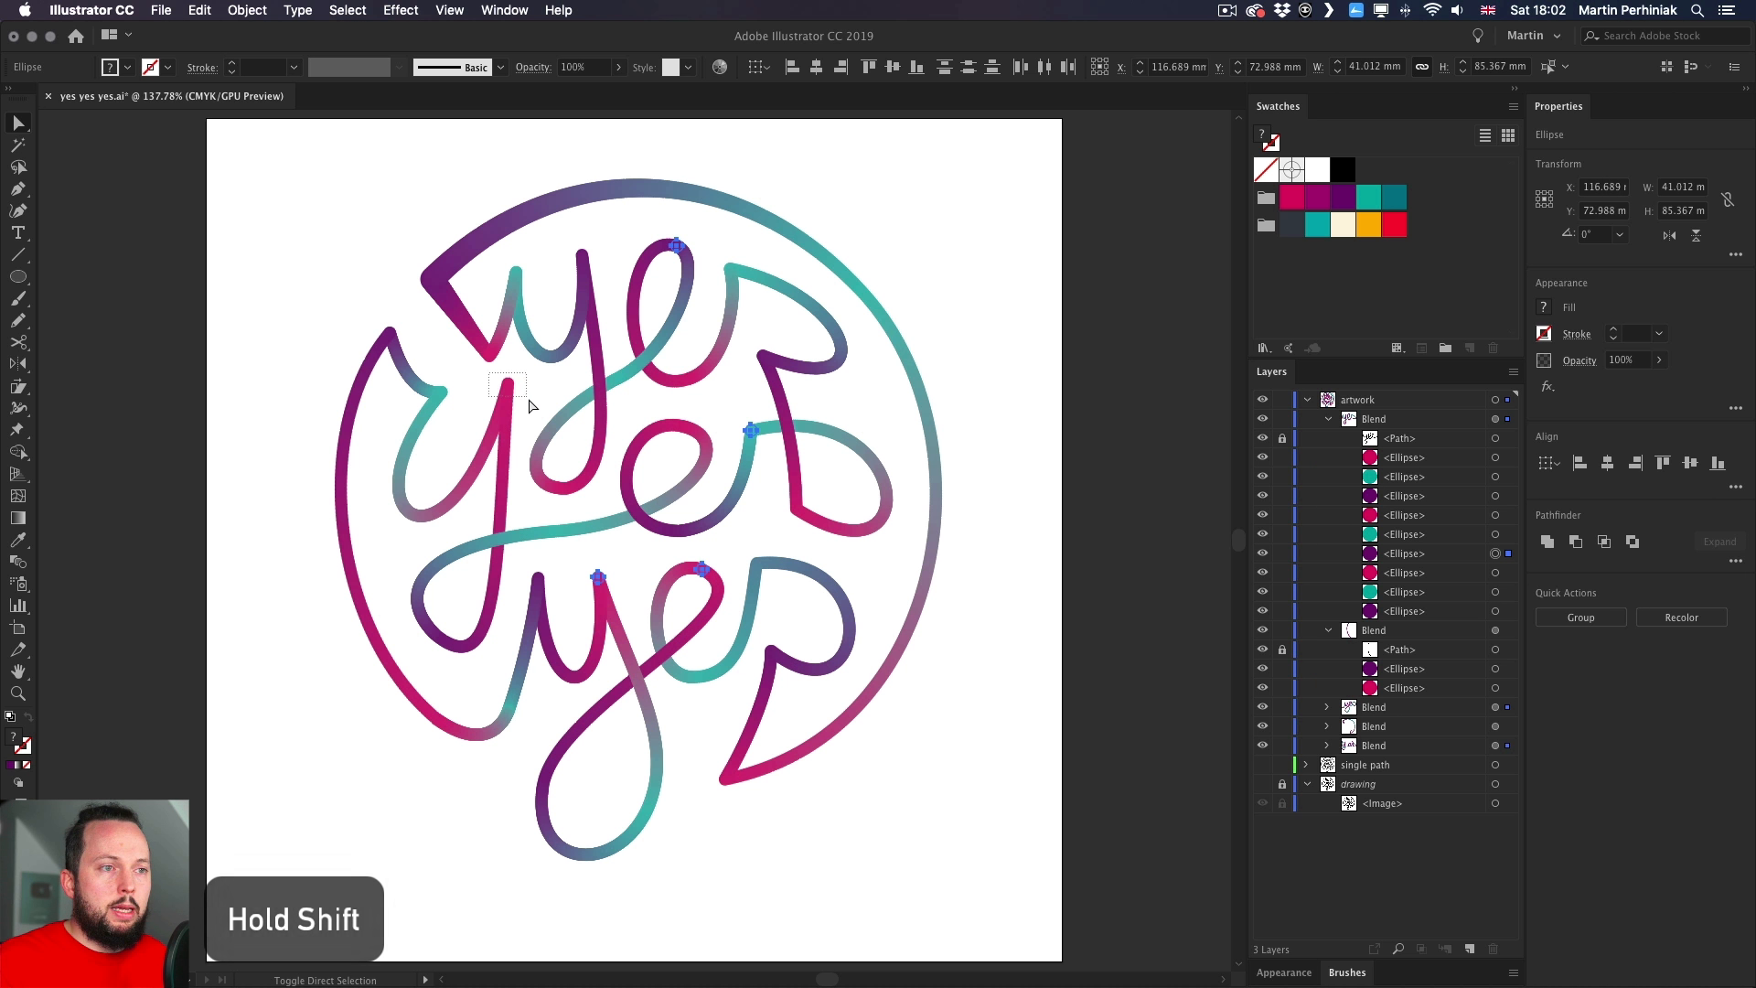
left_click(248, 10)
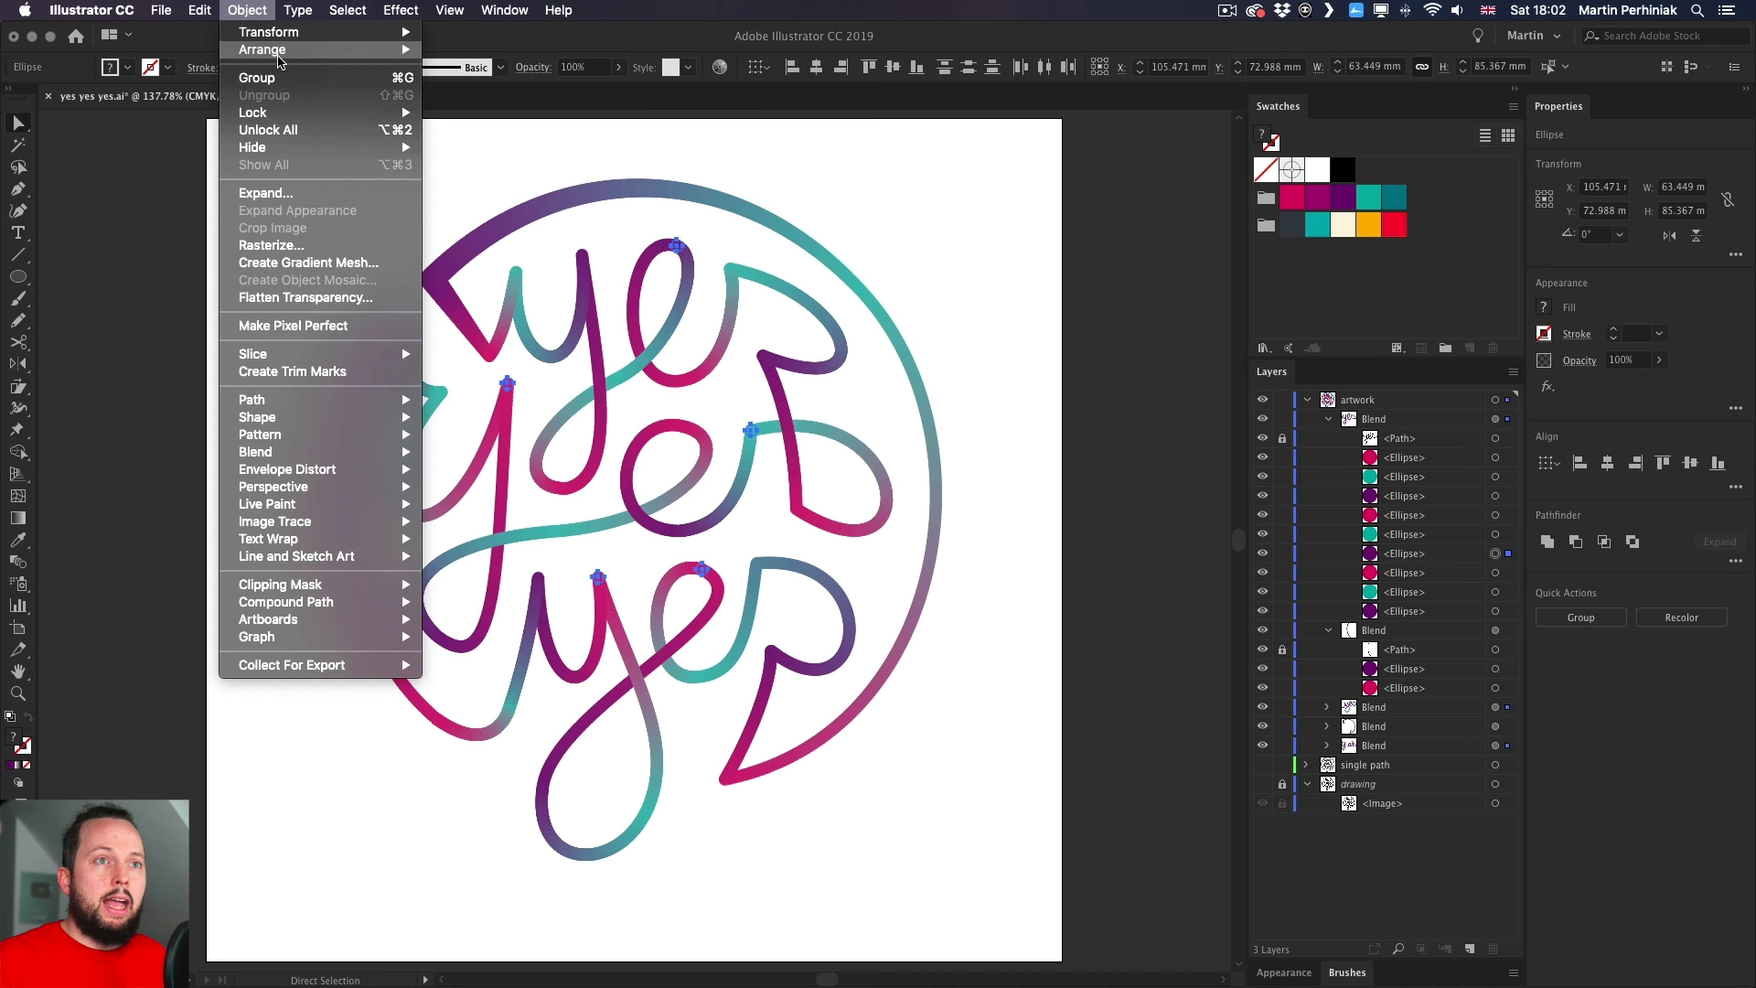
mouse_move(362, 42)
left_click(492, 164)
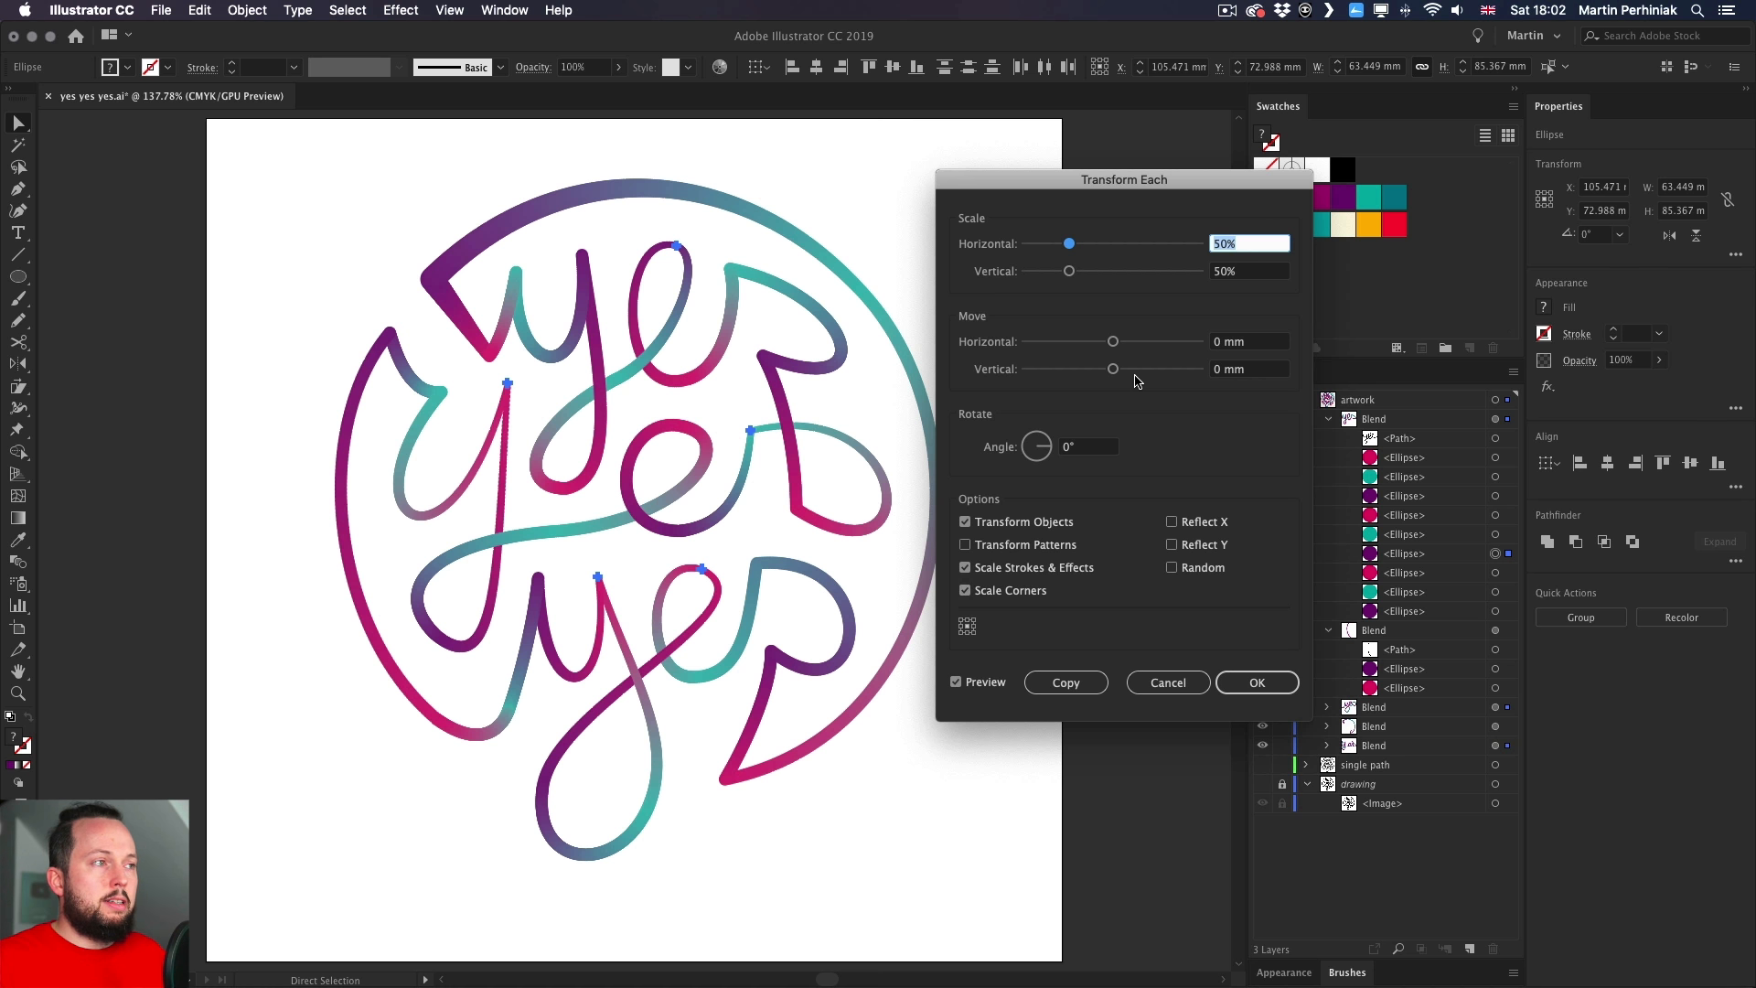
type("200")
key("Tab")
type("200")
key("Tab")
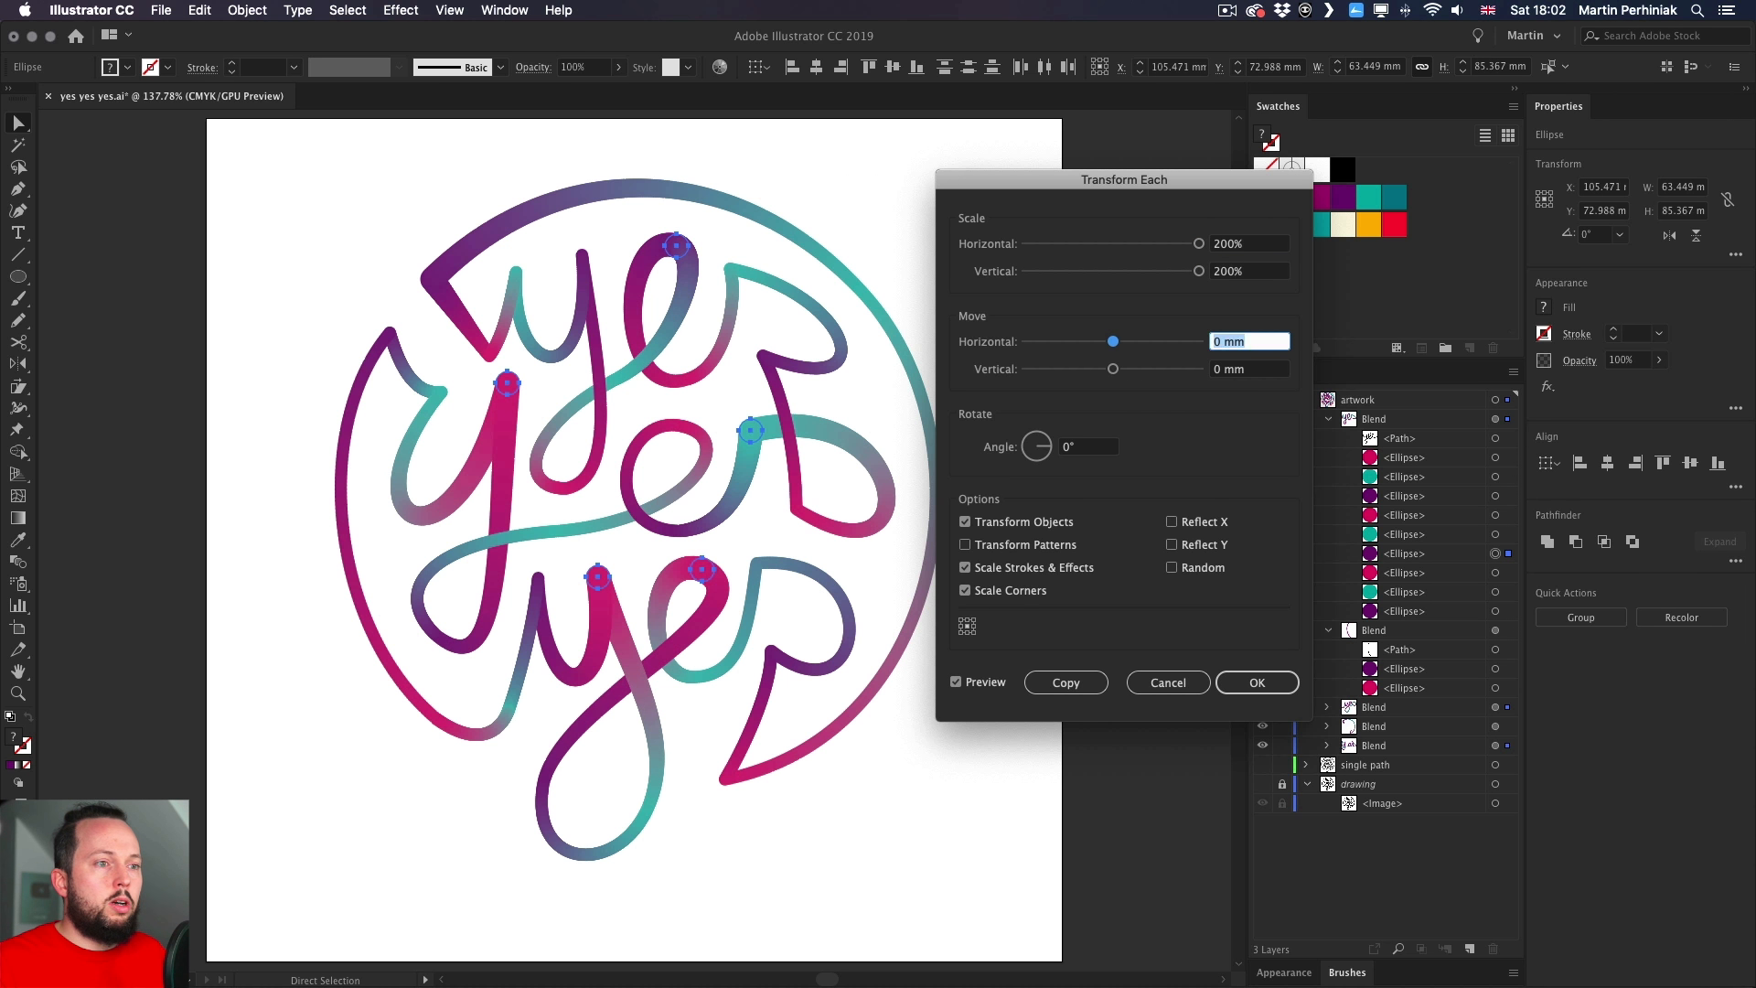